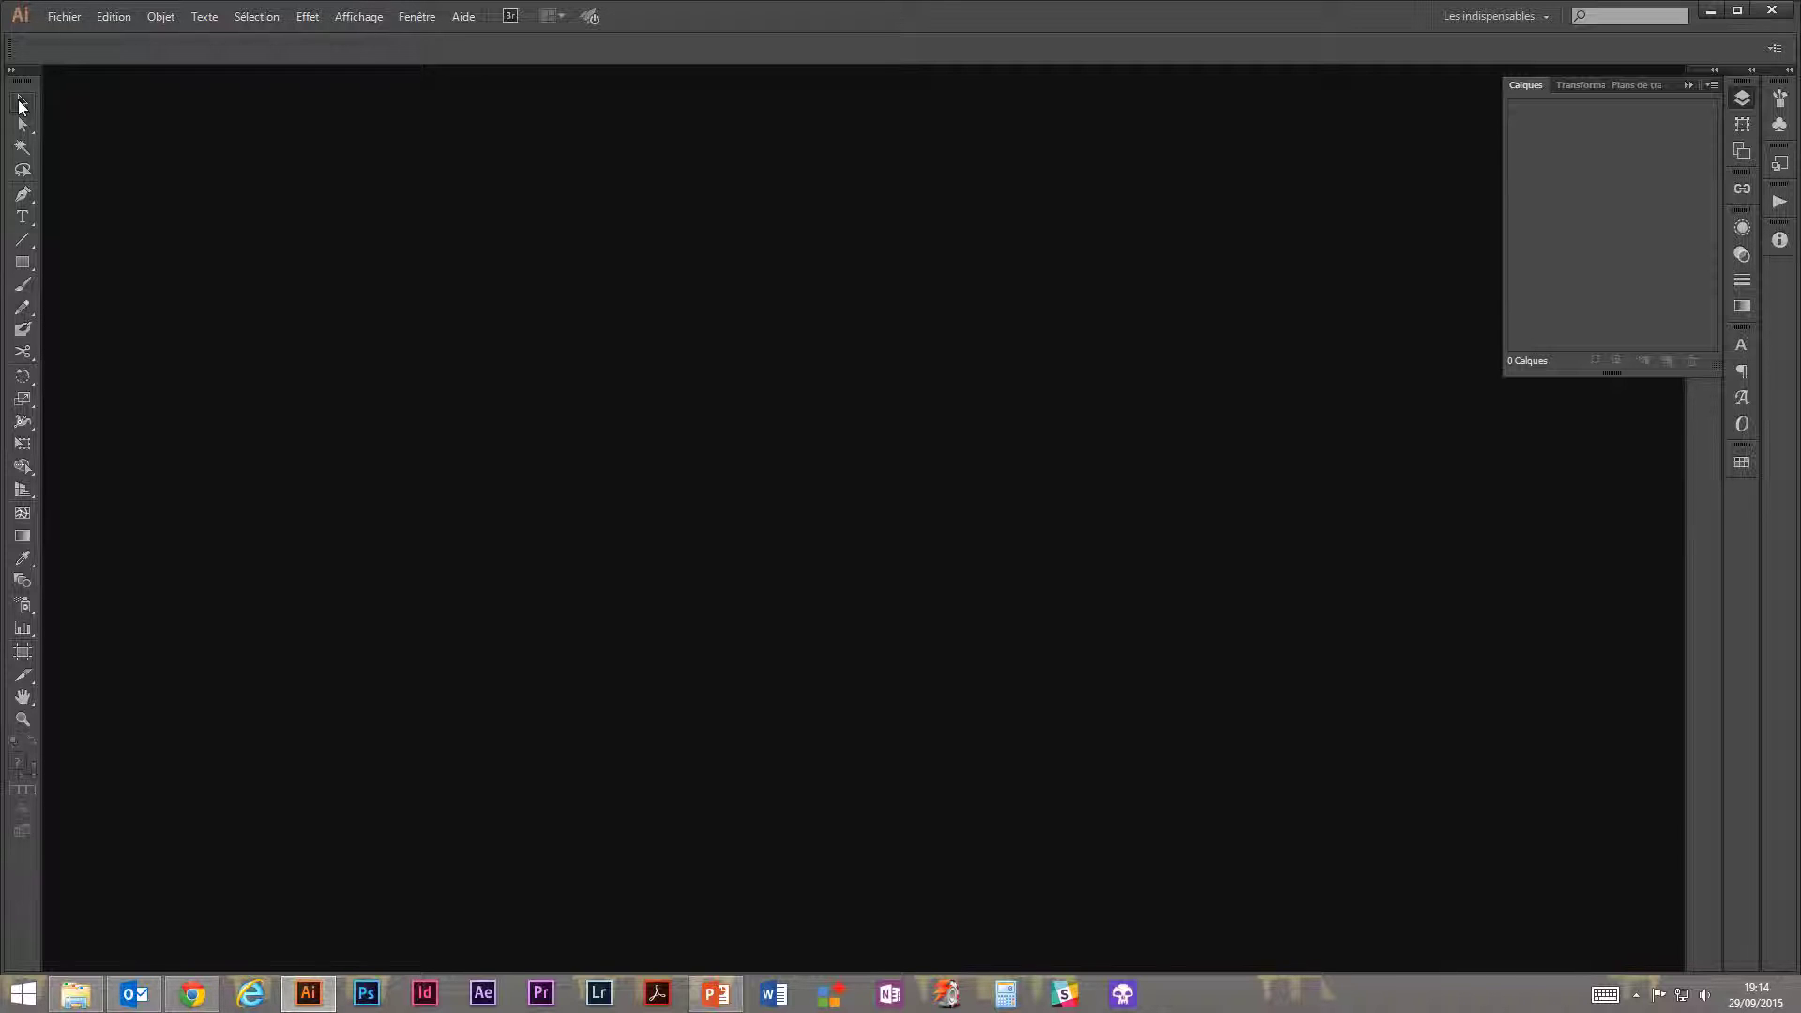
click(31, 126)
click(64, 21)
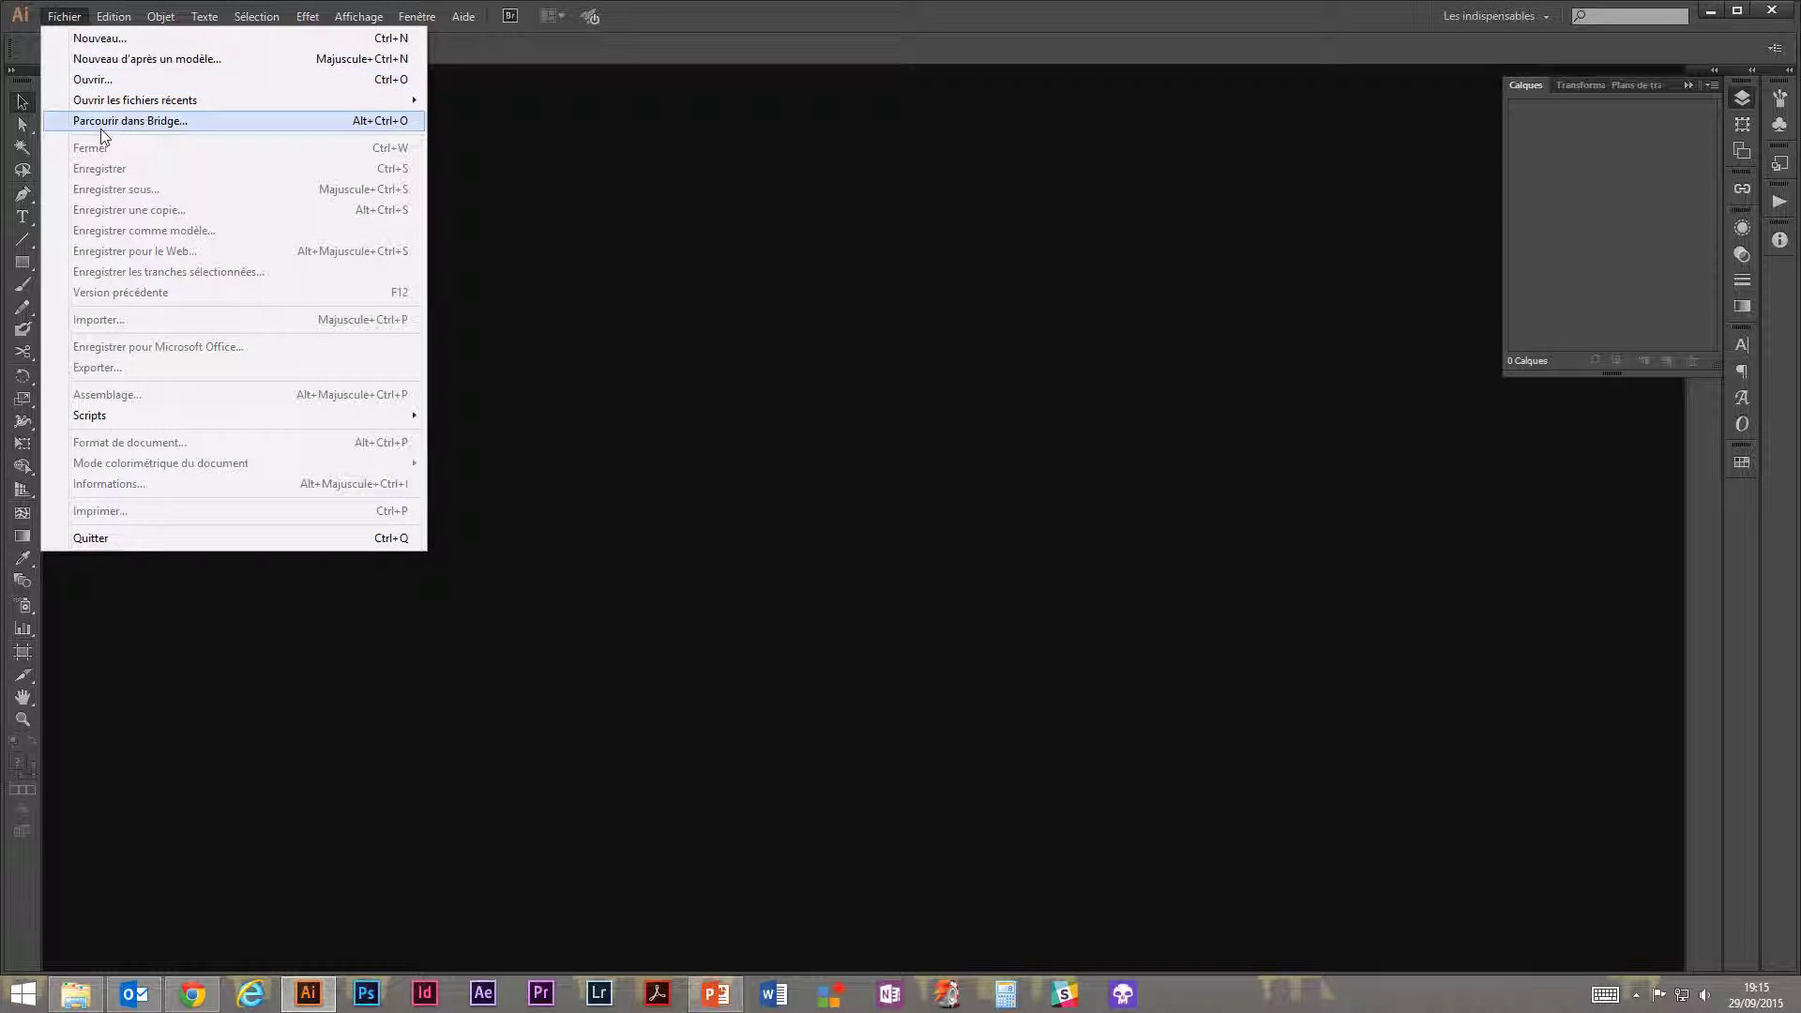
mouse_move(130, 107)
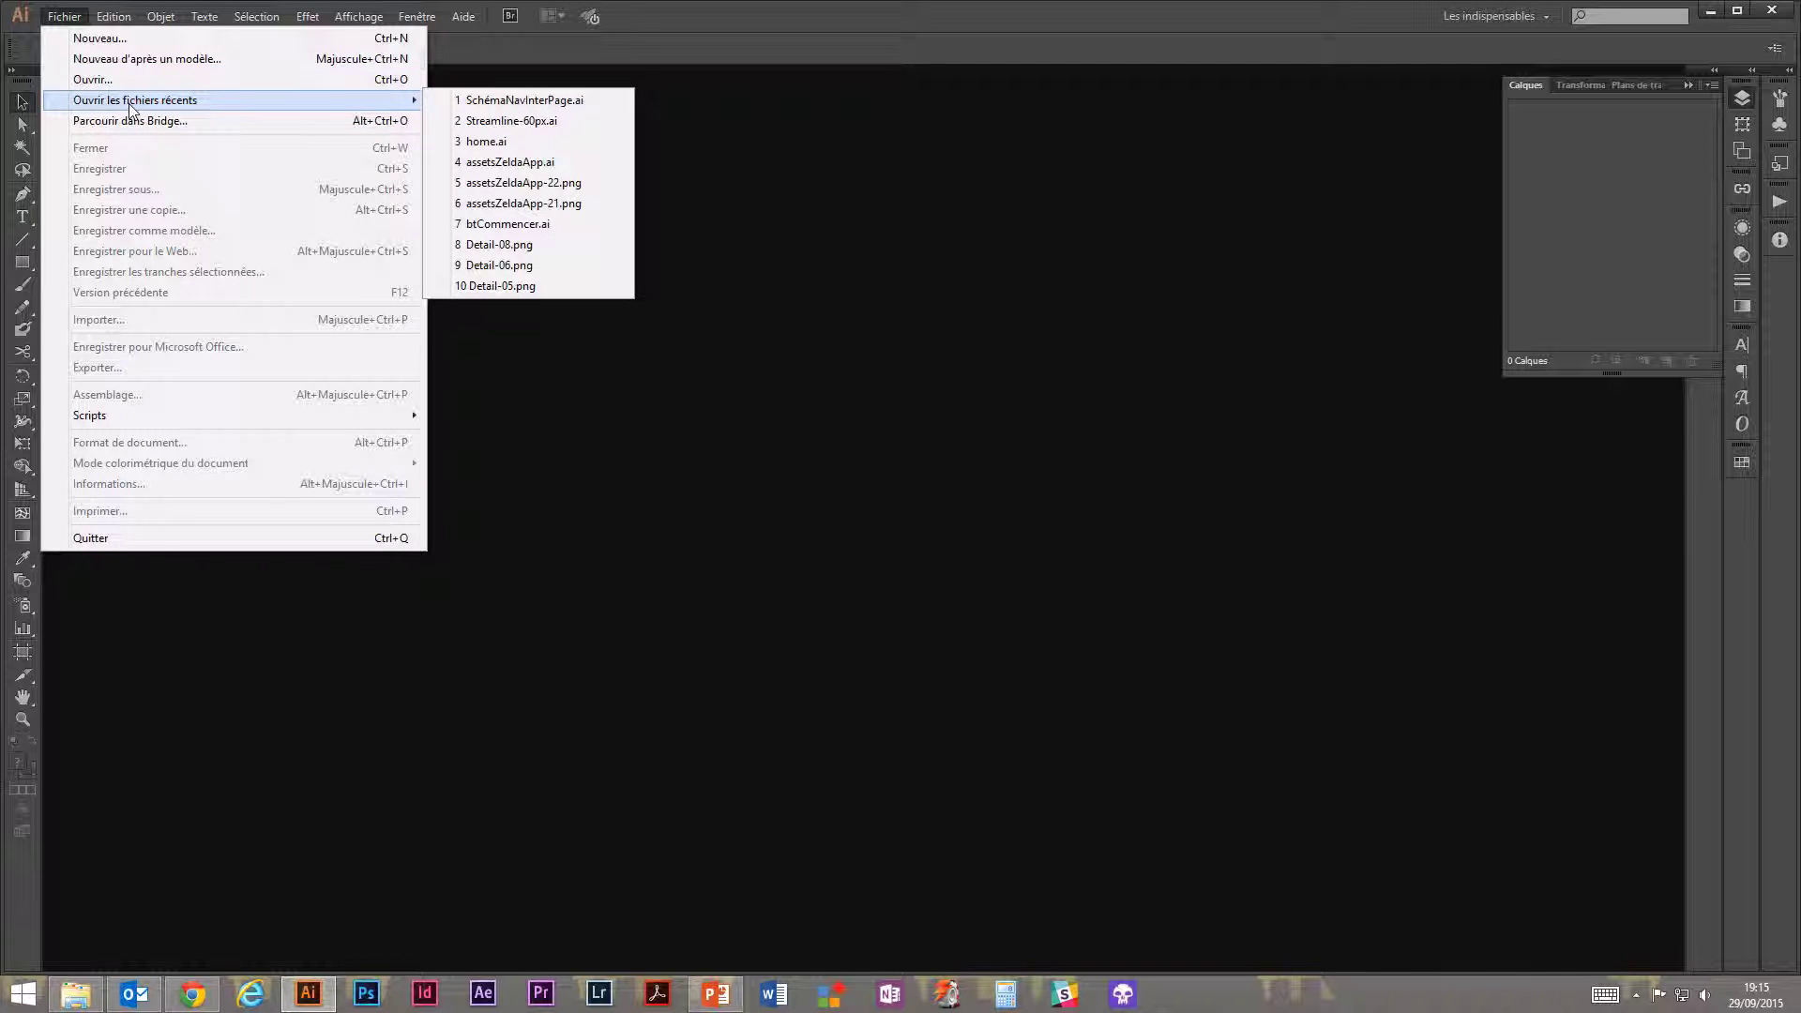
click(124, 38)
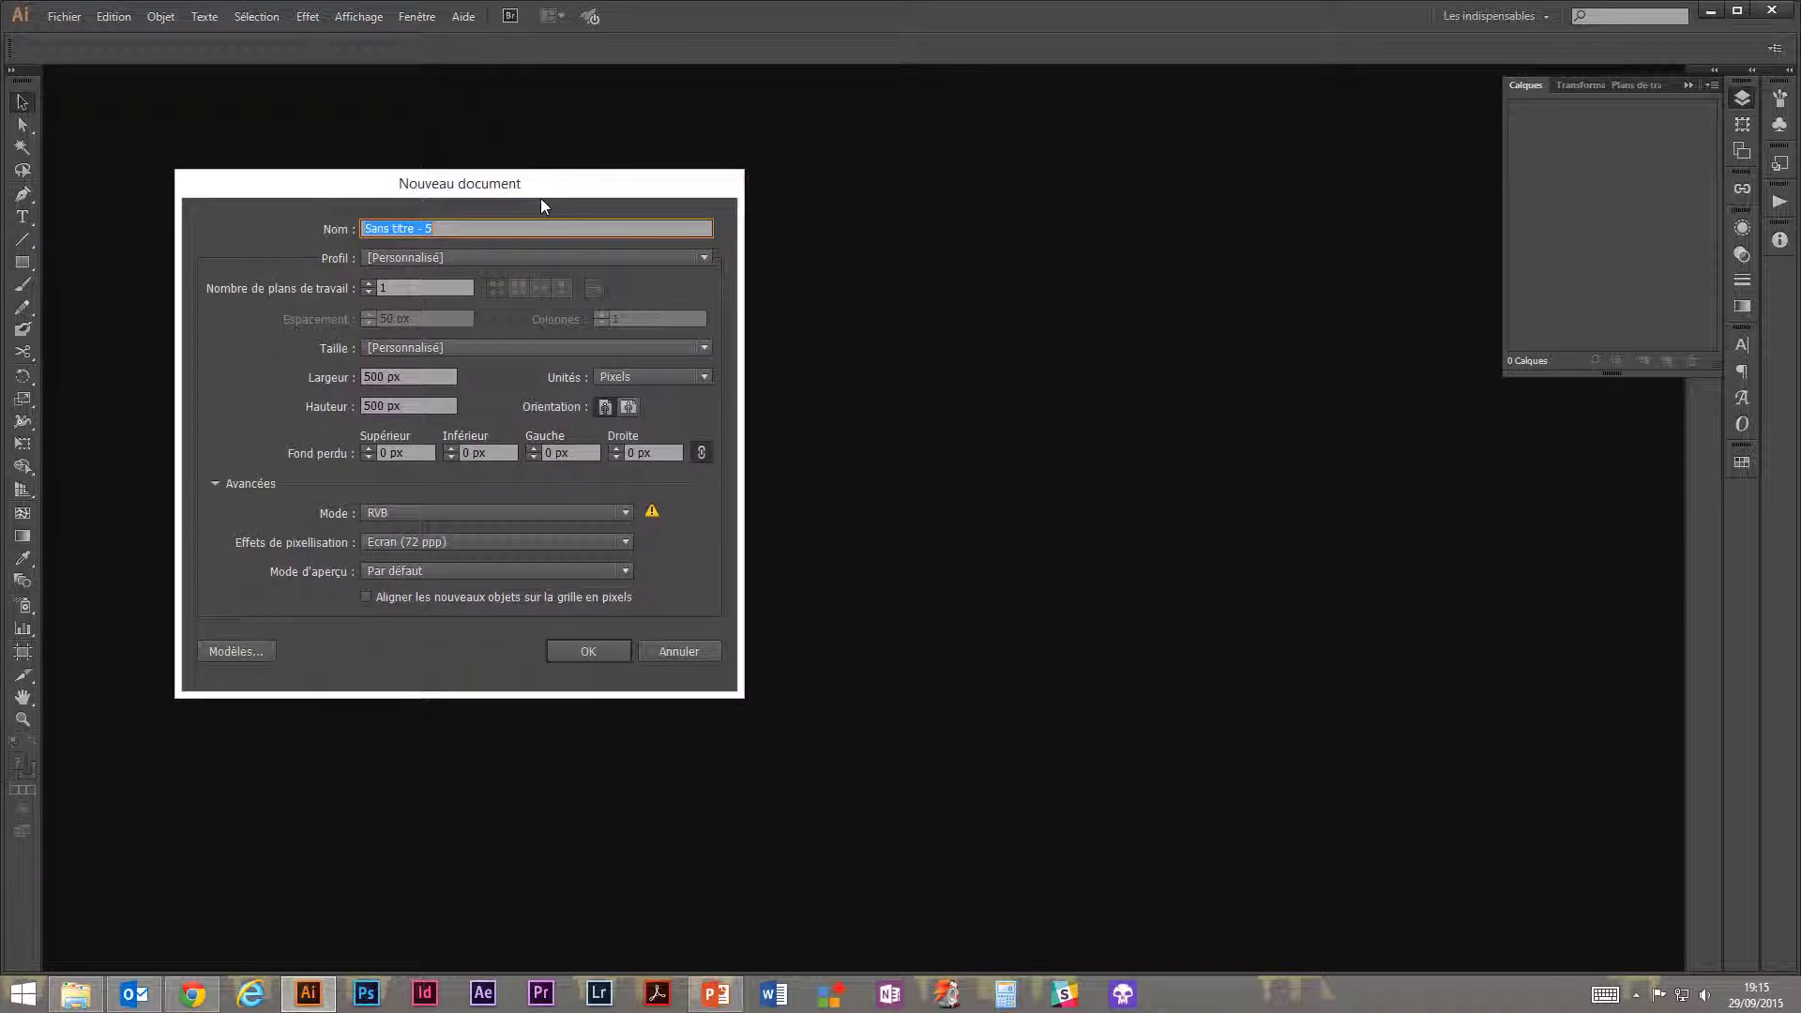
drag(541, 199, 816, 243)
click(675, 420)
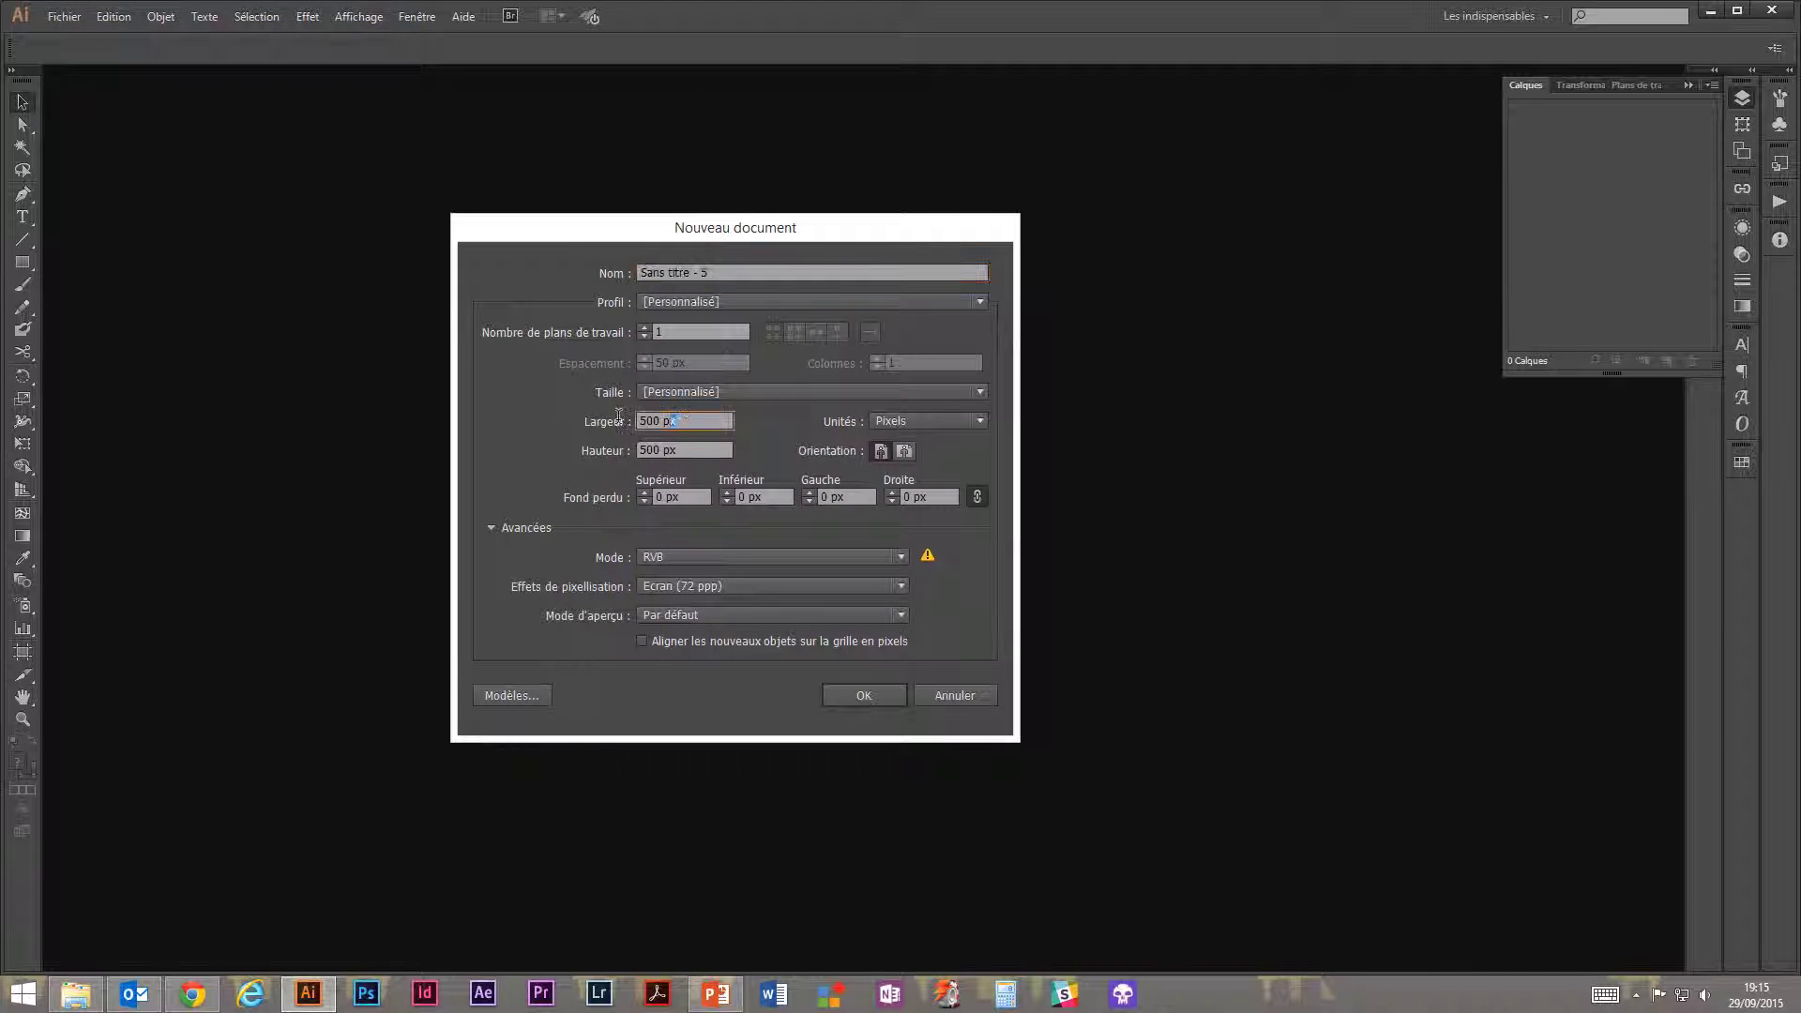
drag(619, 416, 615, 416)
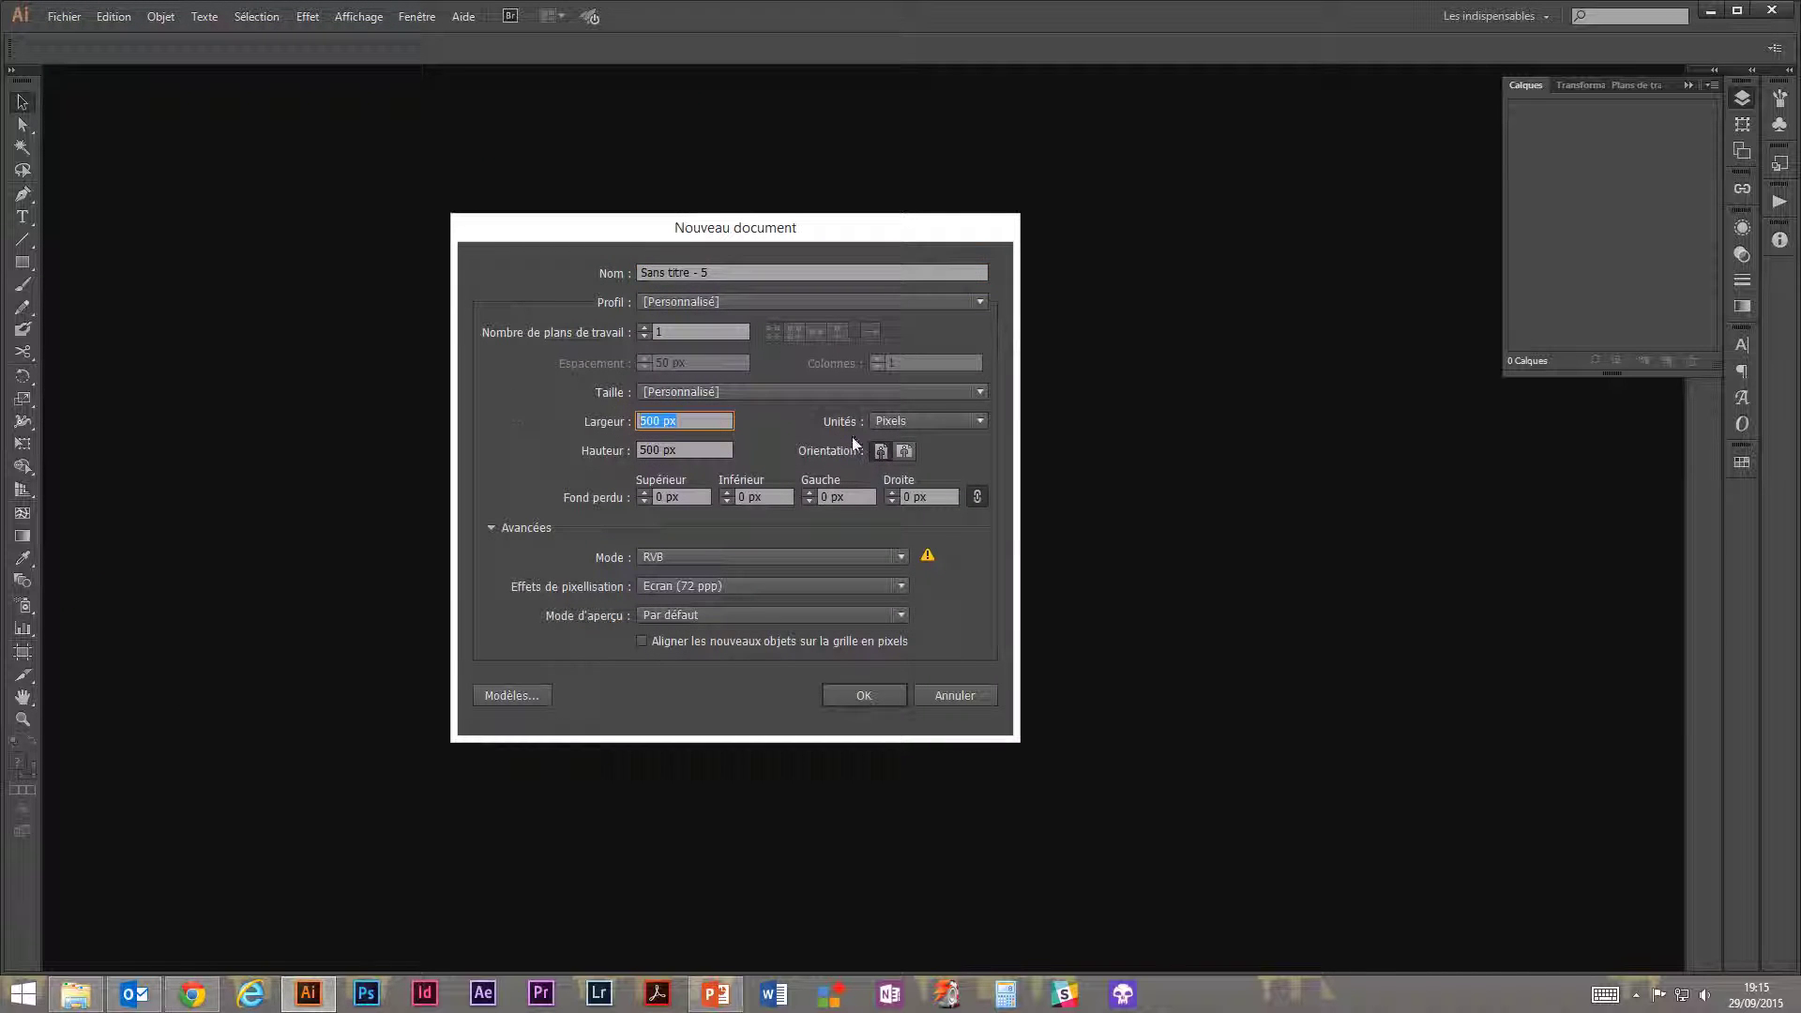
click(957, 696)
key(alt+Tab)
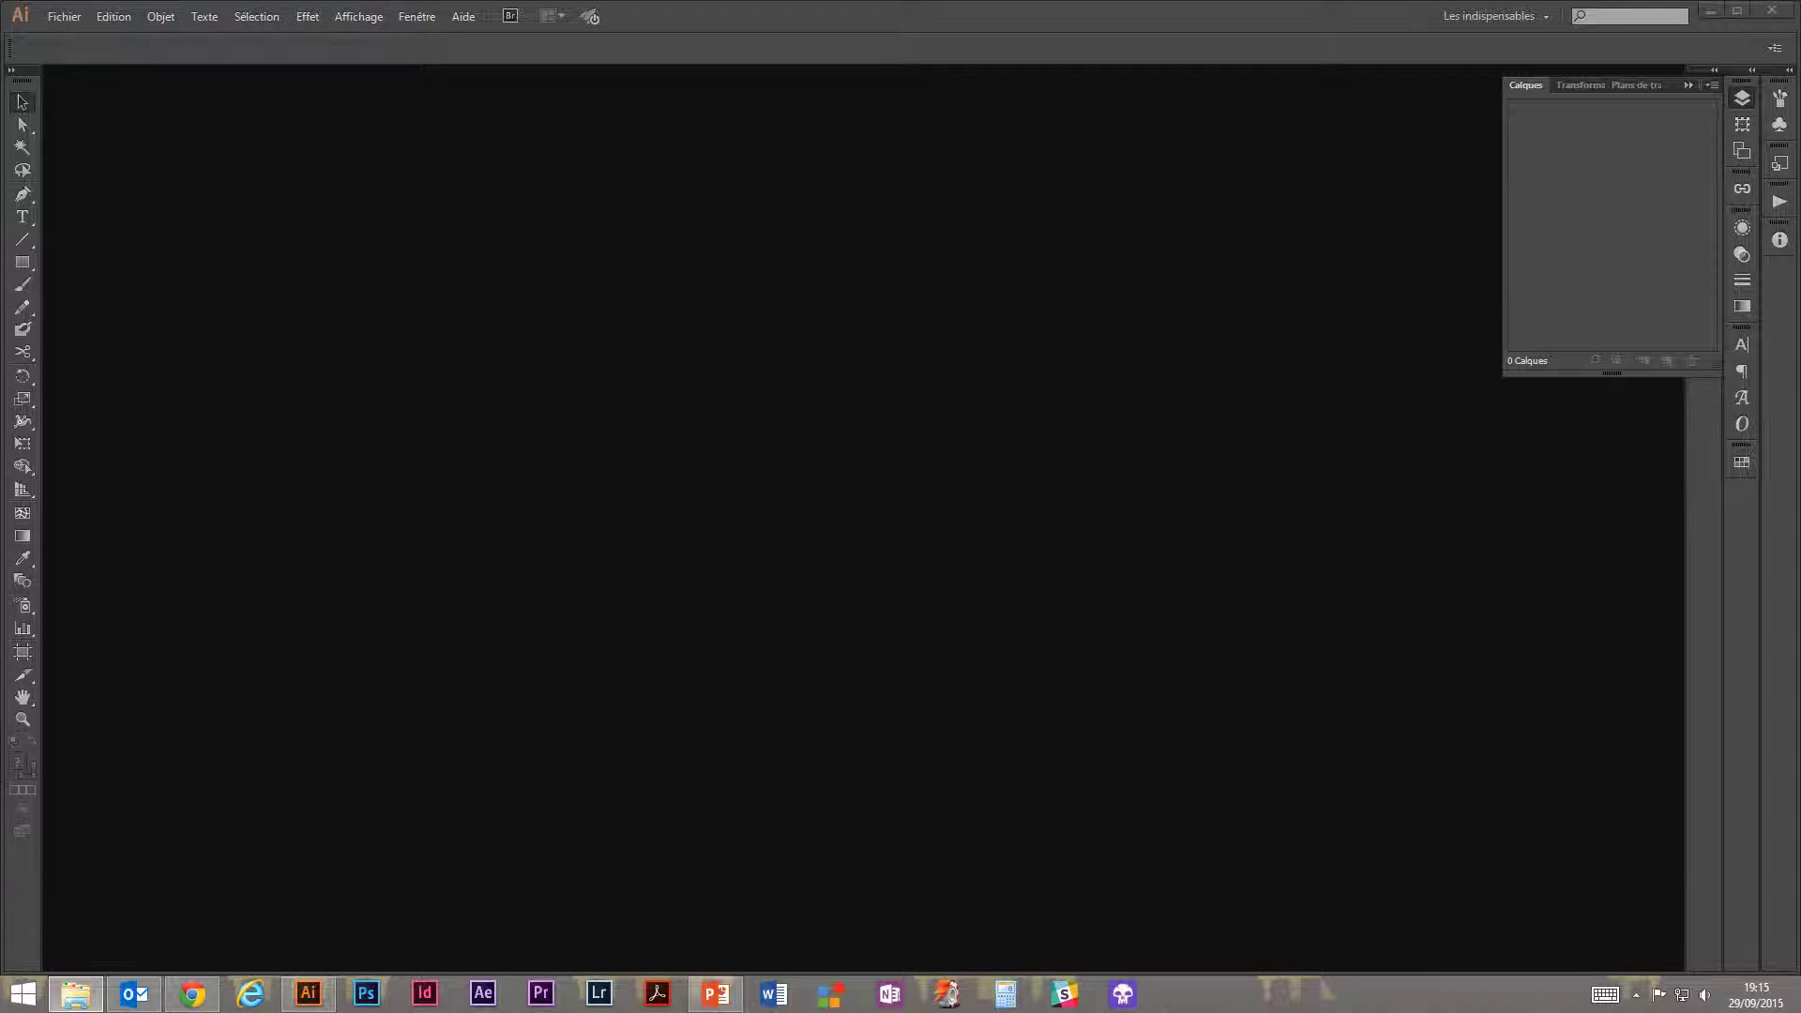
Start a new document and set both its width and height to 78 px.
click(80, 15)
click(94, 37)
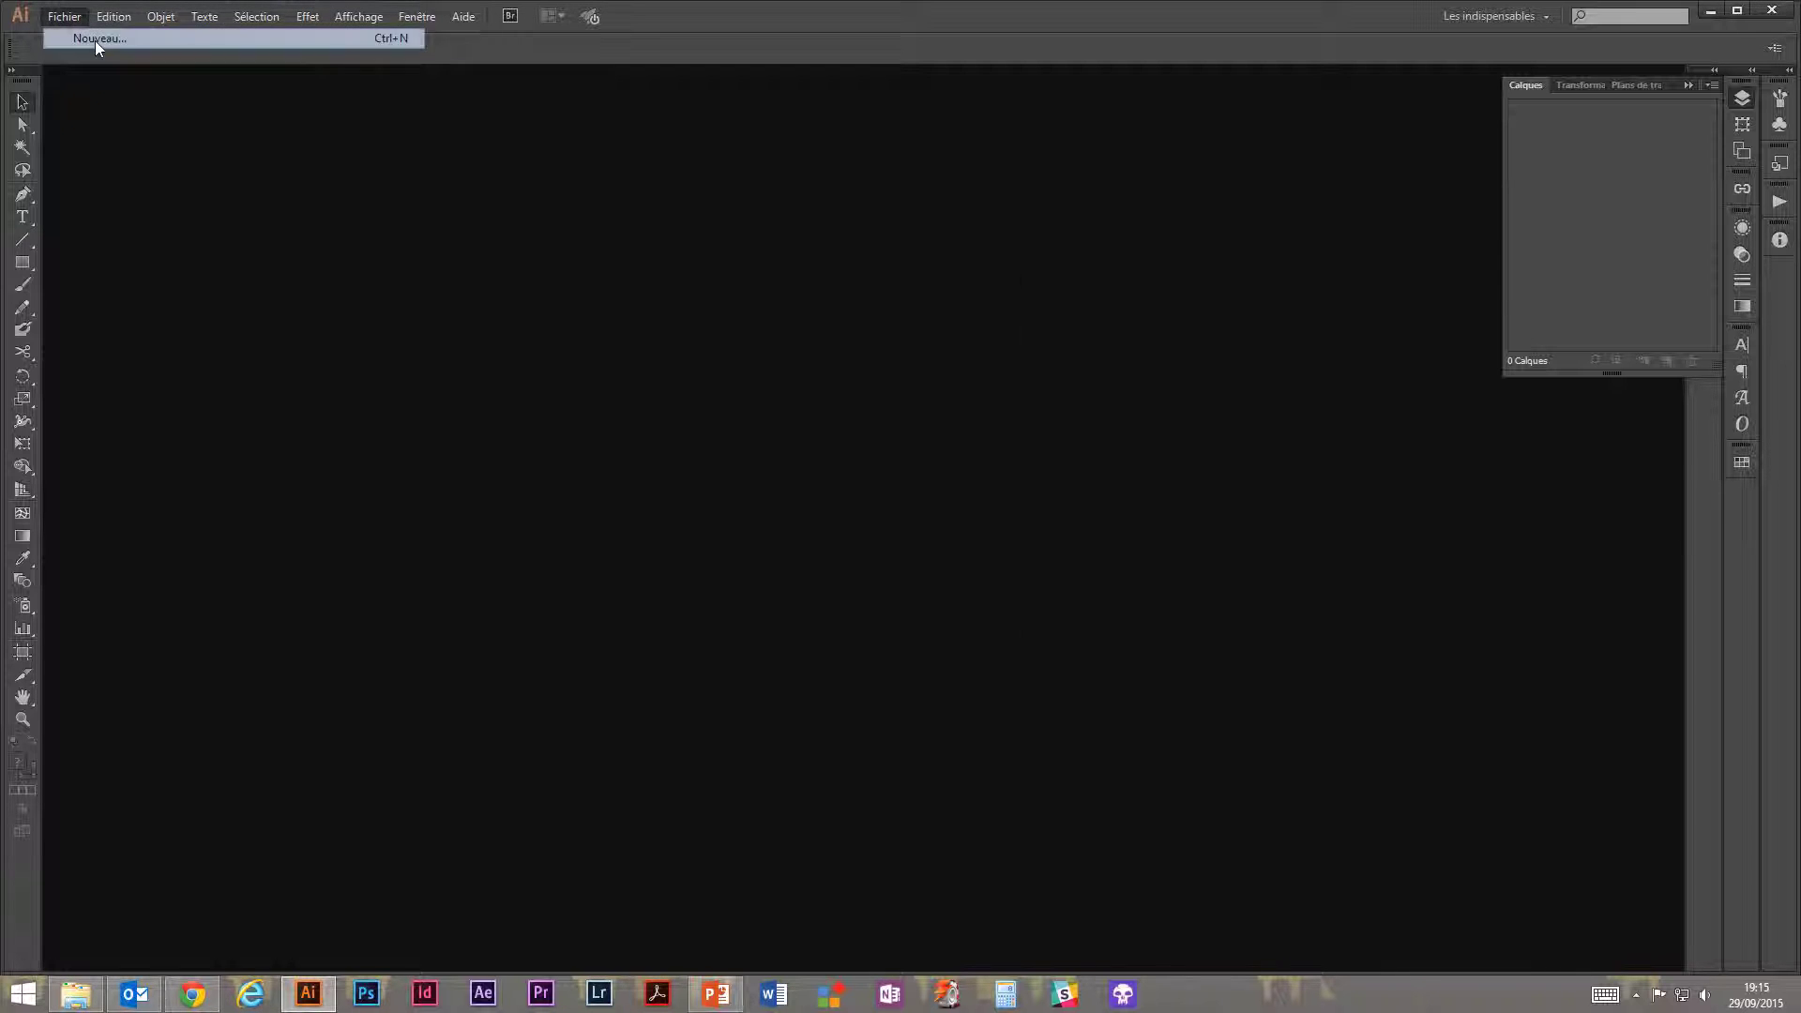
click(668, 422)
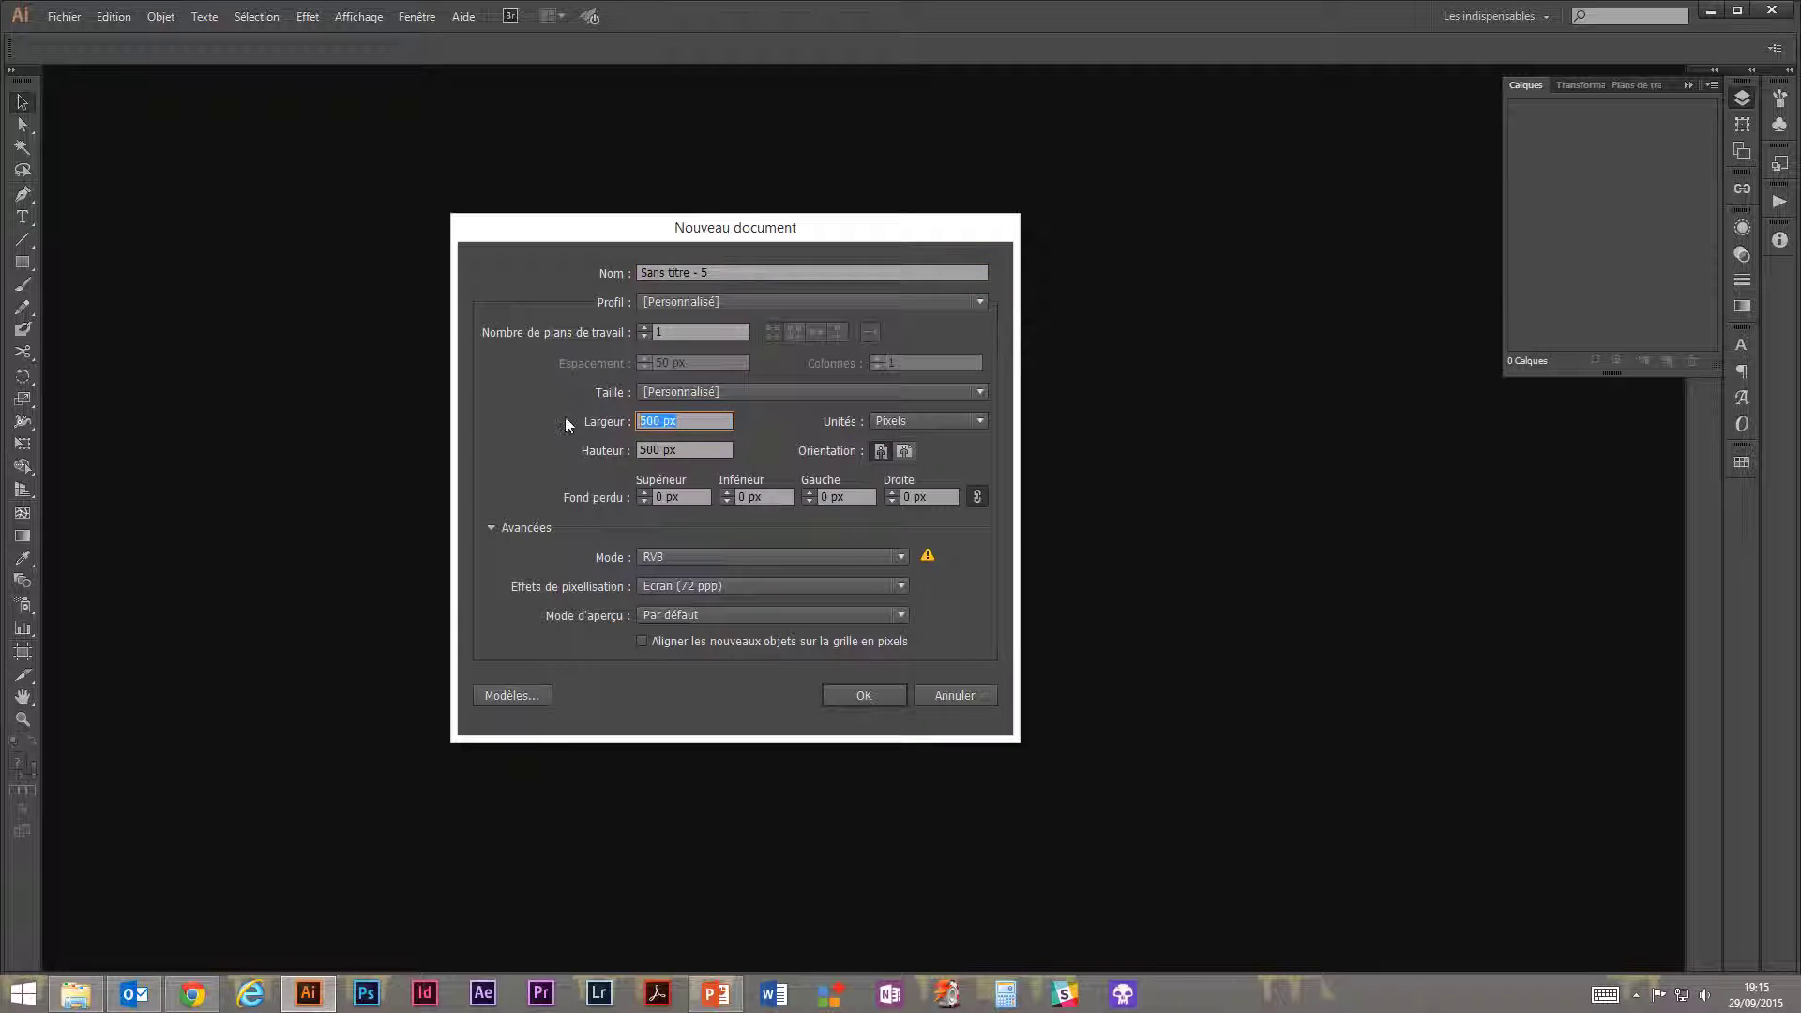
text(78)
key(Tab)
text(78)
key(Tab)
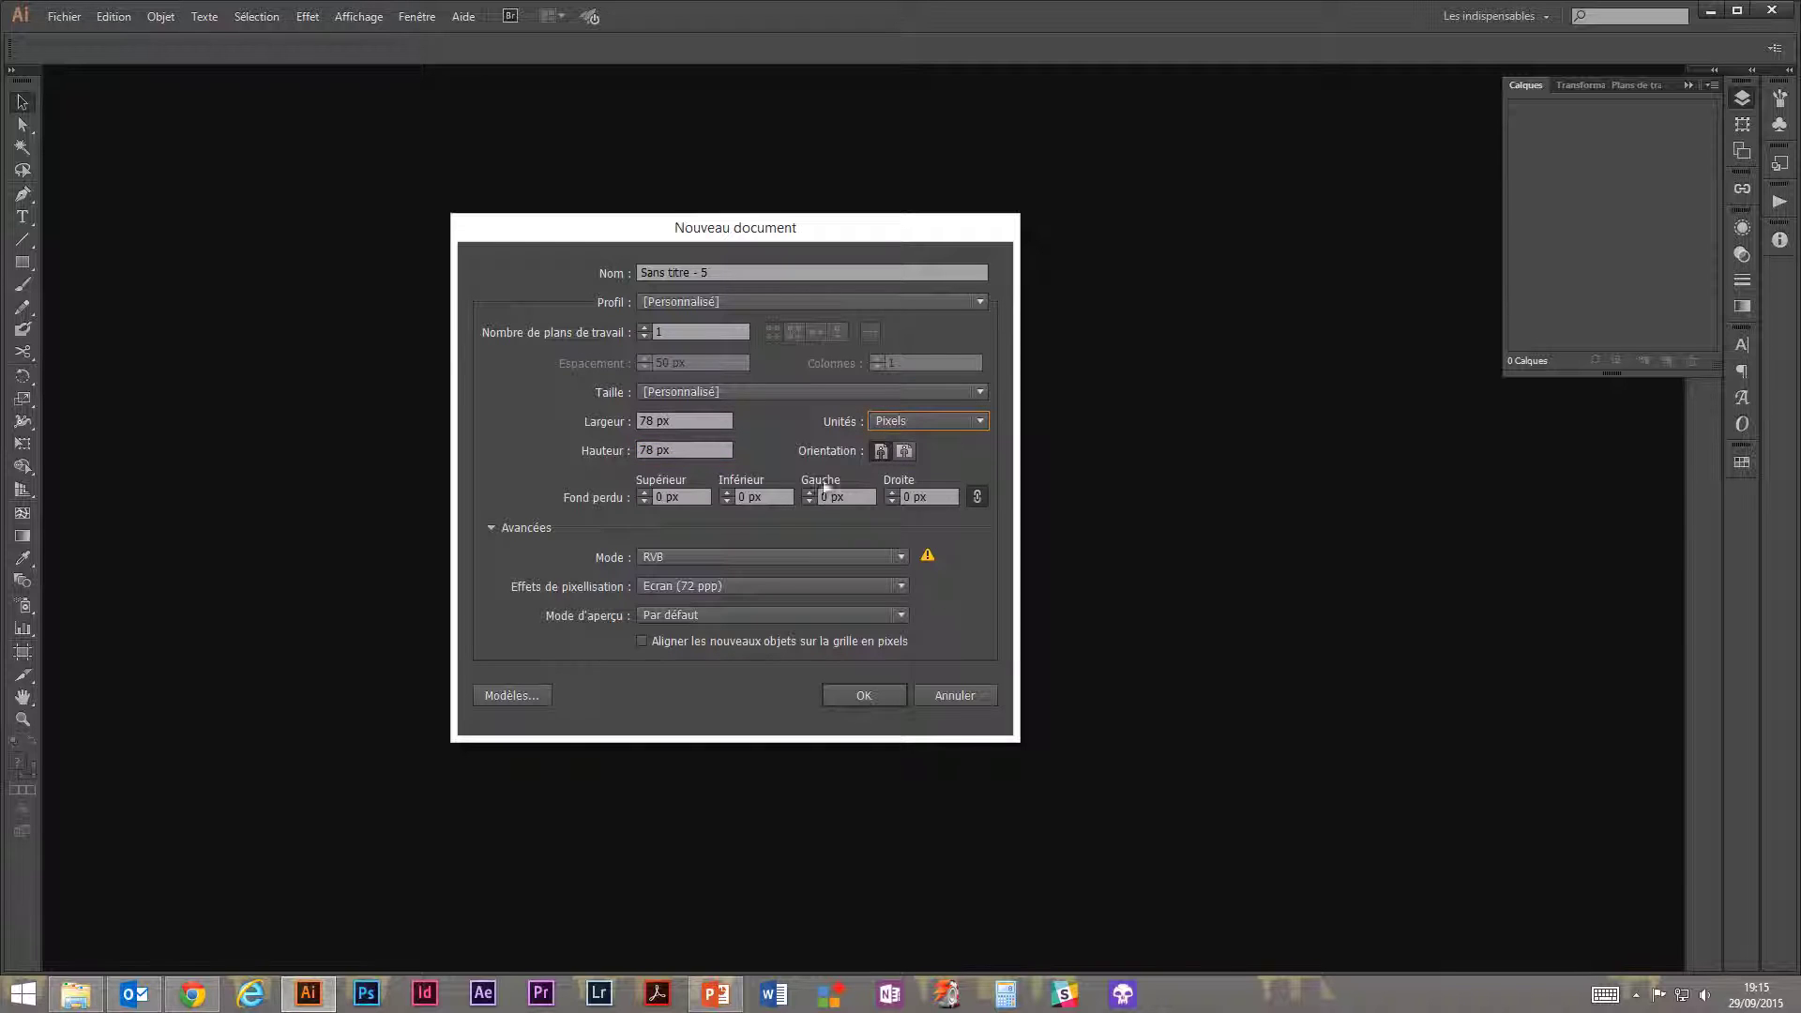
Enable aligning new objects to the pixel grid and create the document.
click(643, 642)
drag(712, 227, 739, 219)
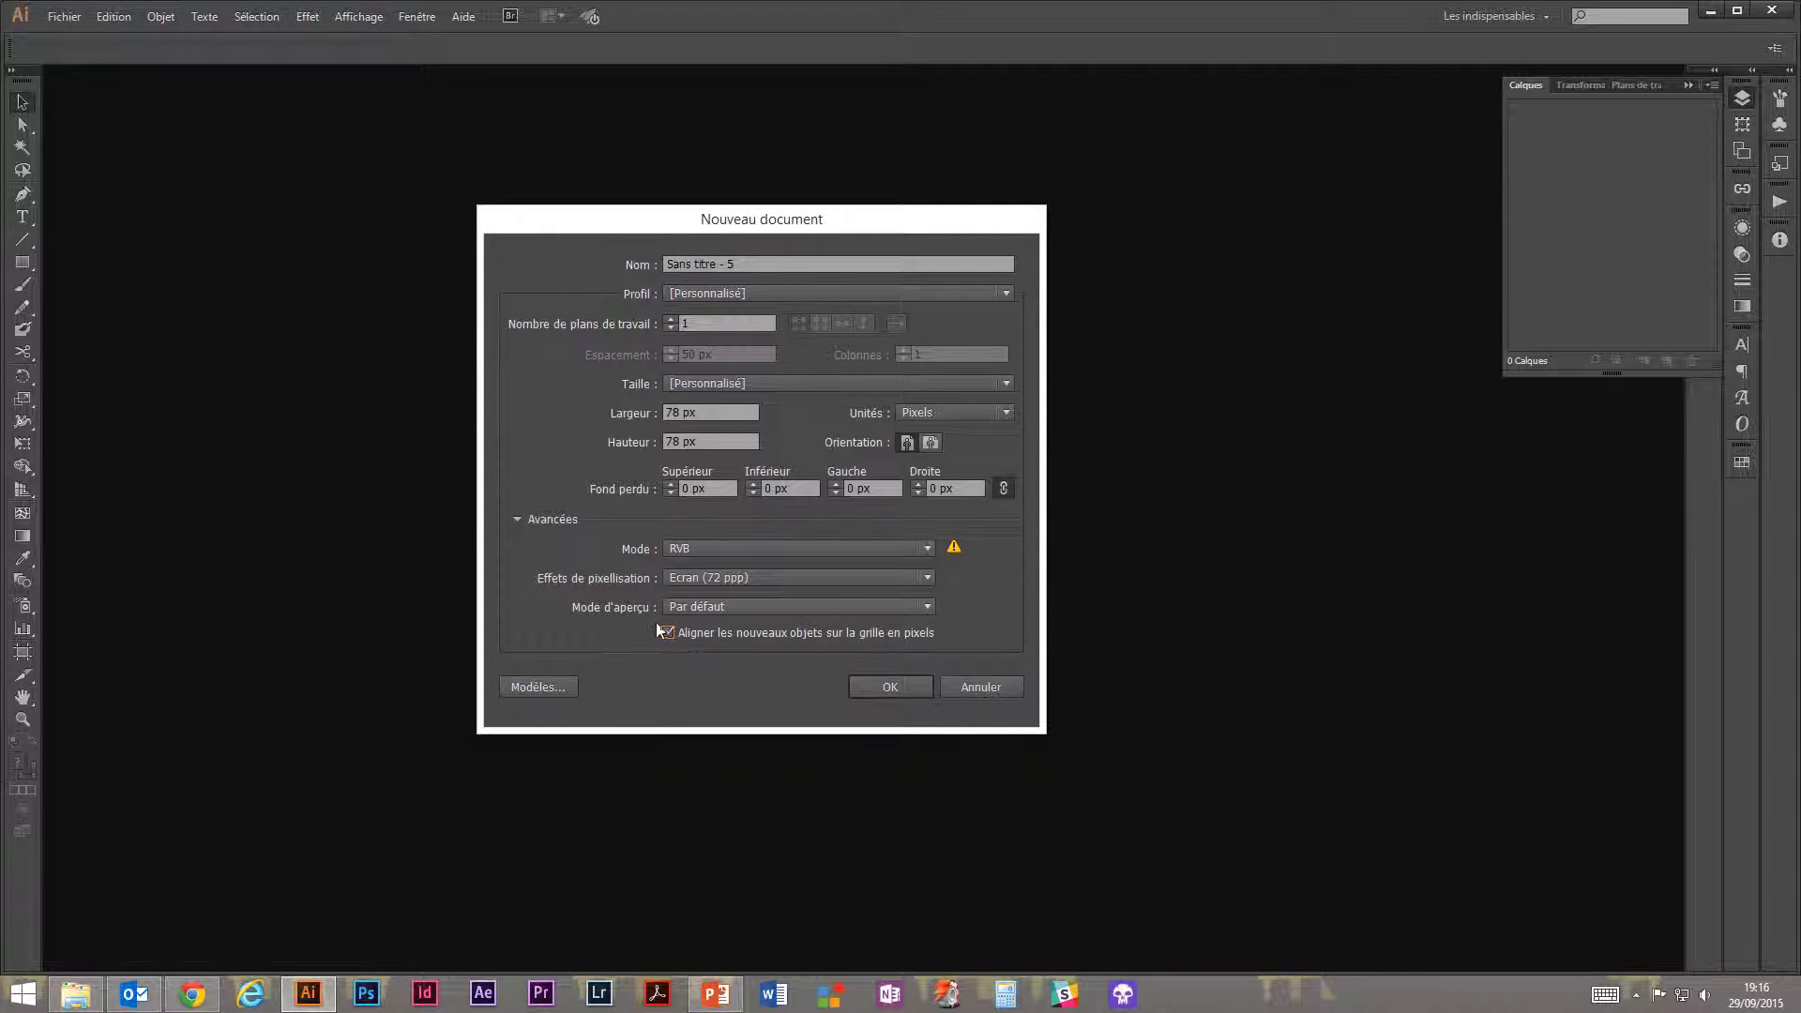
click(893, 689)
click(894, 688)
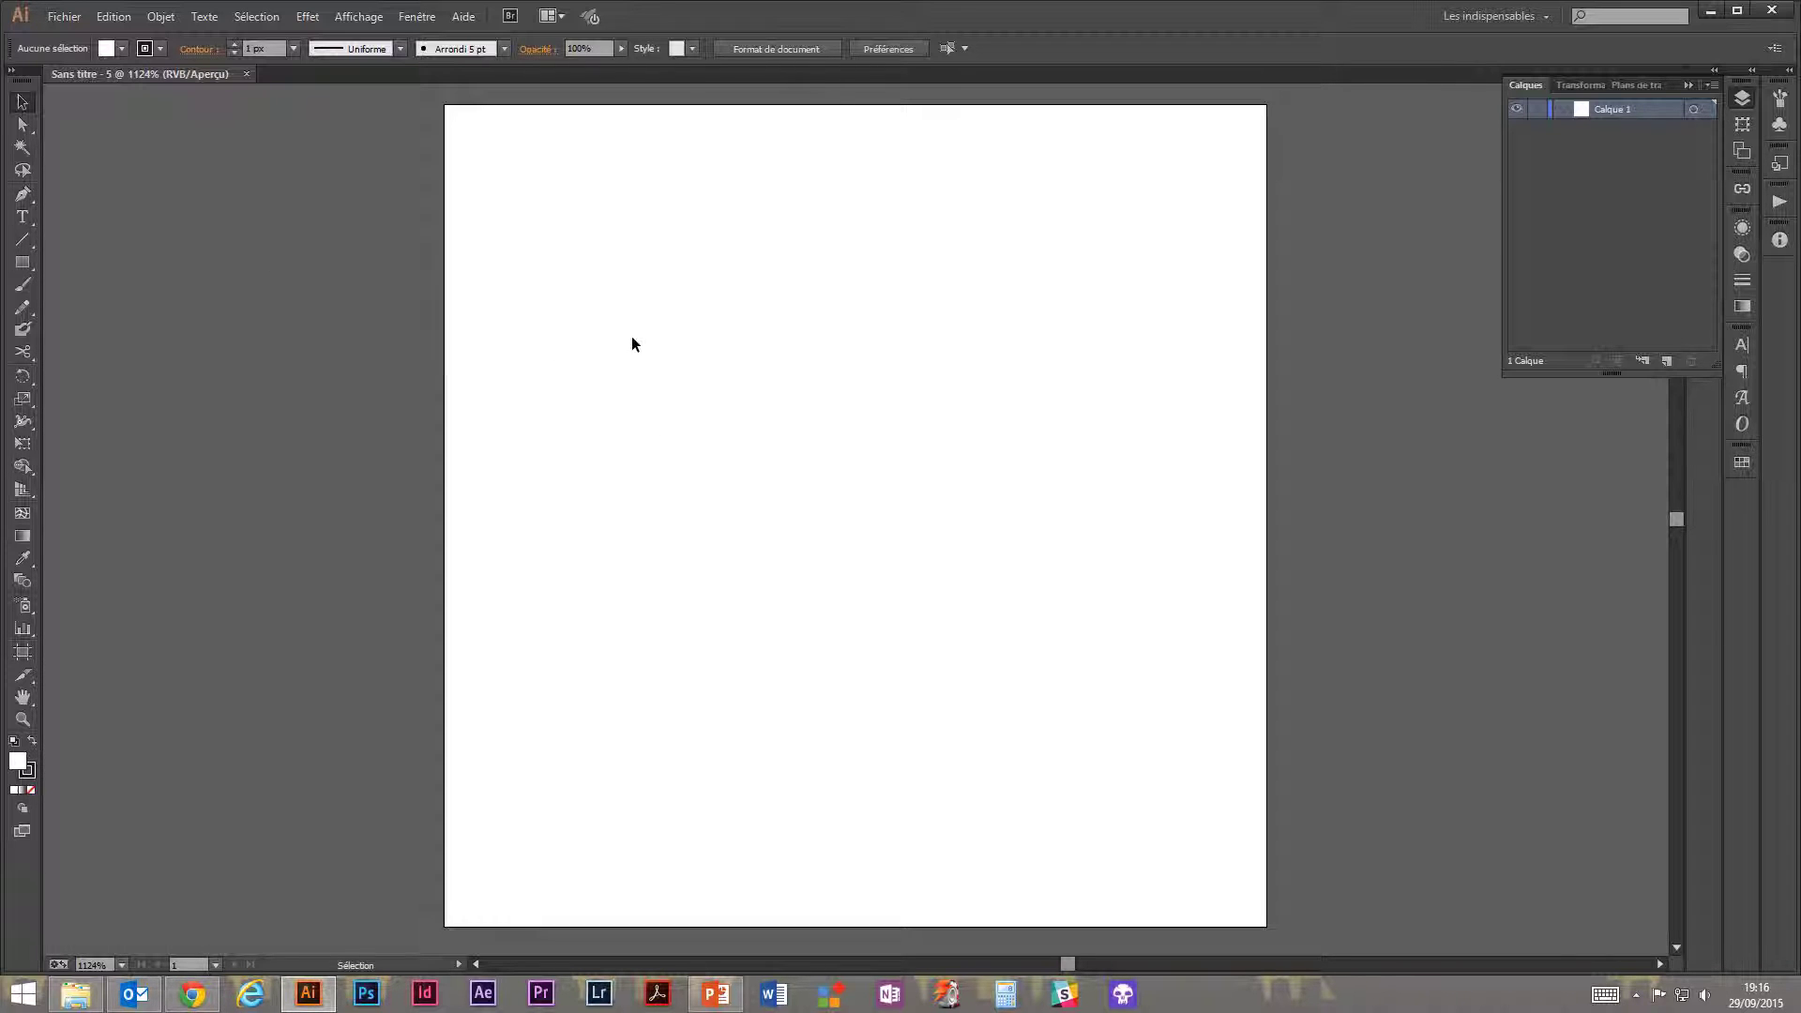
Review the artboard's name and its width and height in the artboard options.
key(ctrl+minus)
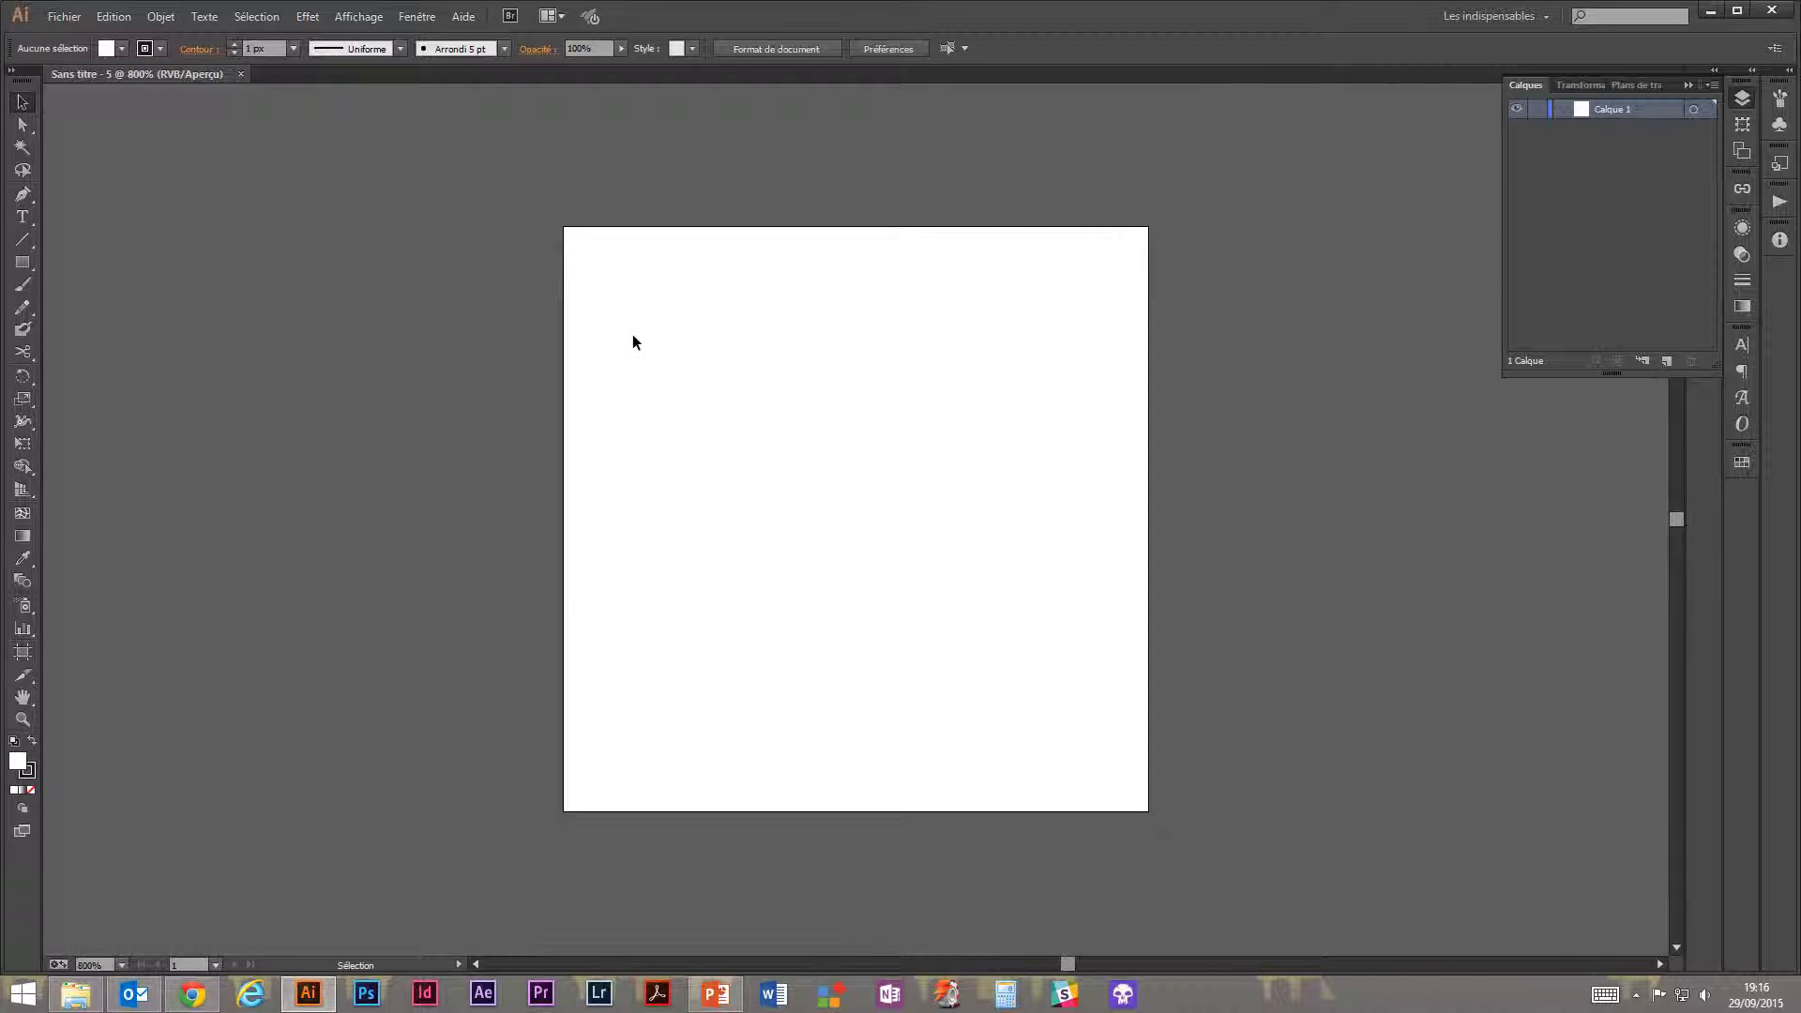
click(1741, 158)
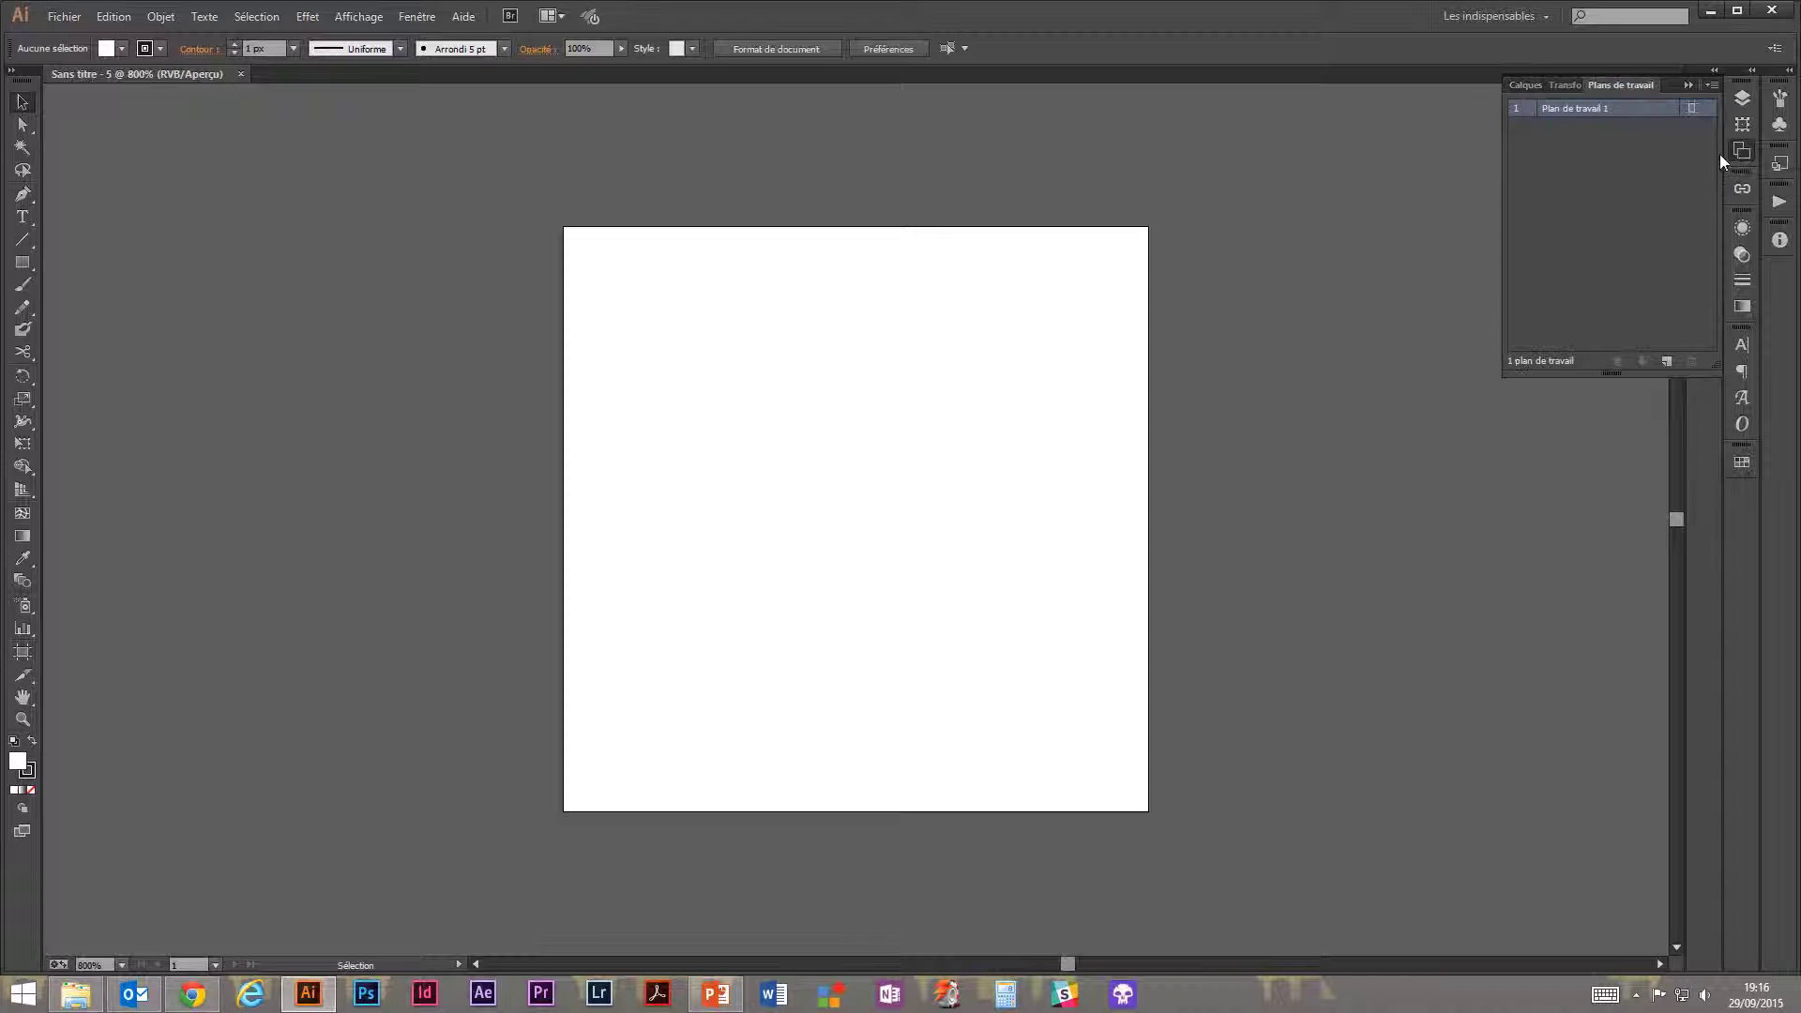
double_click(1559, 110)
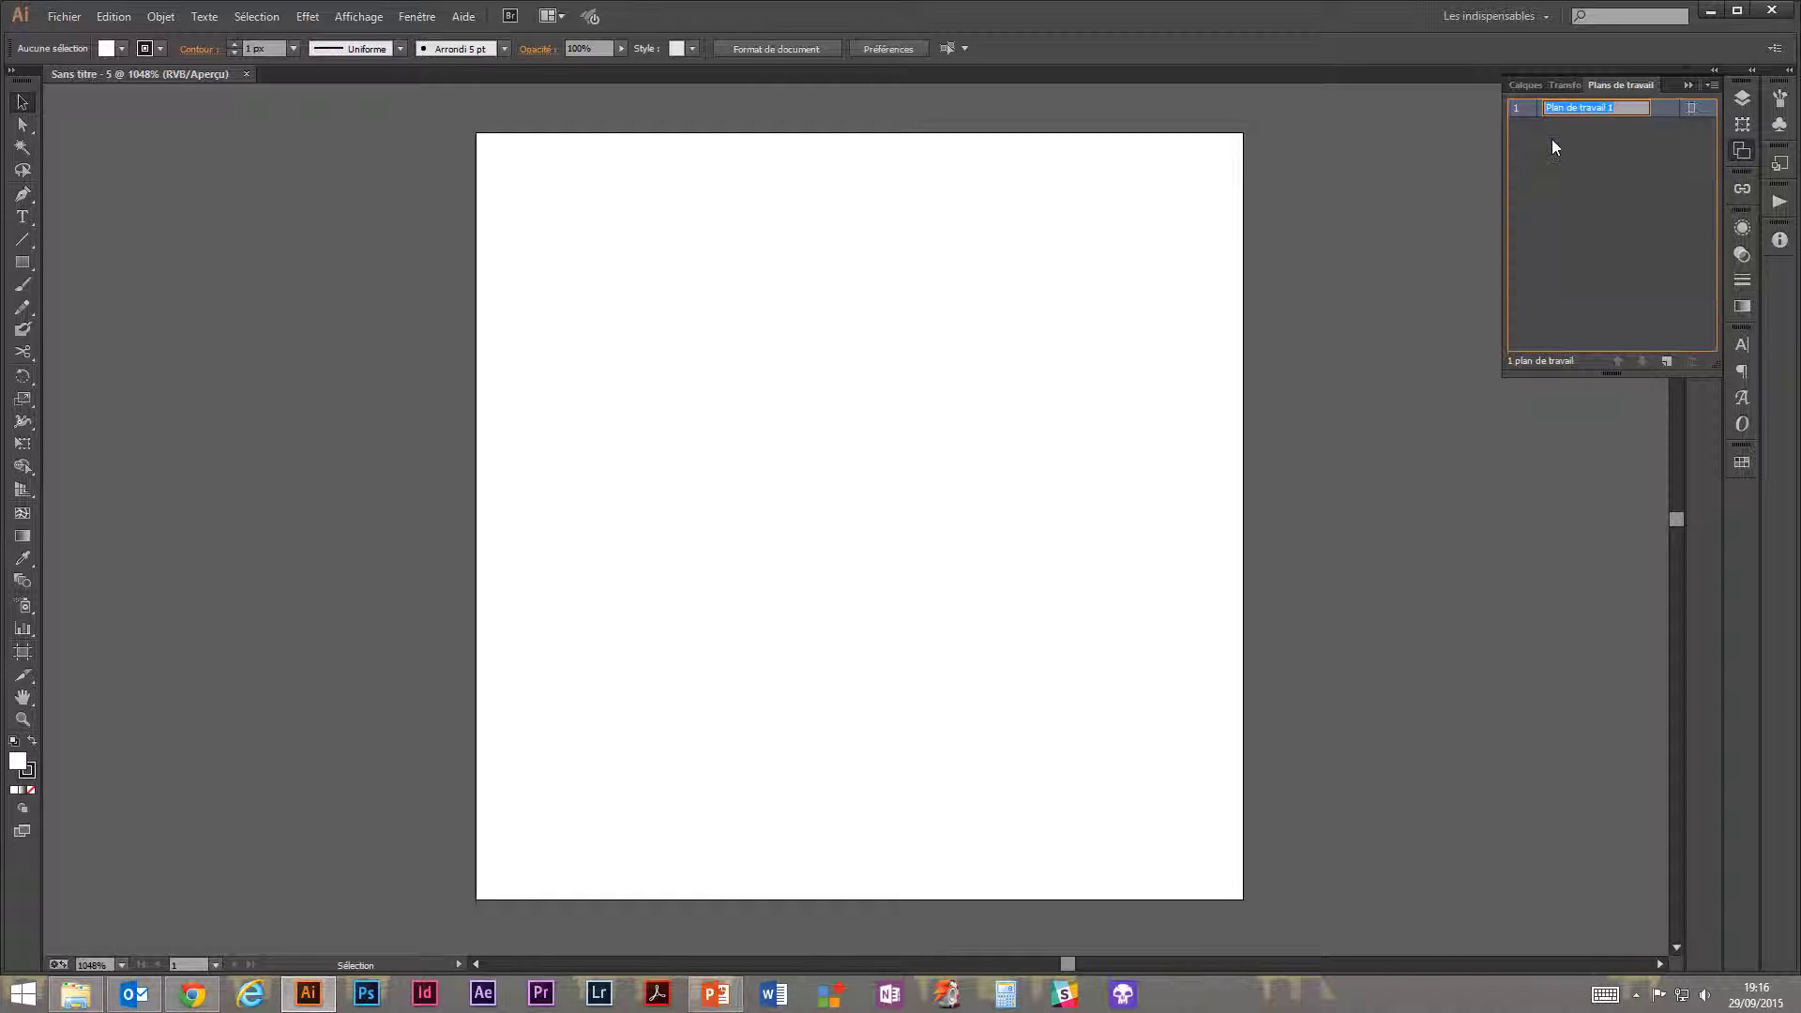
click(1522, 120)
click(1692, 109)
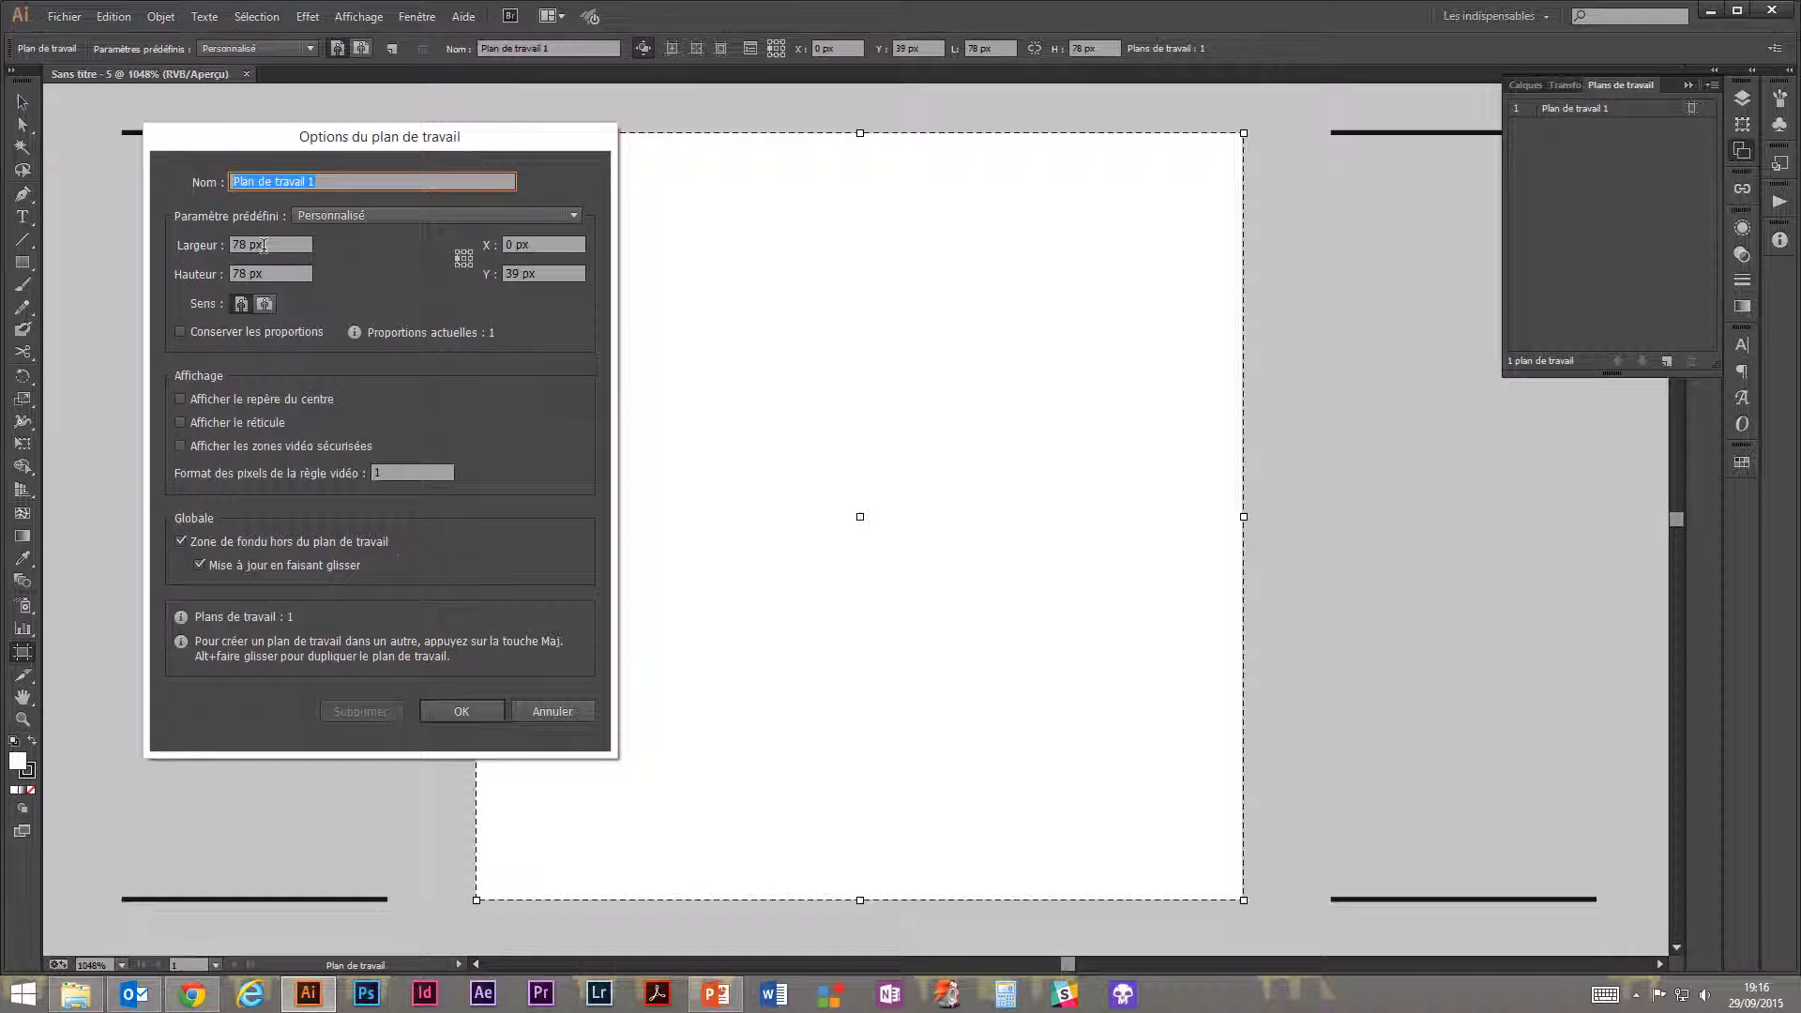
click(264, 245)
click(279, 177)
click(281, 243)
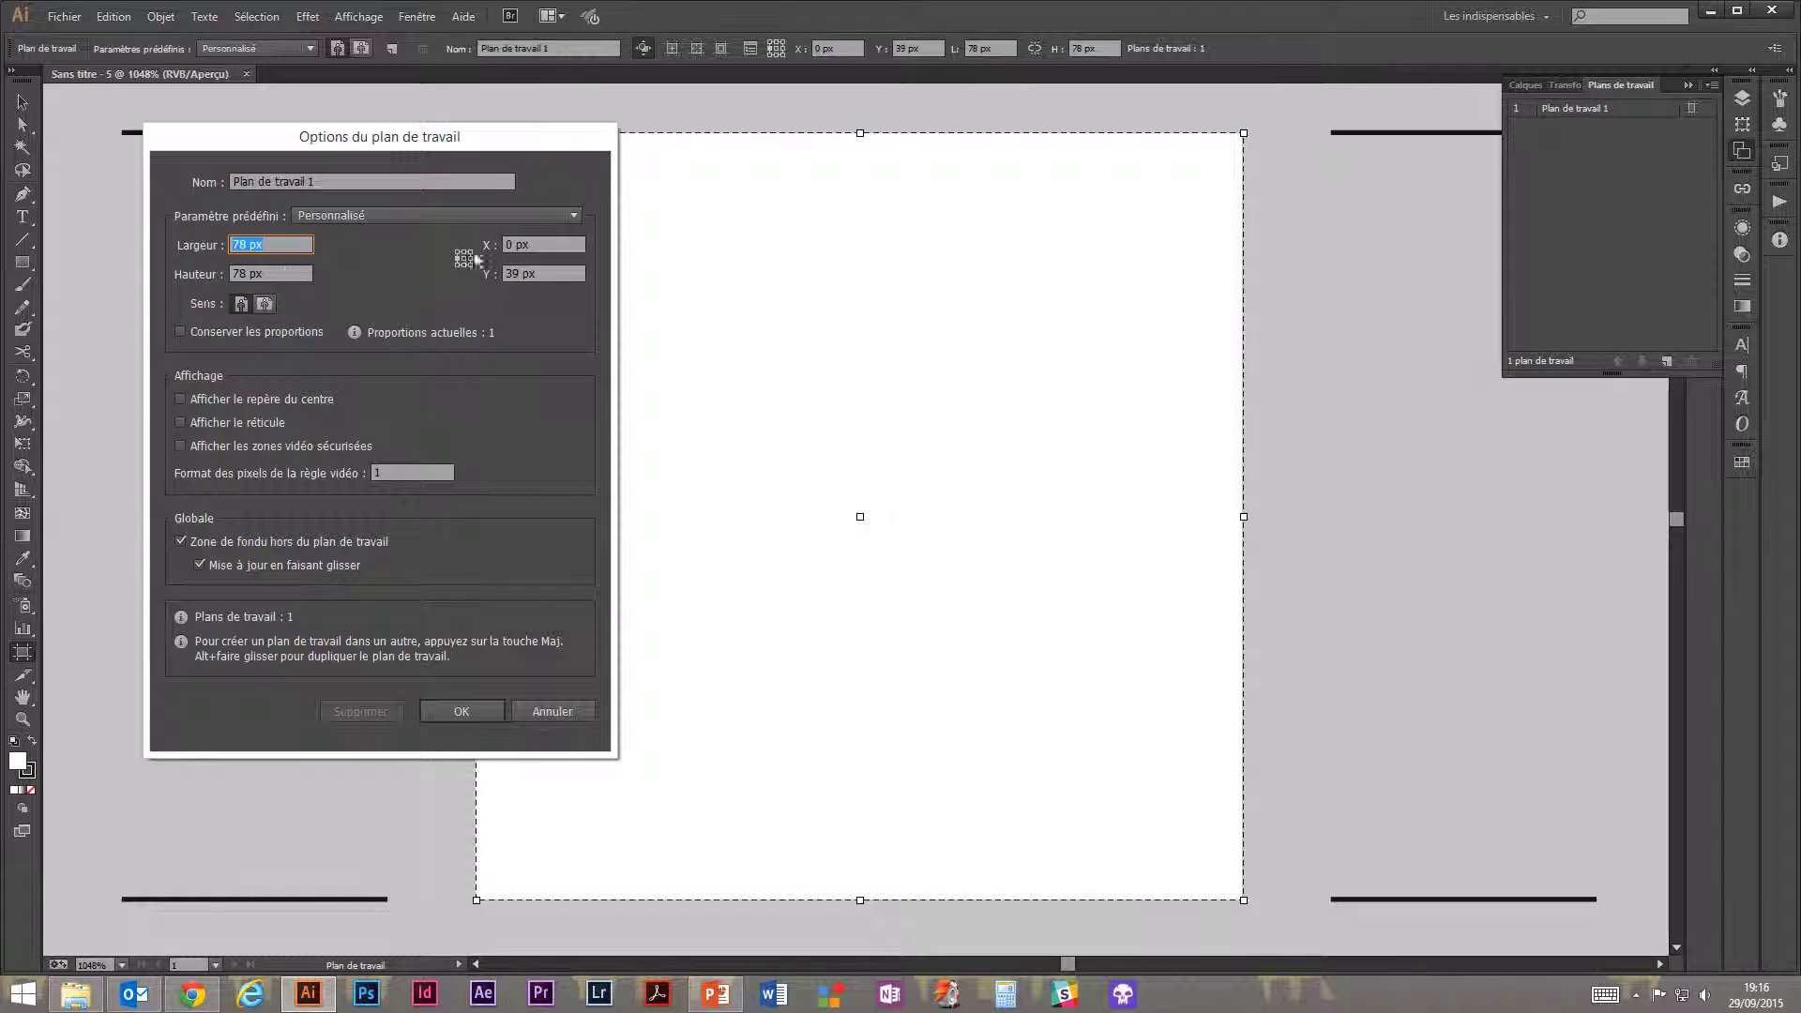
click(461, 712)
click(23, 101)
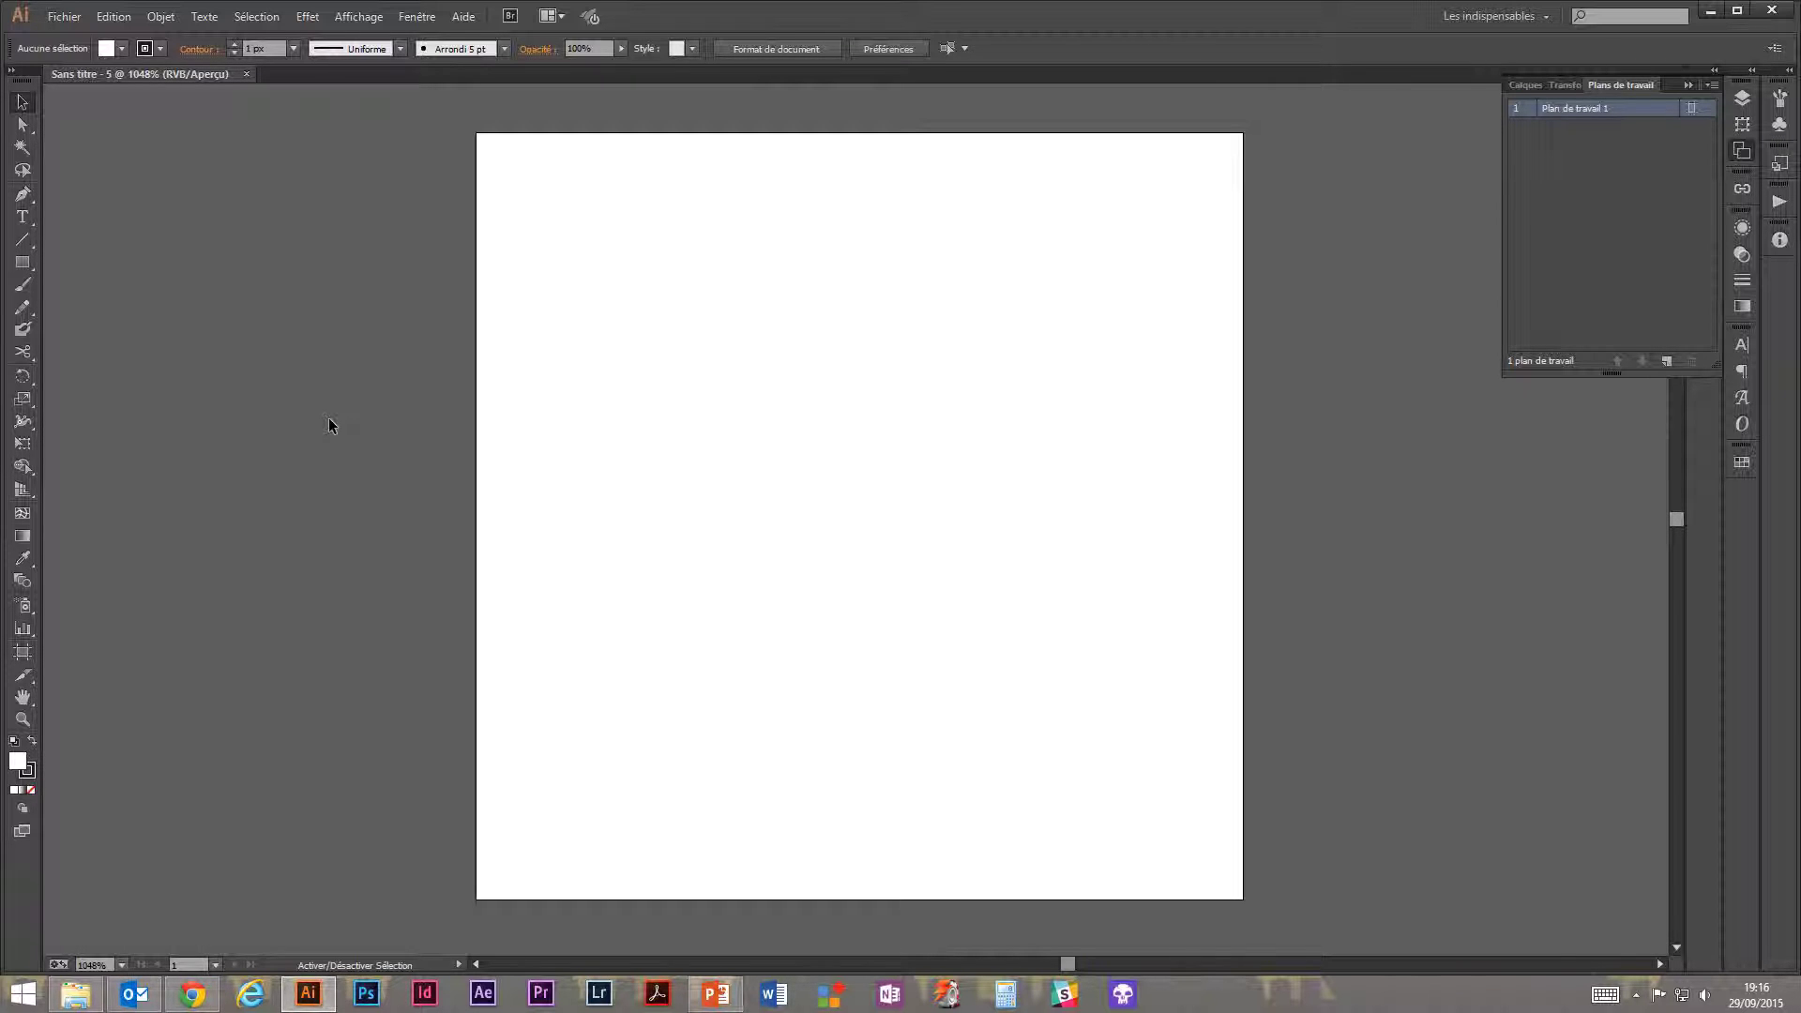
Try shrinking the artboard freehand to about 54 × 46 px.
key(shift+o)
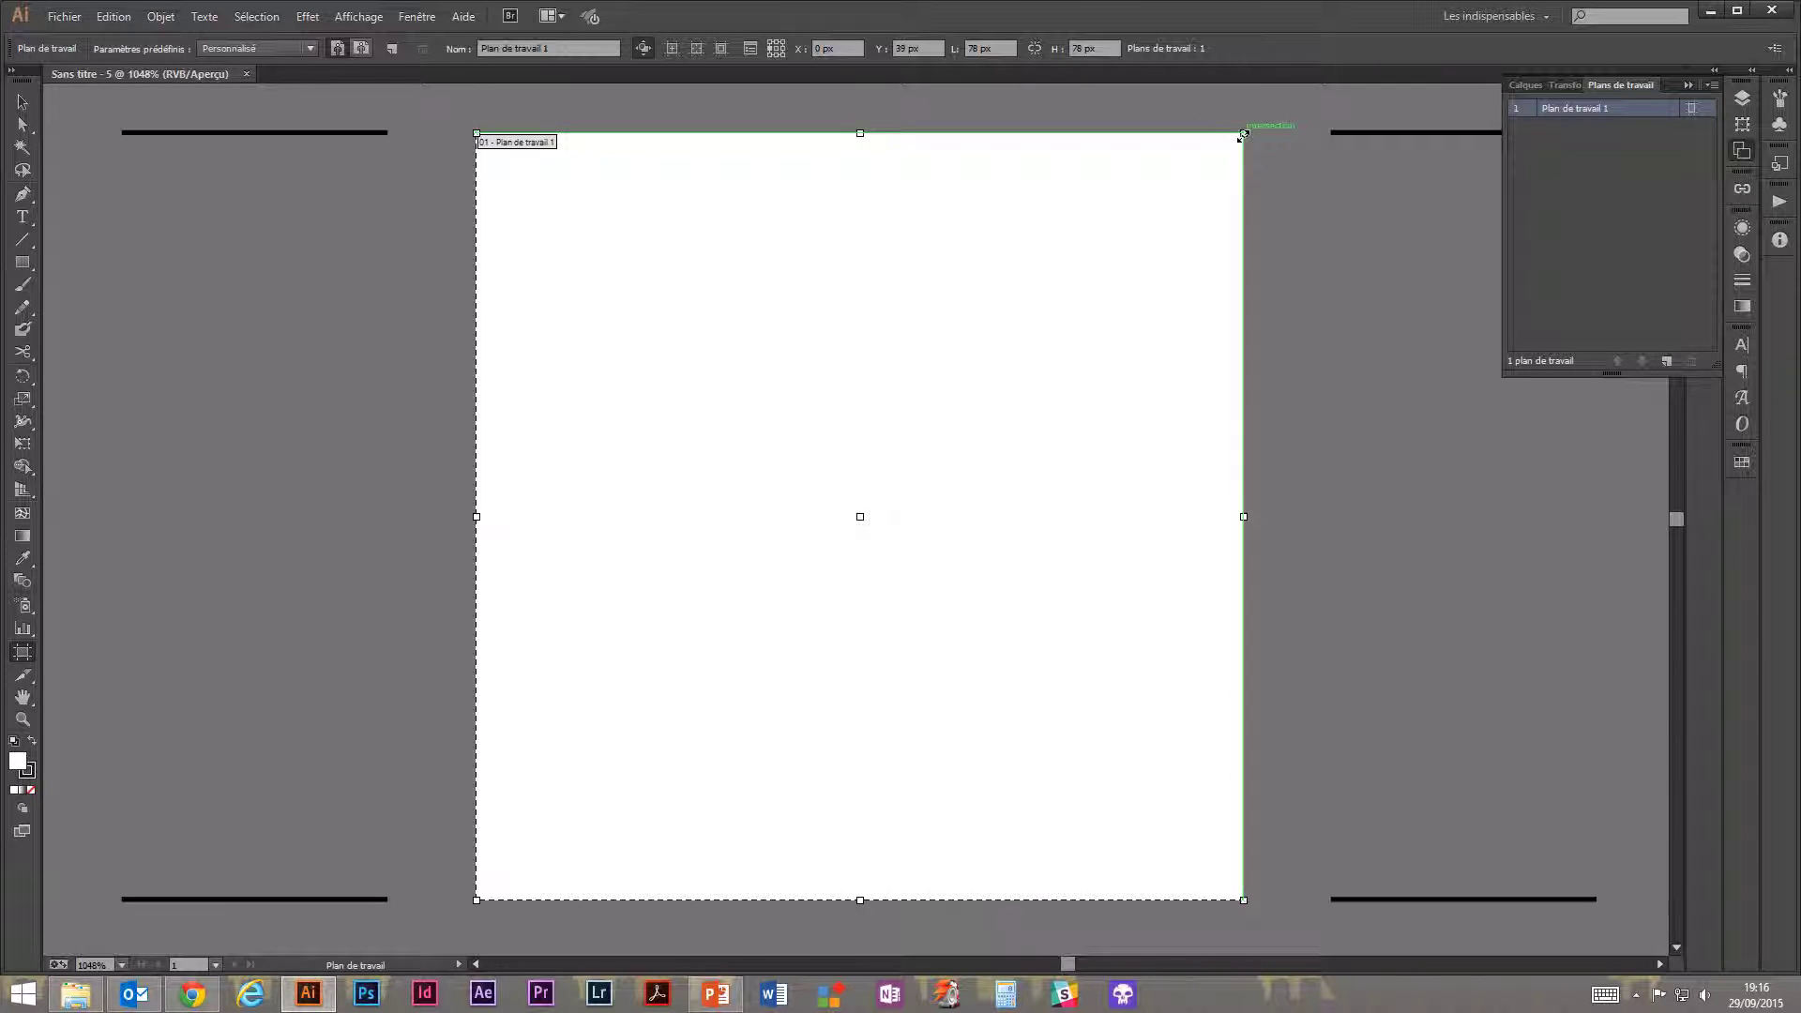
drag(1243, 134, 1005, 452)
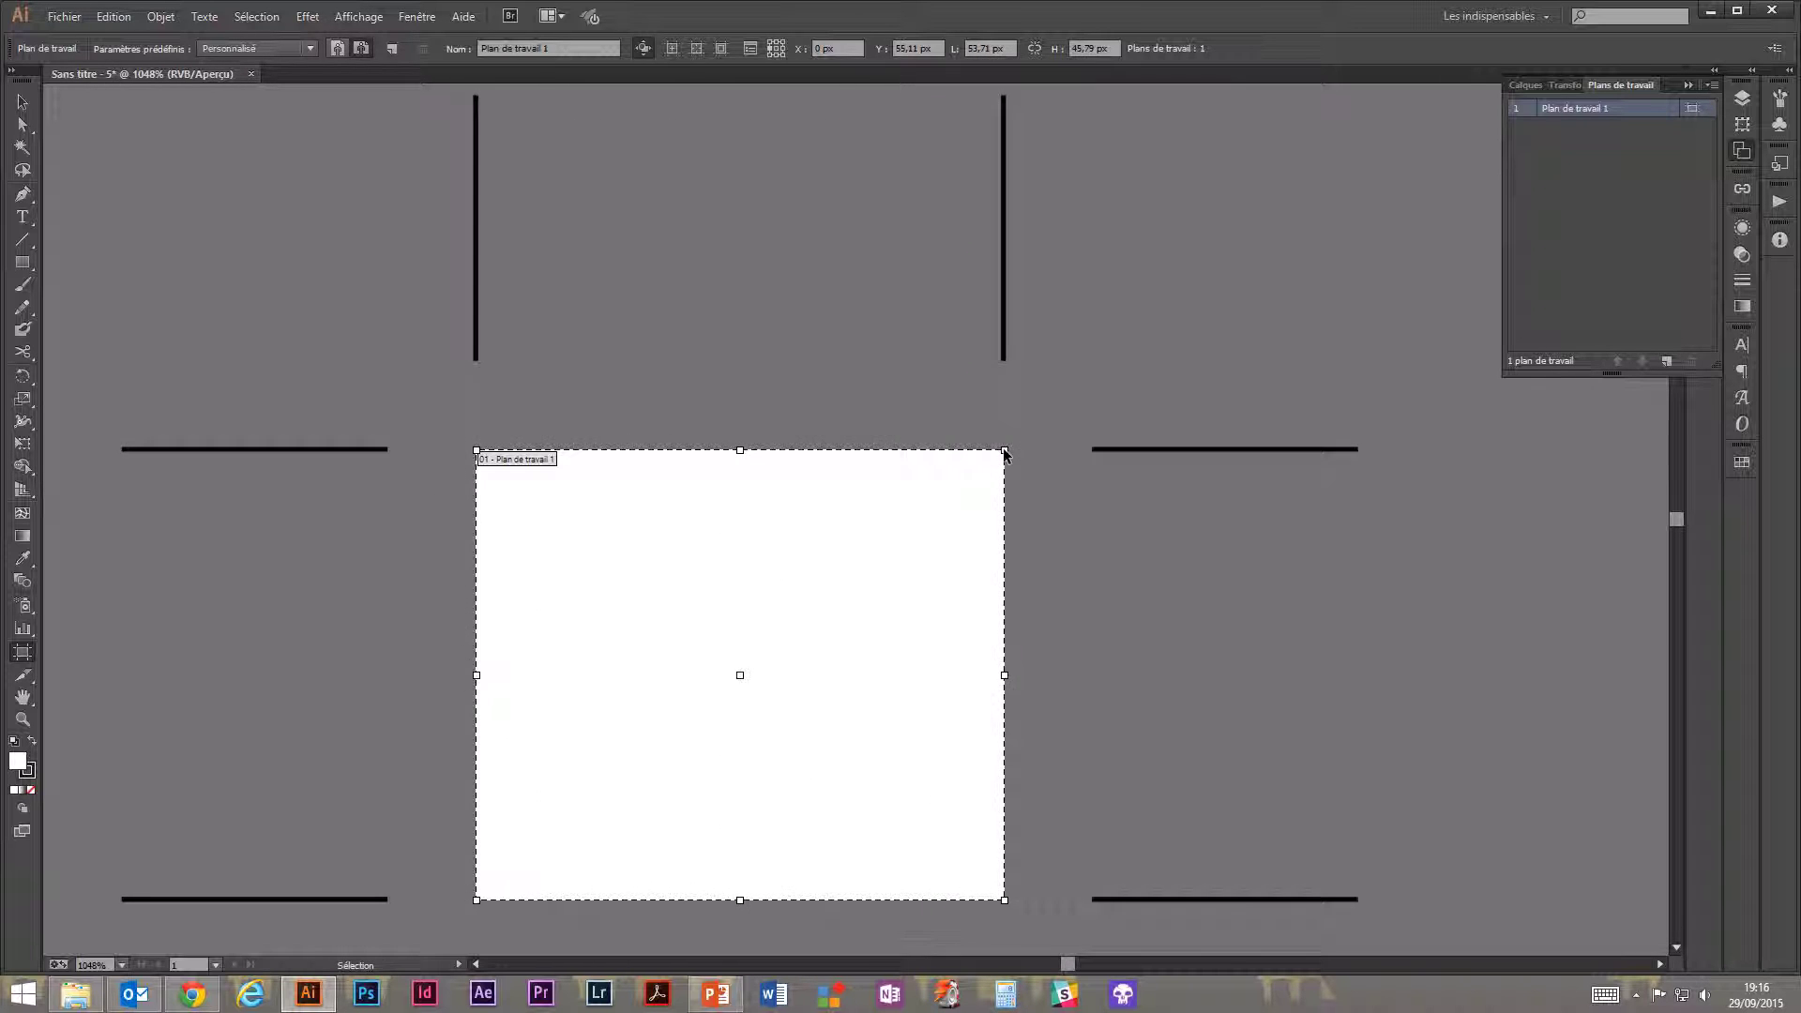
key(ctrl+z)
key(Escape)
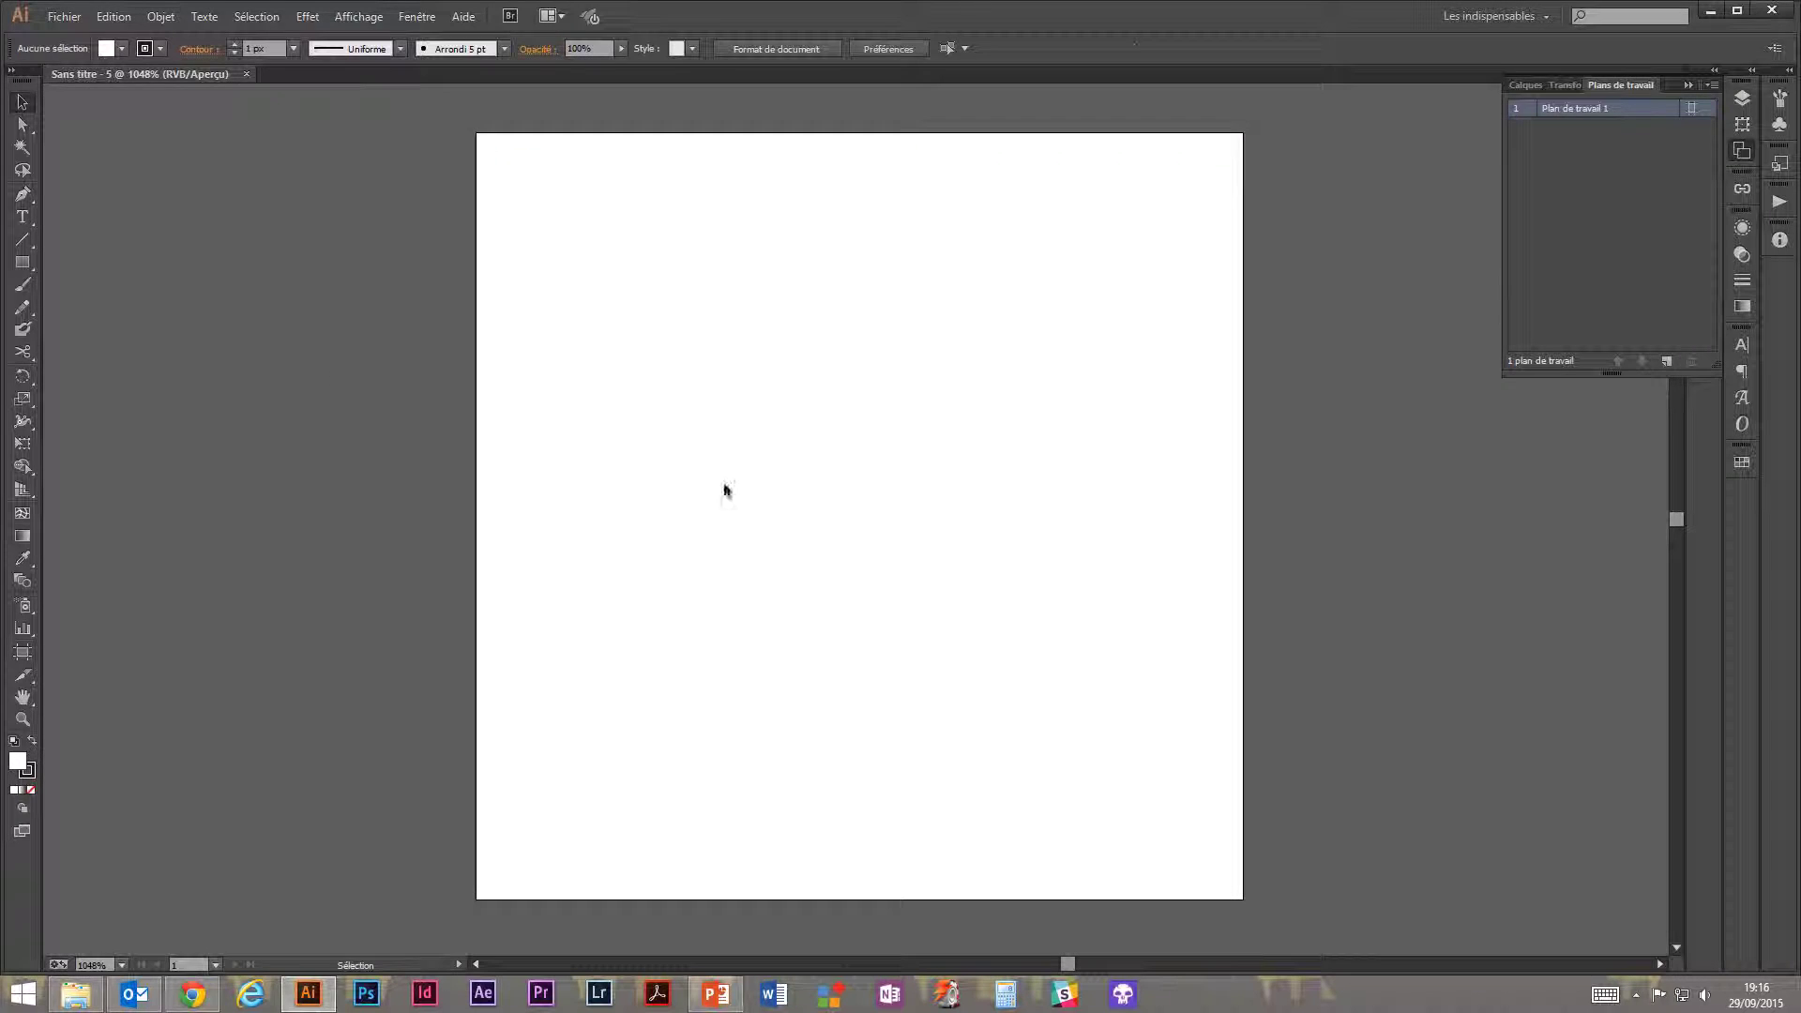
Place the image FEAT20150309_a7w0qe6lfk.png from the desktop as a linked file on the artboard.
drag(888, 385, 840, 398)
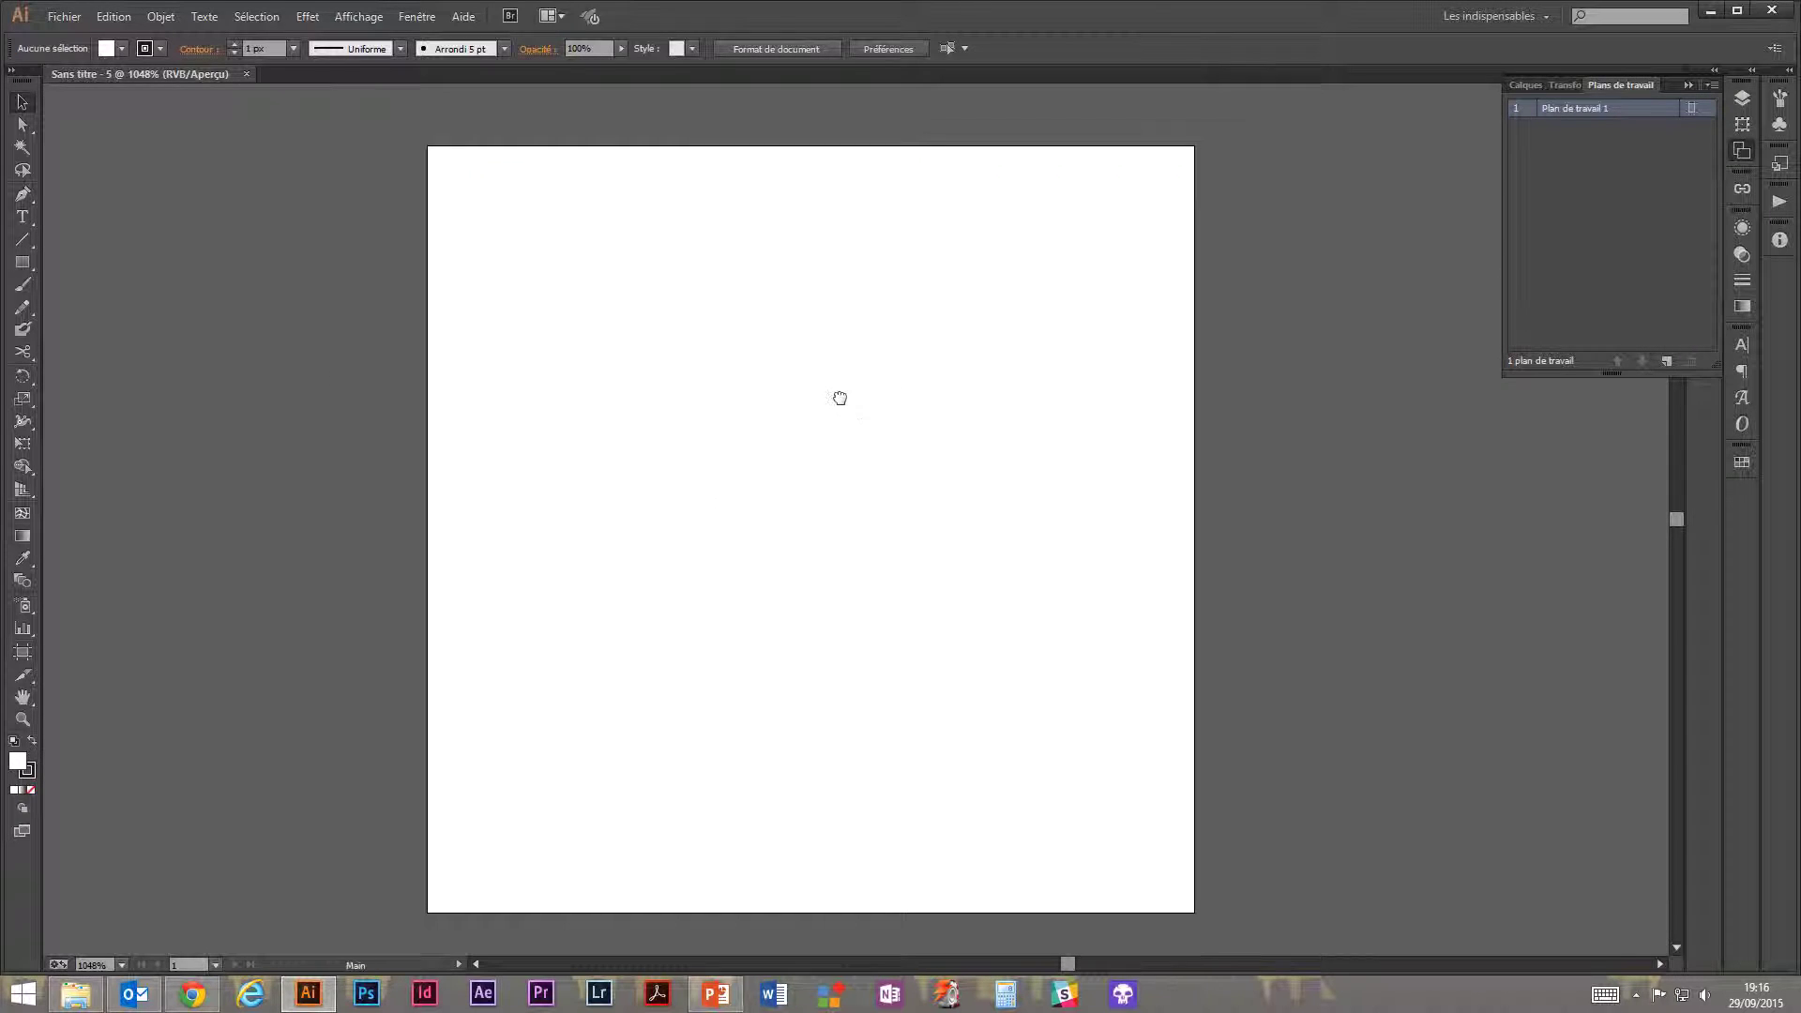
click(63, 16)
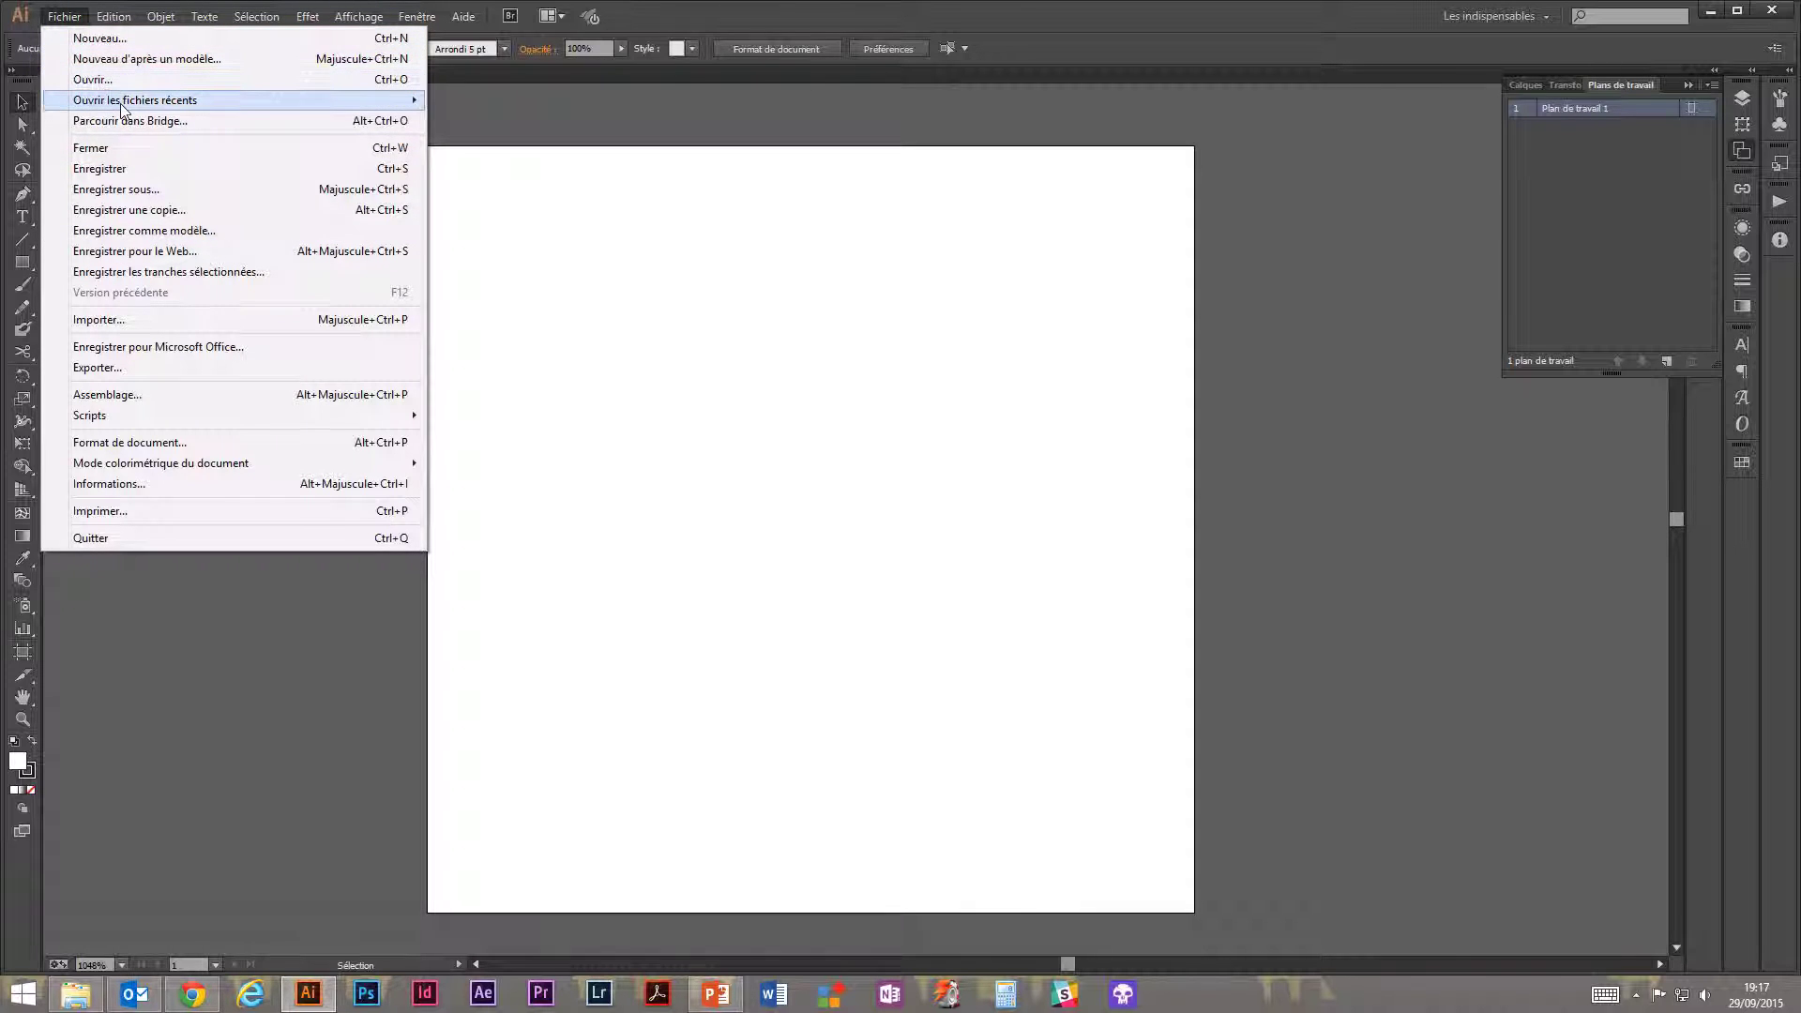
mouse_move(146, 112)
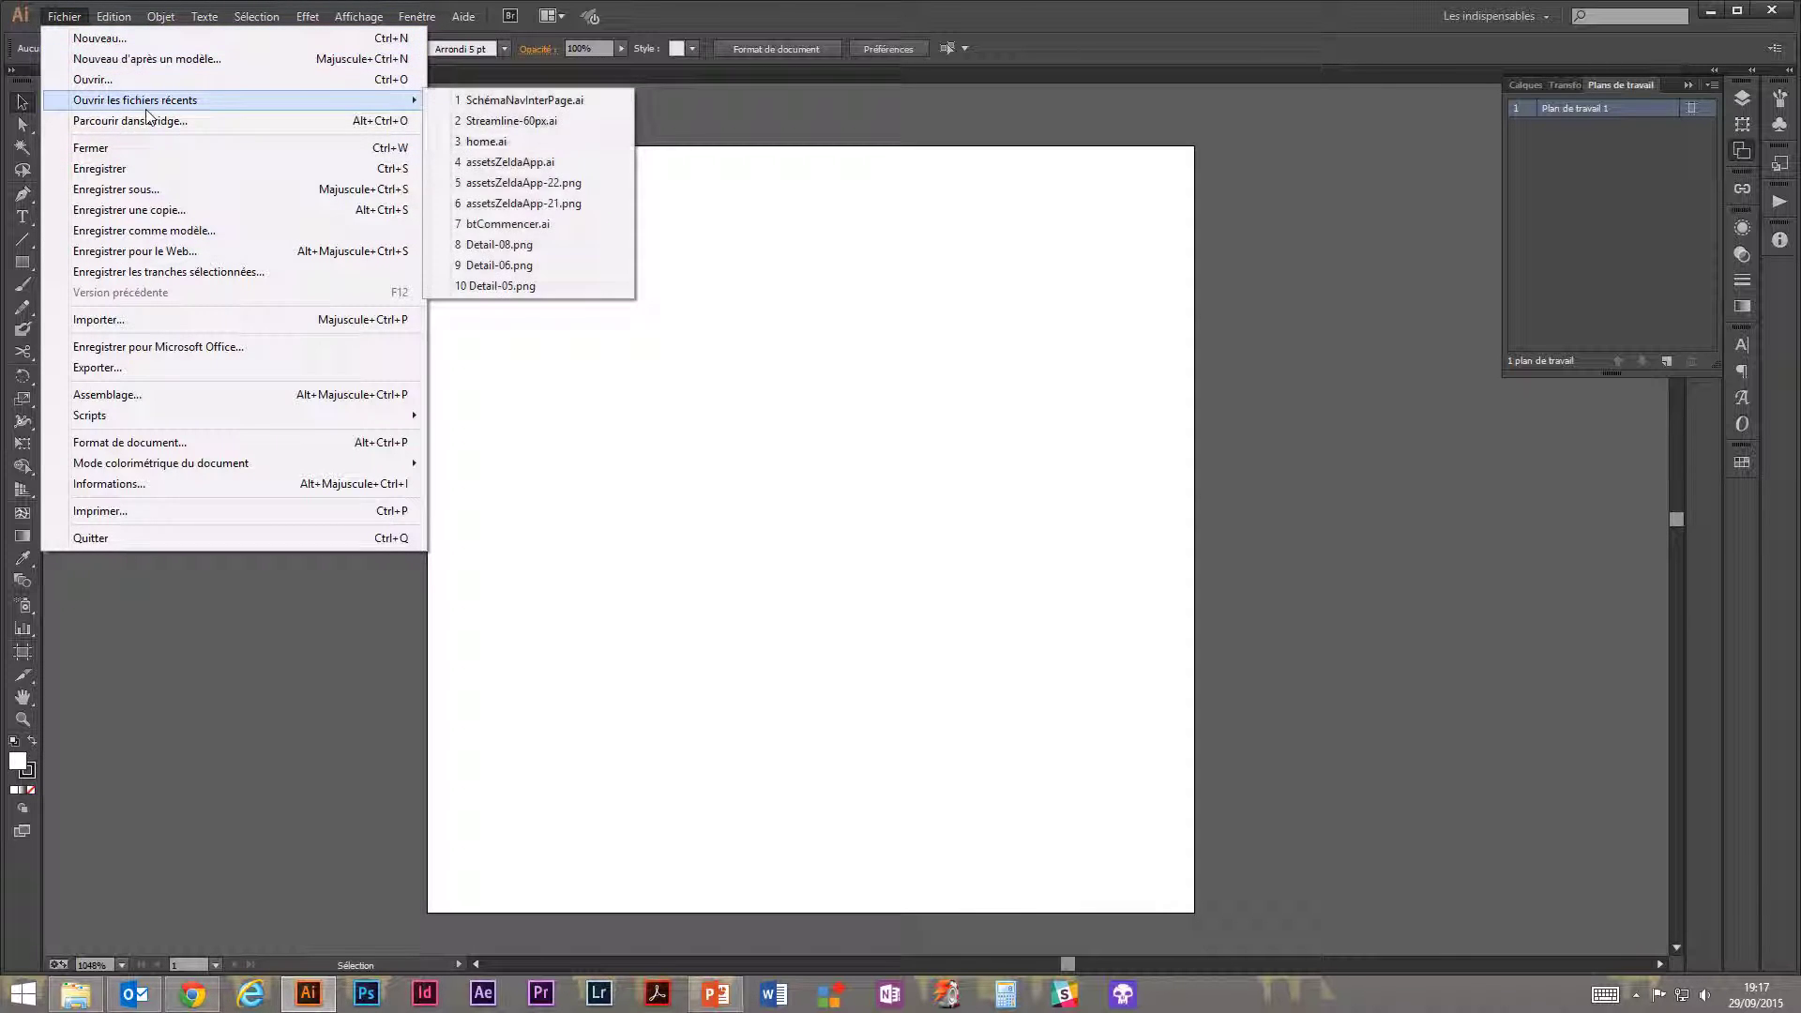
click(134, 321)
click(380, 276)
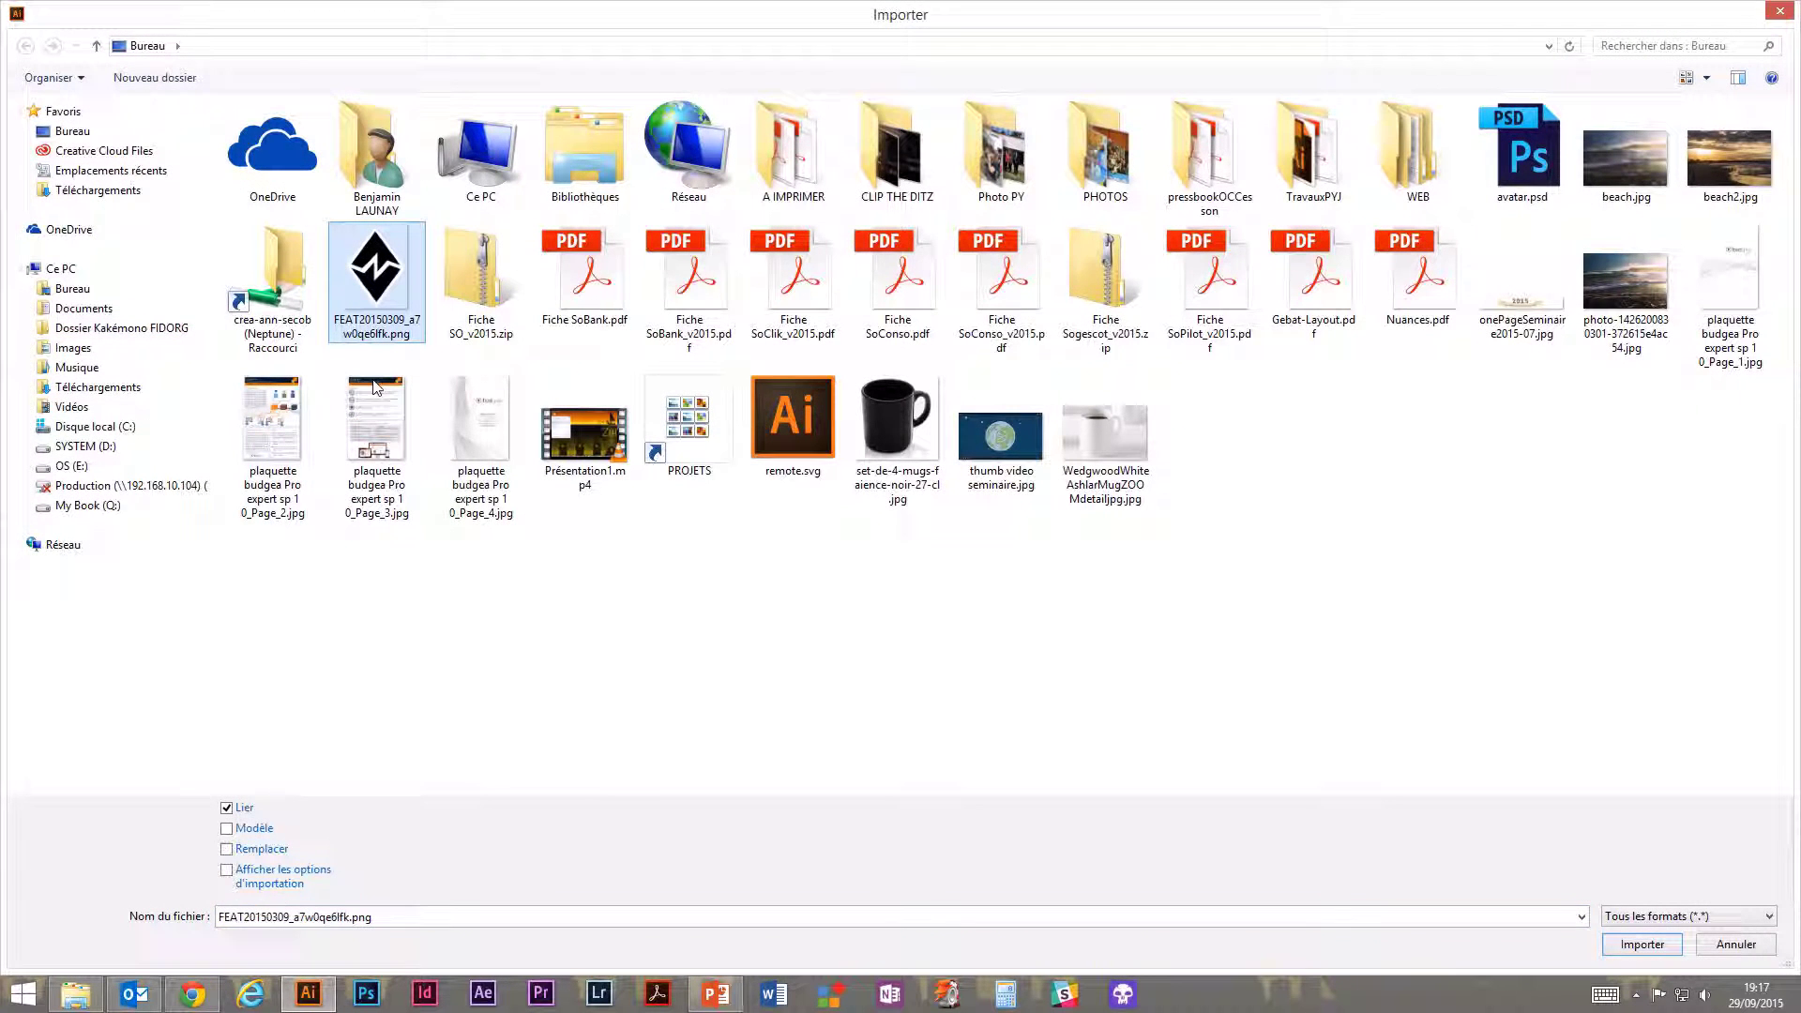
click(1637, 946)
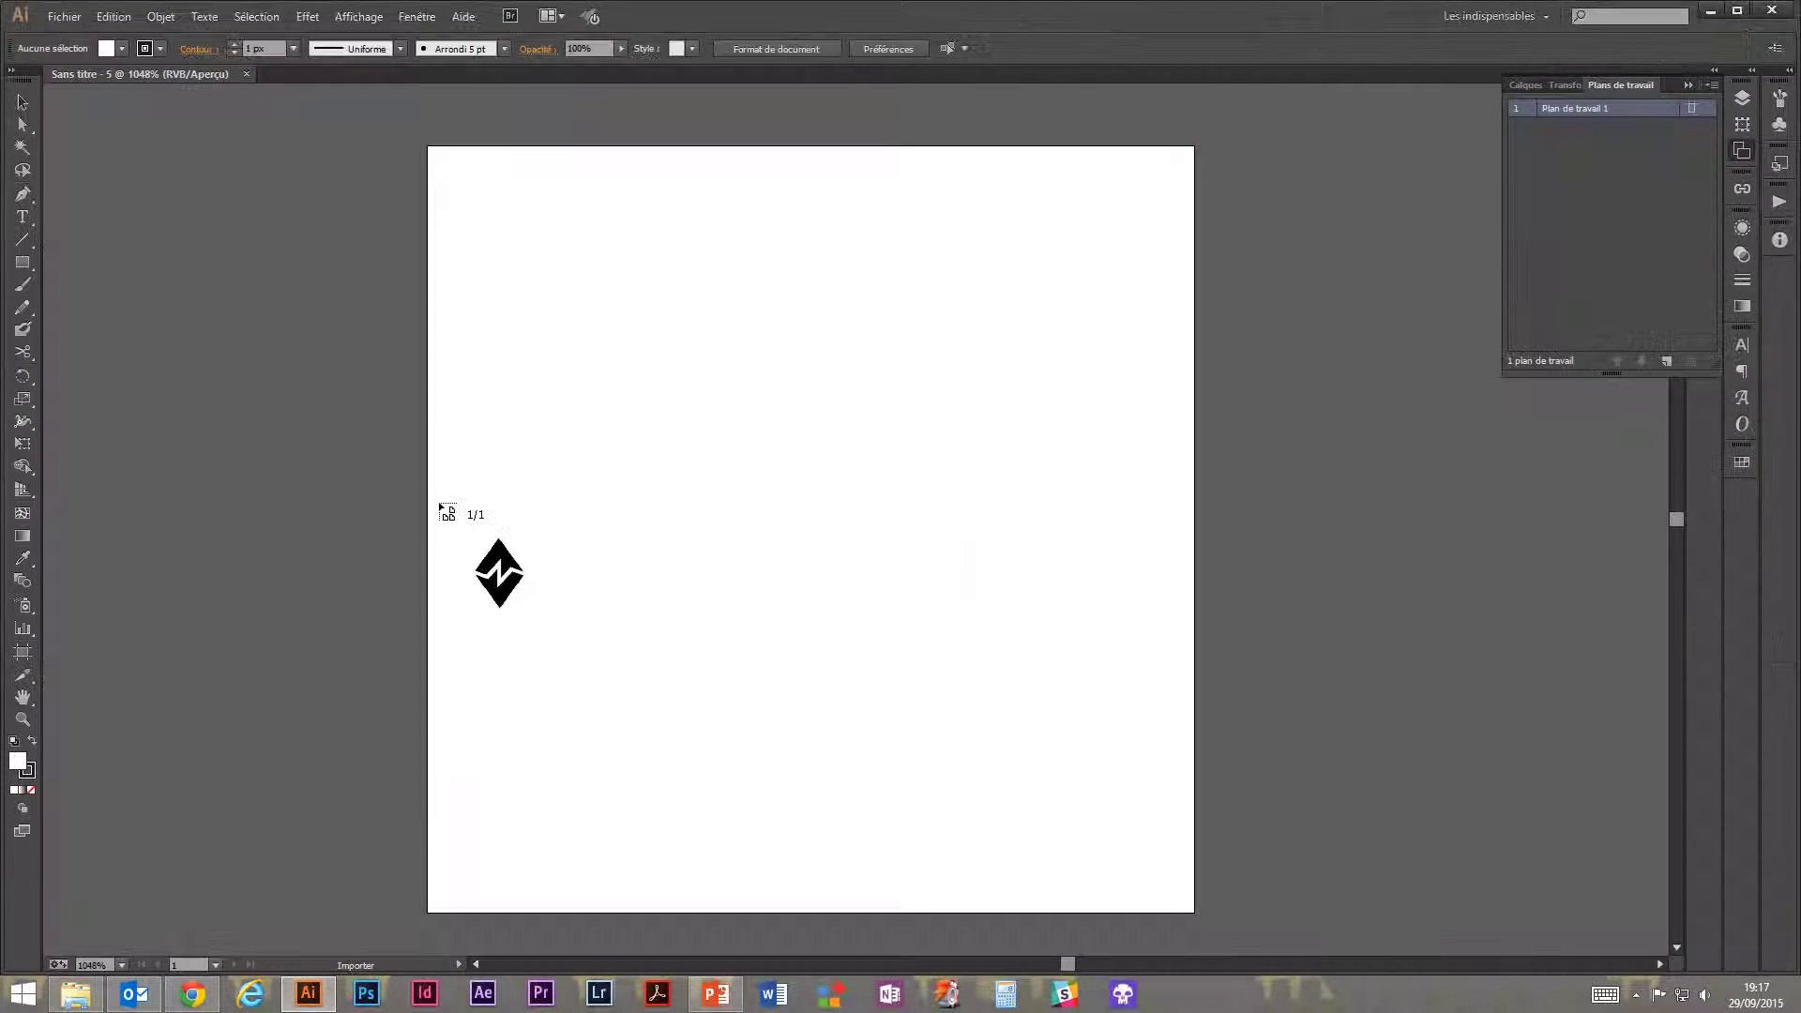
click(709, 310)
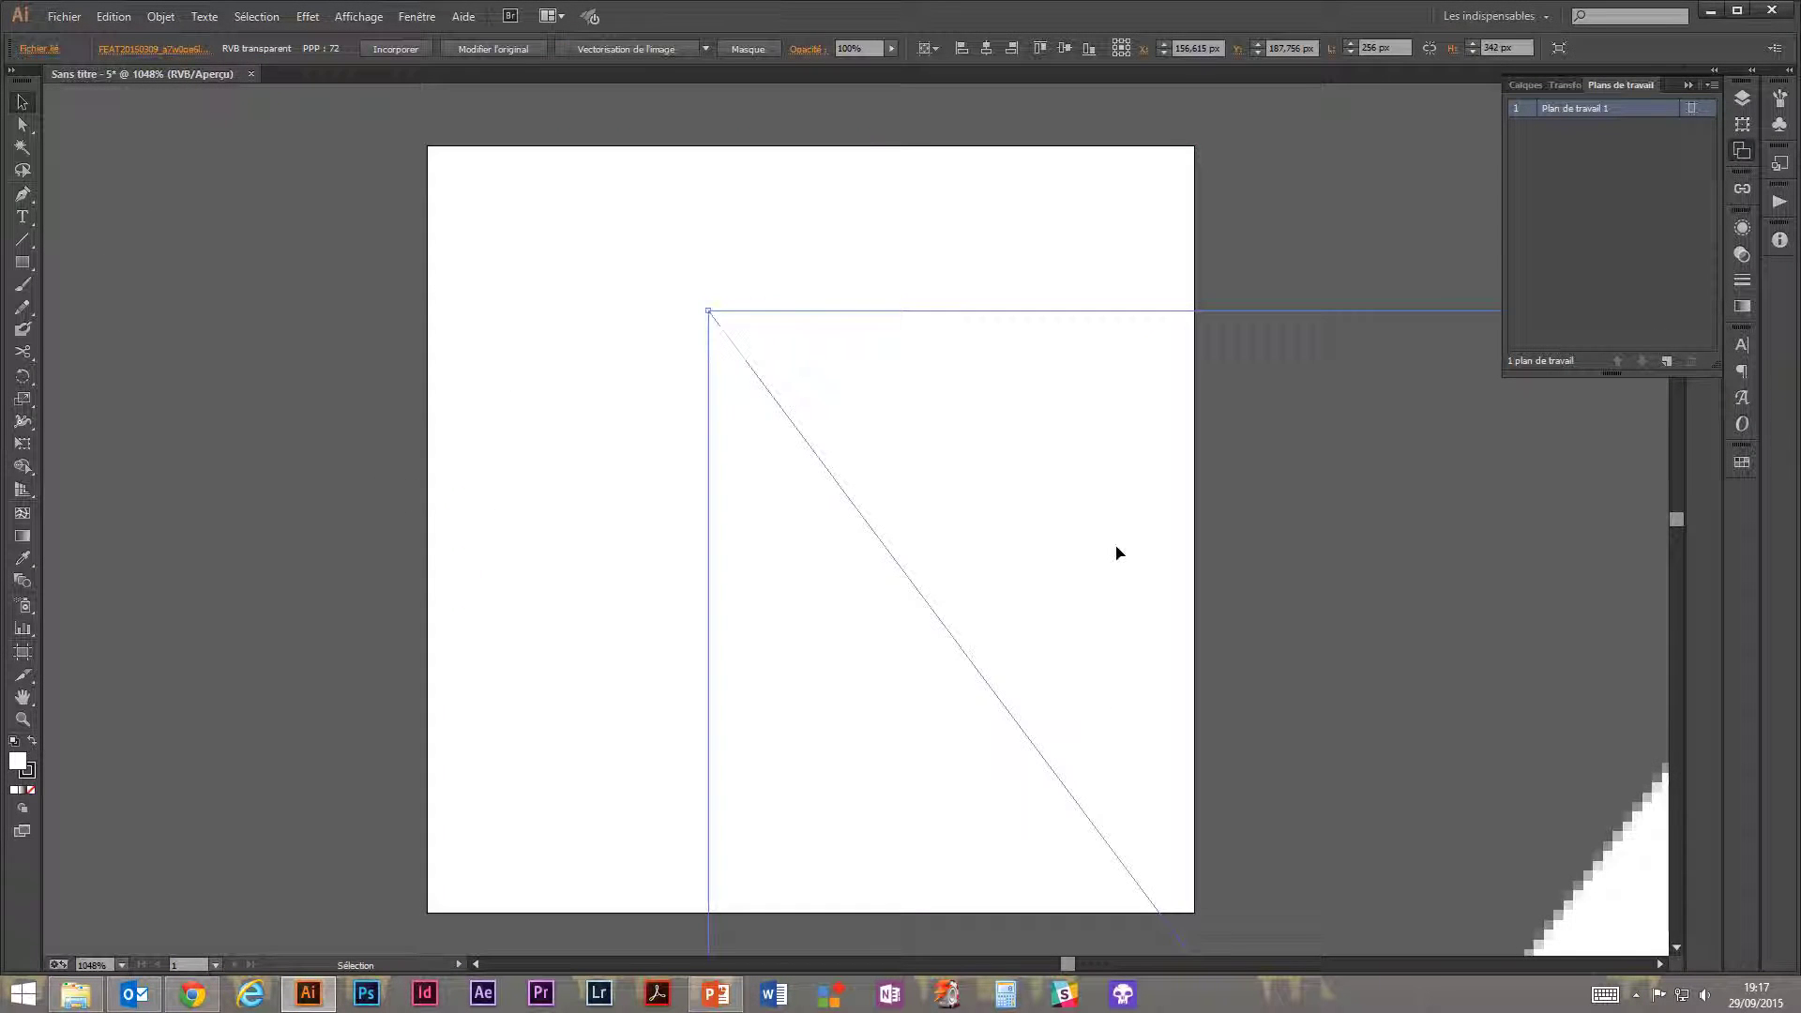
Scale the placed diamond logo down proportionally to about 49 × 65 px and centre it on the artboard.
key(ctrl+minus)
key(ctrl+minus)
key(ctrl+minus)
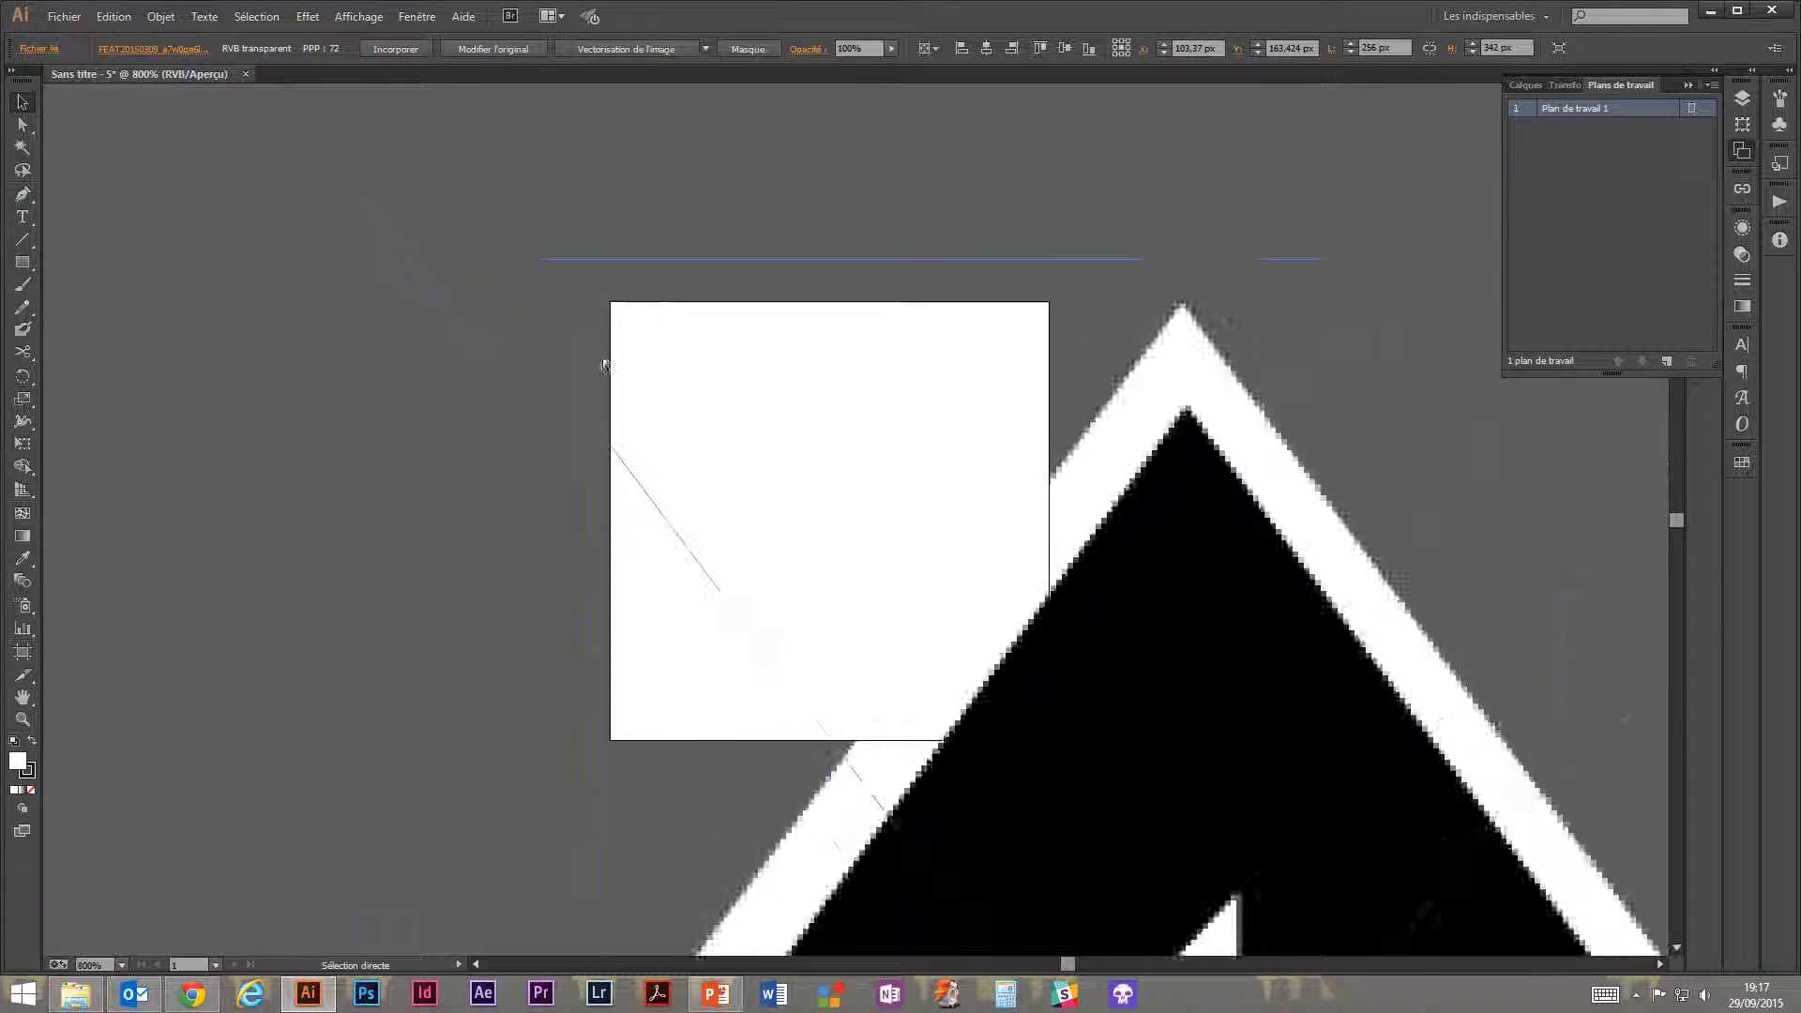
drag(1113, 775, 848, 454)
key(ctrl+minus)
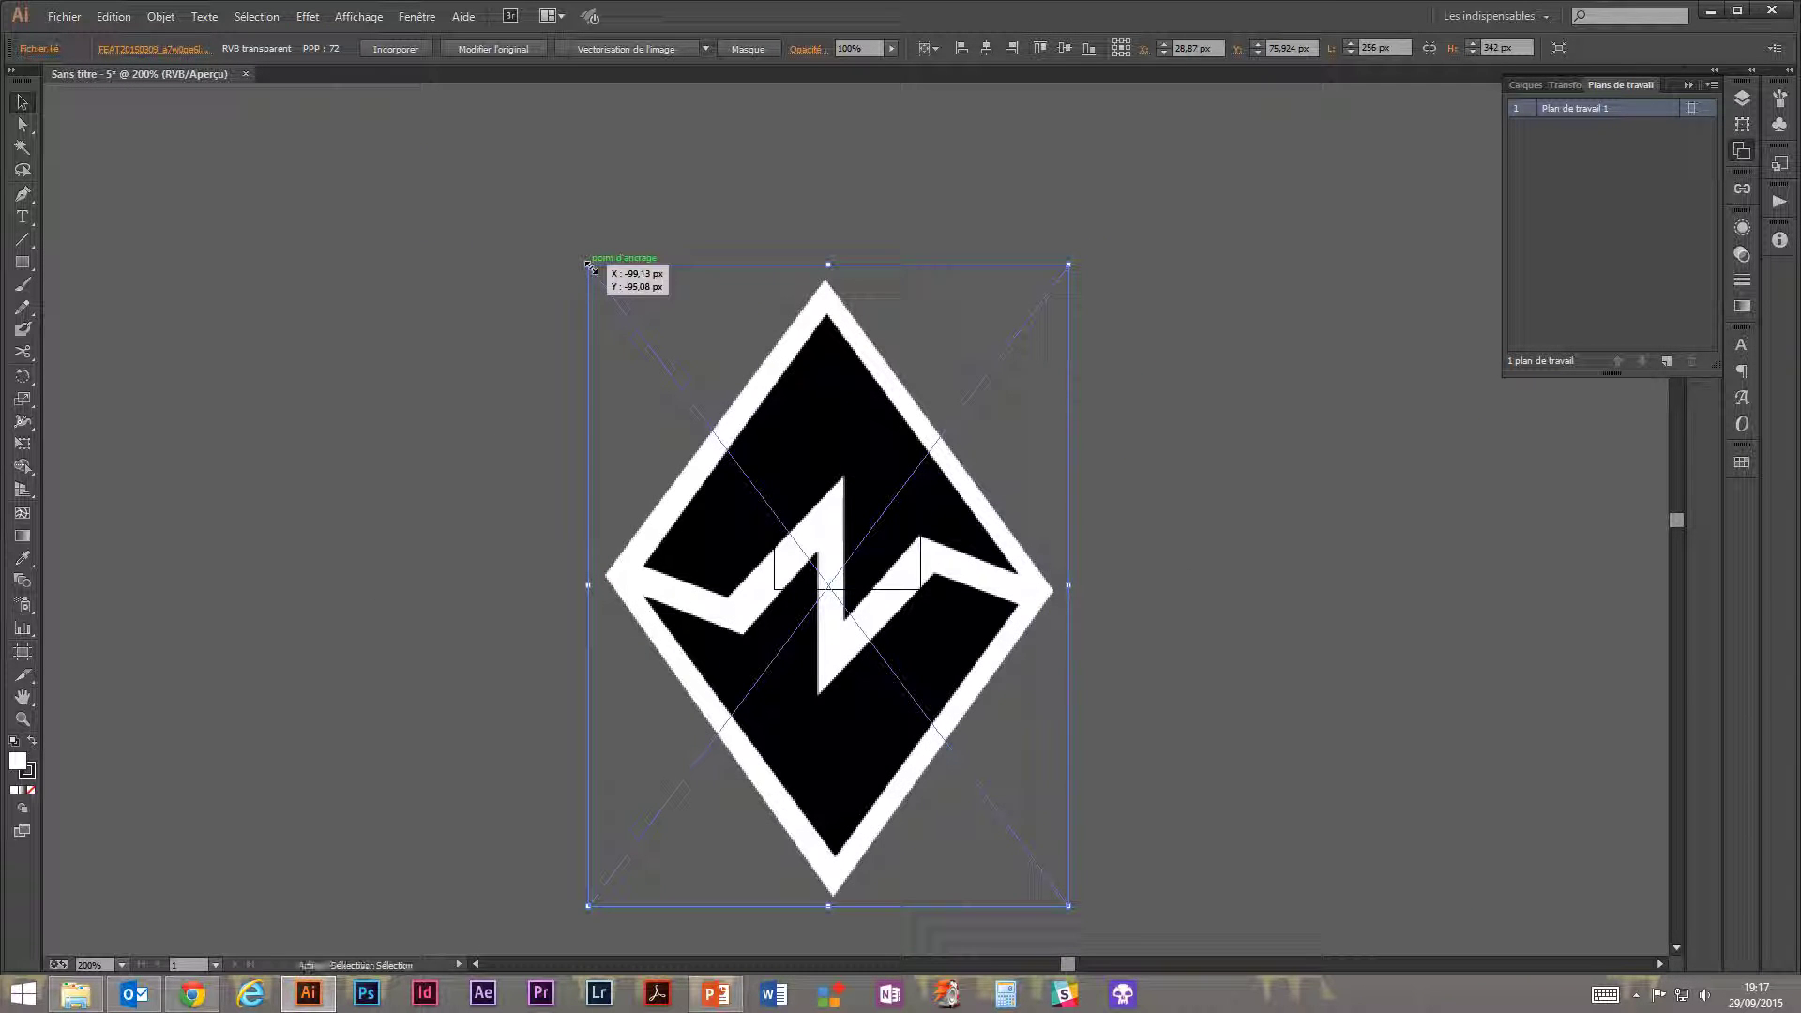
drag(590, 267, 783, 524)
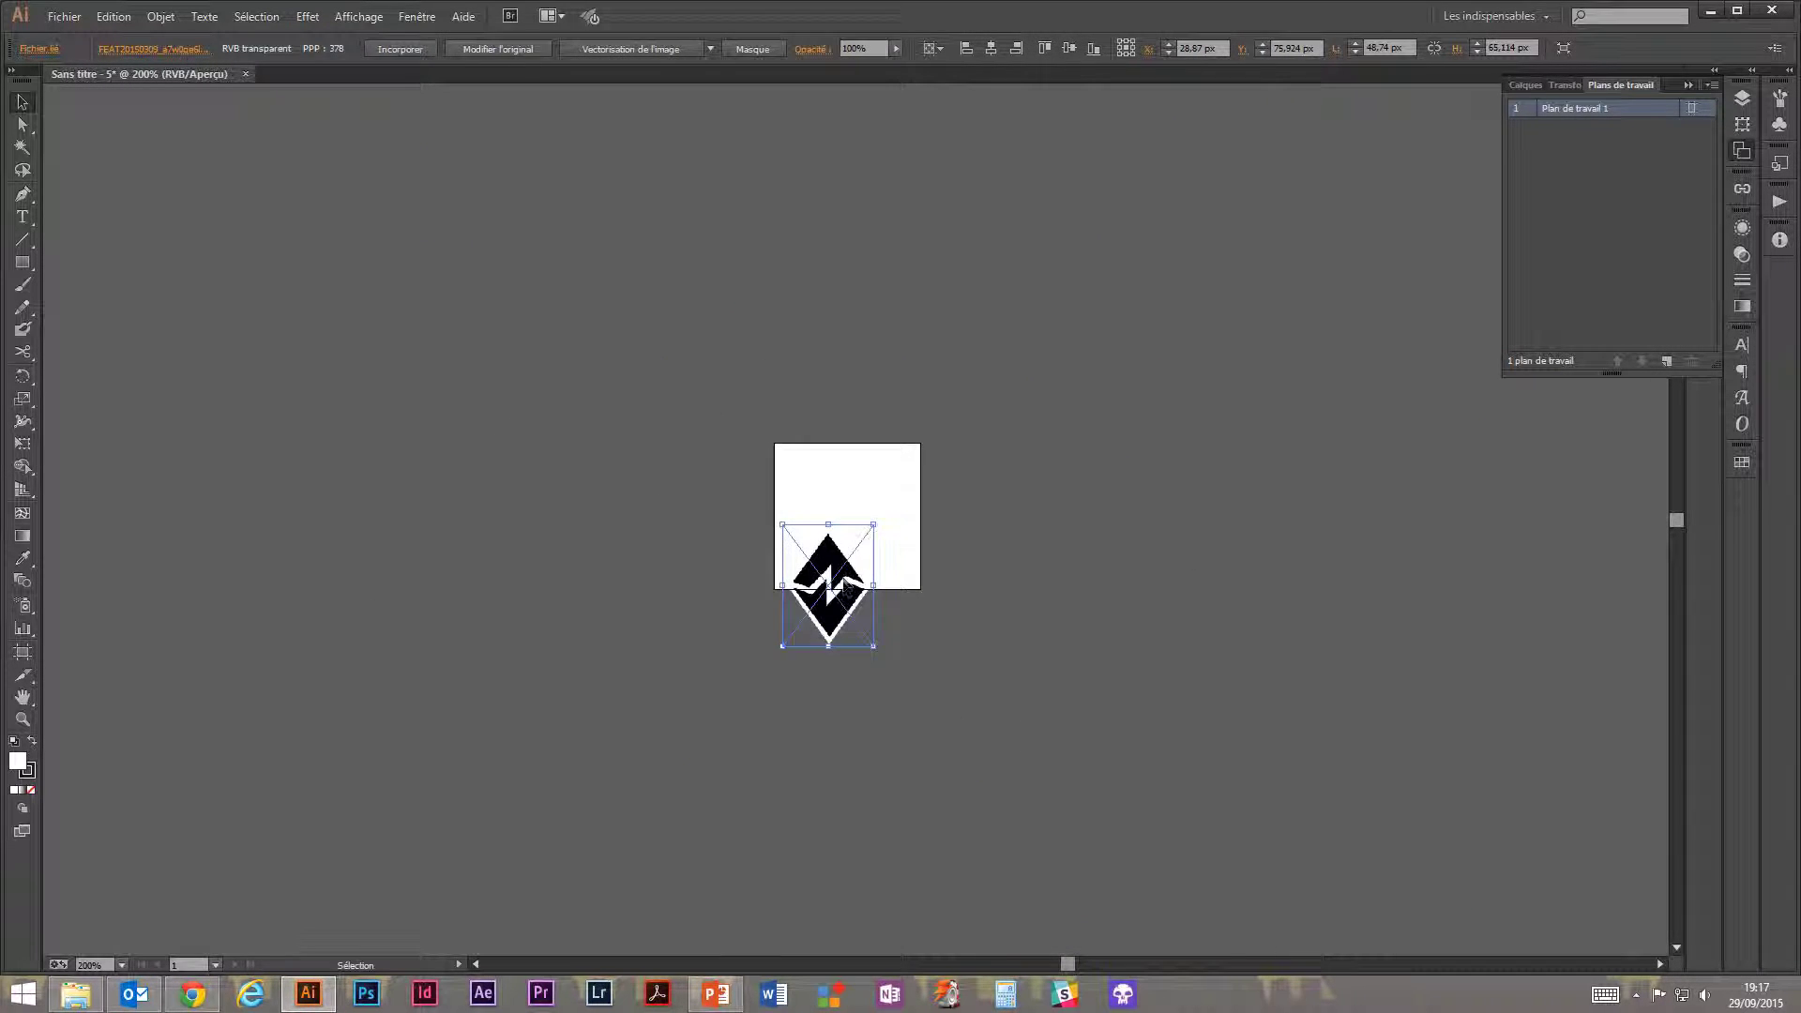
drag(845, 589, 847, 488)
Enlarge the logo slightly and proportionally from its upper-left corner to about 50 × 66 px, and deselect it.
key(ctrl+plus)
key(ctrl+plus)
key(ctrl+plus)
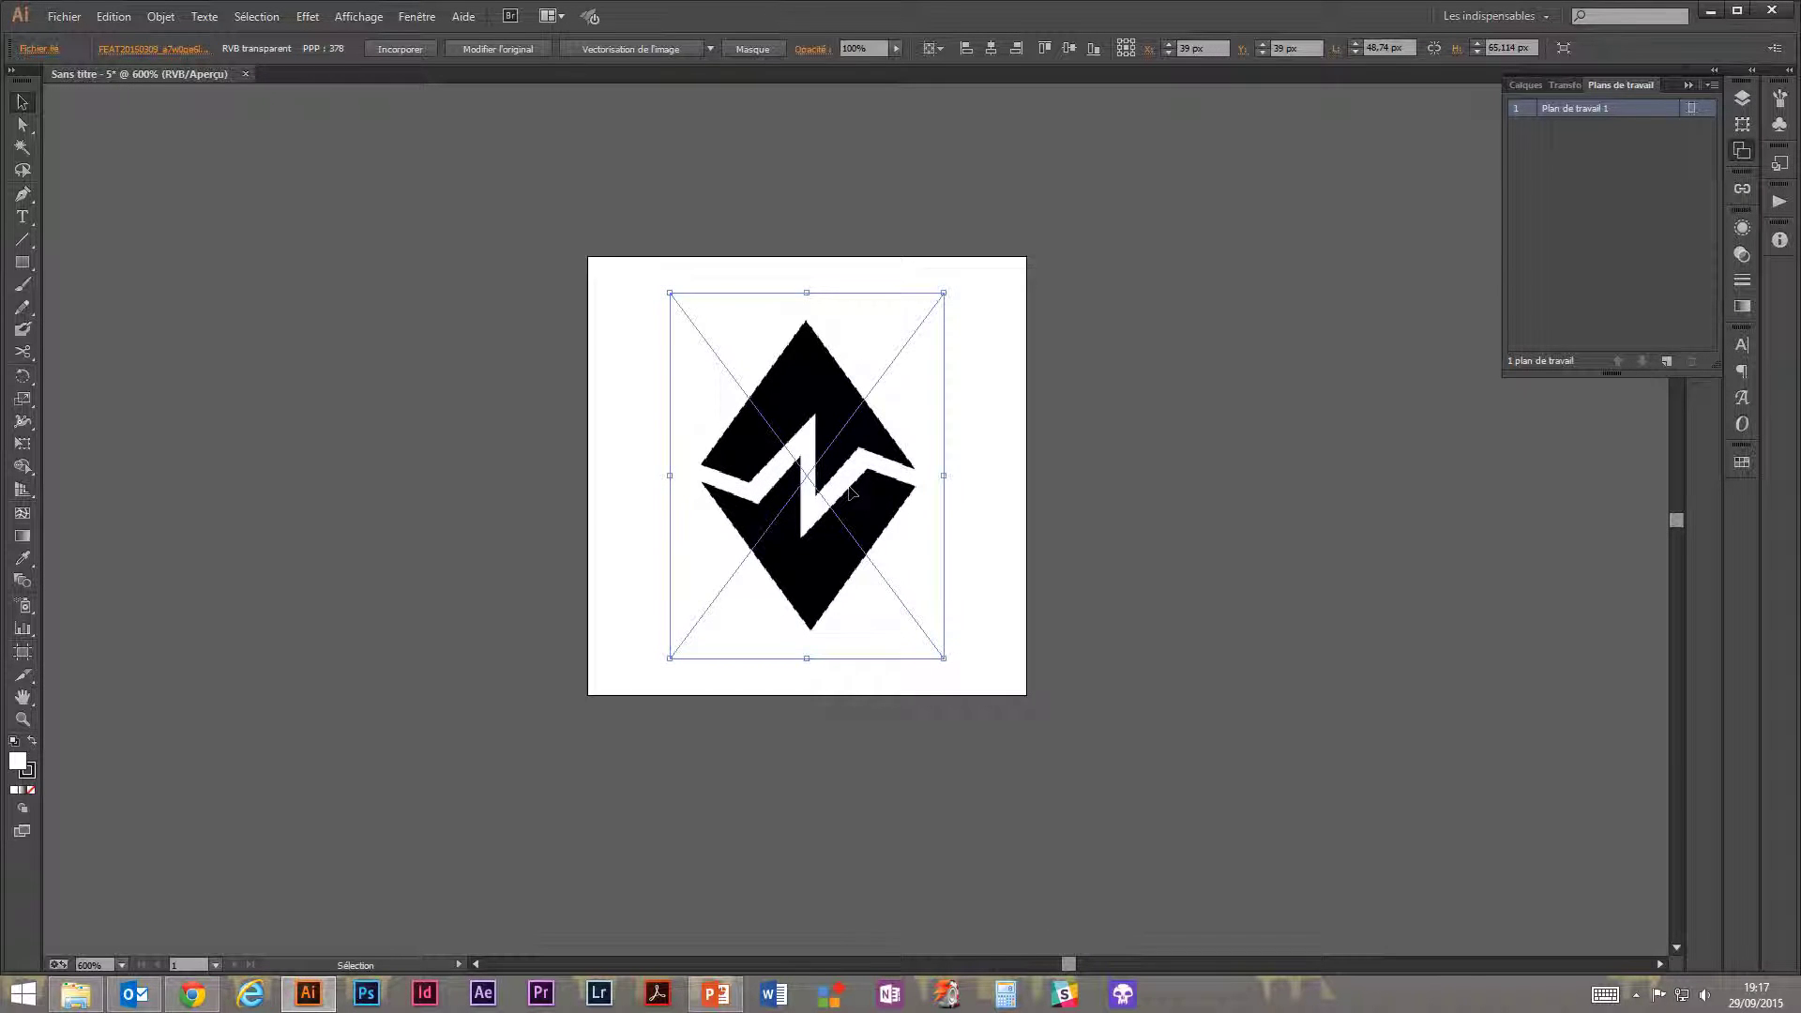
drag(670, 292, 661, 284)
click(972, 283)
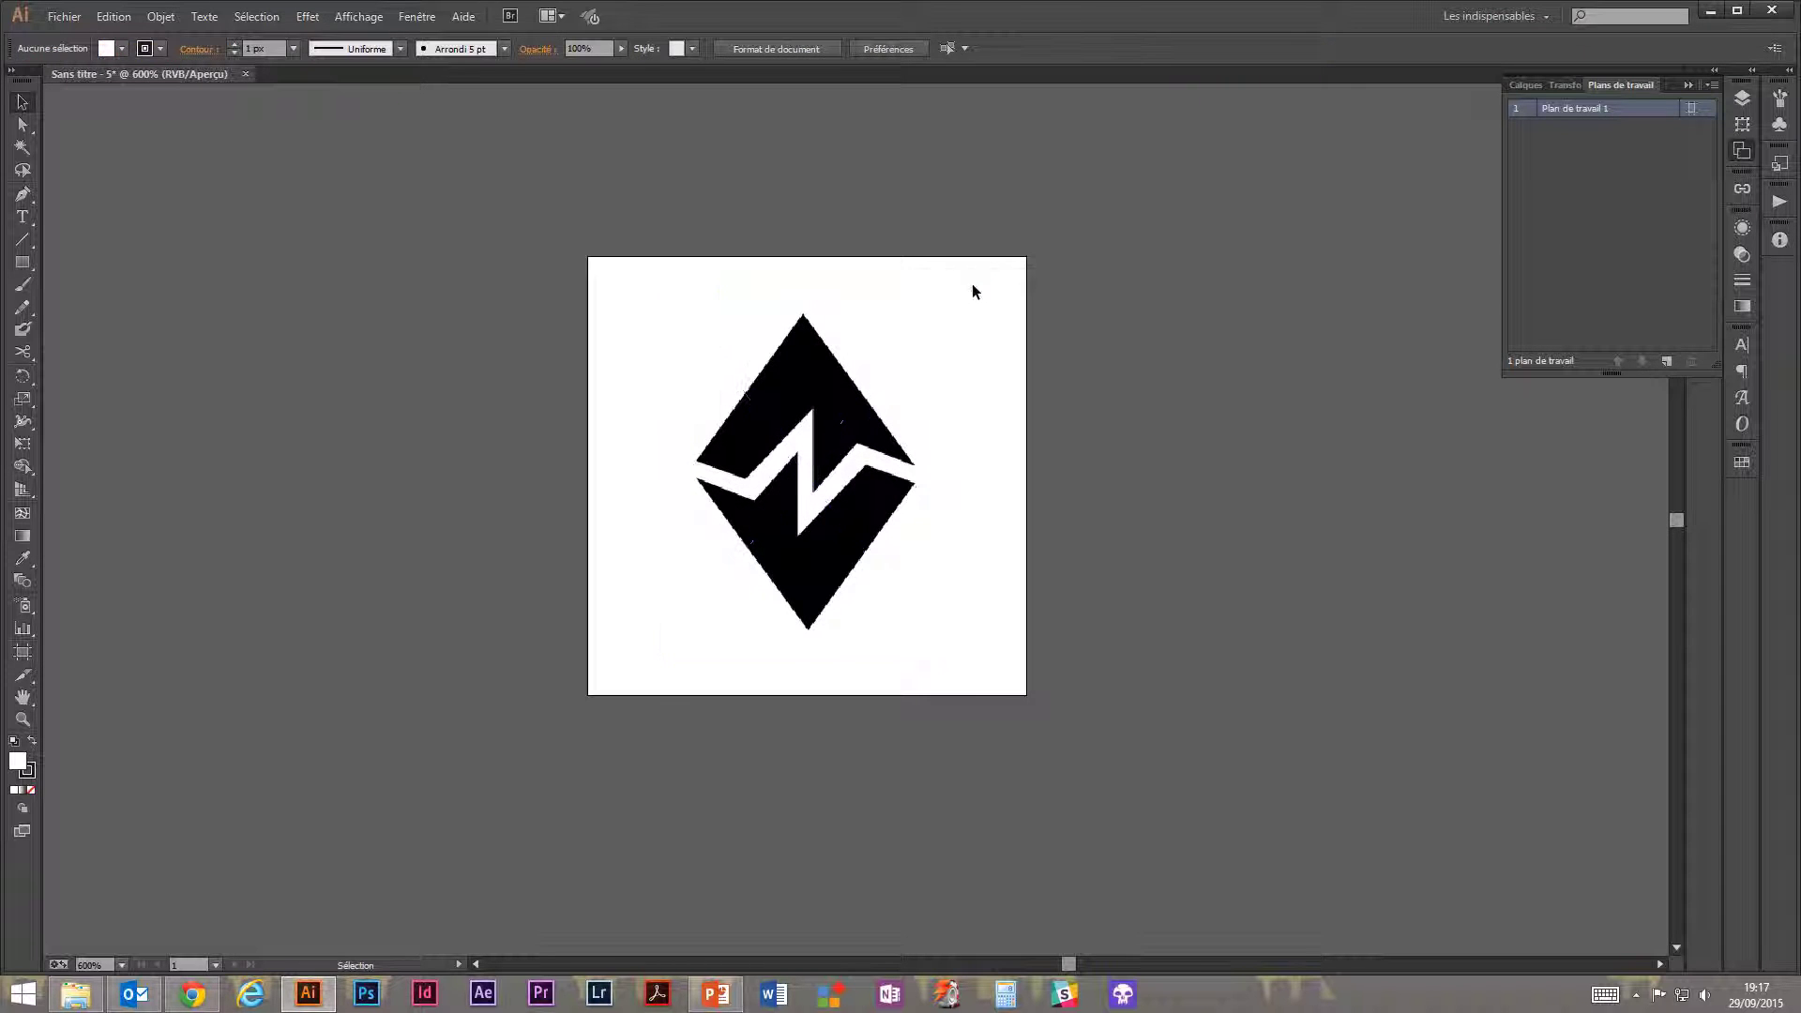
Try squashing the logo vertically by moving its upper edge down.
click(828, 381)
drag(804, 285, 805, 425)
key(ctrl+z)
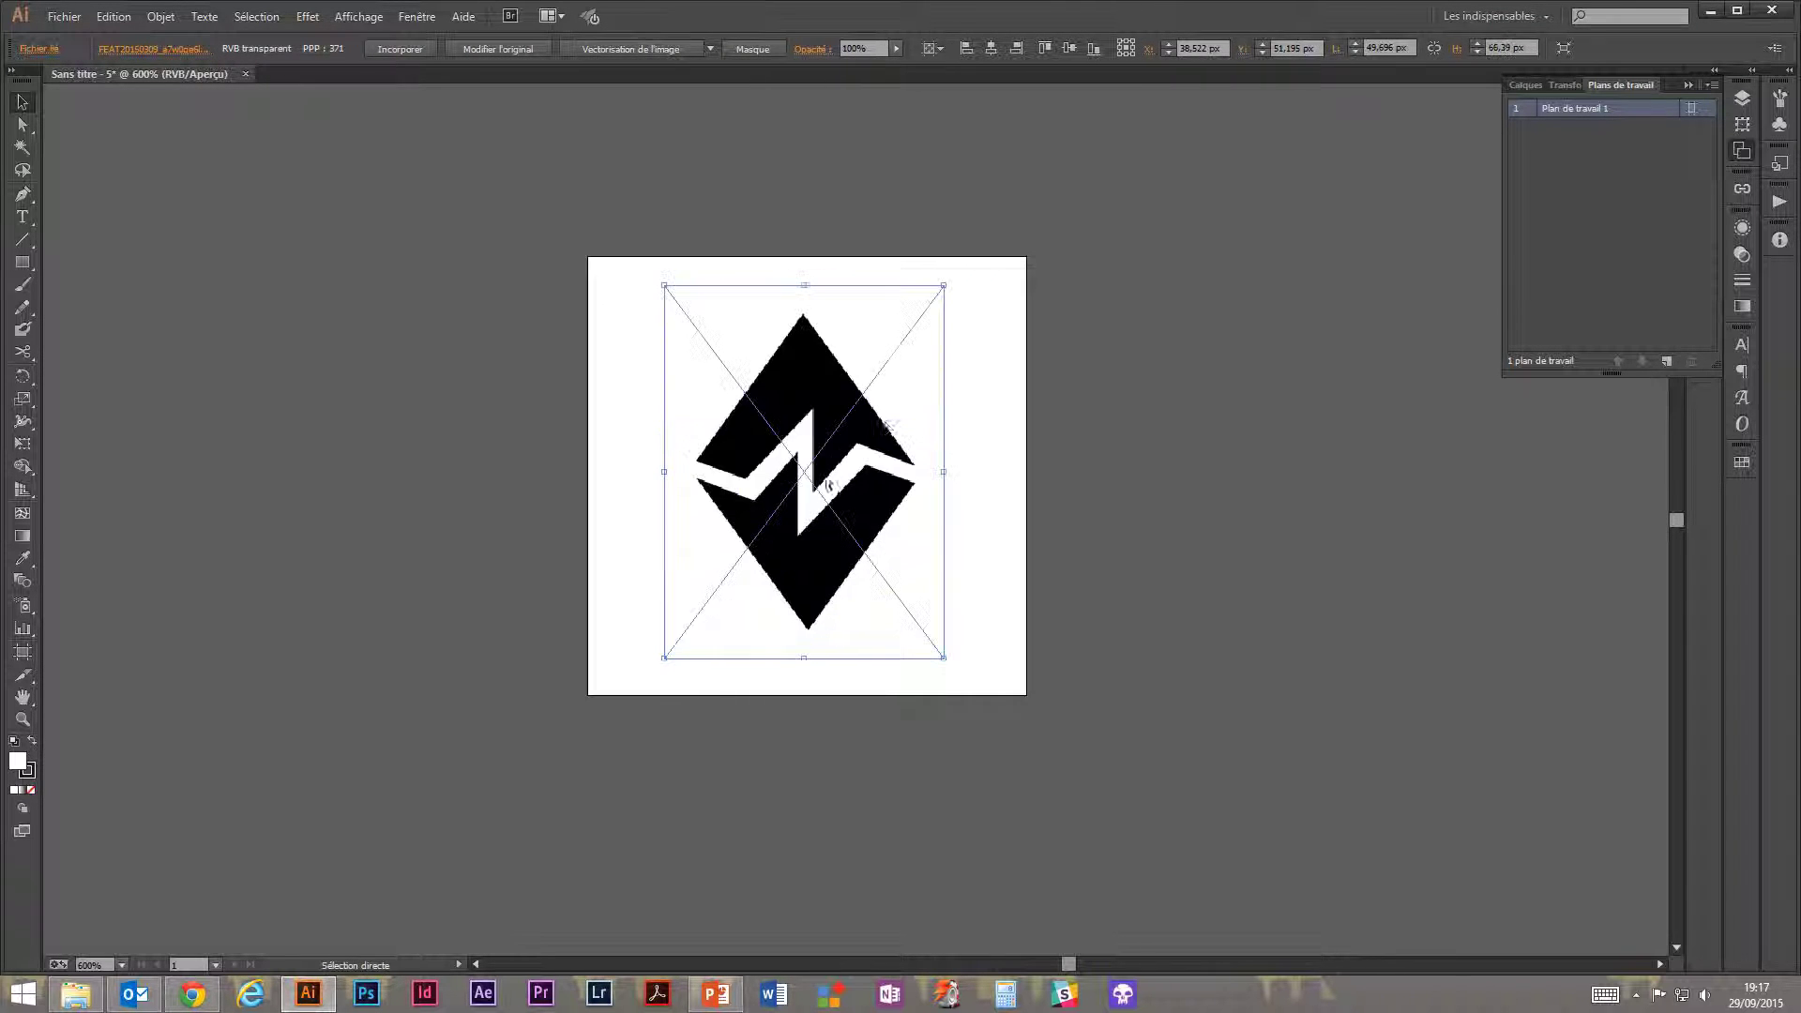
Enlarge the logo proportionally about its centre to about 55 × 72 px.
drag(944, 286, 962, 282)
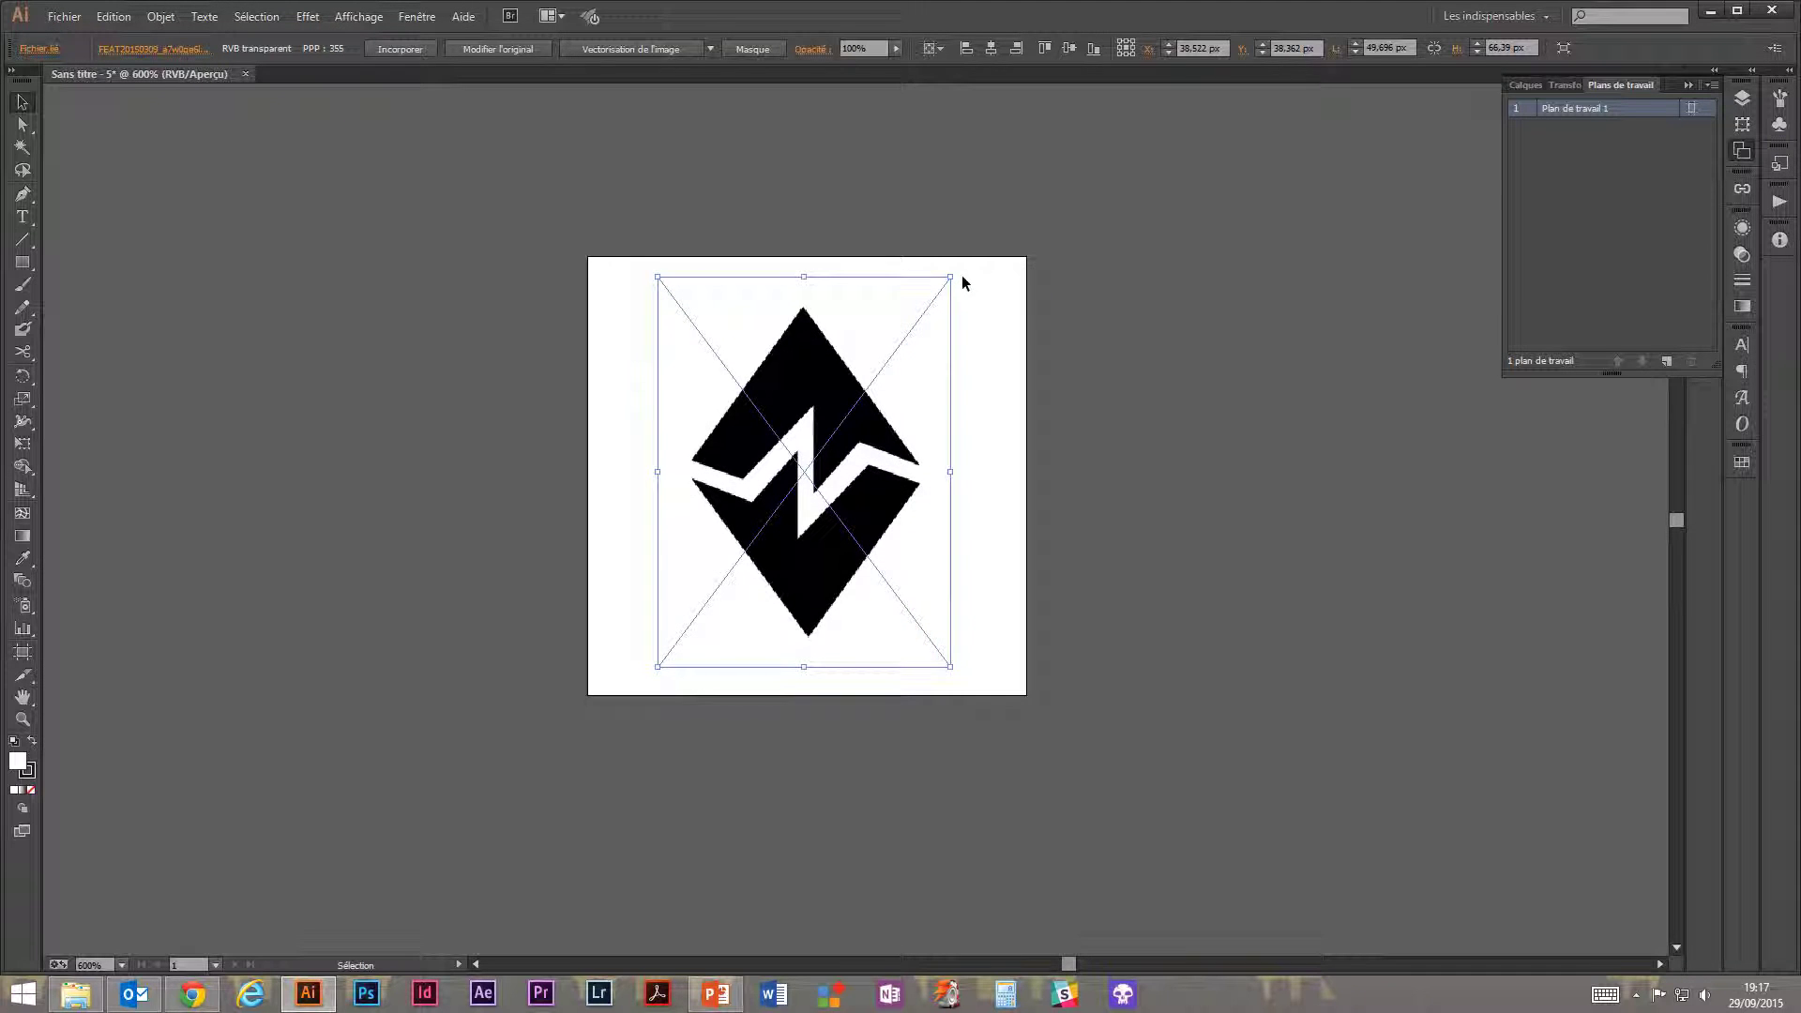
key(ctrl+plus)
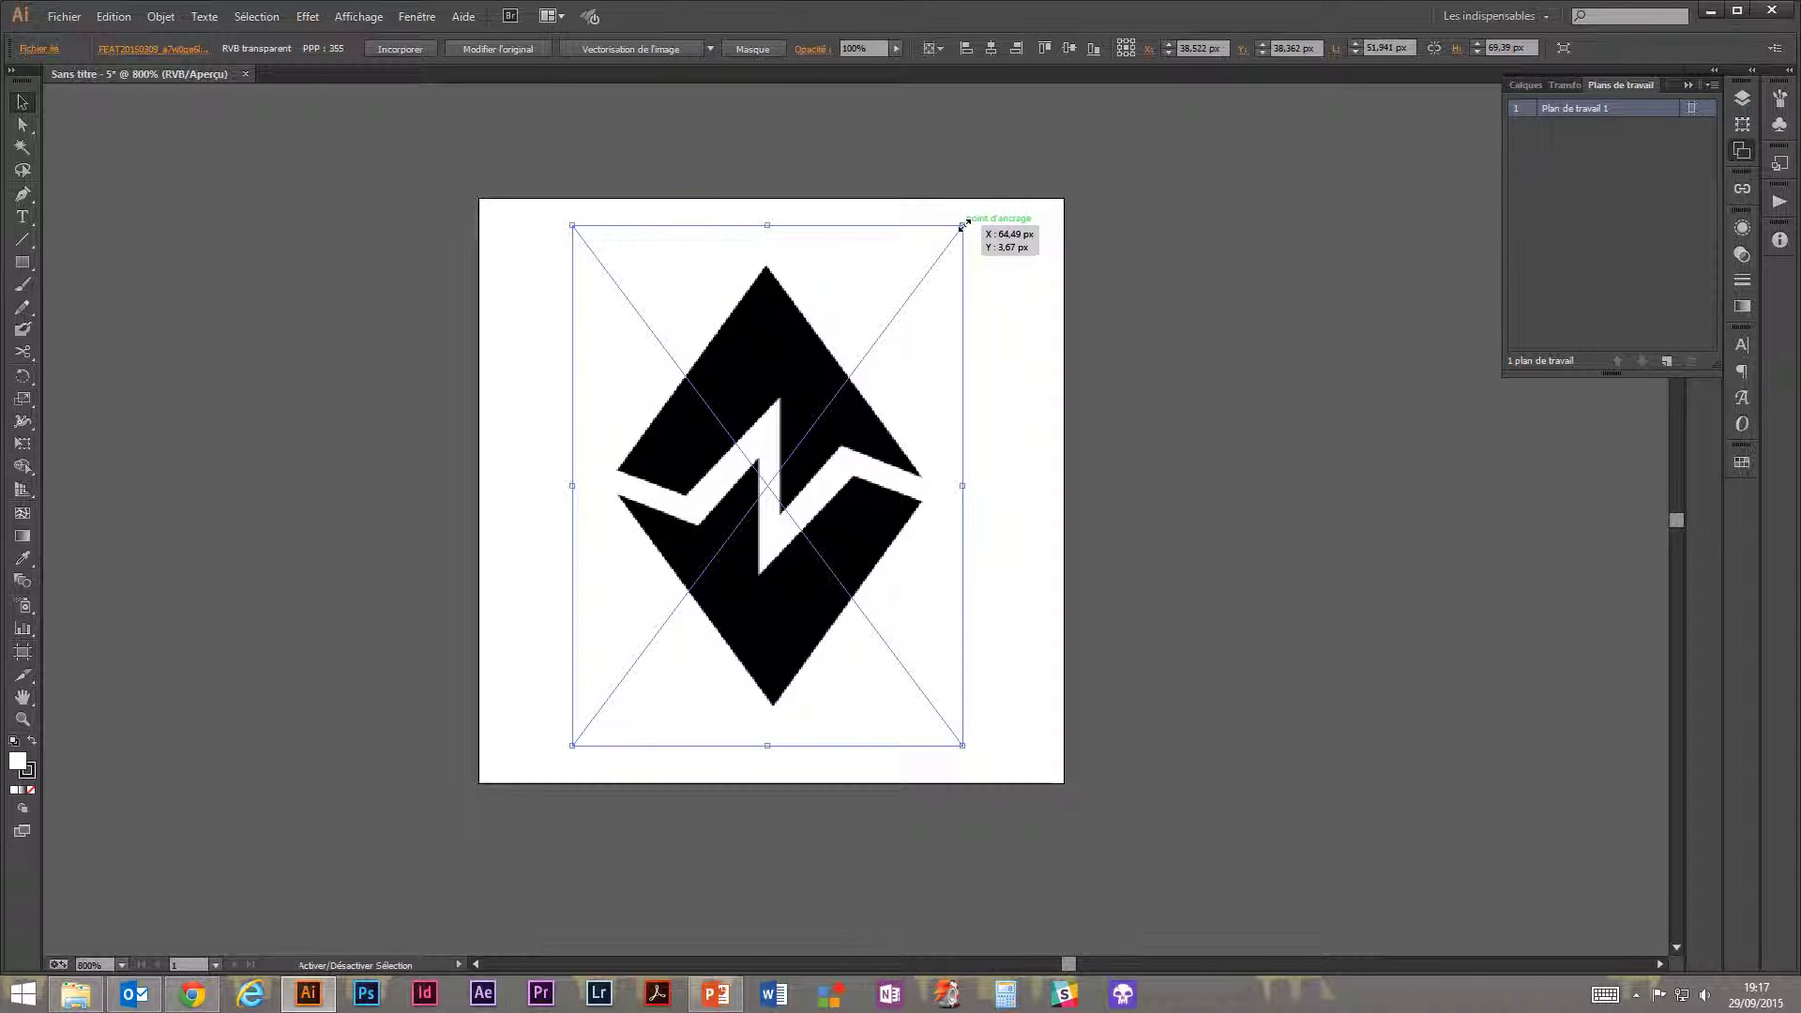
drag(963, 223, 970, 215)
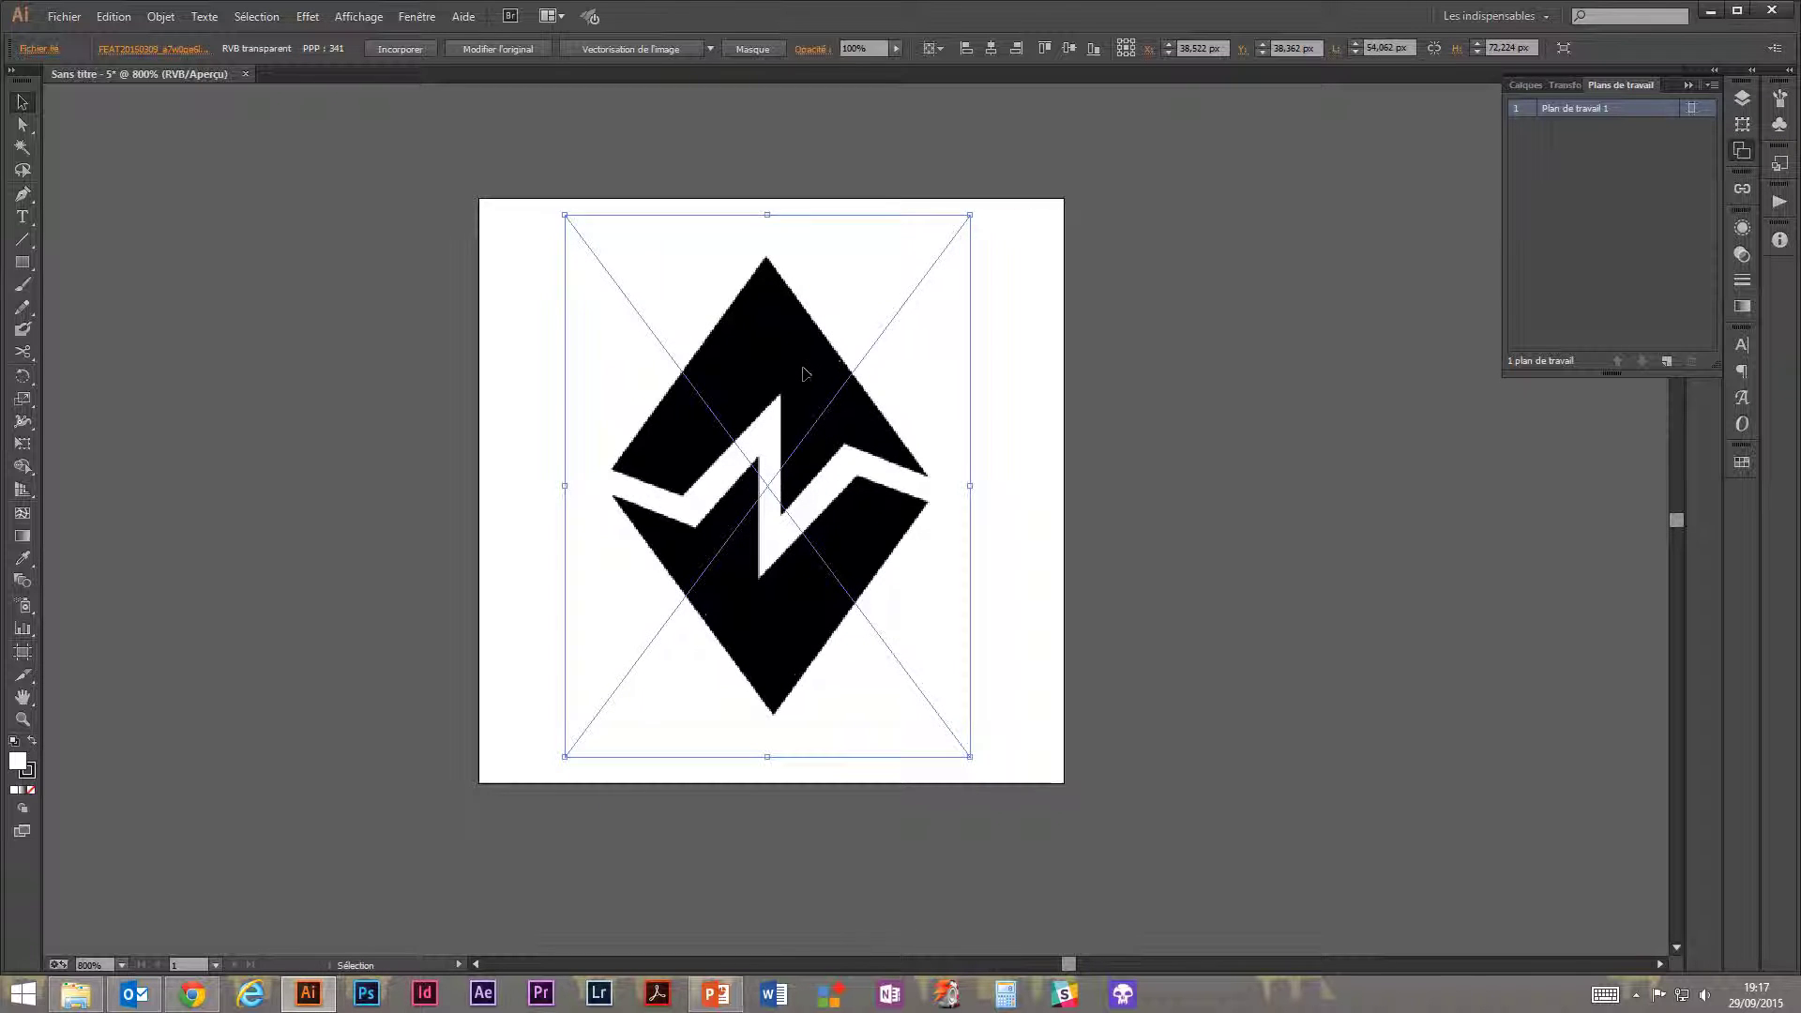
Move the logo vertically to Y 39 px and enlarge it proportionally about its centre to about 60 × 80 px.
drag(804, 375, 806, 376)
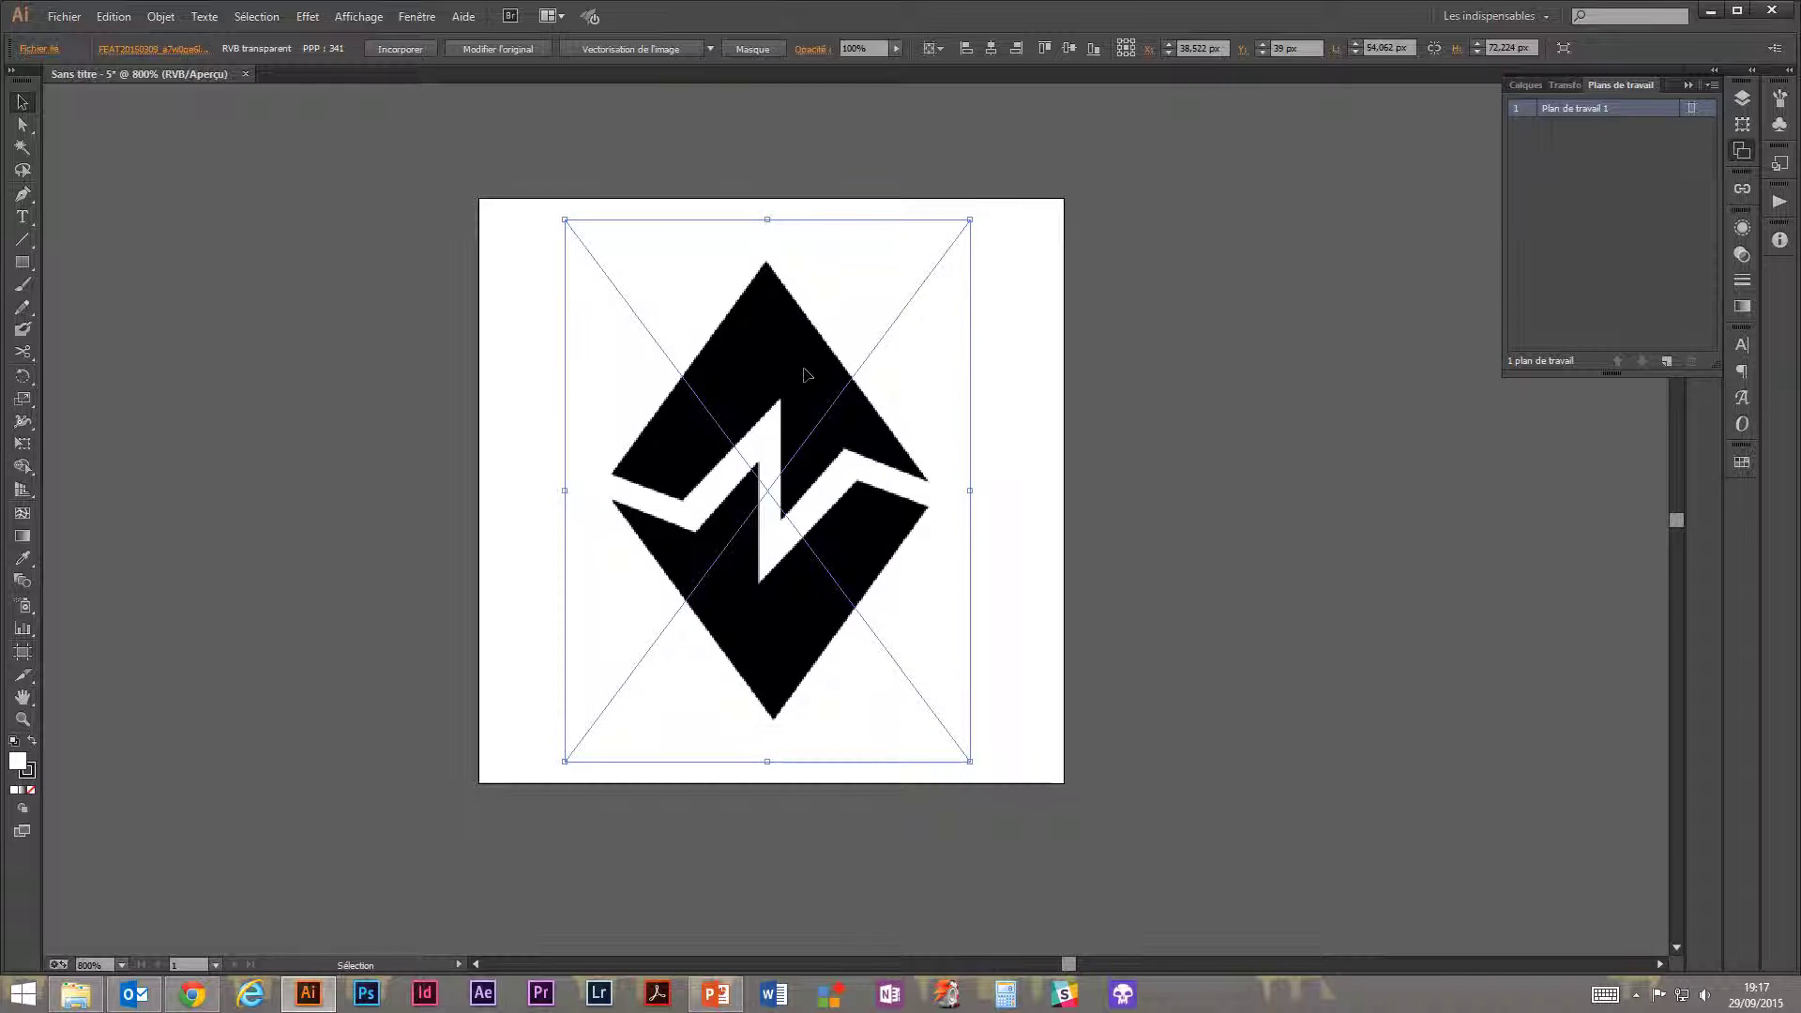
drag(970, 221, 991, 192)
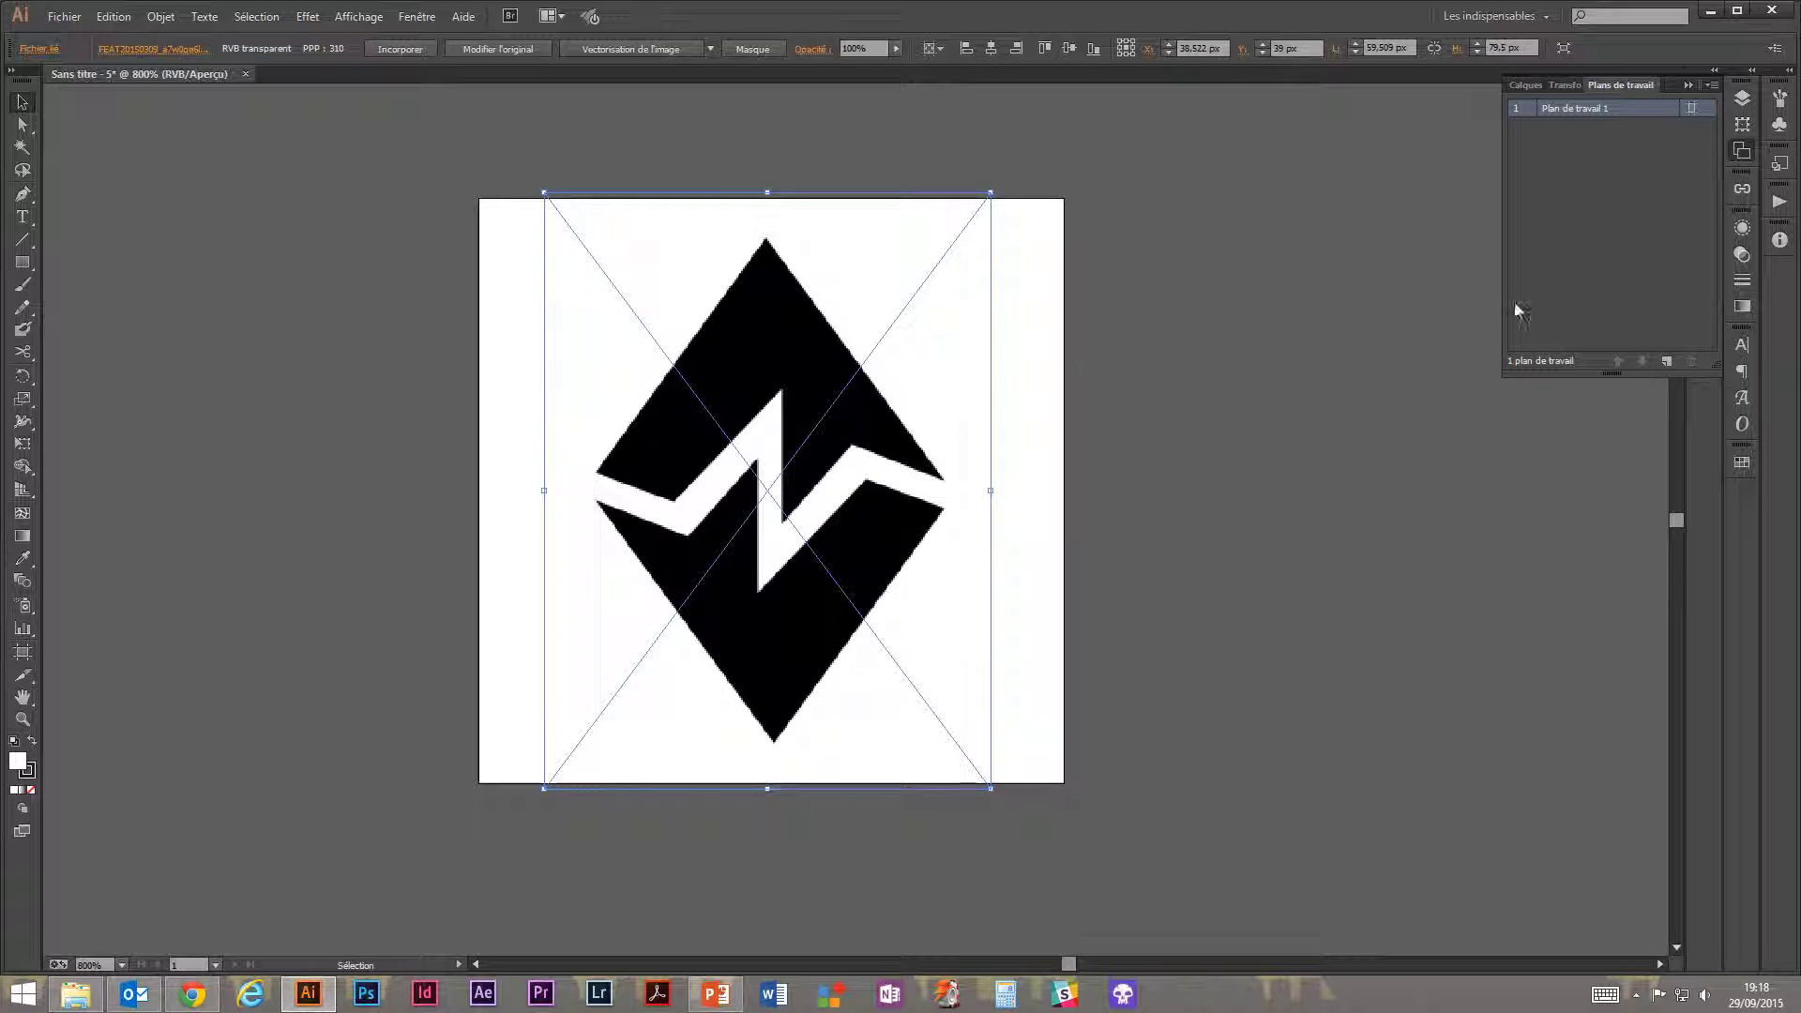
Lock the placed logo image in Calque 1 to use it as a tracing template.
click(1515, 84)
click(1563, 110)
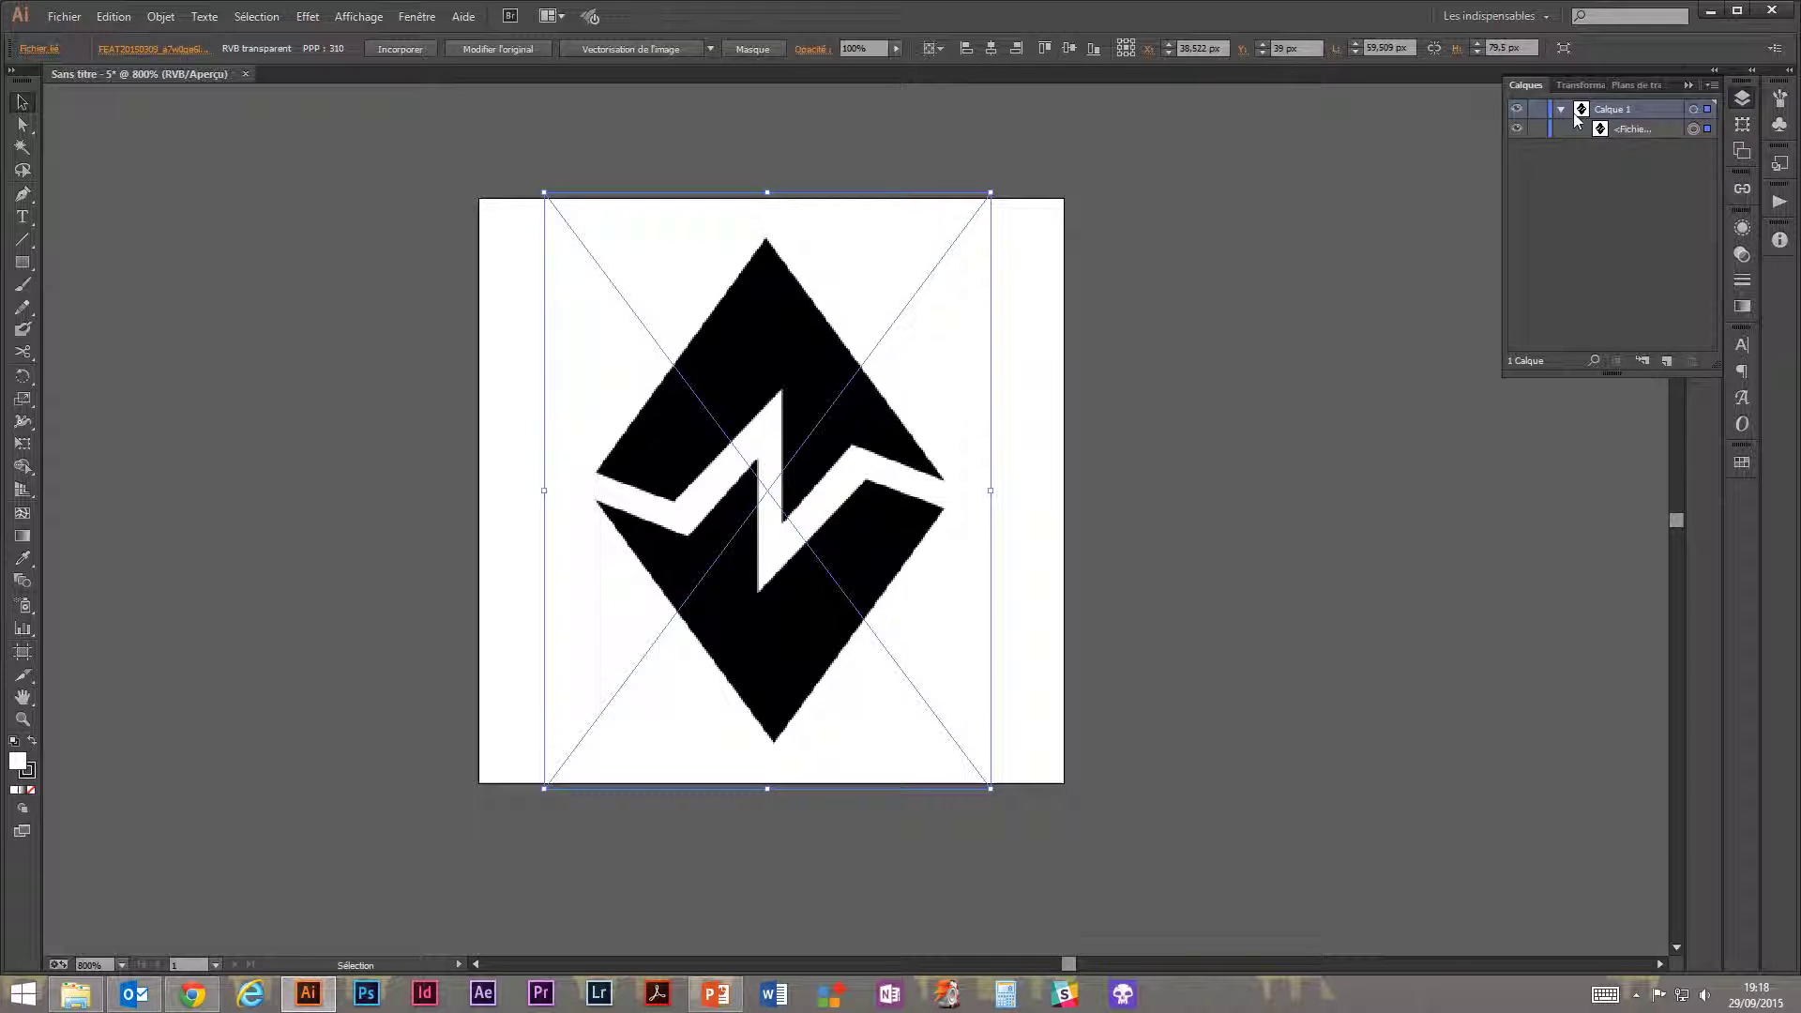
click(1537, 128)
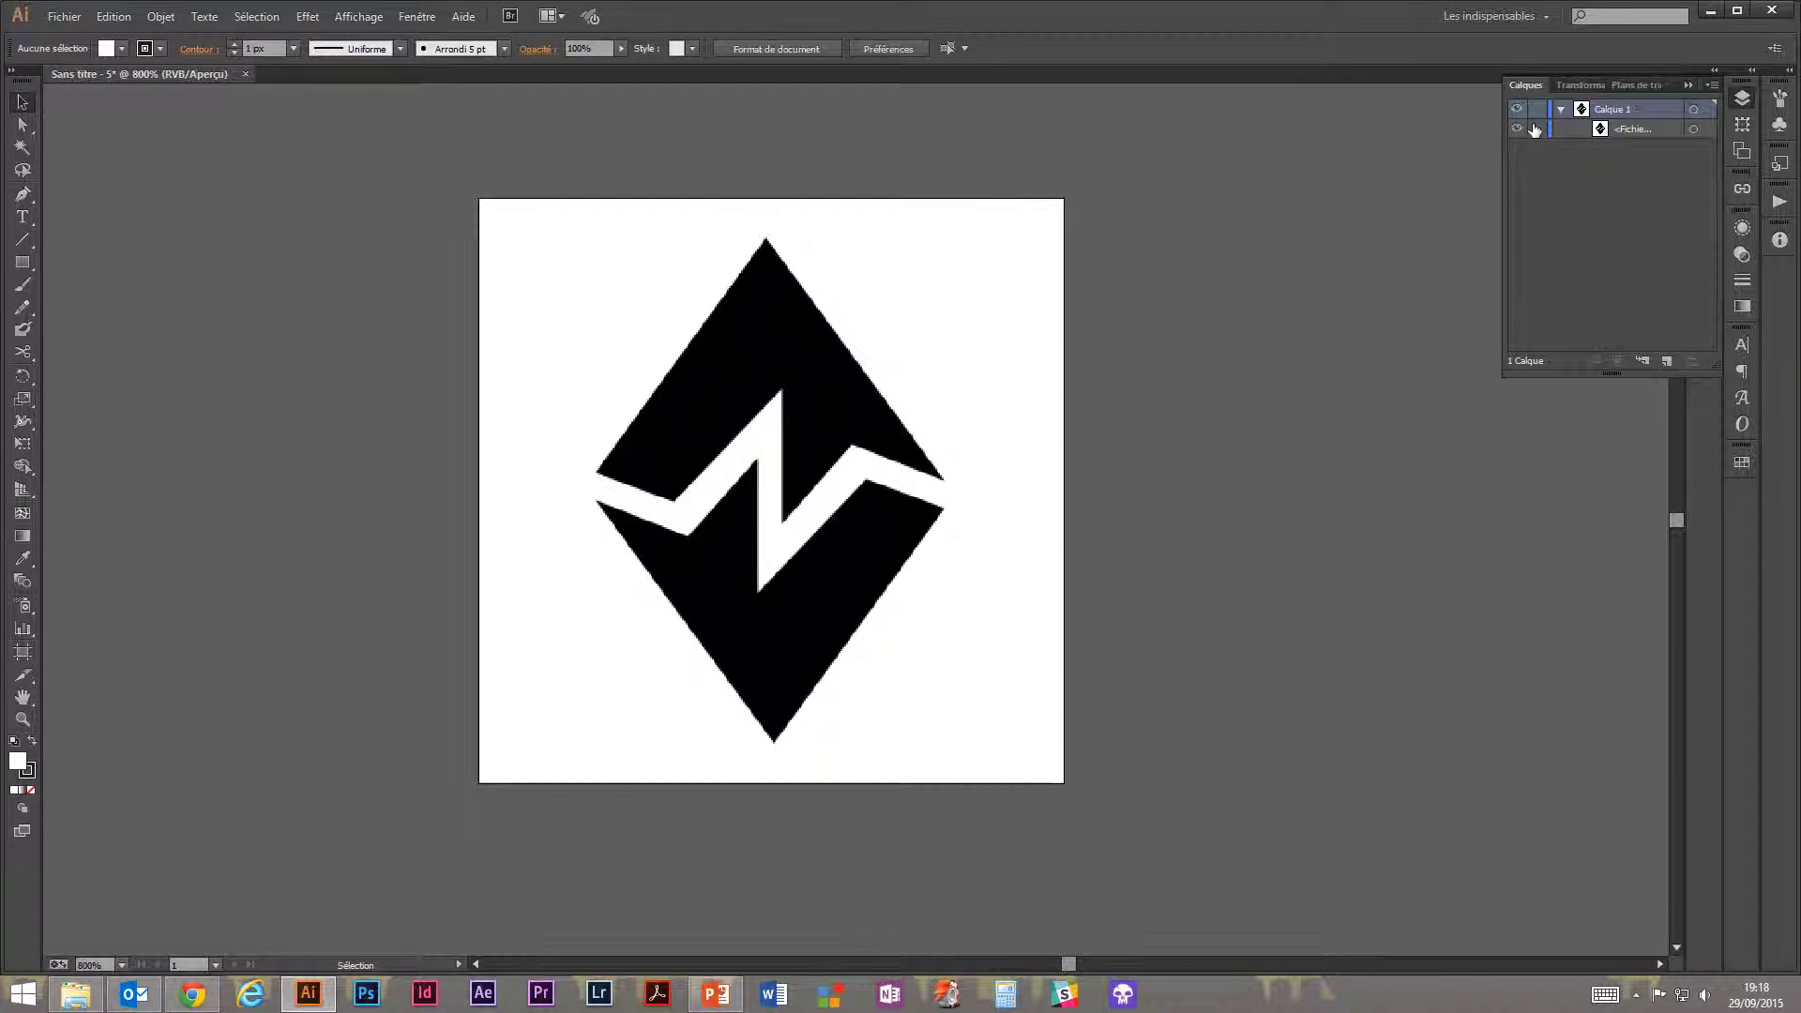
click(1534, 130)
click(734, 359)
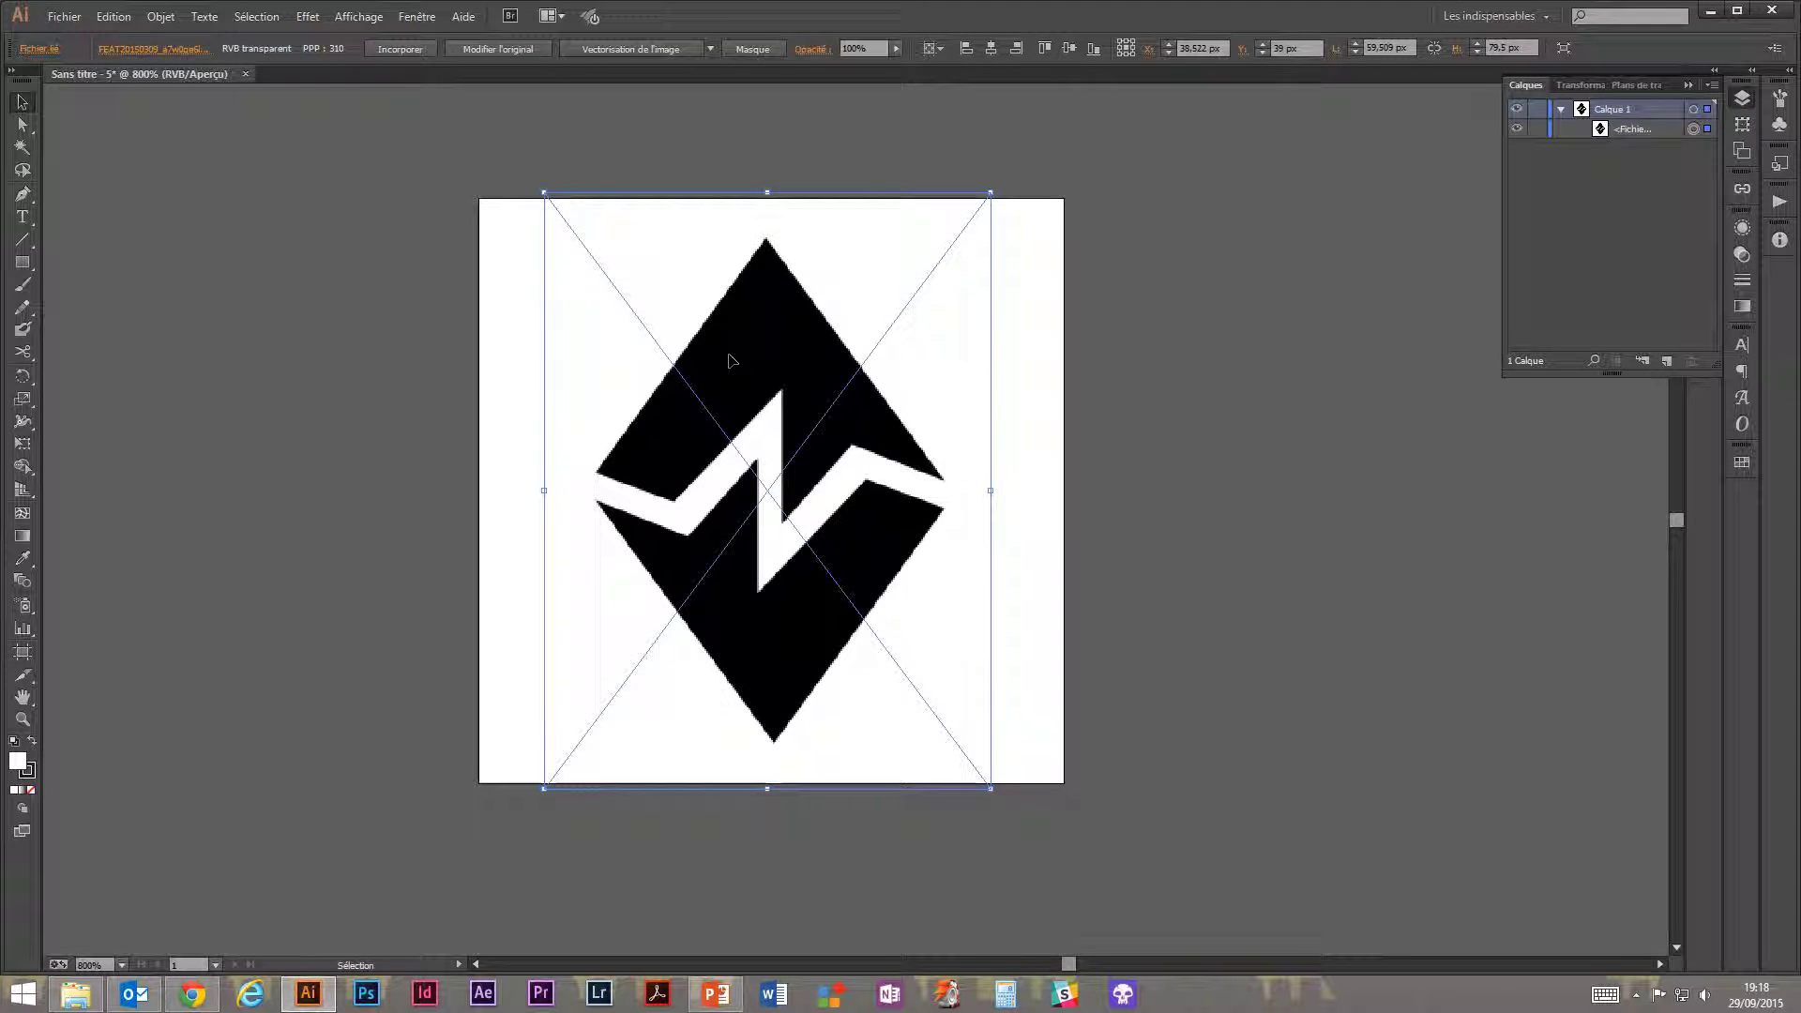
key(a)
key(ctrl+2)
key(v)
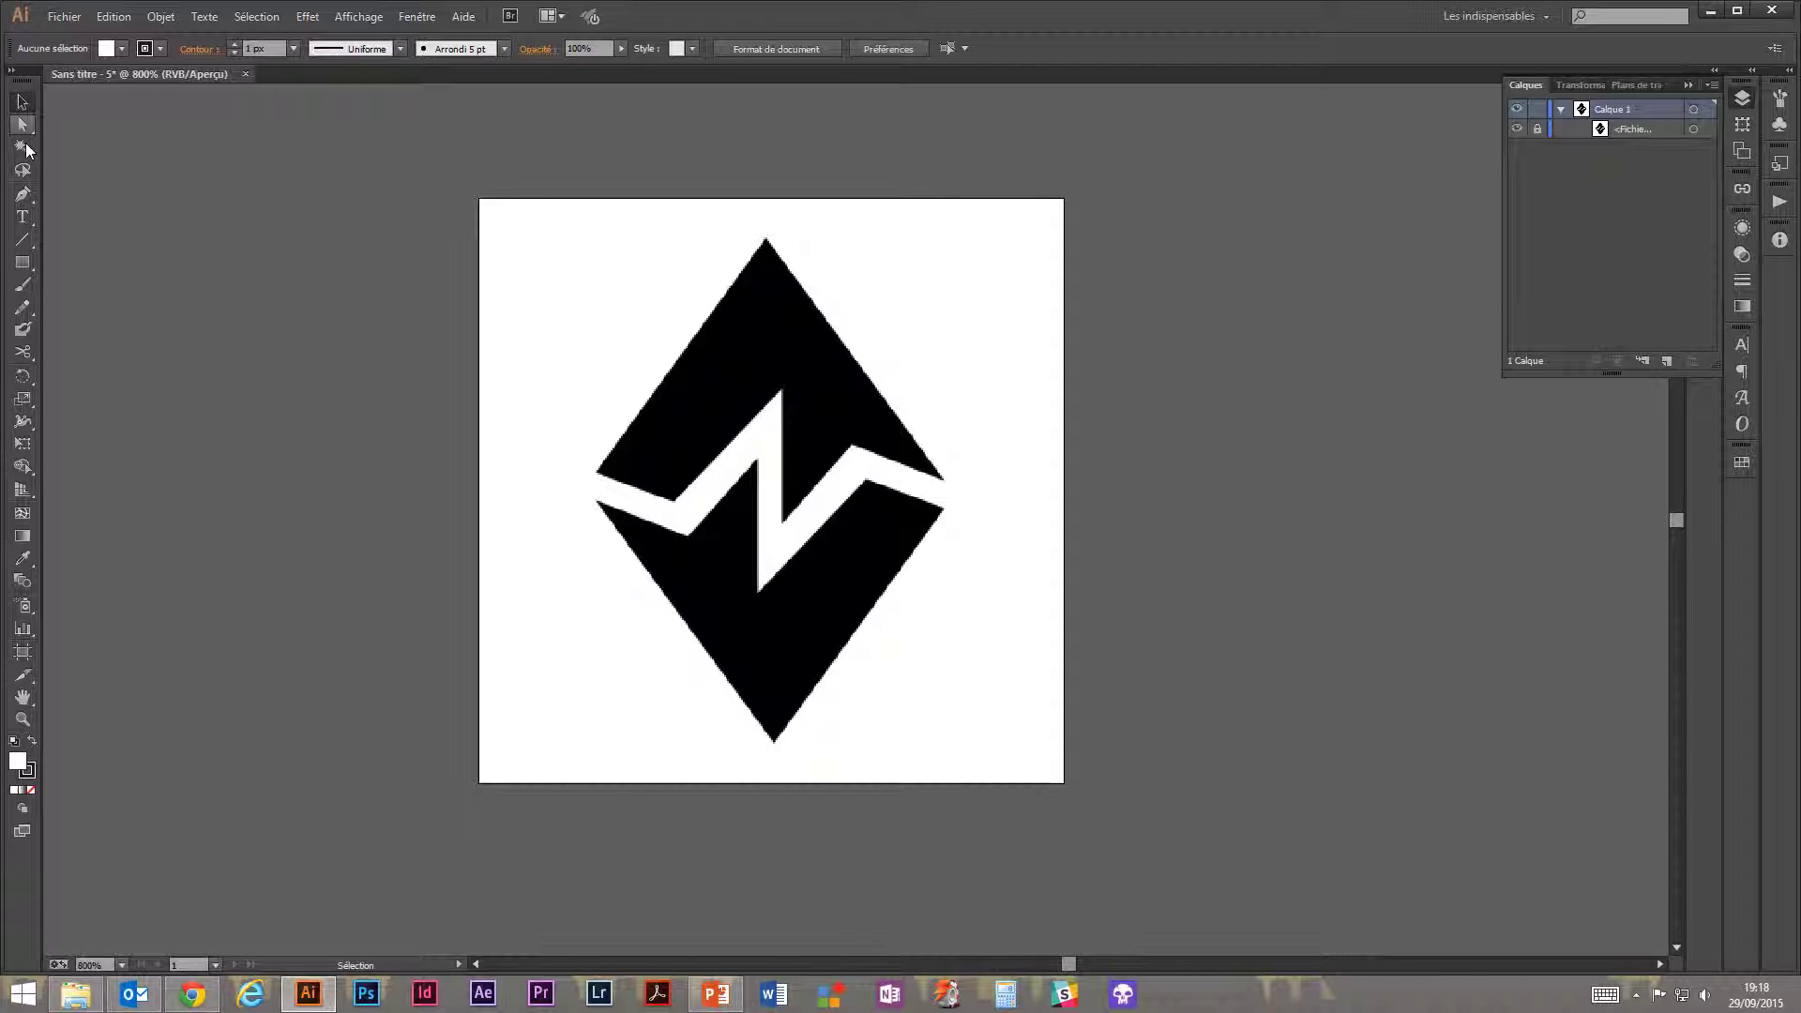
Start a Pen tool path along the logo's upper half, from the diamond's top point to its left corner.
click(22, 195)
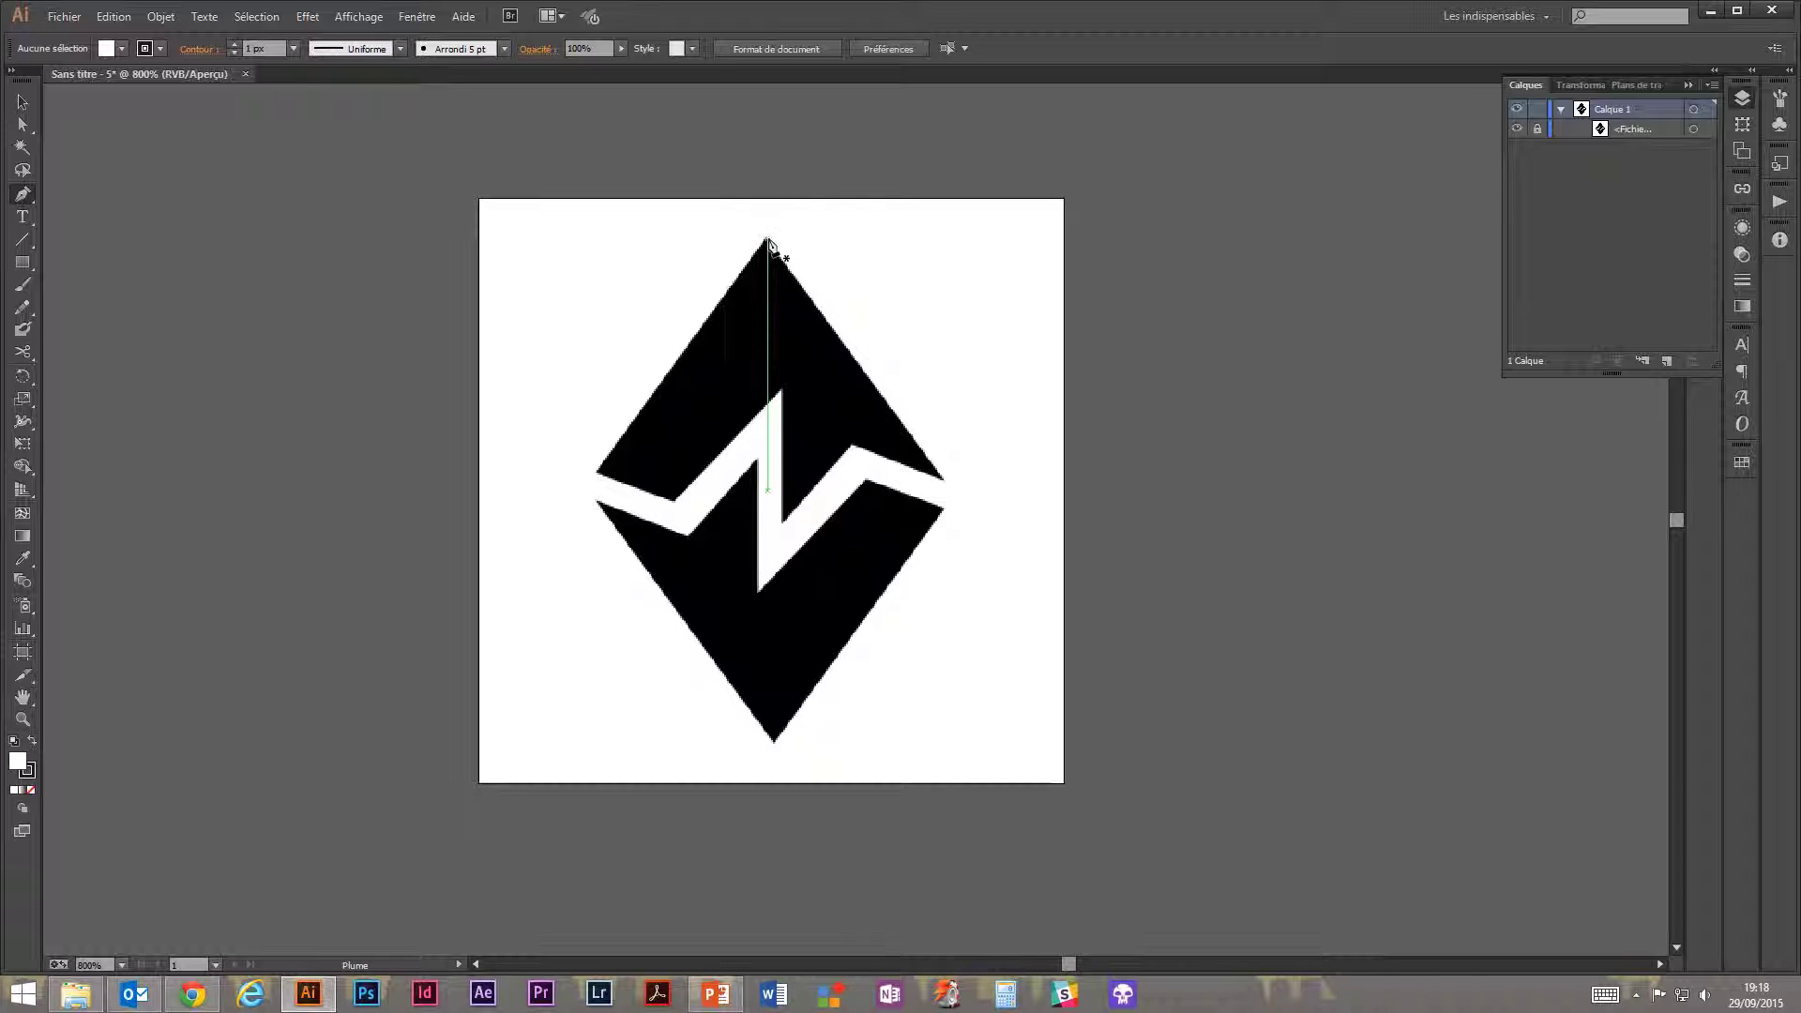
key(ctrl+plus)
key(space)
drag(739, 222, 779, 308)
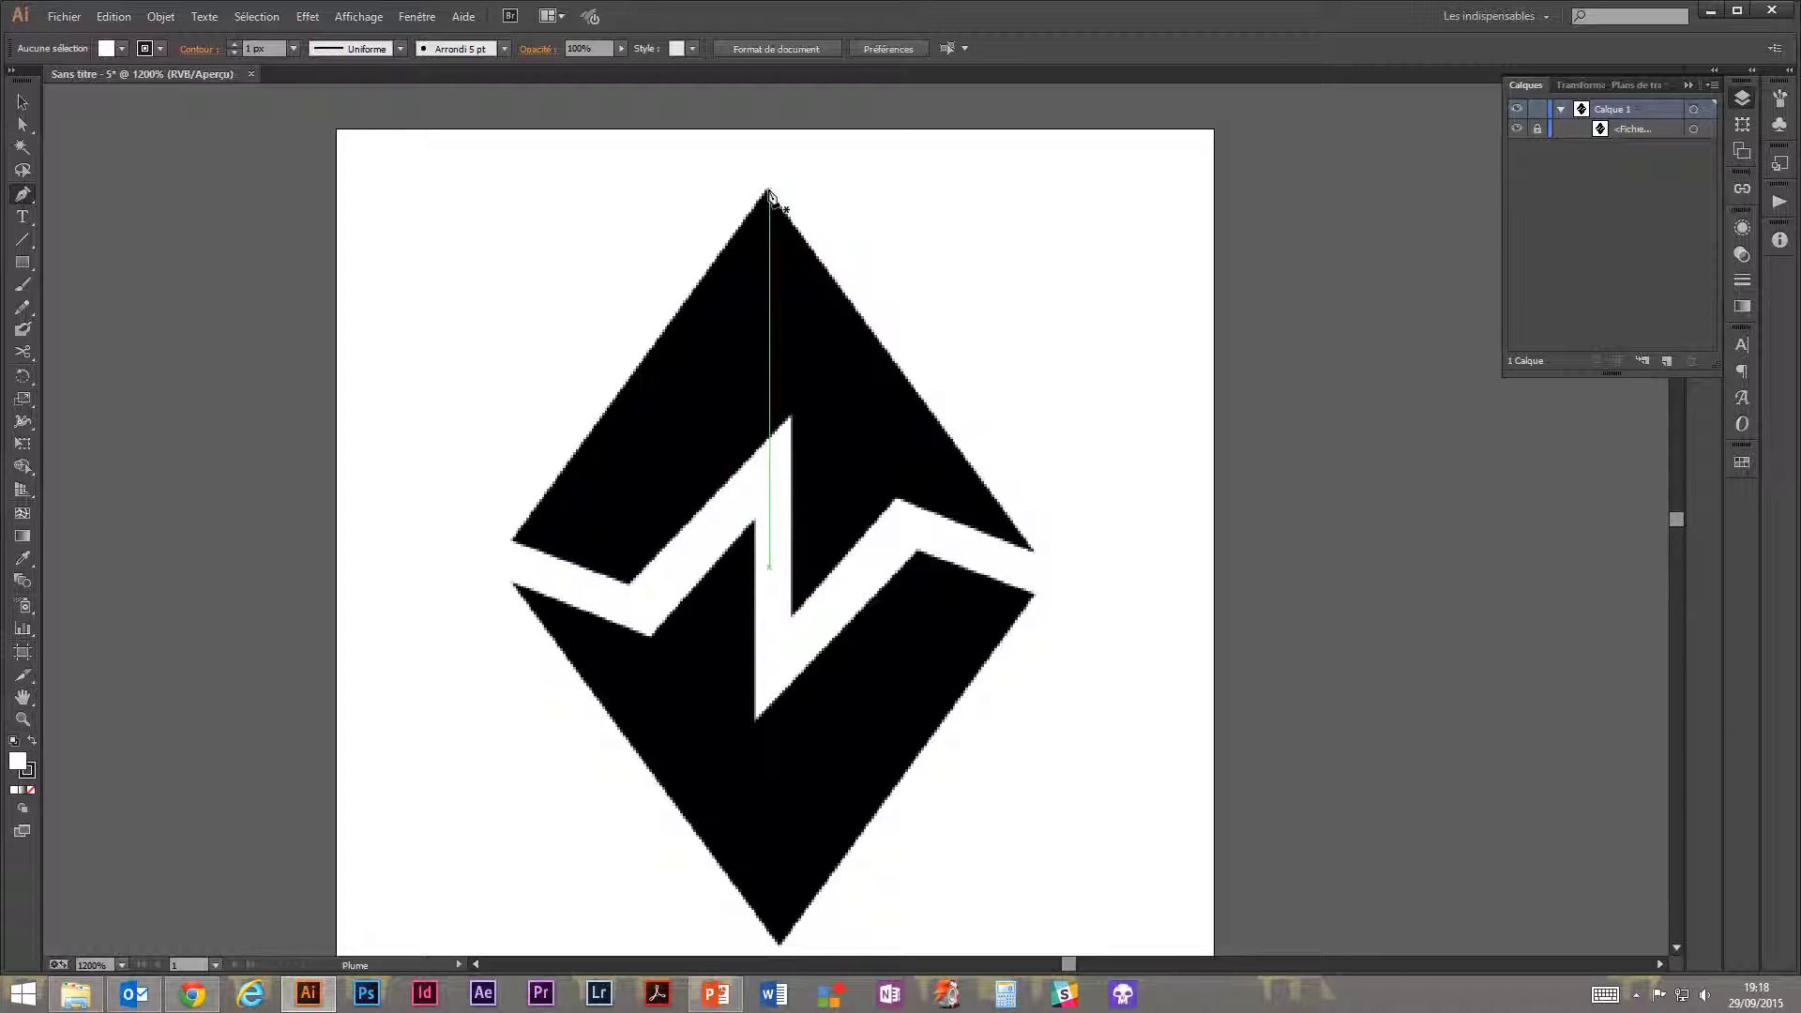
click(769, 192)
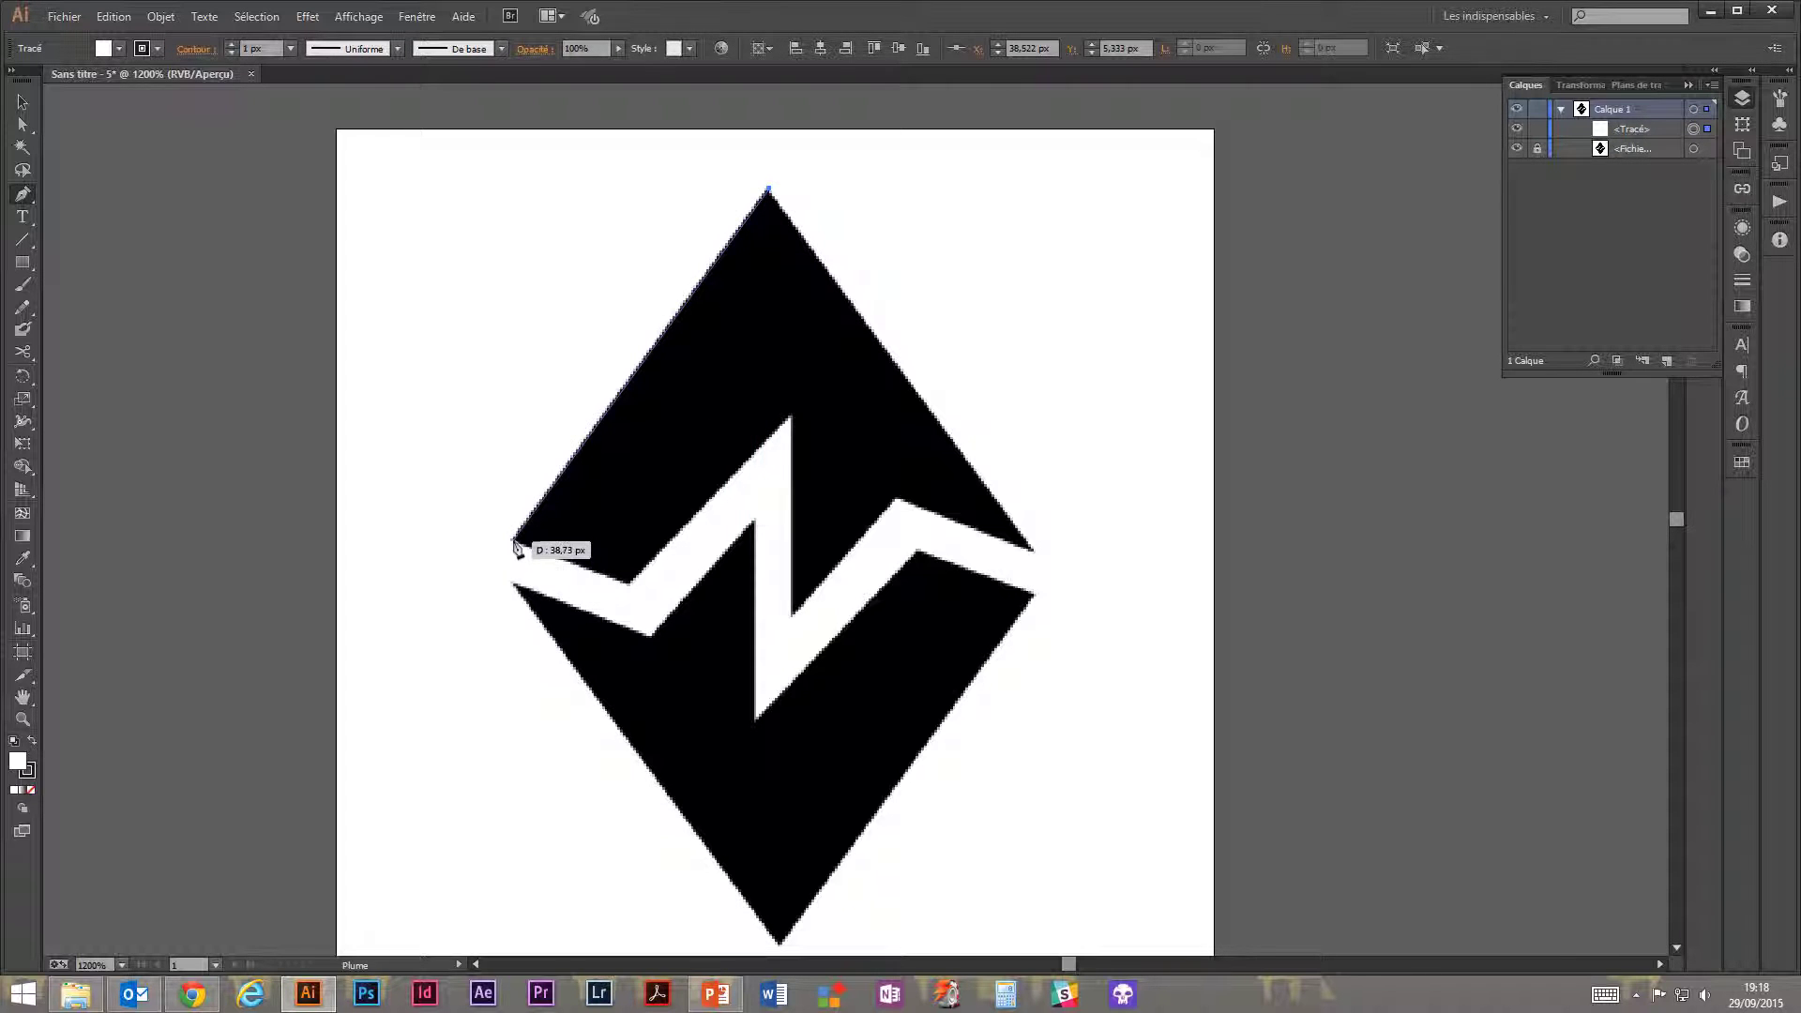
click(514, 541)
key(ctrl)
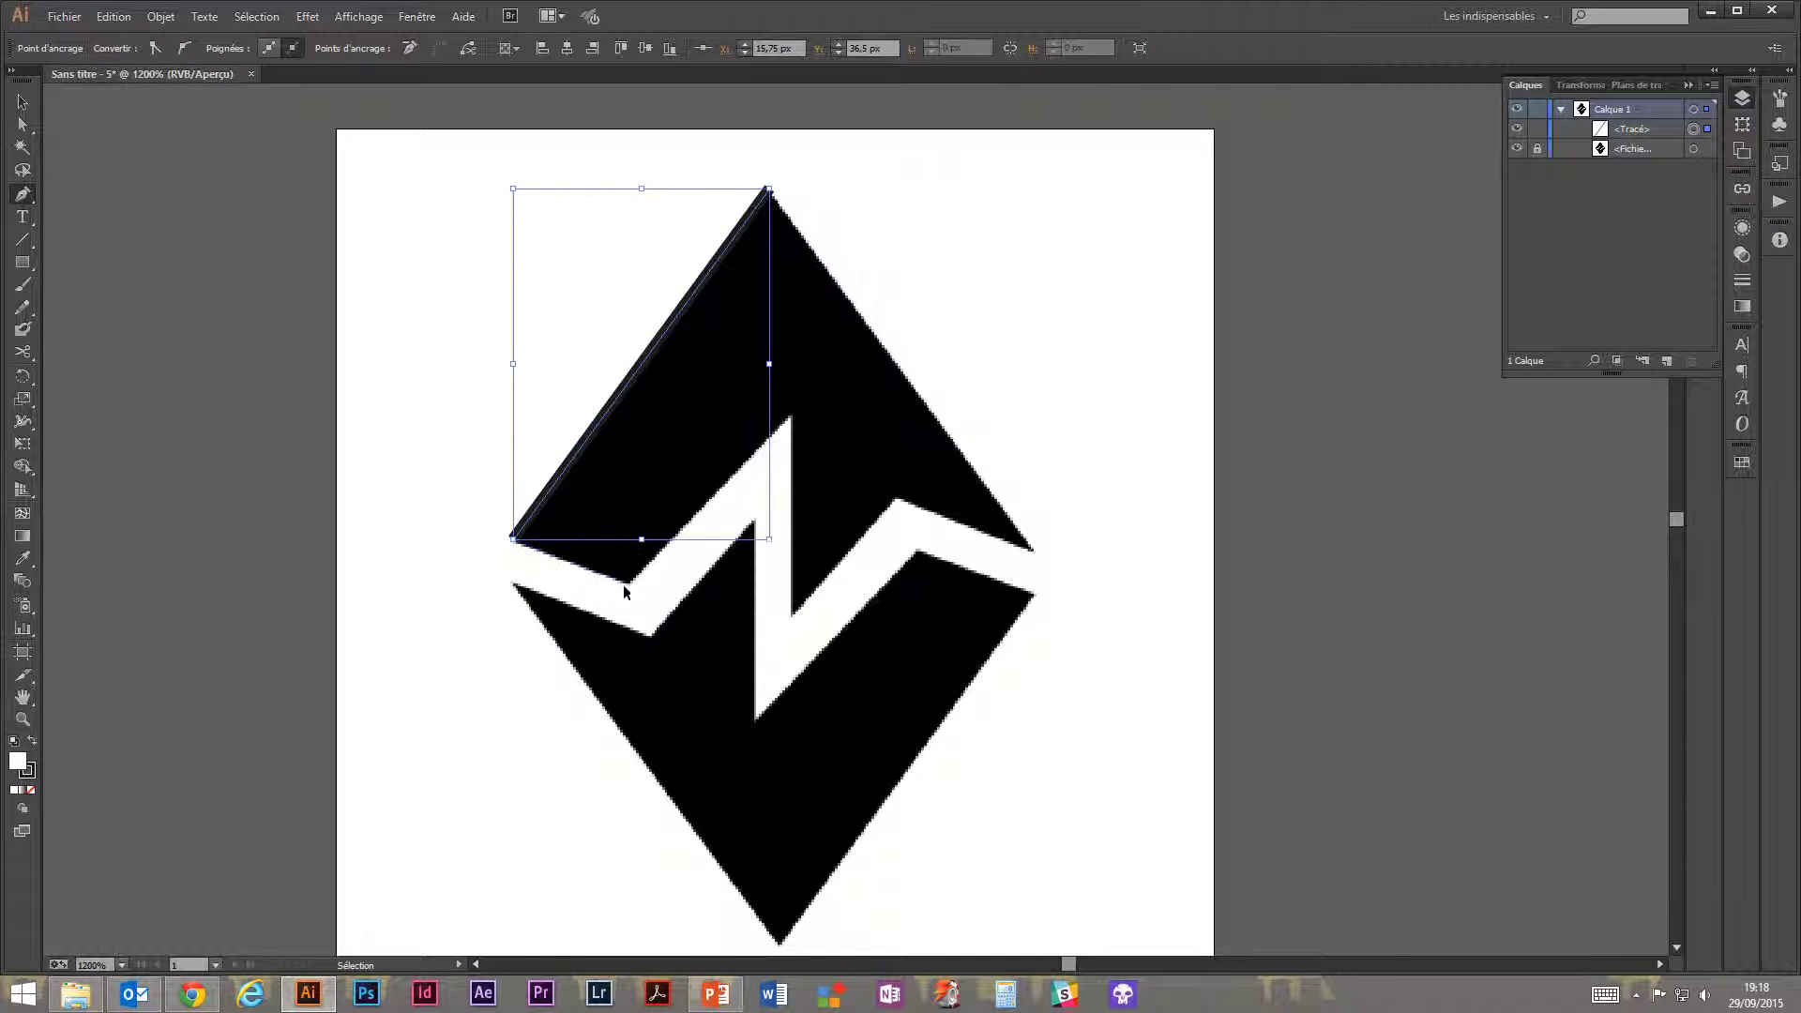
key(ctrl+z)
click(507, 539)
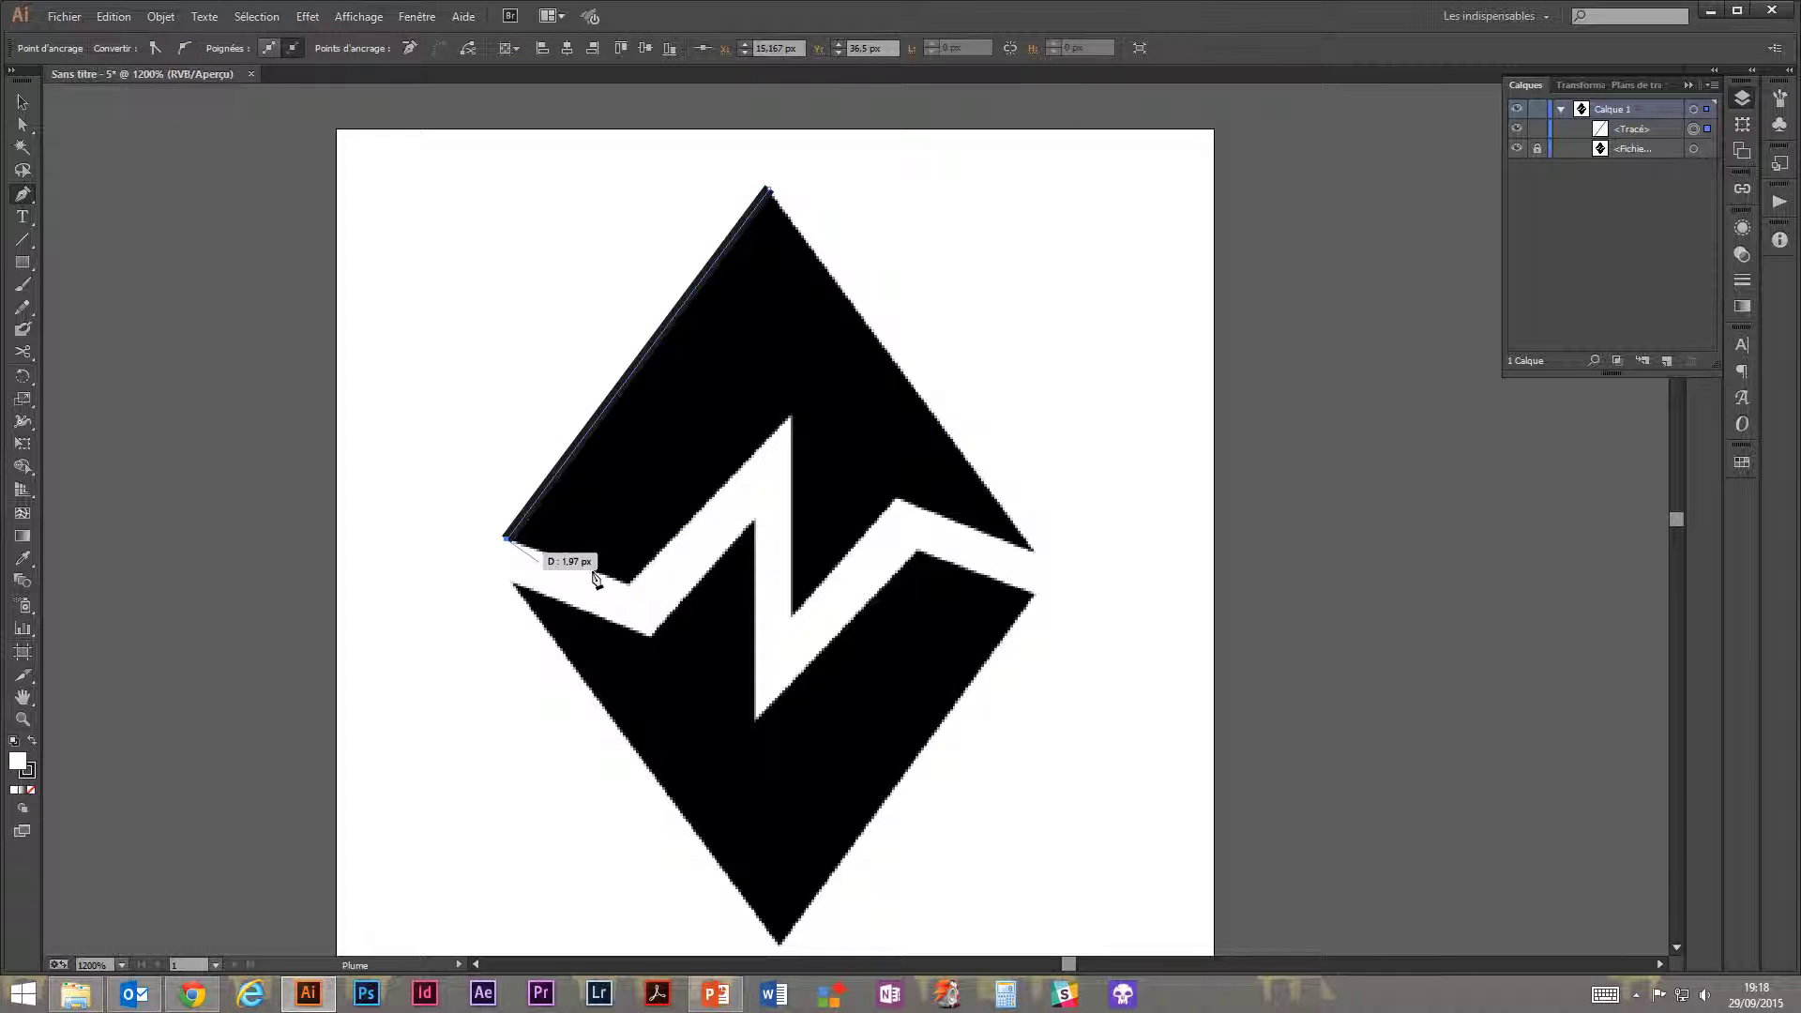
Trace the upper half's zigzag edge to its right corner, close the path at the top point and deselect it.
click(629, 582)
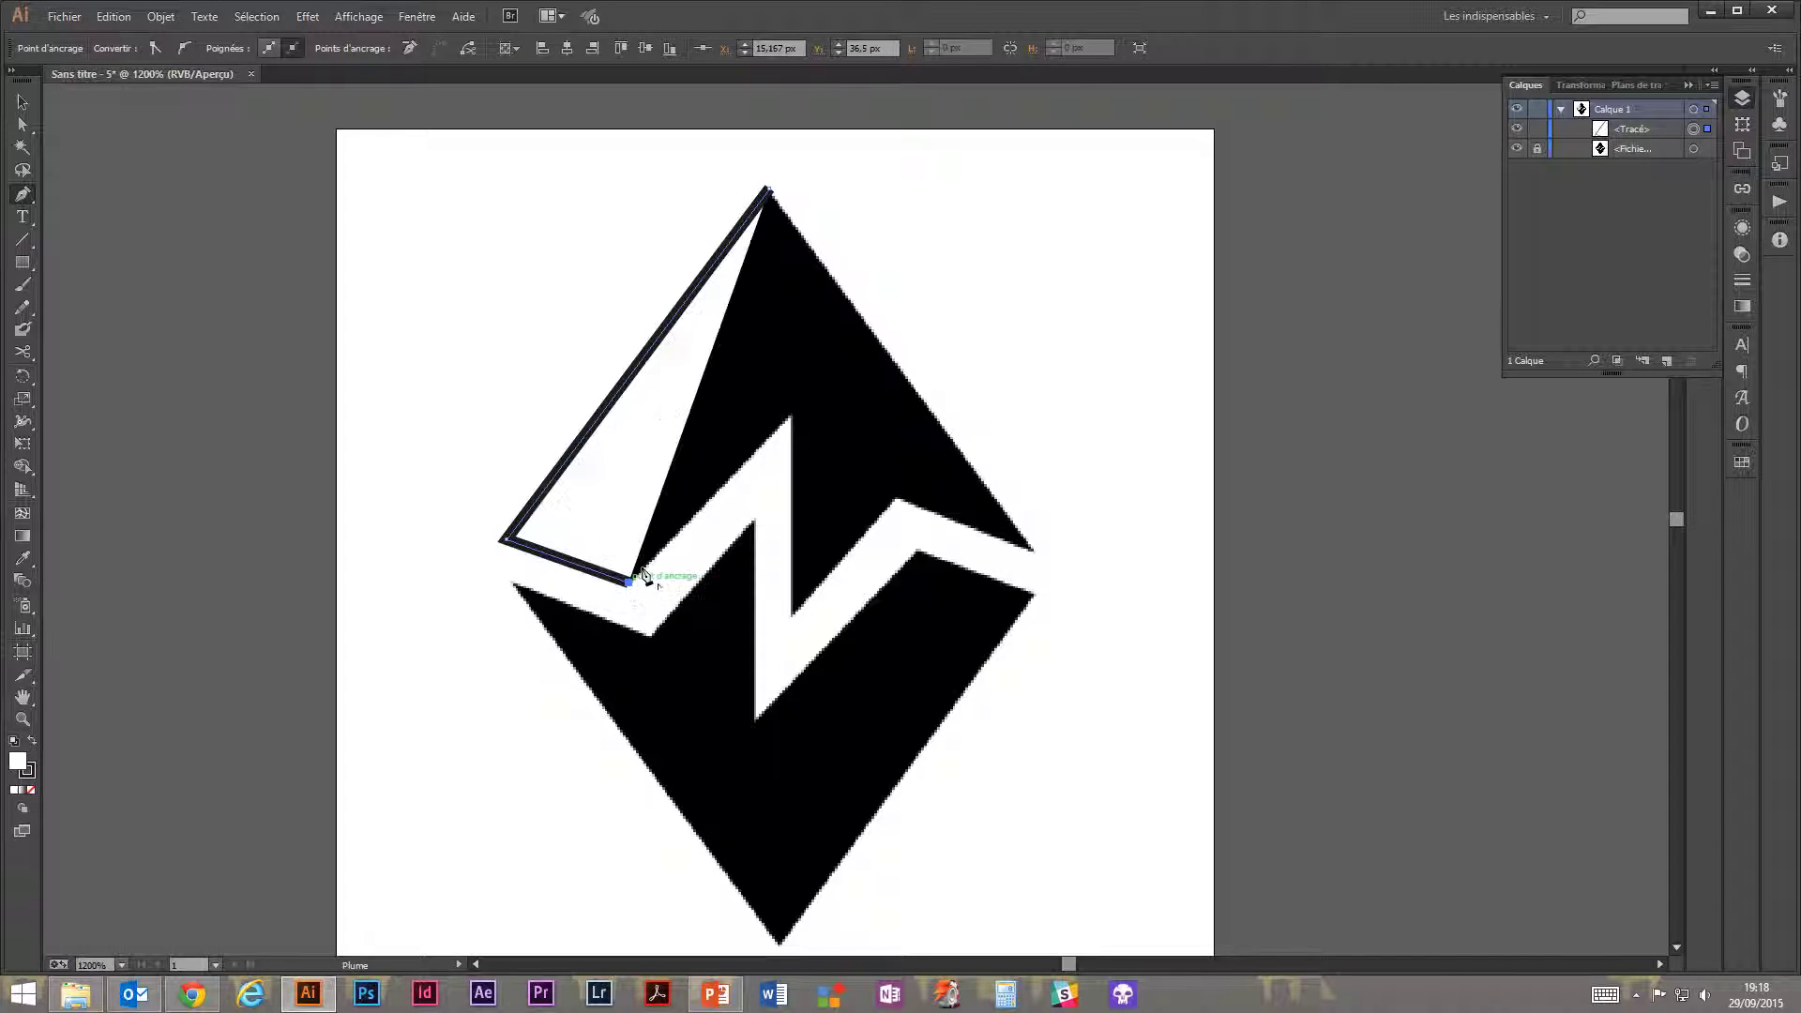
click(789, 417)
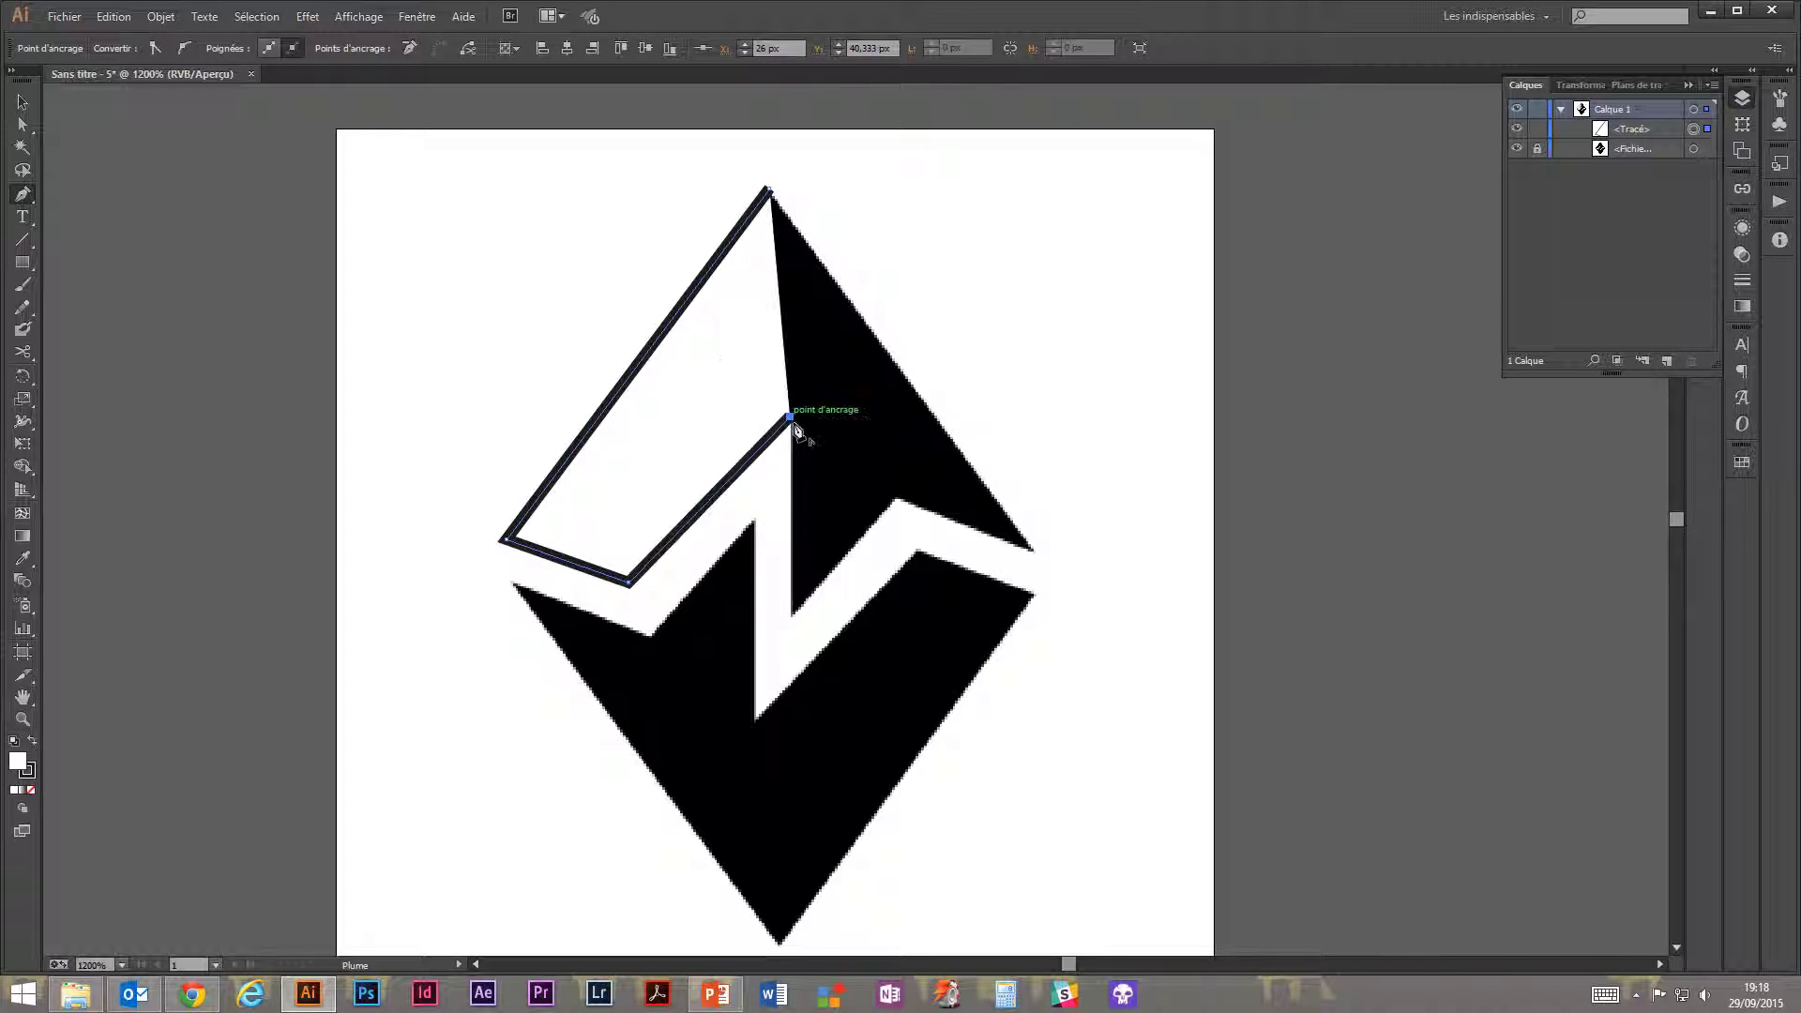
click(793, 623)
click(896, 498)
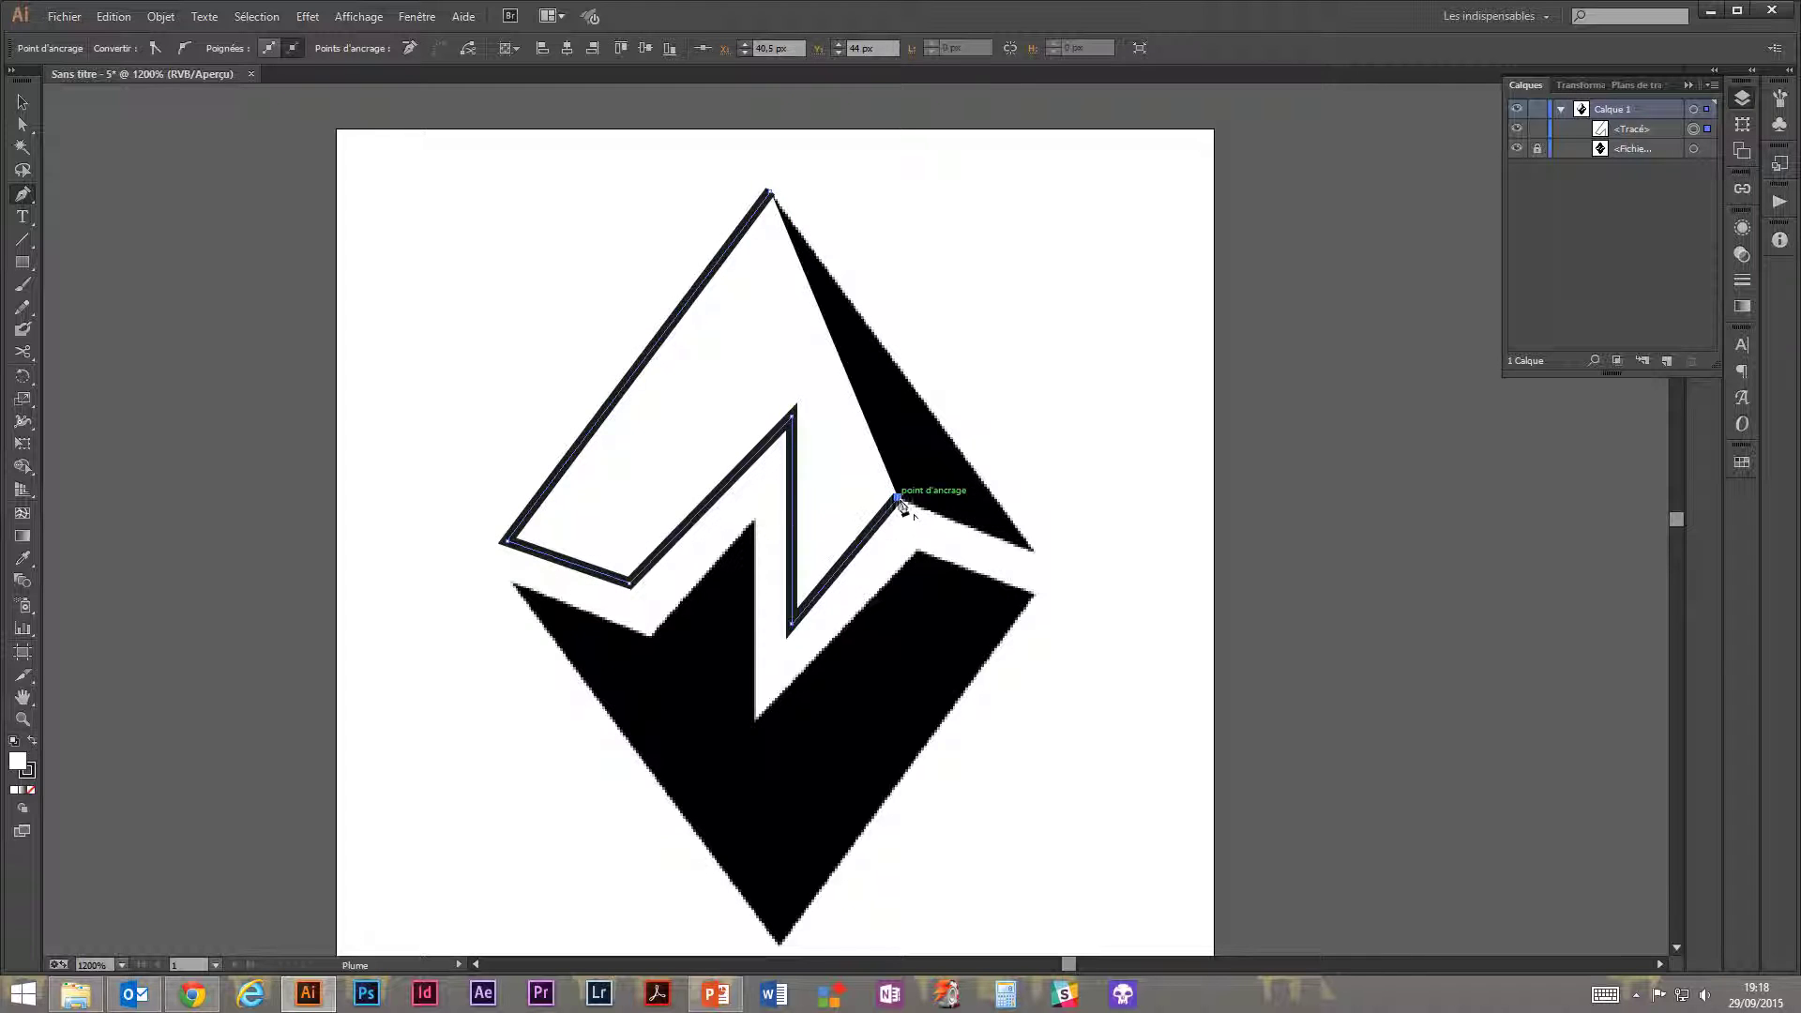
click(1033, 550)
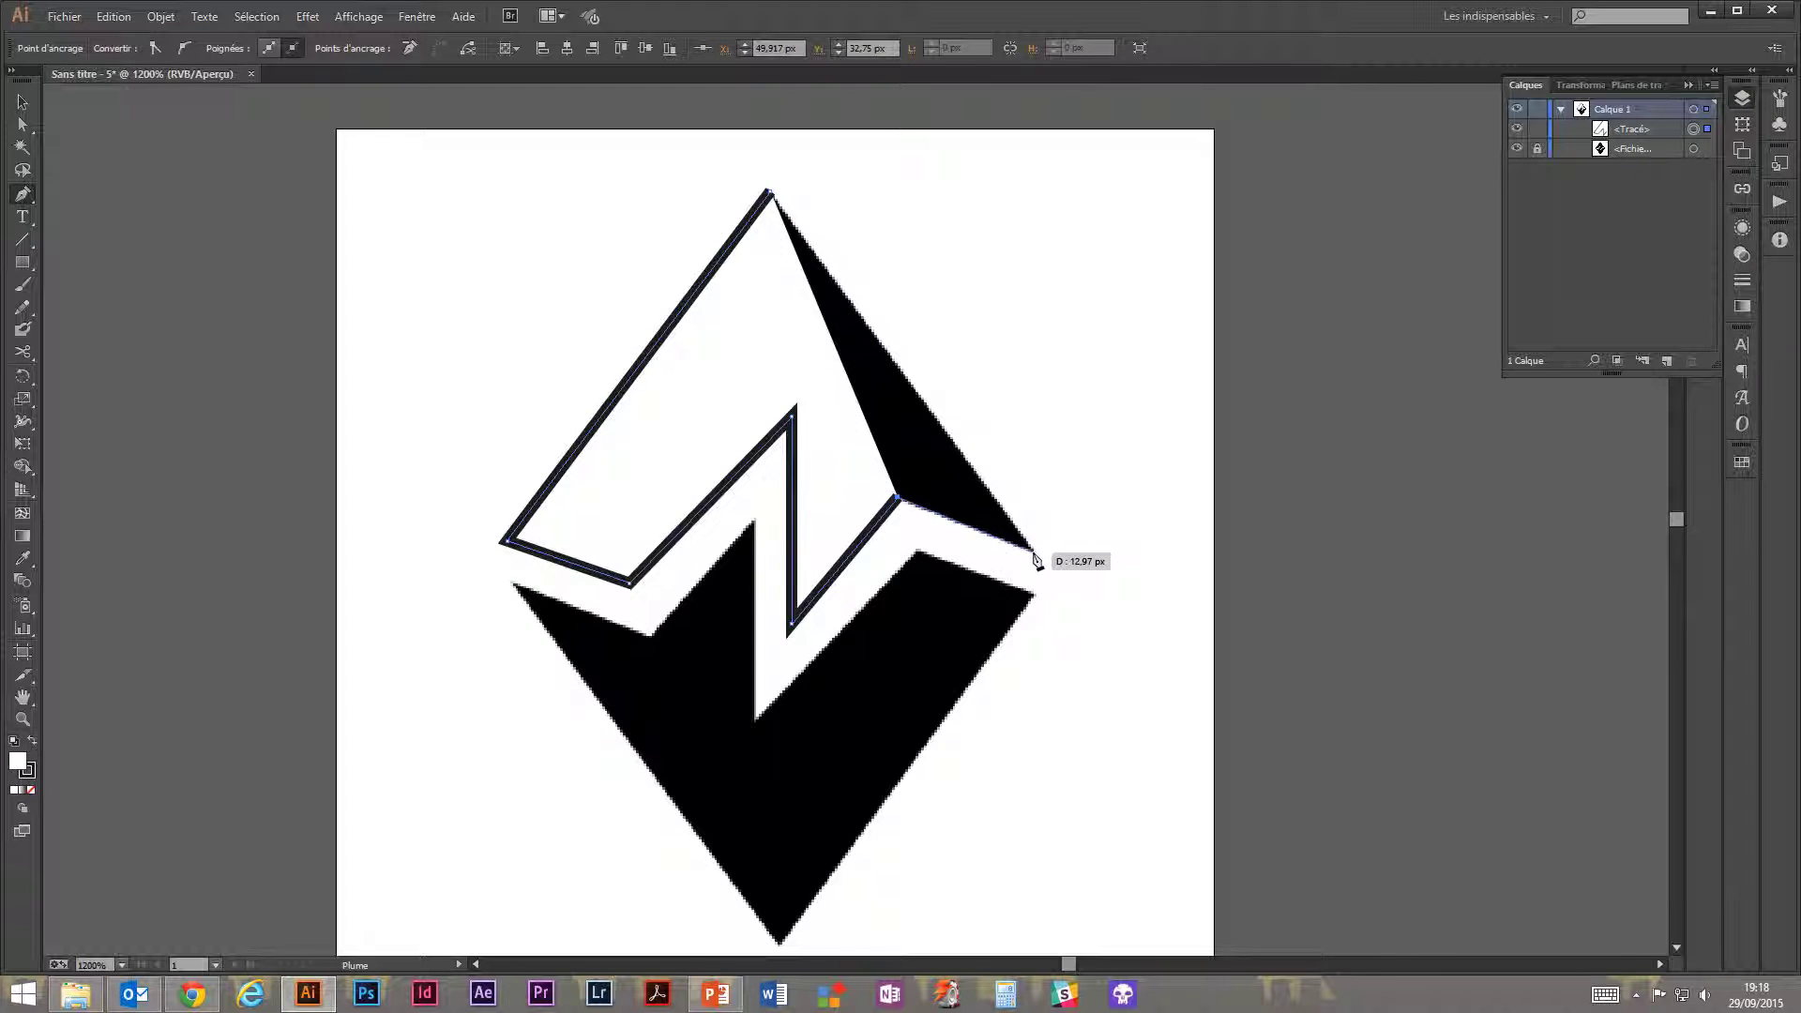
click(770, 193)
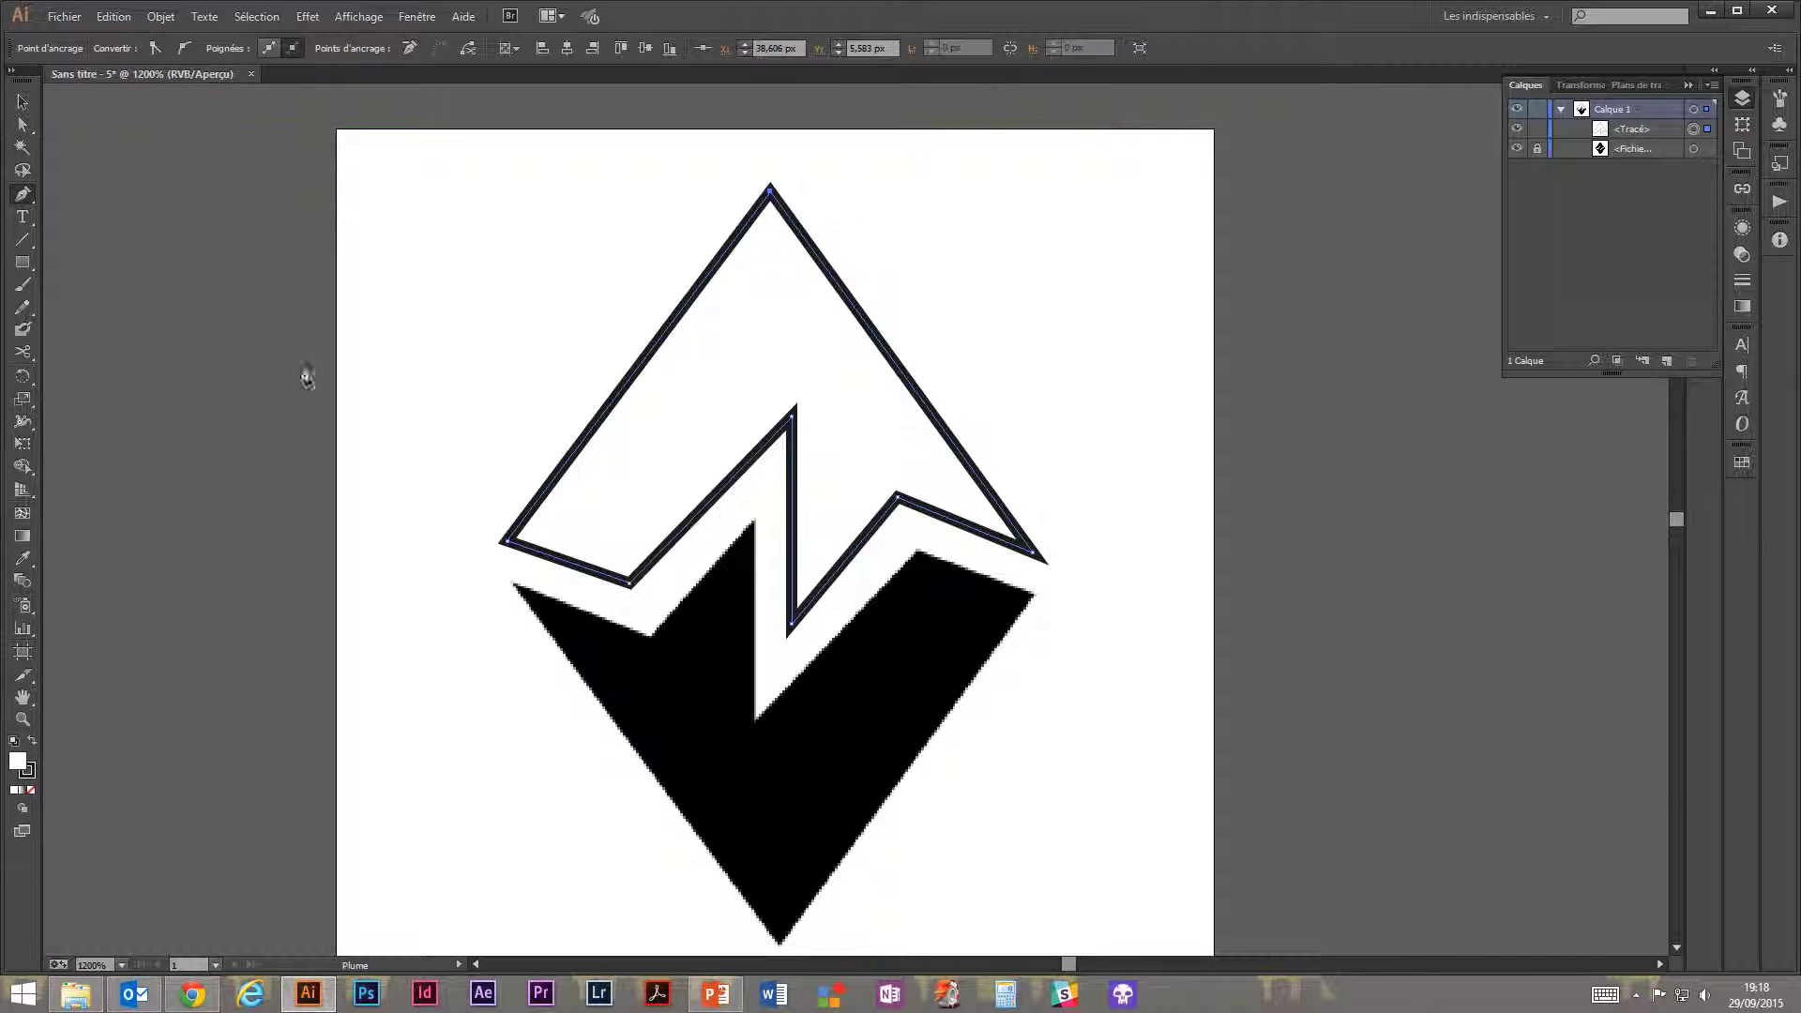
click(23, 102)
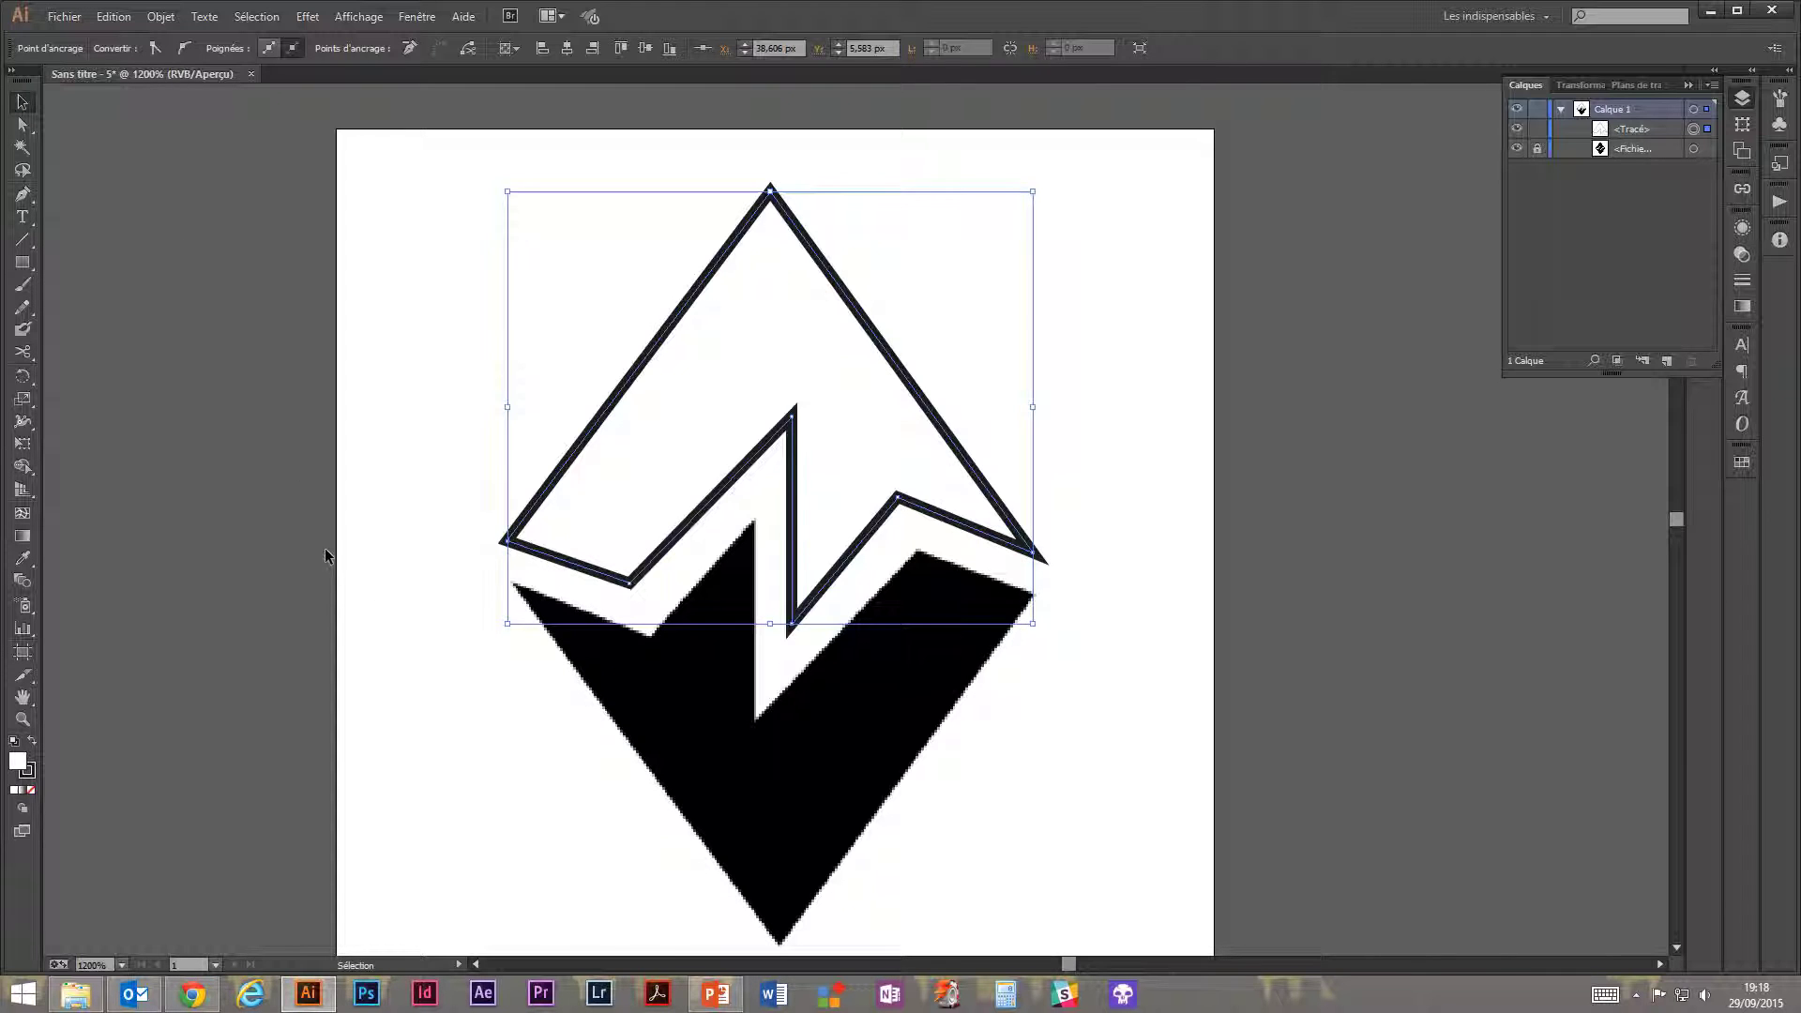
click(390, 439)
Start a second Pen path on the lower half from its left corner through the bottom point and right corner to the right inner peak.
key(p)
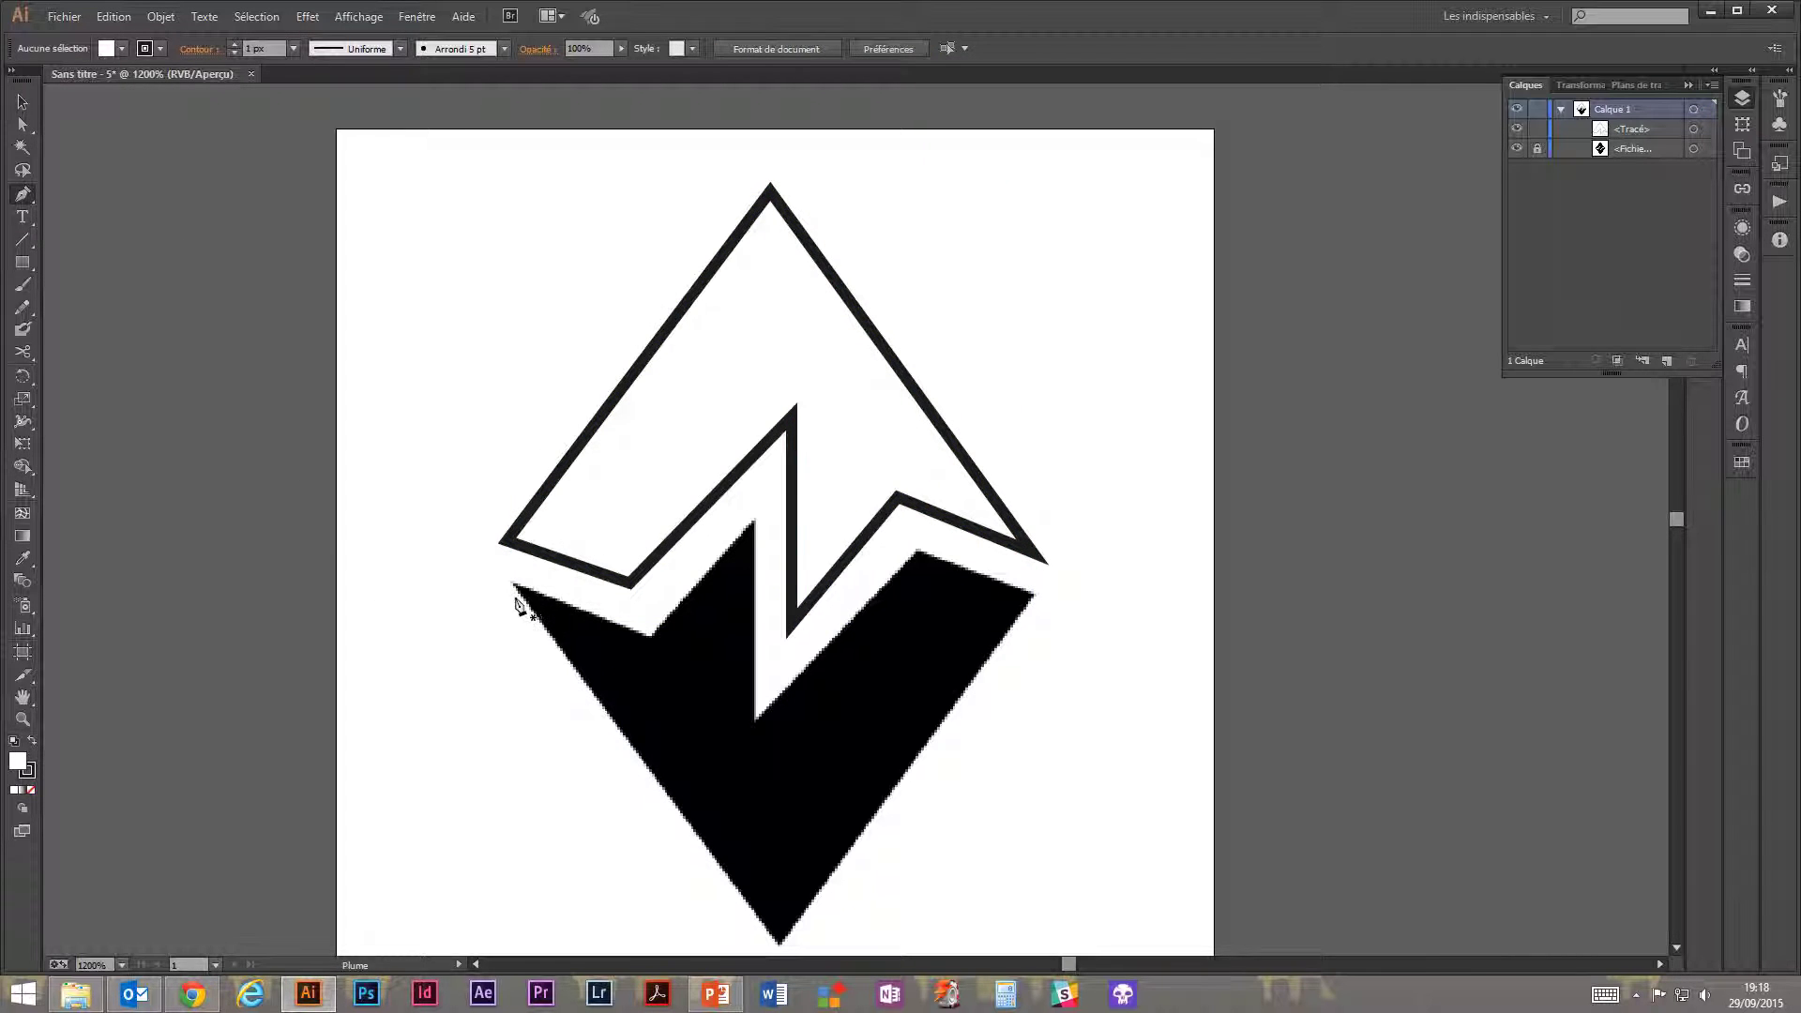
click(513, 584)
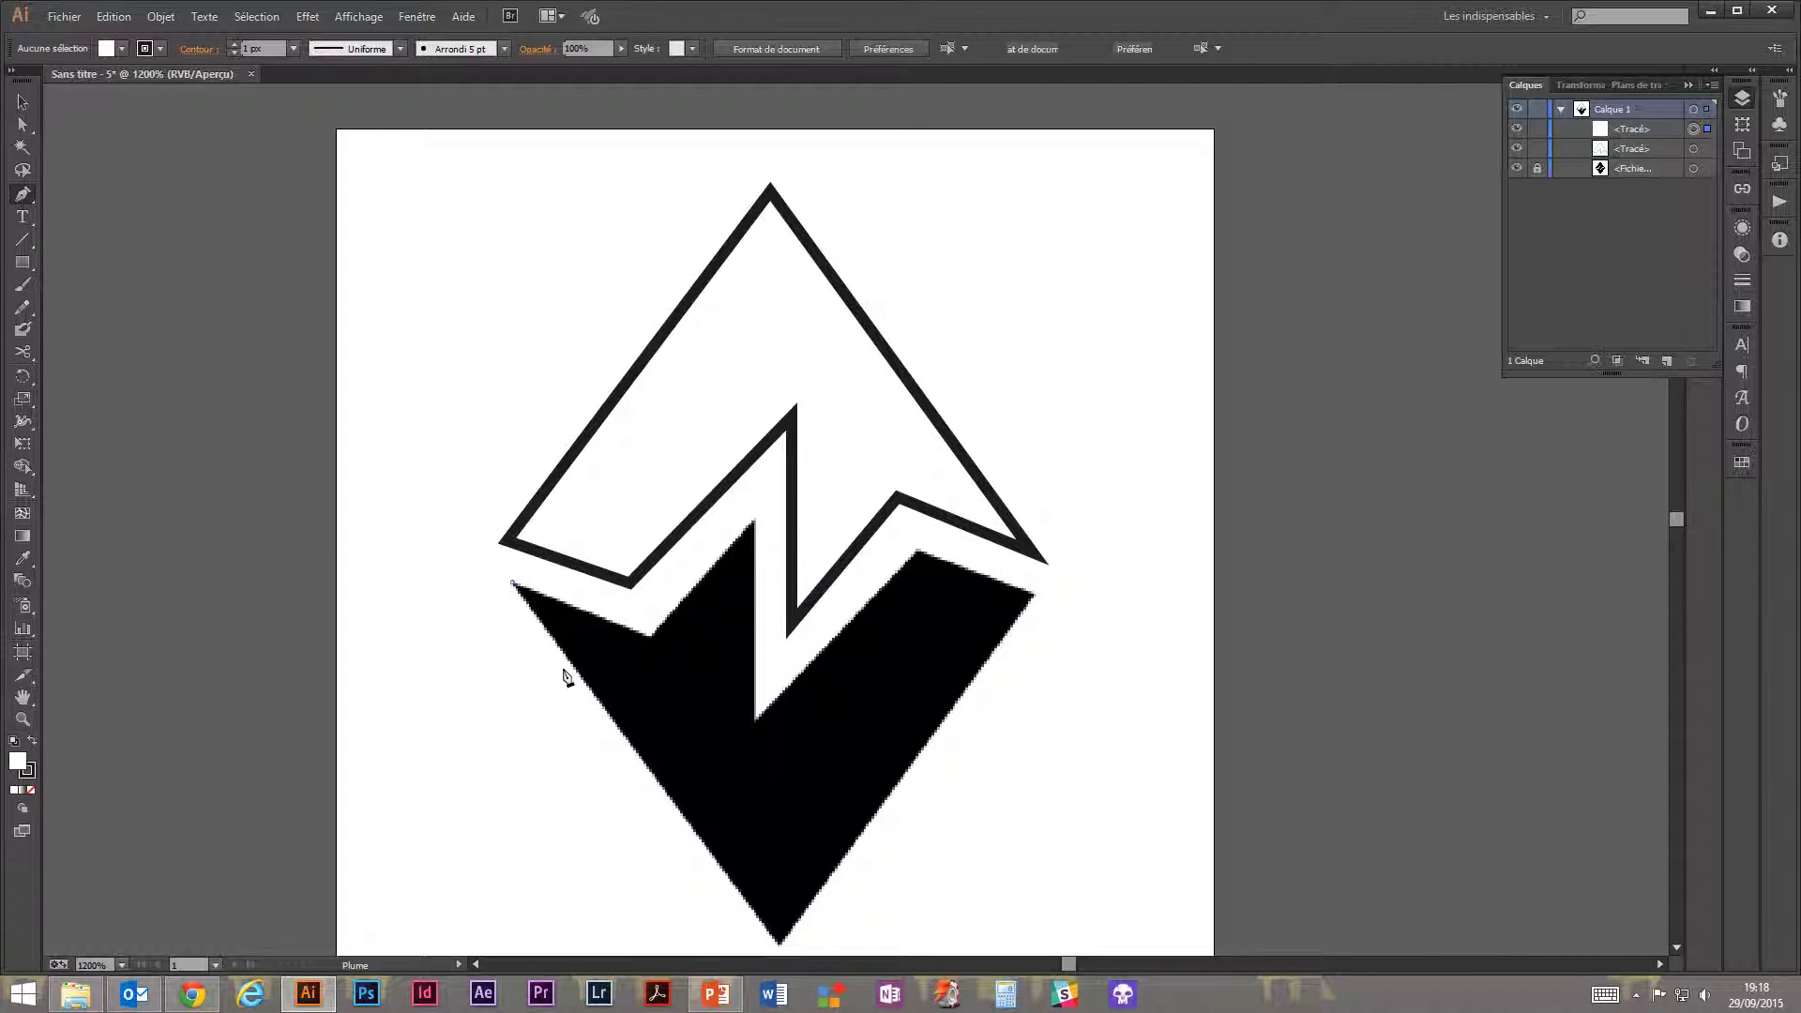
click(779, 946)
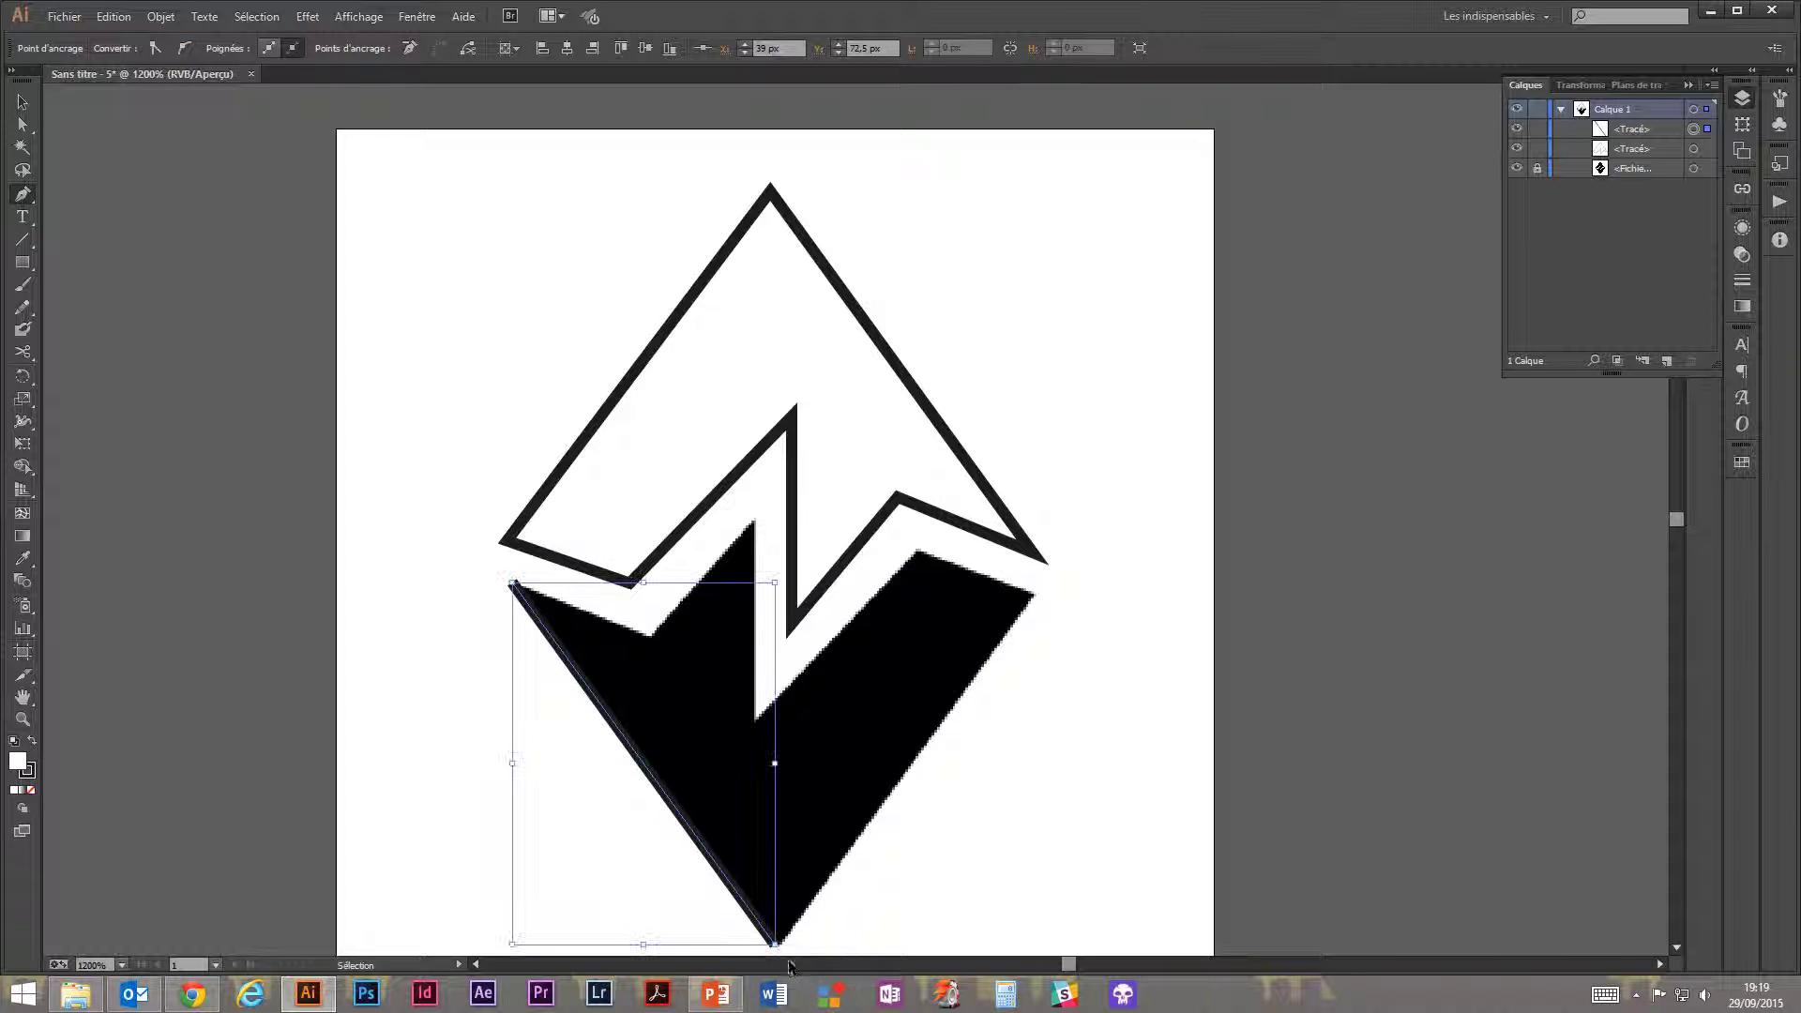
key(ctrl+z)
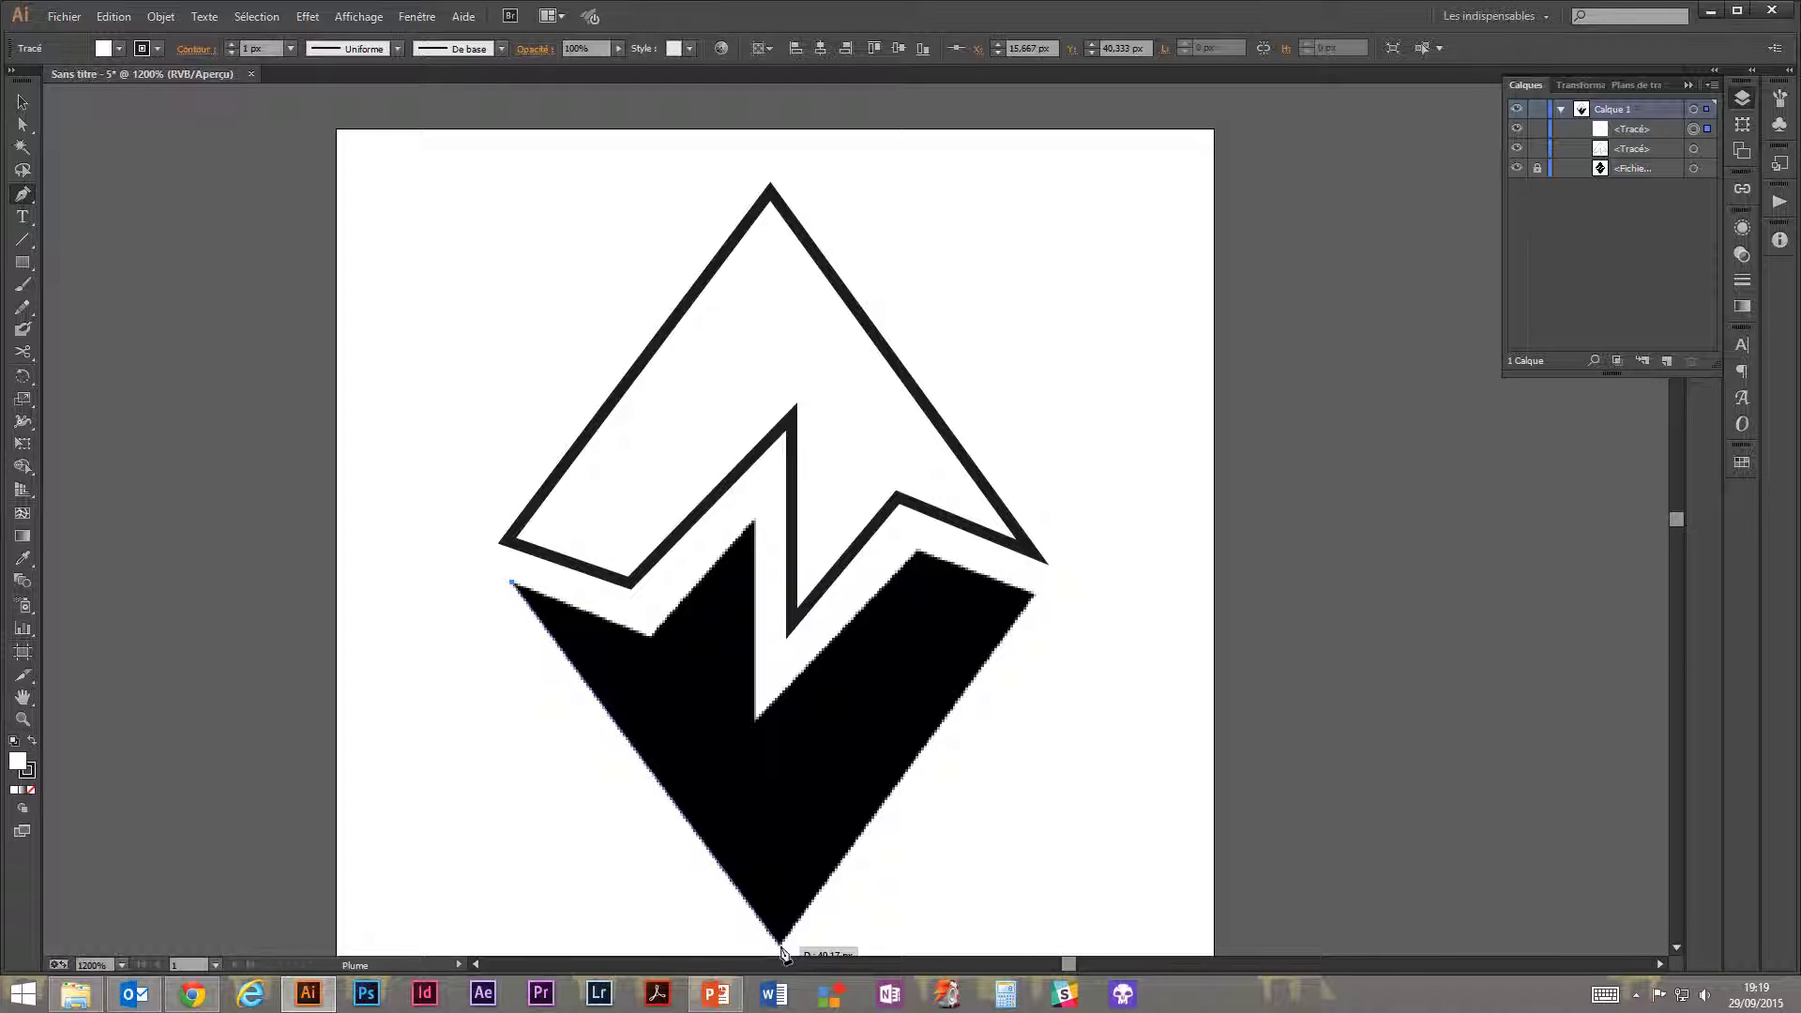
click(781, 948)
key(ctrl+z)
scroll(804, 863, down, 1)
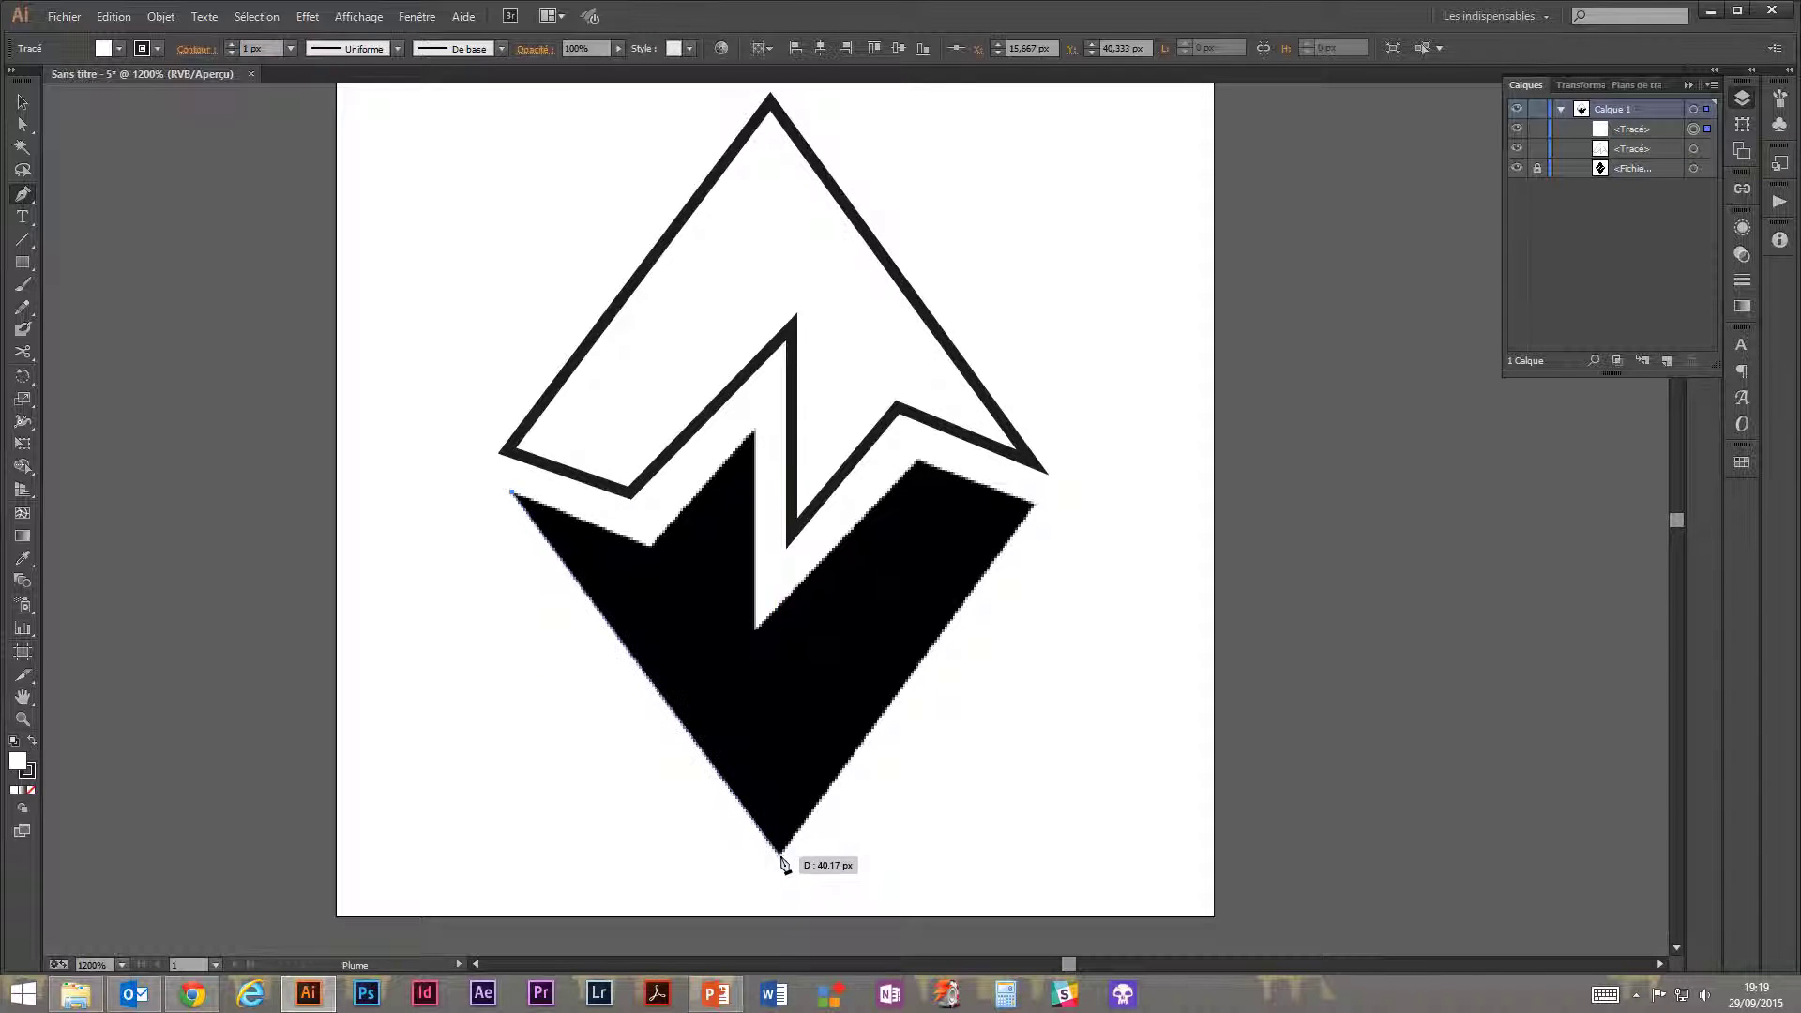
click(781, 856)
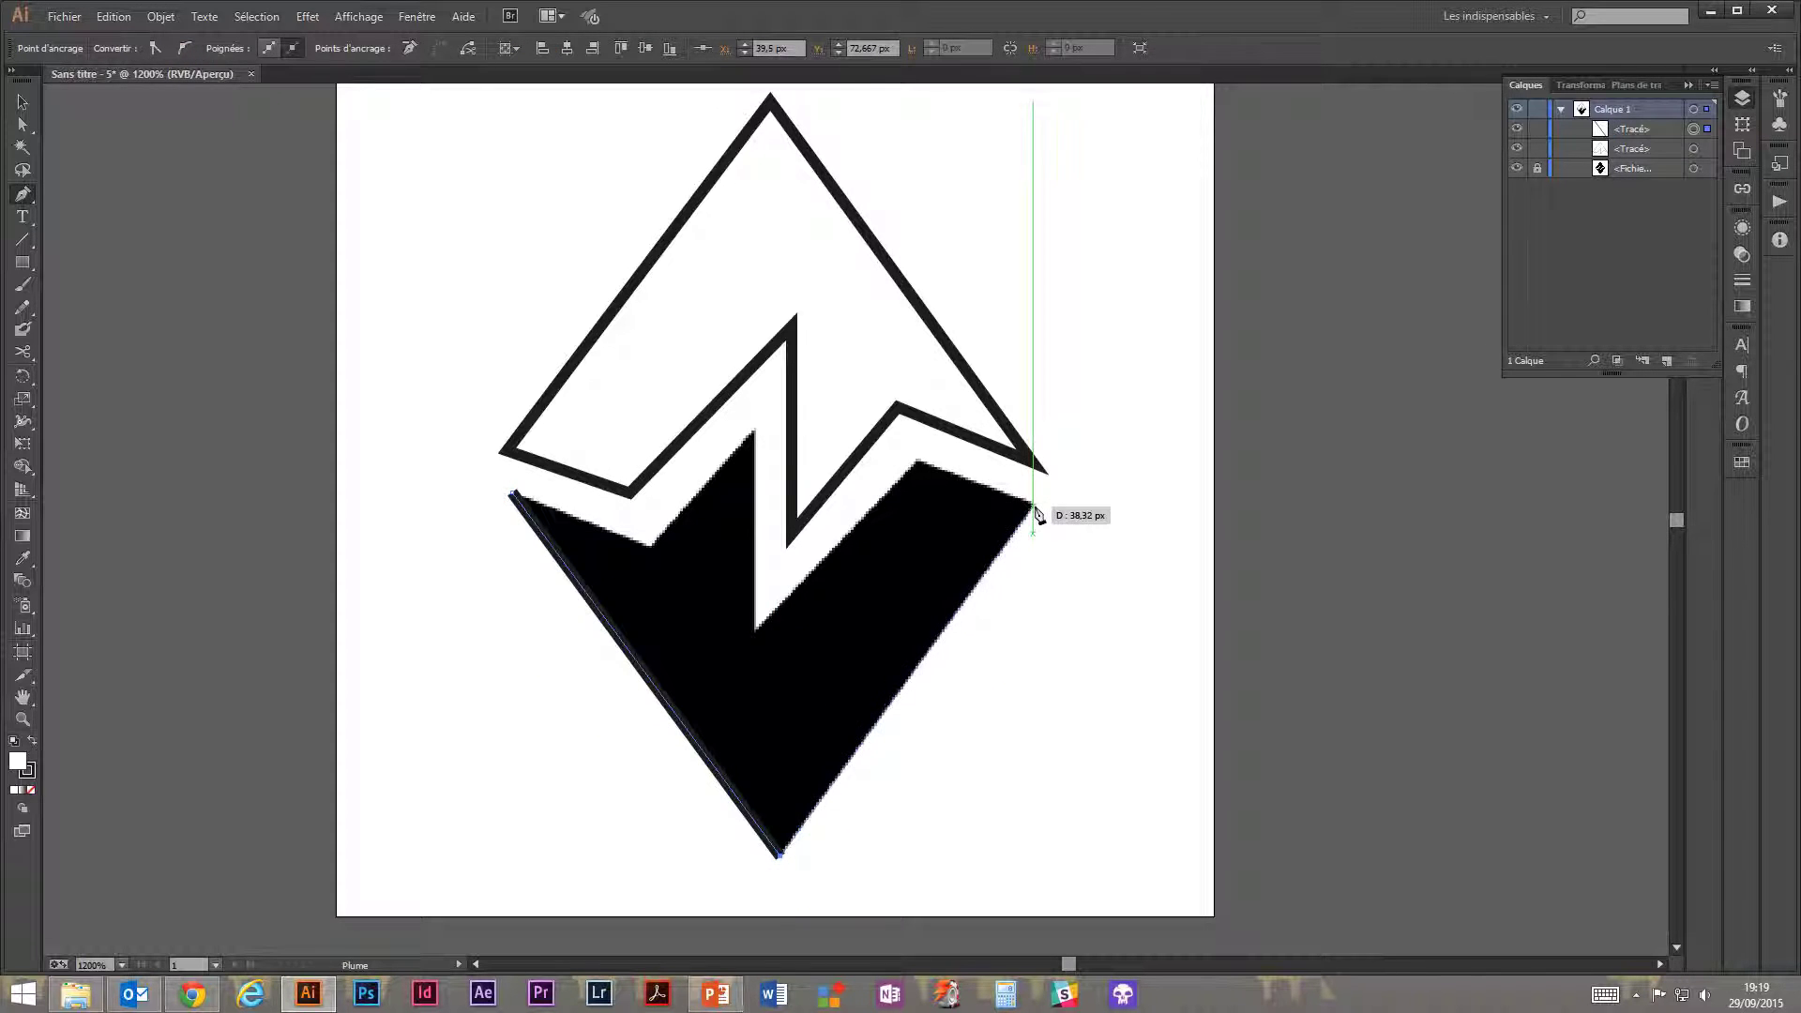
click(1033, 508)
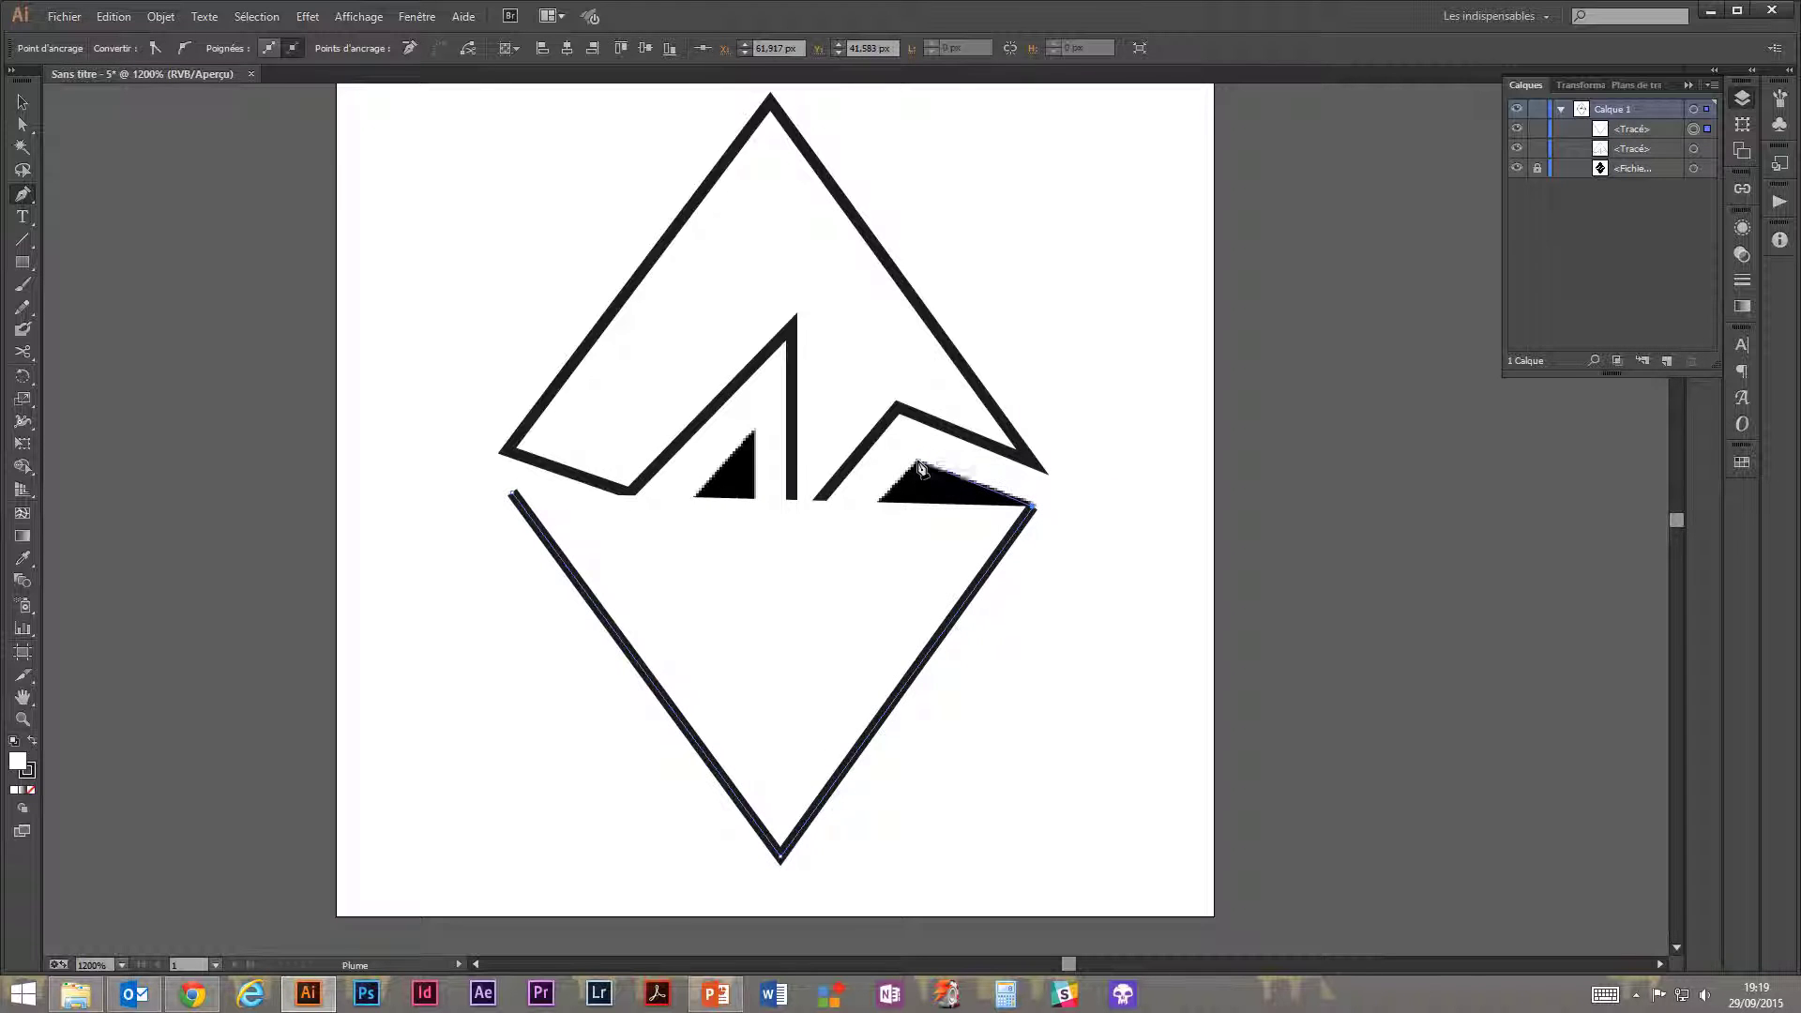
click(920, 465)
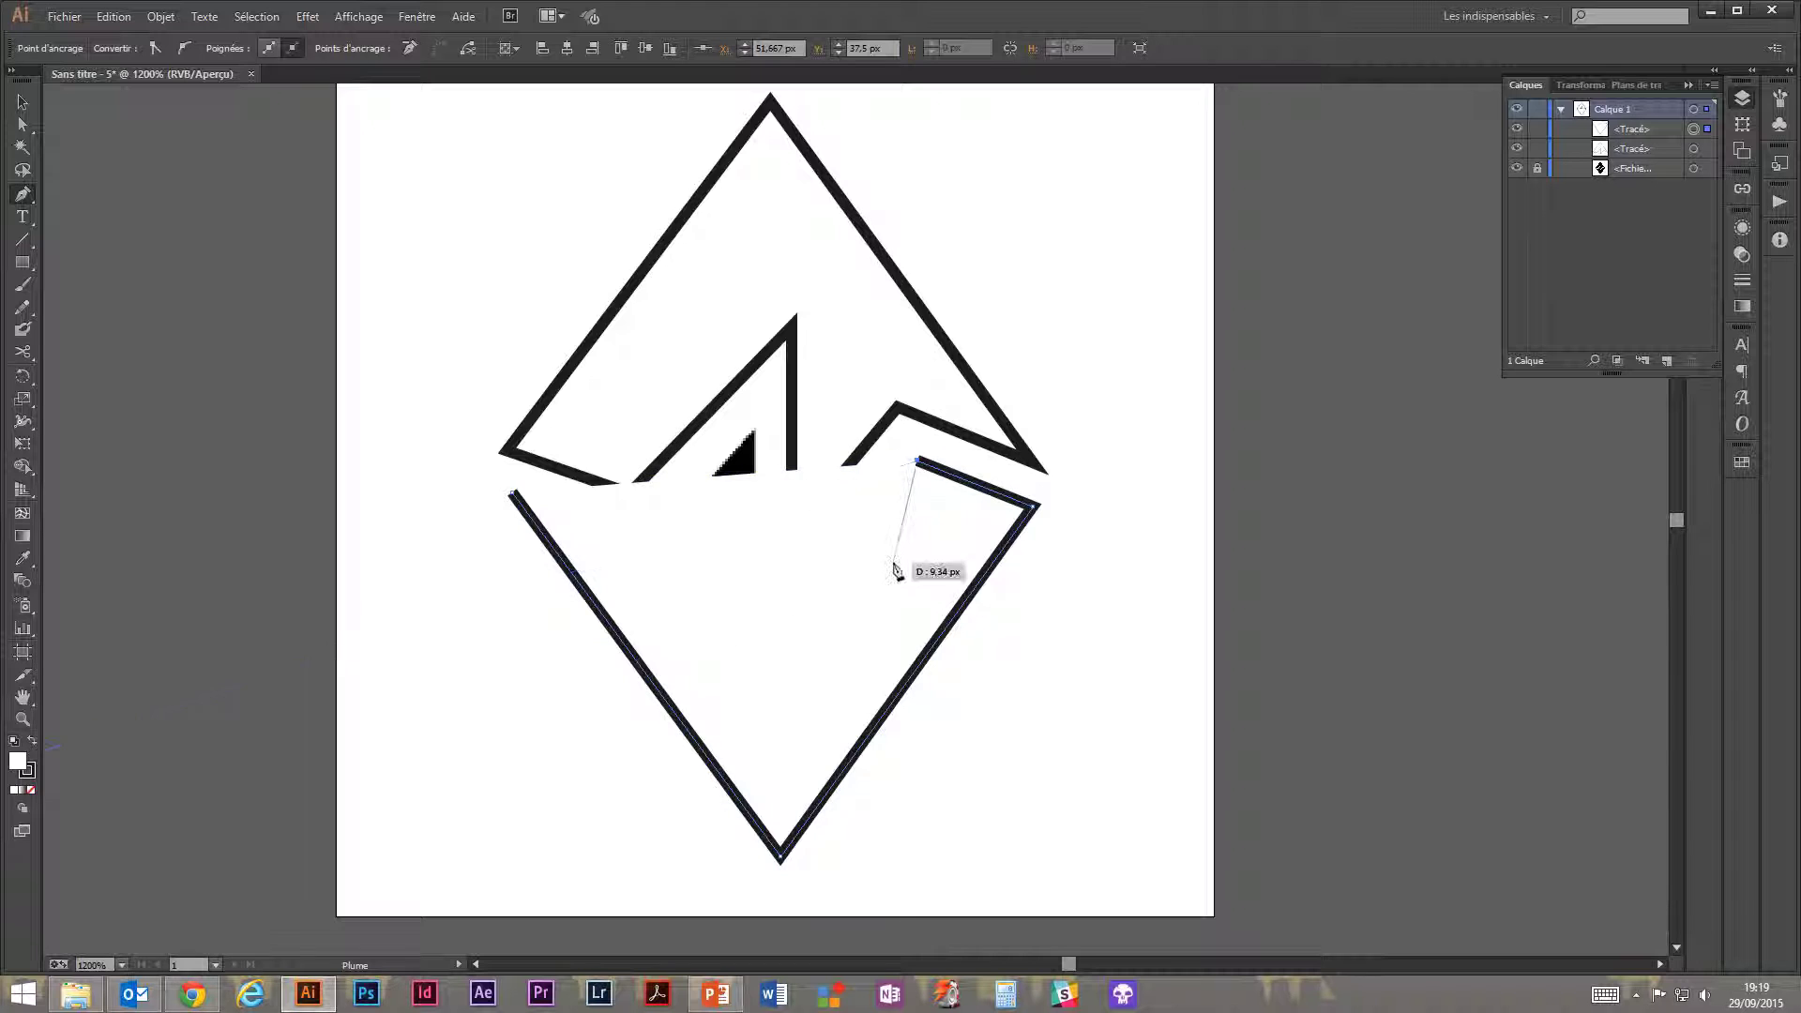
Set the open lower path's opacity to 30%, keeping its white fill.
click(31, 790)
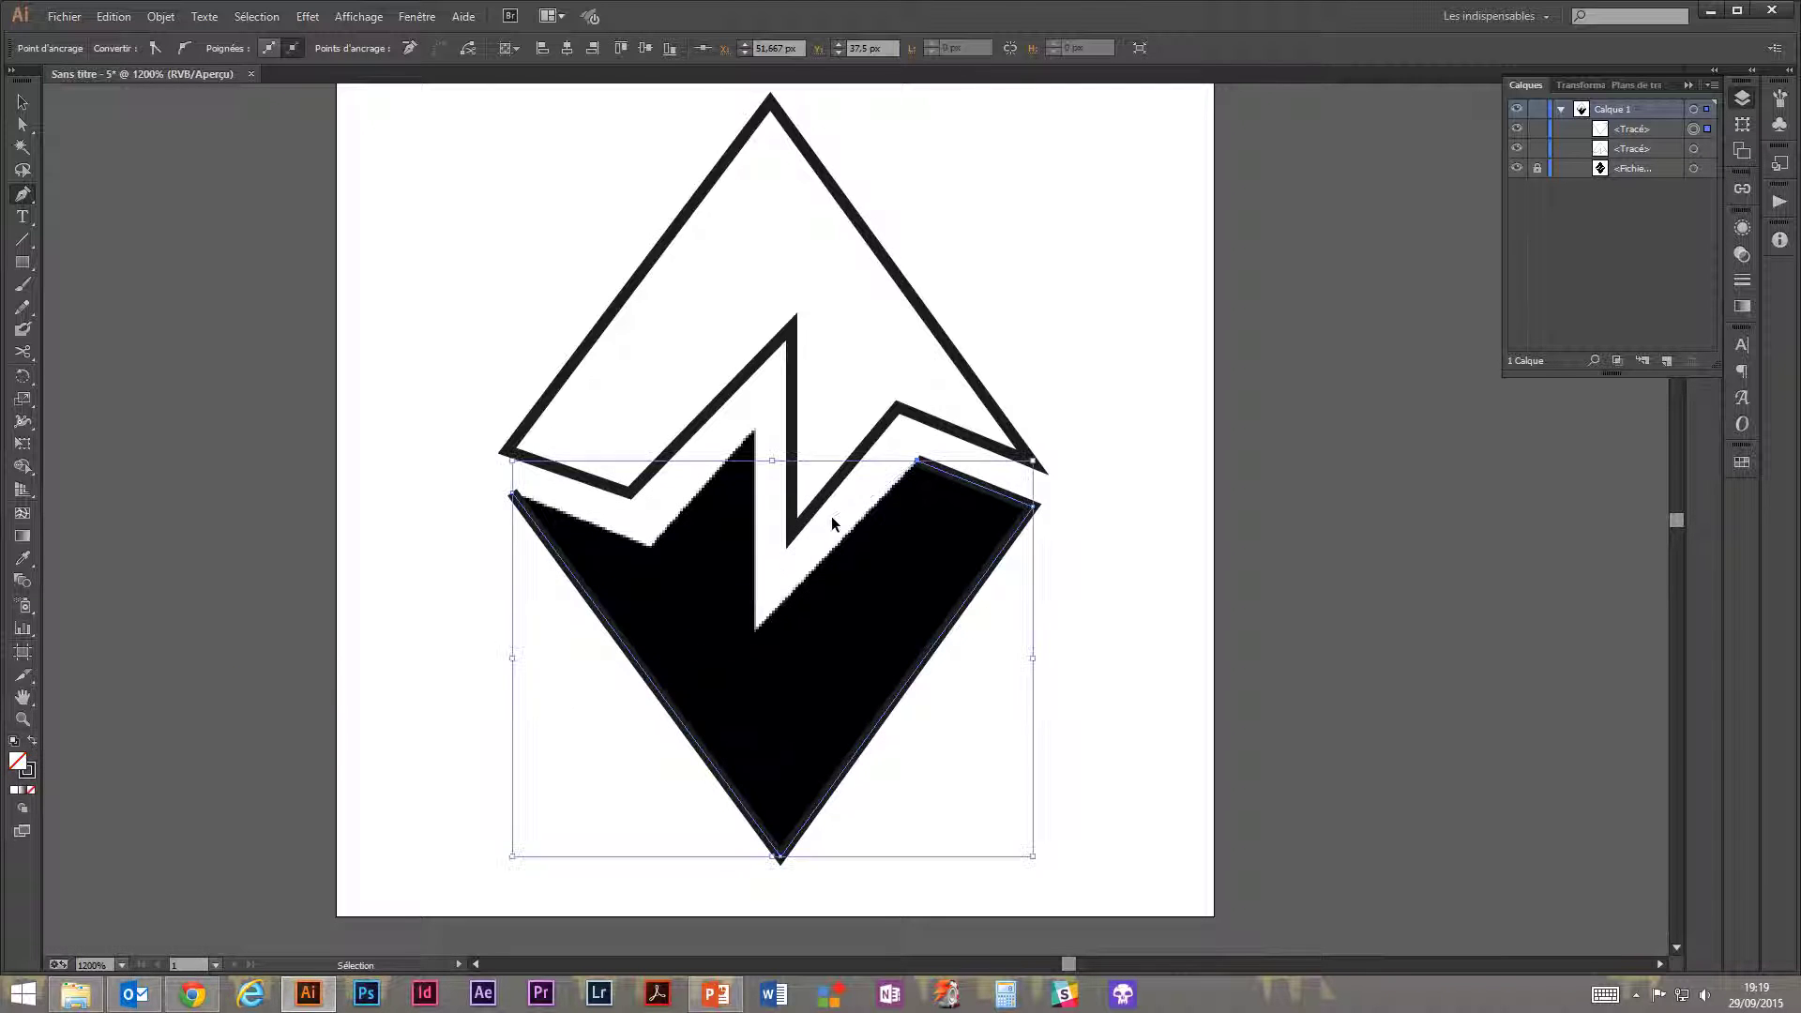
key(ctrl+z)
click(22, 102)
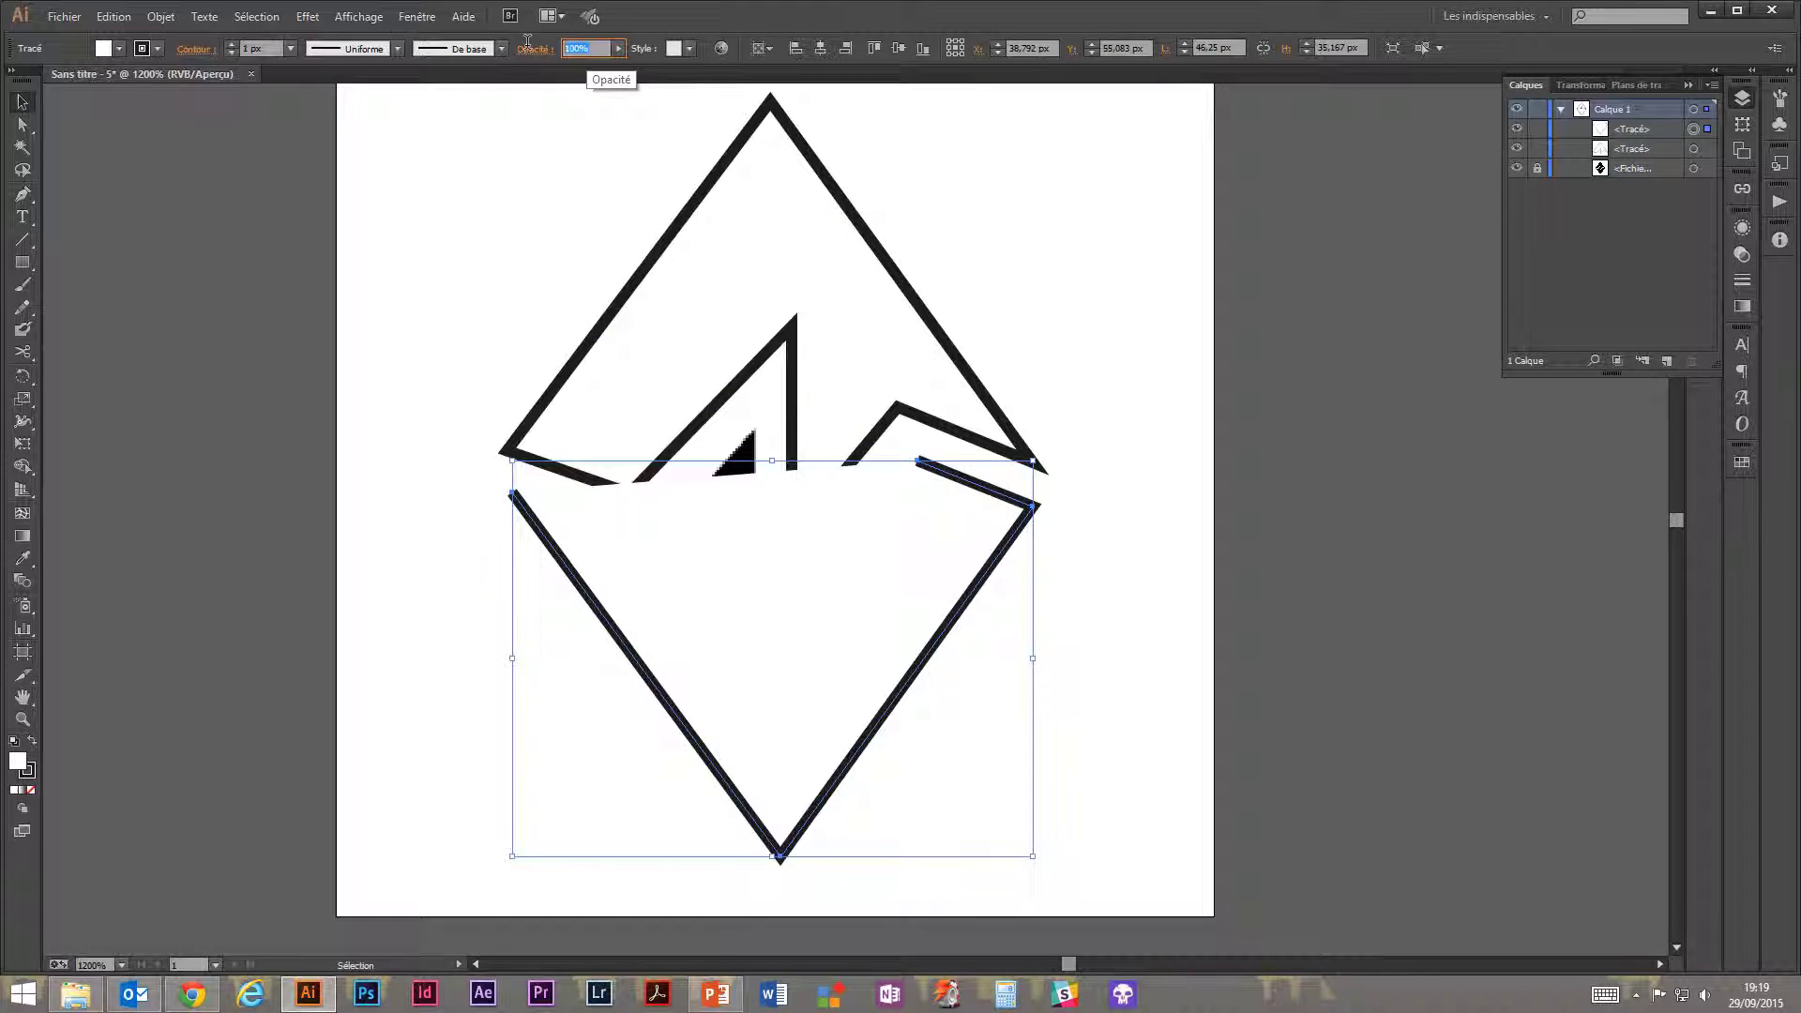
text(30)
key(Return)
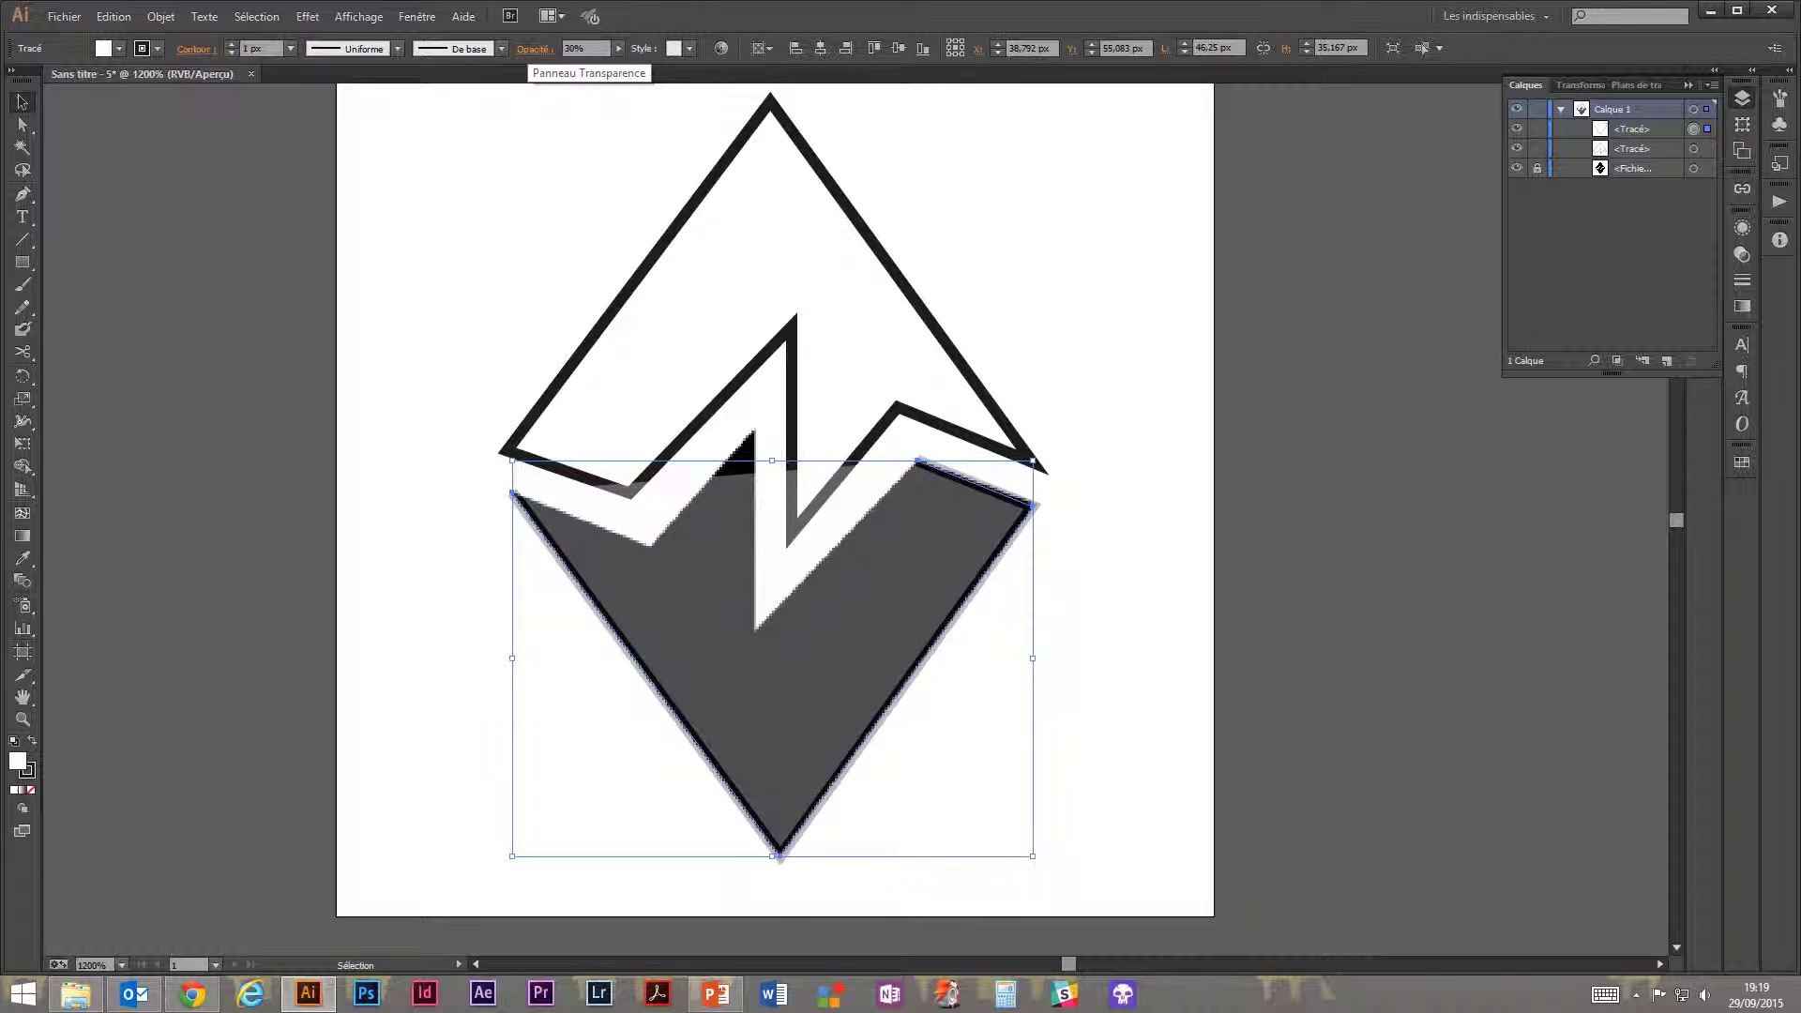
Continue the lower path along the zigzag edge from the right inner peak and close it at the left corner.
click(23, 195)
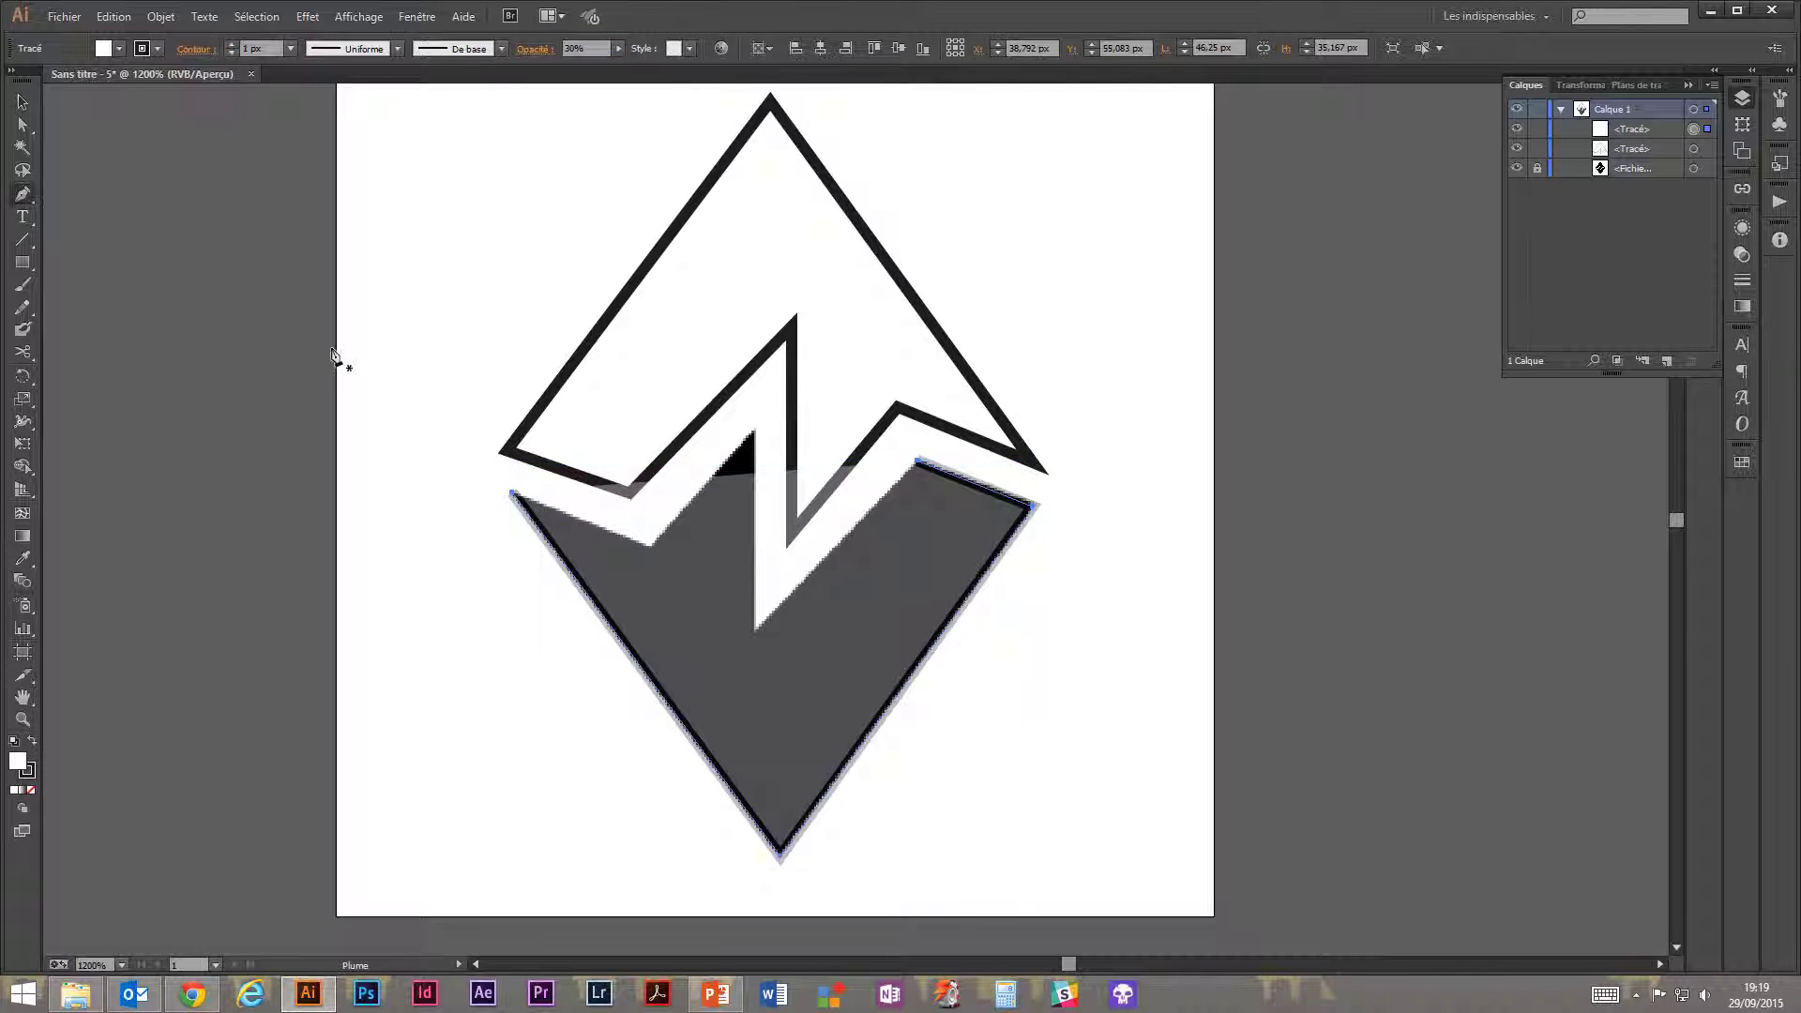
click(917, 460)
click(755, 629)
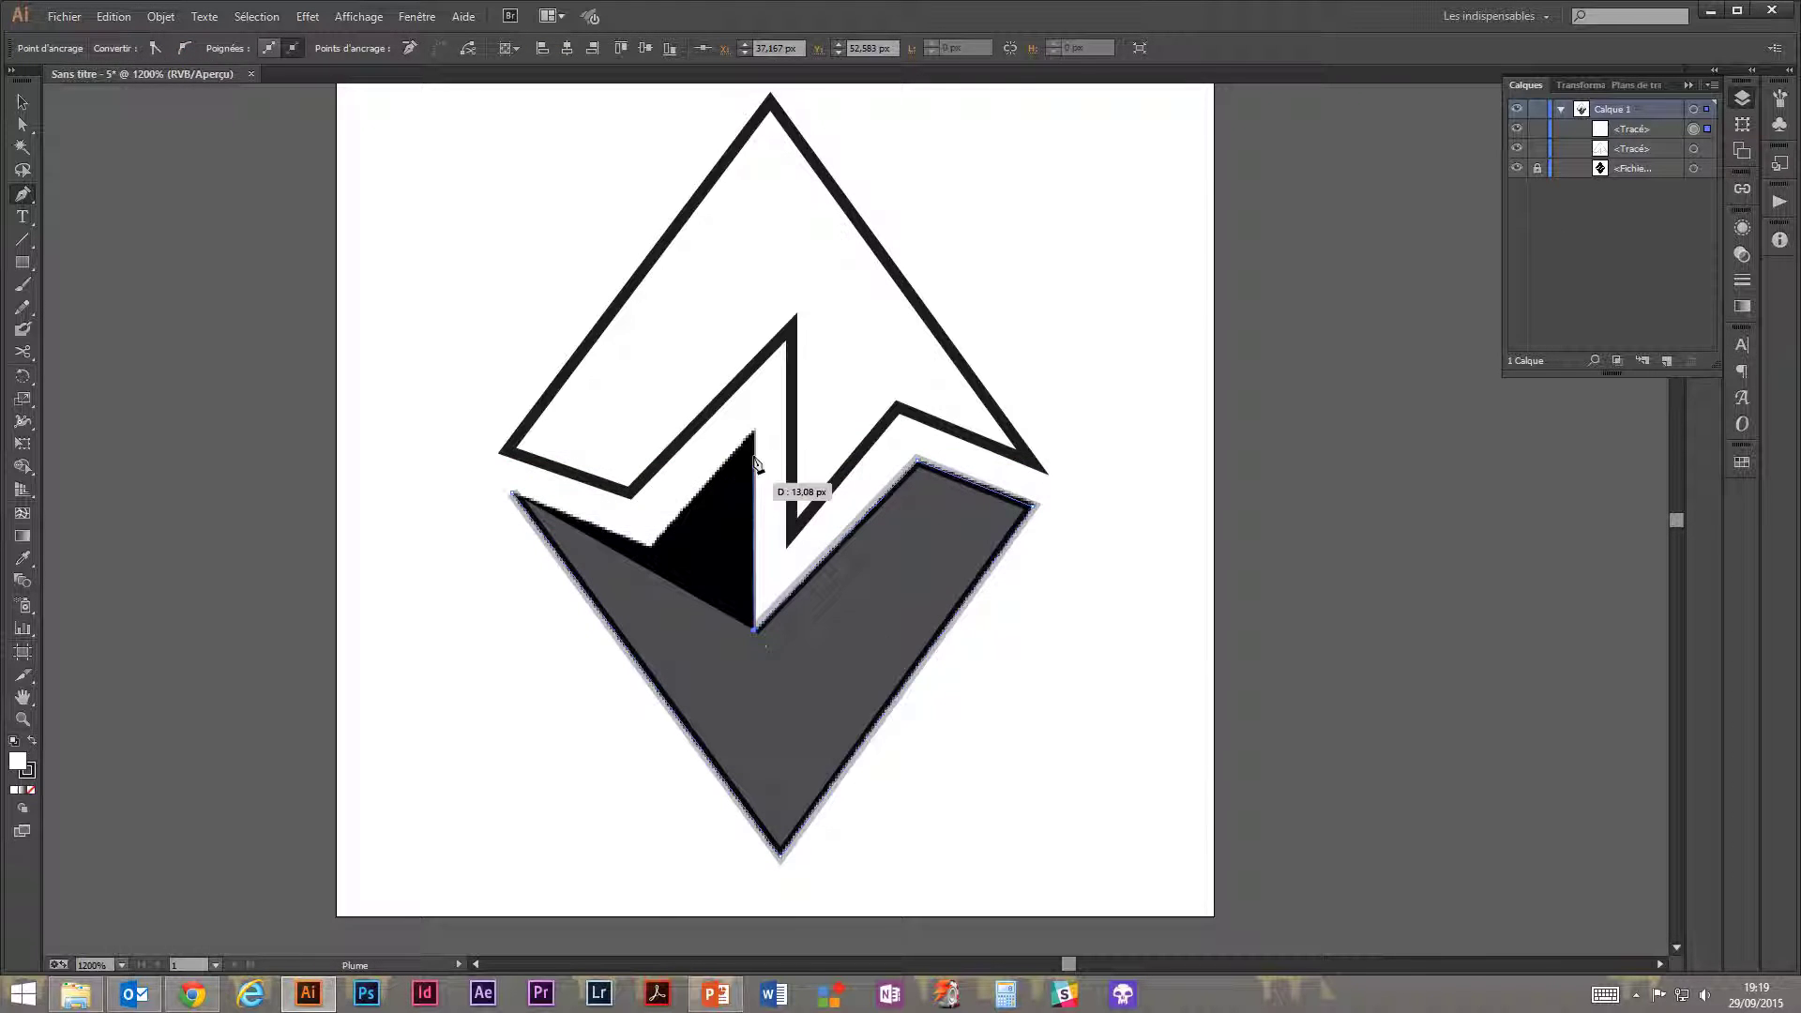
click(756, 435)
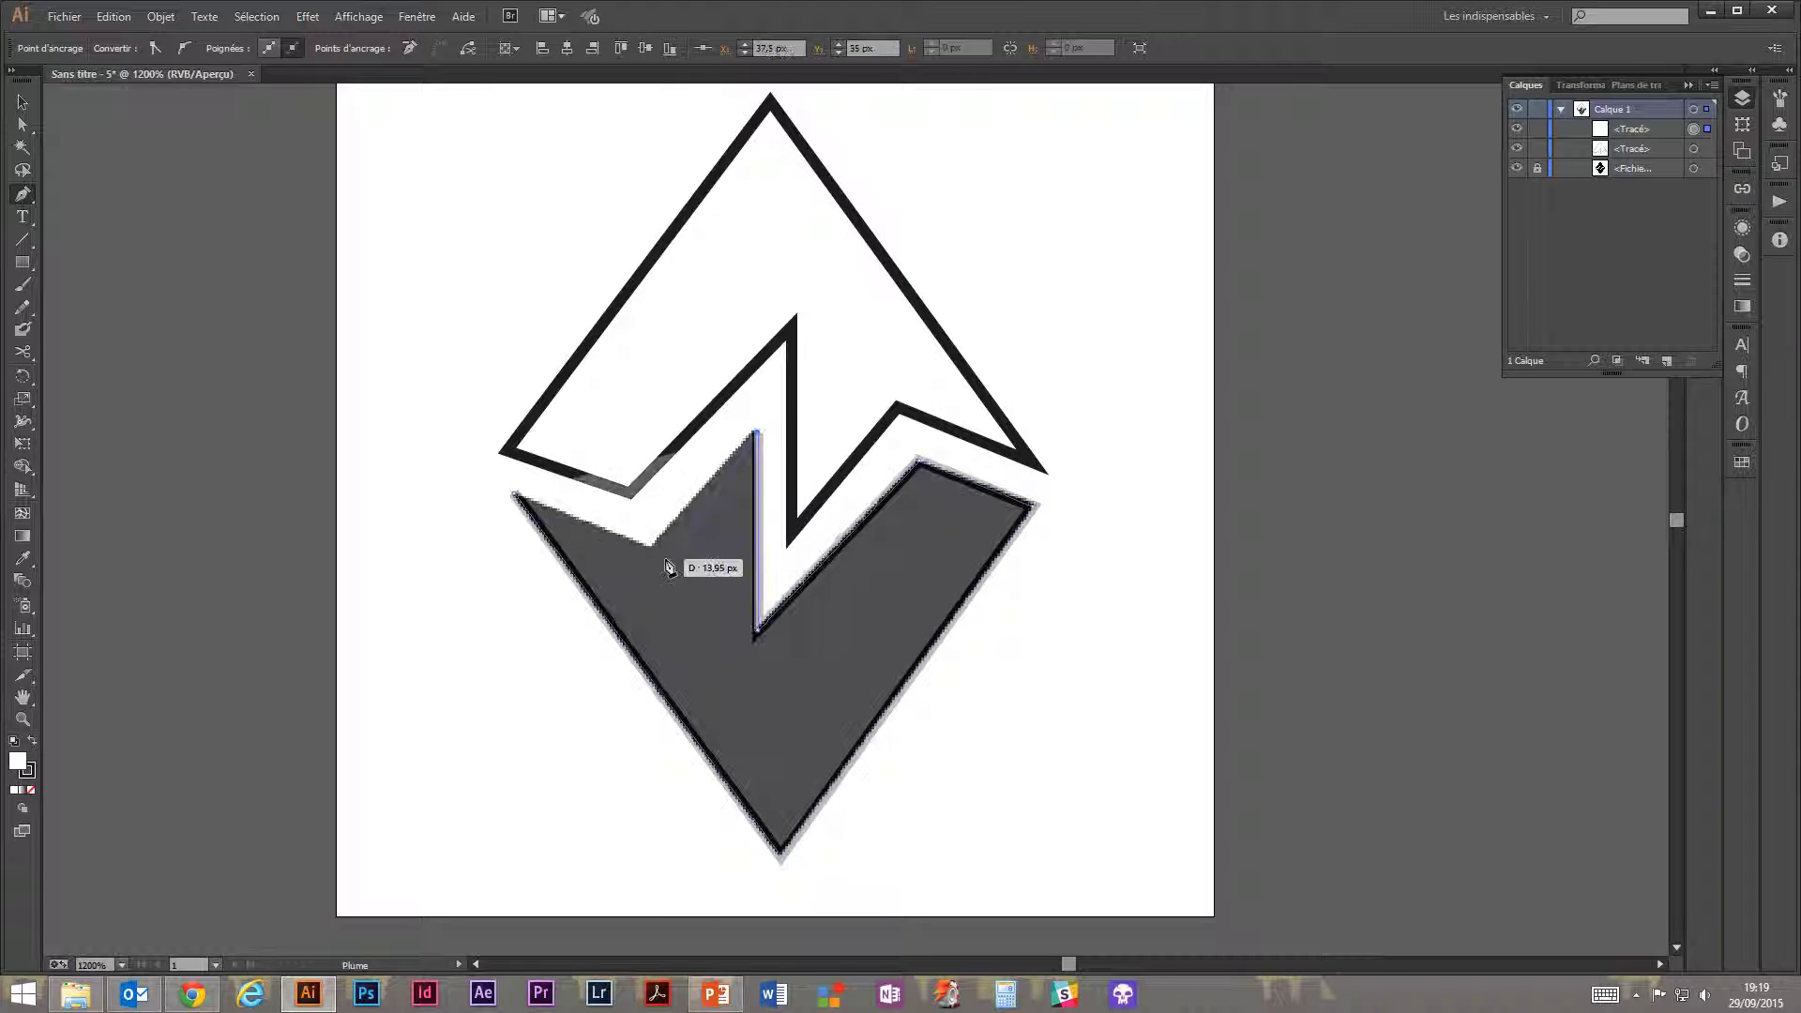
click(654, 552)
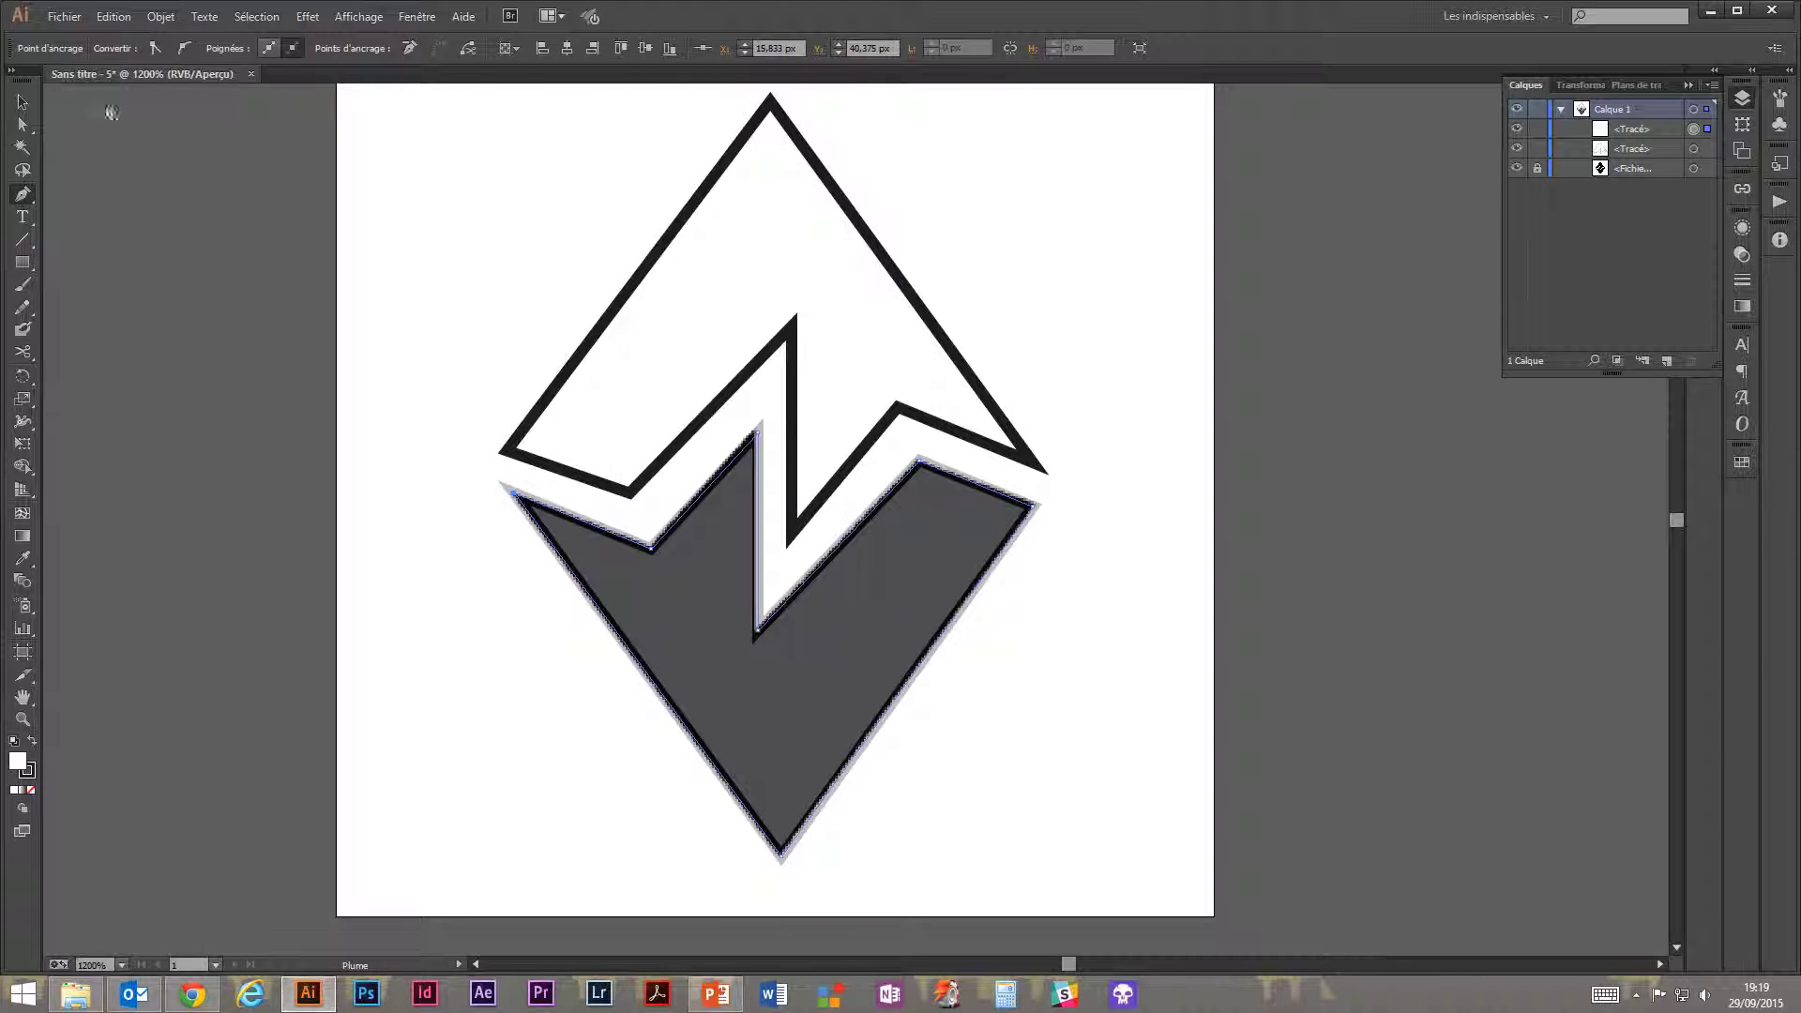
Restore the lower shape's opacity to 100% and select both traced halves together.
click(22, 102)
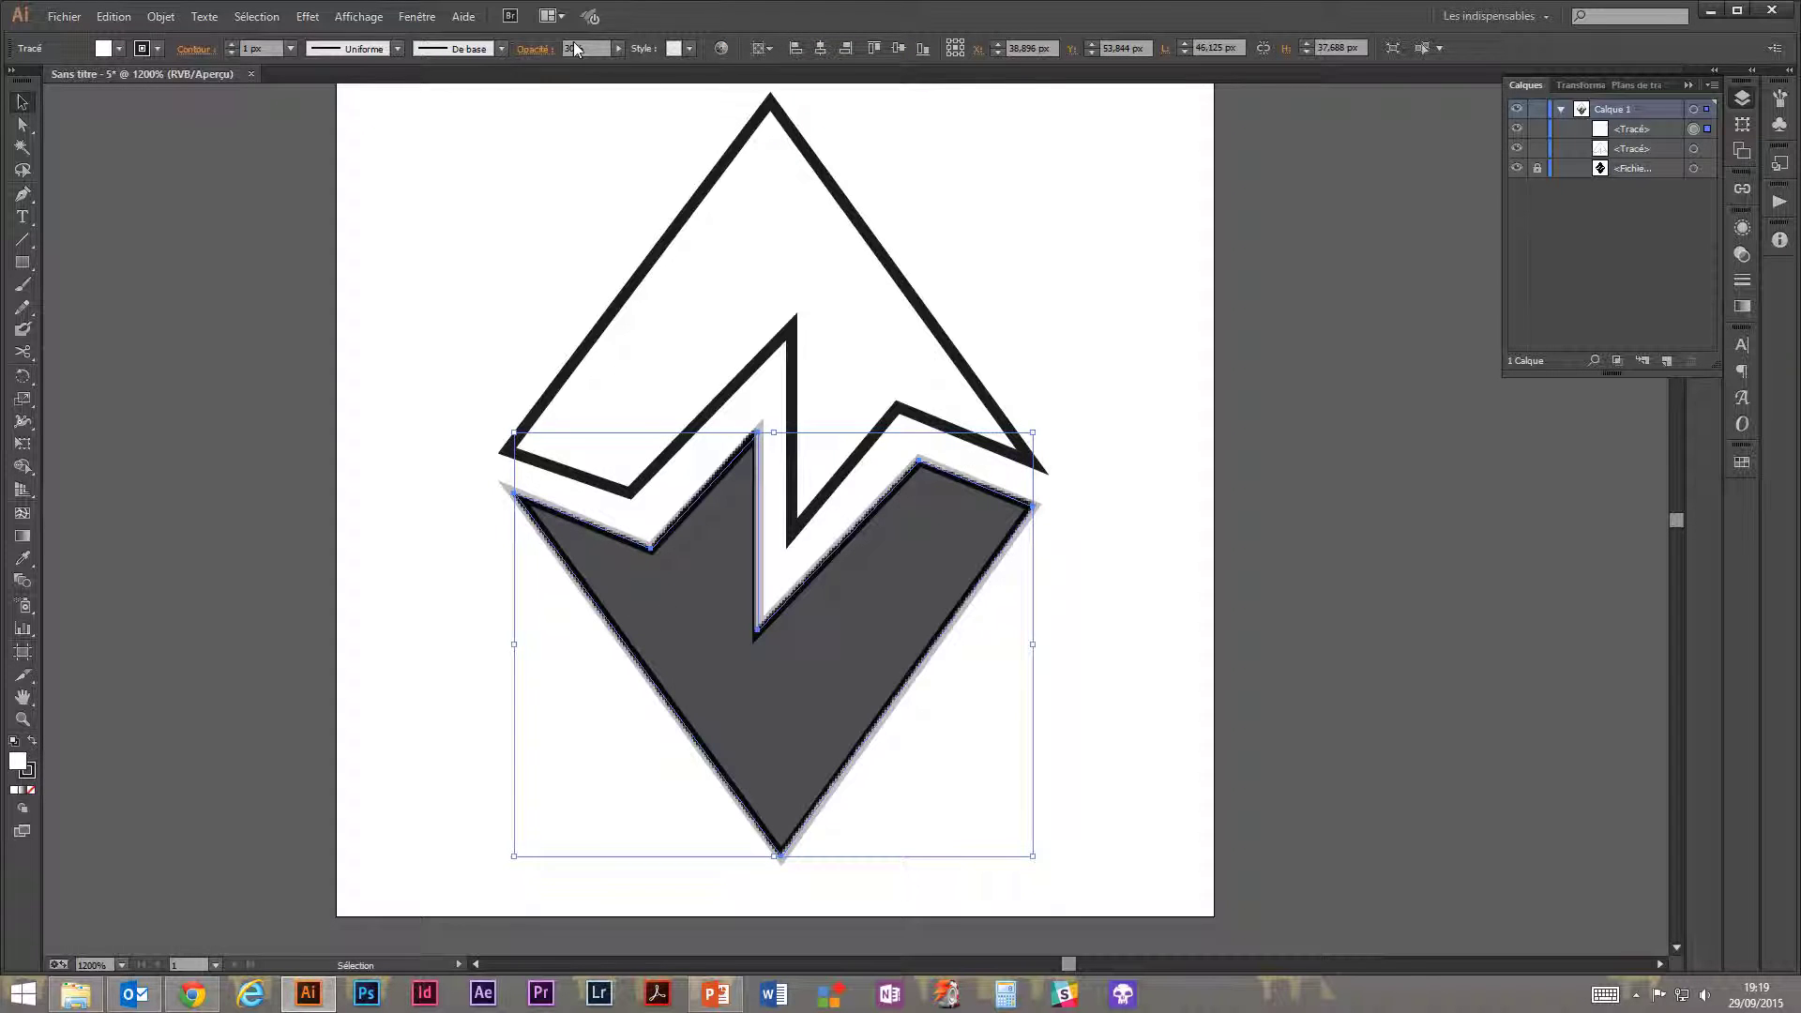
click(393, 347)
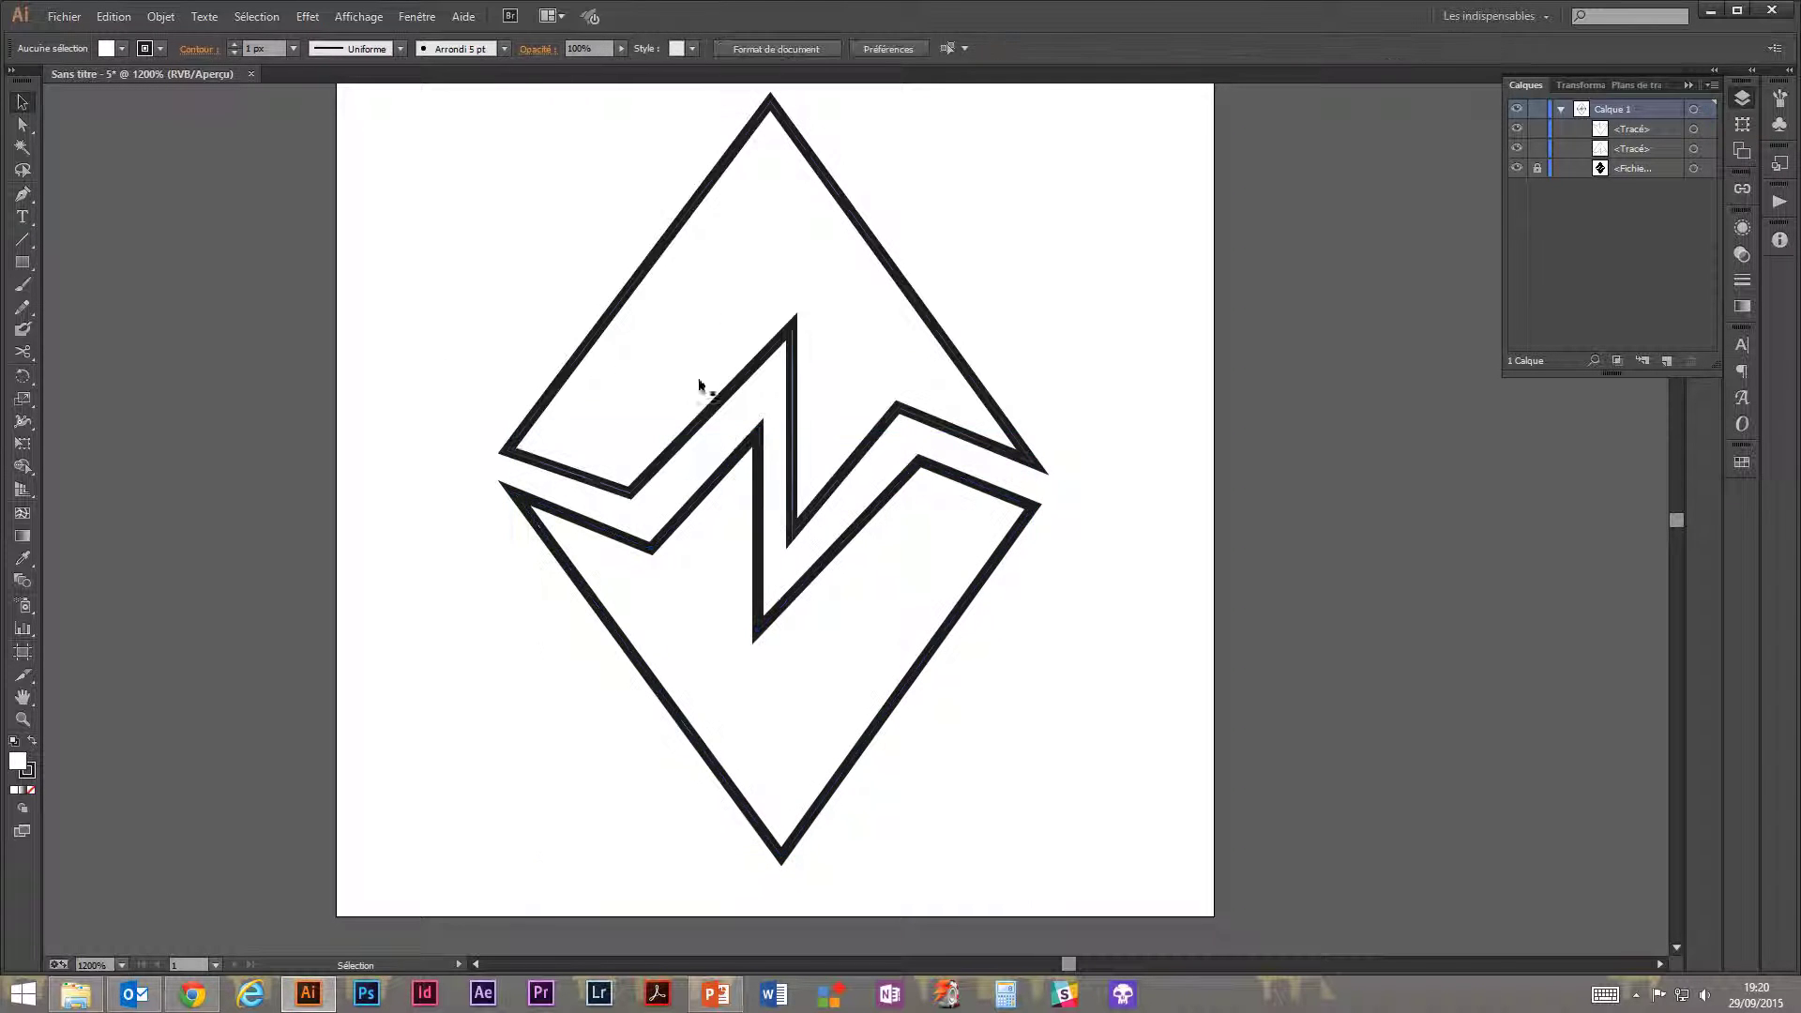
click(697, 380)
shift+click(685, 668)
key(ctrl+minus)
key(ctrl+minus)
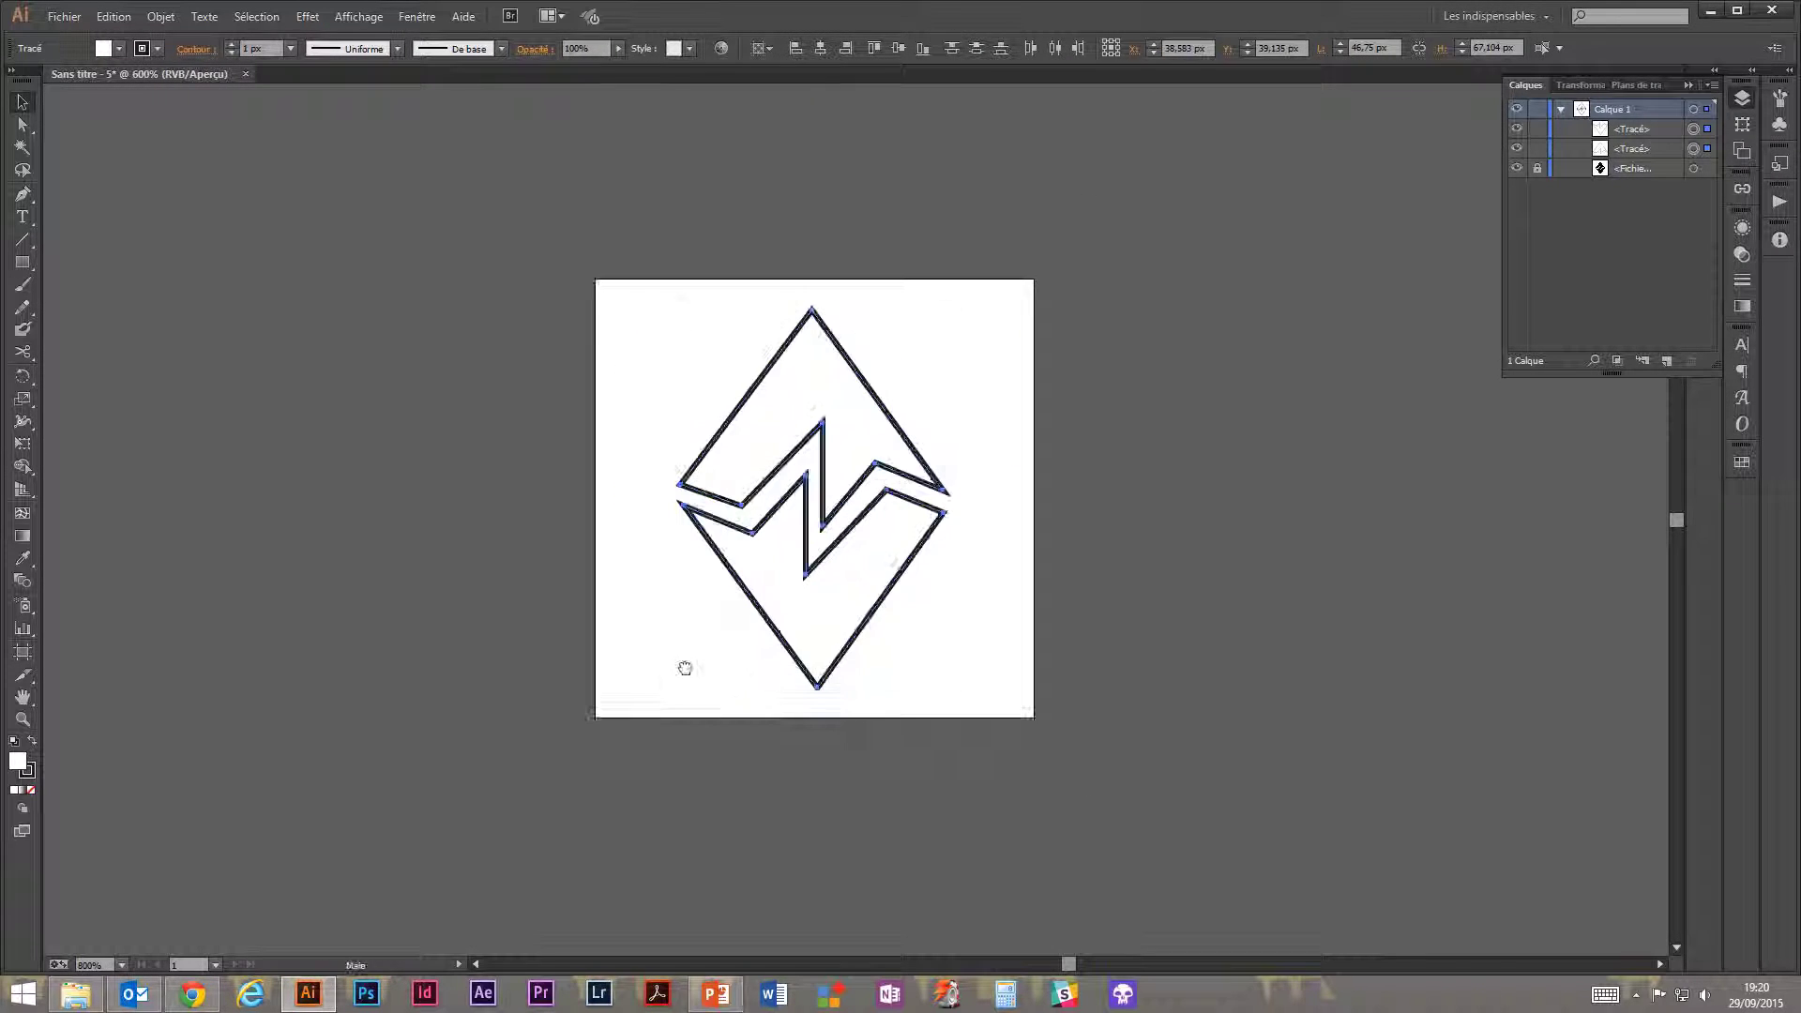
Move both traced halves off the artboard onto the empty canvas to its left and deselect them.
drag(684, 668, 789, 662)
drag(935, 390, 544, 388)
click(454, 185)
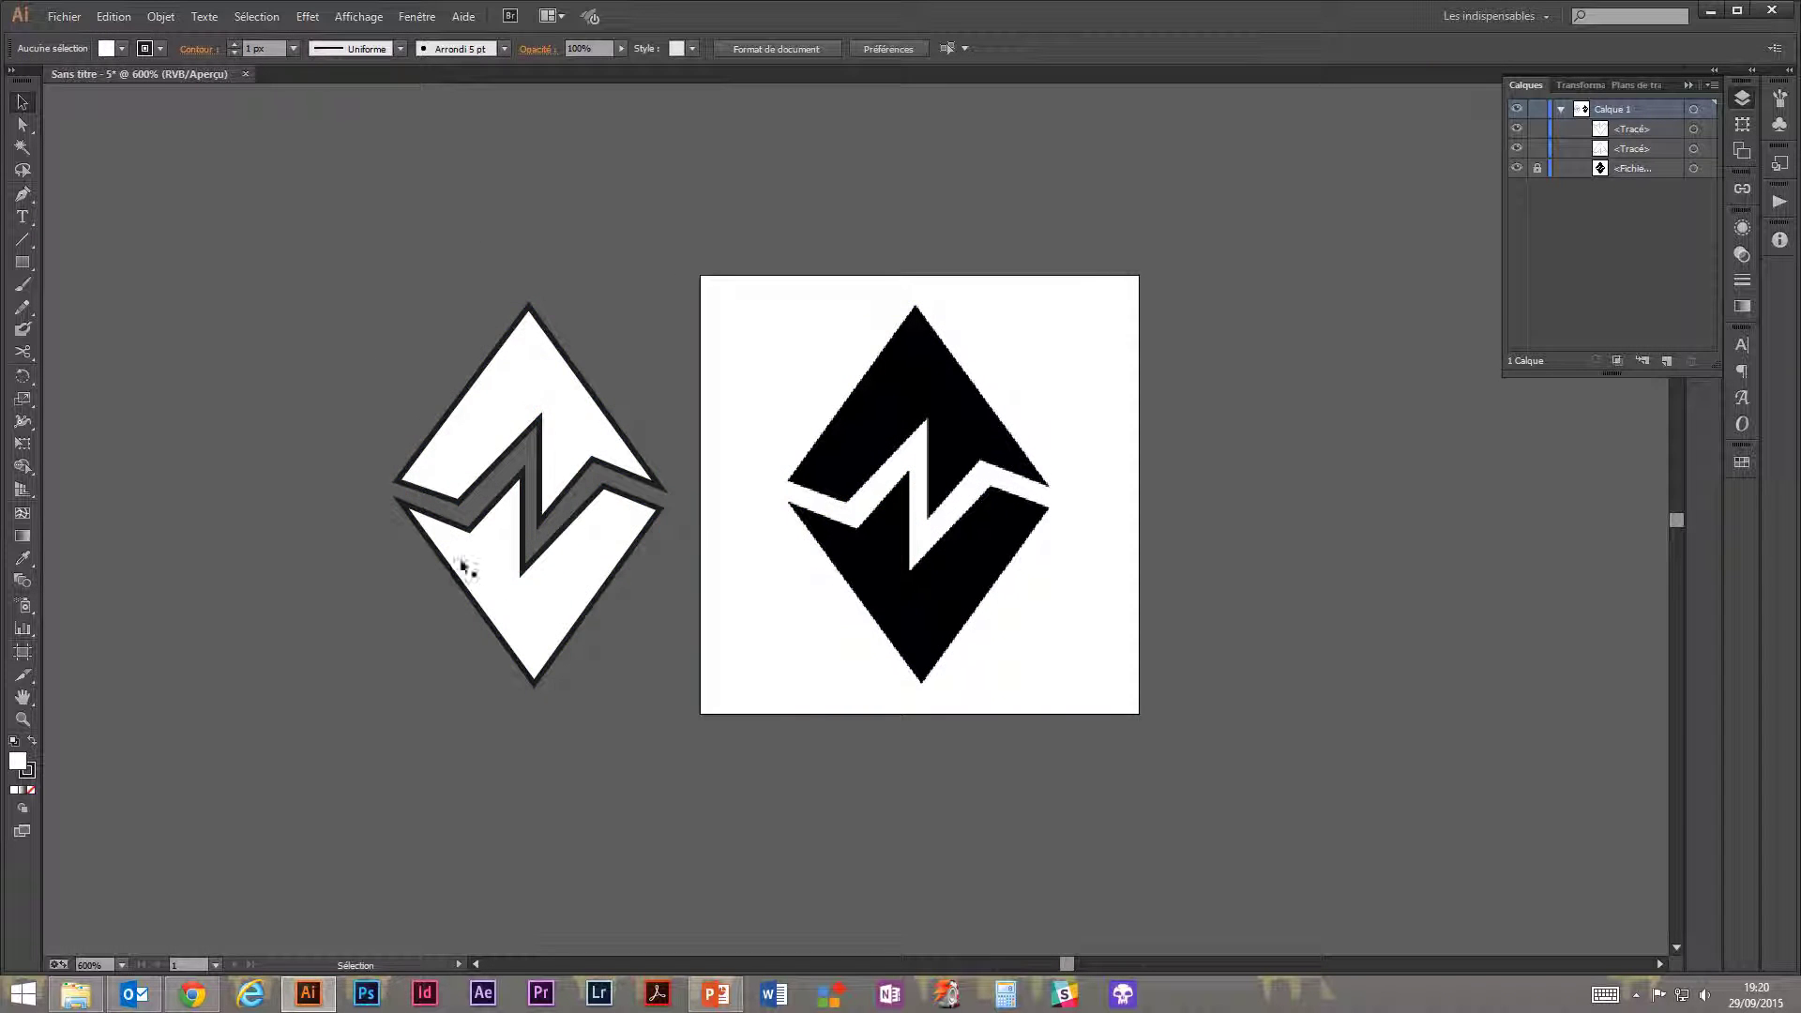
Select both traced halves and remove their fill, leaving only the outlines.
click(491, 394)
shift+click(486, 597)
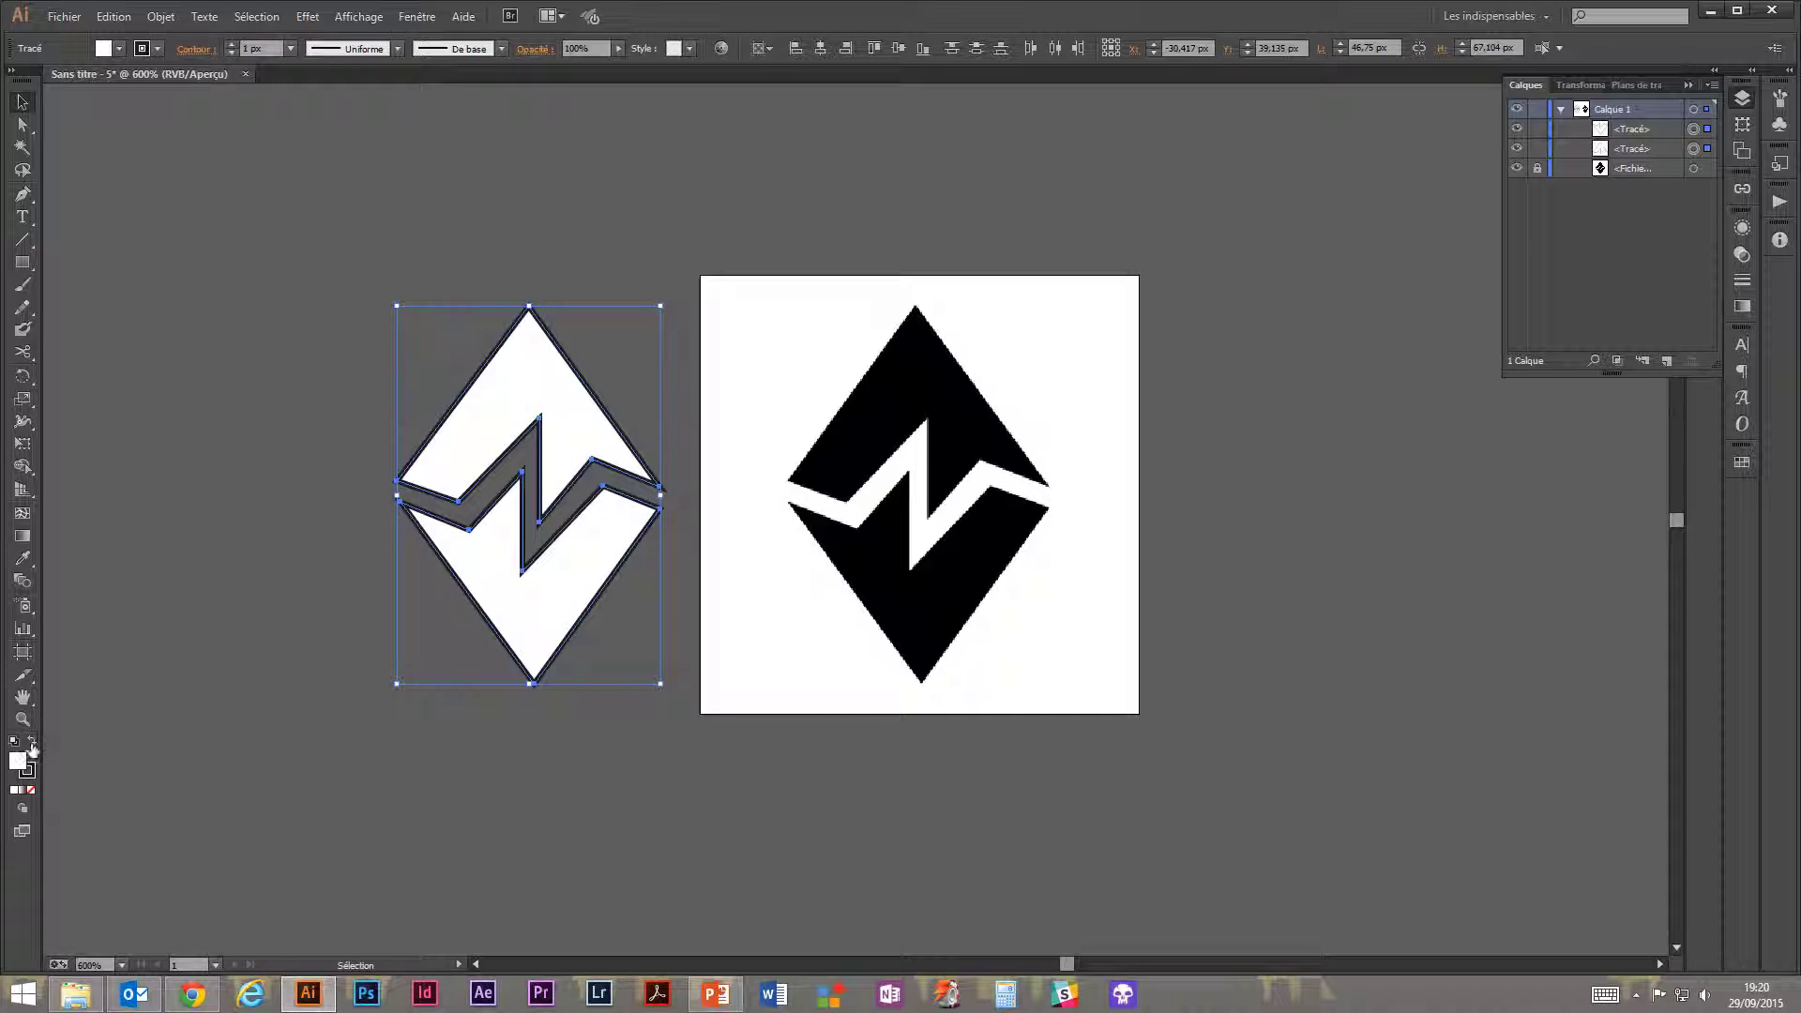
click(31, 790)
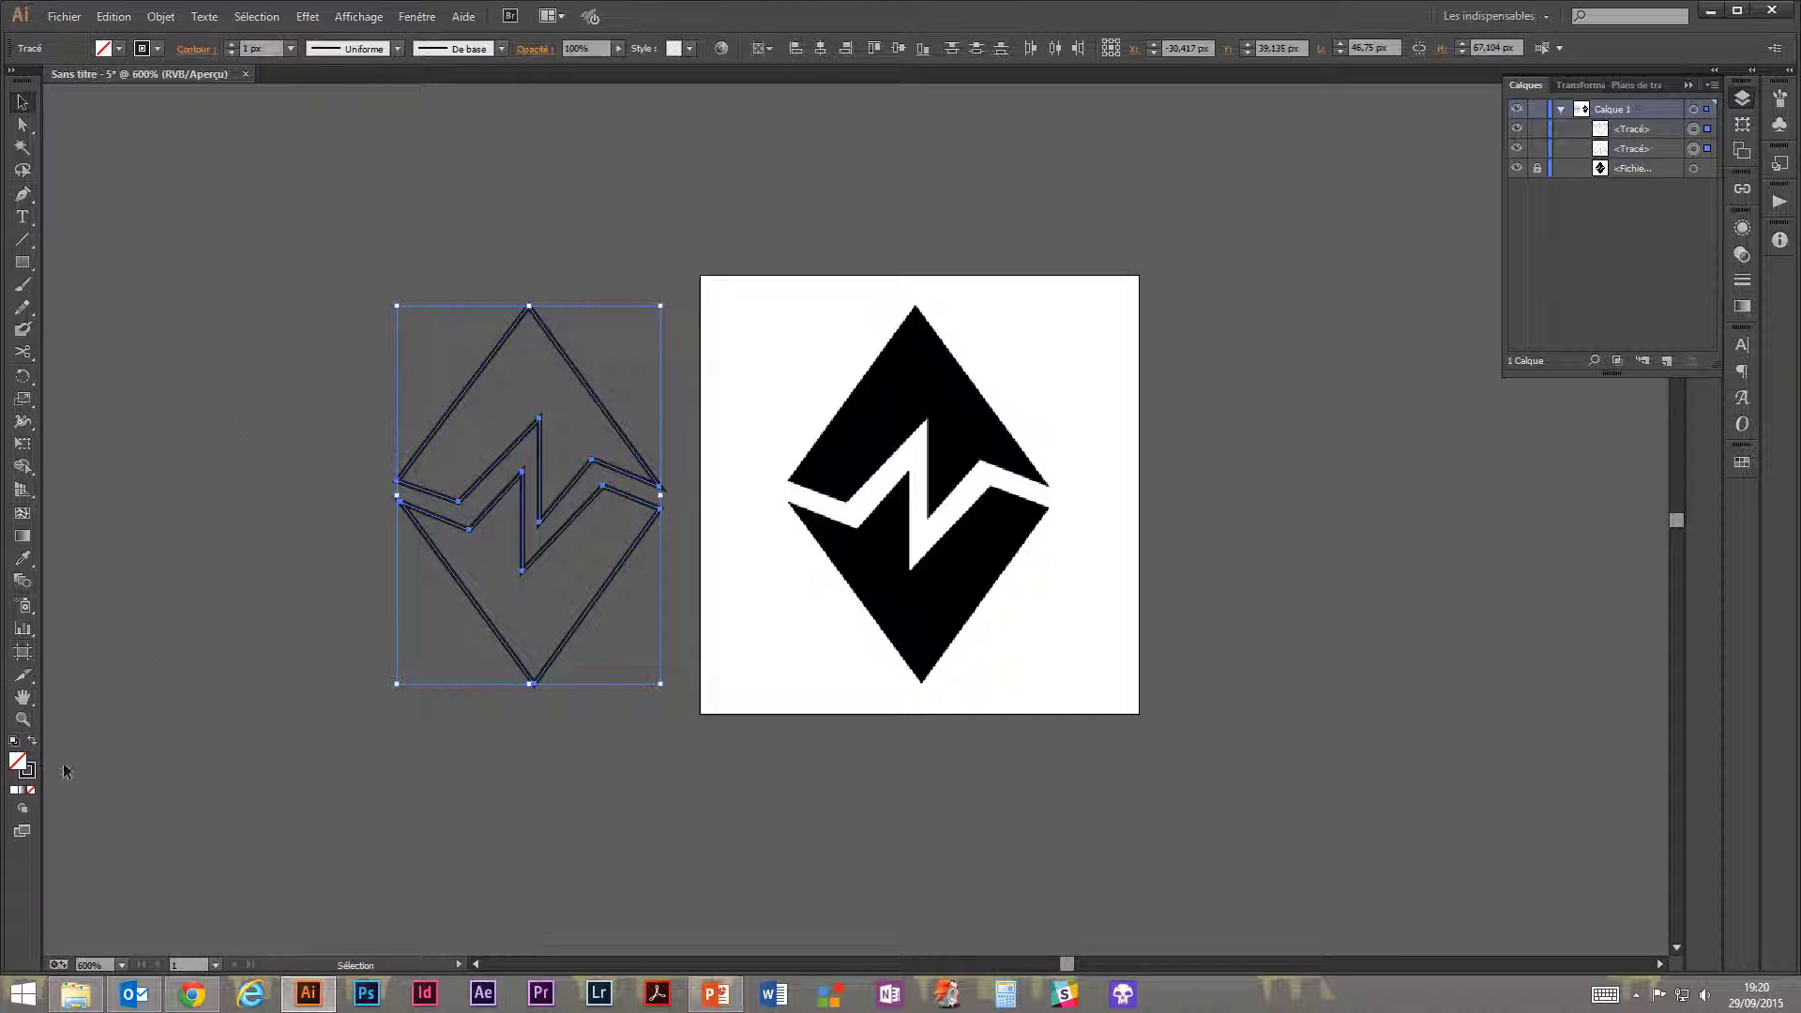
Inspect the fill colour of the black page outline in navigationBar_addFoil.svg and return to the logo document.
double_click(33, 775)
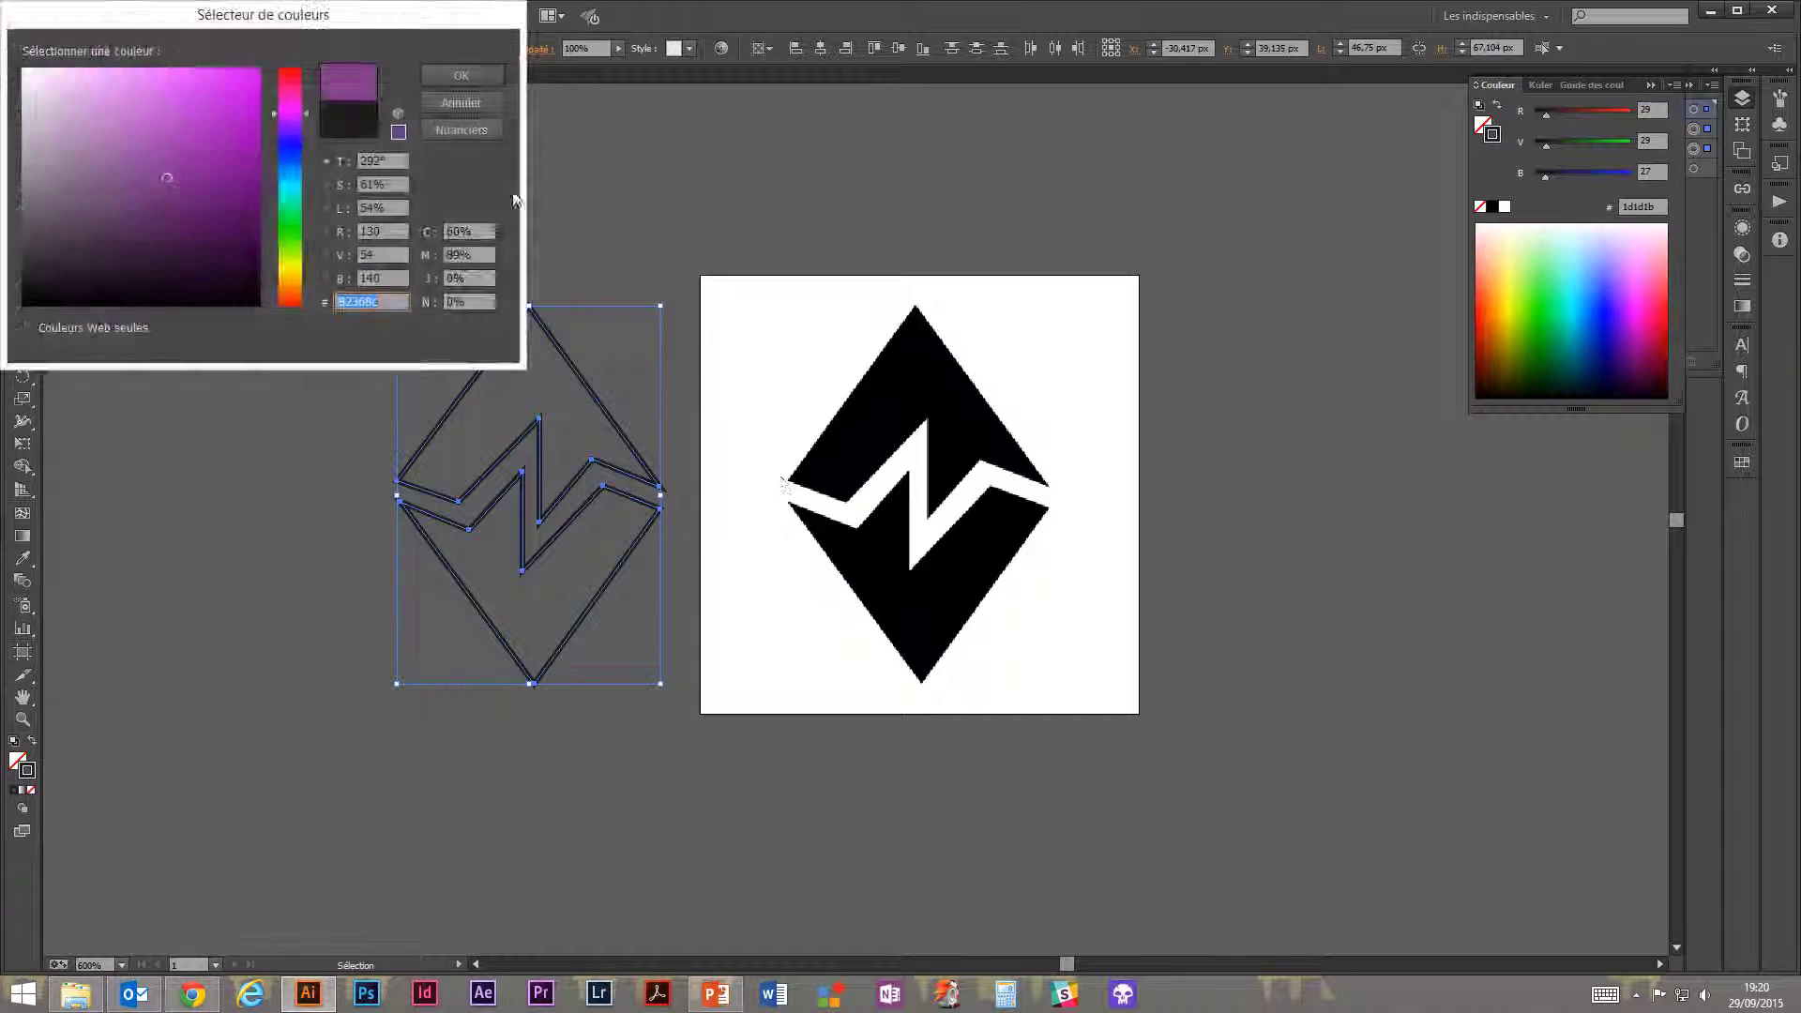
click(461, 103)
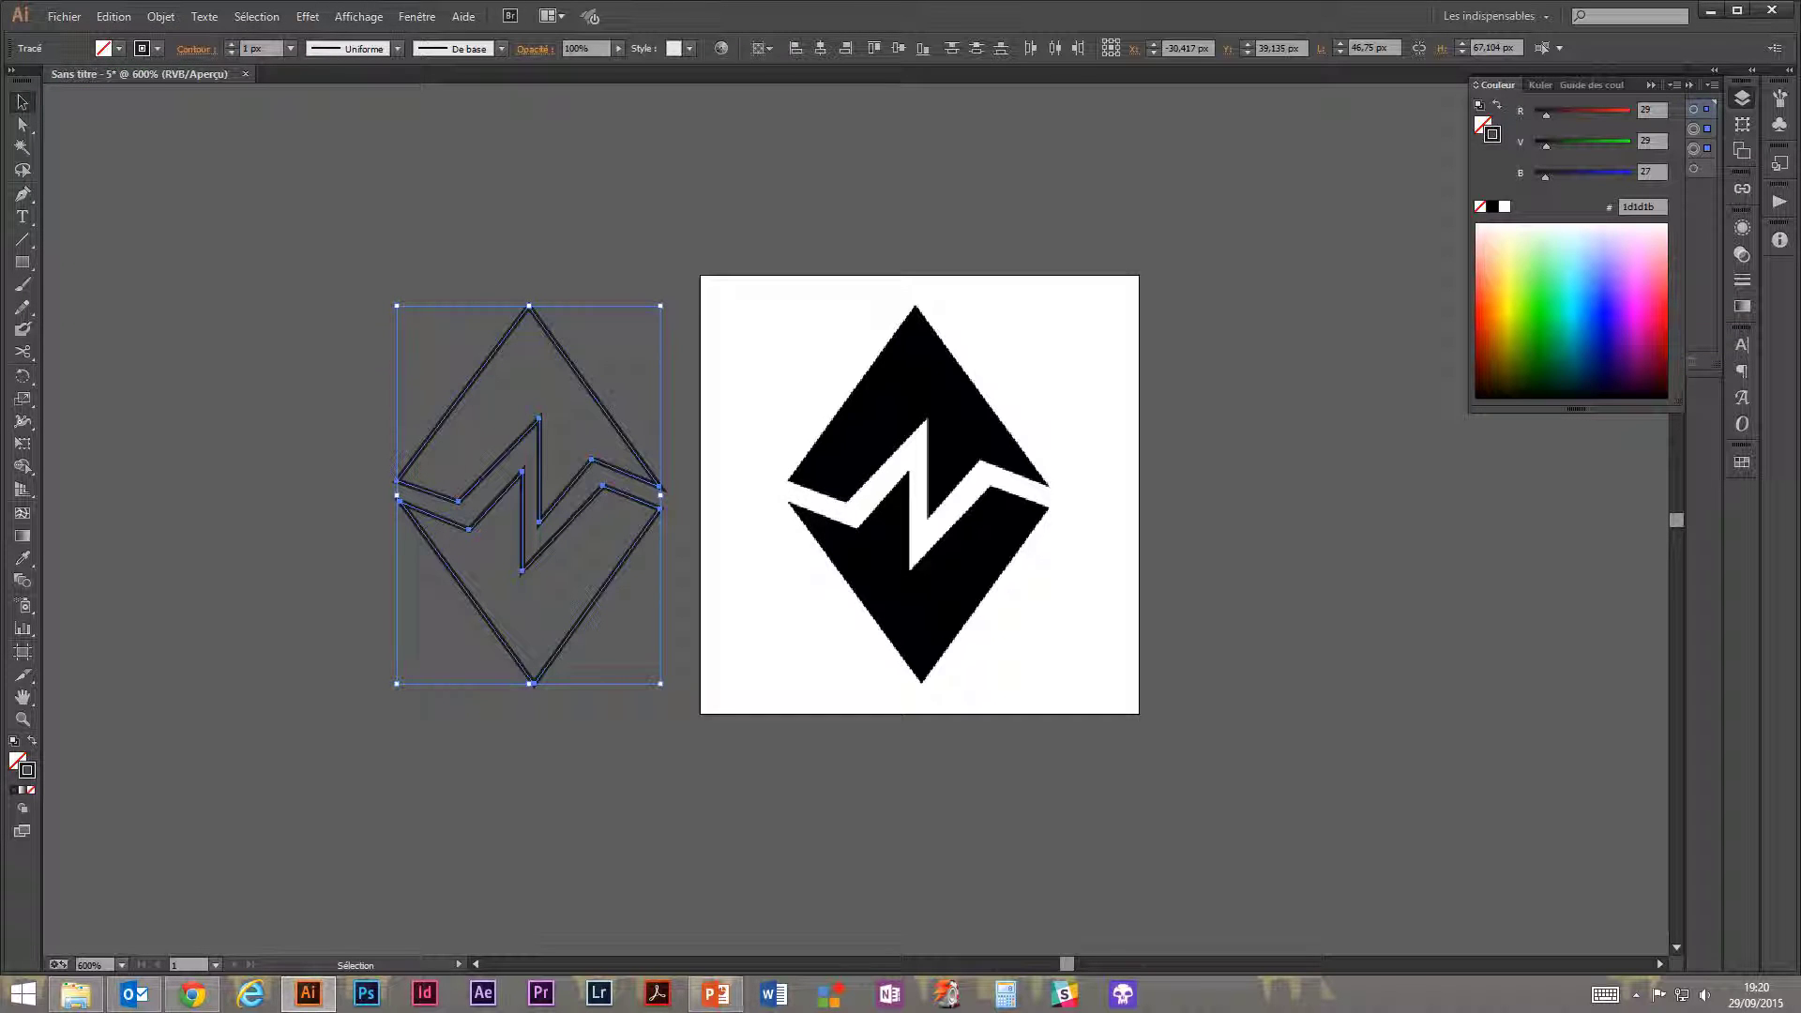
key(alt+Tab)
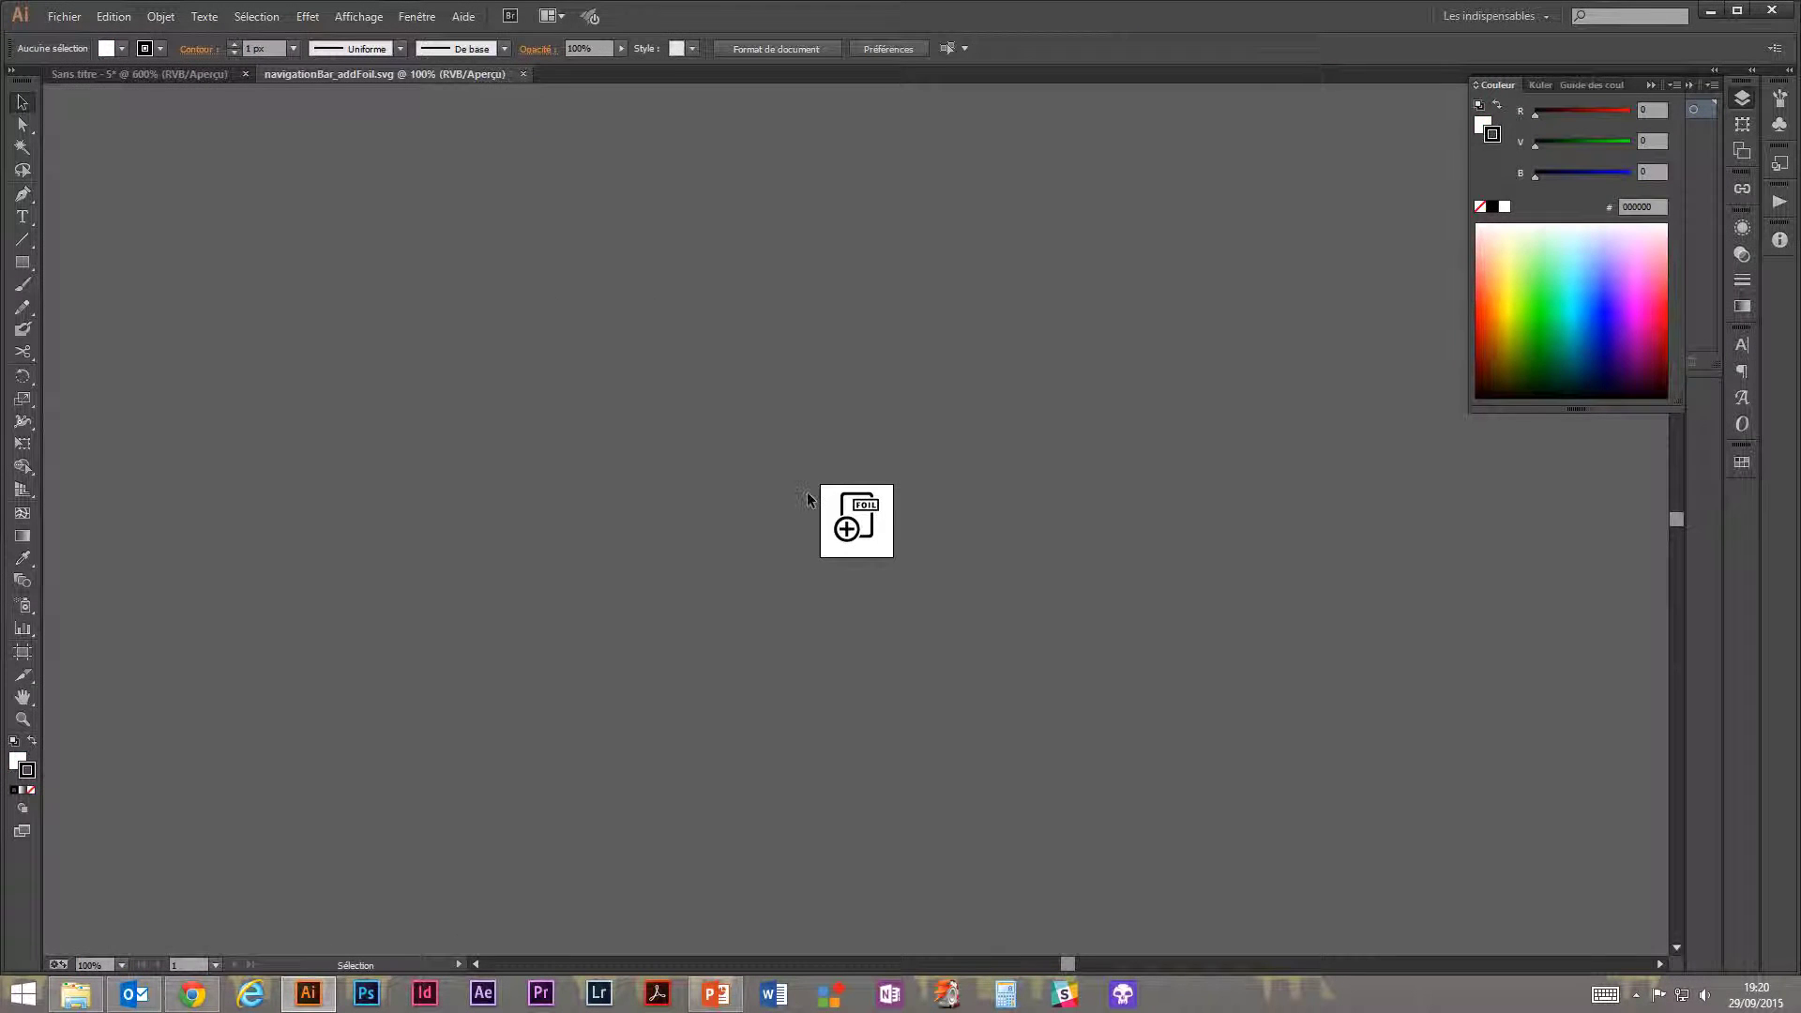
key(ctrl+0)
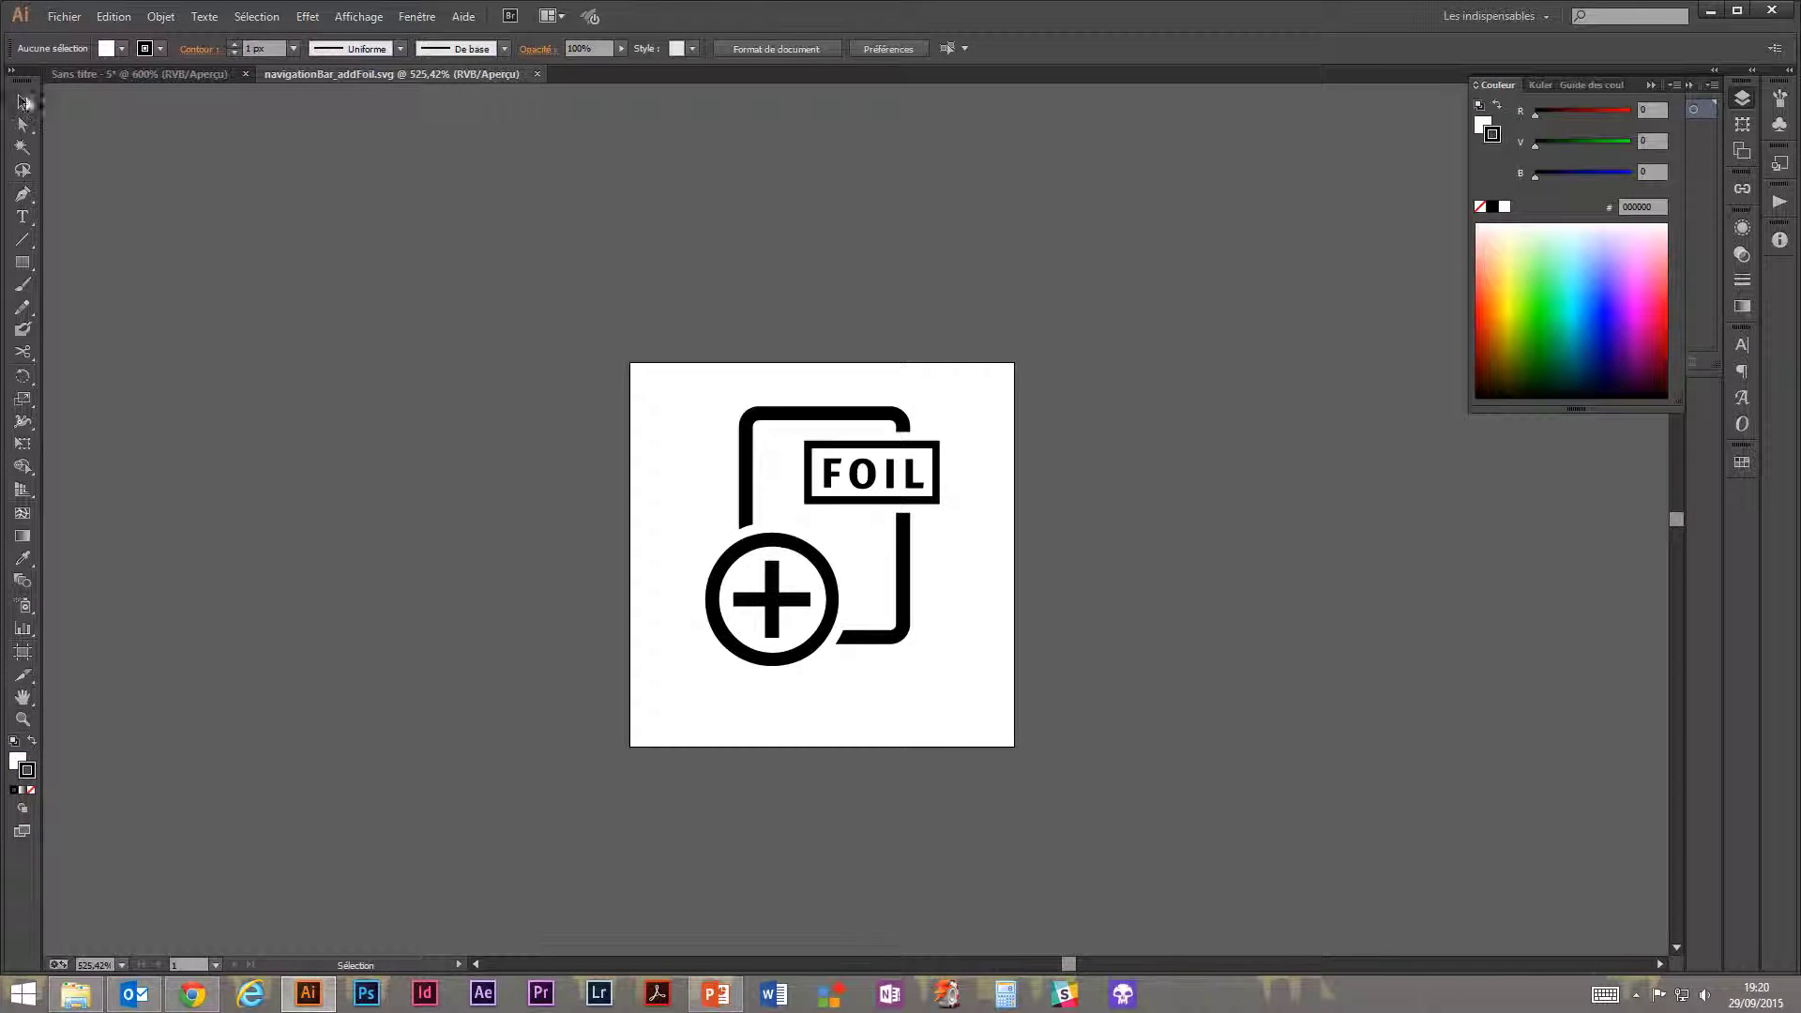
click(746, 471)
click(19, 762)
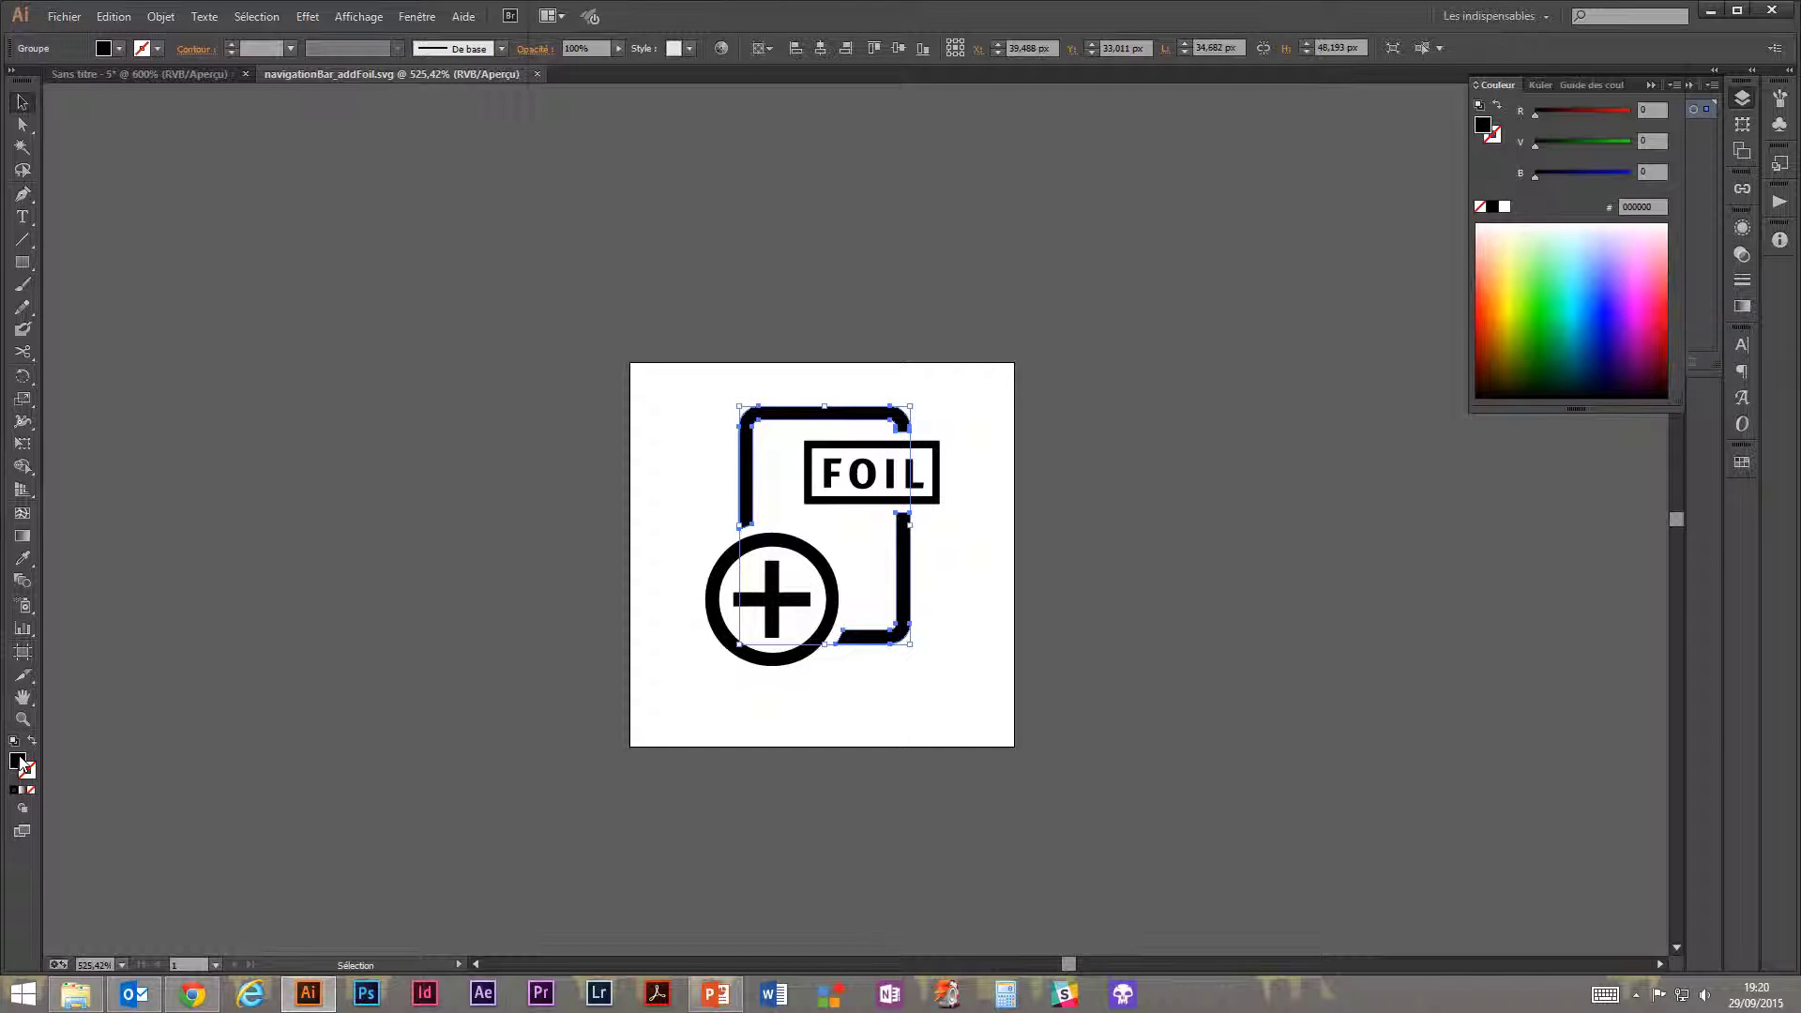
double_click(20, 764)
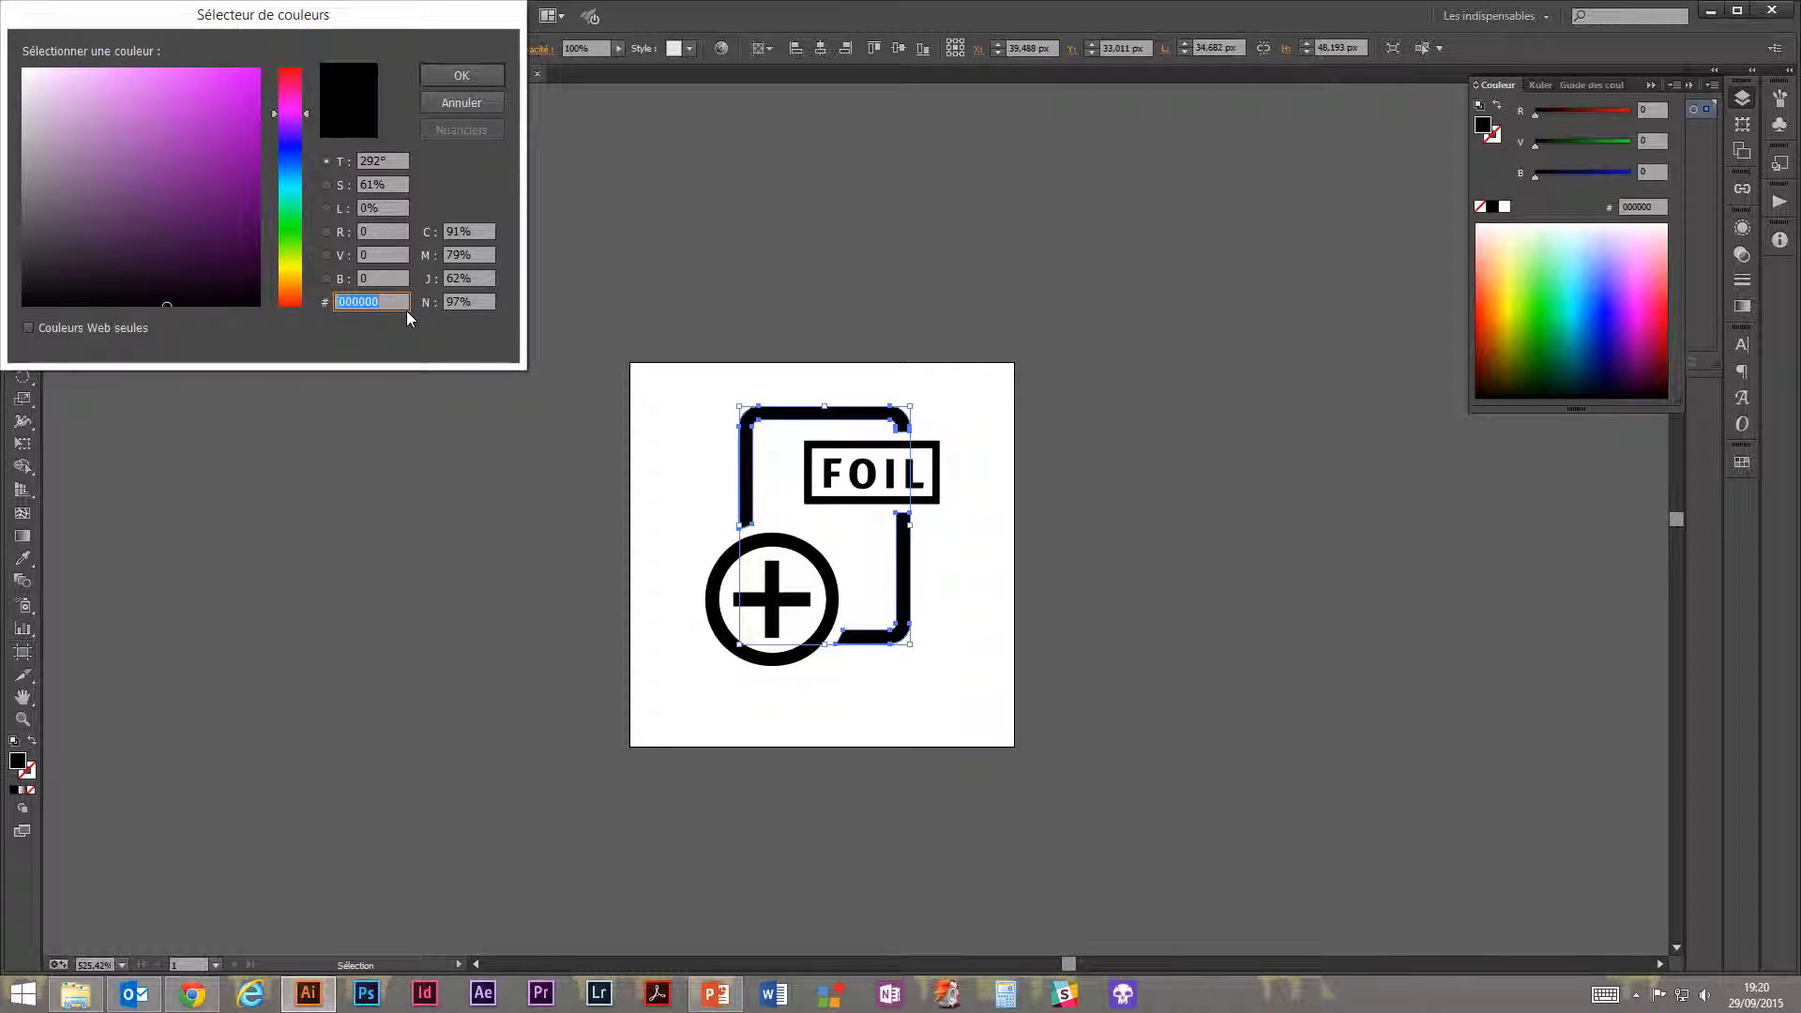
click(464, 105)
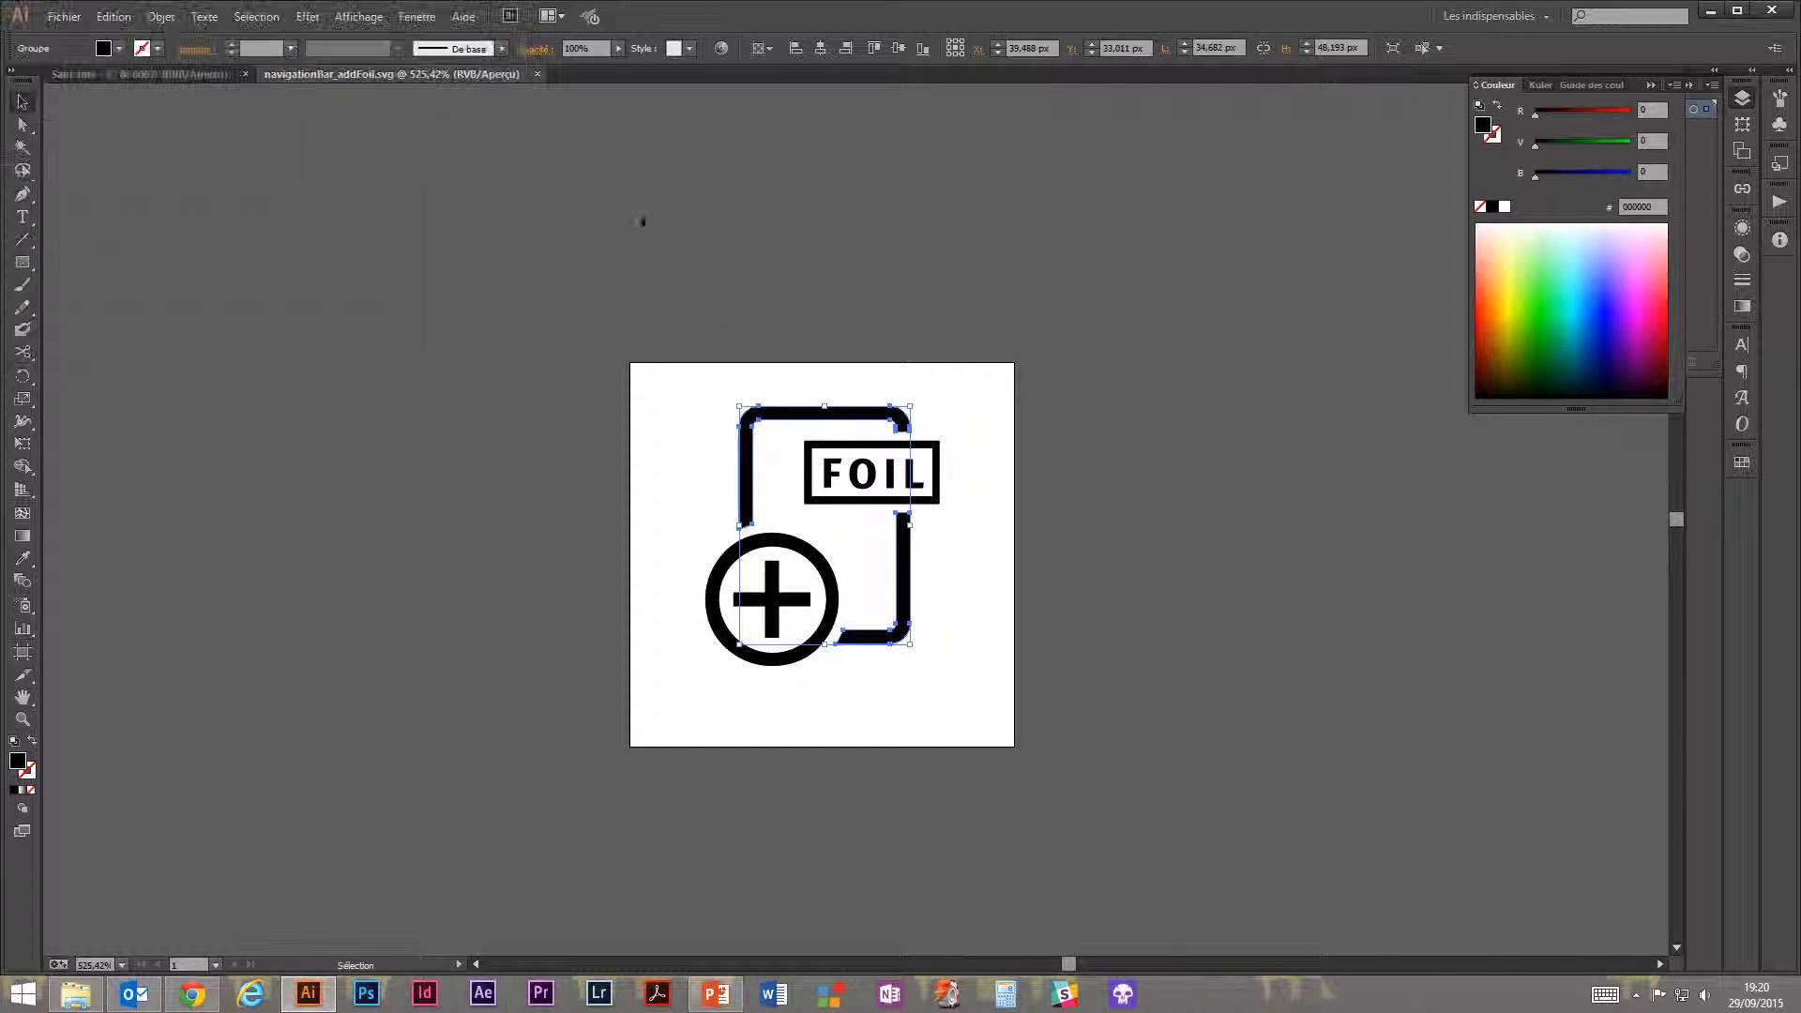
click(194, 75)
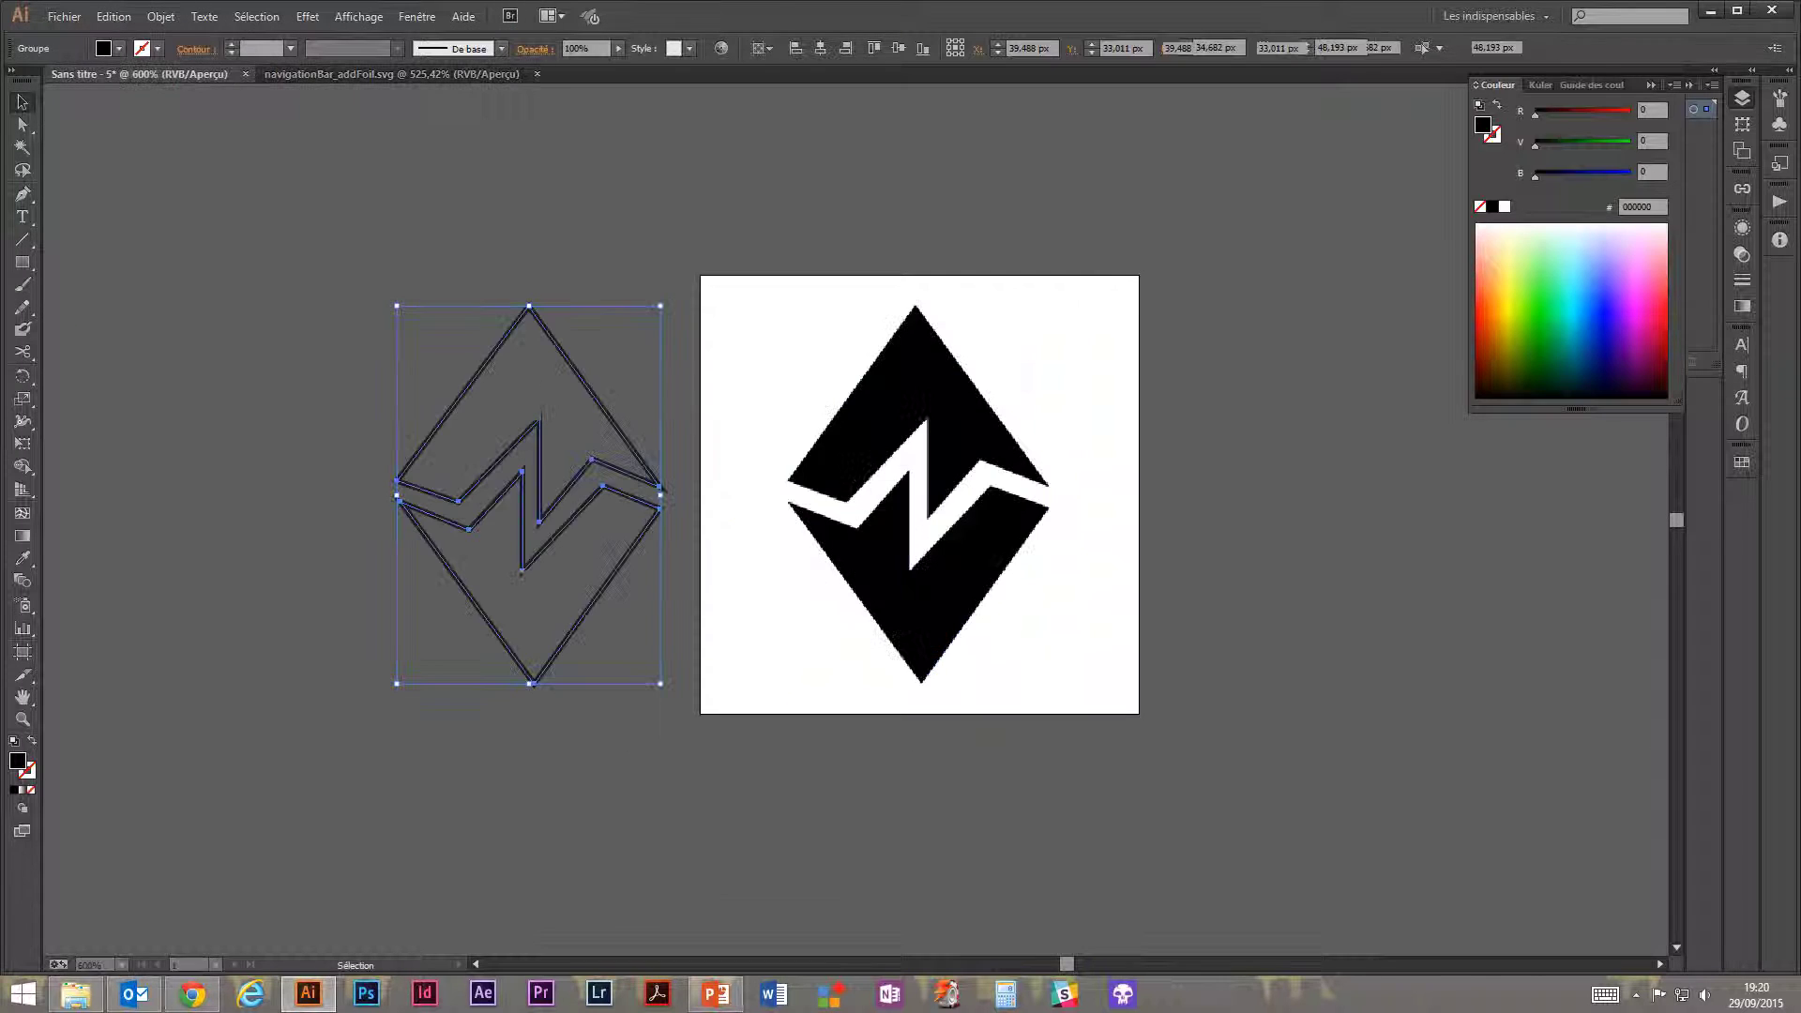
Set the stroke colour of both logo halves to #000000 and deselect them.
click(29, 775)
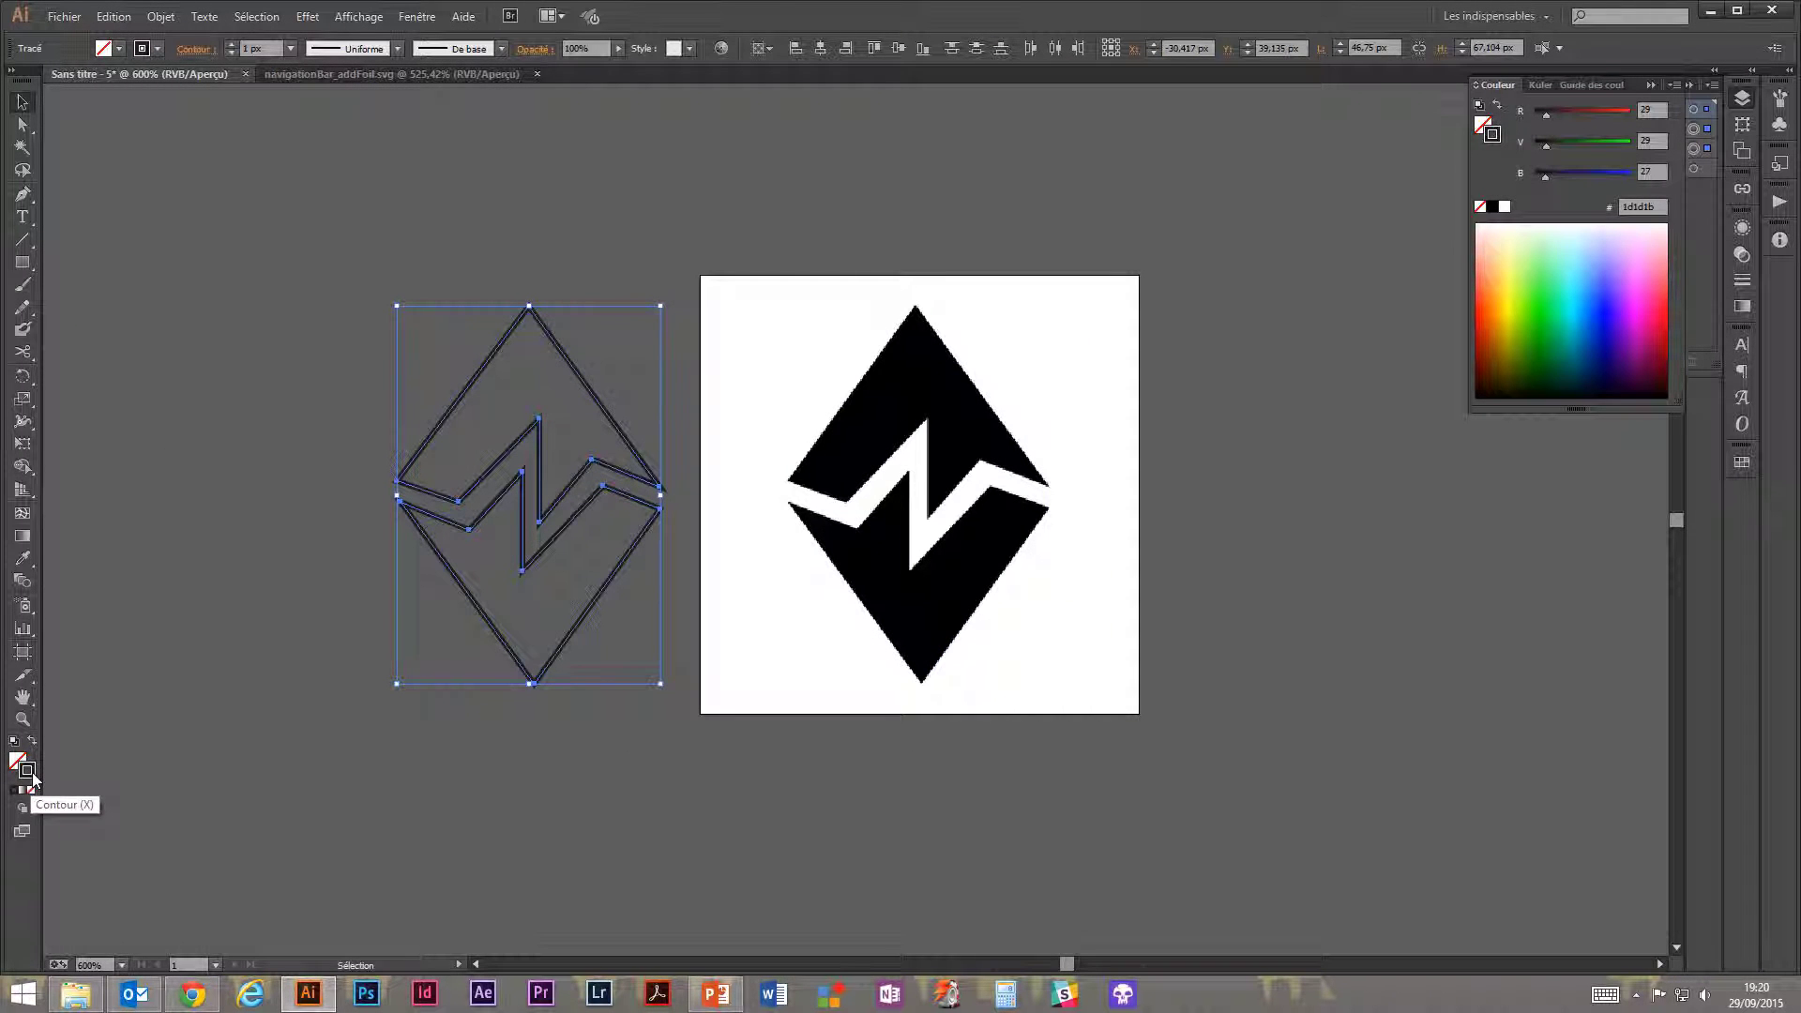
double_click(29, 775)
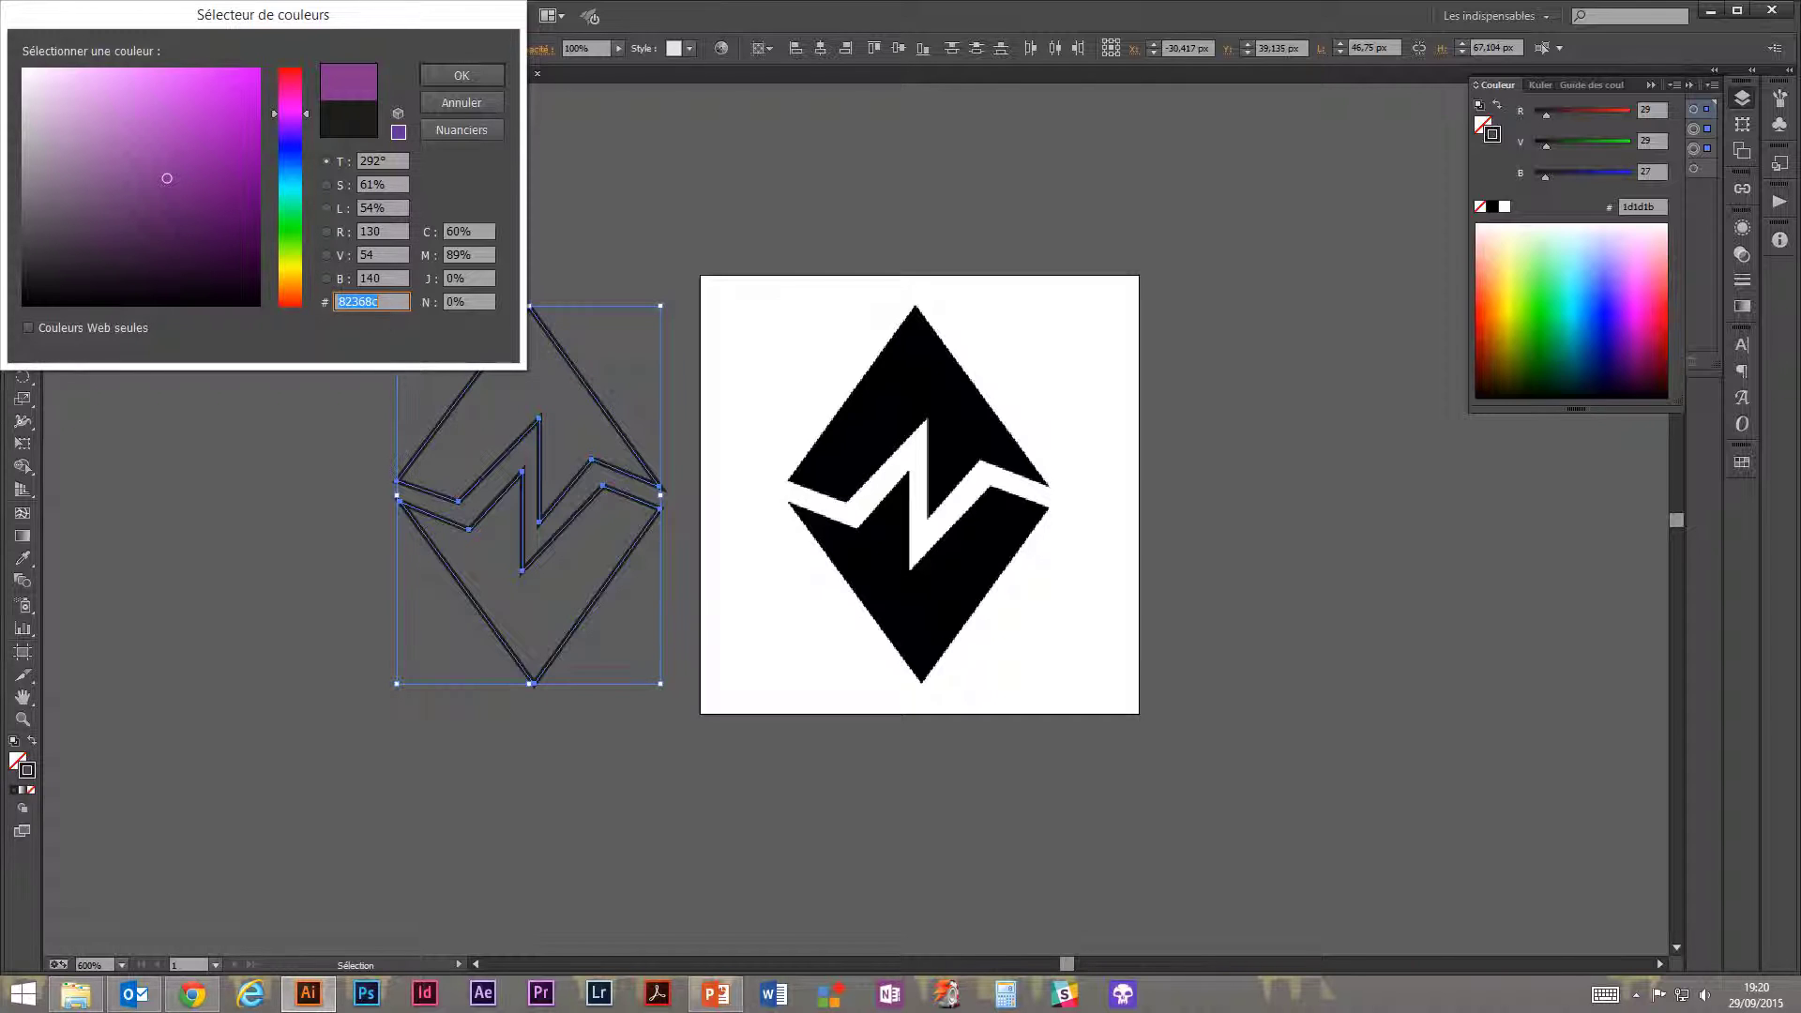
text(000000)
key(Return)
click(312, 300)
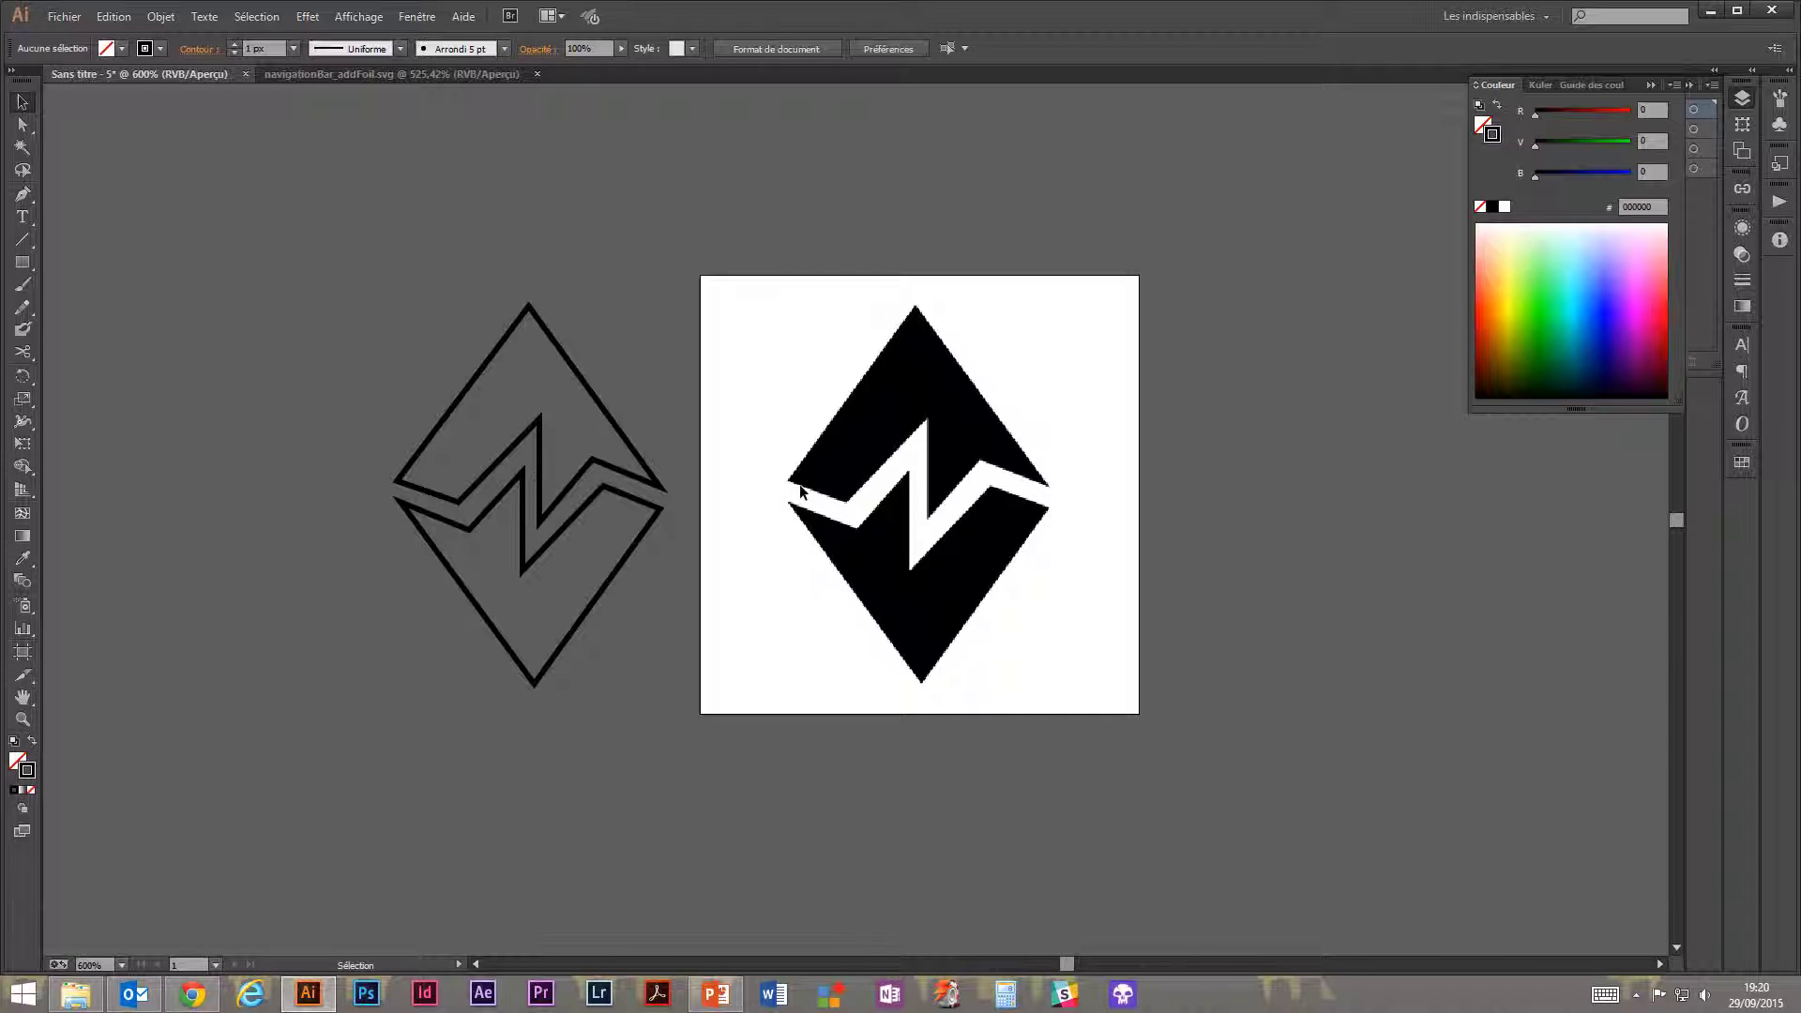
Hide the locked imported logo image beneath the two traced paths in the layer list.
click(1741, 98)
click(1741, 98)
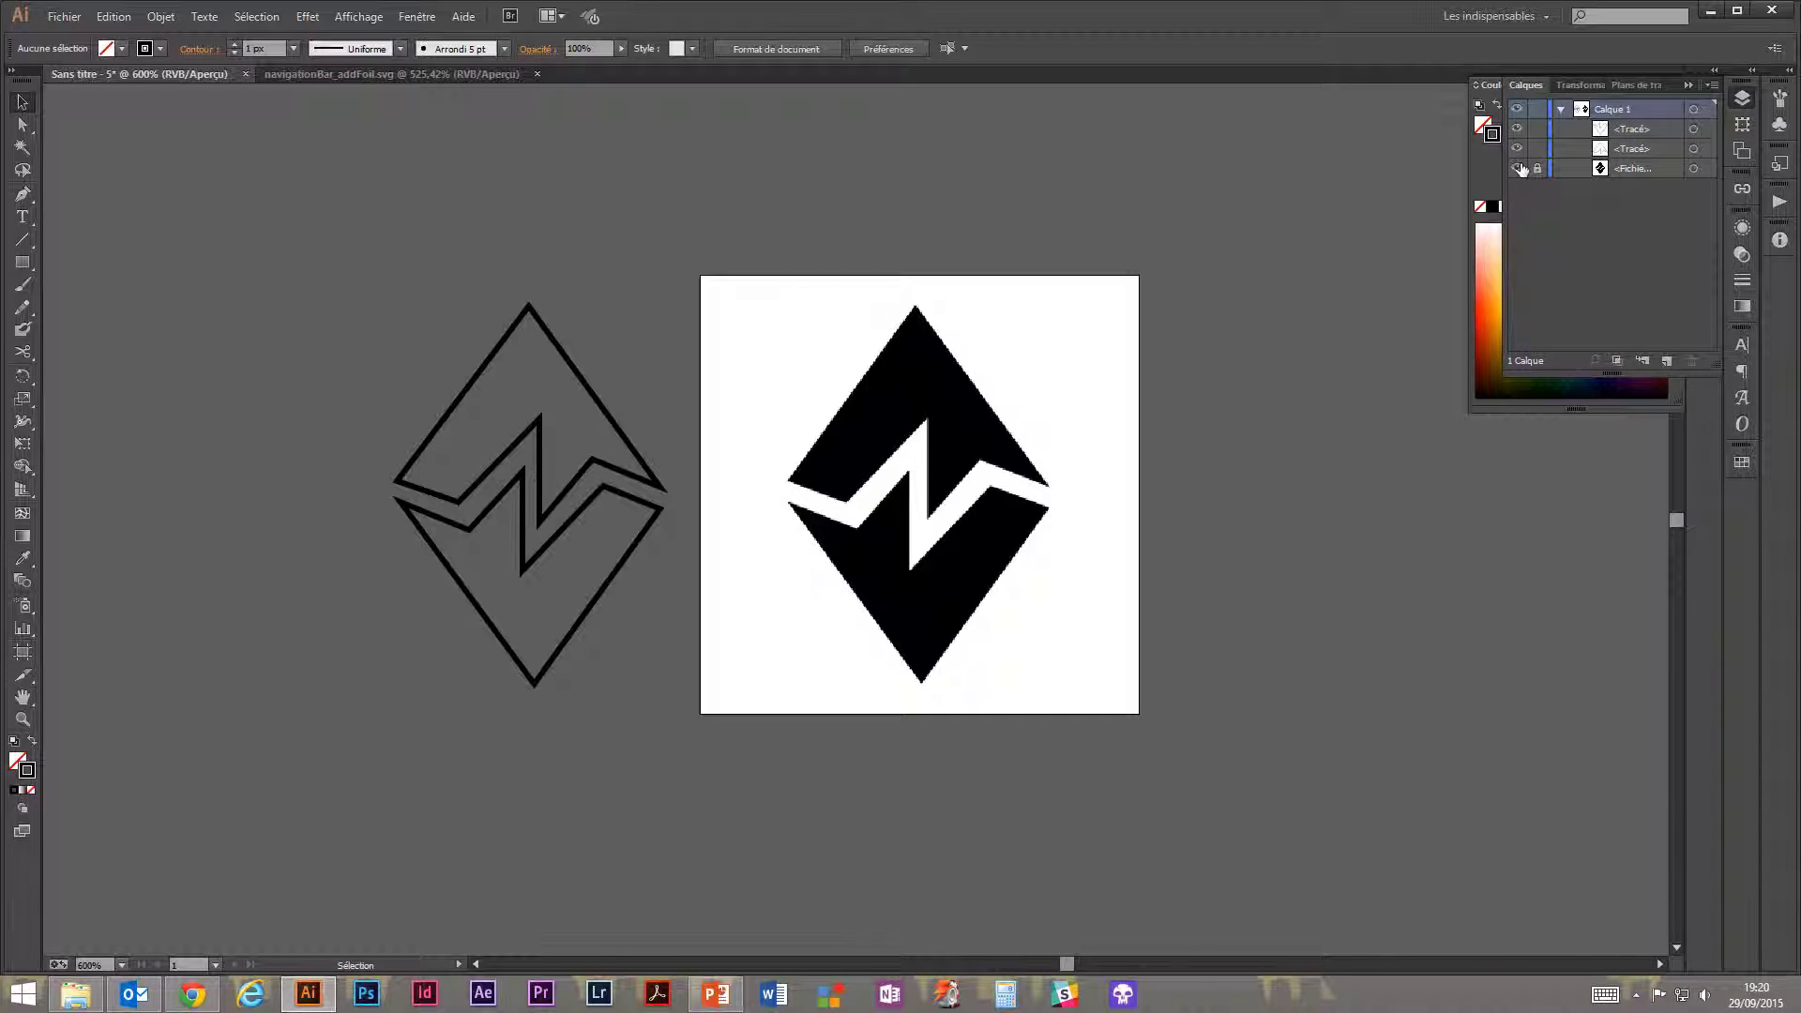
click(1519, 169)
click(1519, 169)
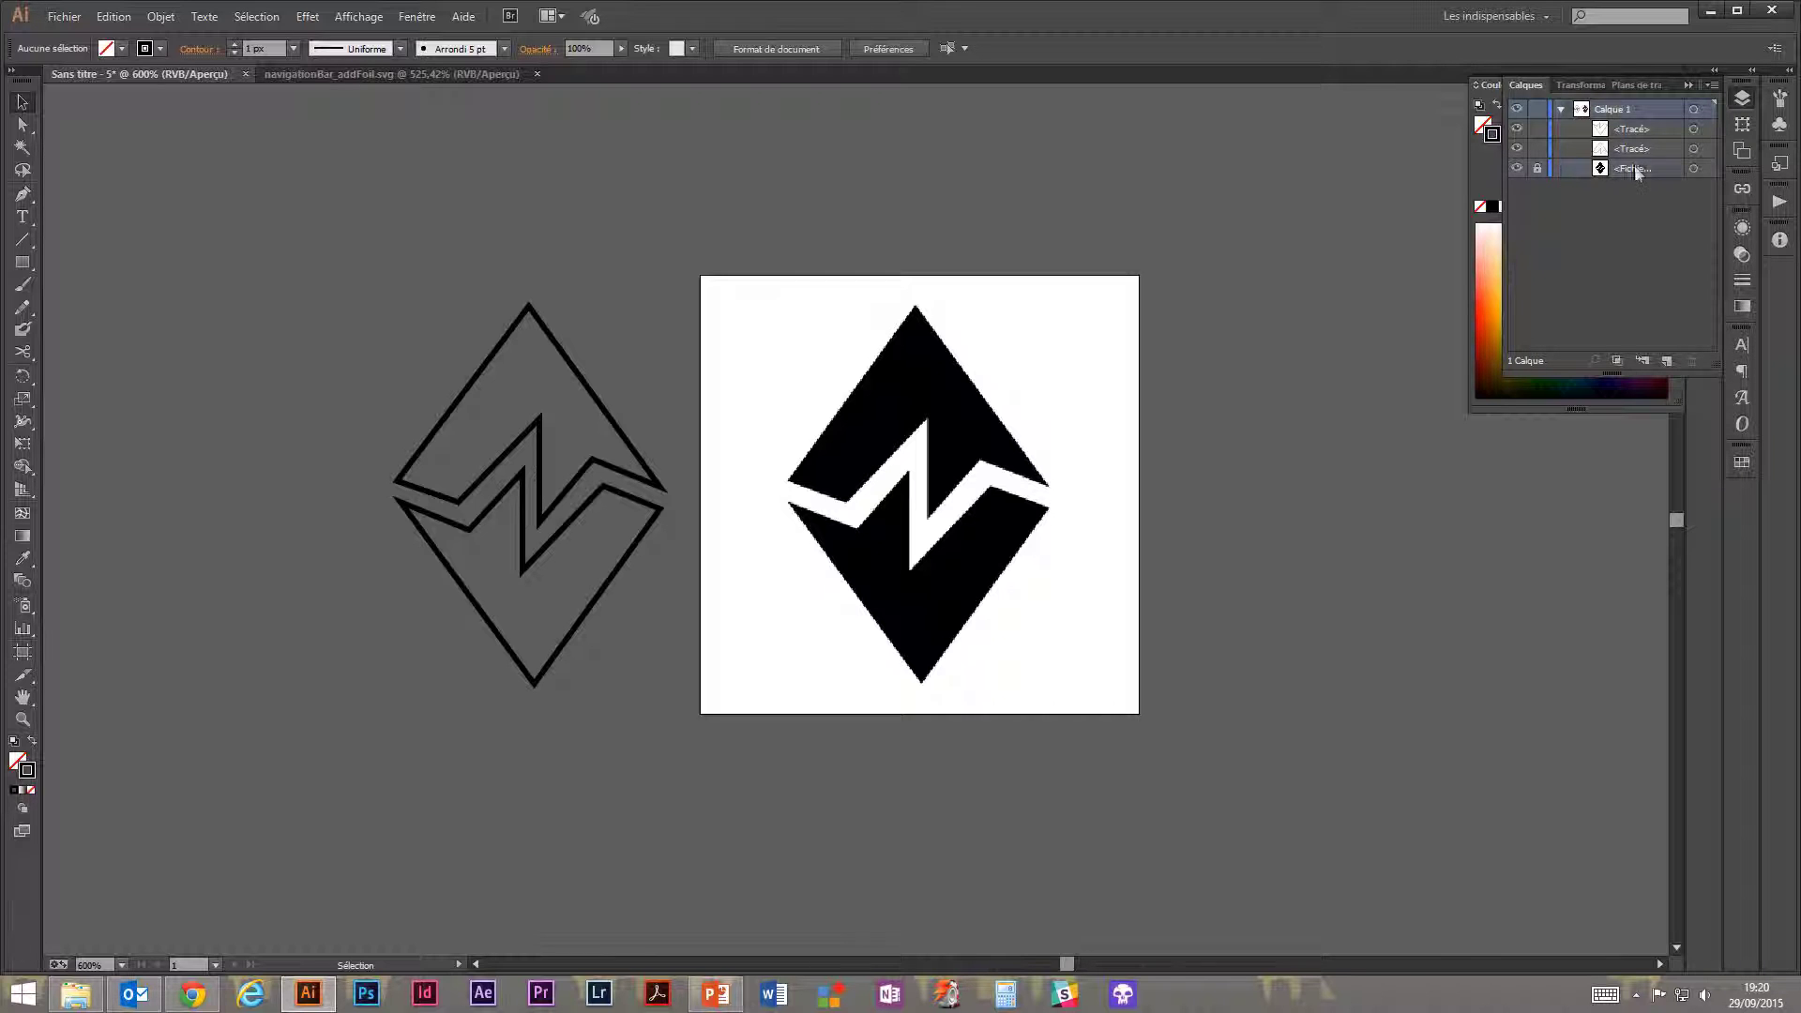
click(1517, 168)
Move both outlined halves together back onto the artboard, over the hidden image's position, and deselect them.
drag(359, 283, 640, 674)
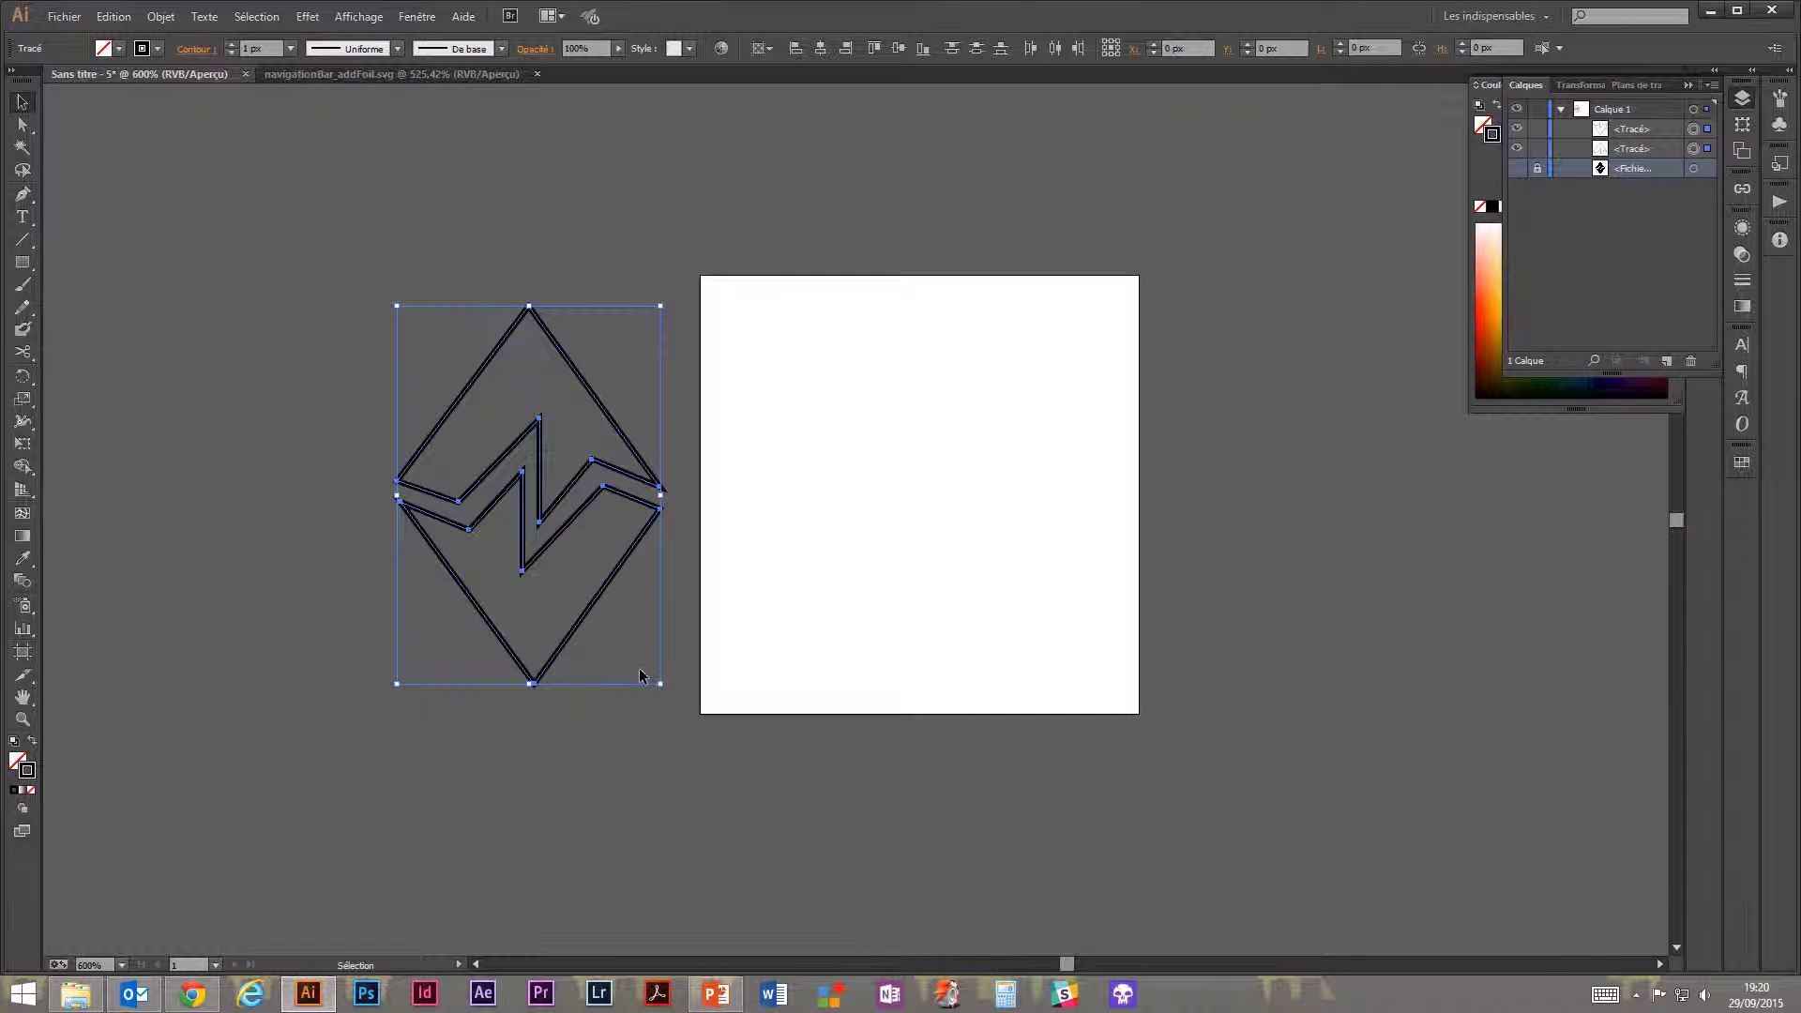
drag(733, 498, 967, 486)
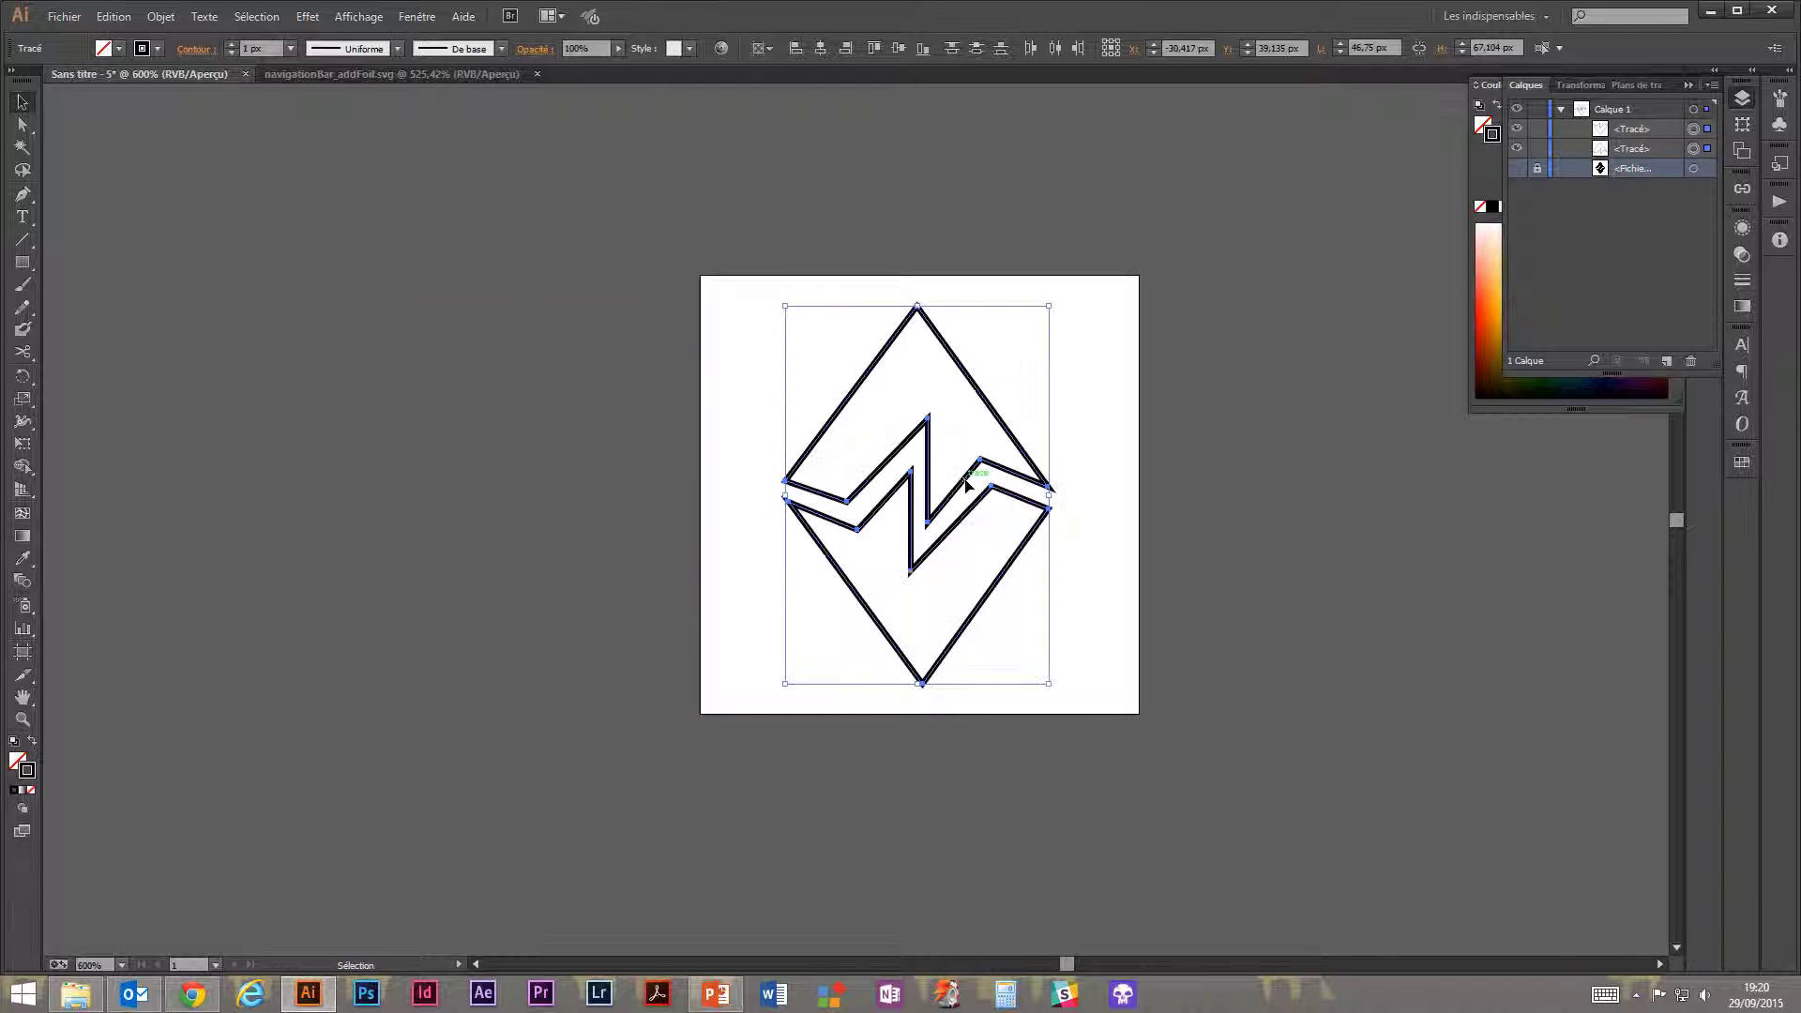
click(671, 385)
drag(672, 386, 553, 405)
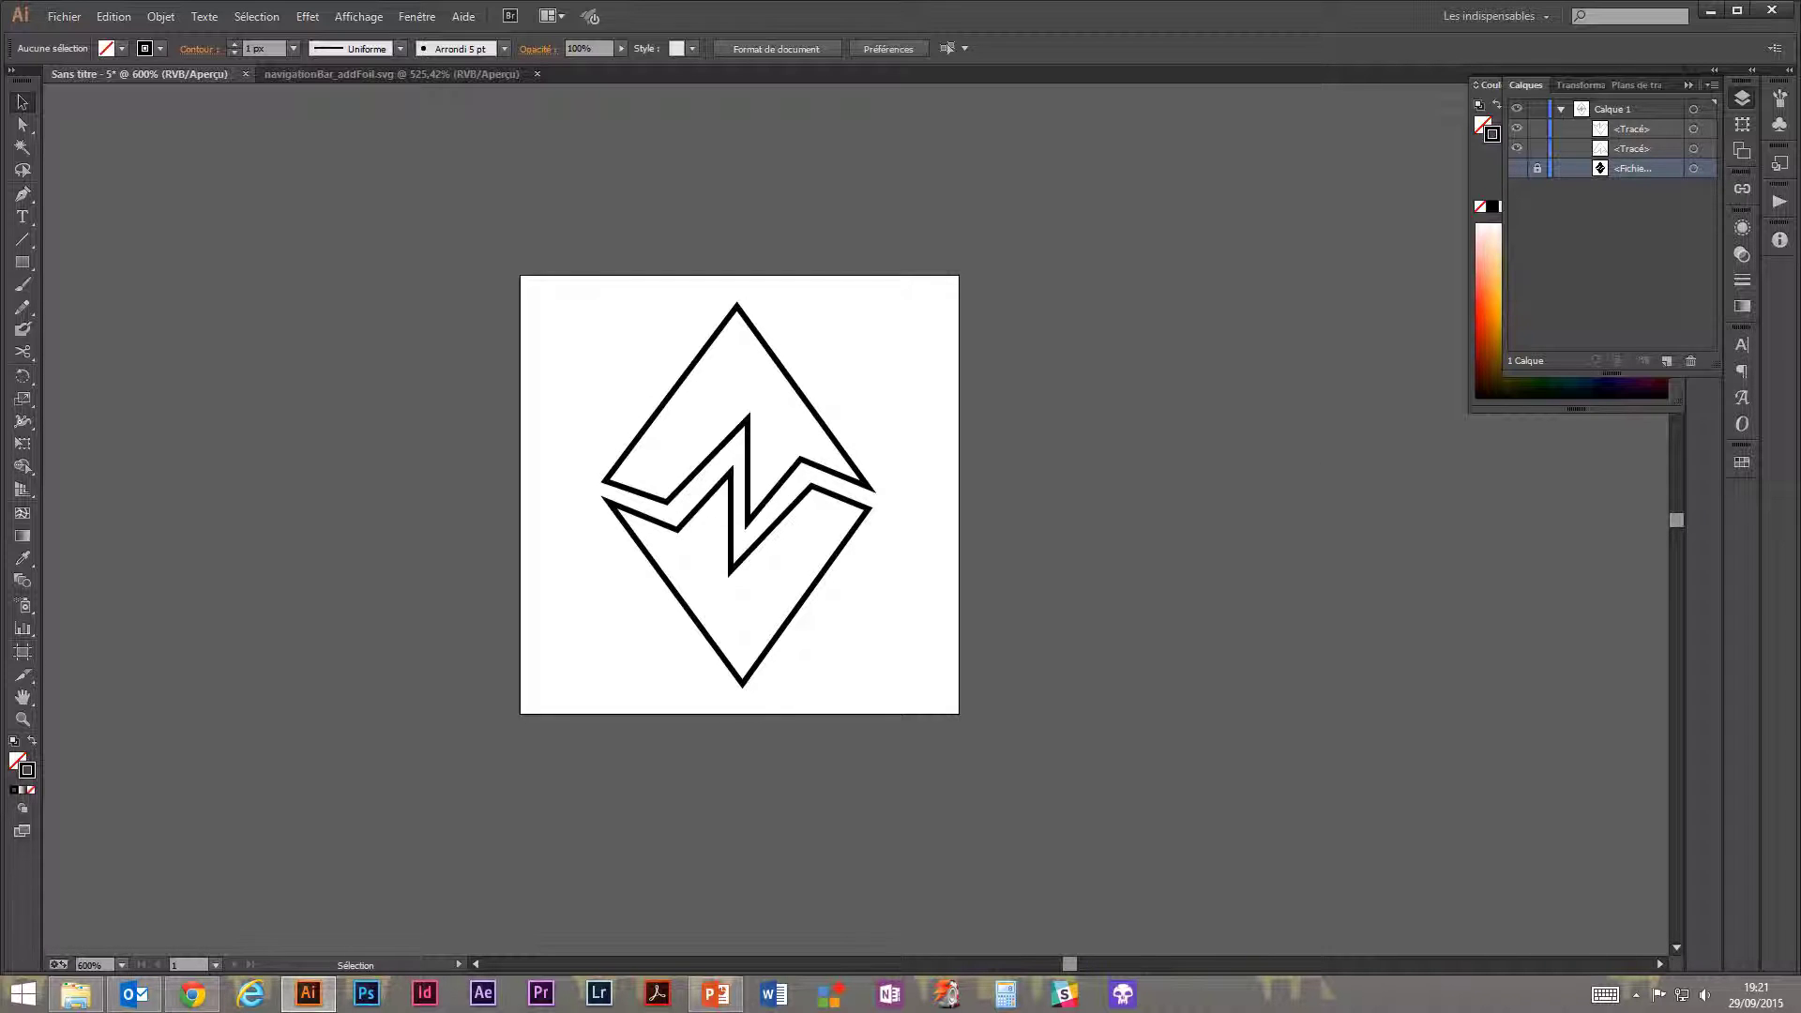
key(alt+Tab)
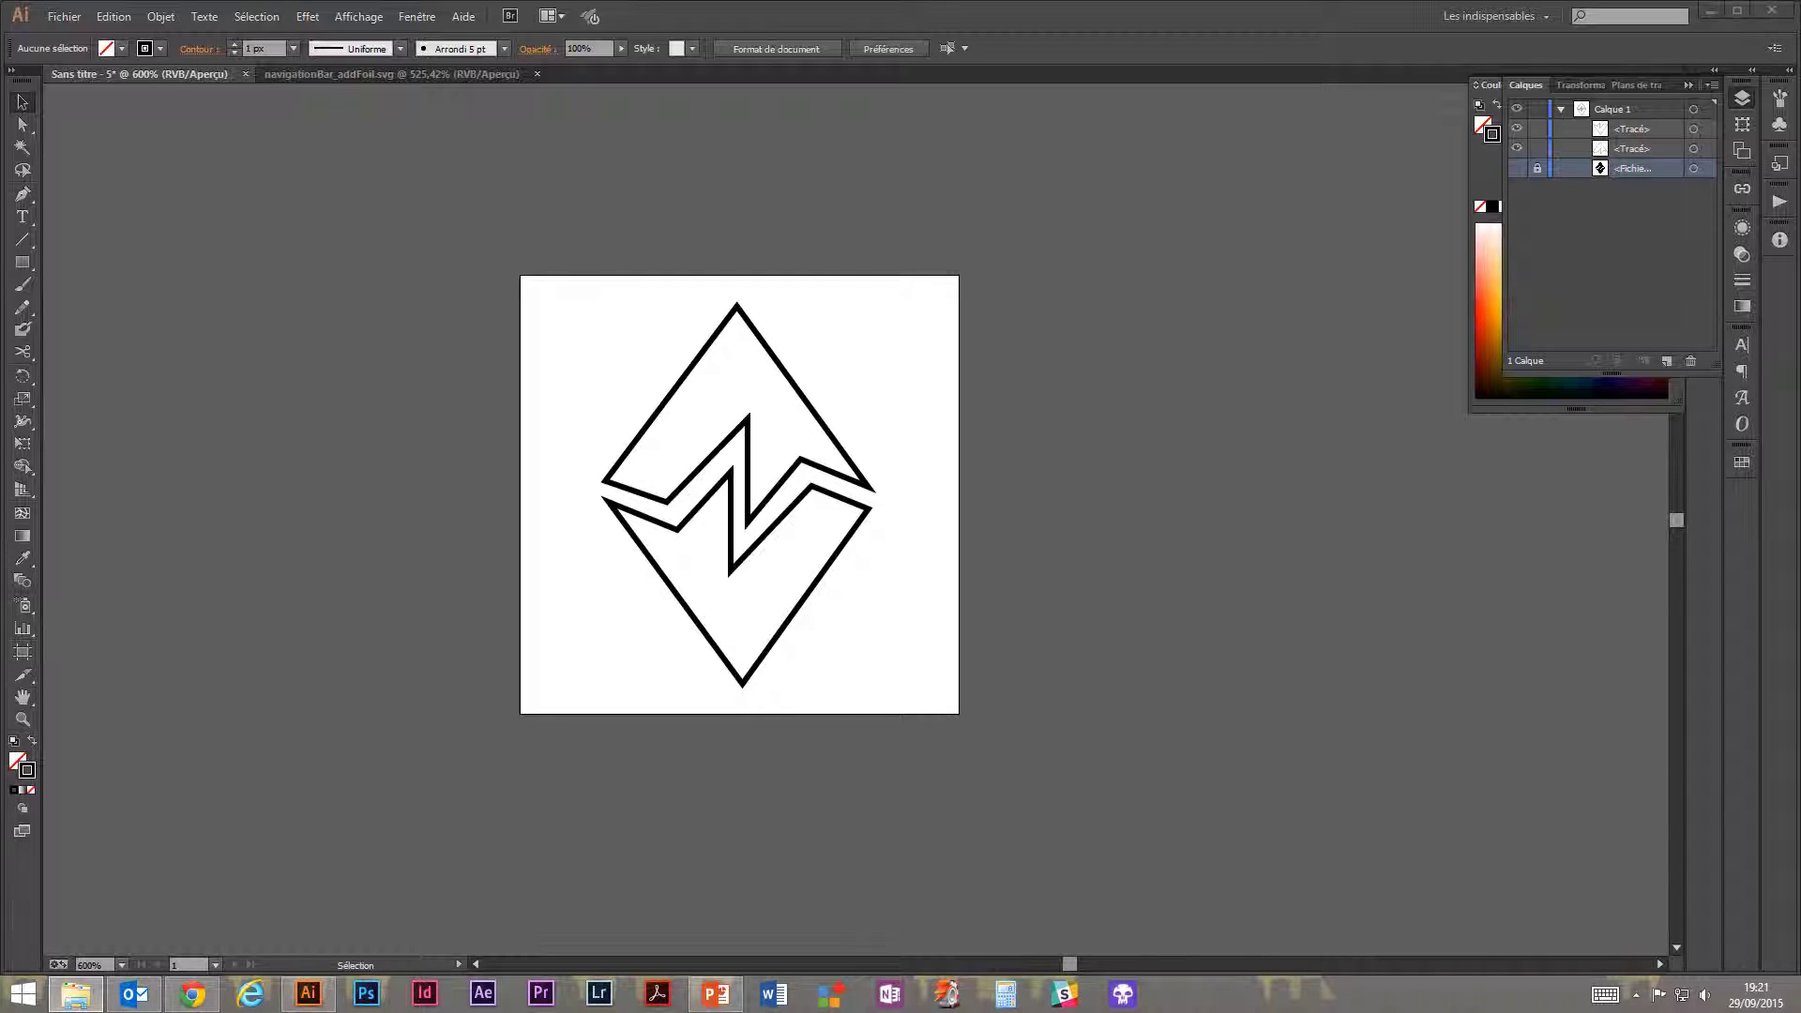
key(alt+Tab)
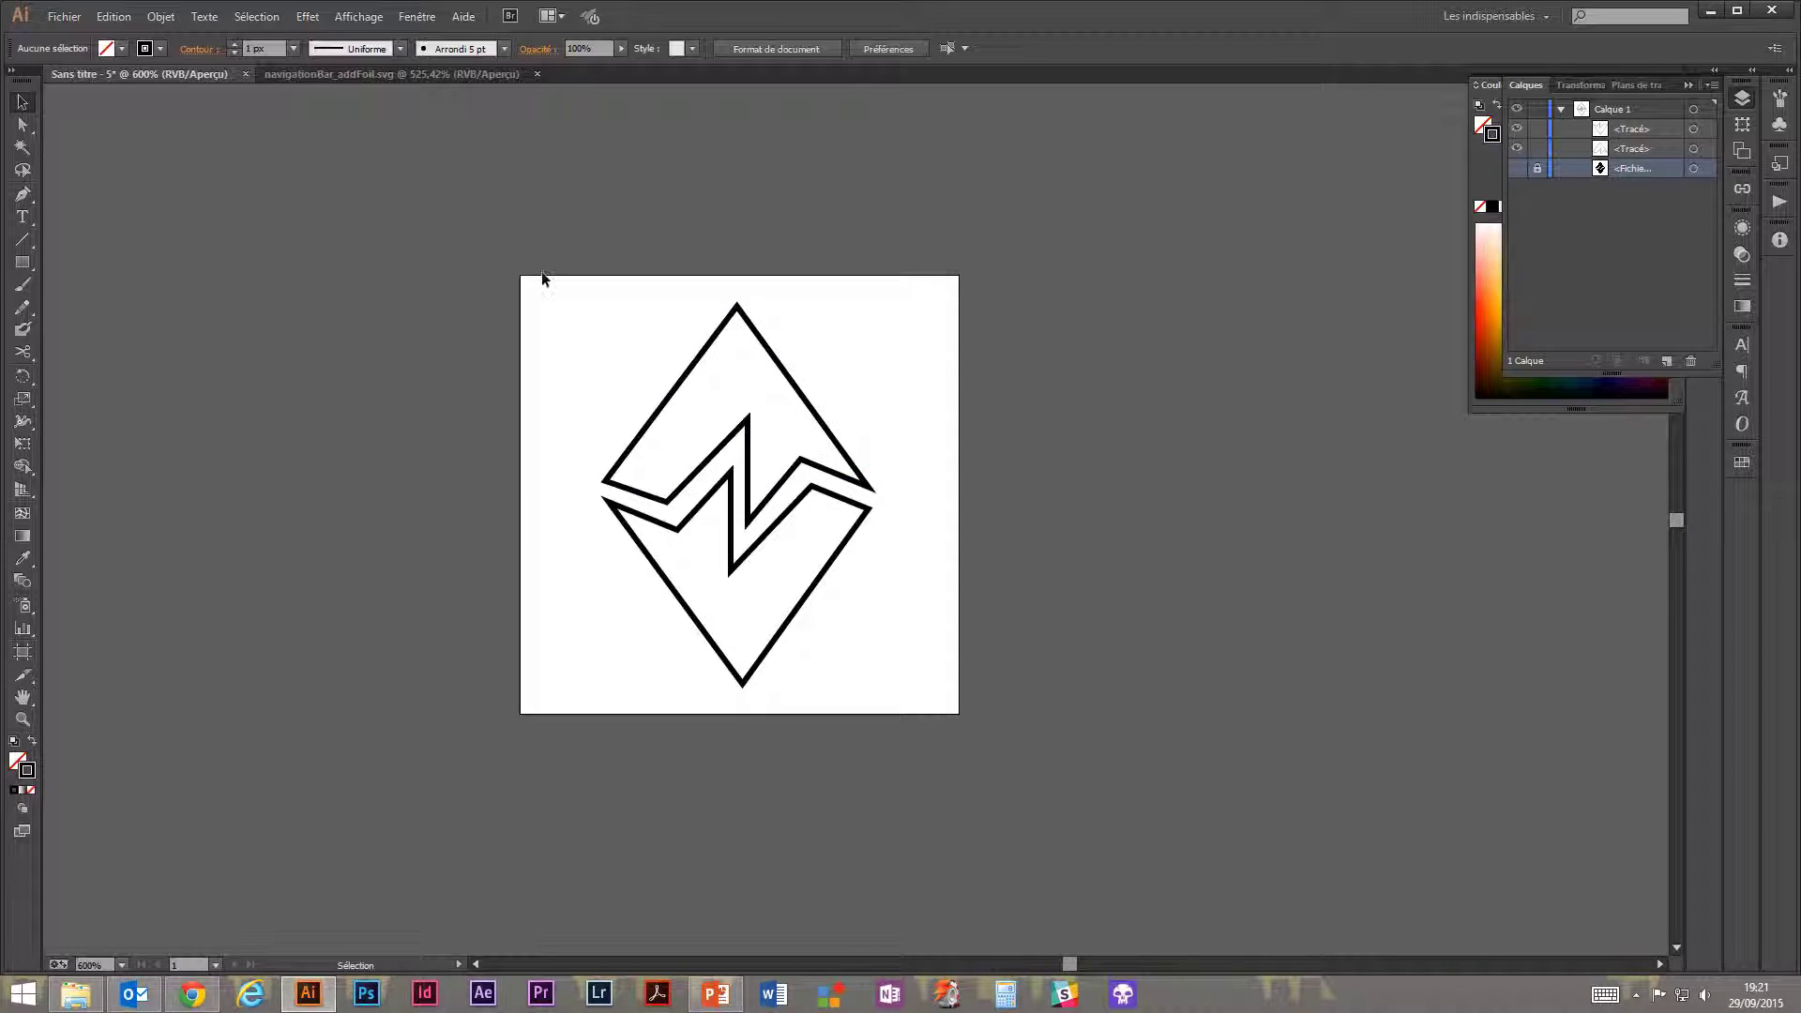
key(alt+Tab)
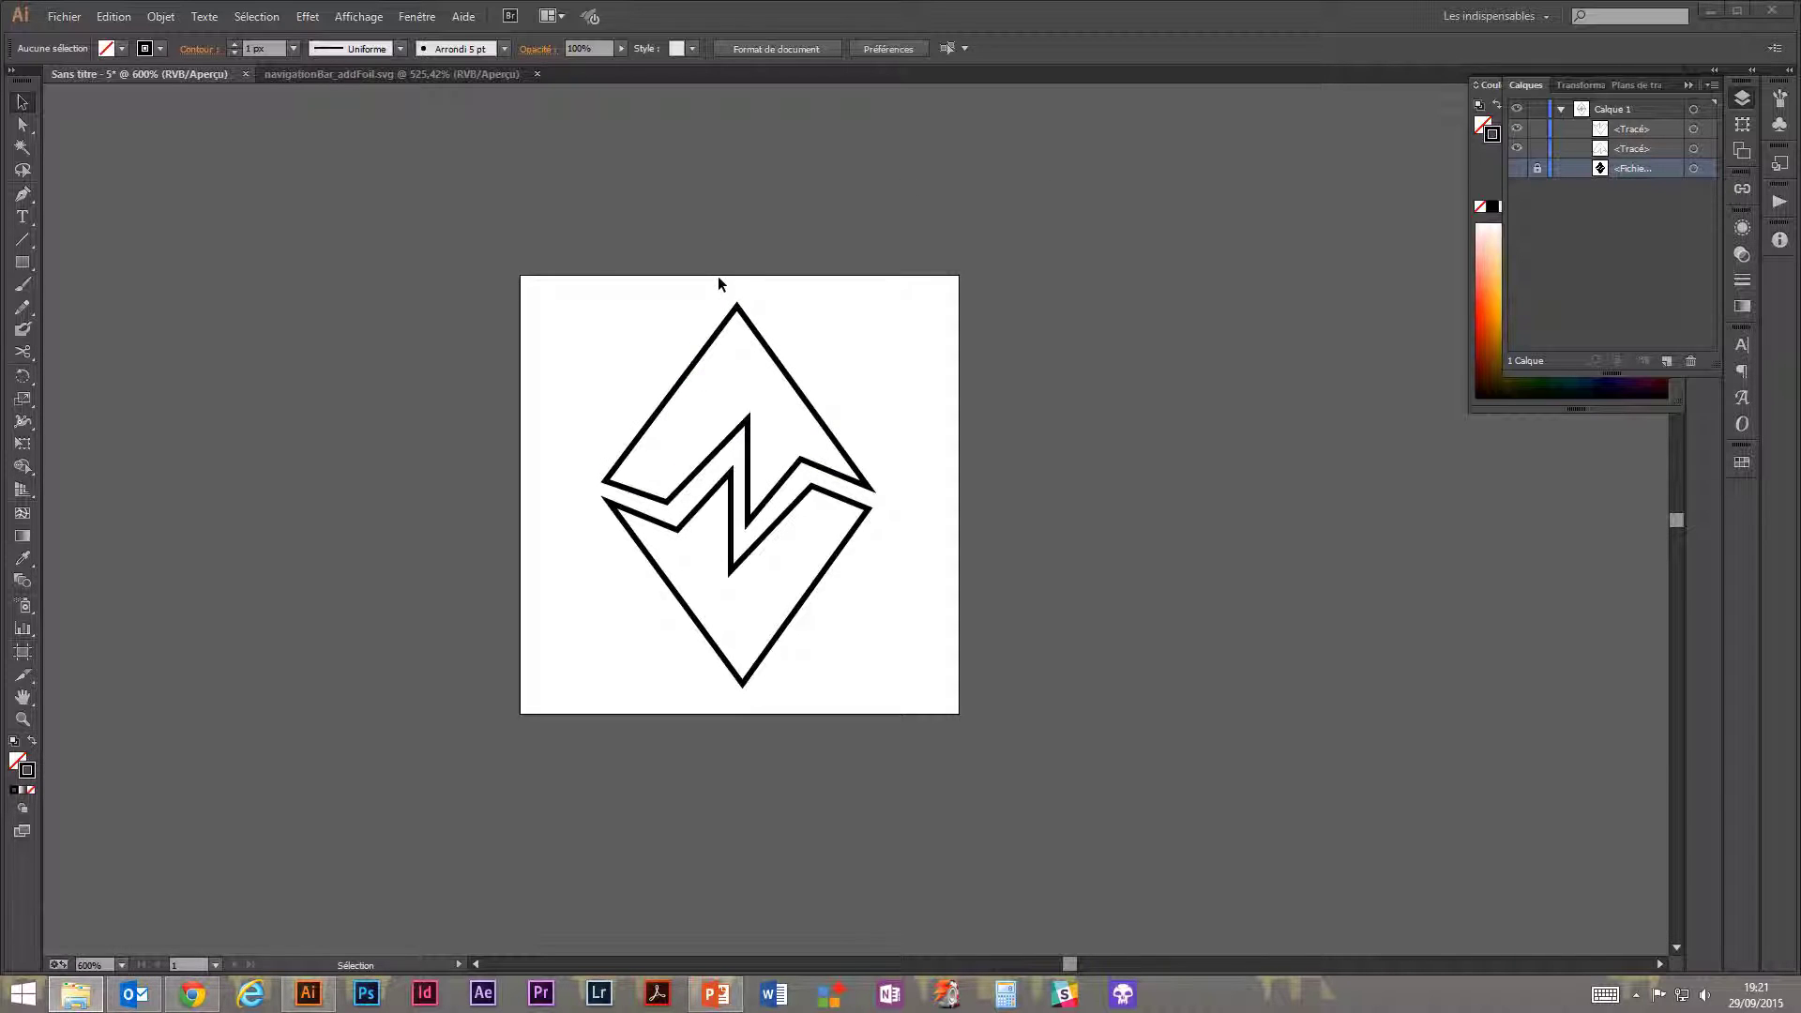
click(518, 254)
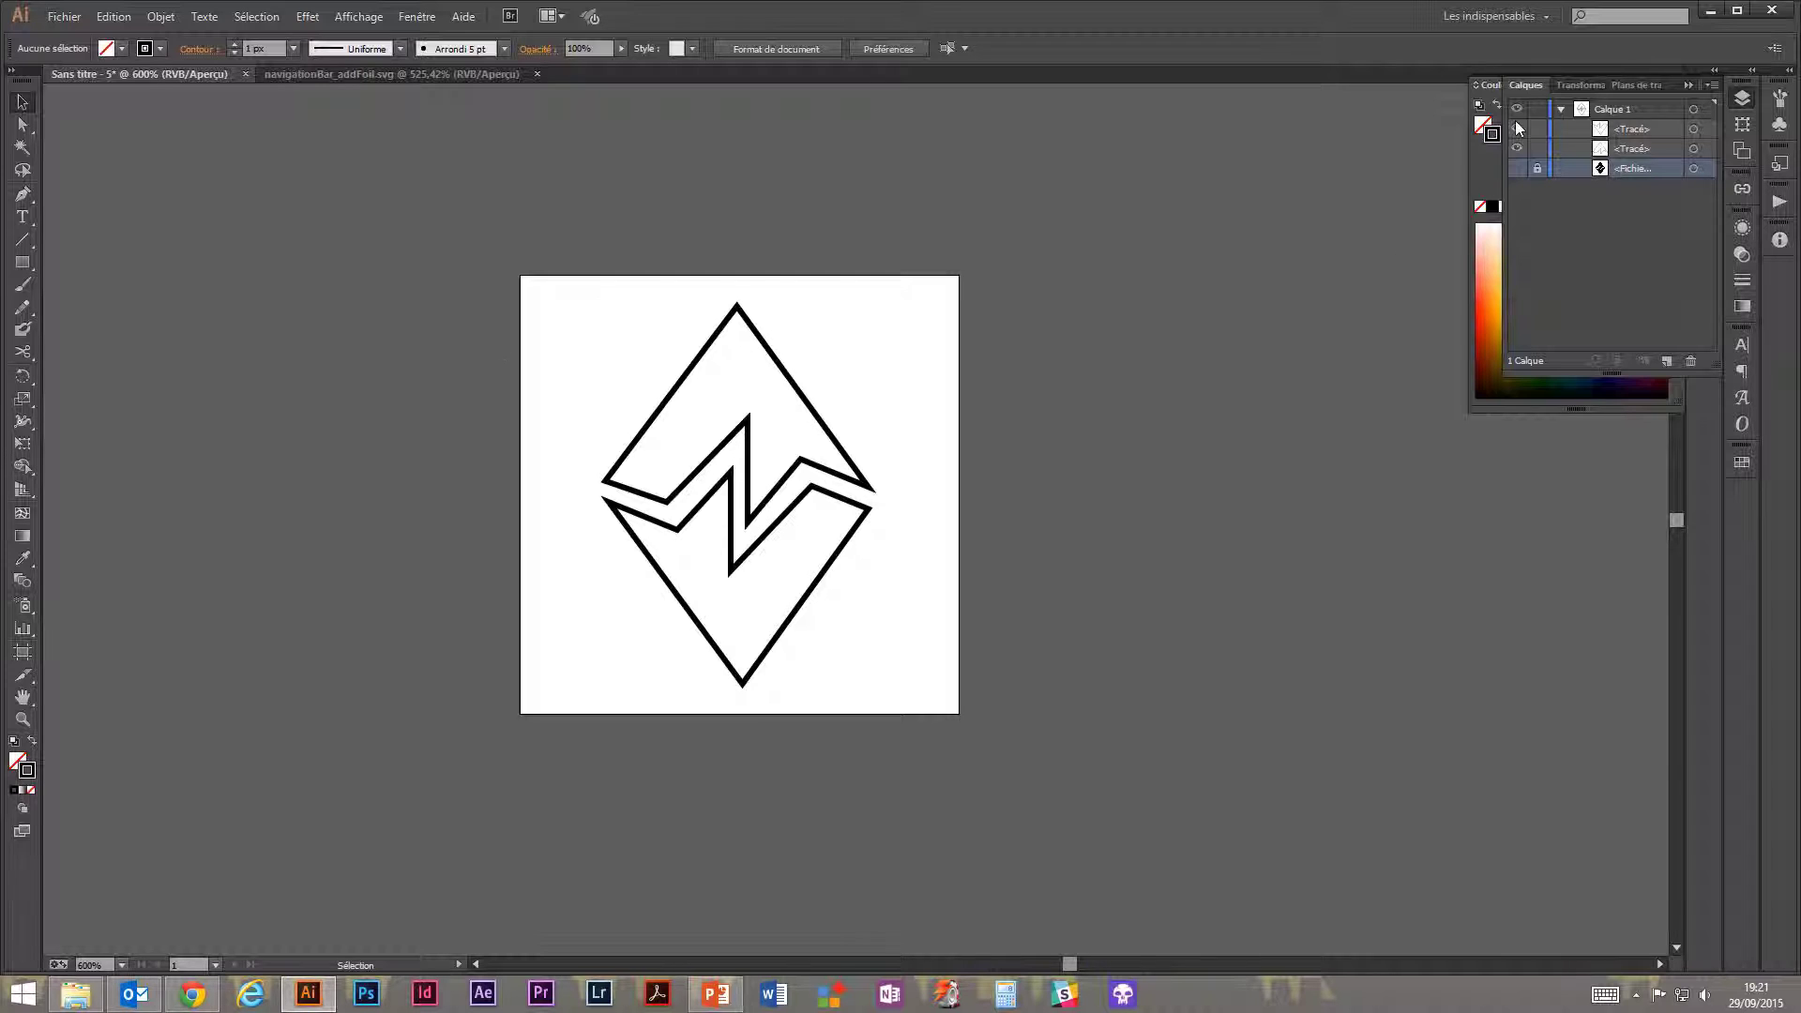
click(1538, 169)
key(ctrl+minus)
key(ctrl+plus)
drag(838, 531, 587, 543)
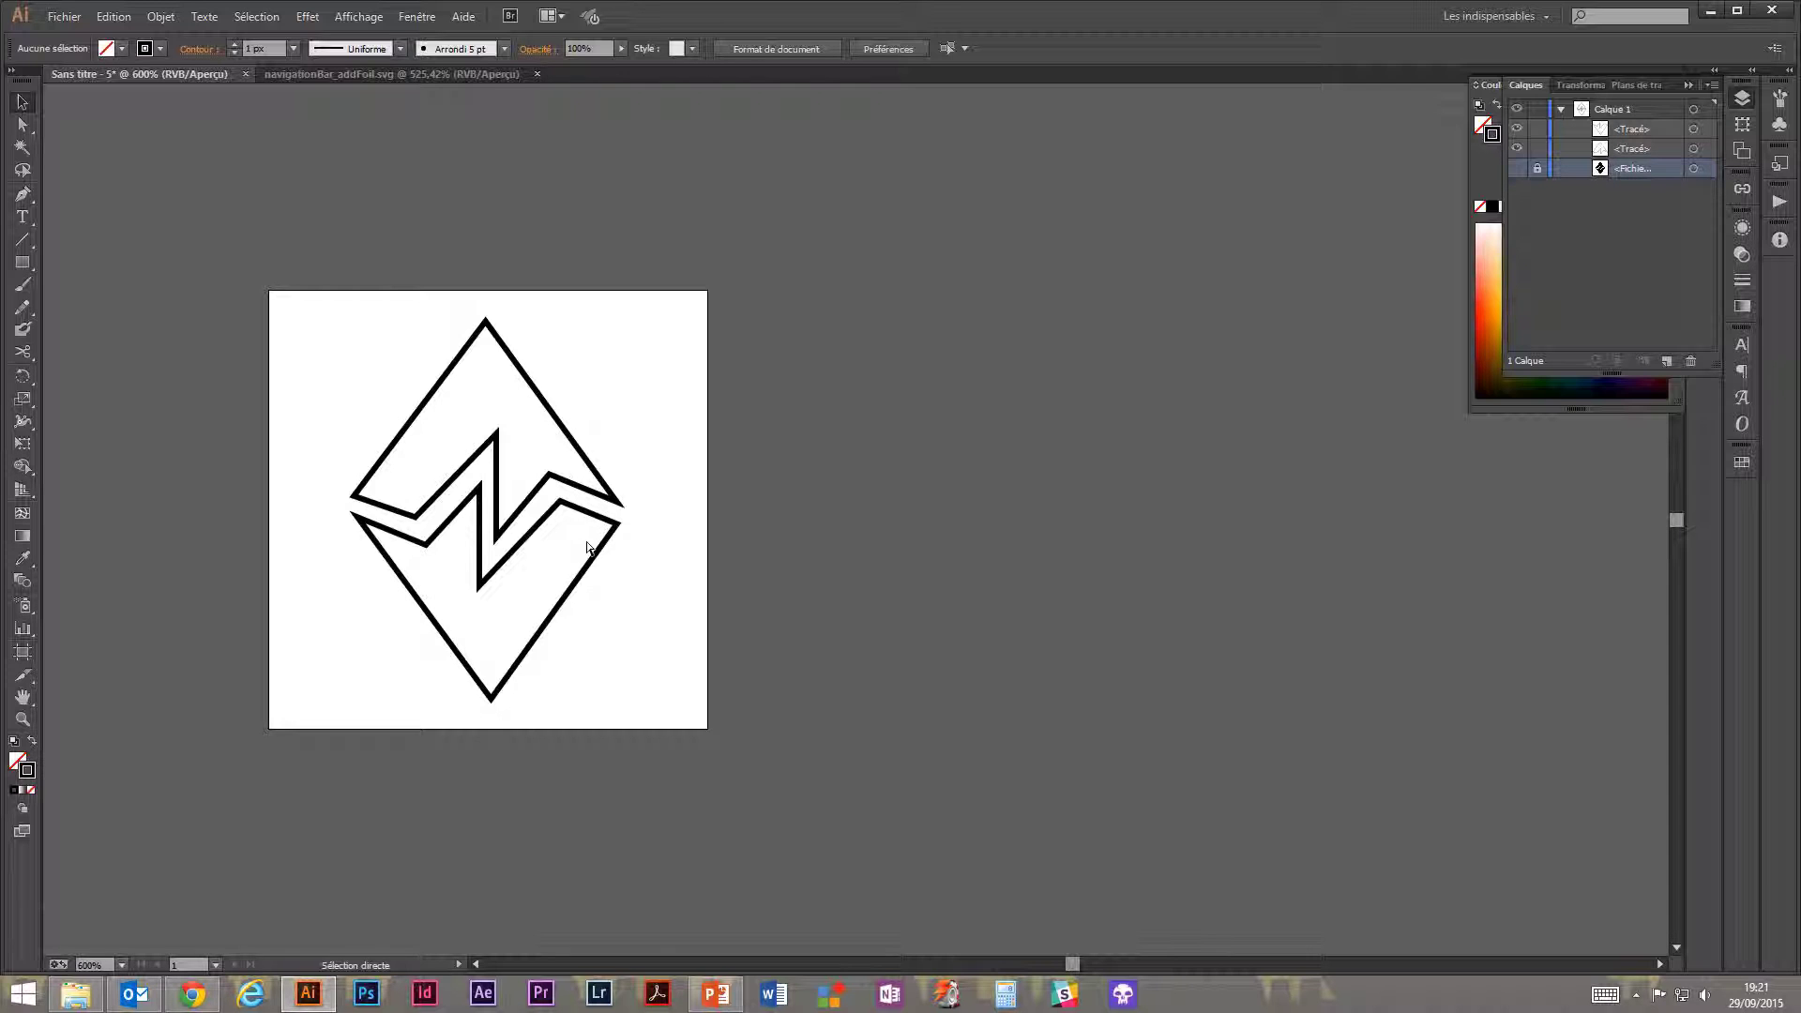
key(ctrl+minus)
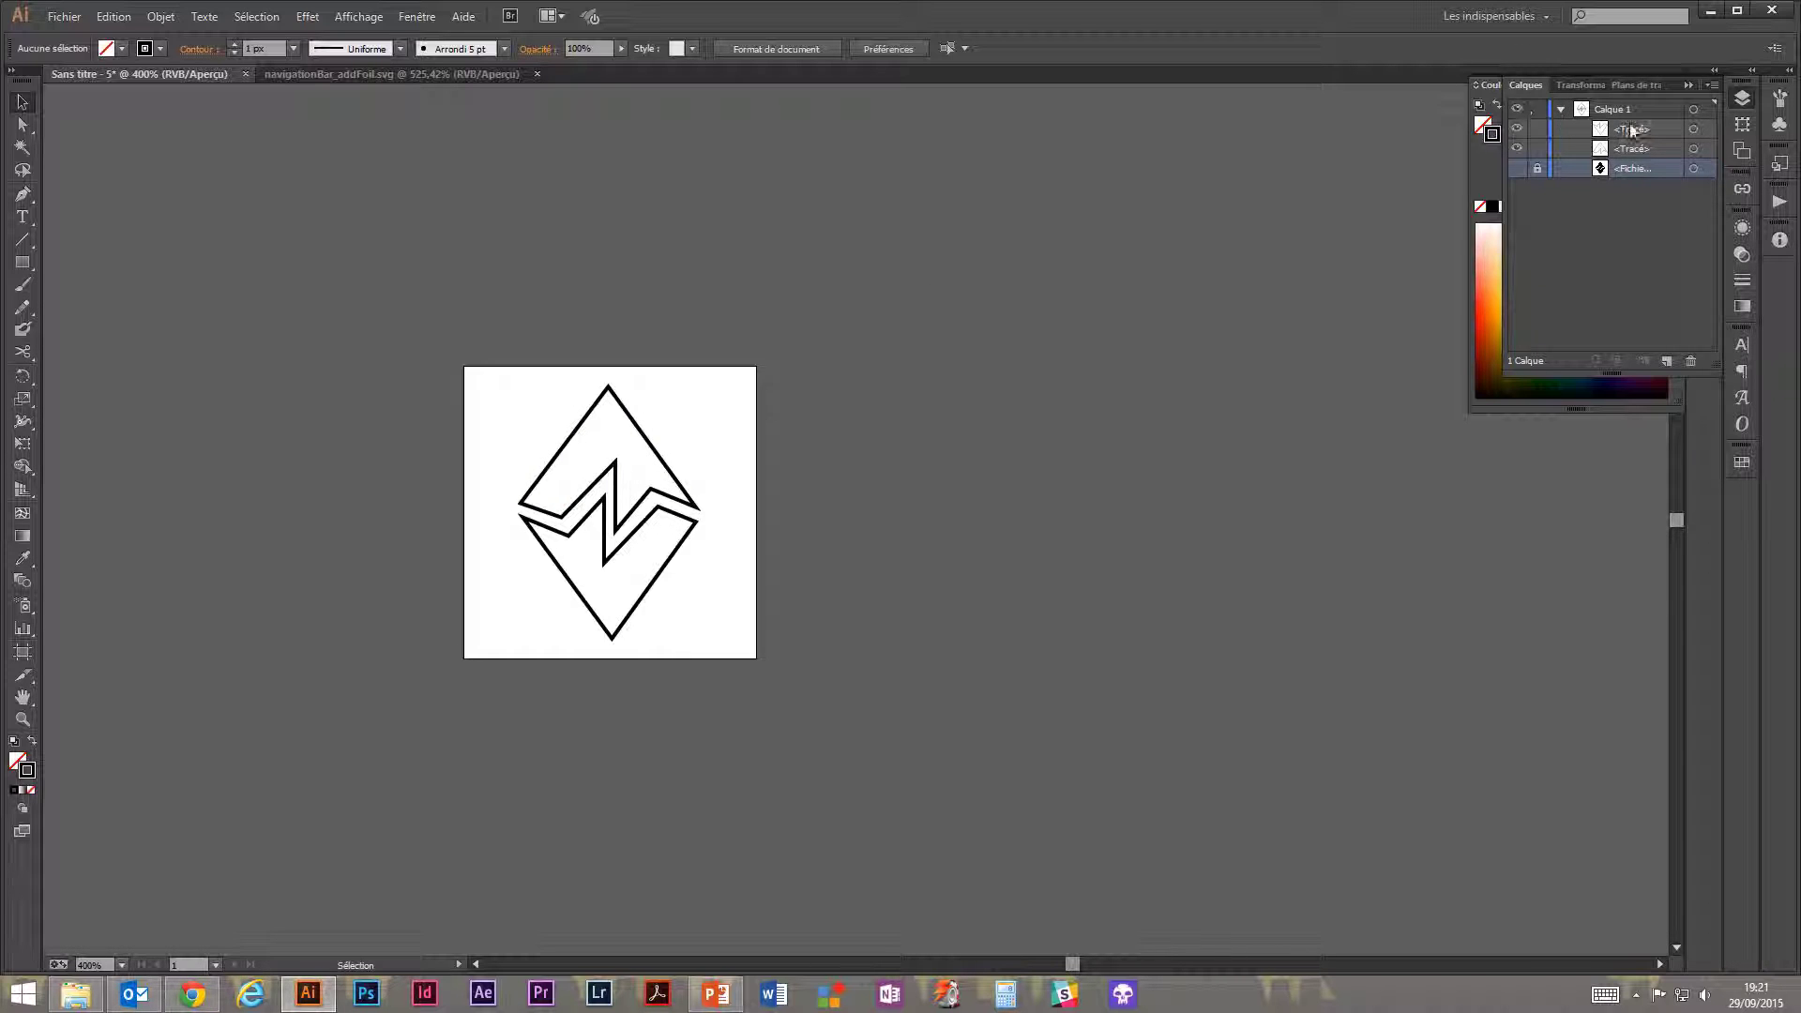
Duplicate the artboard together with its artwork, placing the copy beside it on the right at X 94 px, Y 39 px.
click(1742, 150)
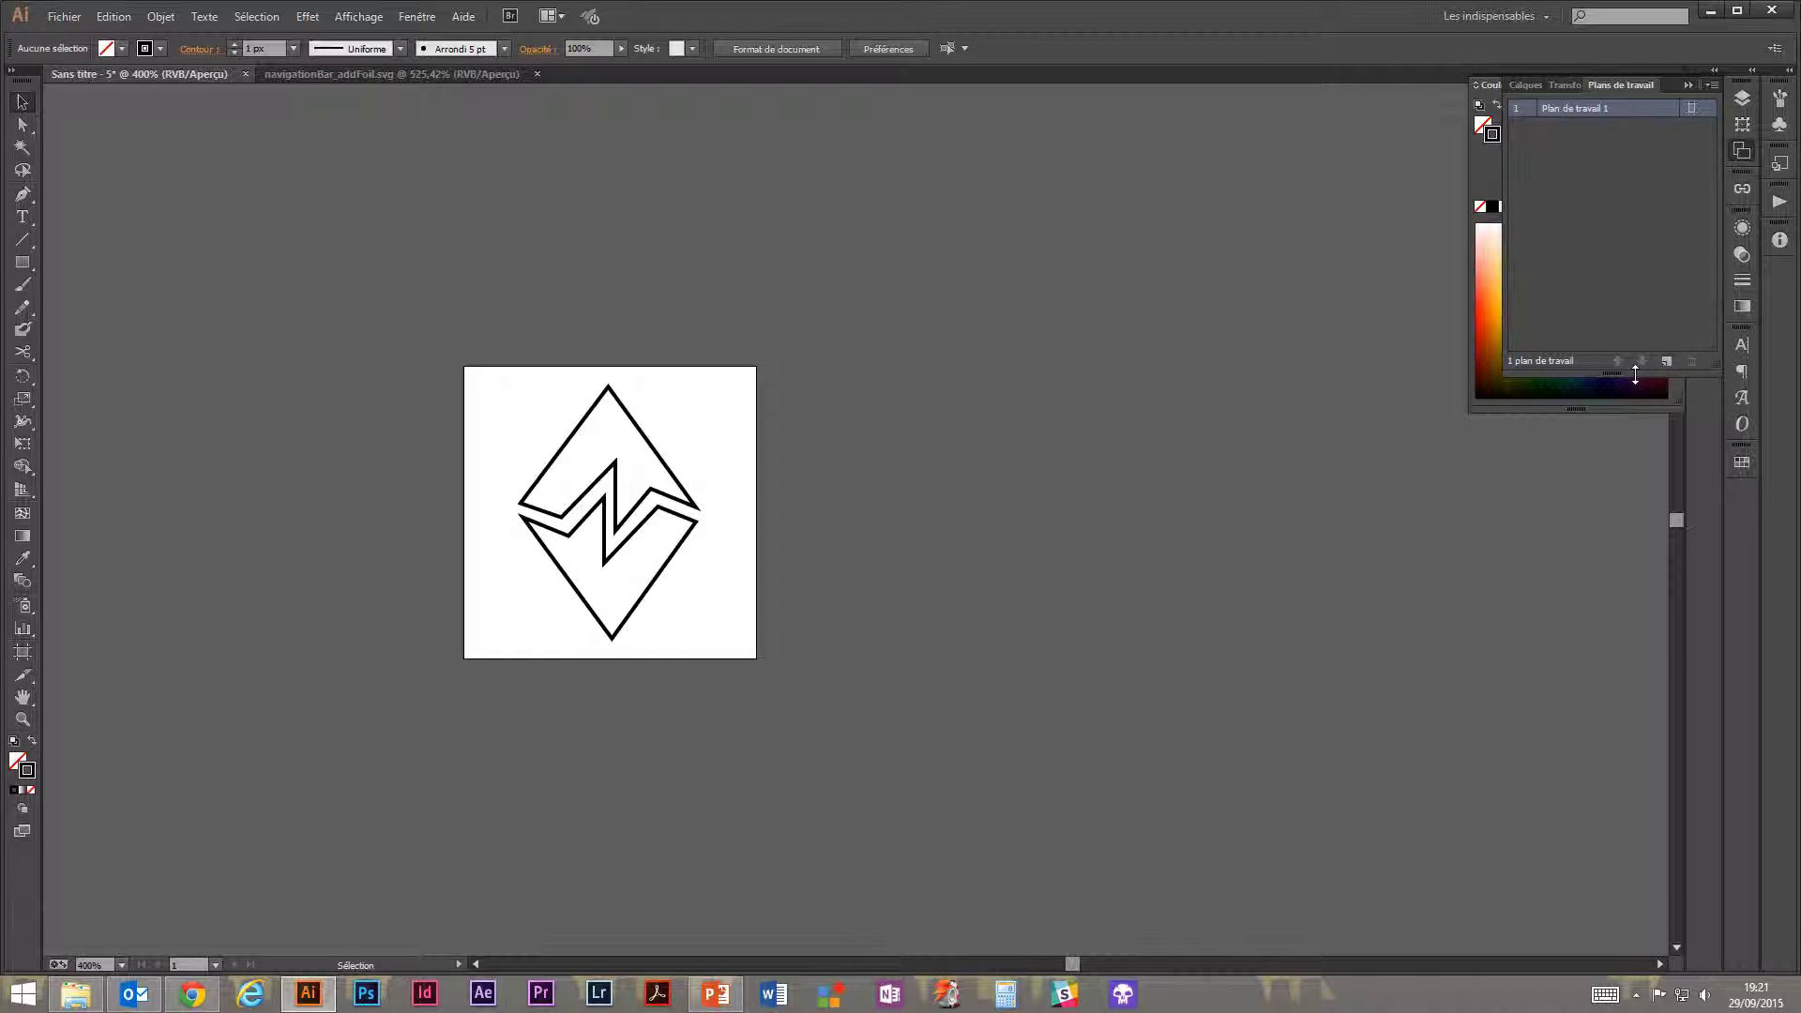
click(22, 653)
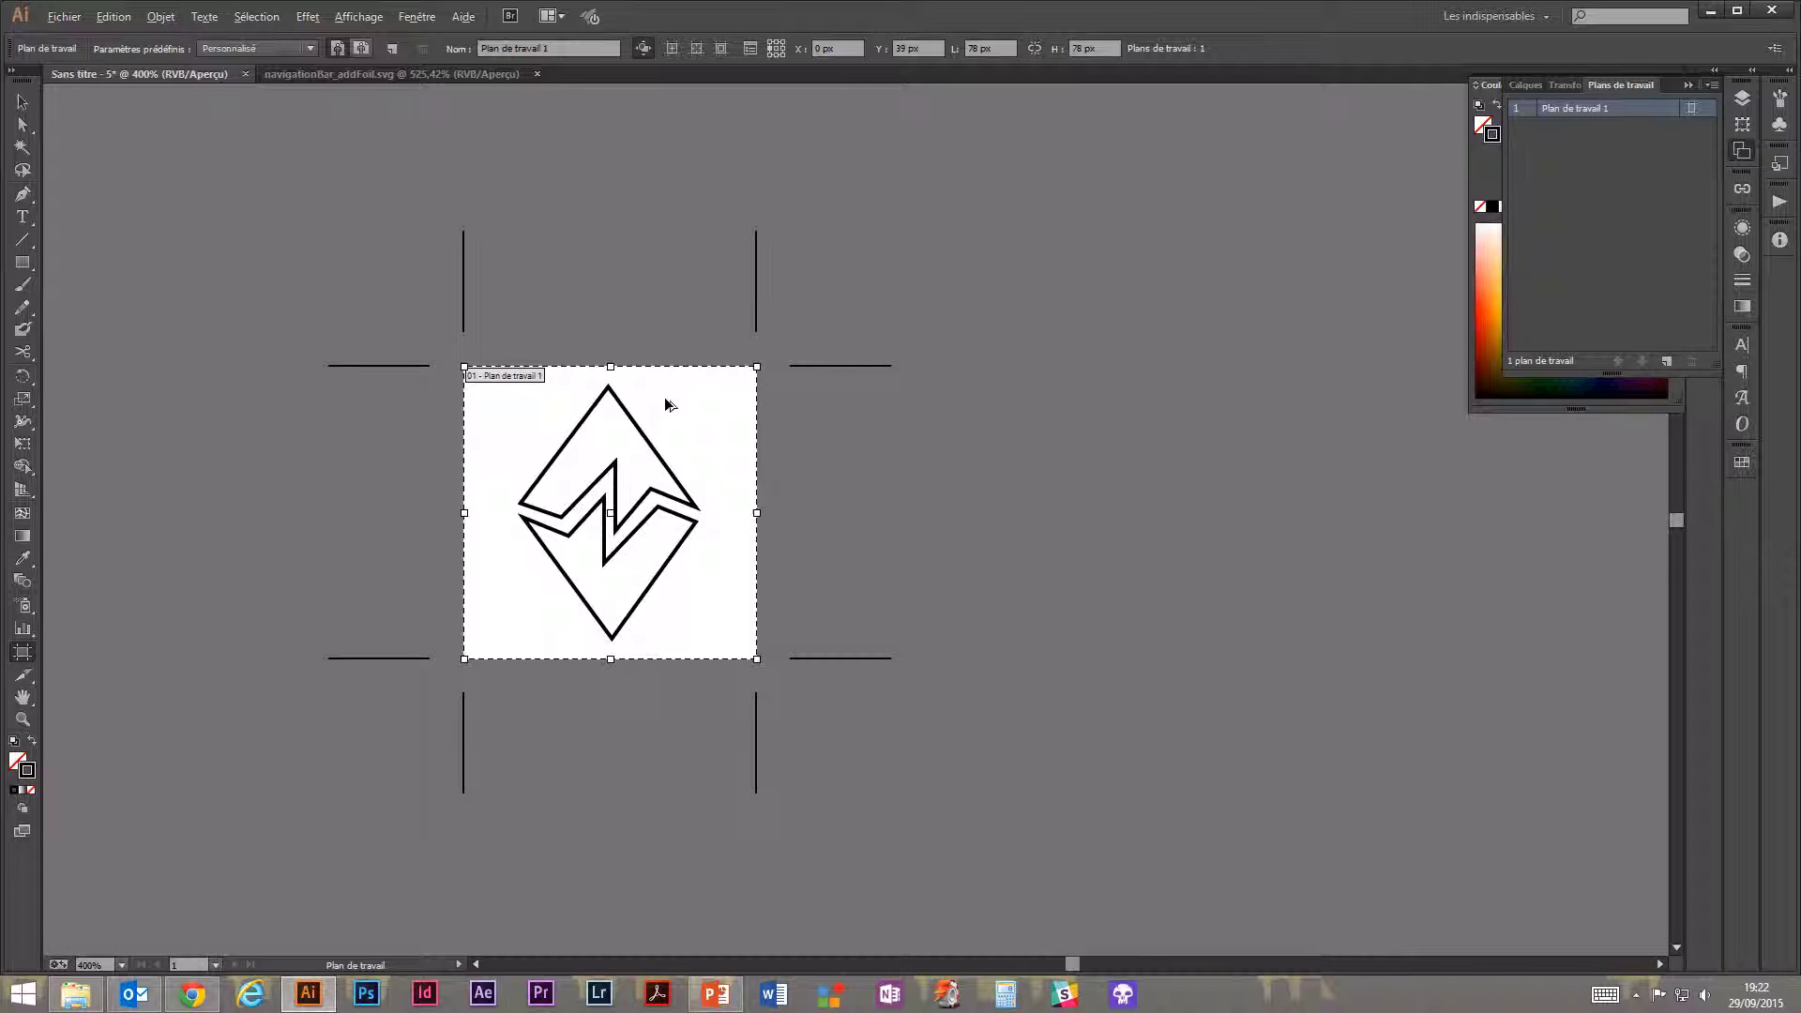
drag(668, 404, 1023, 392)
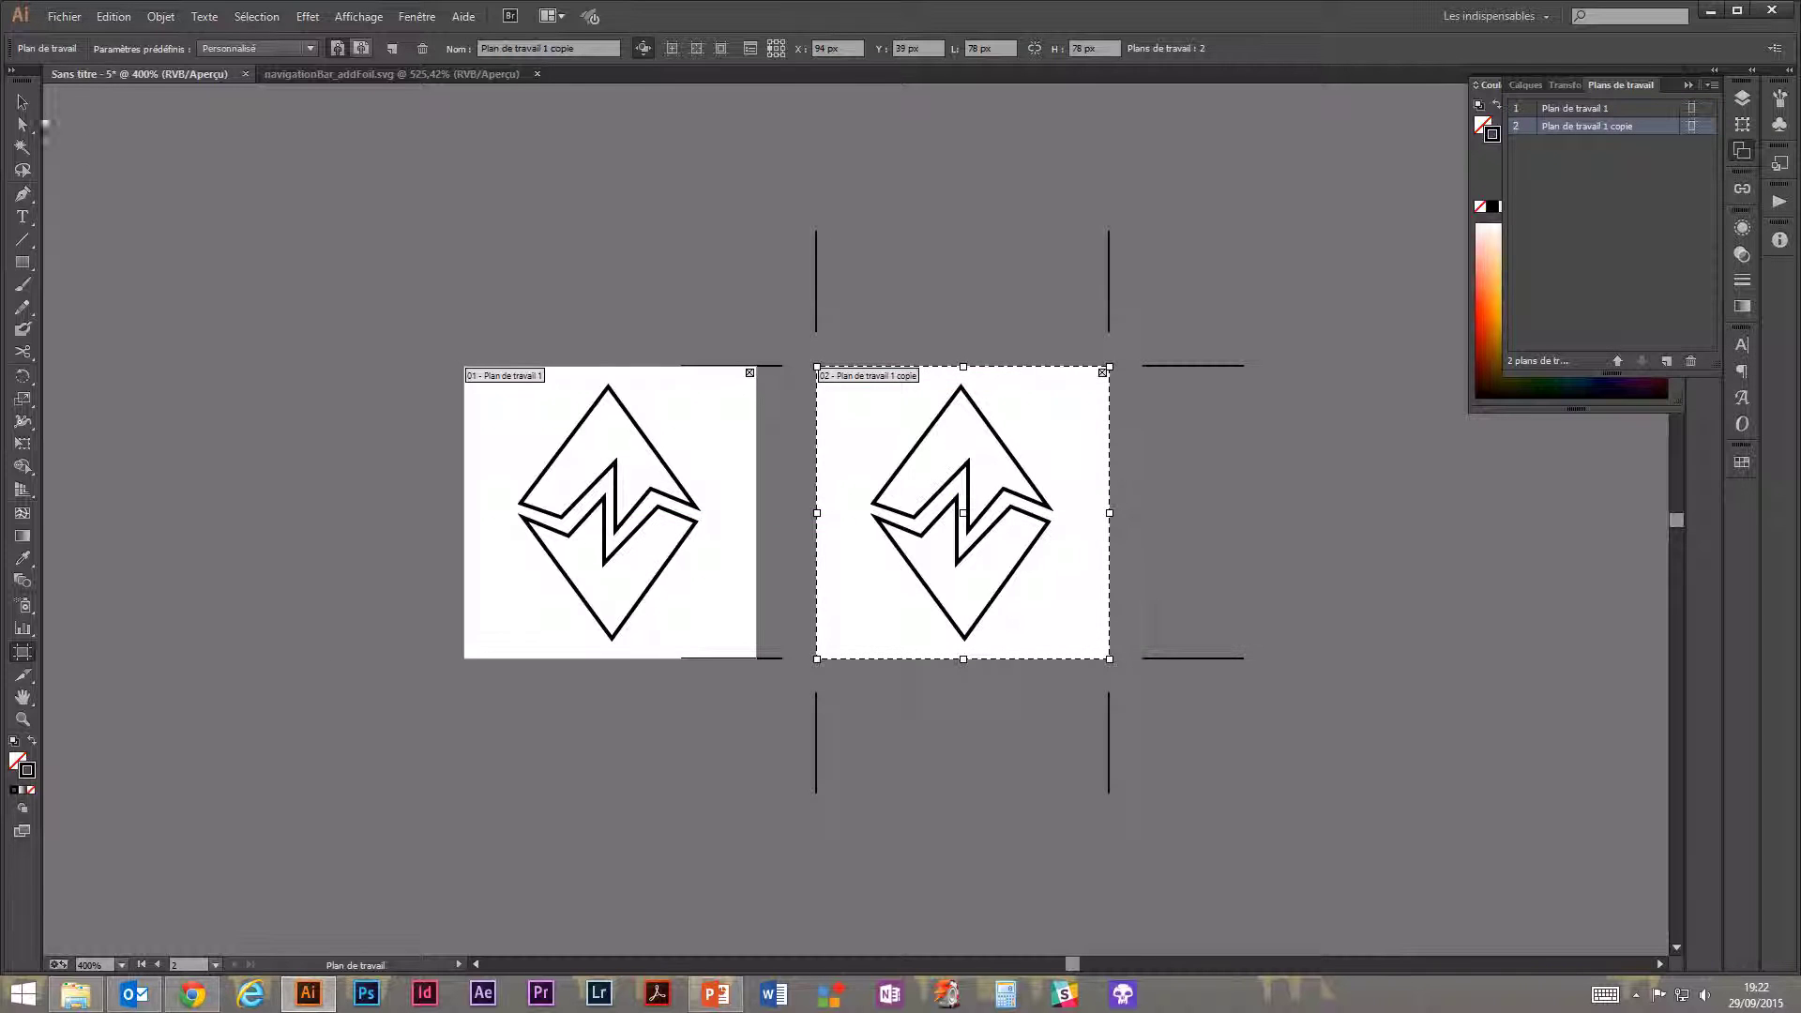
Select the duplicated logo on the second artboard and delete it, leaving that artboard empty.
click(22, 101)
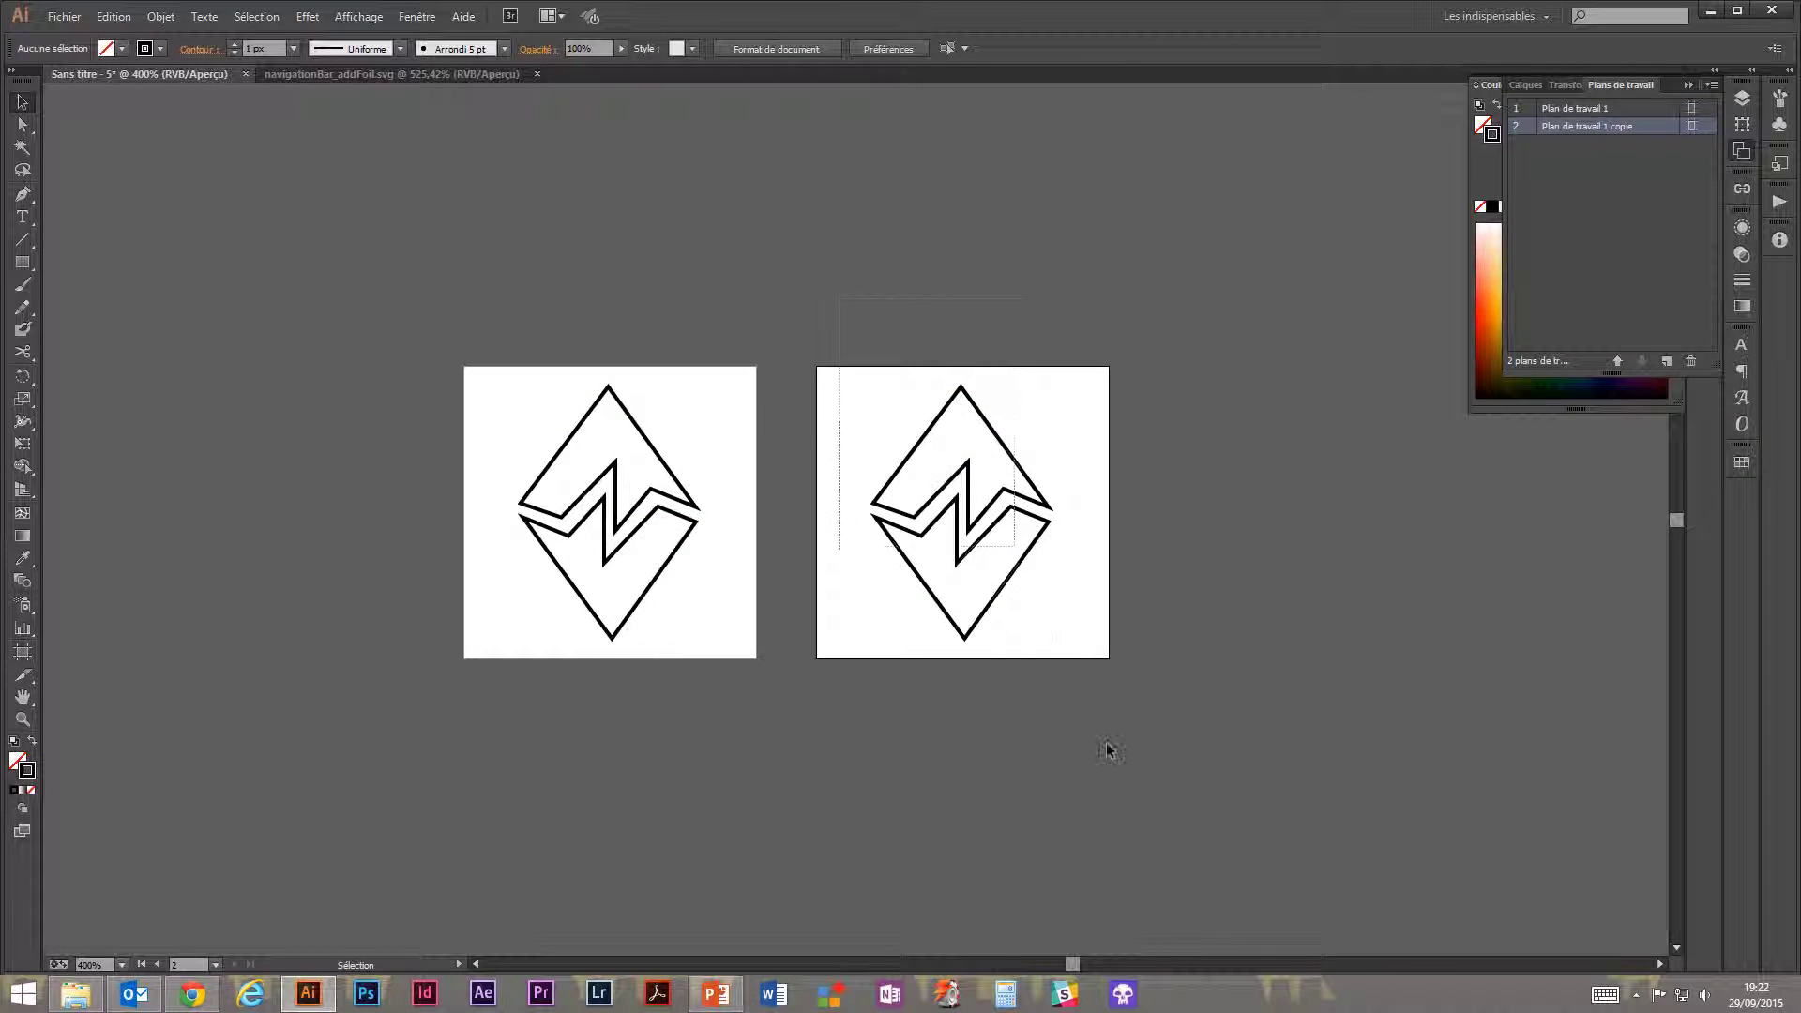
click(1051, 519)
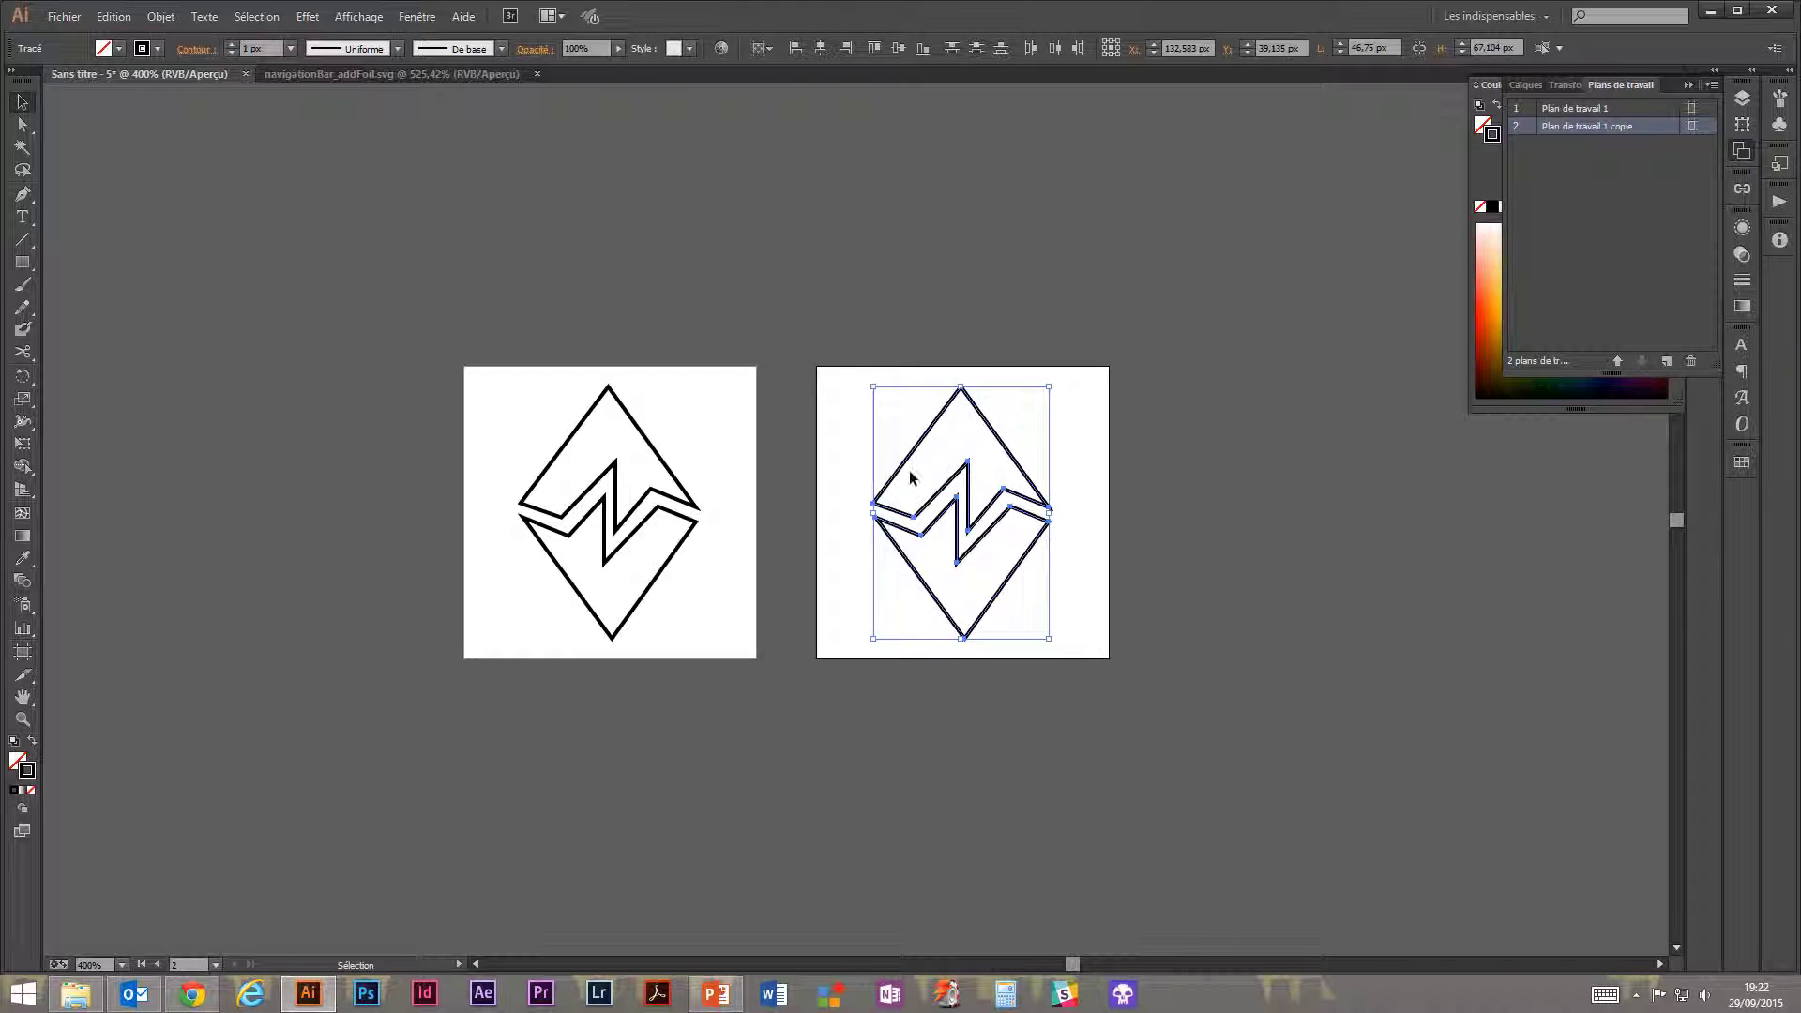
key(Delete)
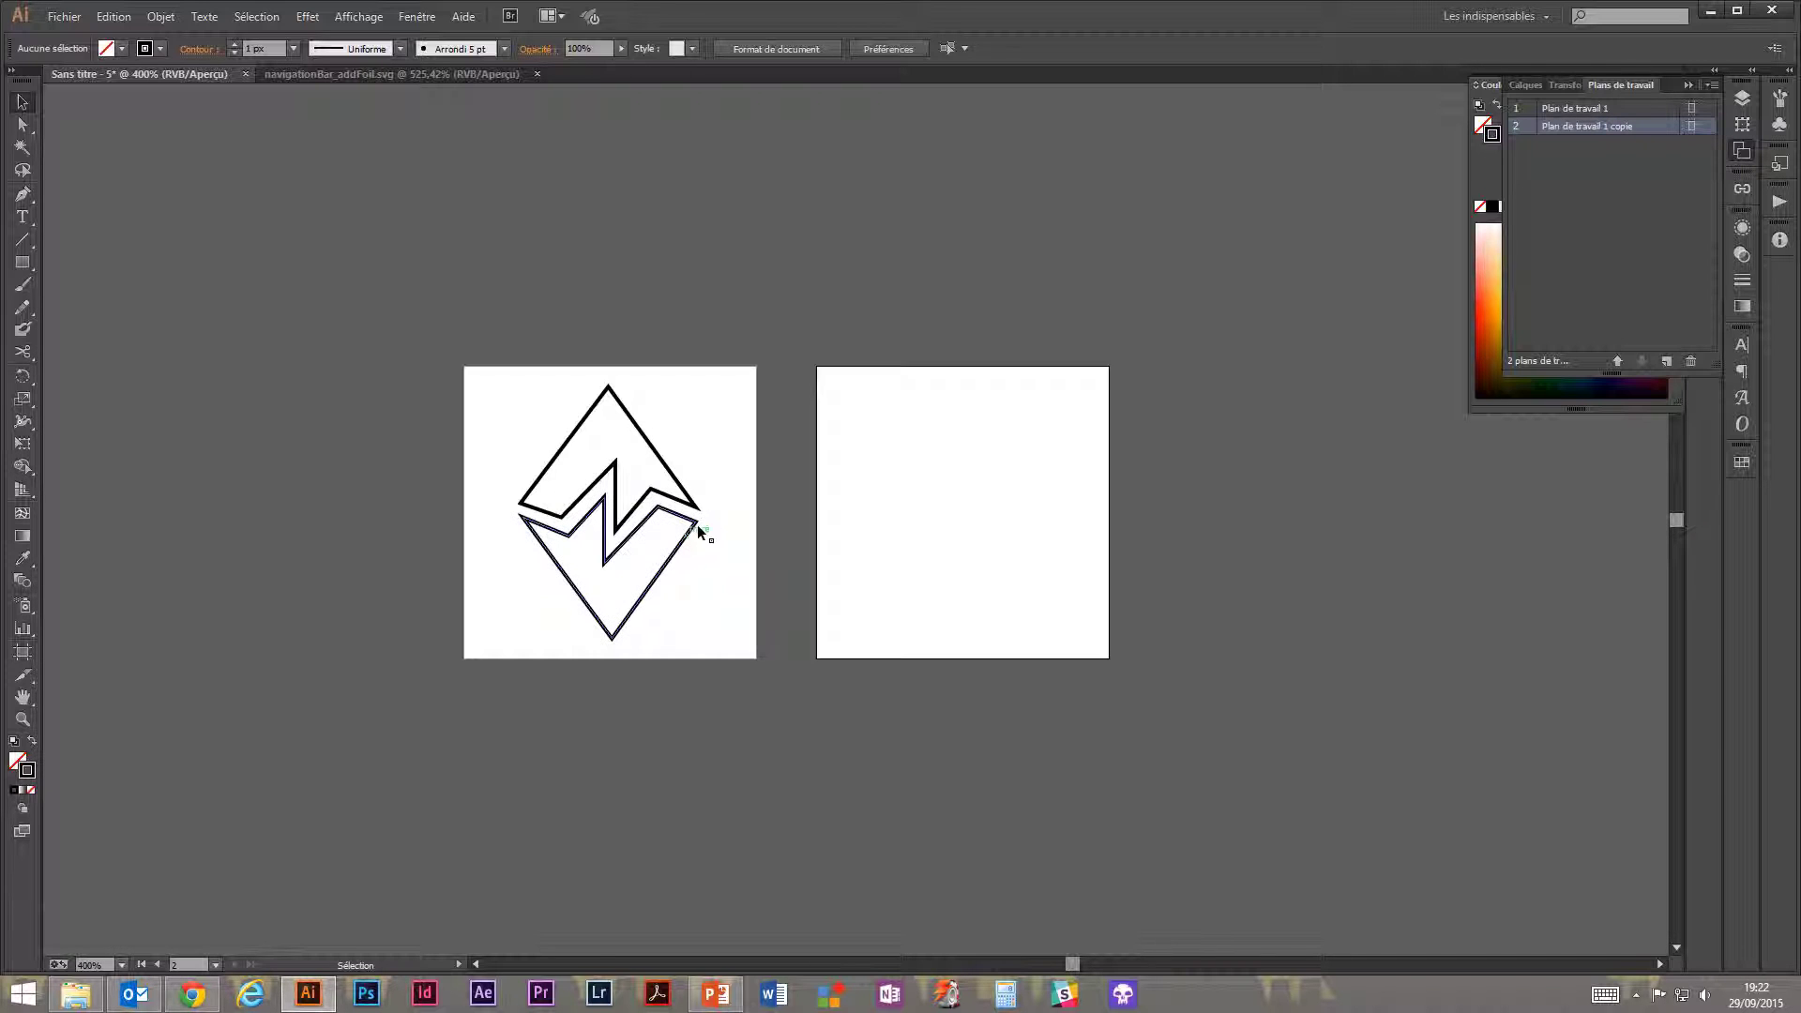
Check the second artboard's width and height settings and return to the Selection tool.
key(shift+o)
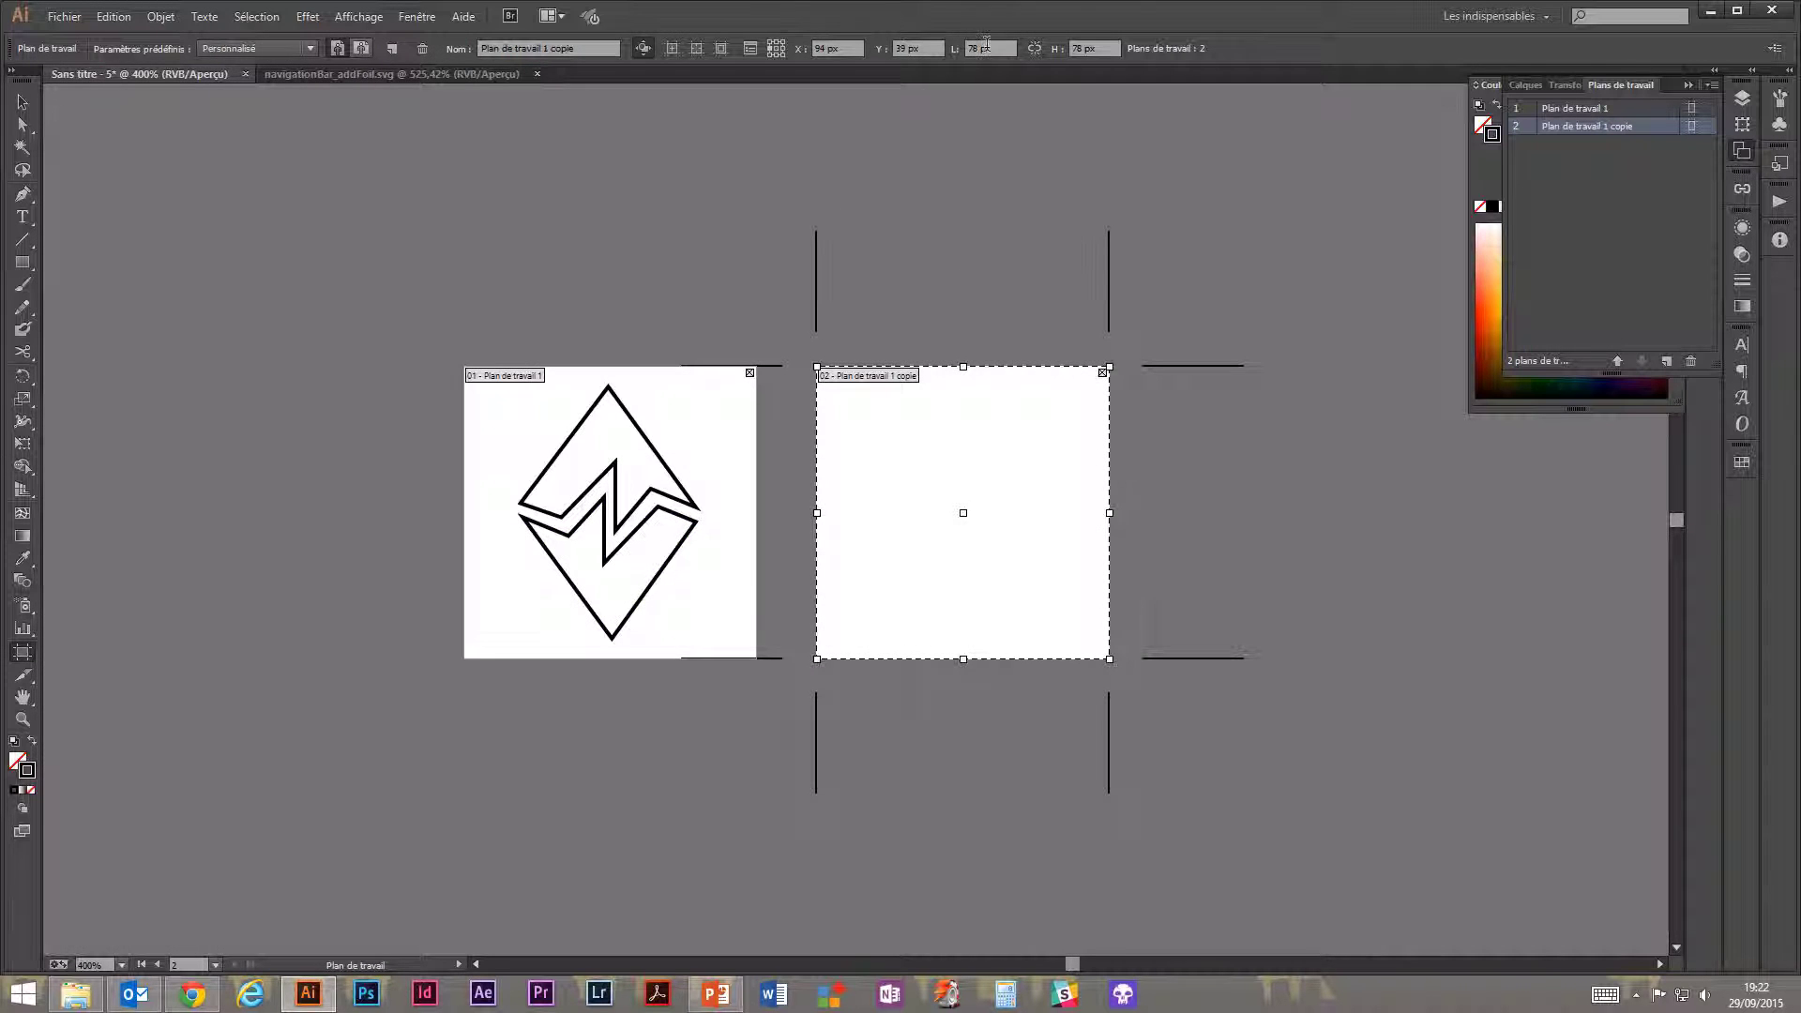
click(986, 45)
click(1034, 48)
click(26, 103)
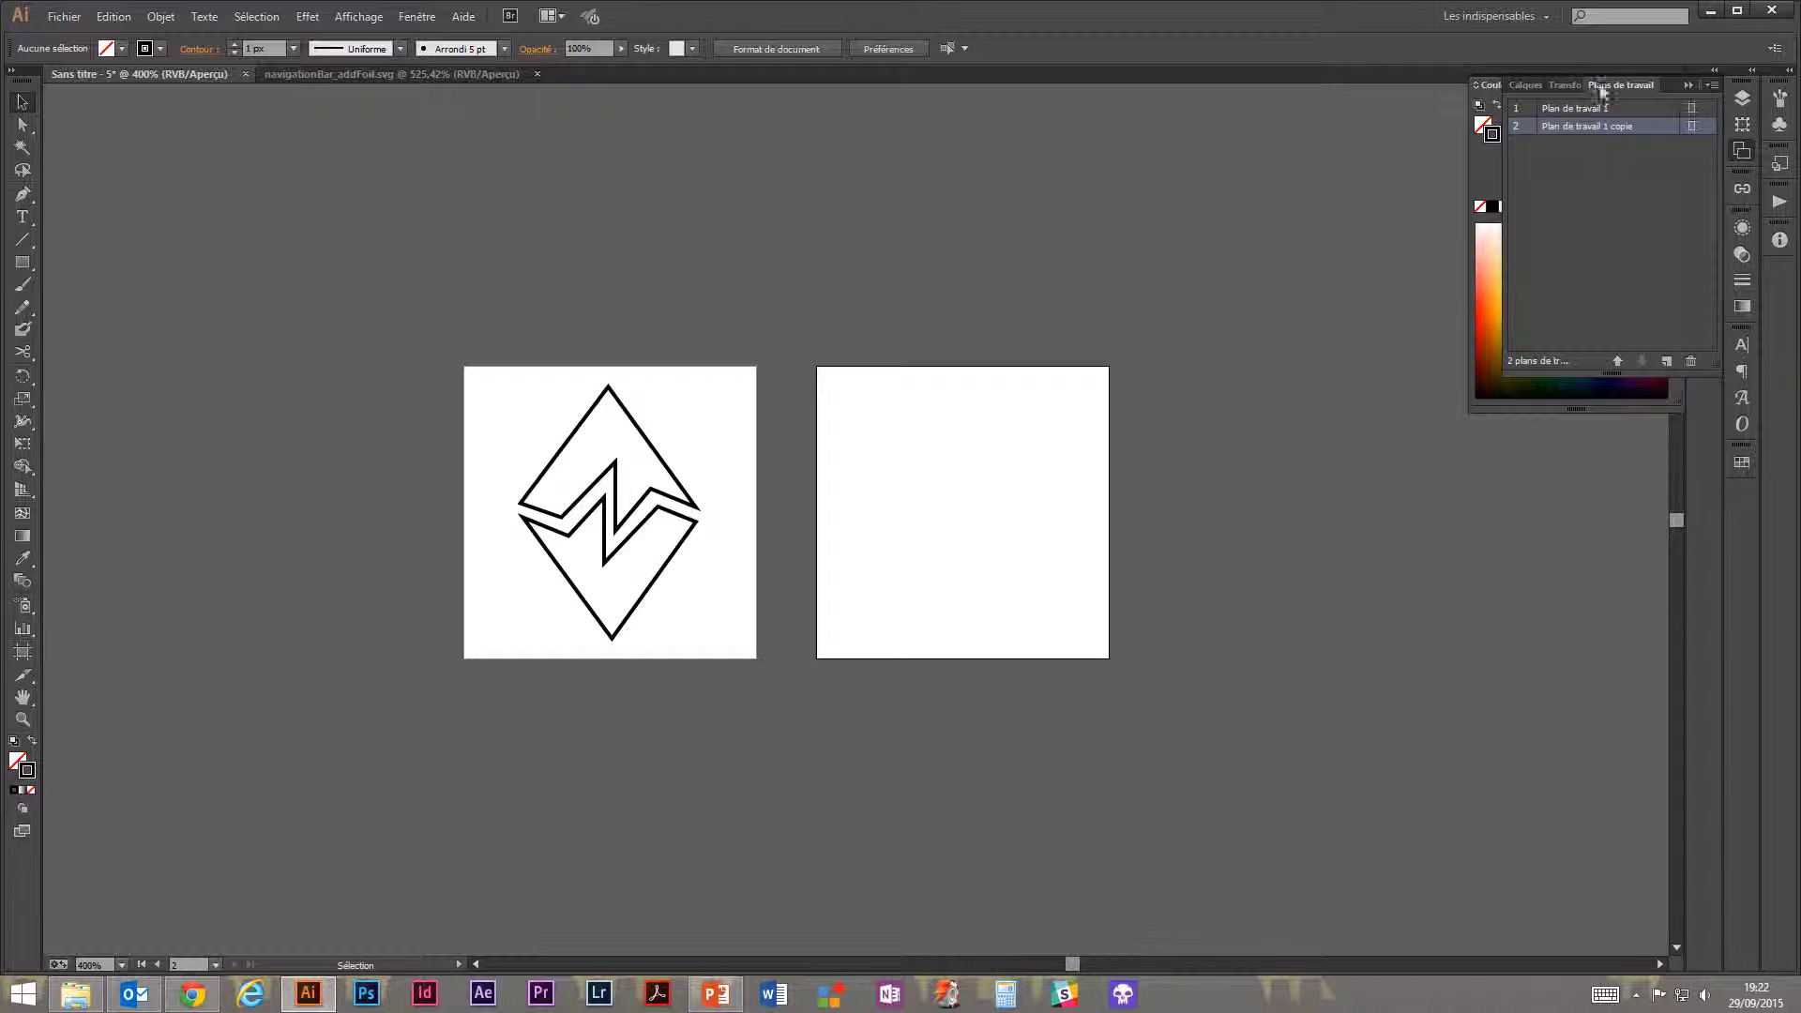
Add a third empty artboard to the document.
click(1666, 364)
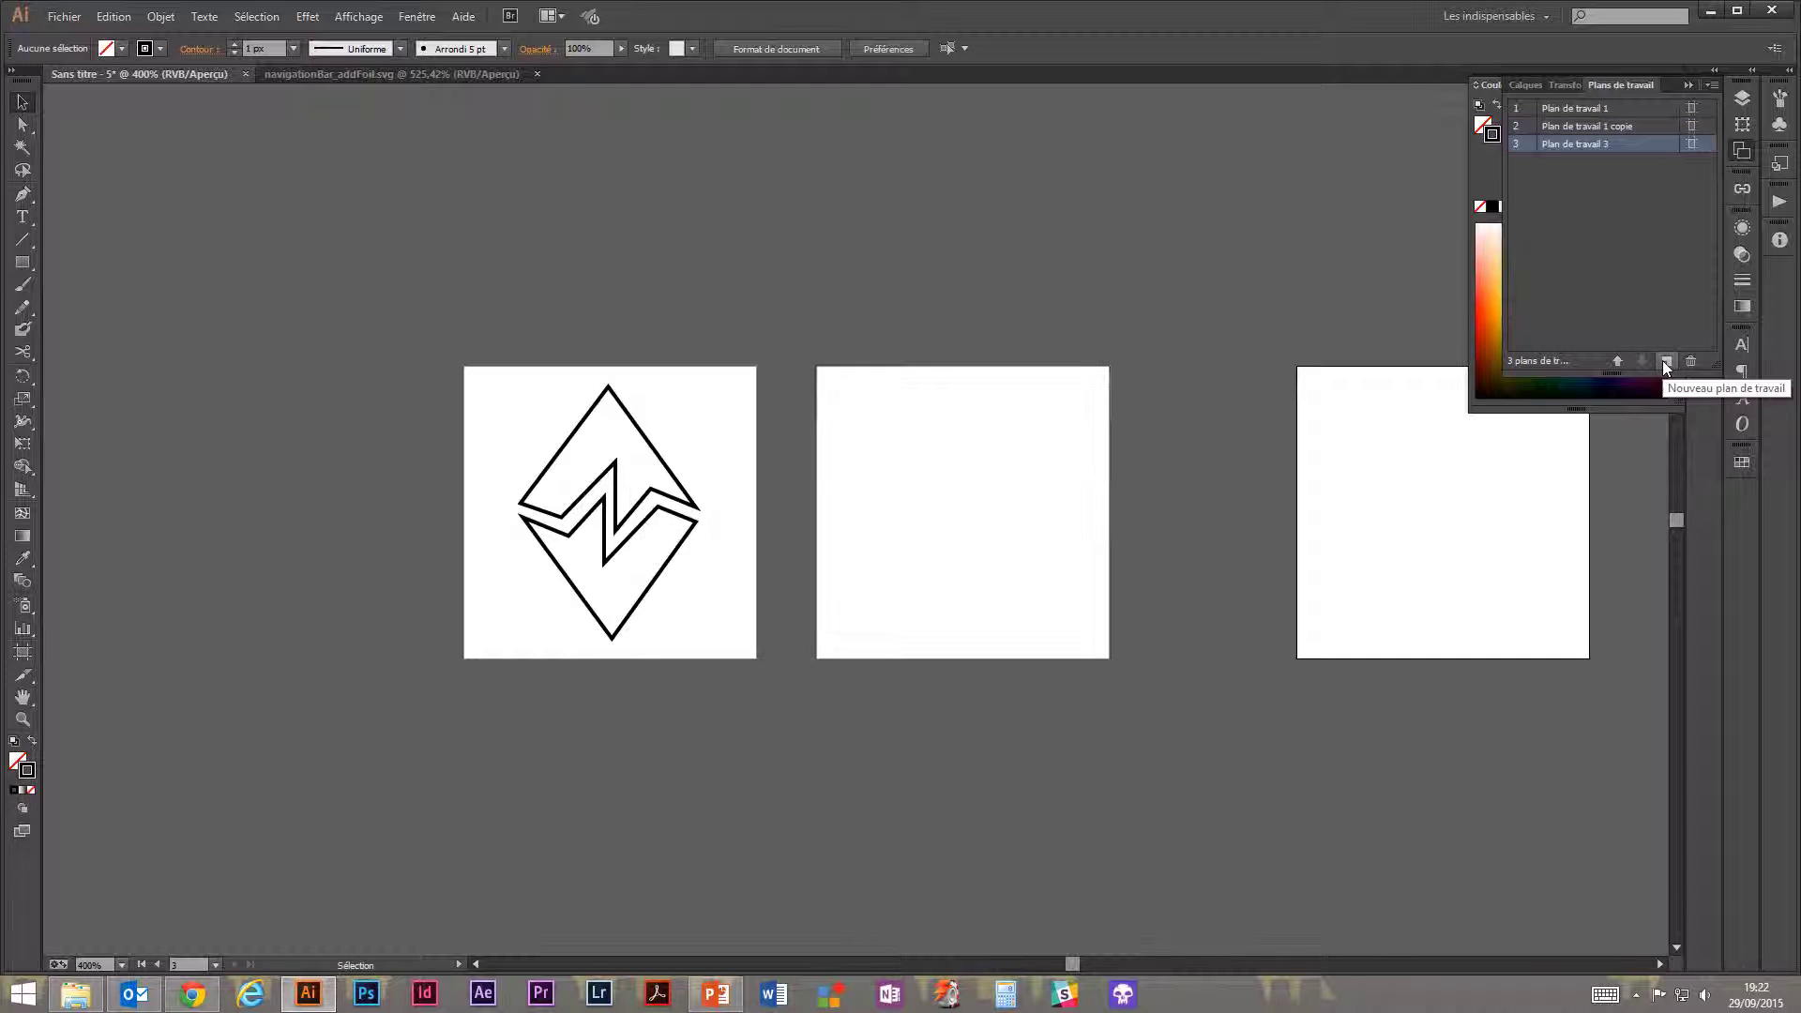
key(ctrl+minus)
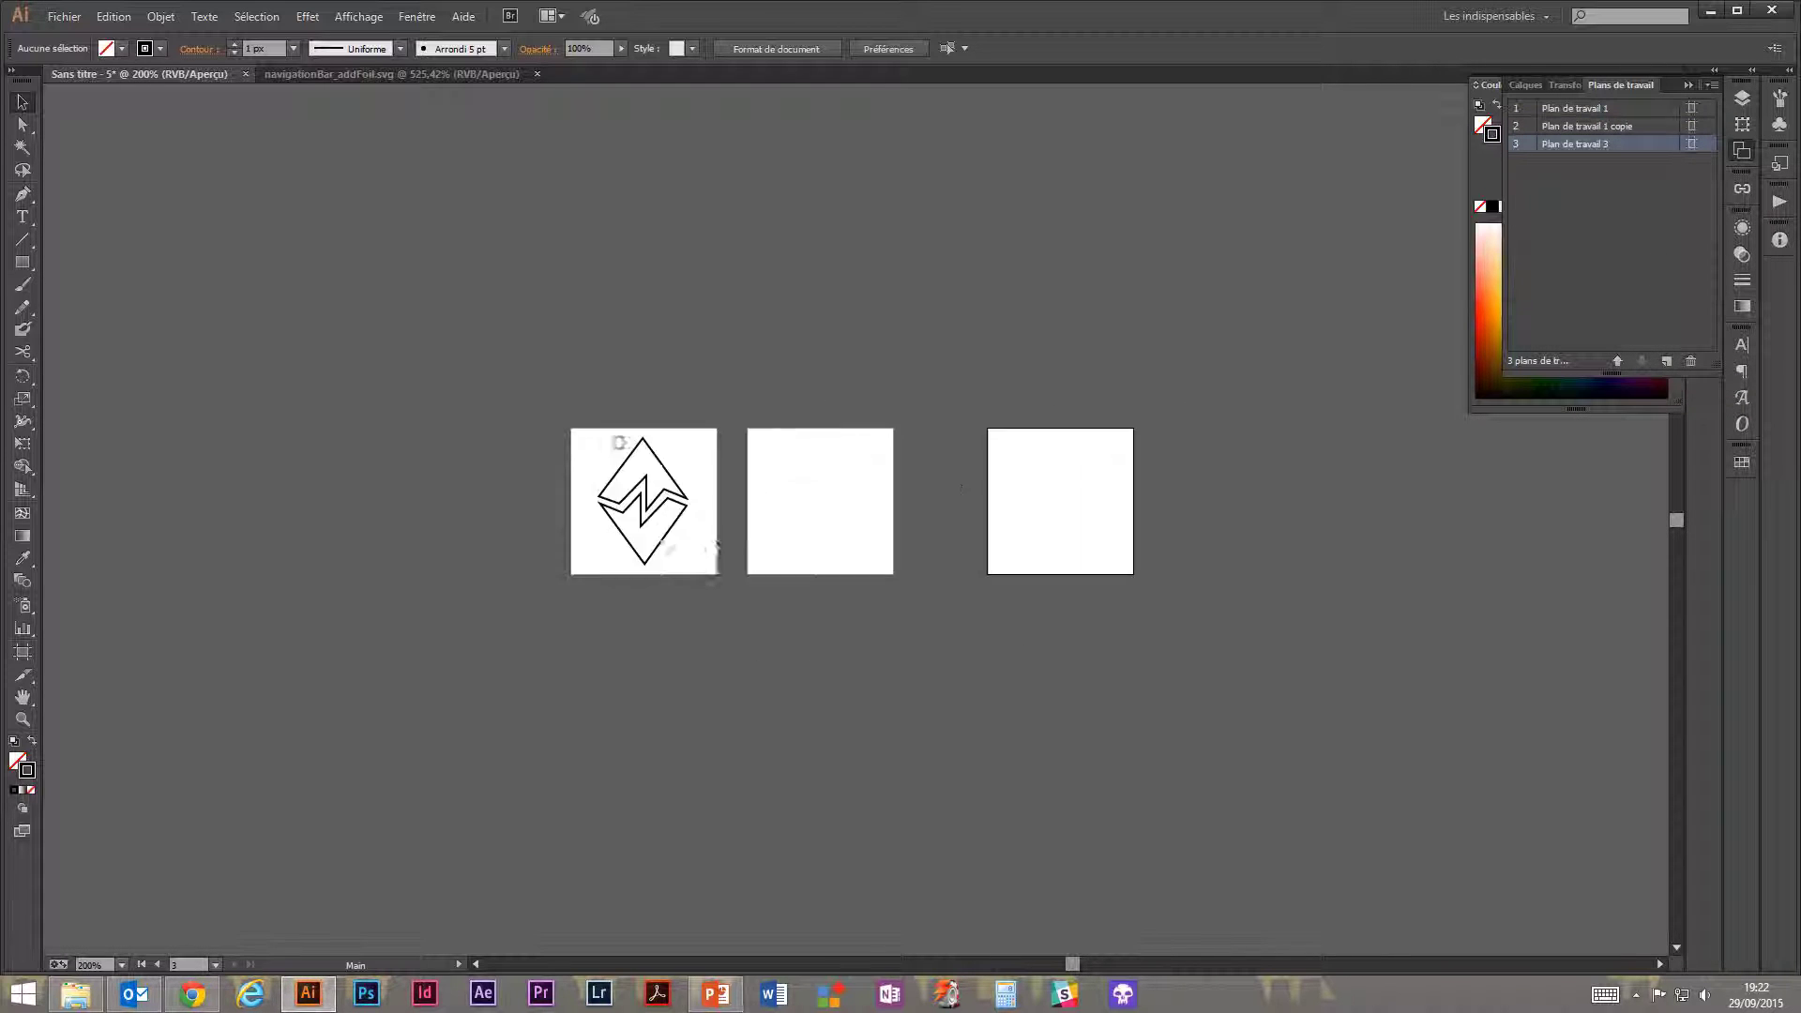
Add two more empty artboards to the document and delete the second artboard, "Plan de travail 1 copie".
click(1667, 362)
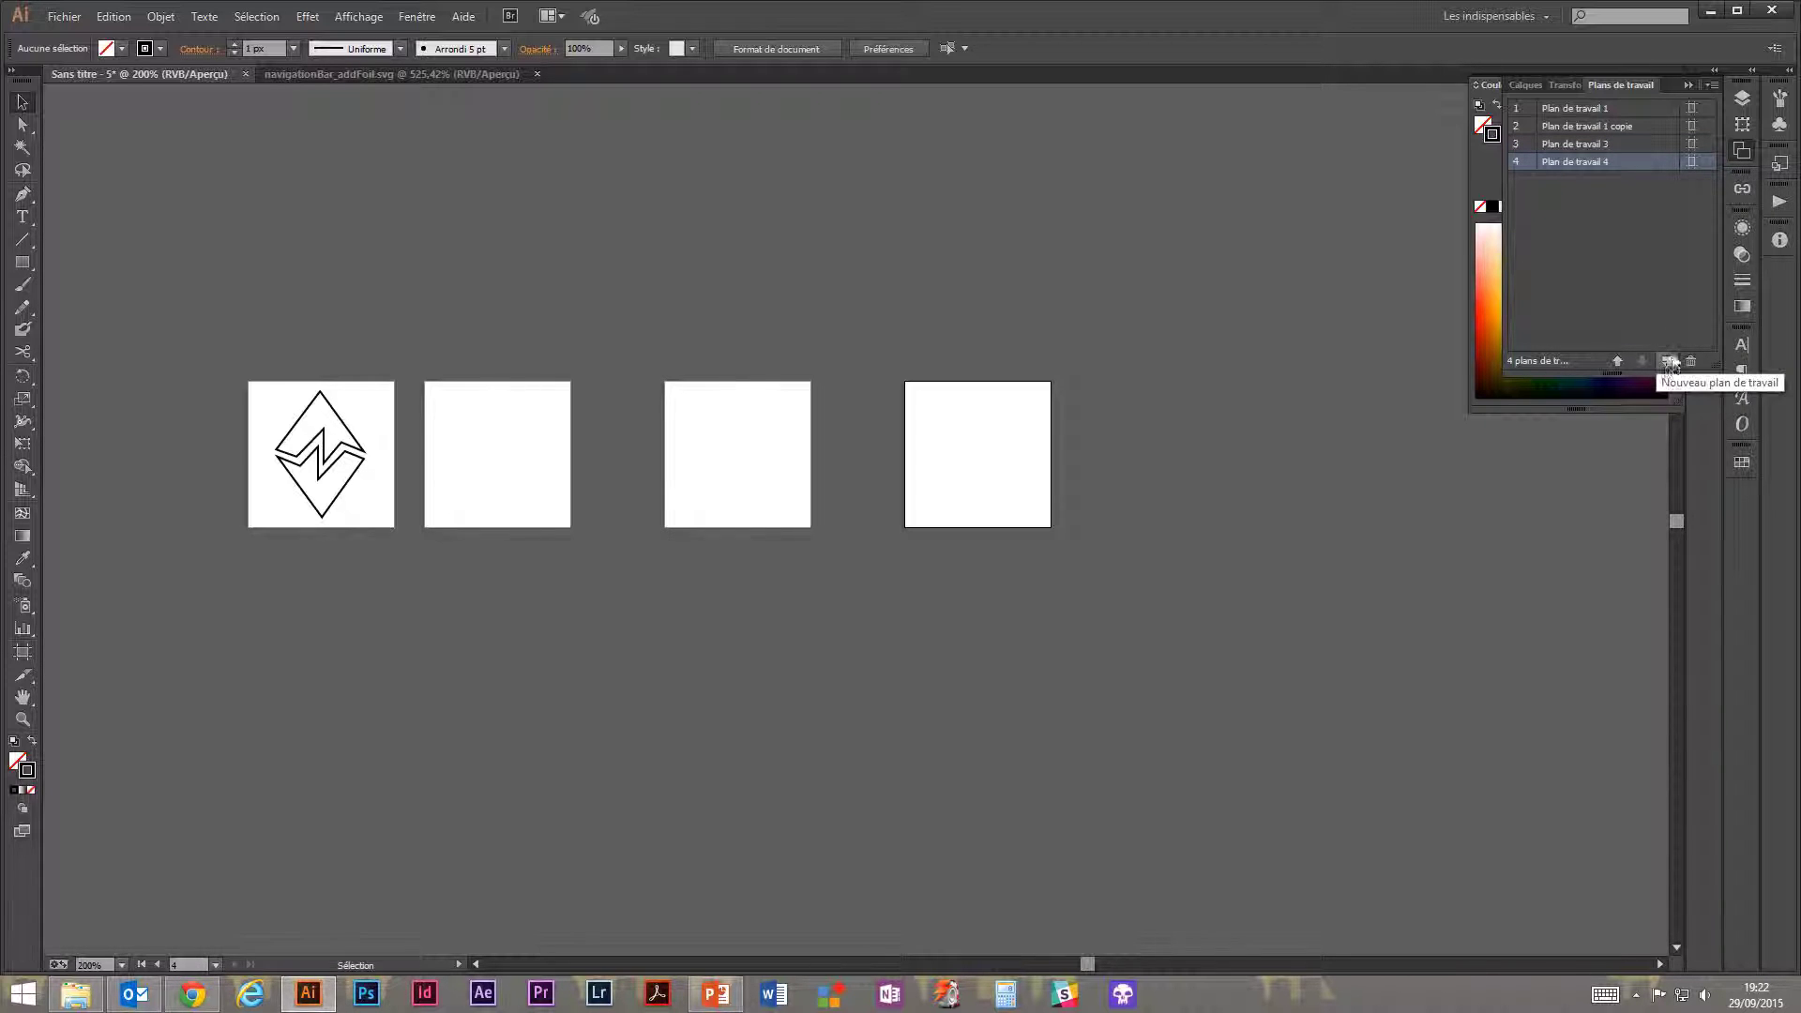
click(1668, 363)
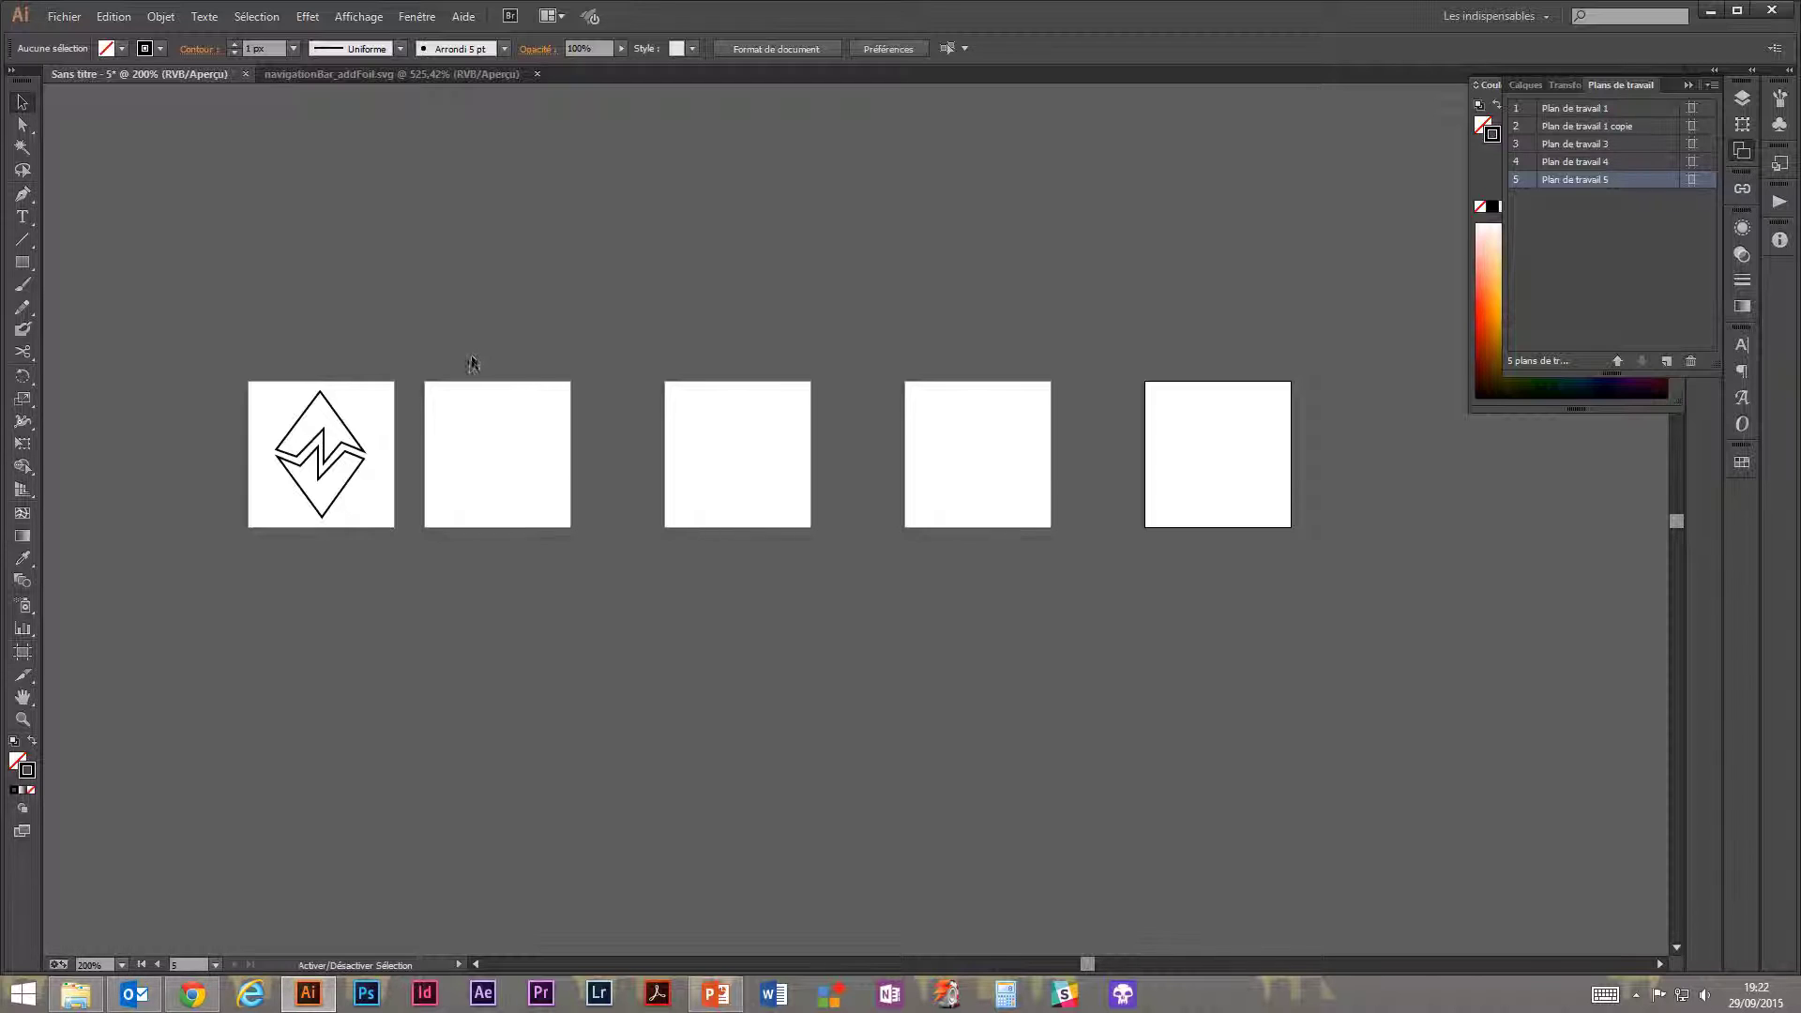
key(shift+o)
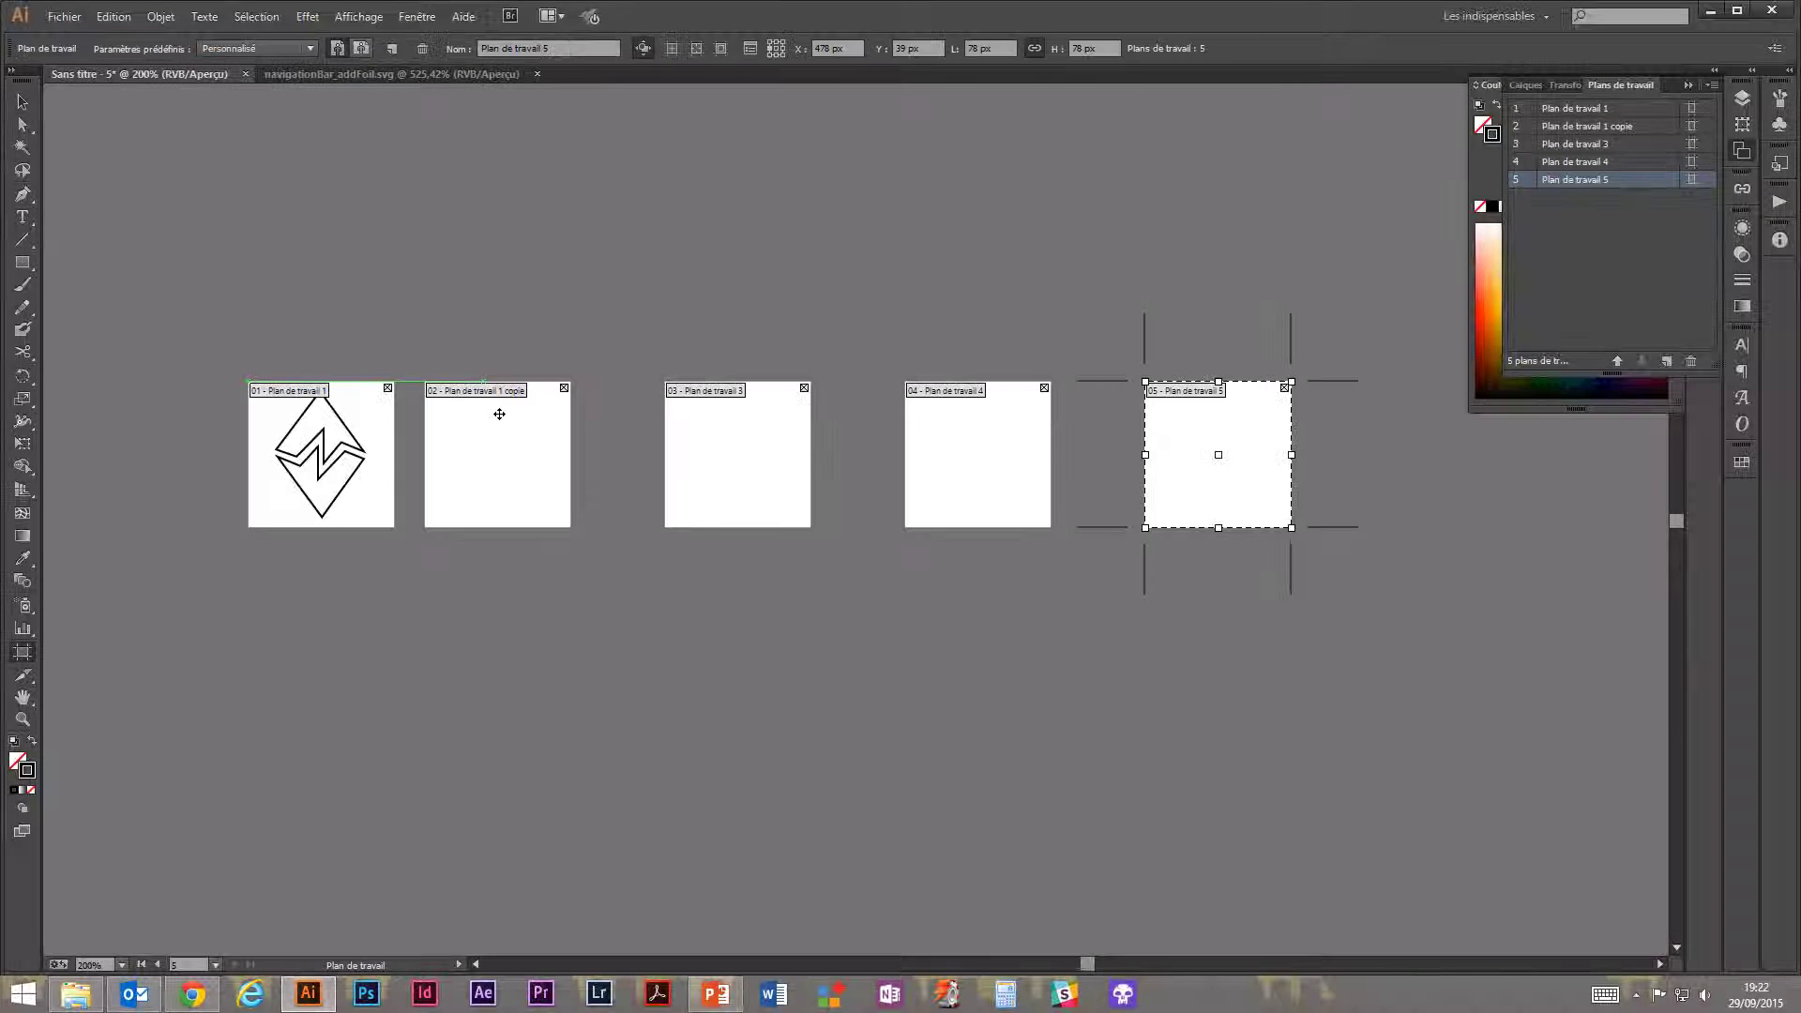
click(564, 388)
click(23, 102)
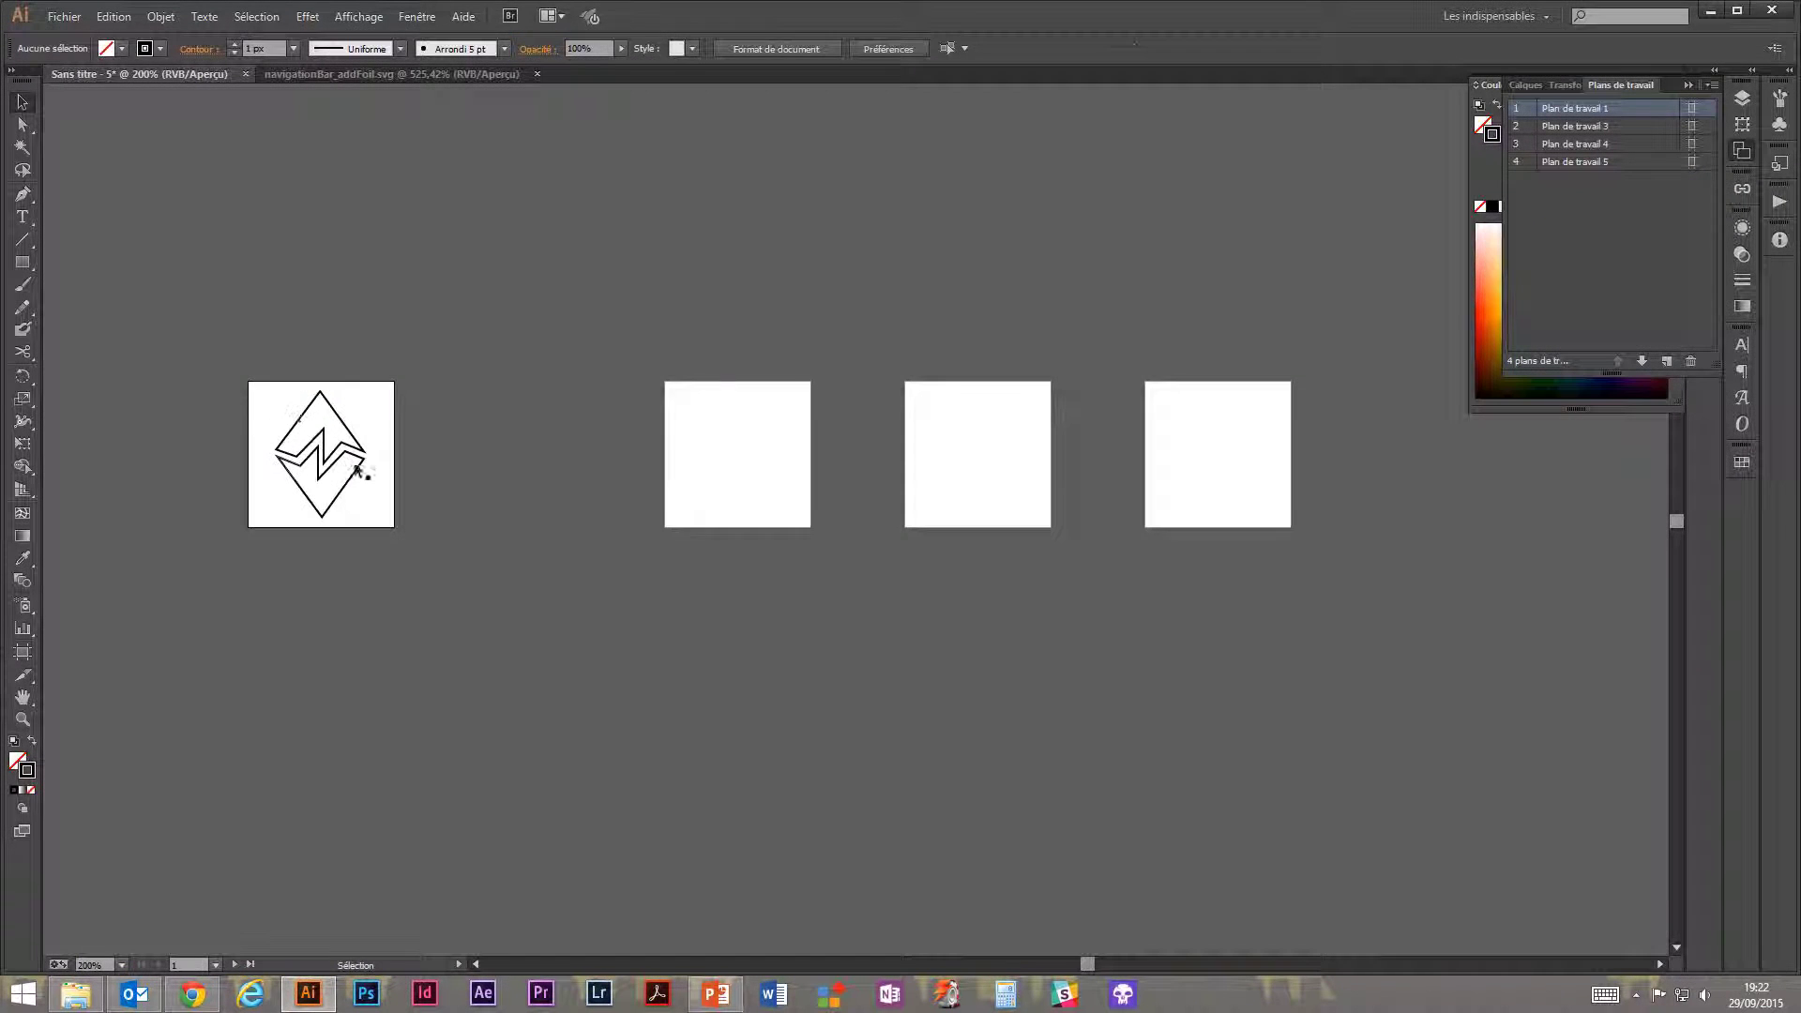
Move the first artboard together with its logo to about X 95 px, Y 39 px, closer to the empty artboards.
key(shift+o)
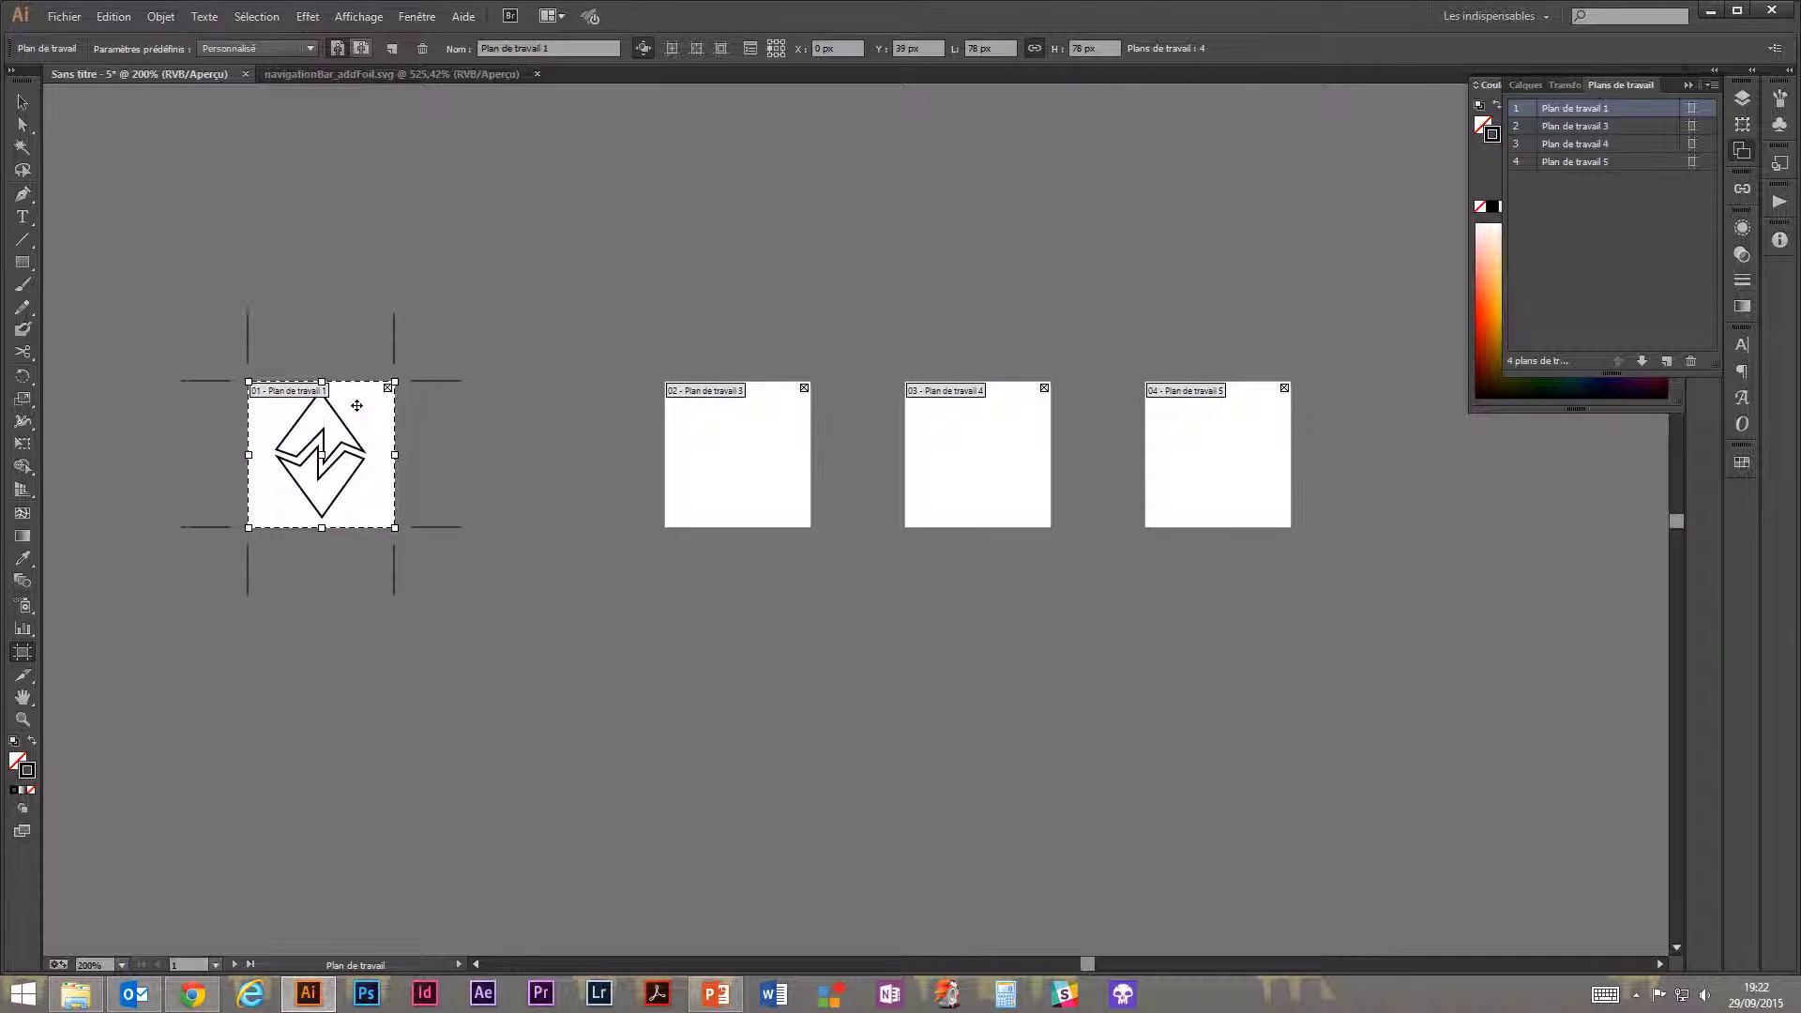
drag(357, 406, 531, 415)
click(23, 101)
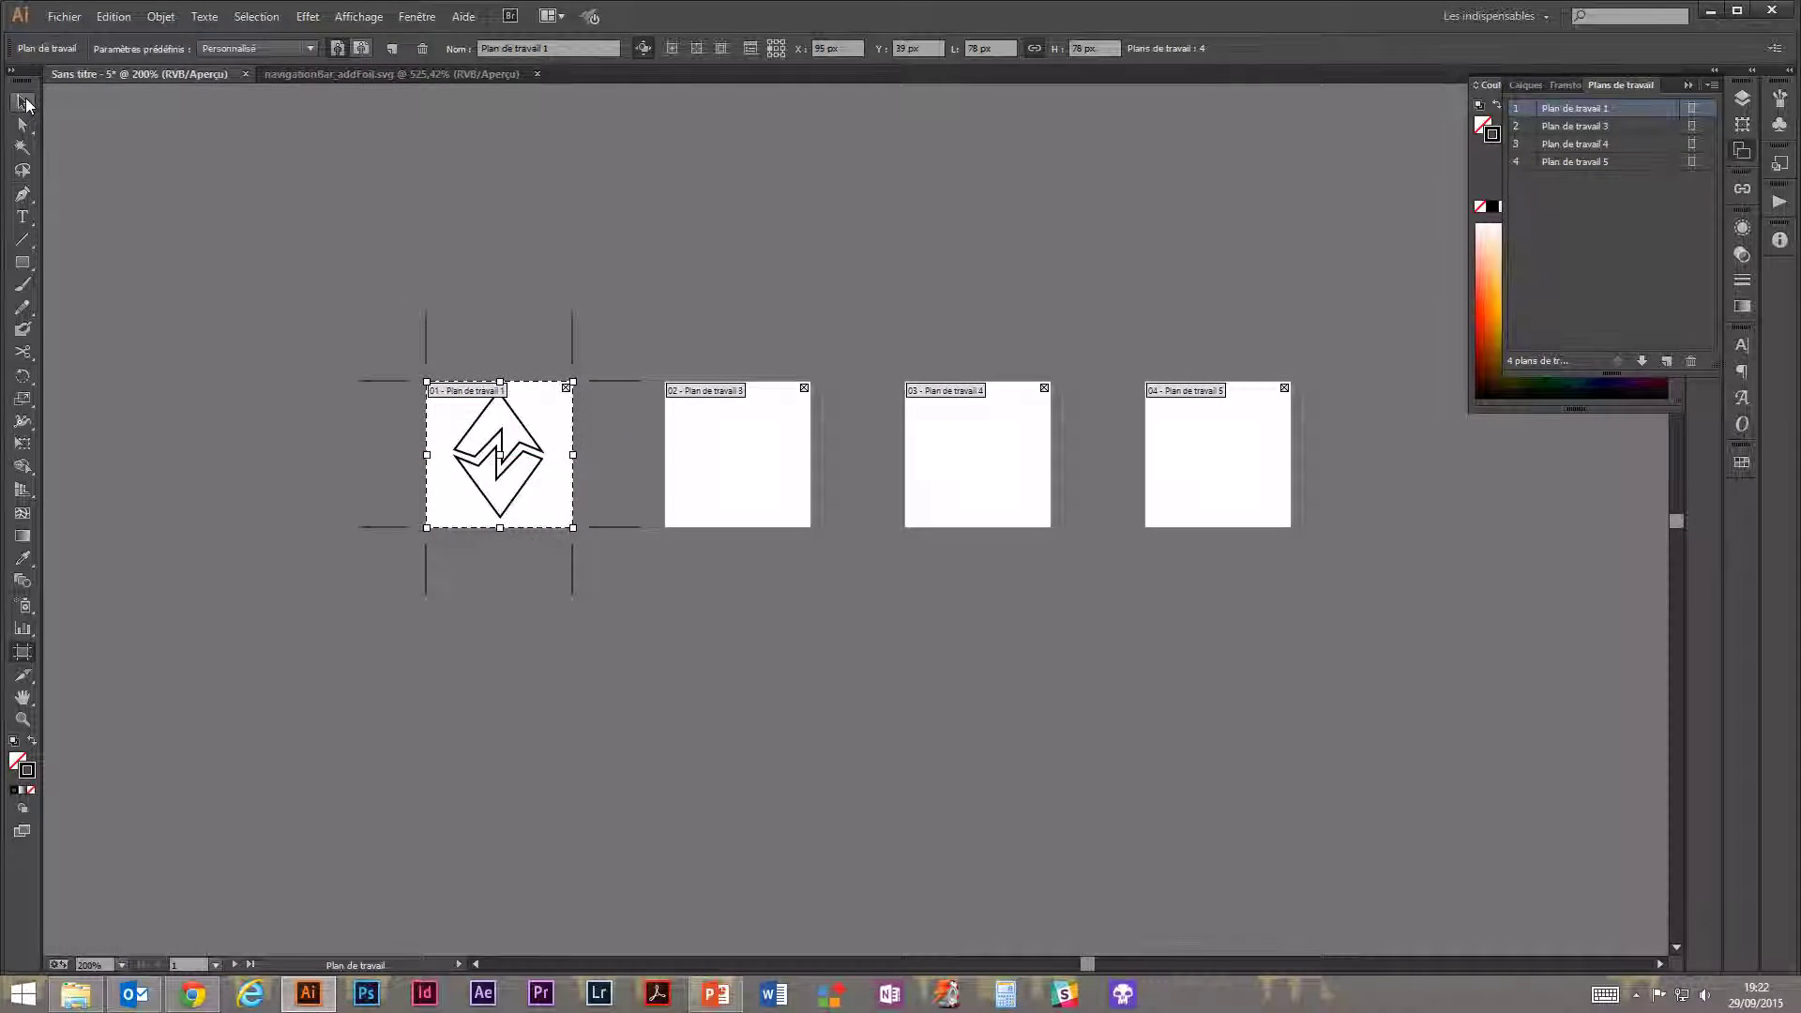
Select all paths of the logo on the first artboard and copy them.
key(ctrl+plus)
key(ctrl+plus)
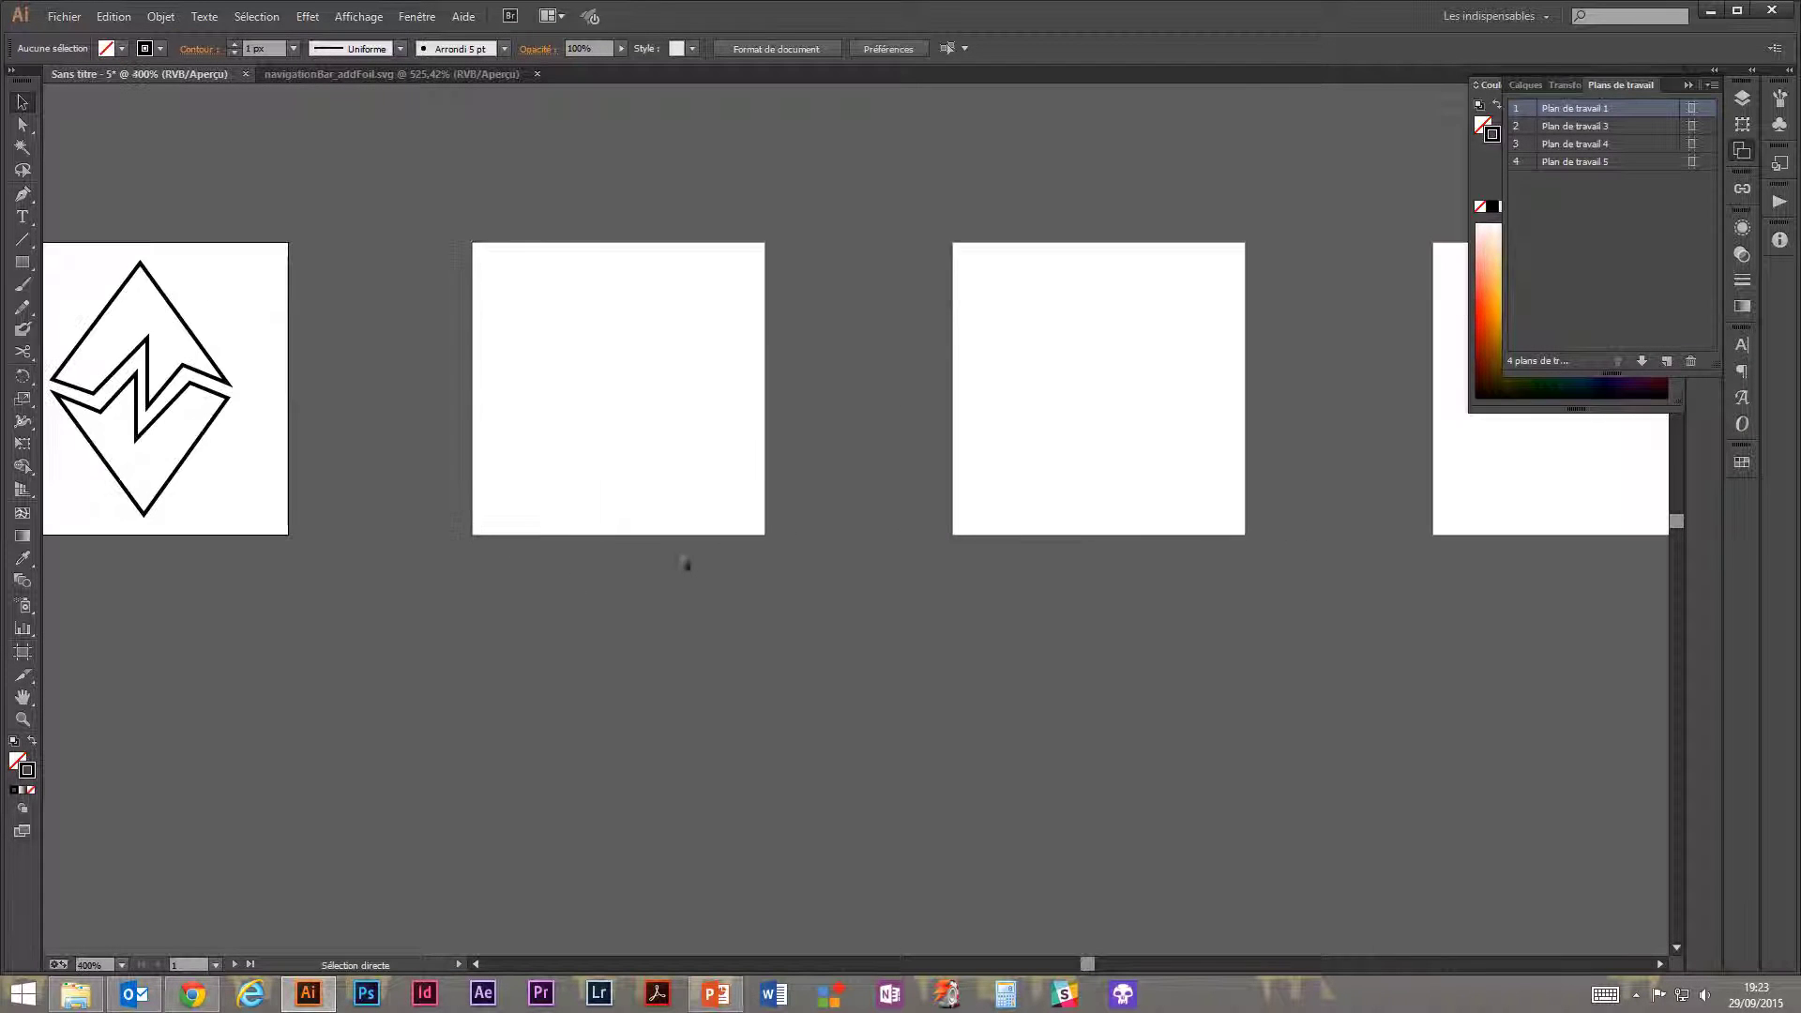
drag(574, 529, 942, 617)
drag(635, 430, 804, 486)
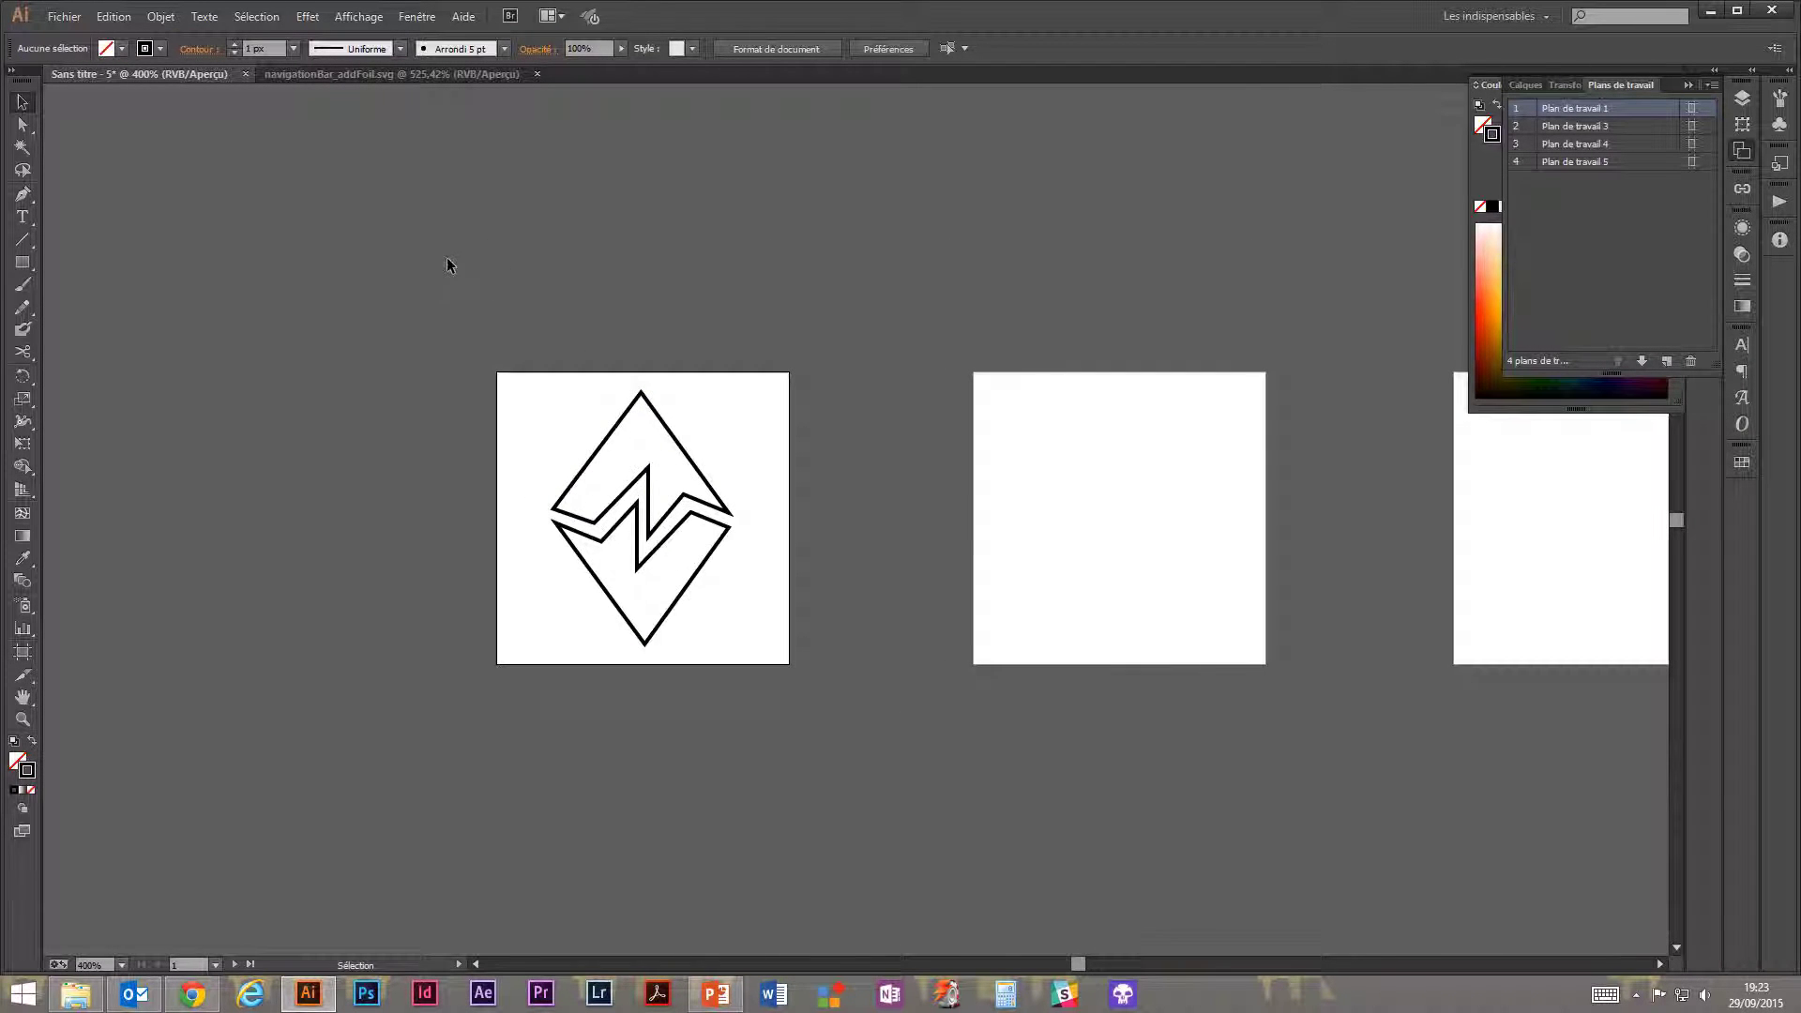
drag(446, 259, 876, 696)
key(ctrl+c)
Rename the first artboard, which holds the logo, as battleForZendikar.
key(shift+o)
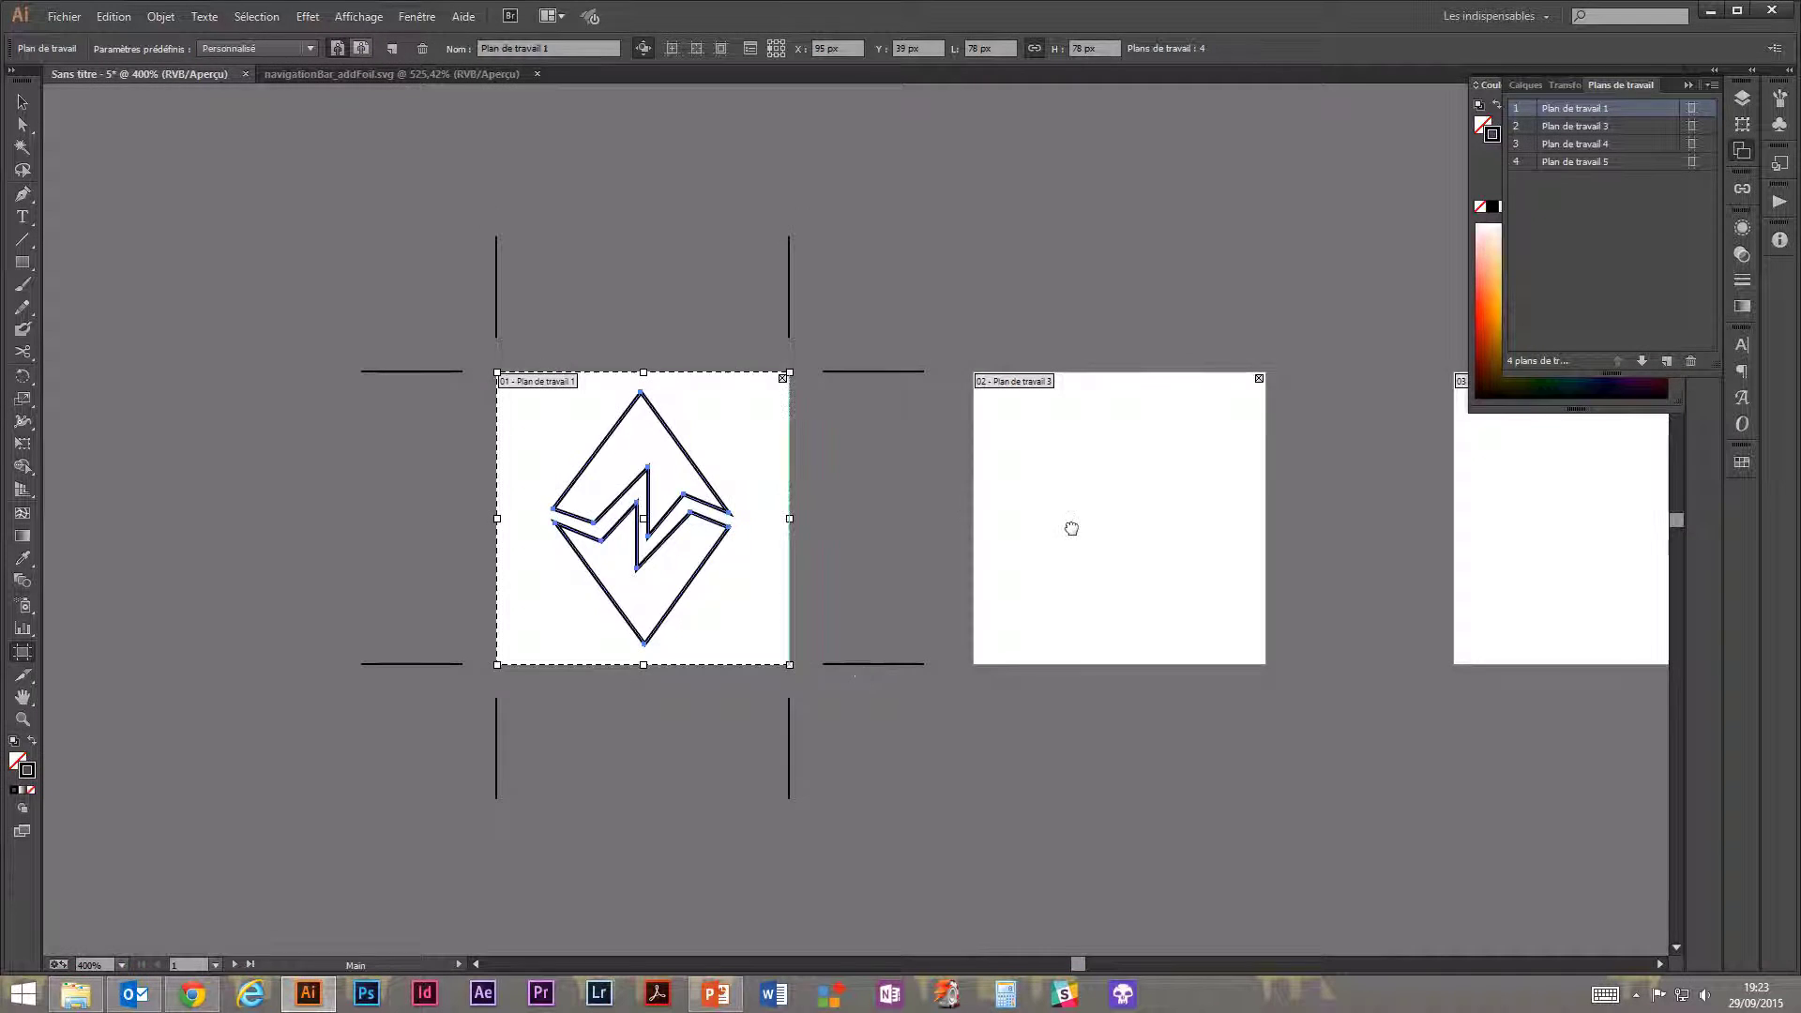
drag(1069, 527, 507, 493)
drag(751, 519, 1147, 530)
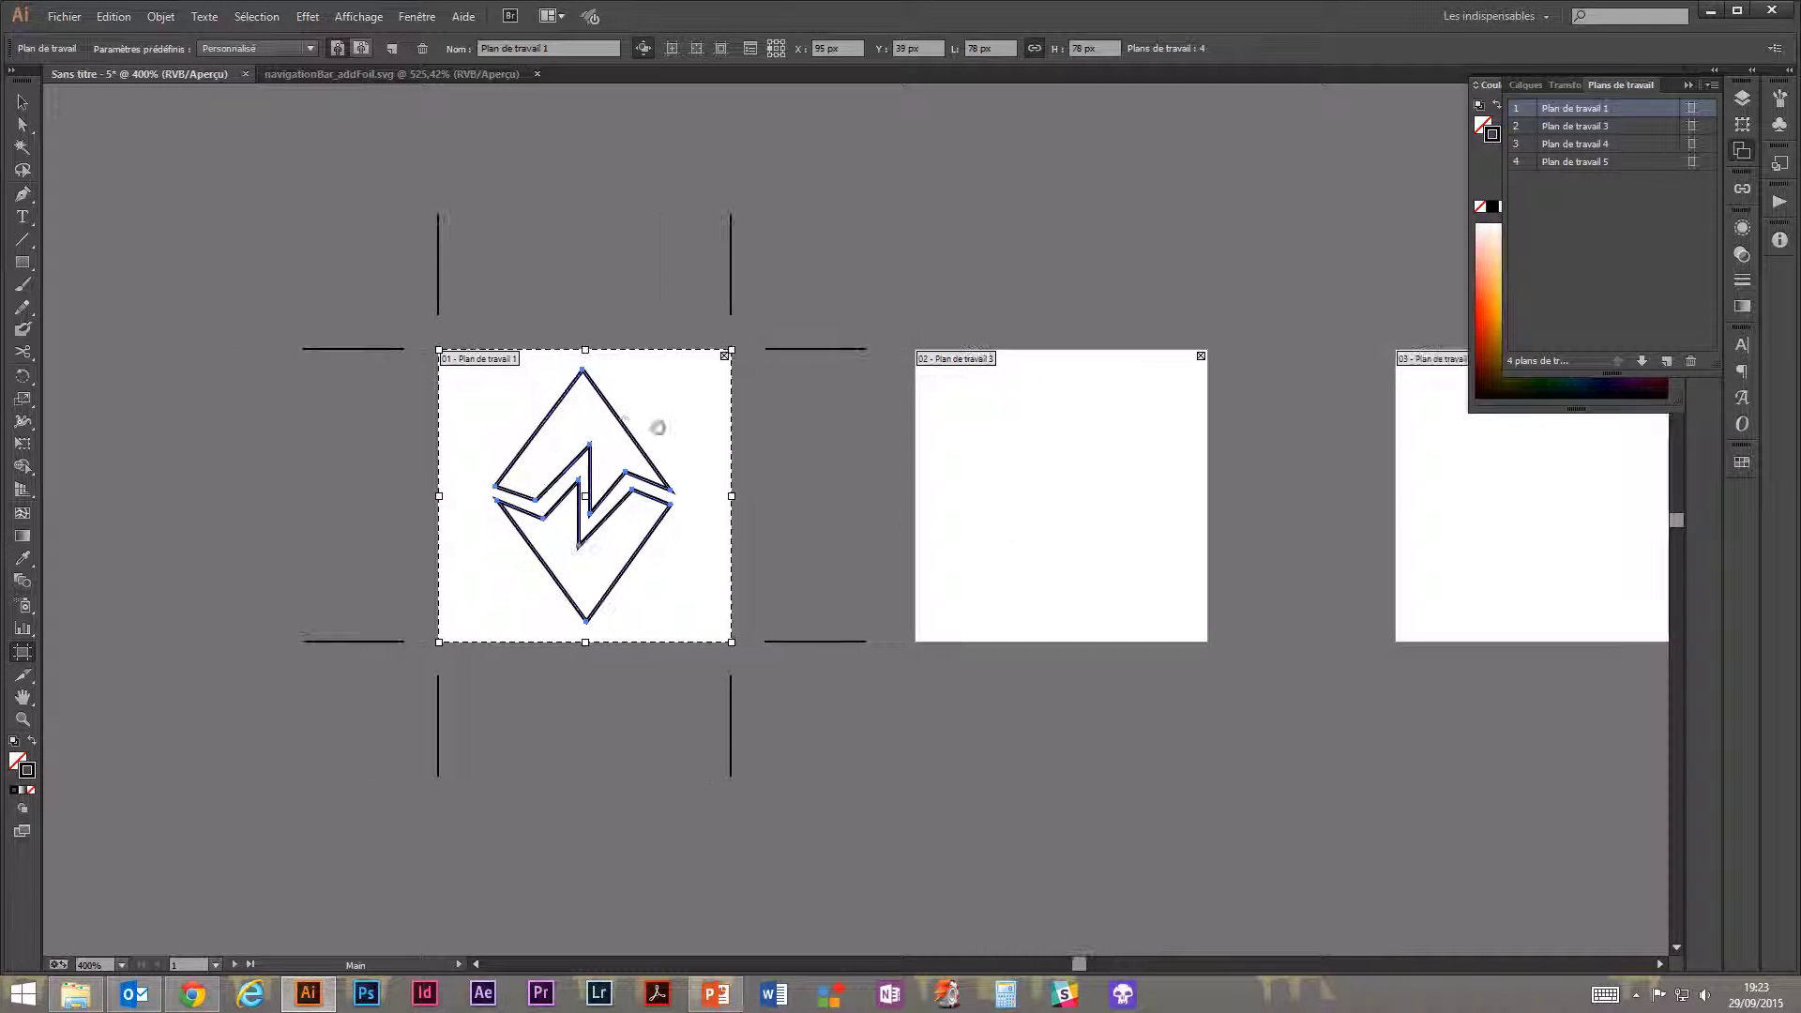
drag(682, 436, 550, 458)
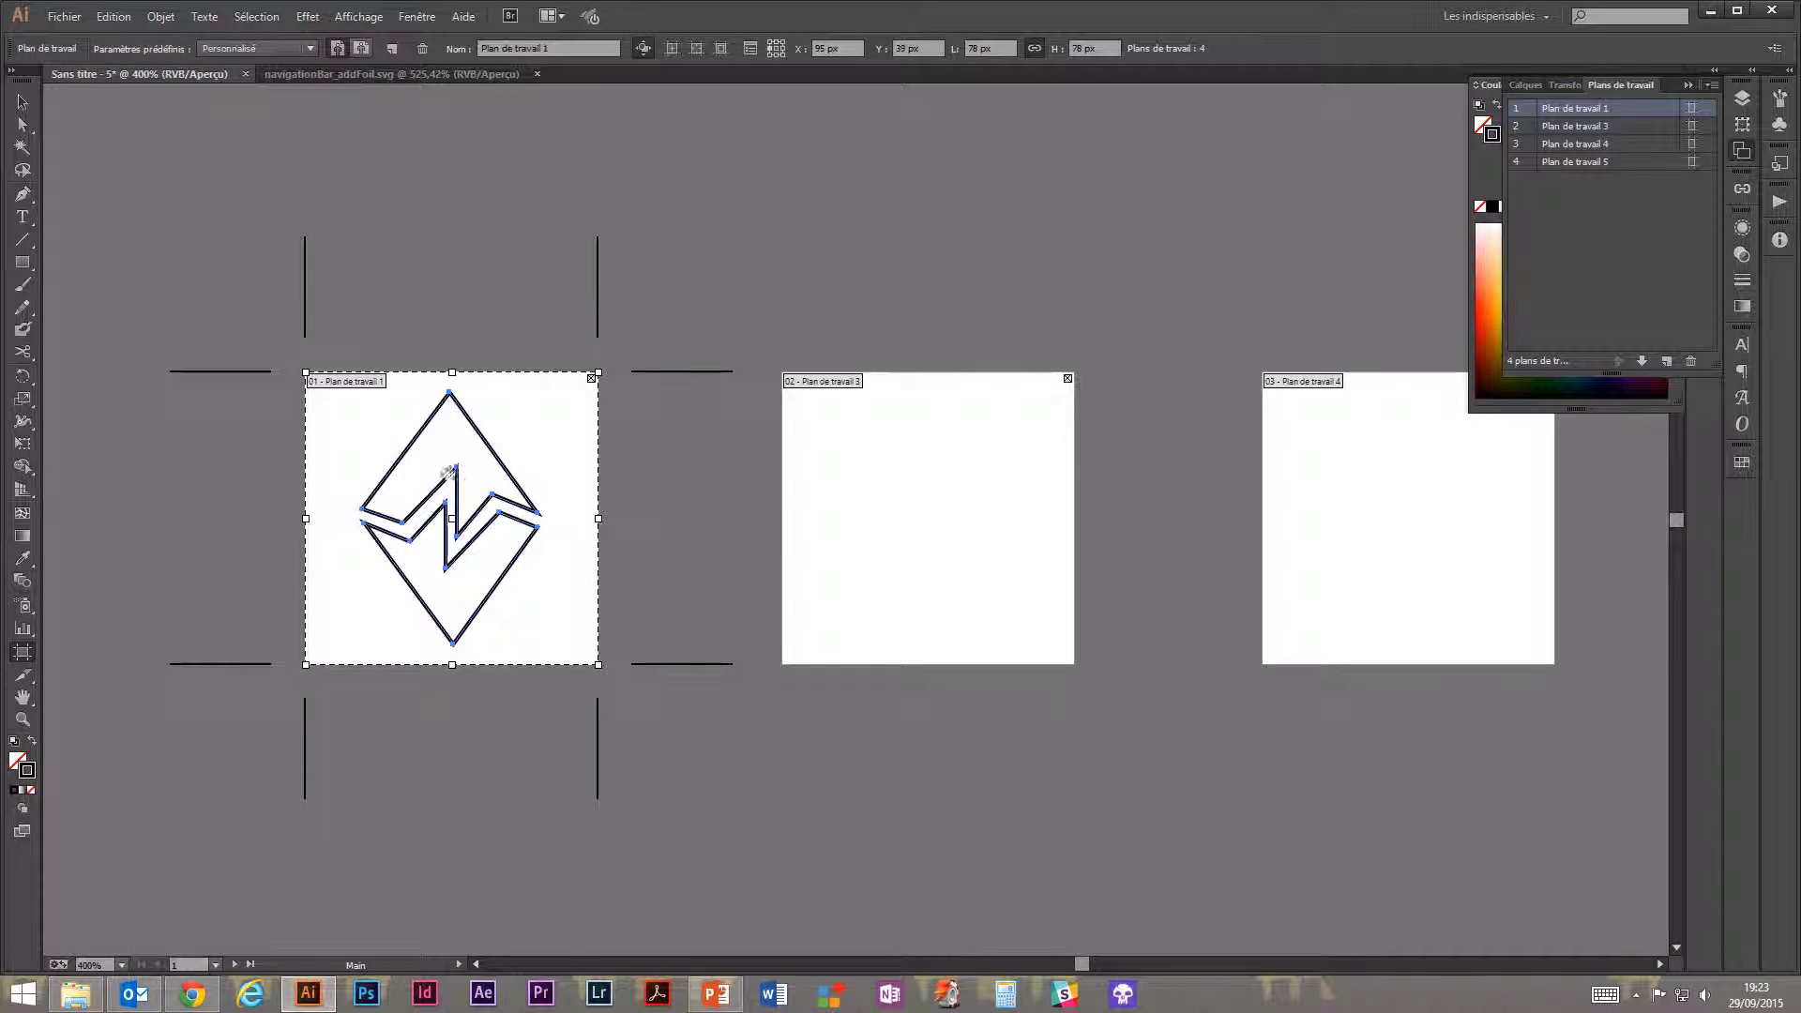
drag(442, 471, 626, 467)
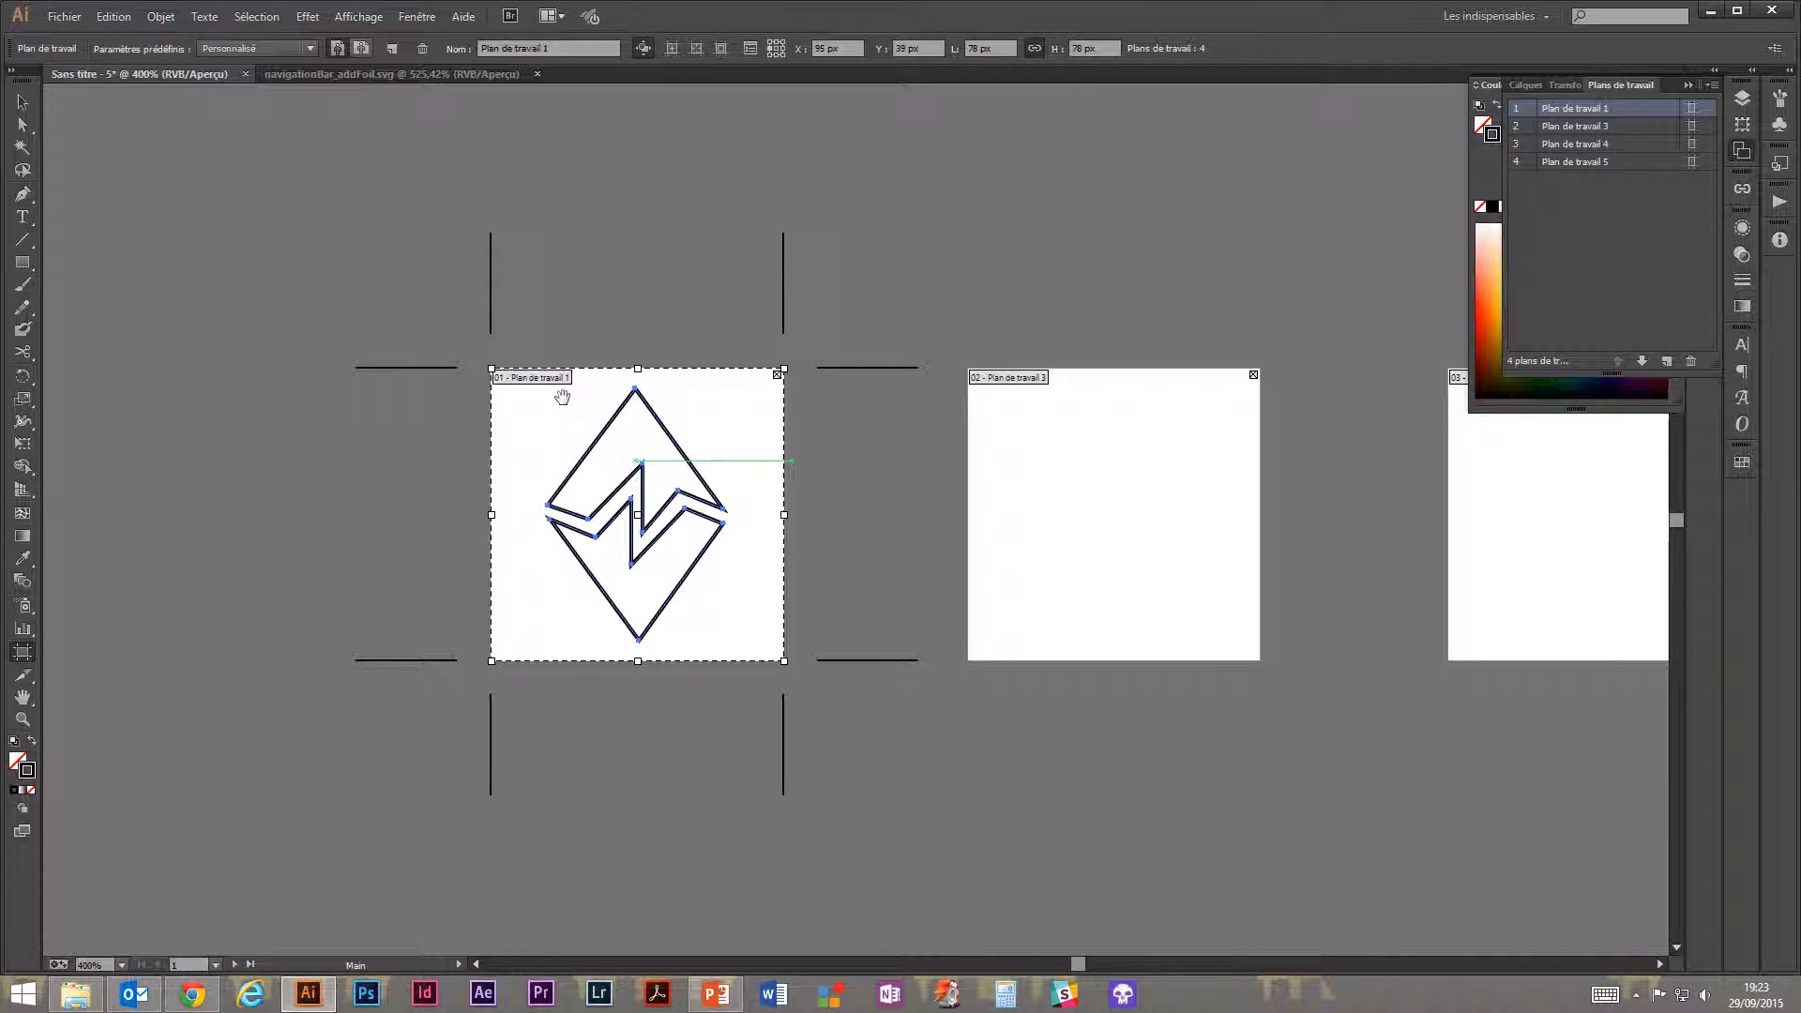
click(553, 48)
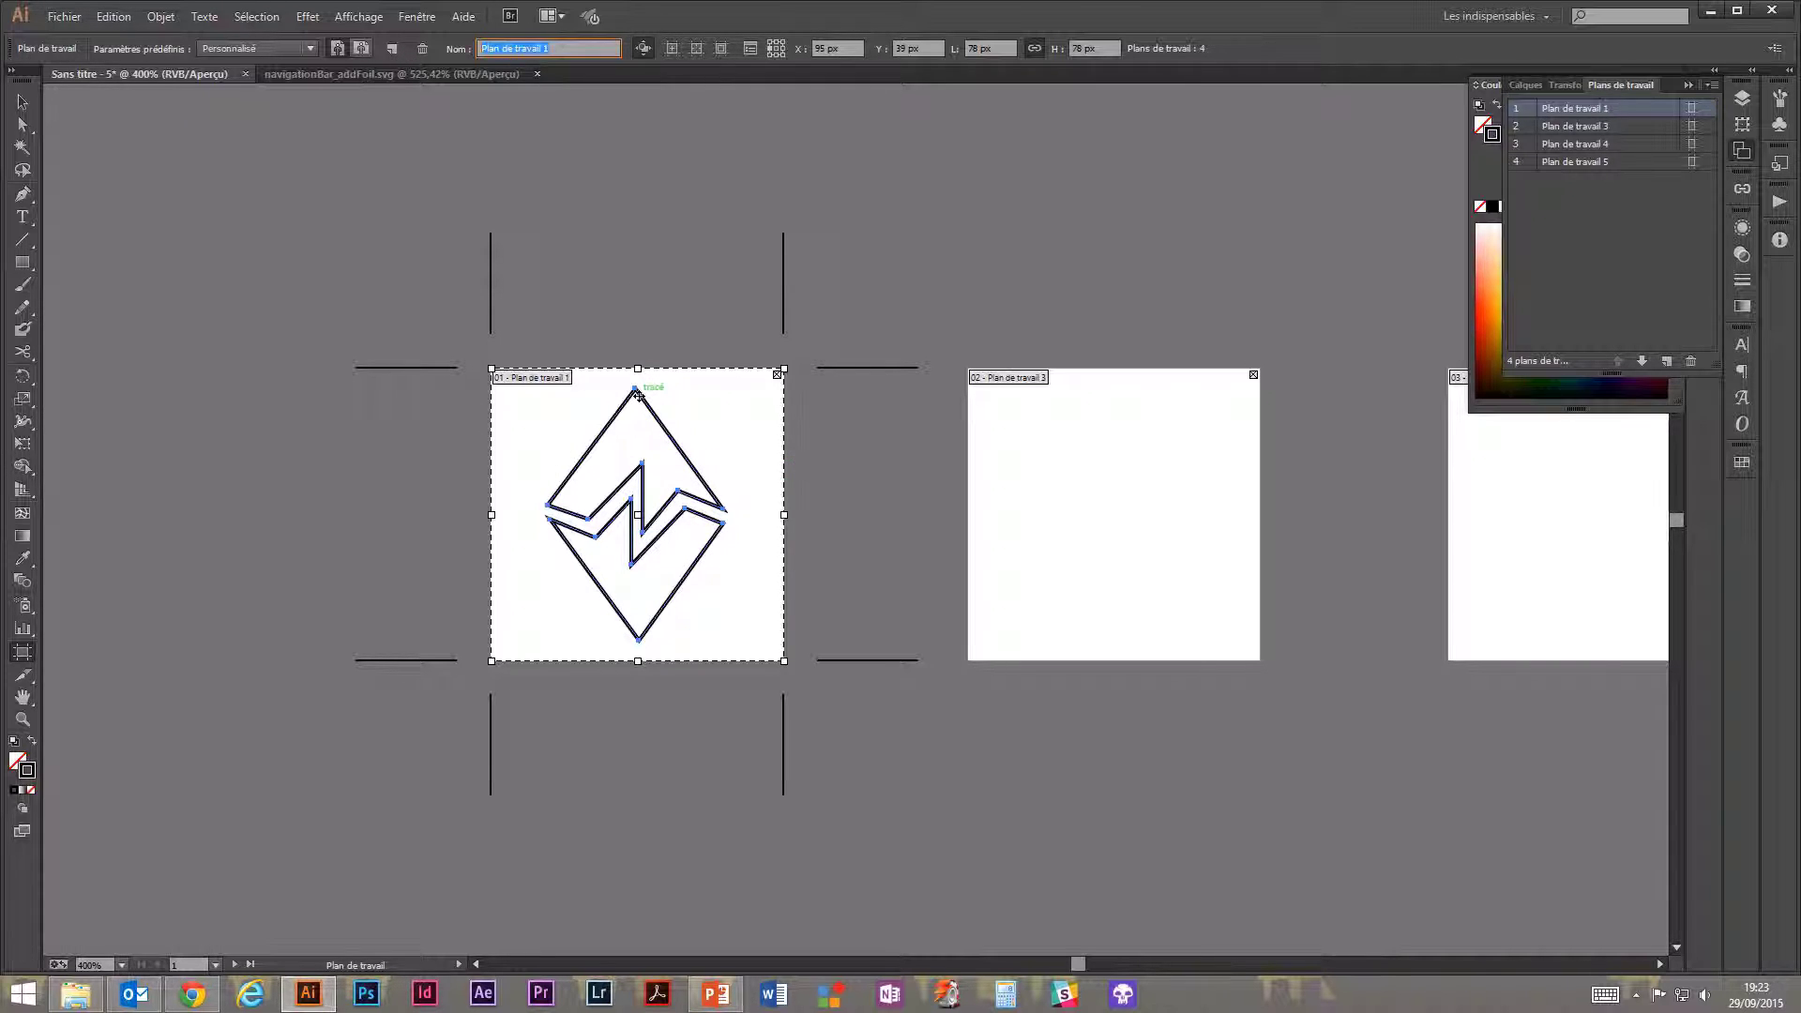
text(battleForZendikar)
click(22, 101)
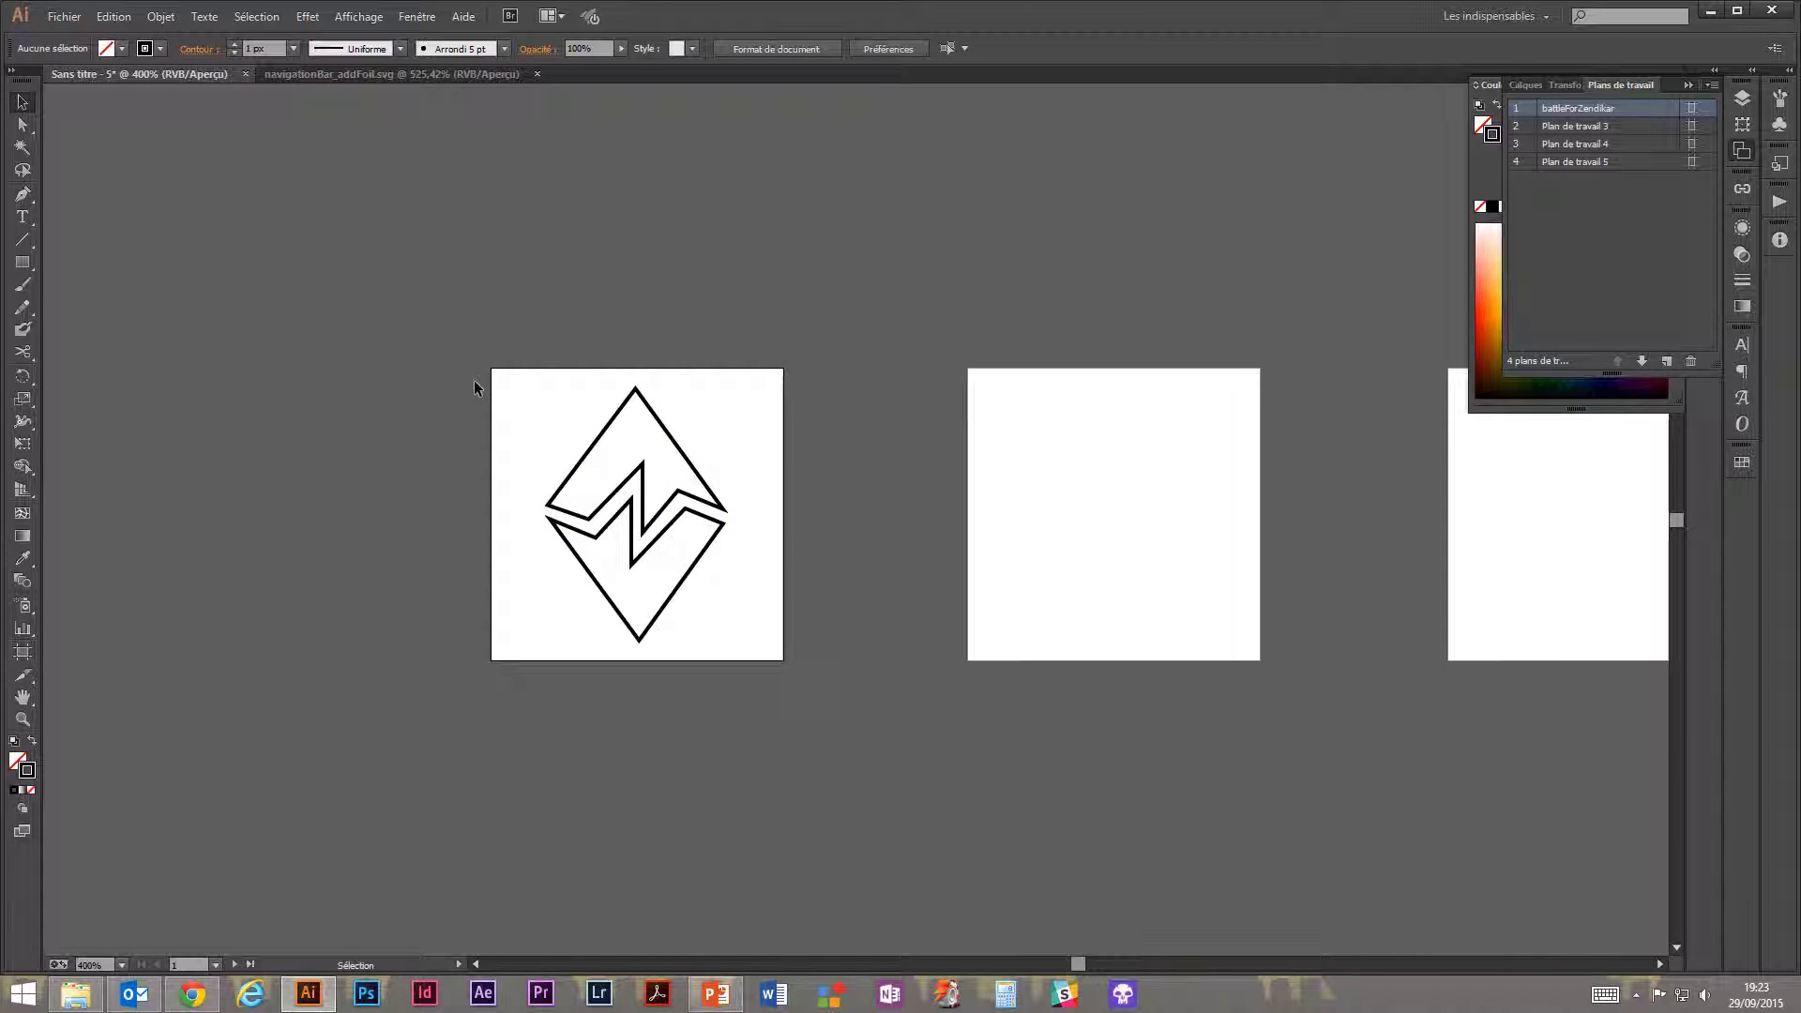
key(shift+o)
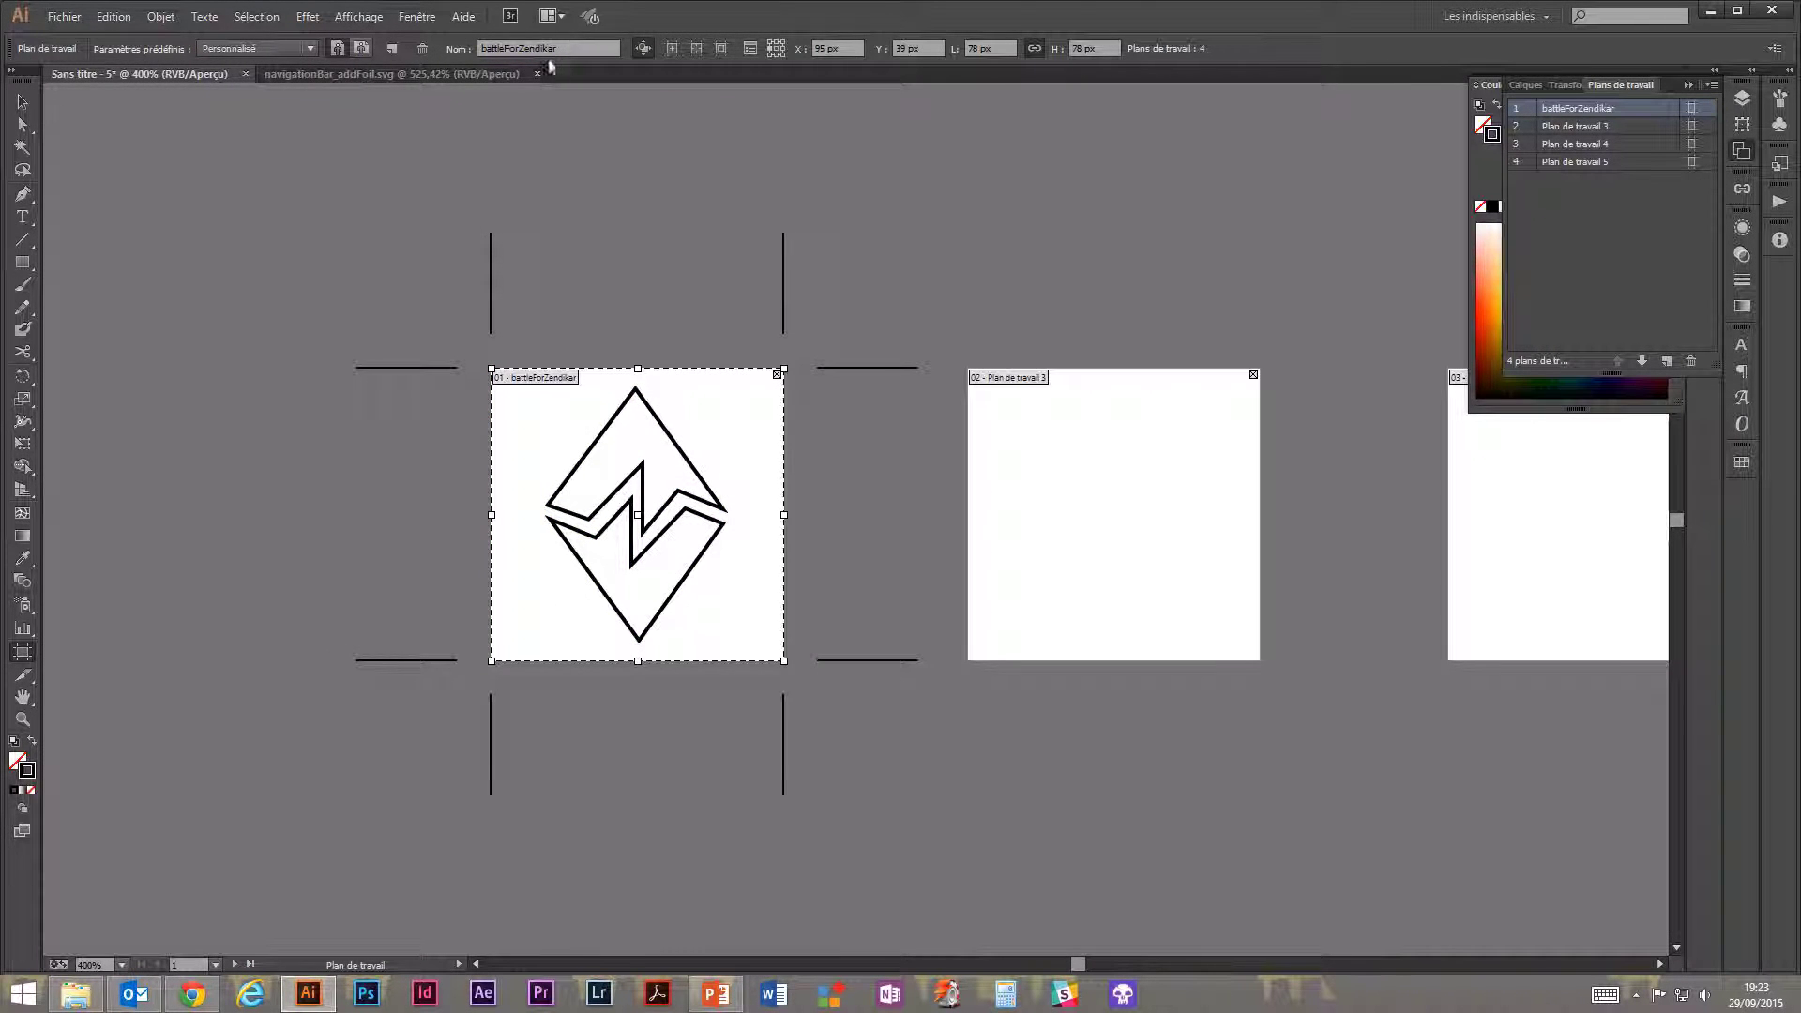
click(22, 101)
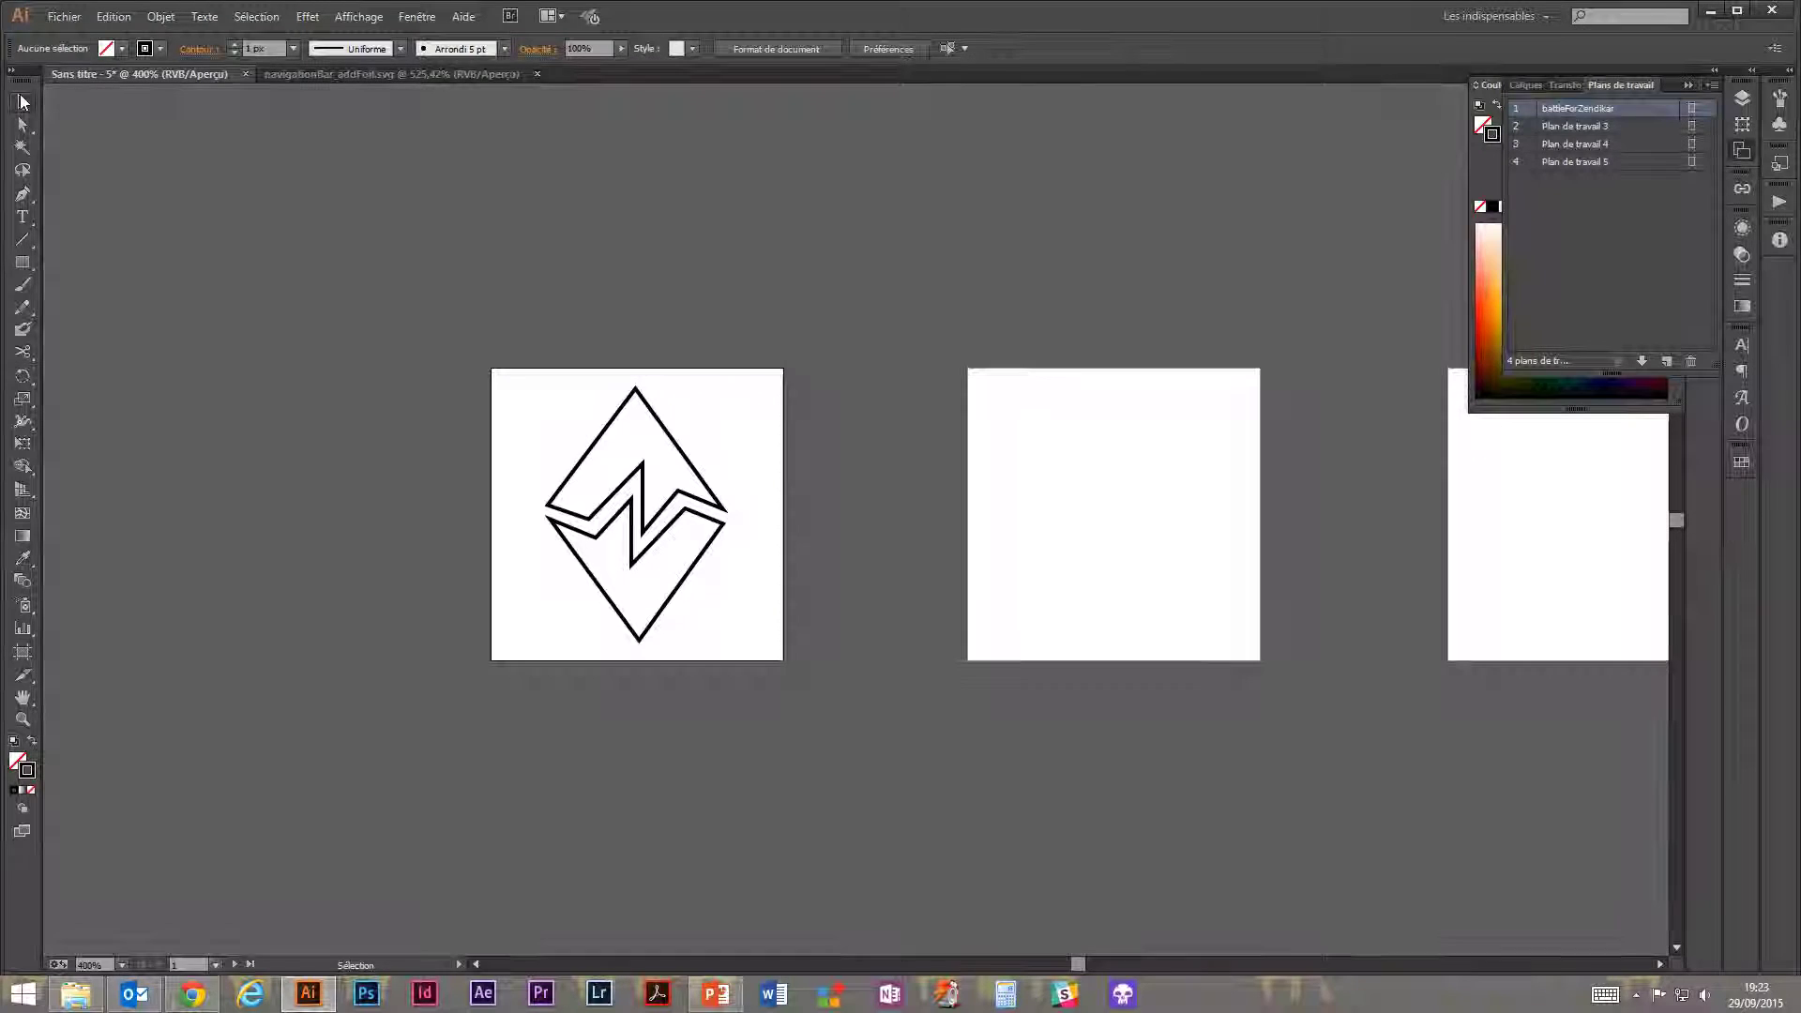
Start exporting the document in PNG format with the option to use the artboards enabled.
click(64, 17)
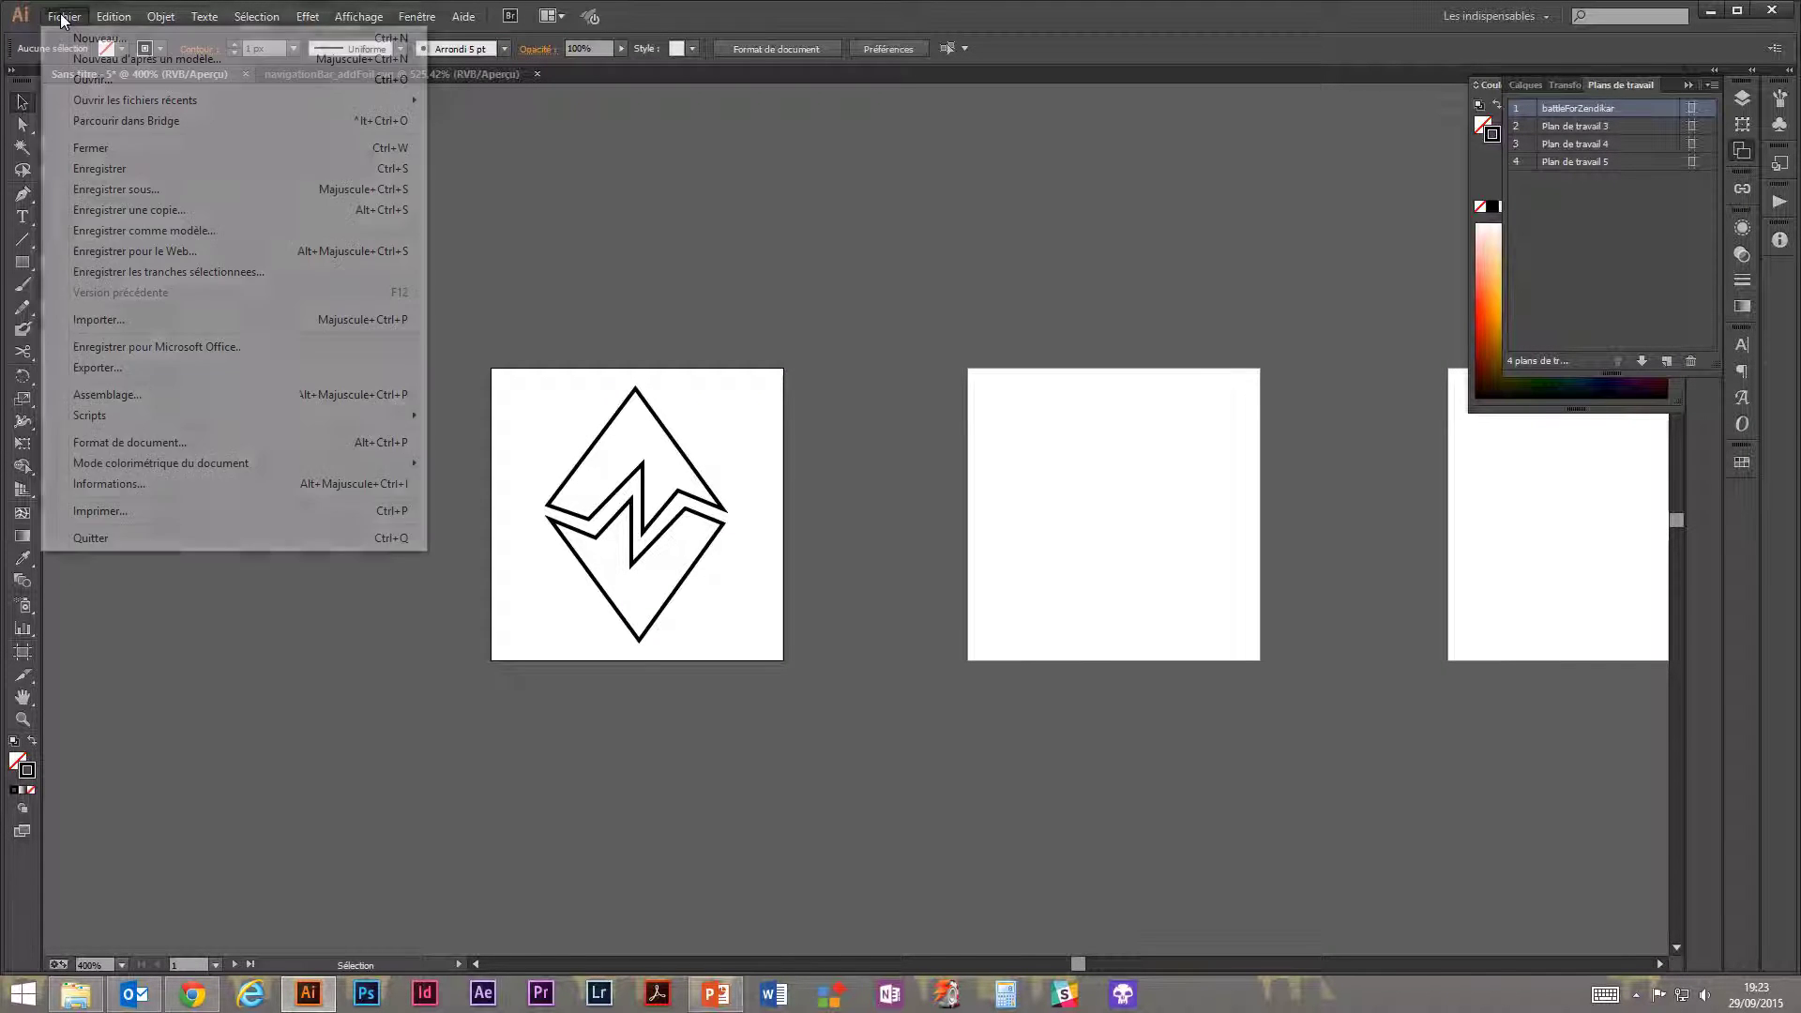
click(92, 368)
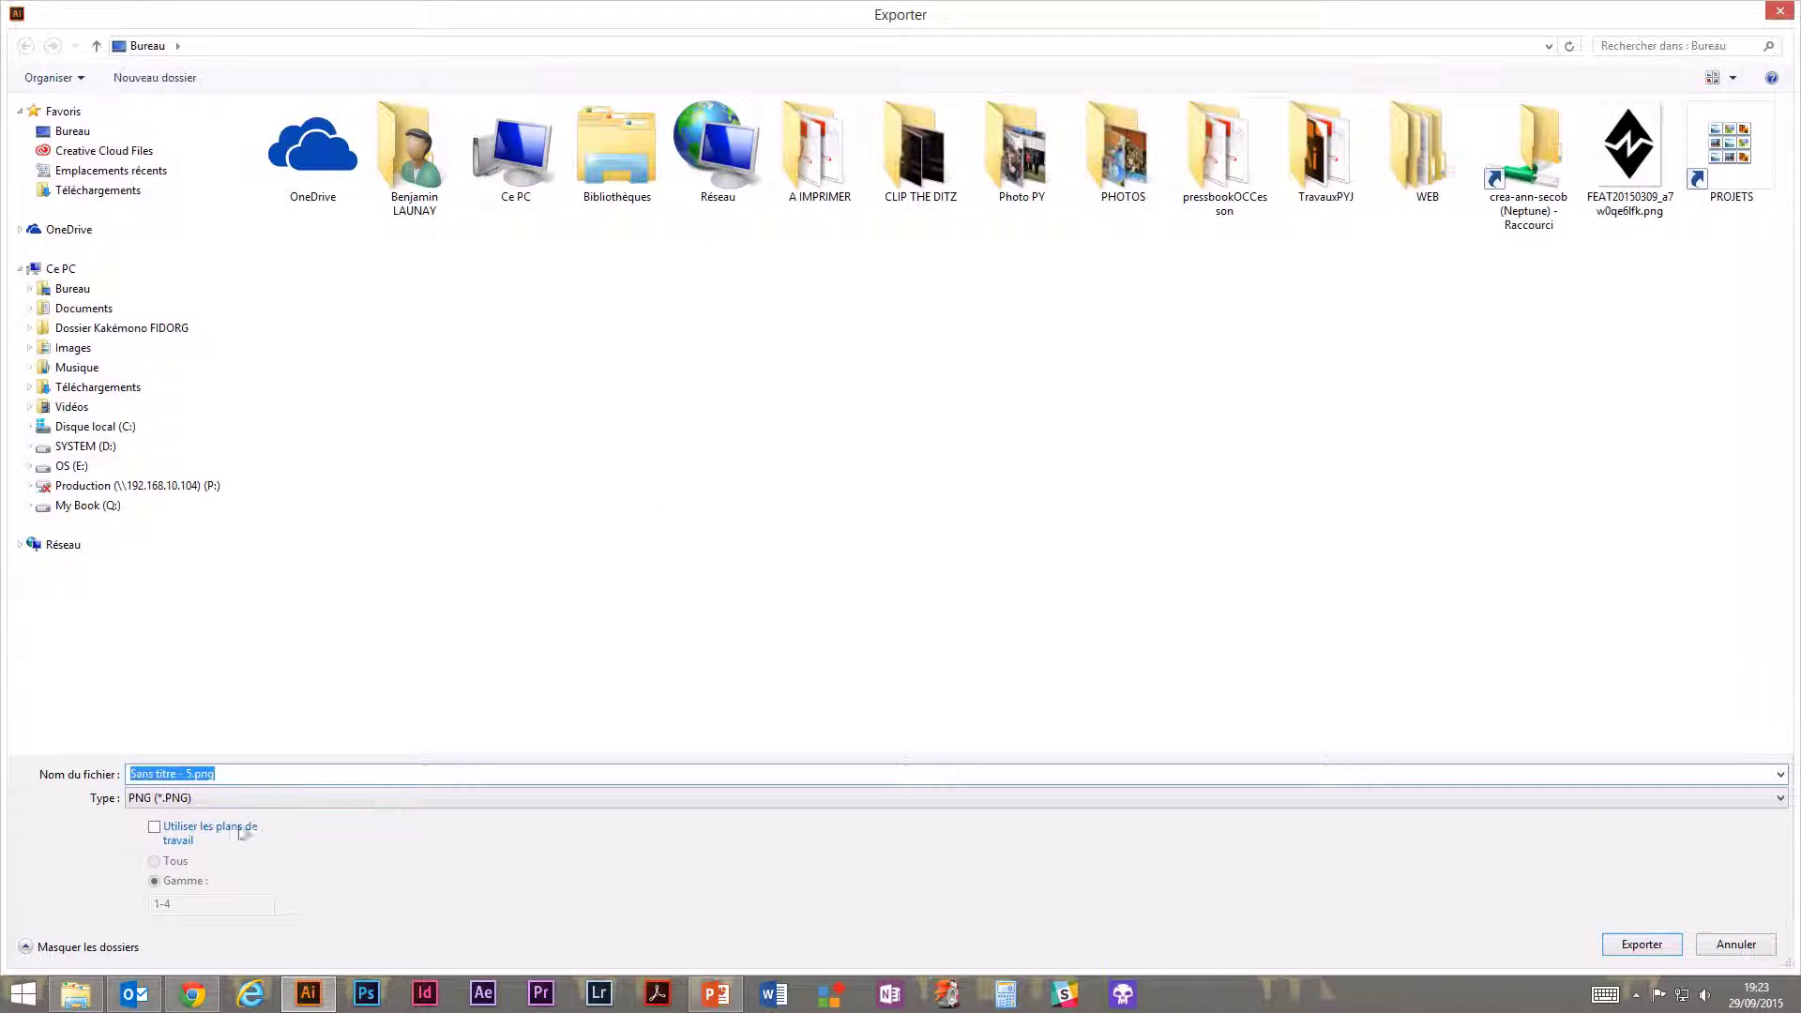
click(165, 799)
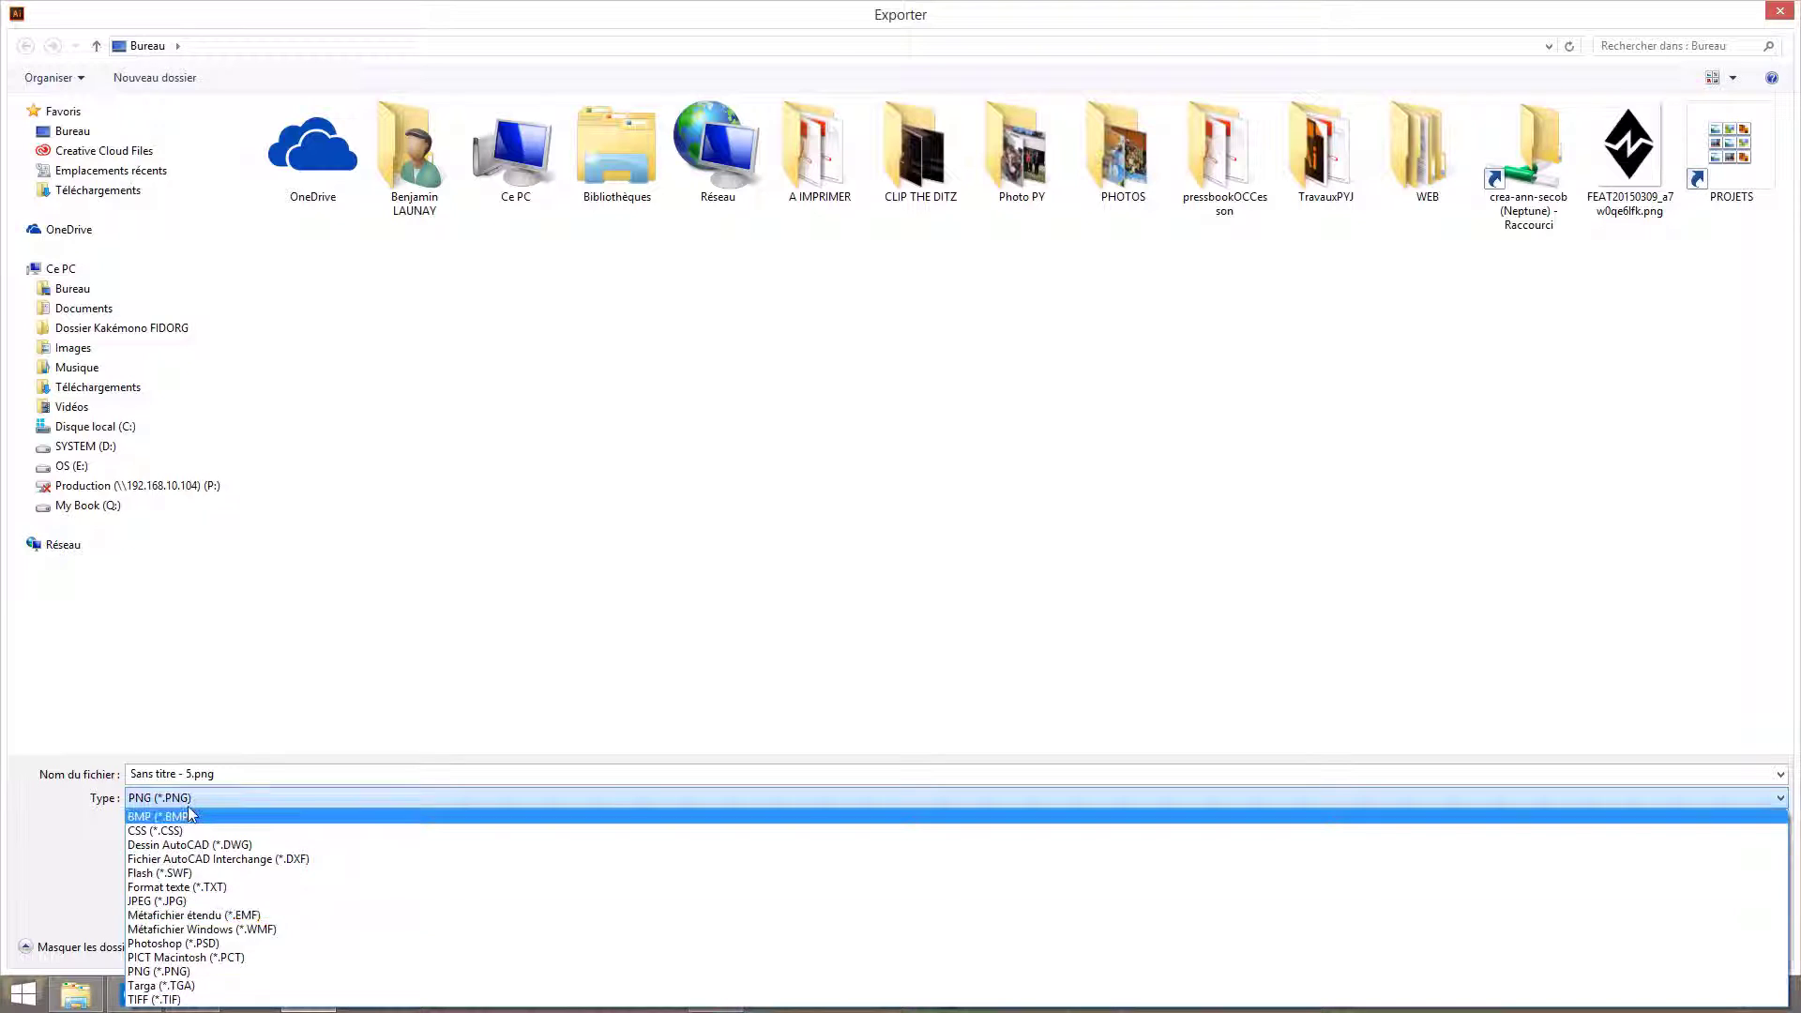
click(174, 803)
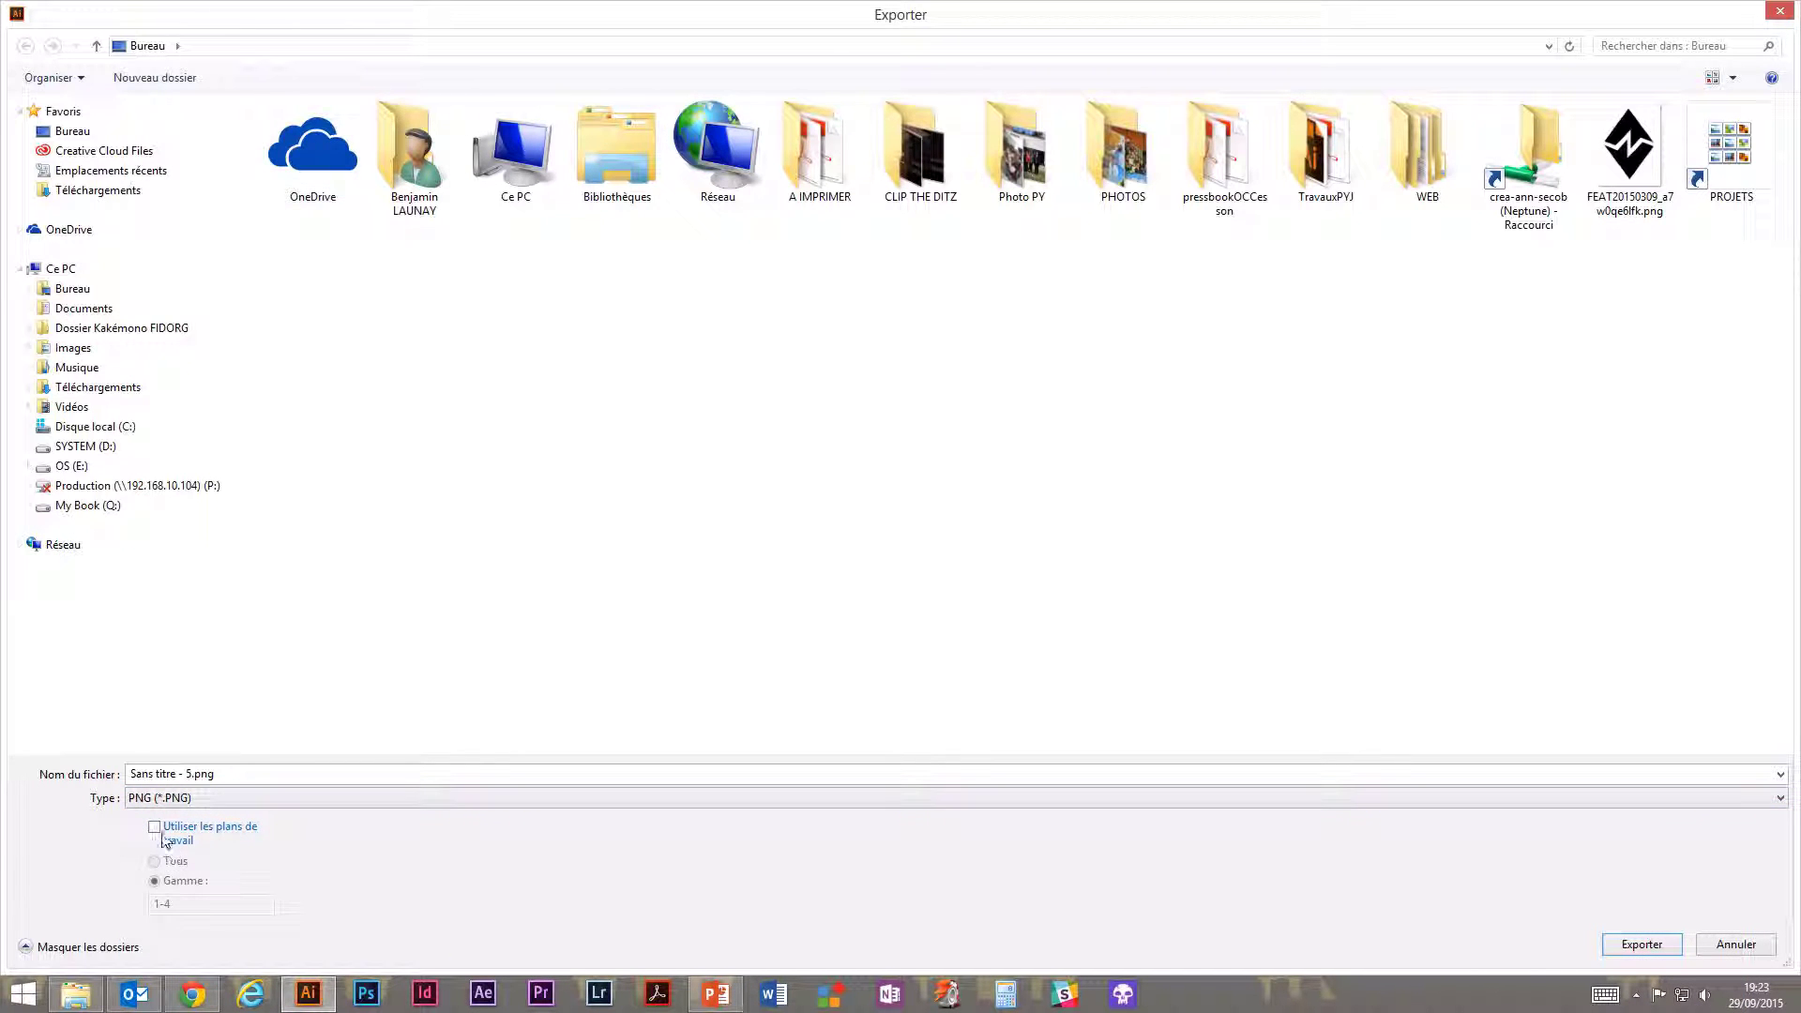
click(155, 829)
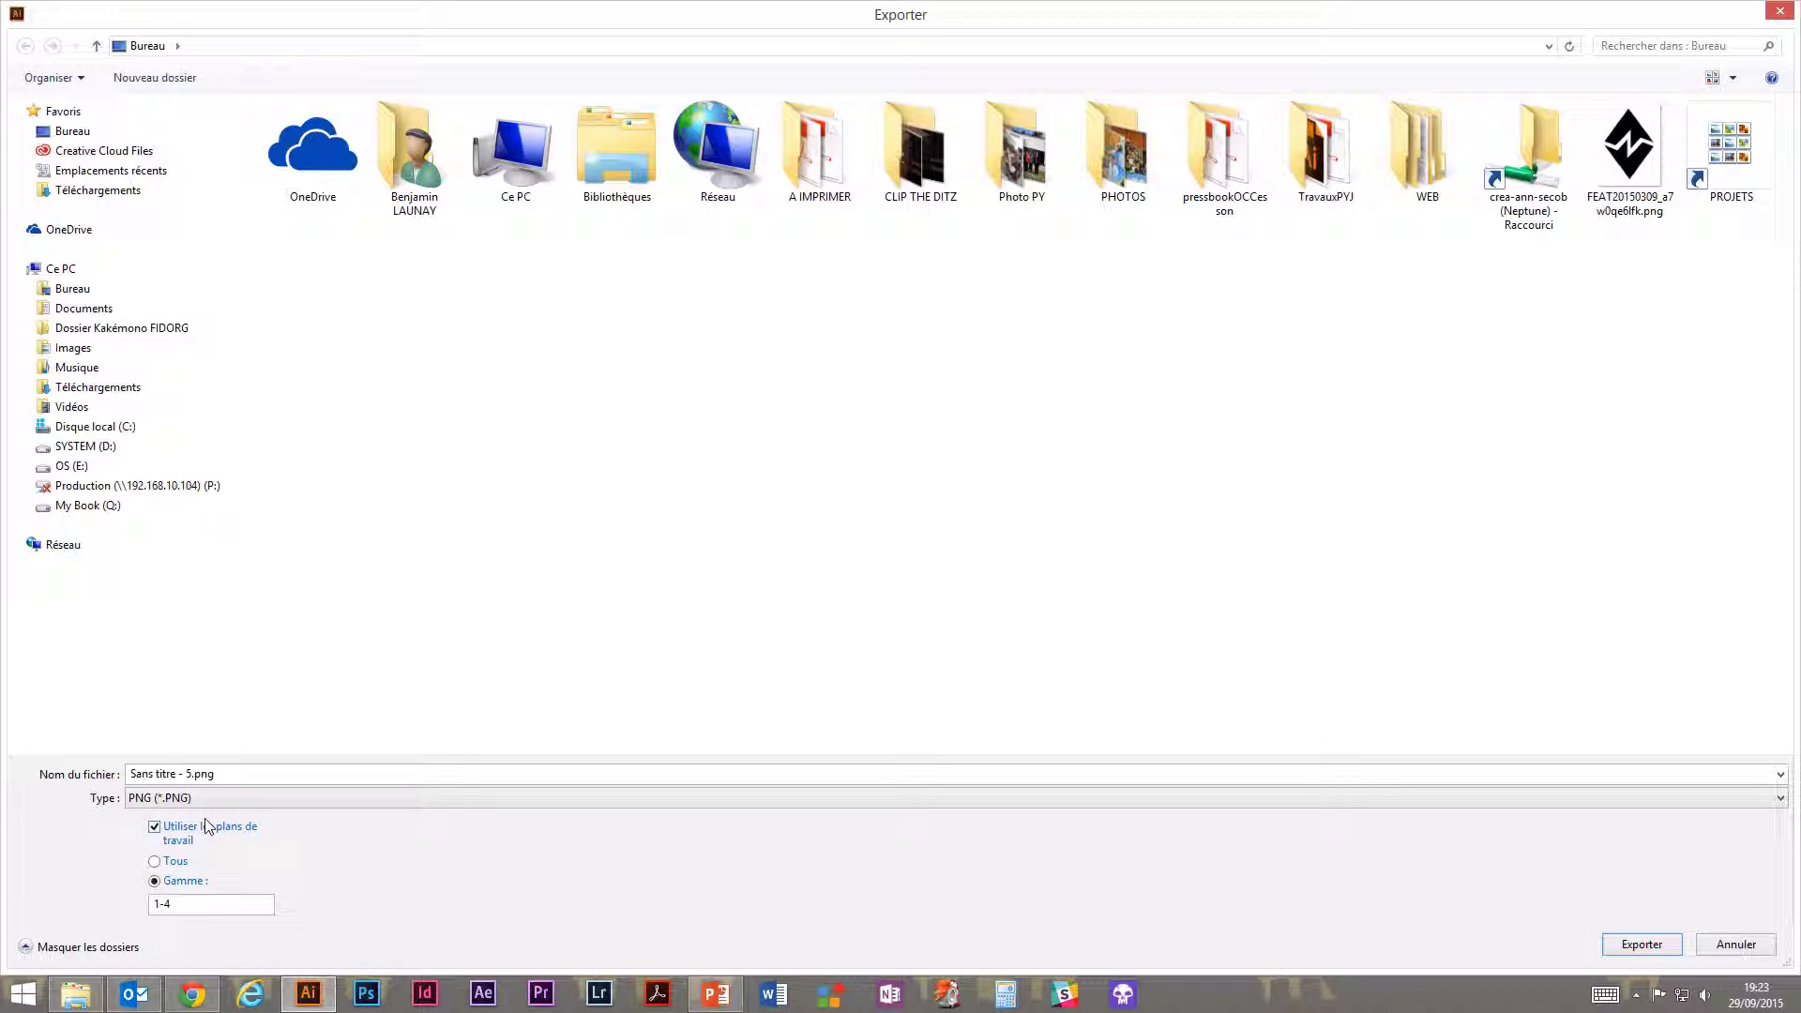
Try the export option for all artboards and a custom artboard range of 1,2,3.
click(155, 862)
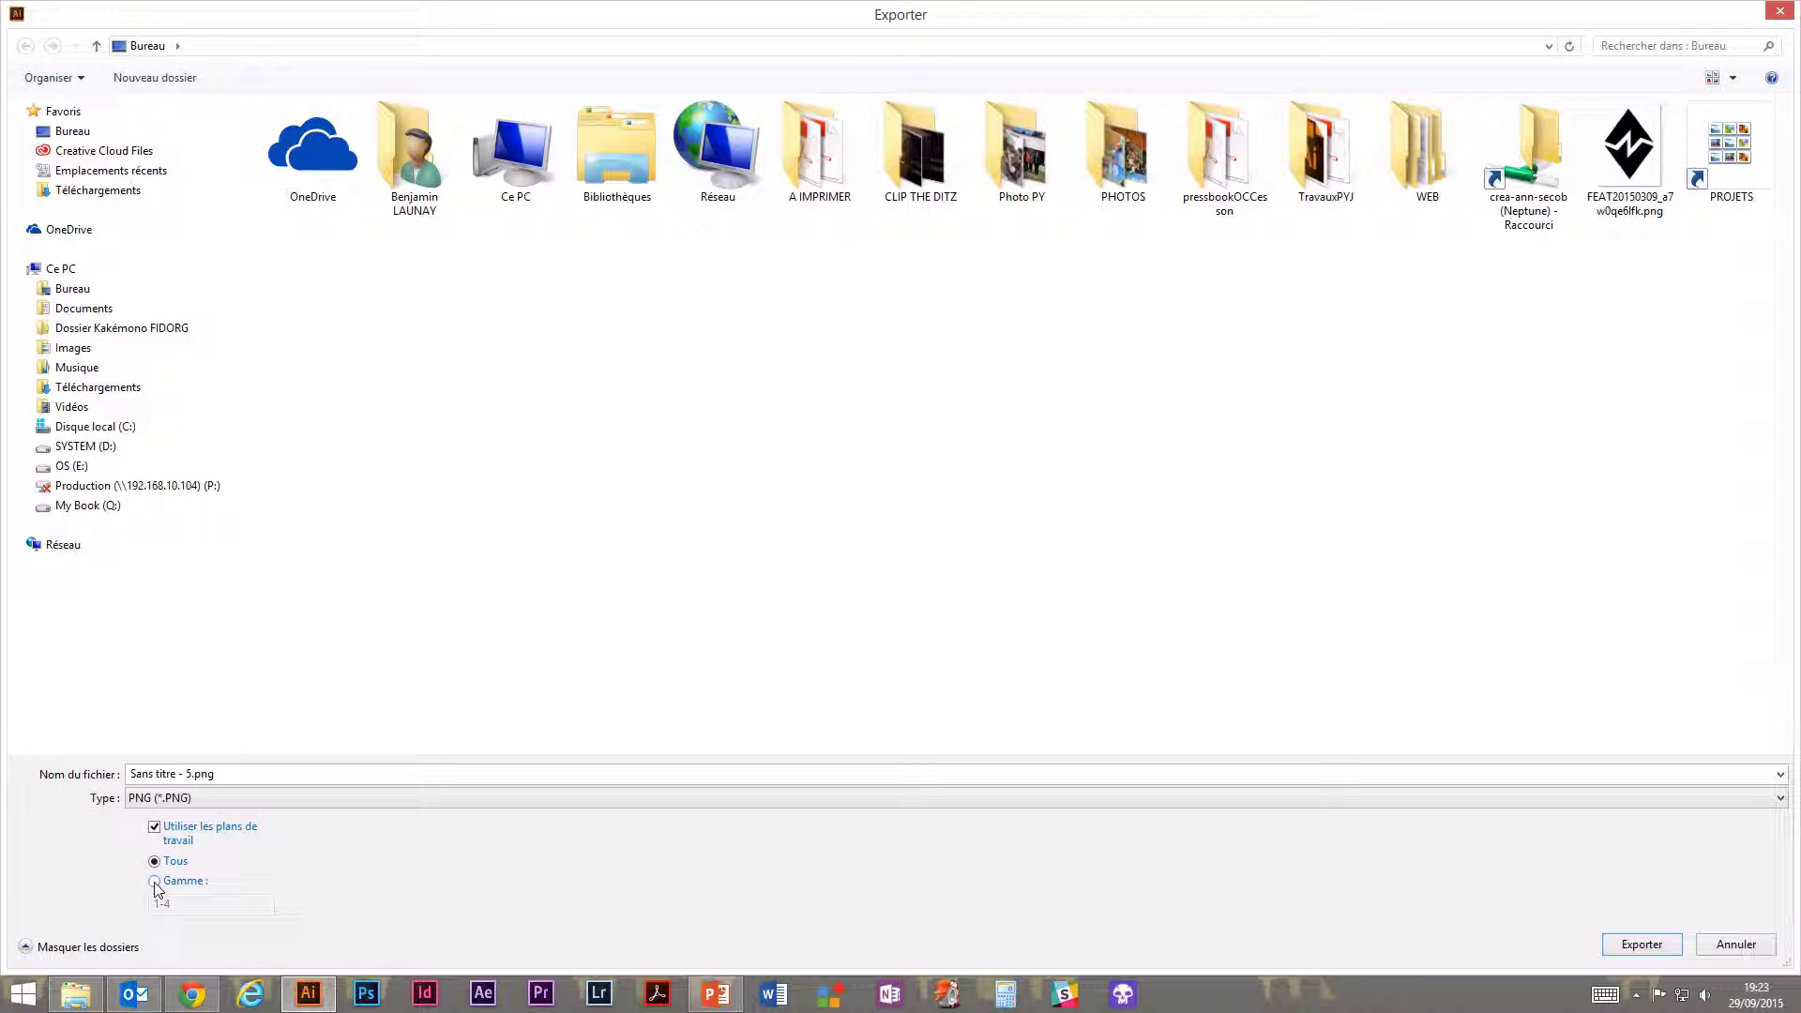
click(155, 882)
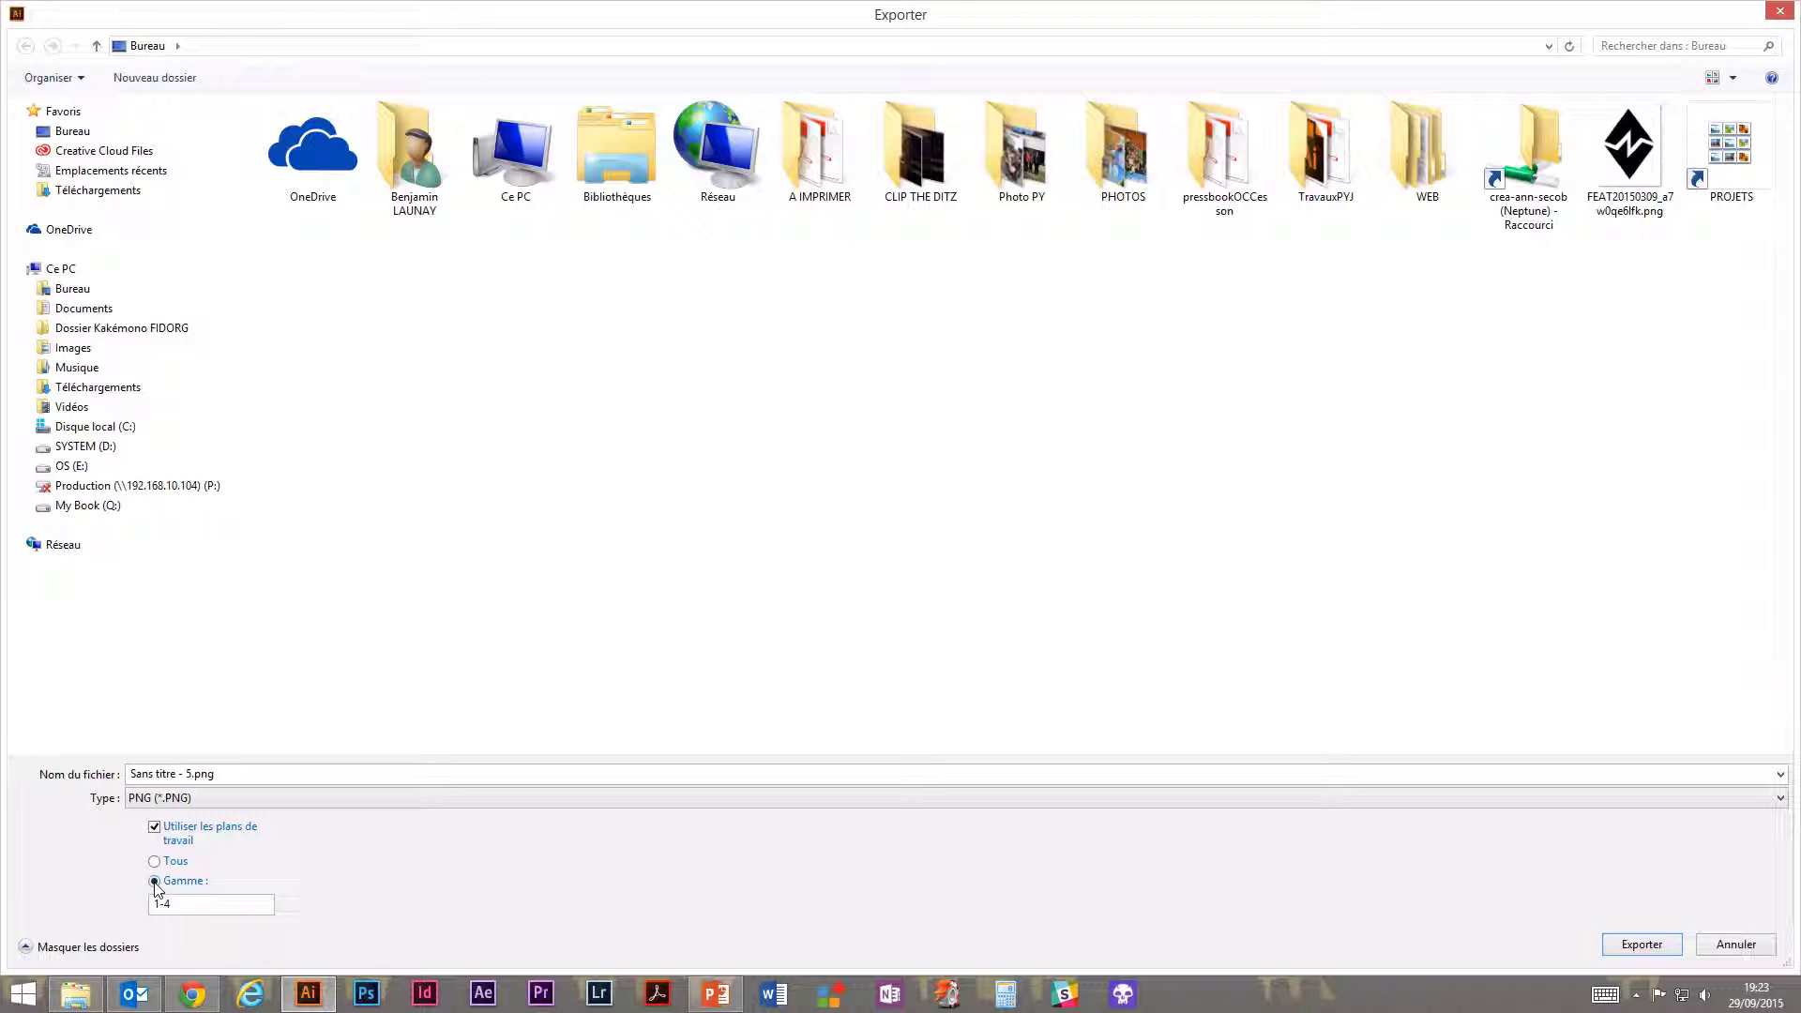
drag(182, 906, 97, 915)
text(1,2,3)
Limit the exported artboard range to 1 and name the export file iconBlocs.
drag(200, 914, 119, 911)
text(1)
click(188, 772)
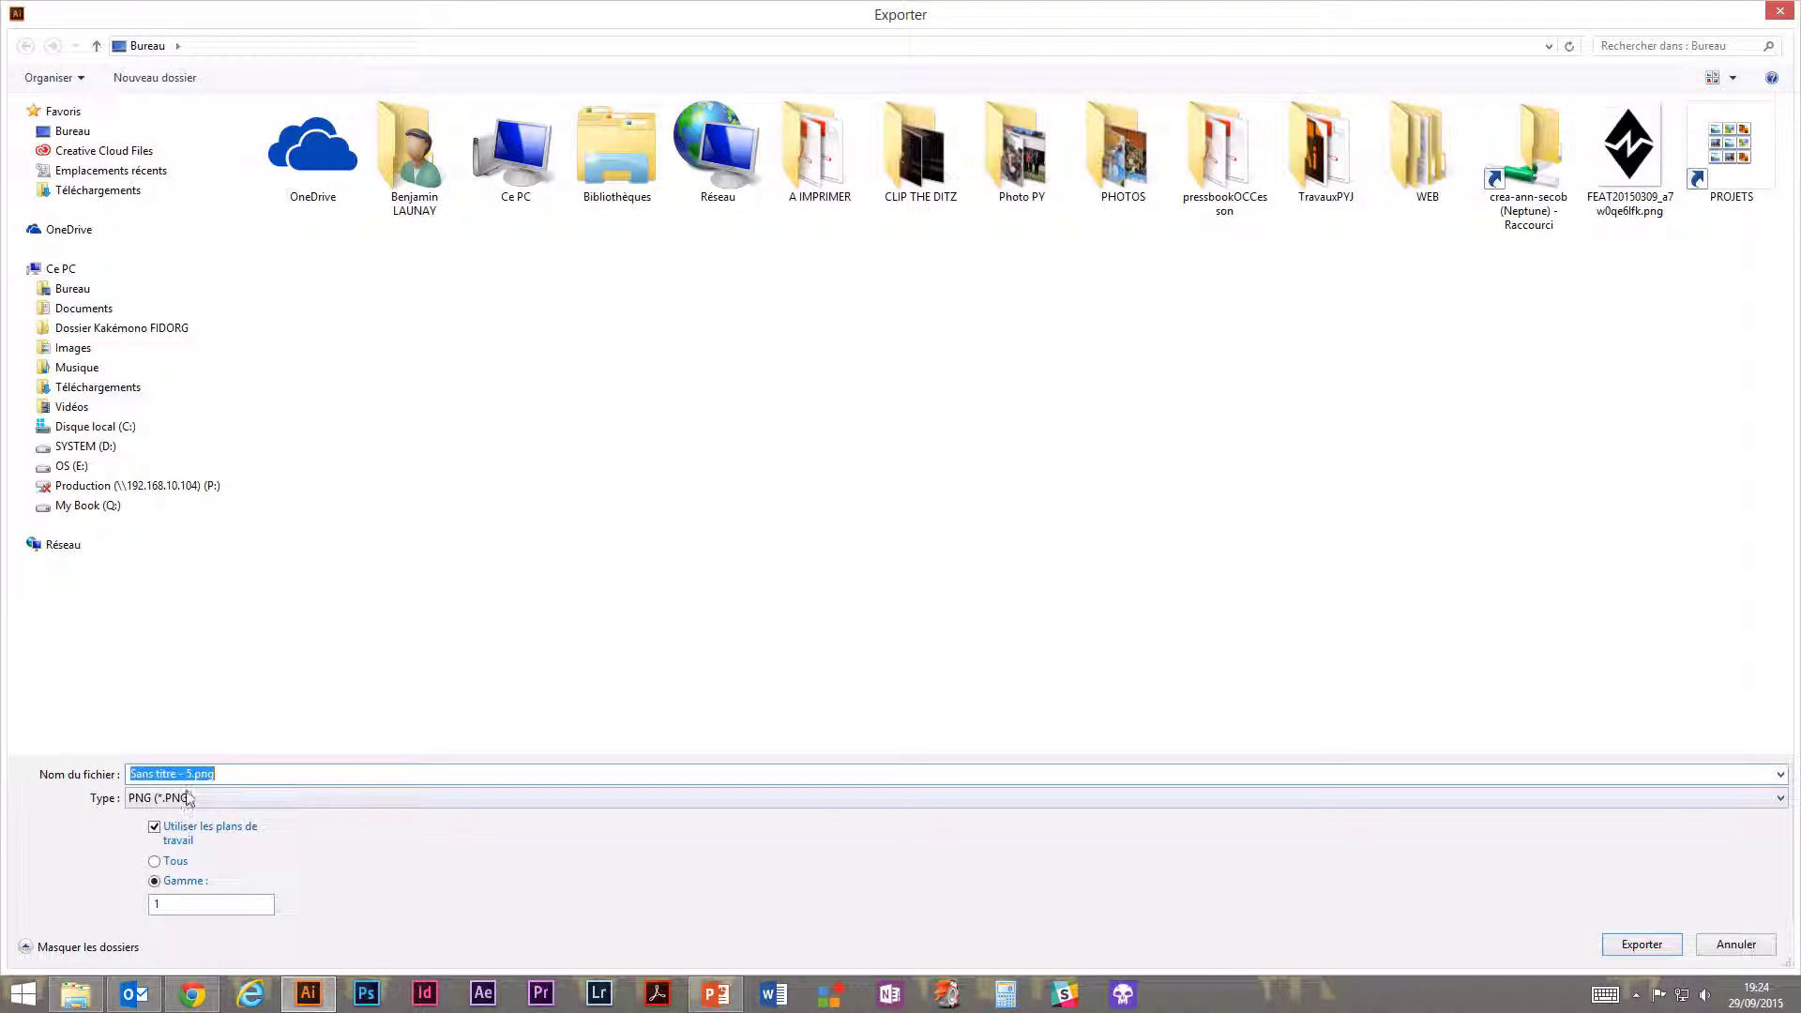
drag(192, 776, 108, 773)
text(iconBlocs)
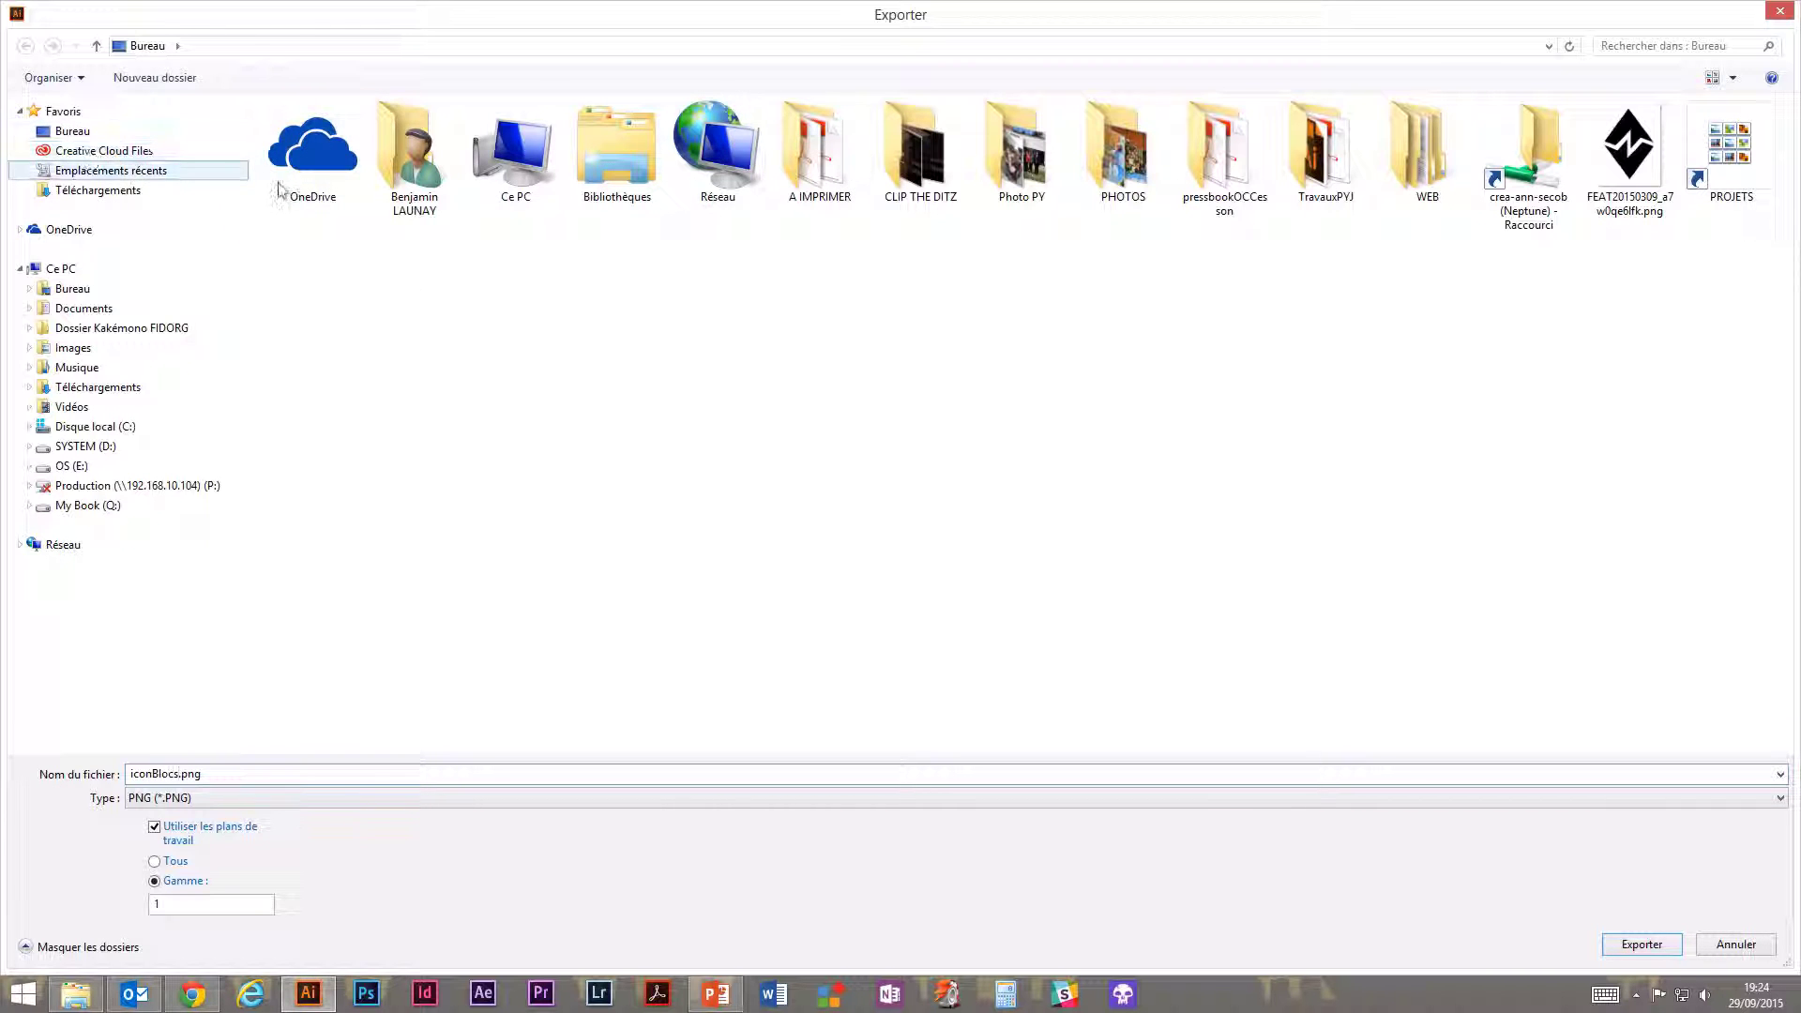
Choose the folder OneDrive > APPS > URZA GATHERER > TABLETTE > assets > blocs as the export destination.
double_click(313, 150)
double_click(425, 155)
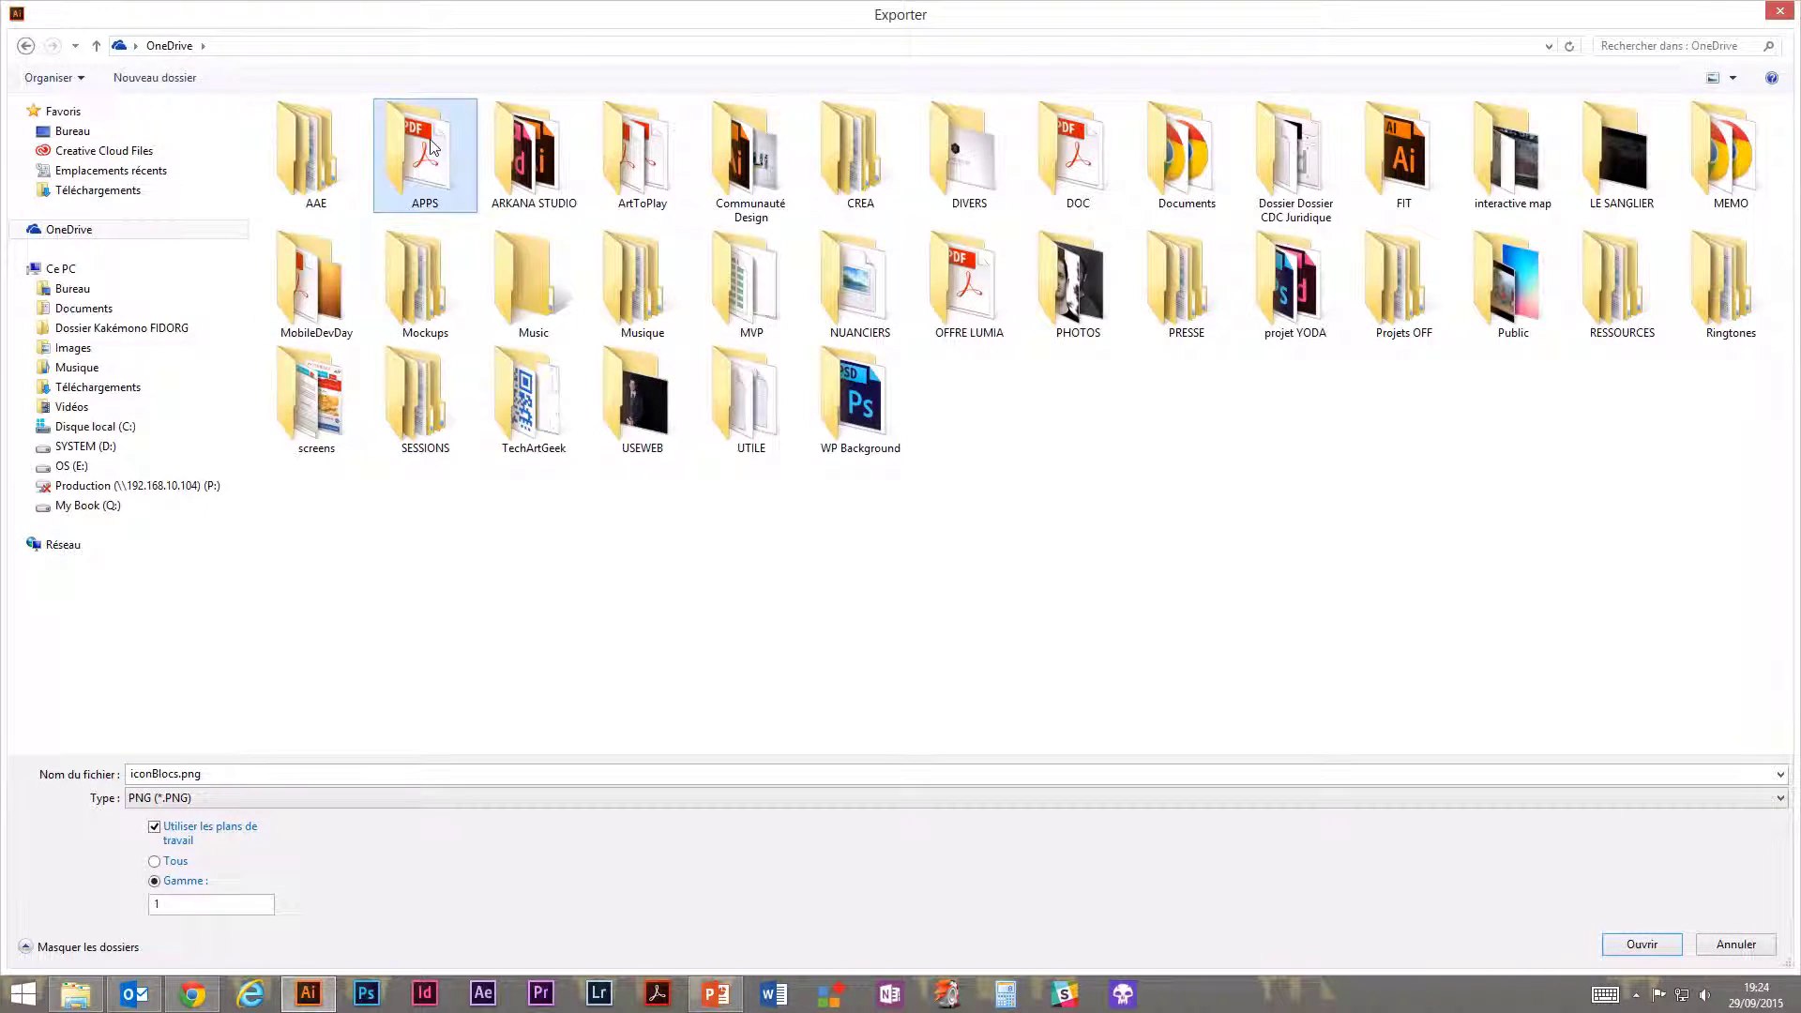
double_click(338, 604)
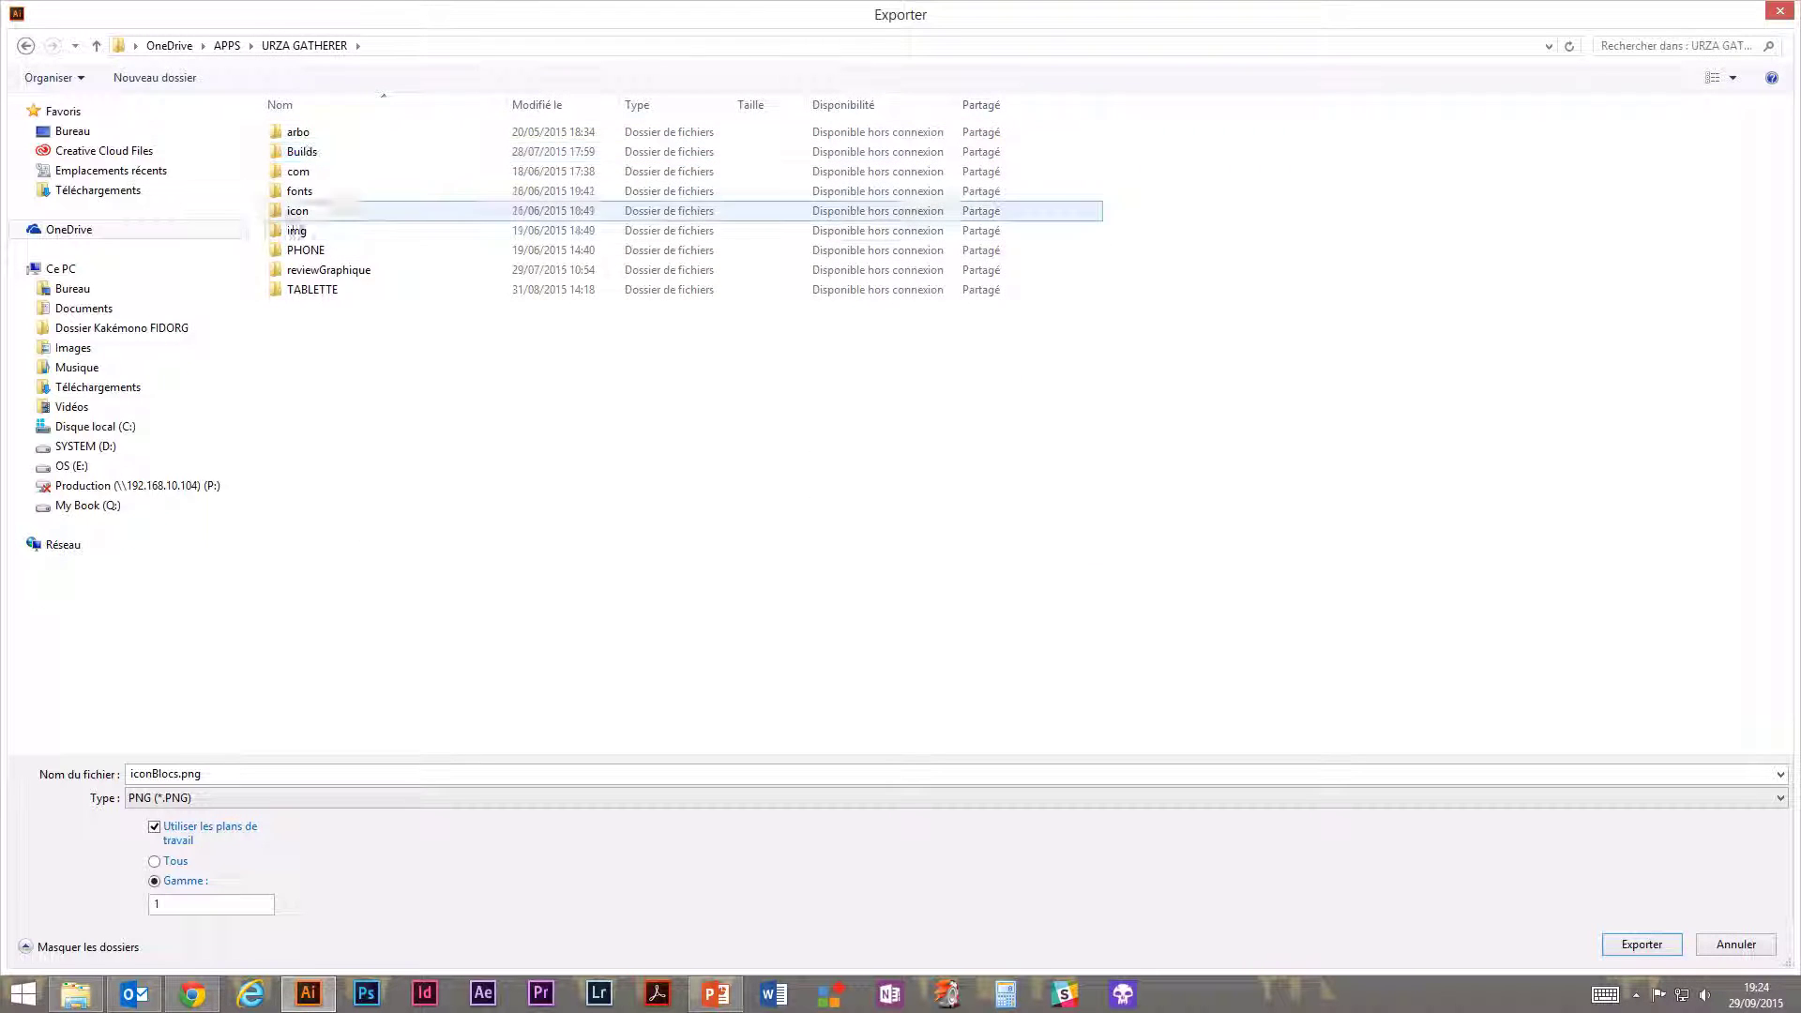
double_click(306, 250)
key(BackSpace)
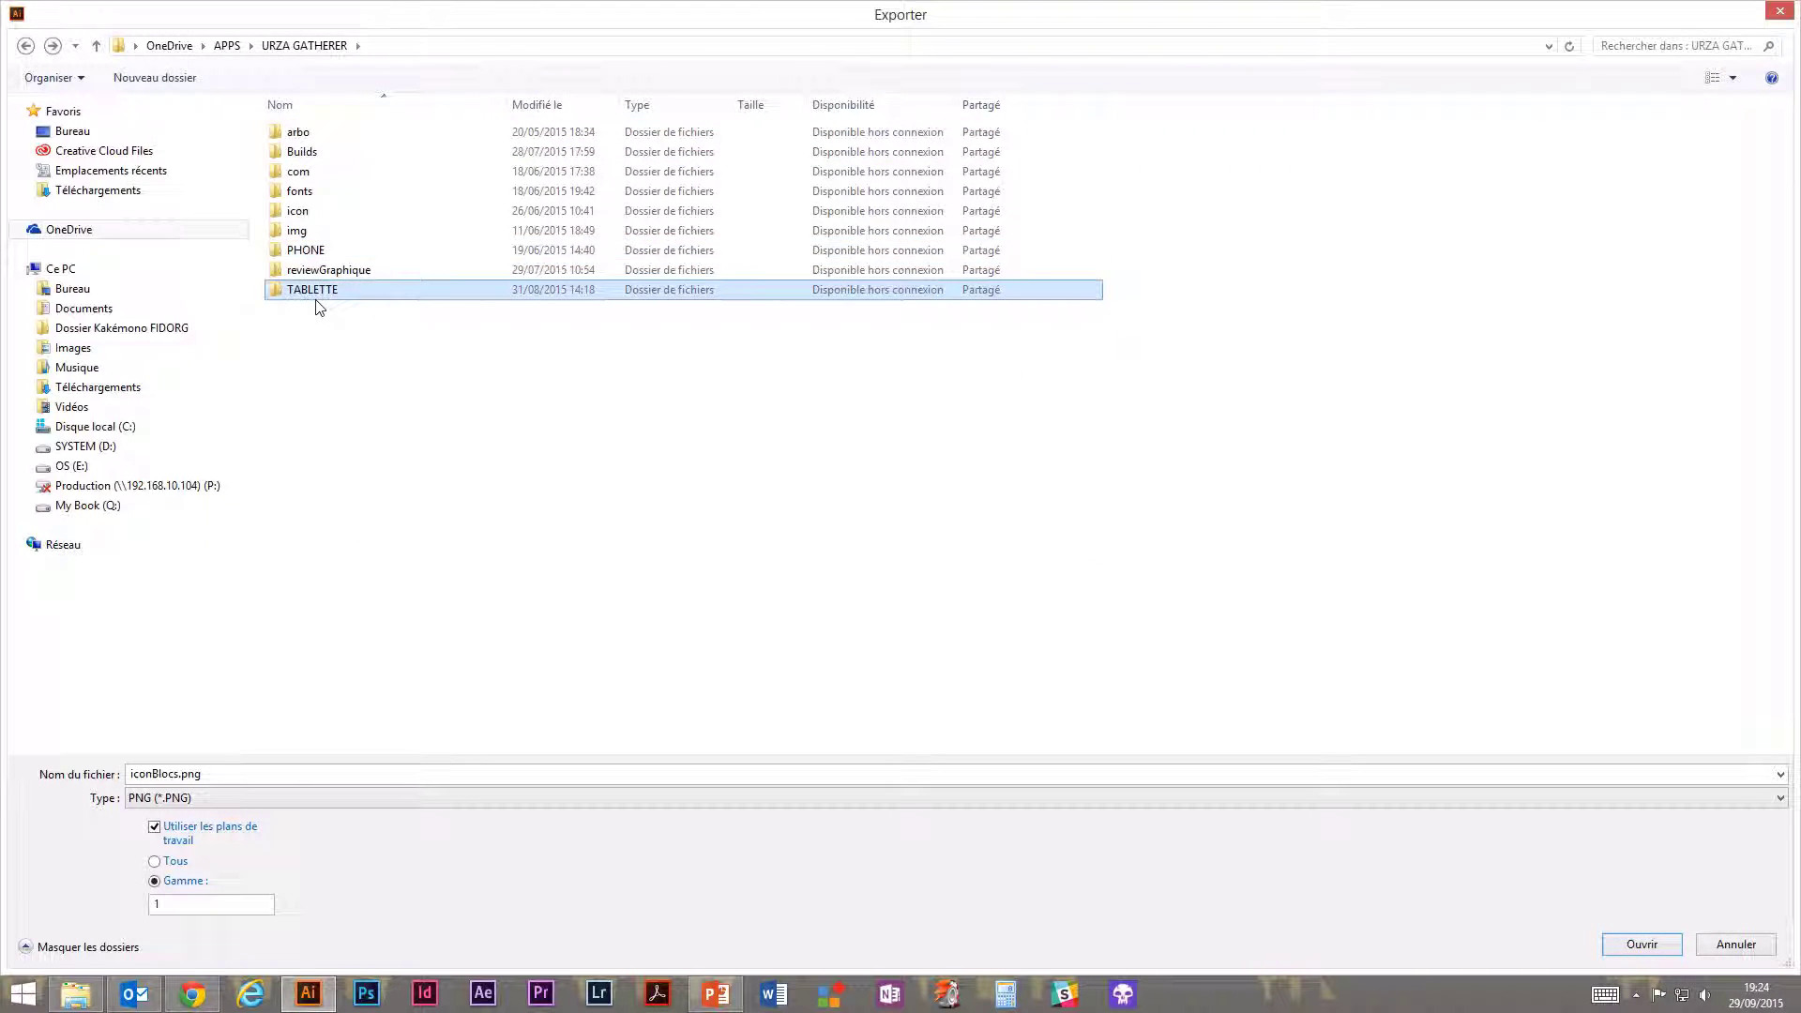
double_click(312, 289)
double_click(298, 132)
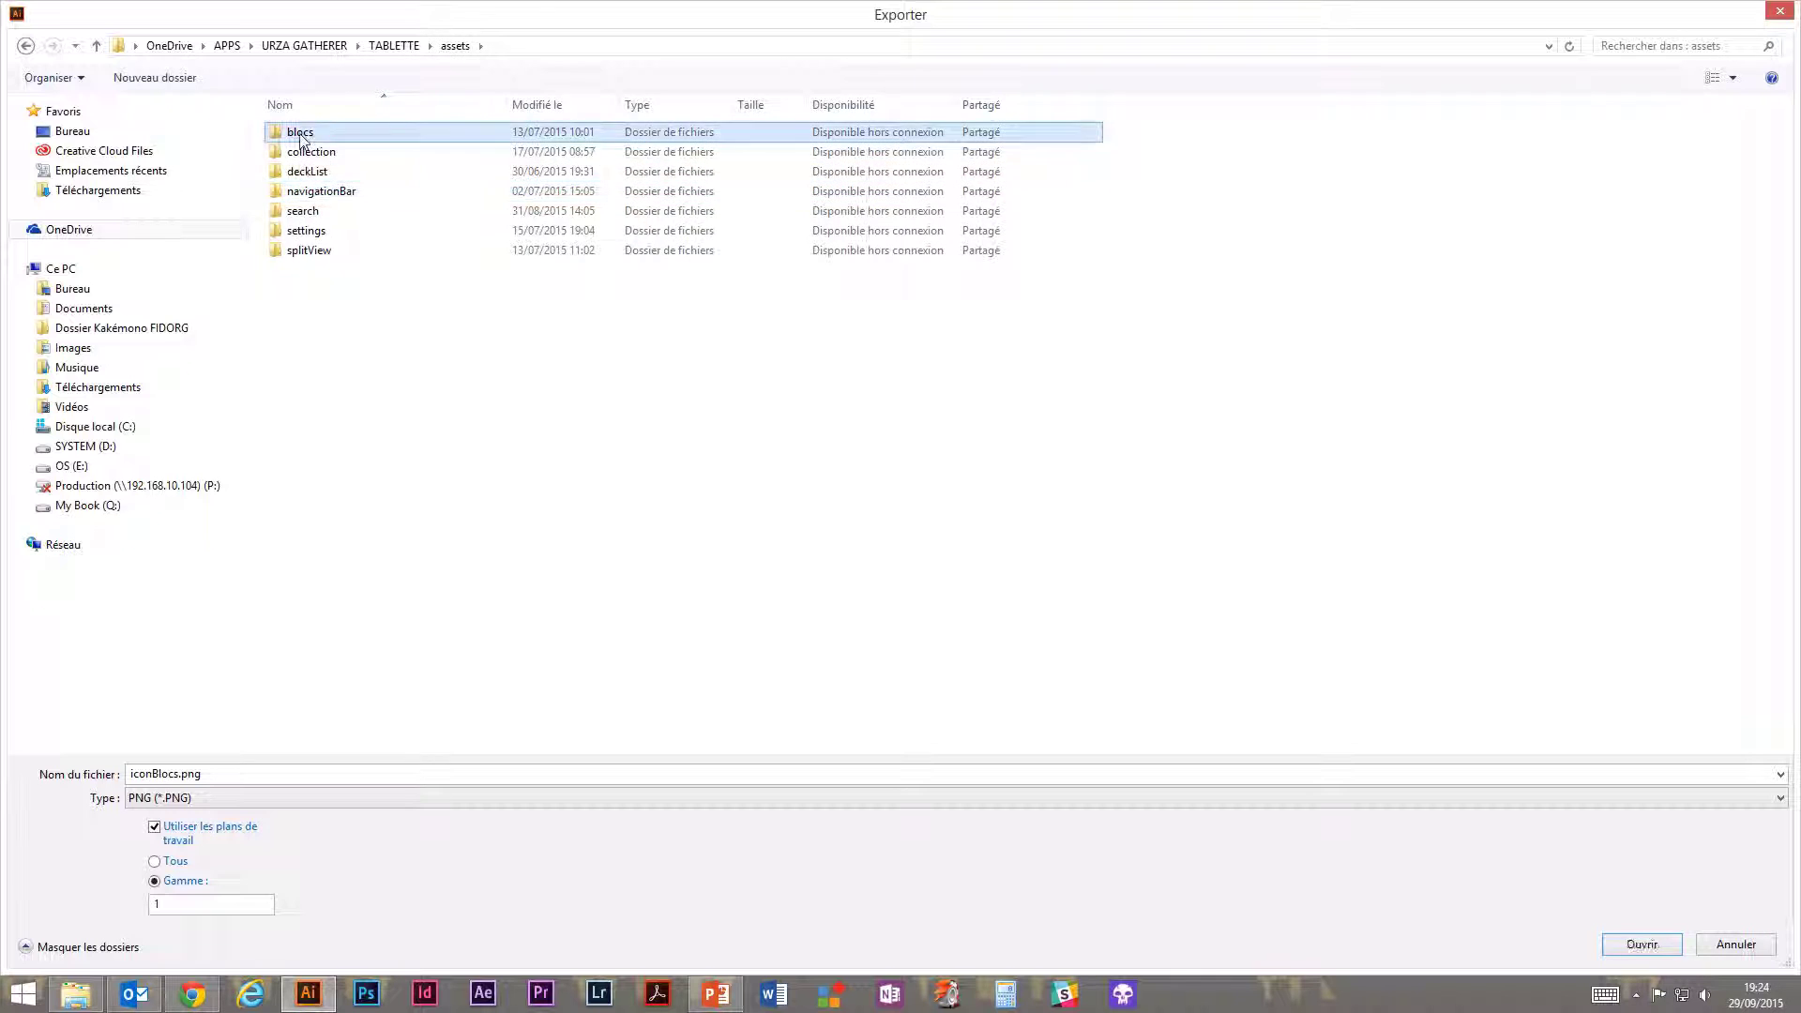
double_click(301, 132)
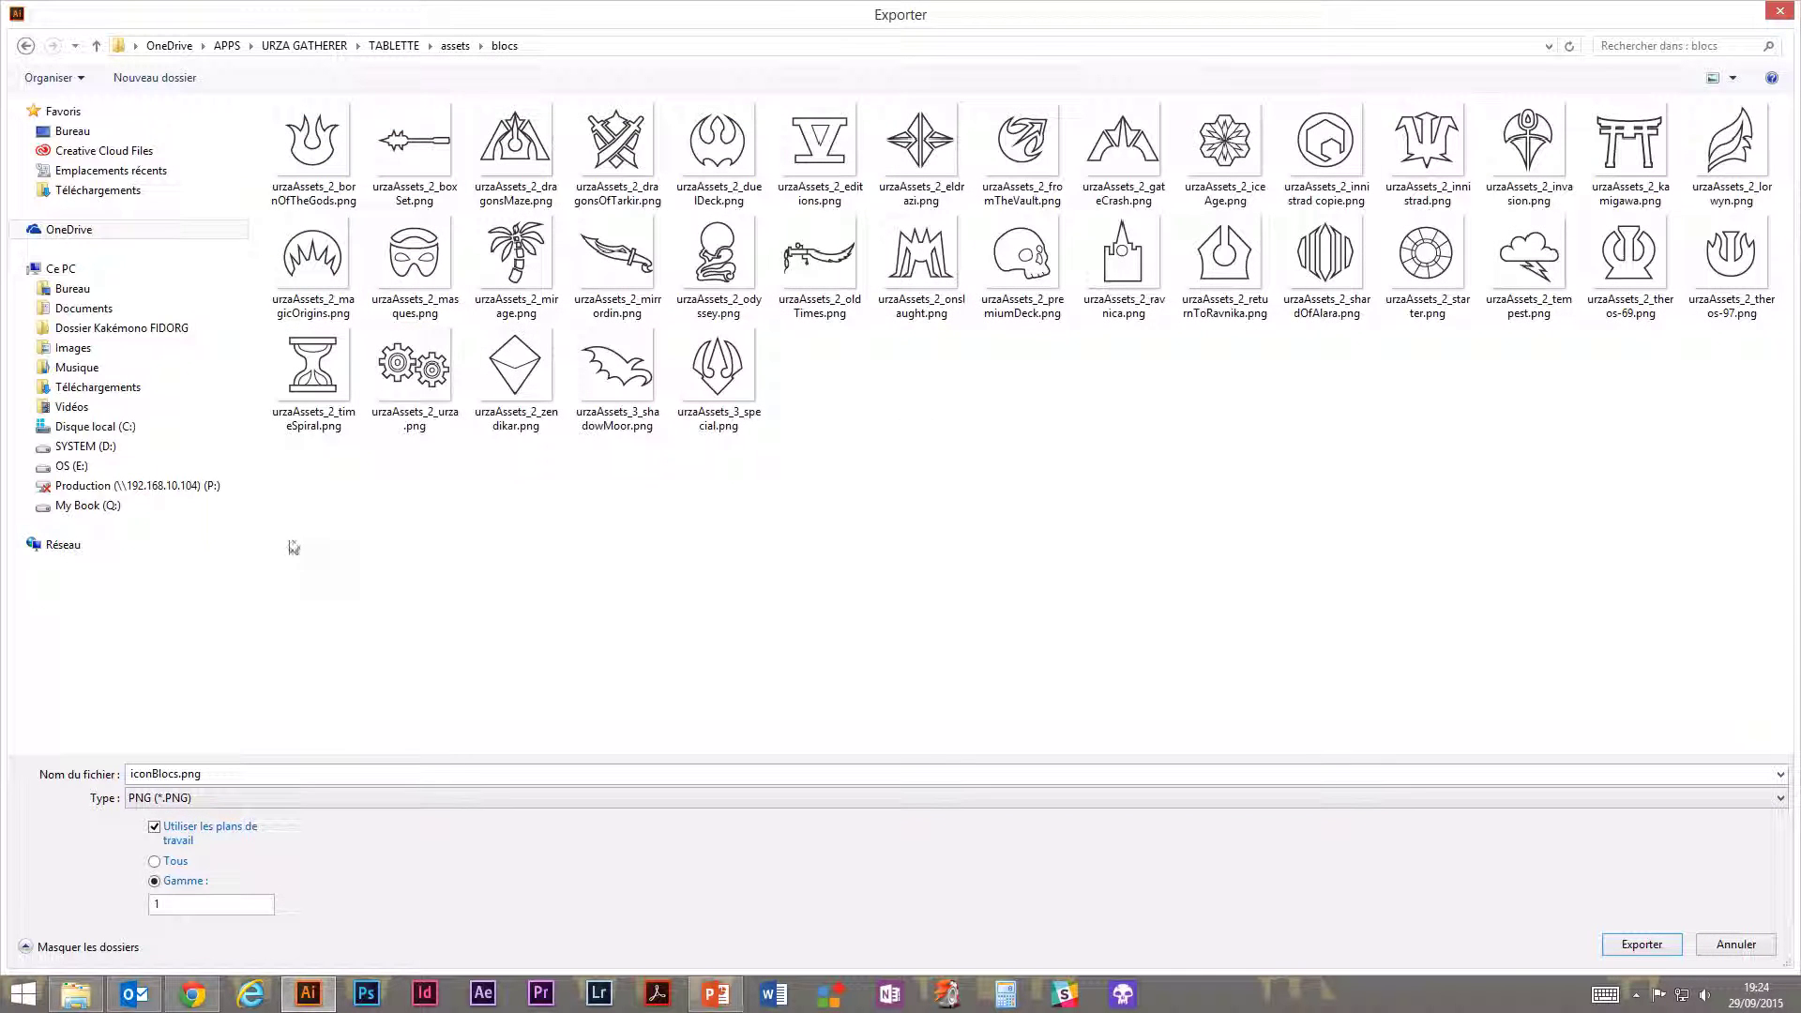
Check the file name and the artboard range, and confirm the export of iconBlocs.png to the blocs folder.
double_click(173, 774)
double_click(164, 775)
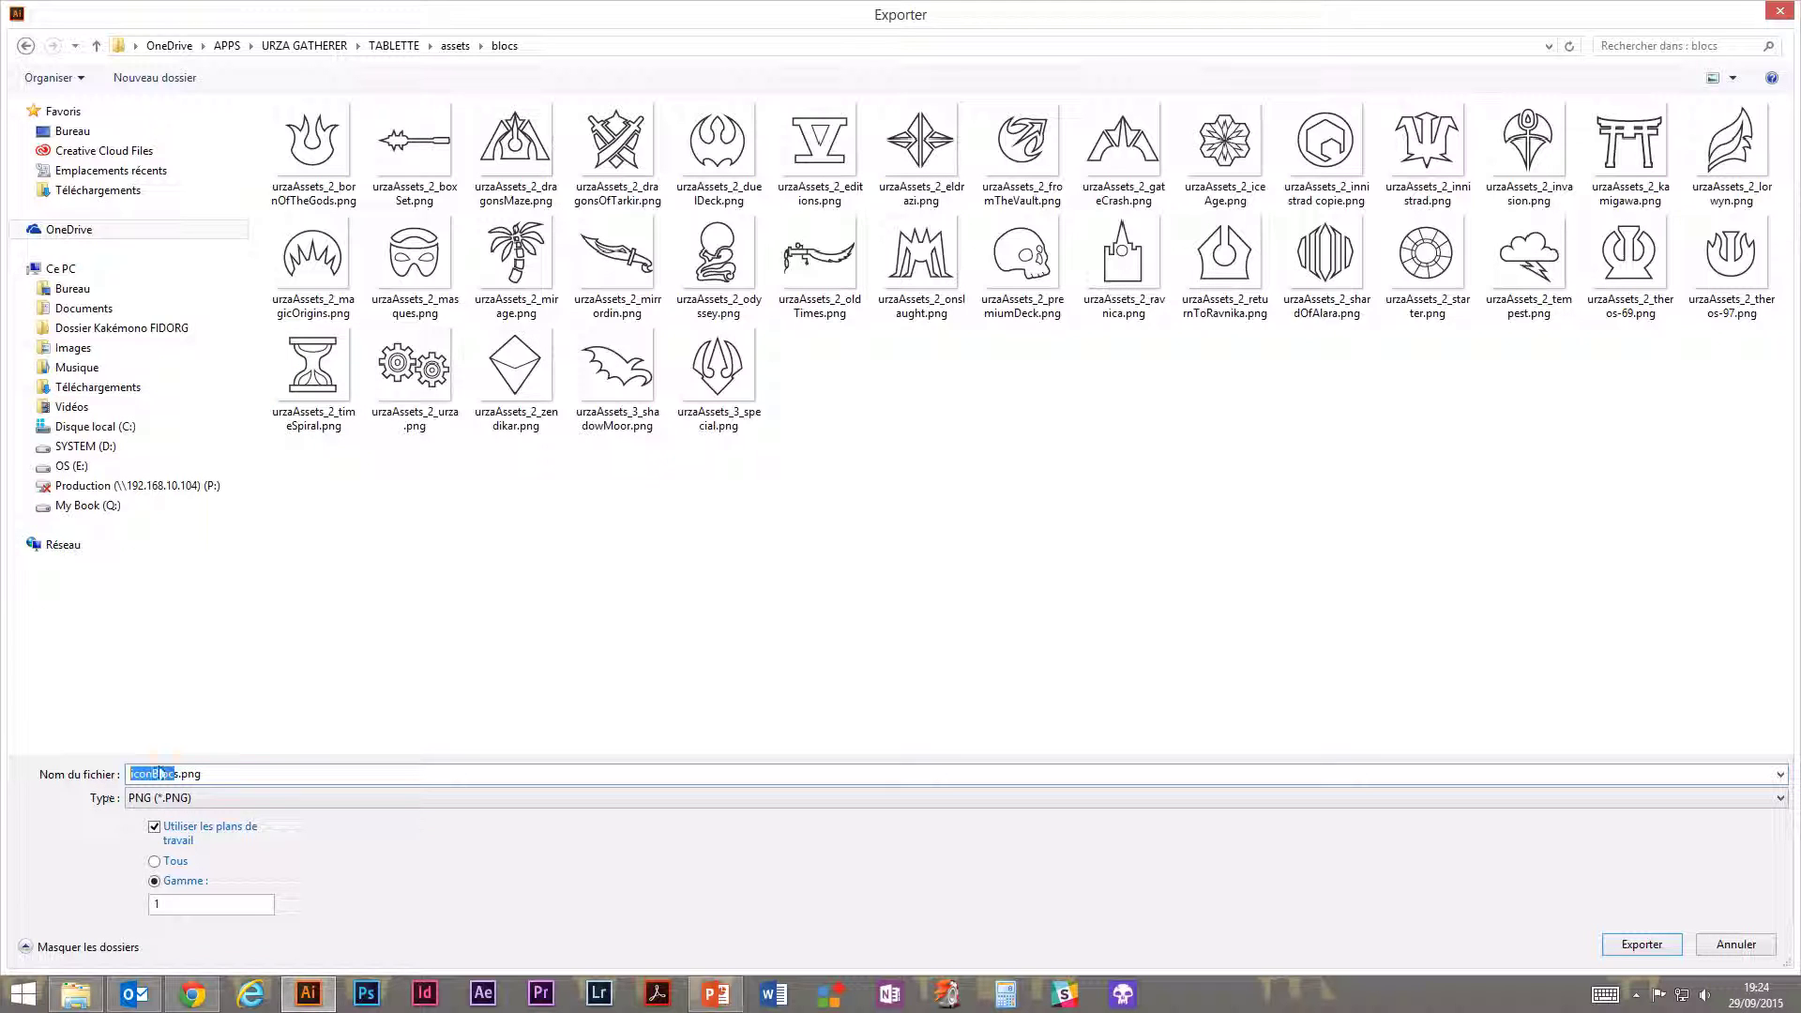
click(172, 776)
double_click(179, 774)
click(174, 904)
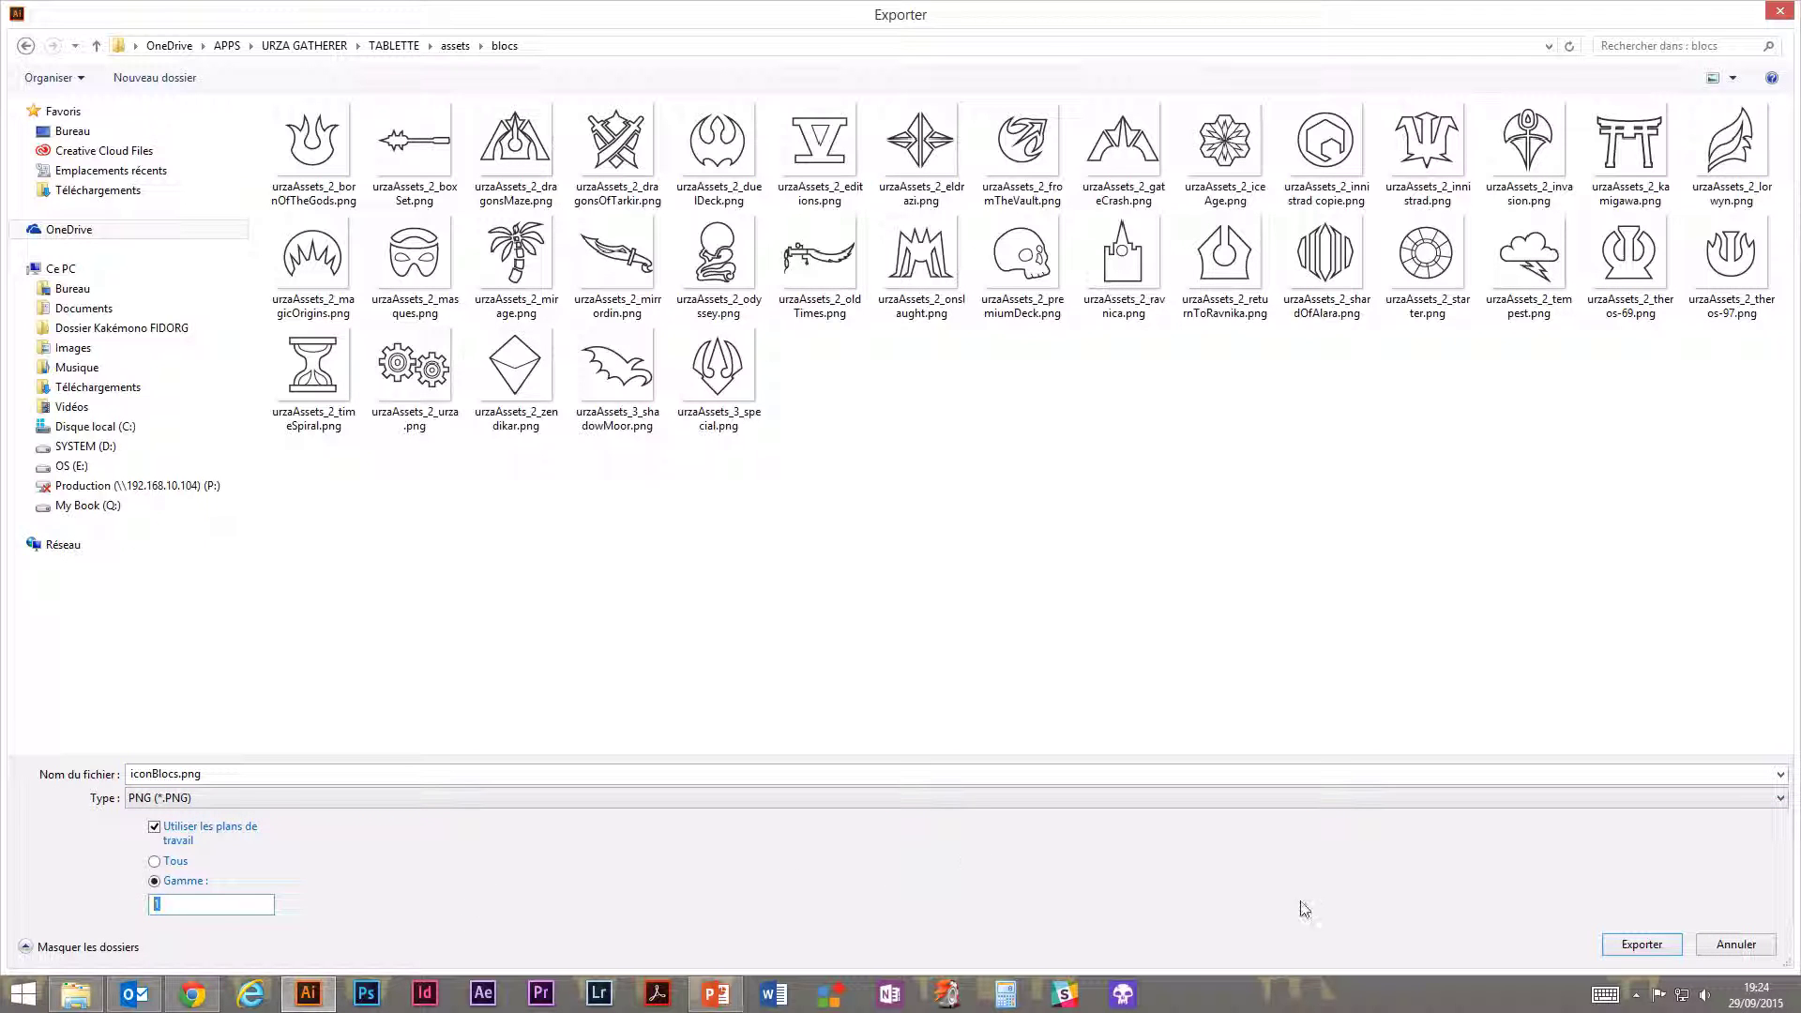
click(1641, 944)
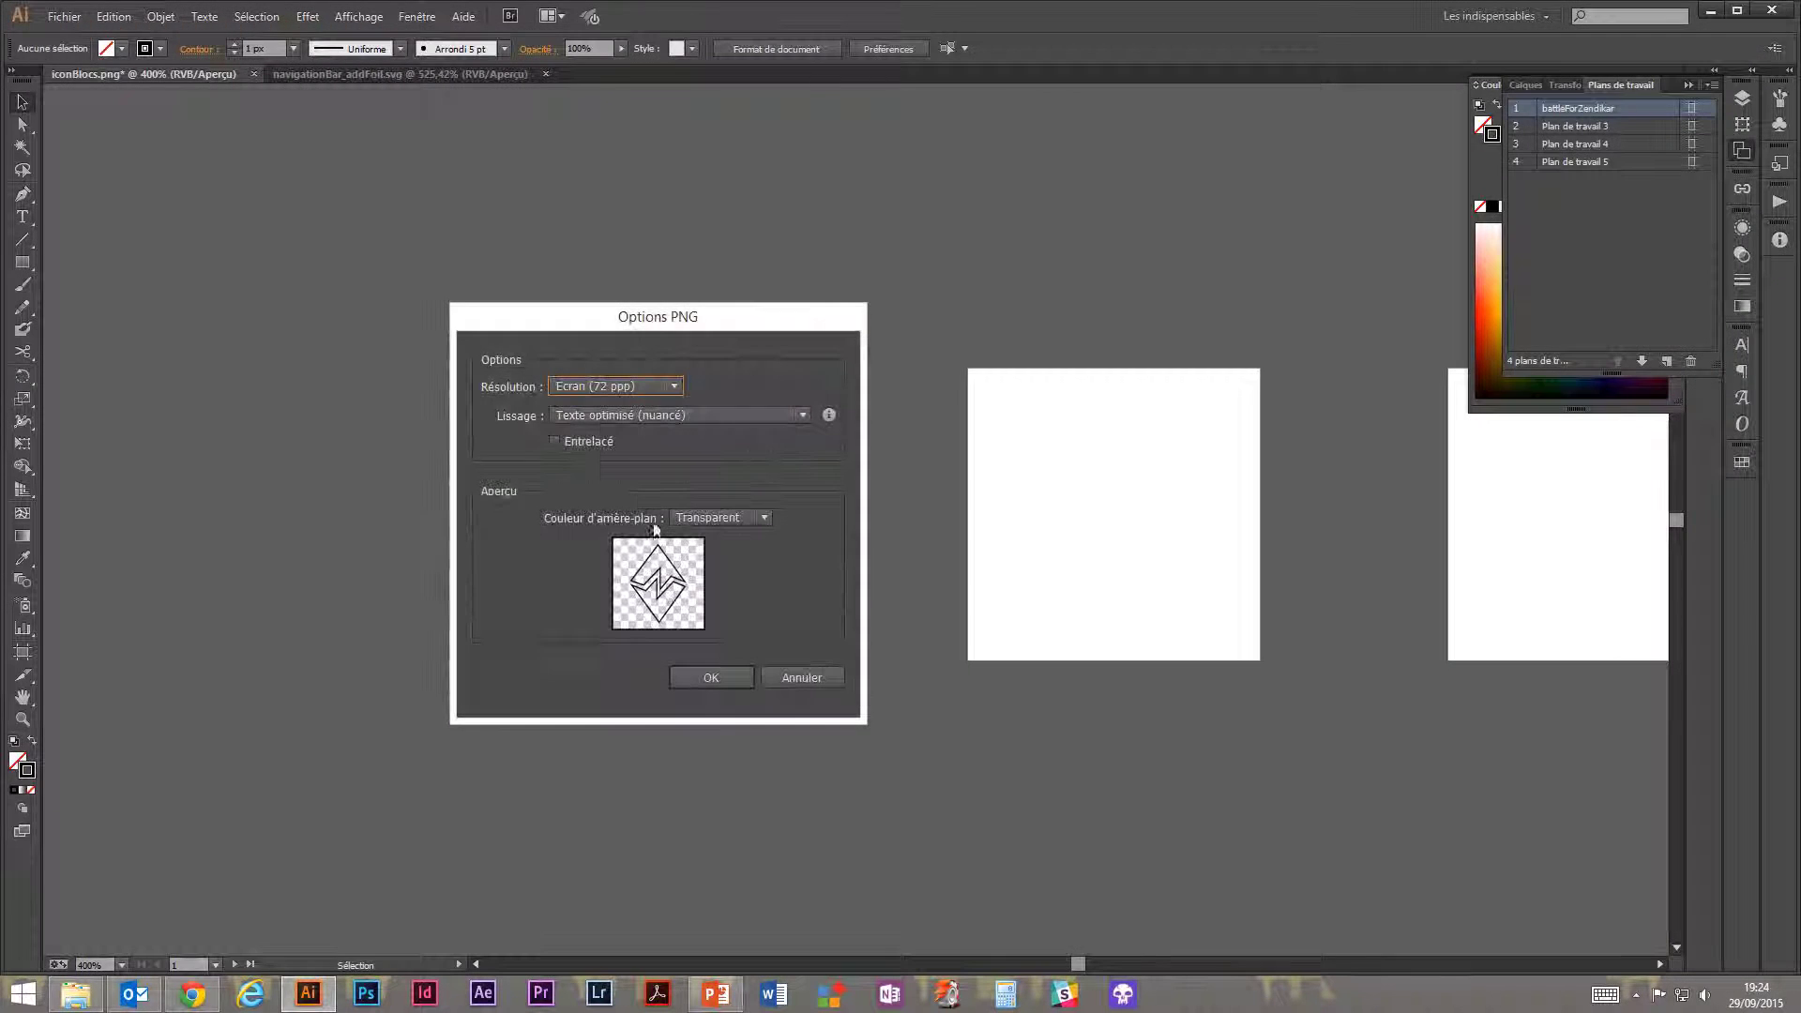
Move the PNG options dialog aside and set the export resolution to Ecran (72 ppp).
drag(646, 327, 422, 199)
click(359, 261)
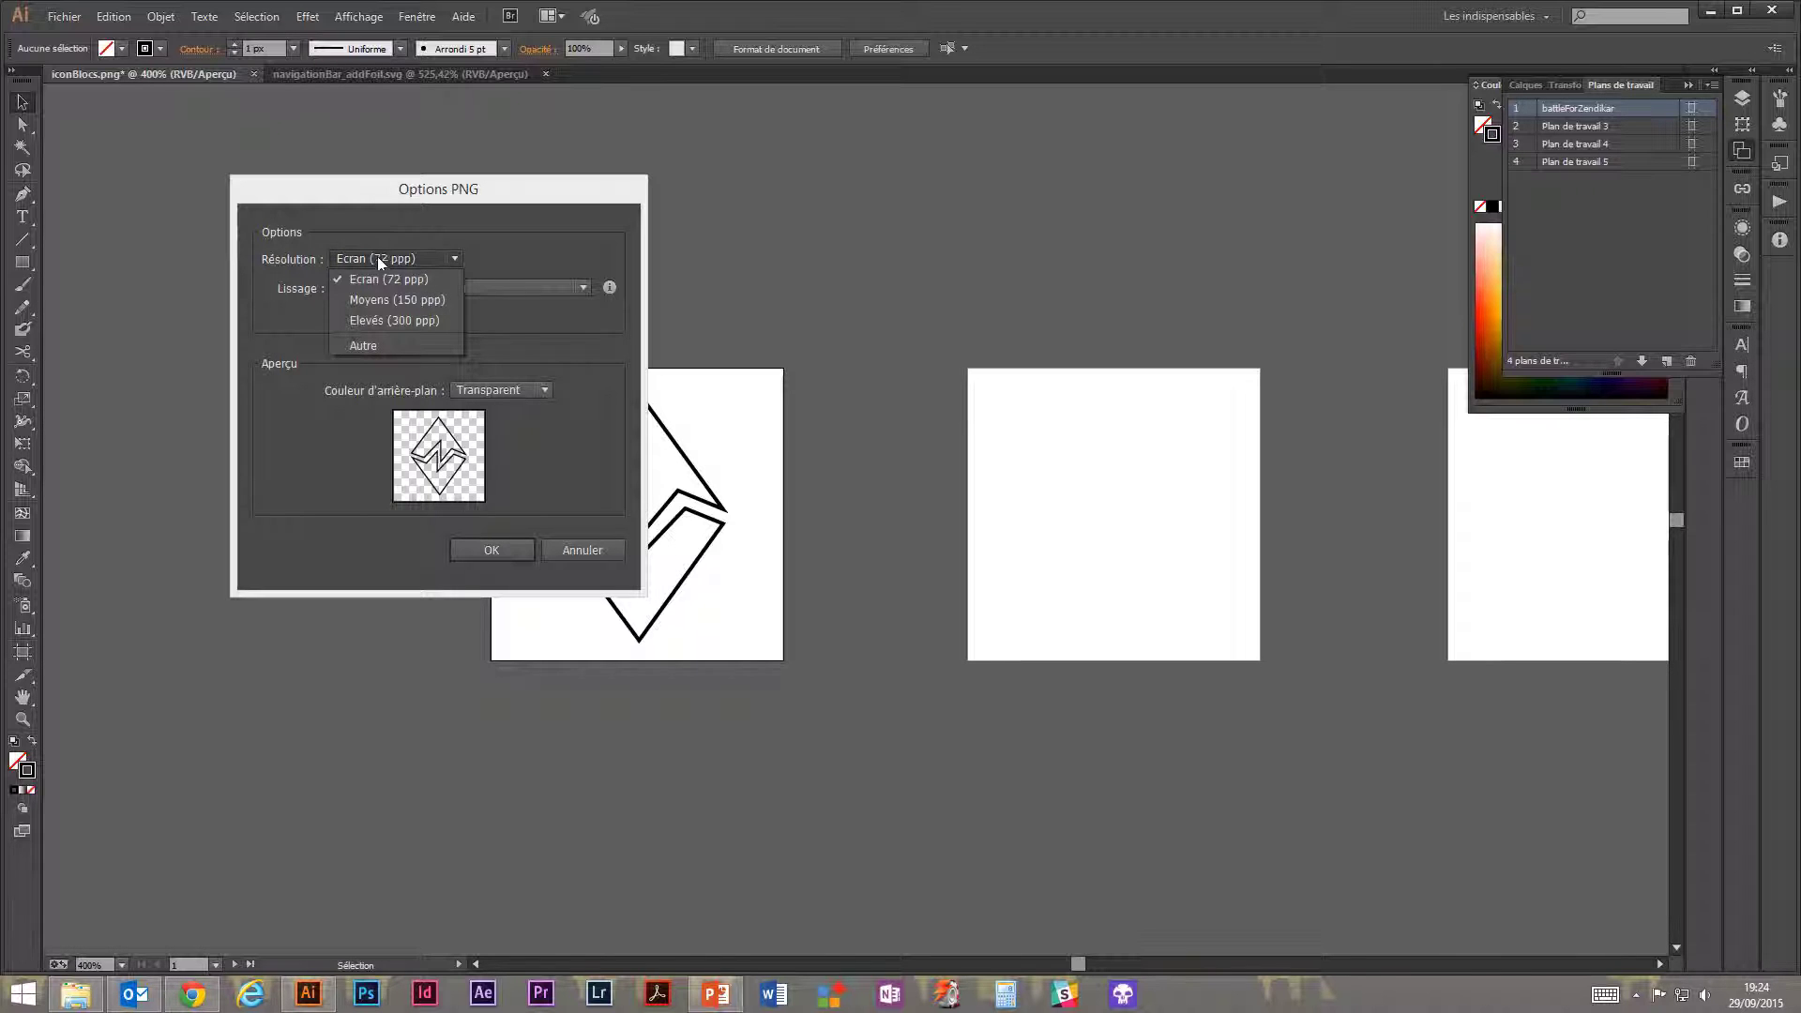
click(375, 280)
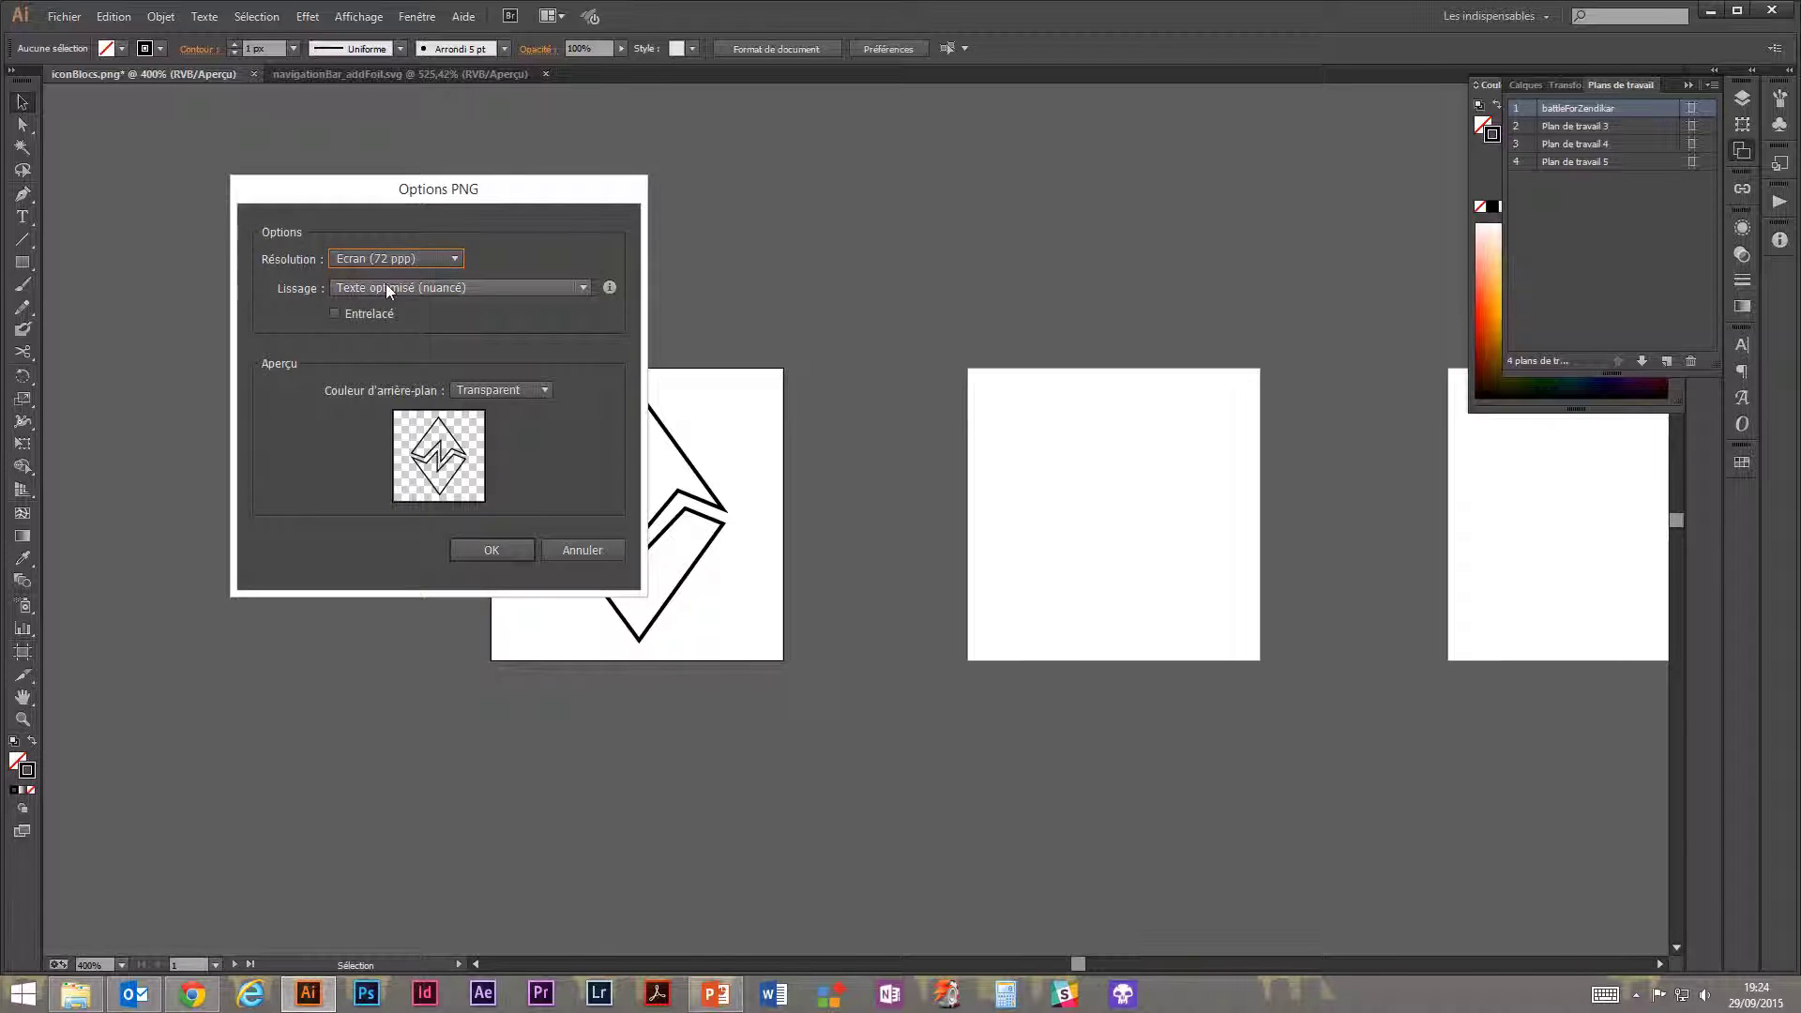
Set the PNG anti-aliasing to Texte optimisé (nuancé) and the background colour to Transparent, and confirm the export.
click(392, 285)
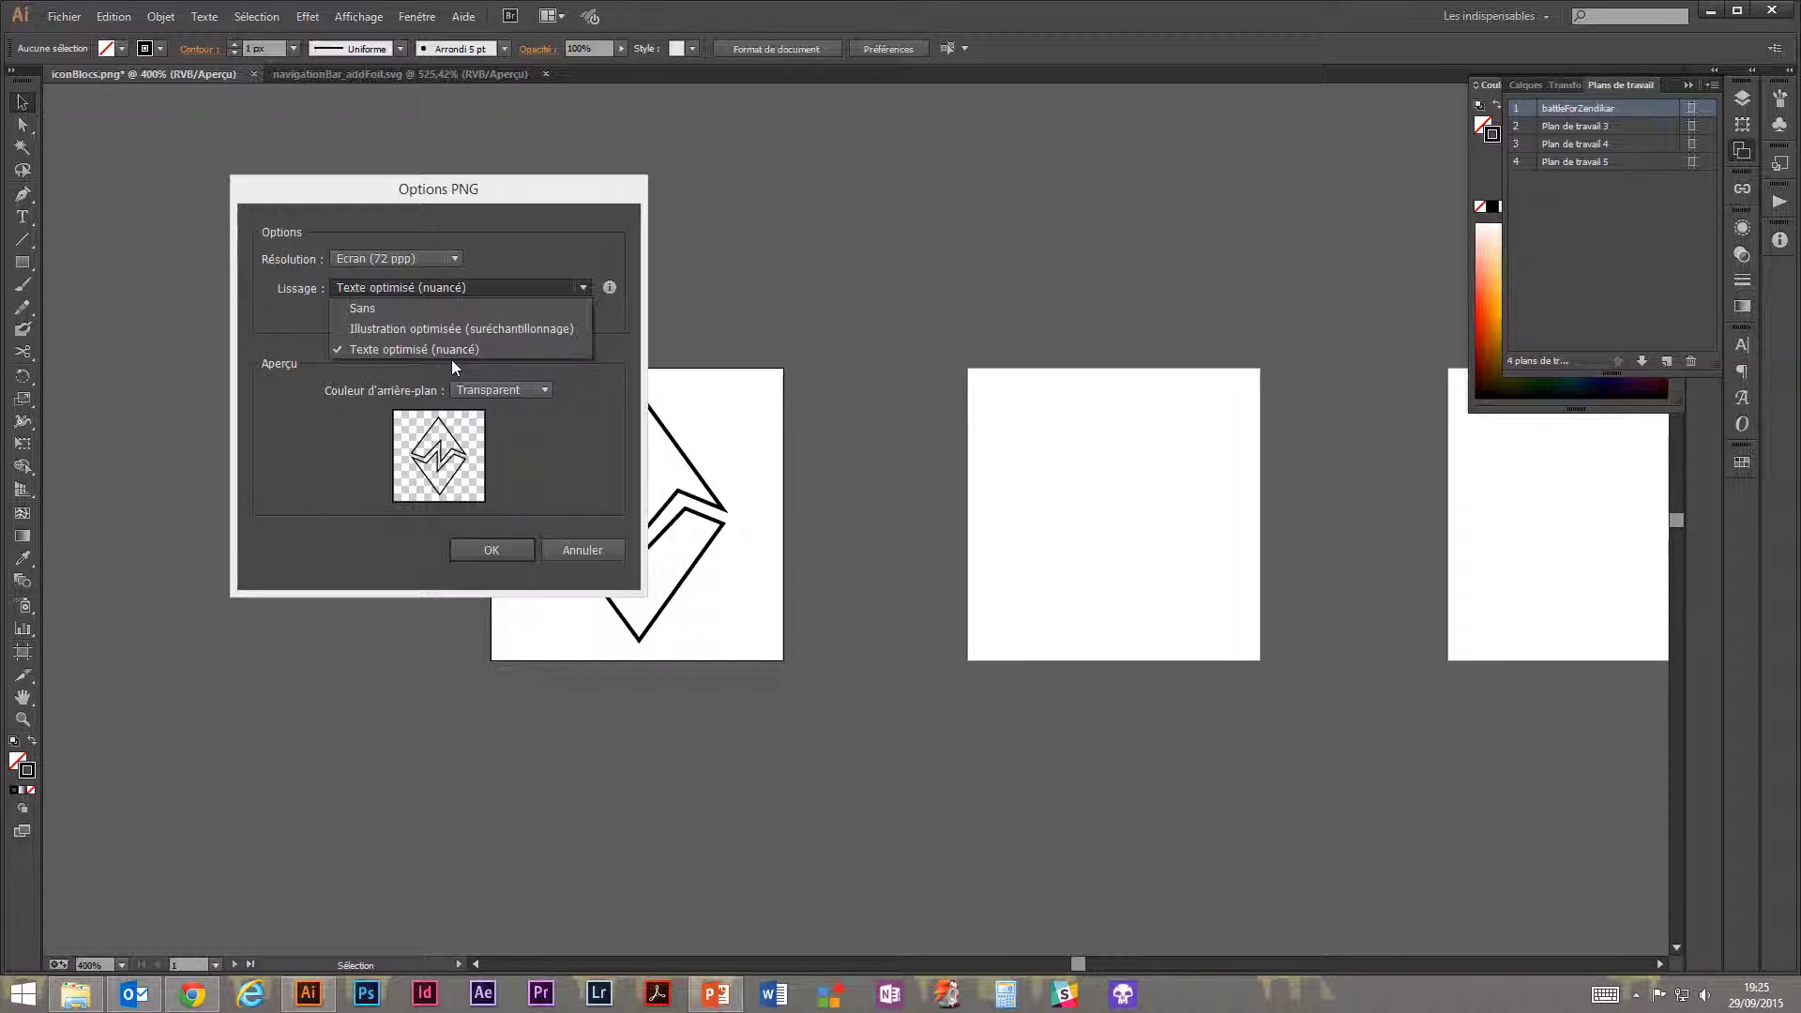
click(373, 351)
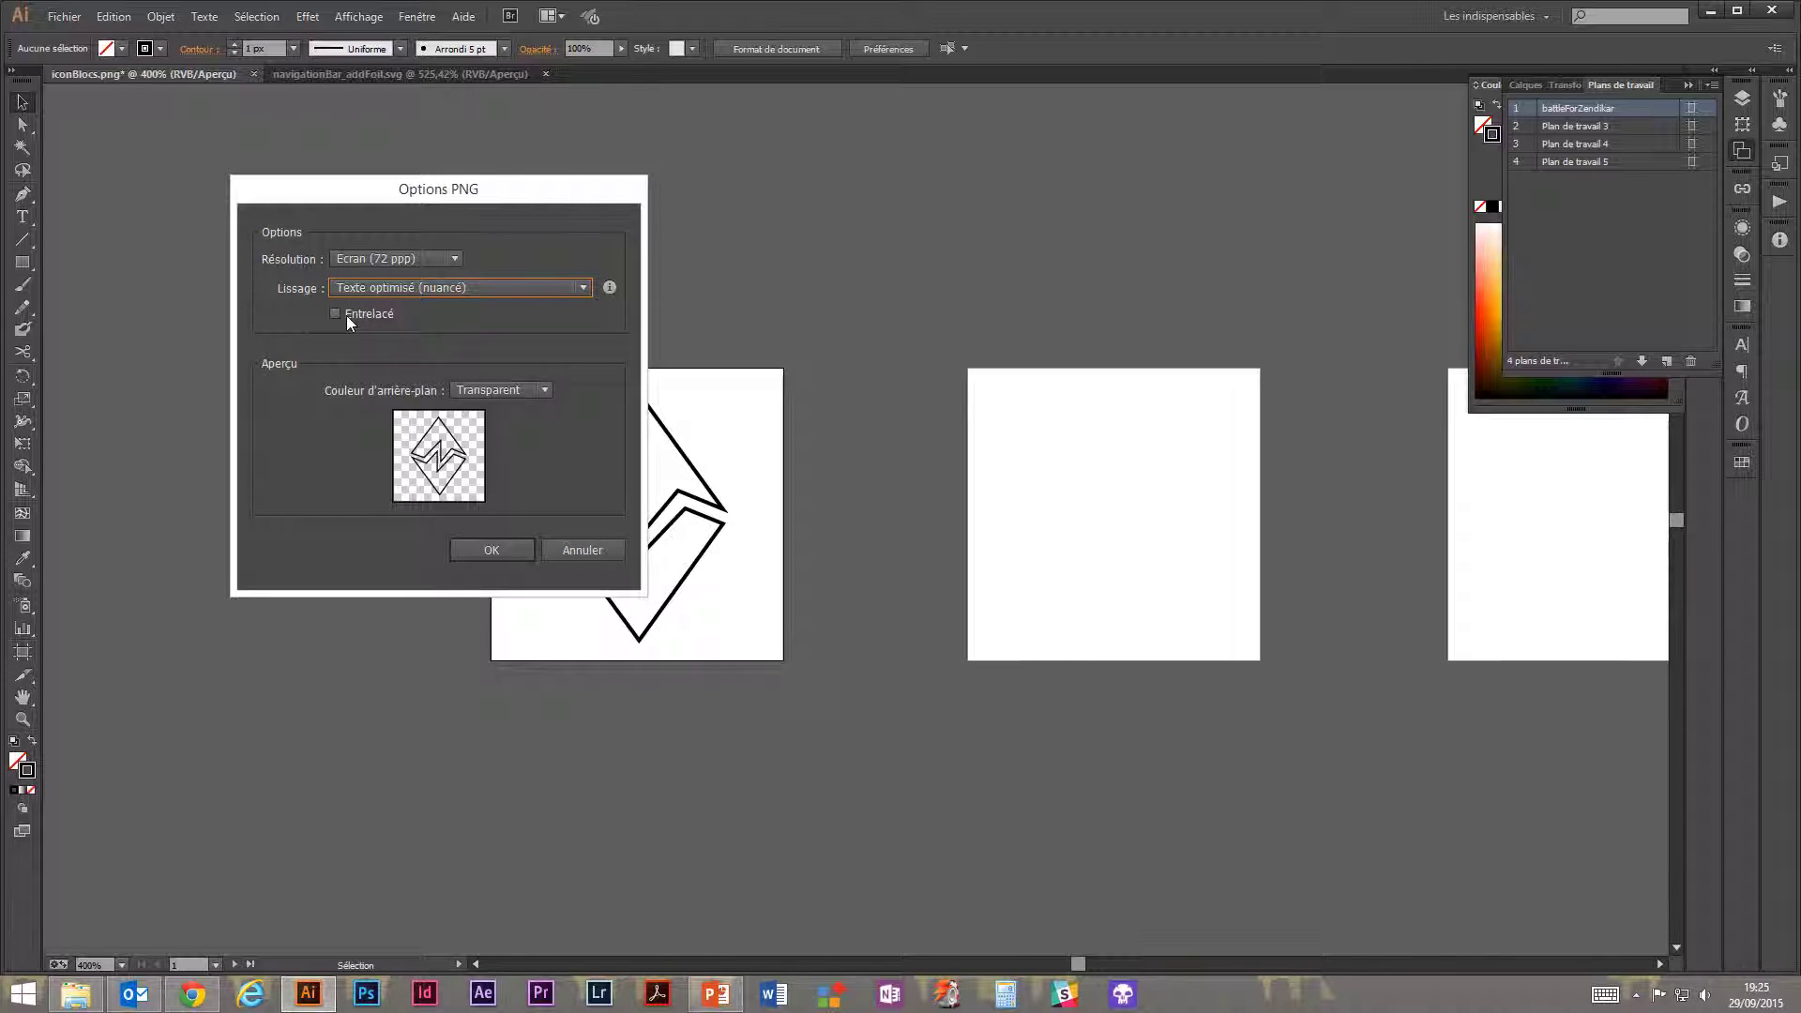
click(486, 390)
click(488, 411)
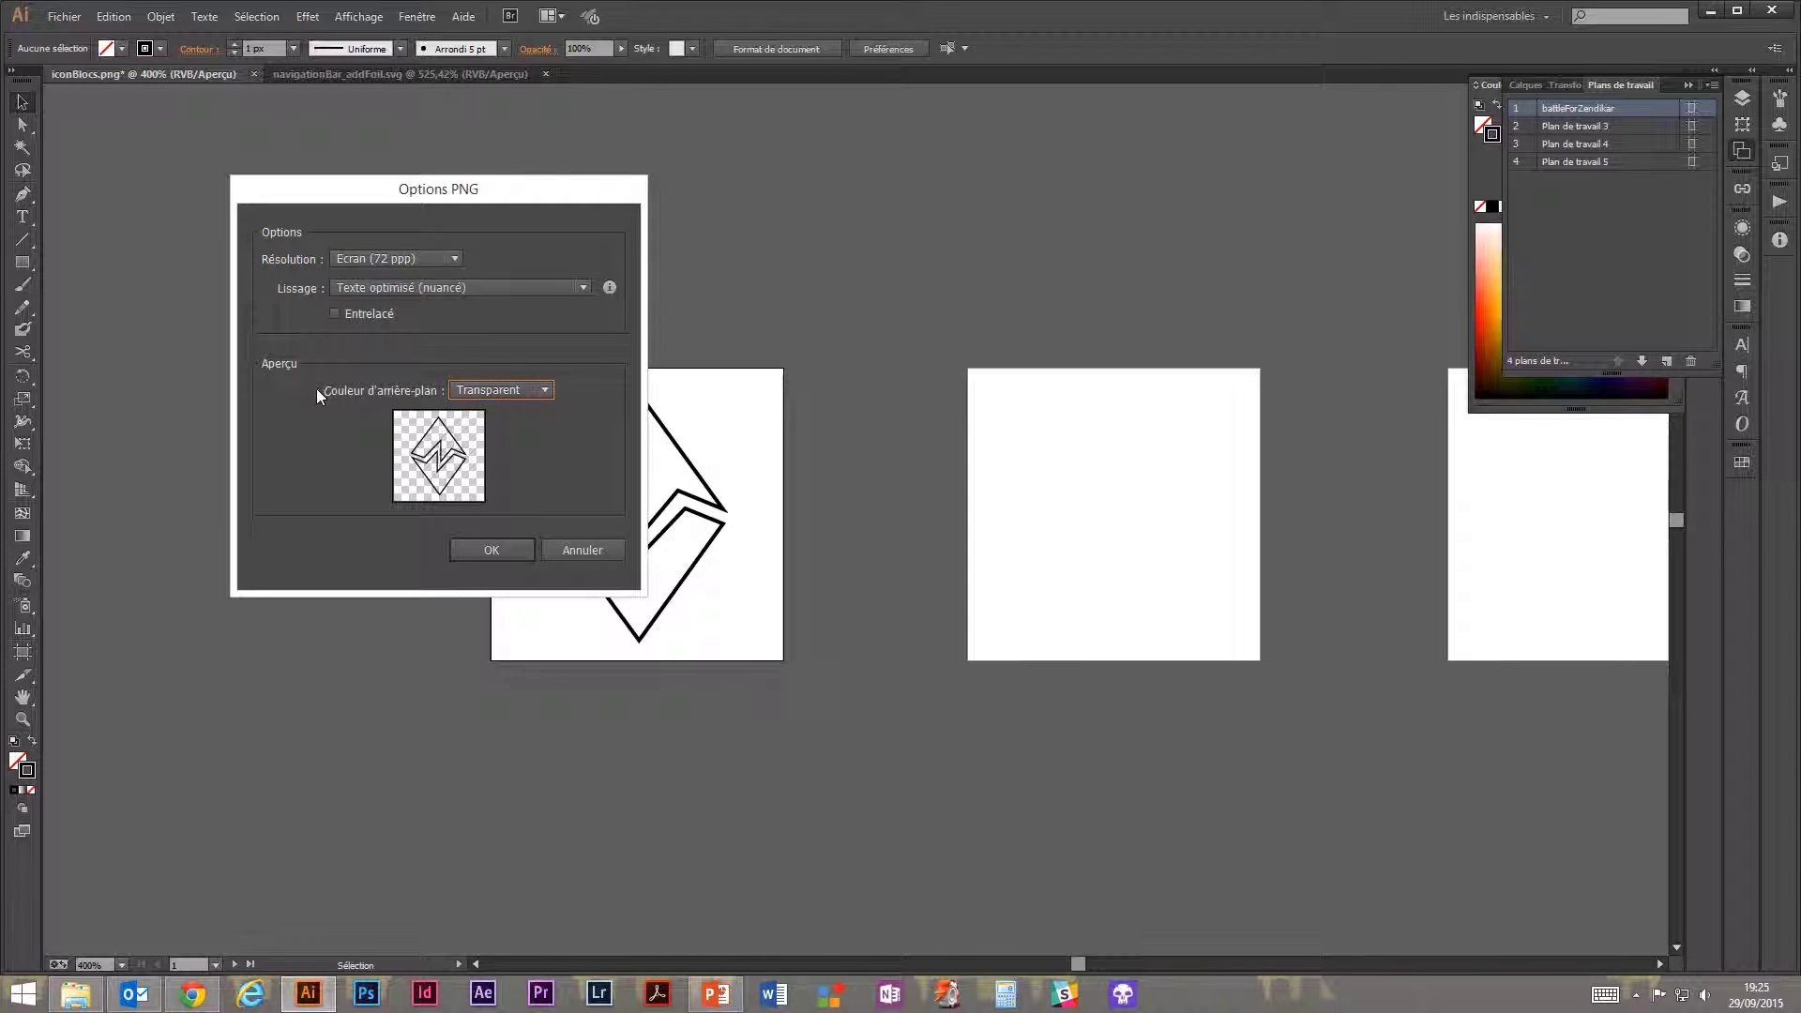
click(491, 551)
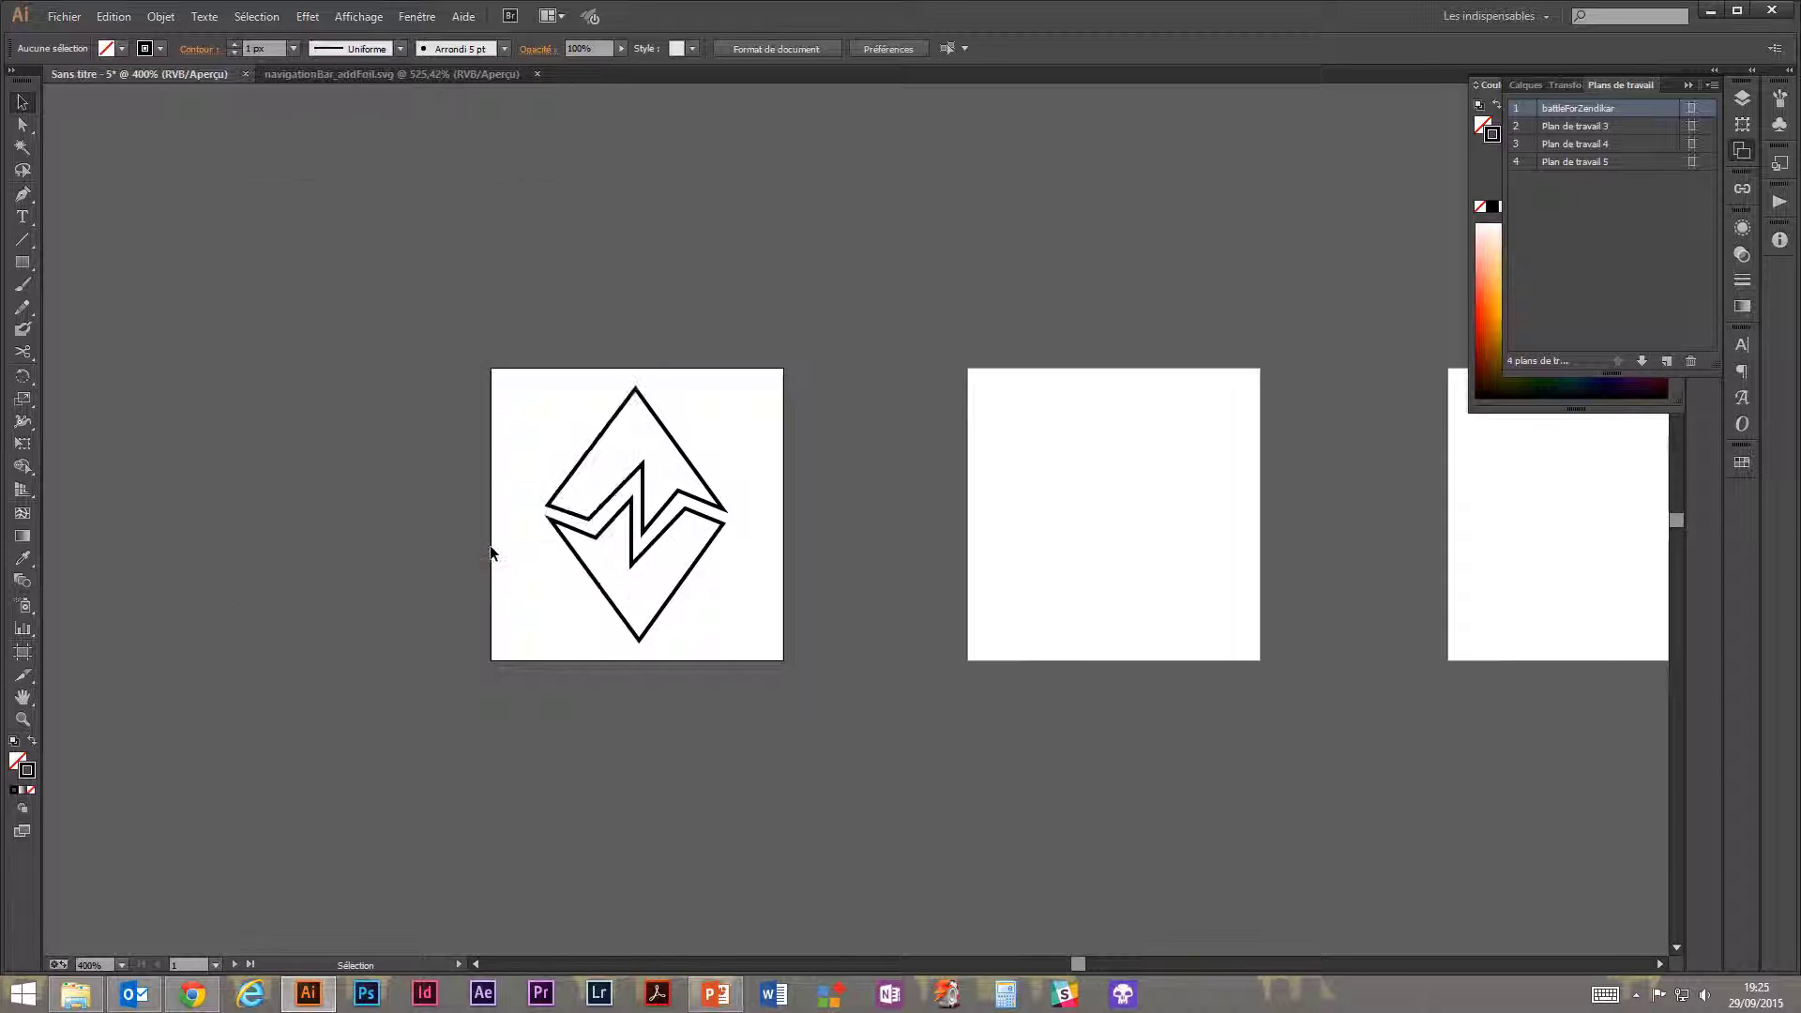
Switch to File Explorer and locate the exported iconBlocs_battleForZendikar.png in the blocs folder under OneDrive > APPS > URZA GATHERER > TABLETTE > assets.
click(77, 996)
click(77, 1000)
click(77, 1000)
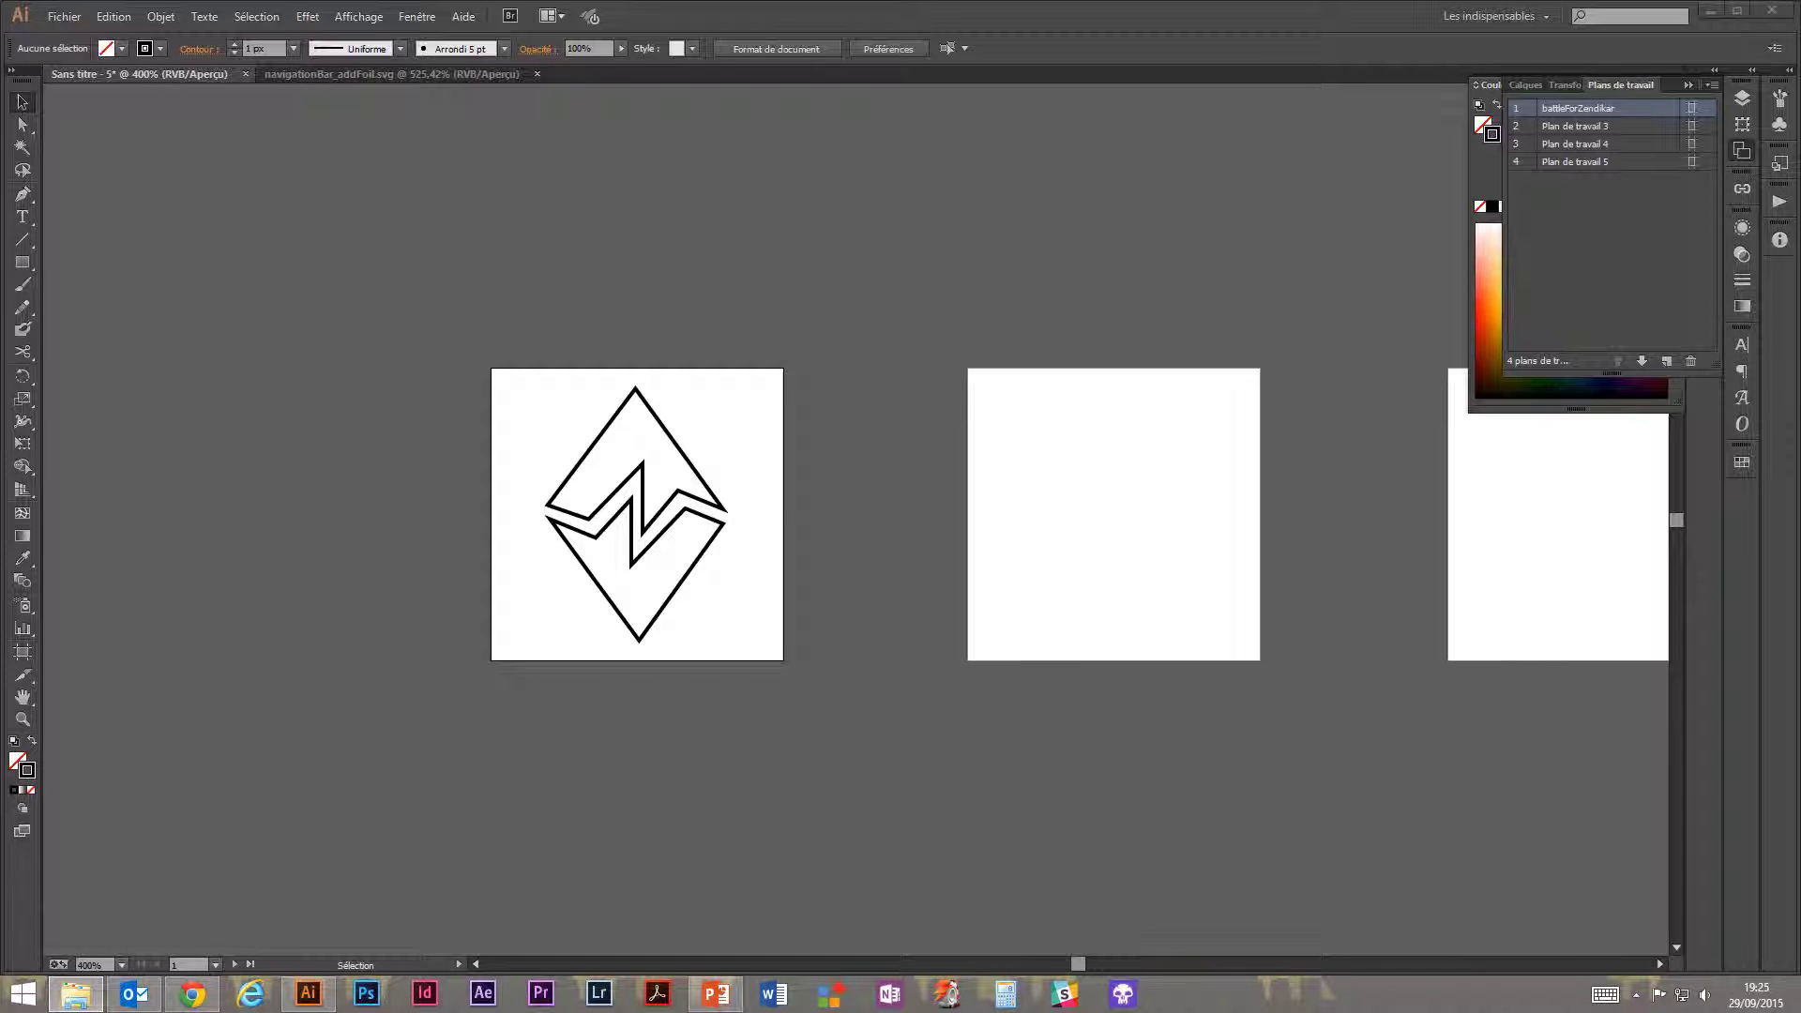
drag(1800, 146, 1055, 100)
double_click(826, 210)
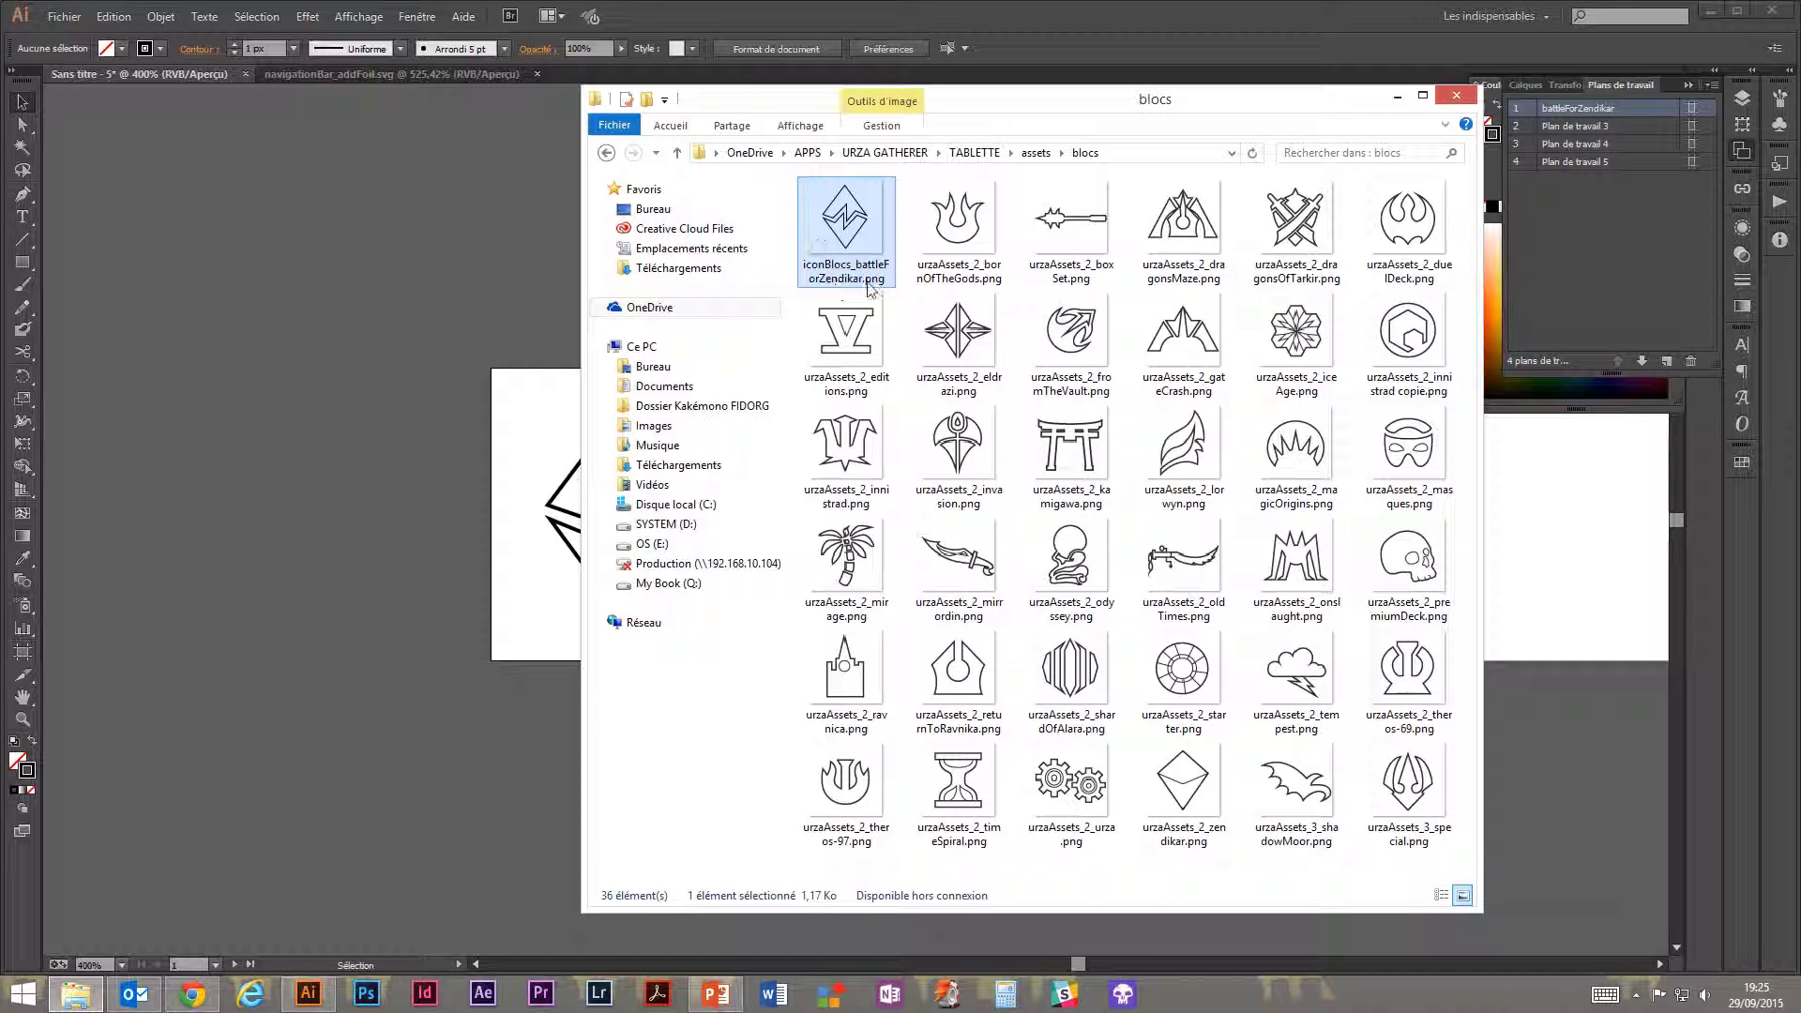
View iconBlocs_battleForZendikar.png in the photo viewer, compare it with the neighbouring image, and close the viewer and the folder window.
right_click(856, 246)
click(654, 369)
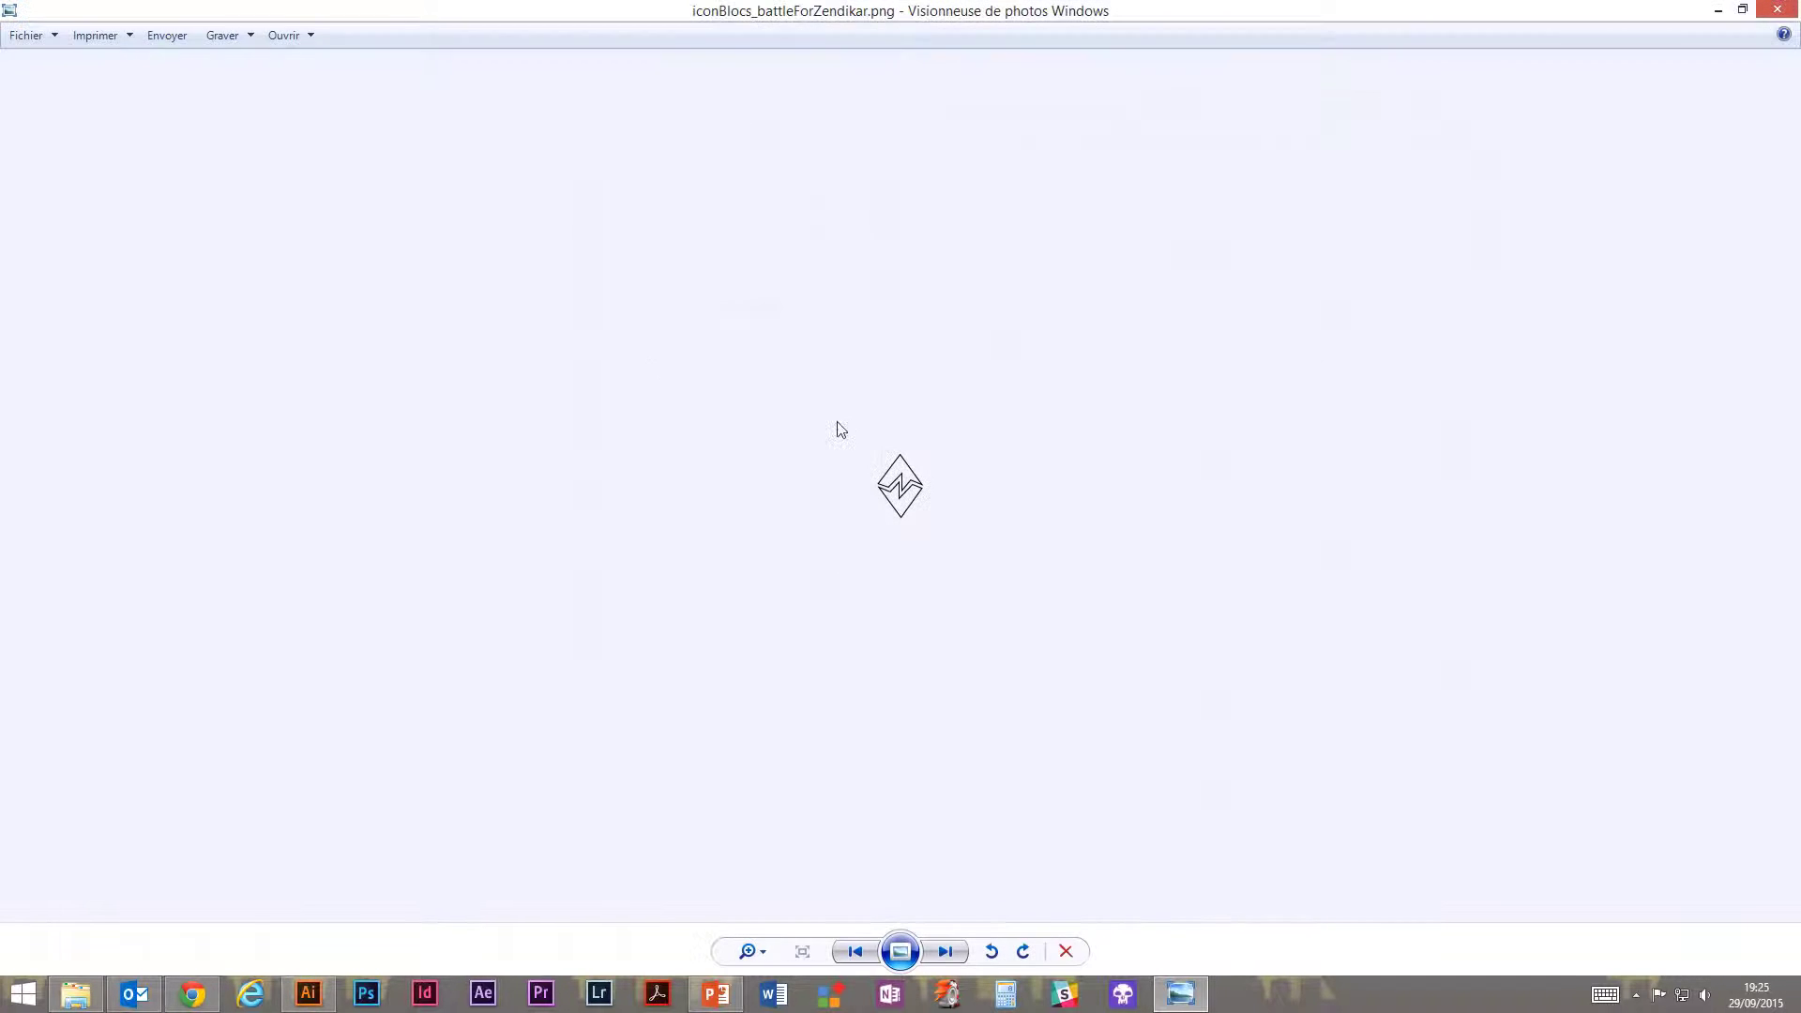
key(Right)
key(Left)
click(1774, 13)
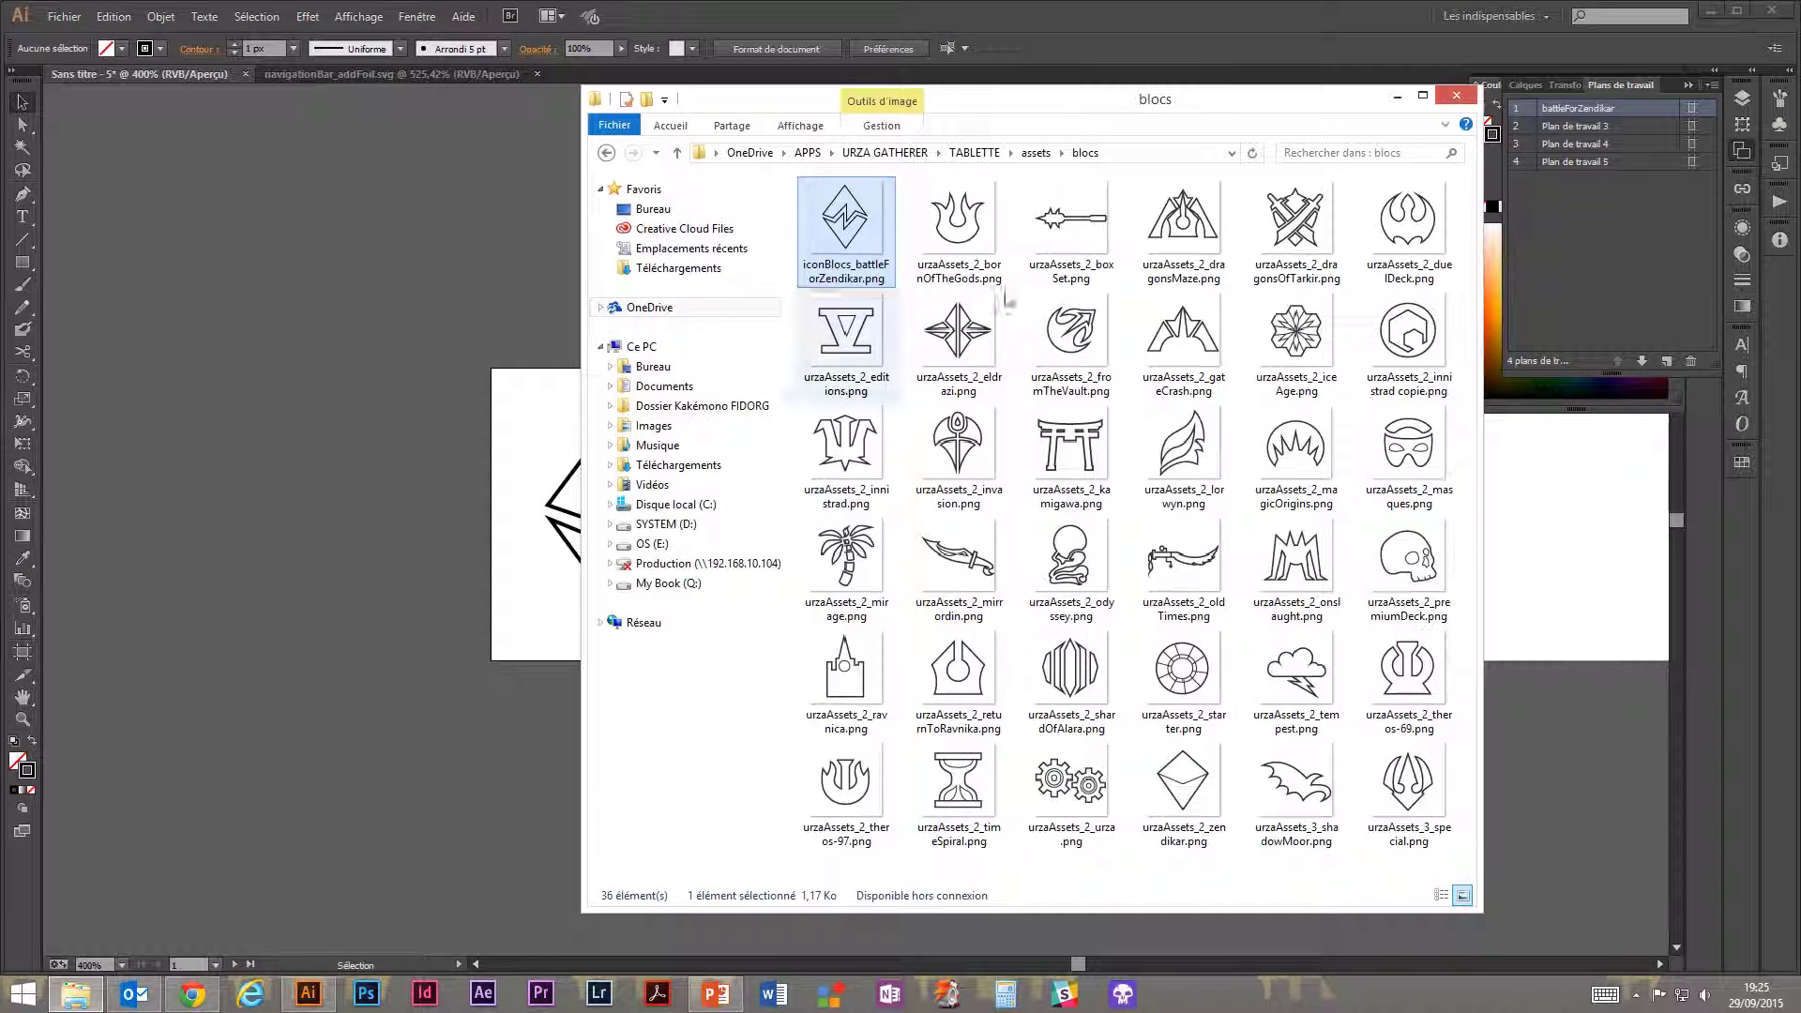
drag(1060, 101, 1170, 85)
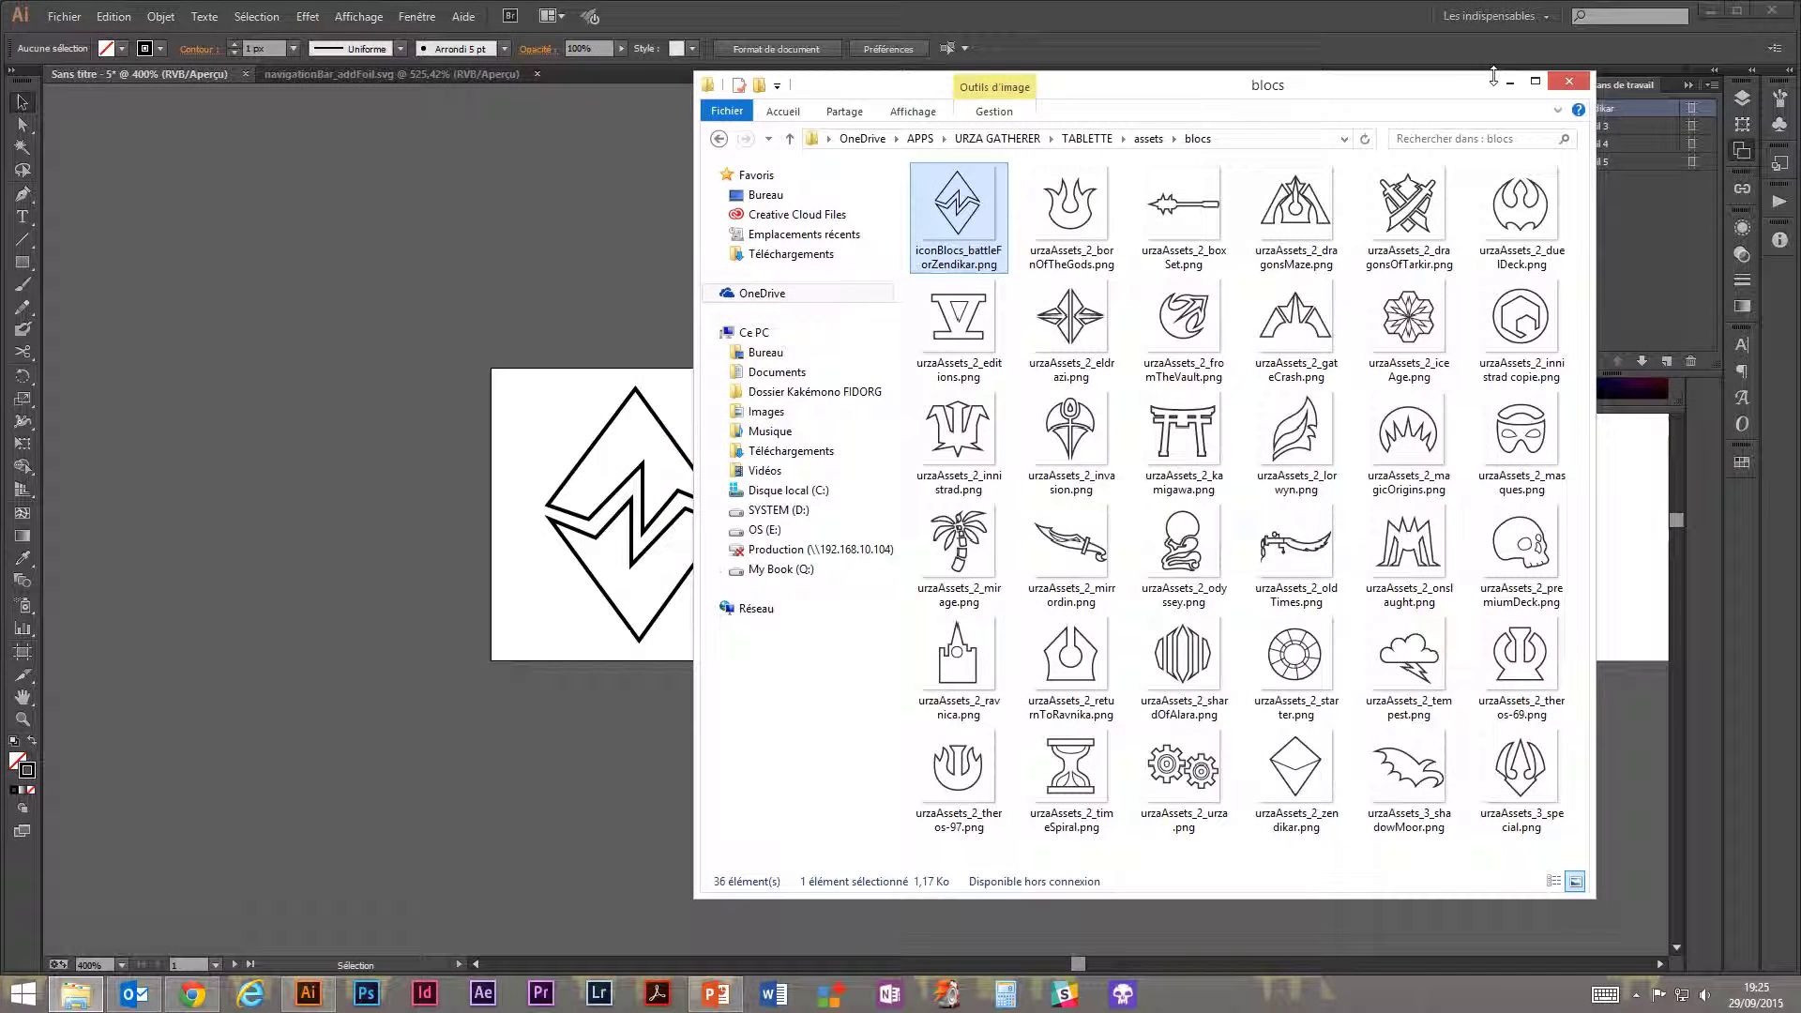
click(1569, 82)
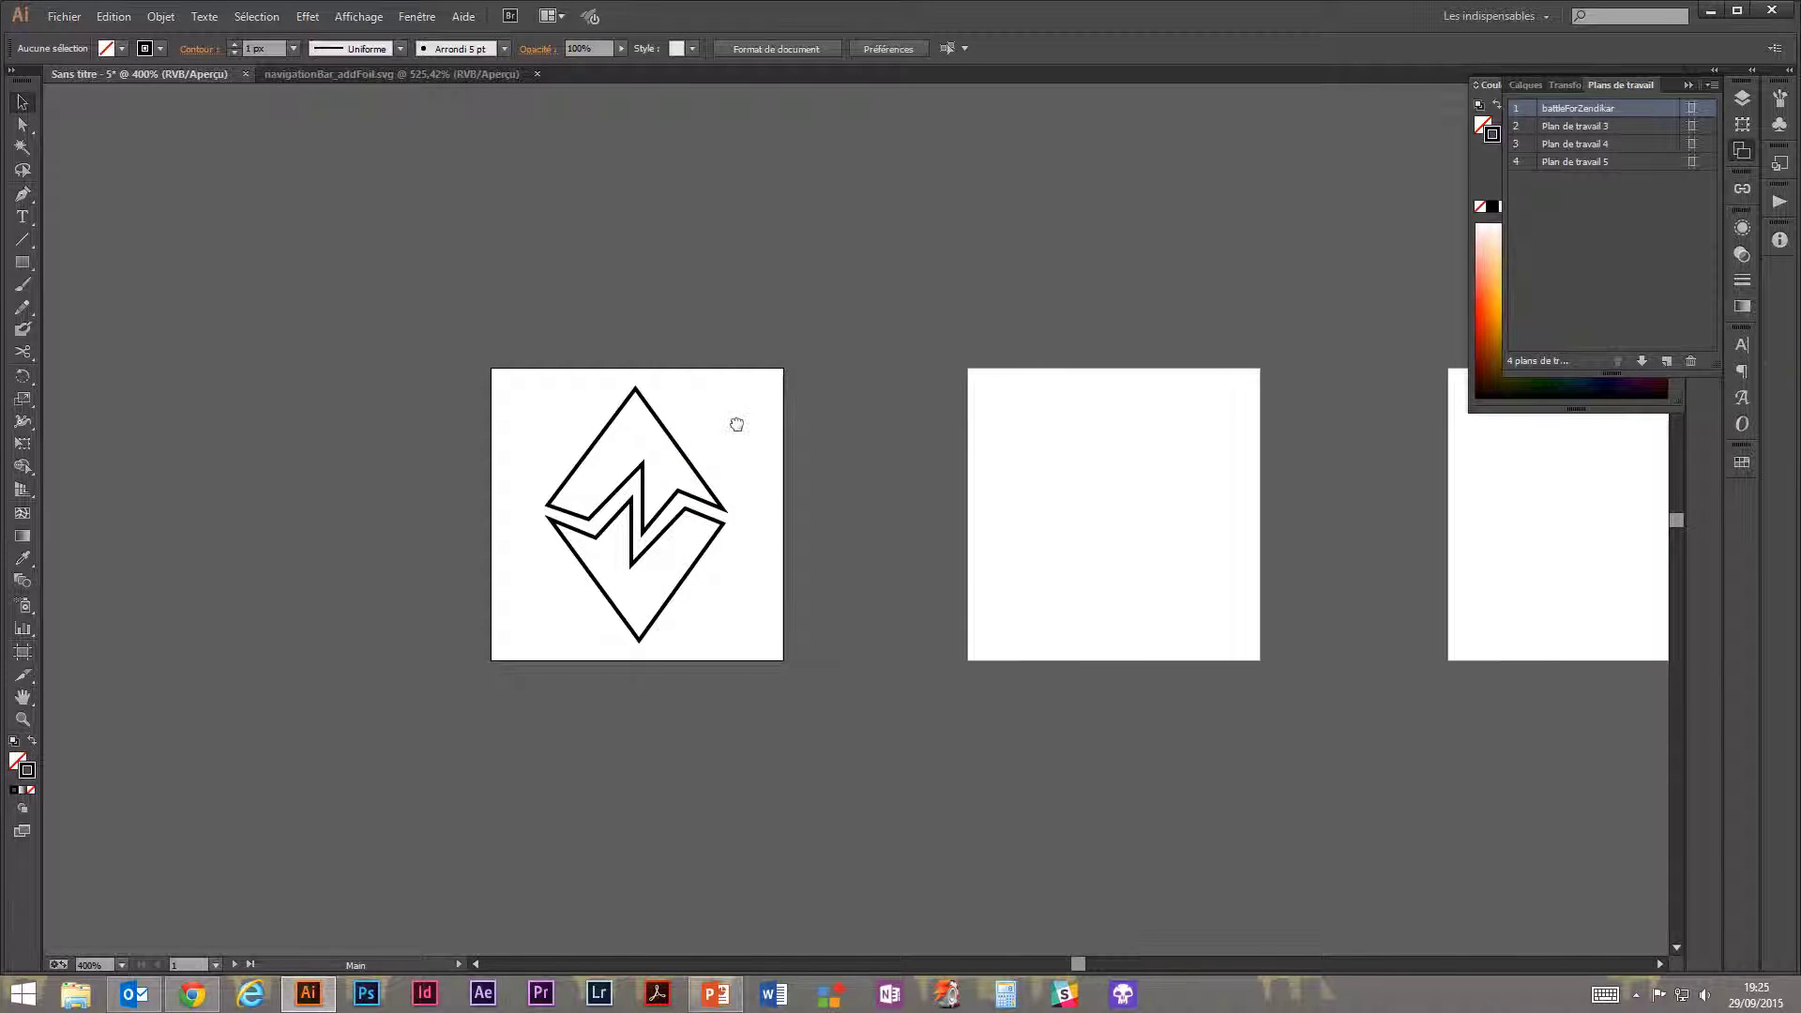
Look at the navigationBar_addFoil.svg document and return to the logo document.
scroll(732, 418, right, 2)
click(336, 74)
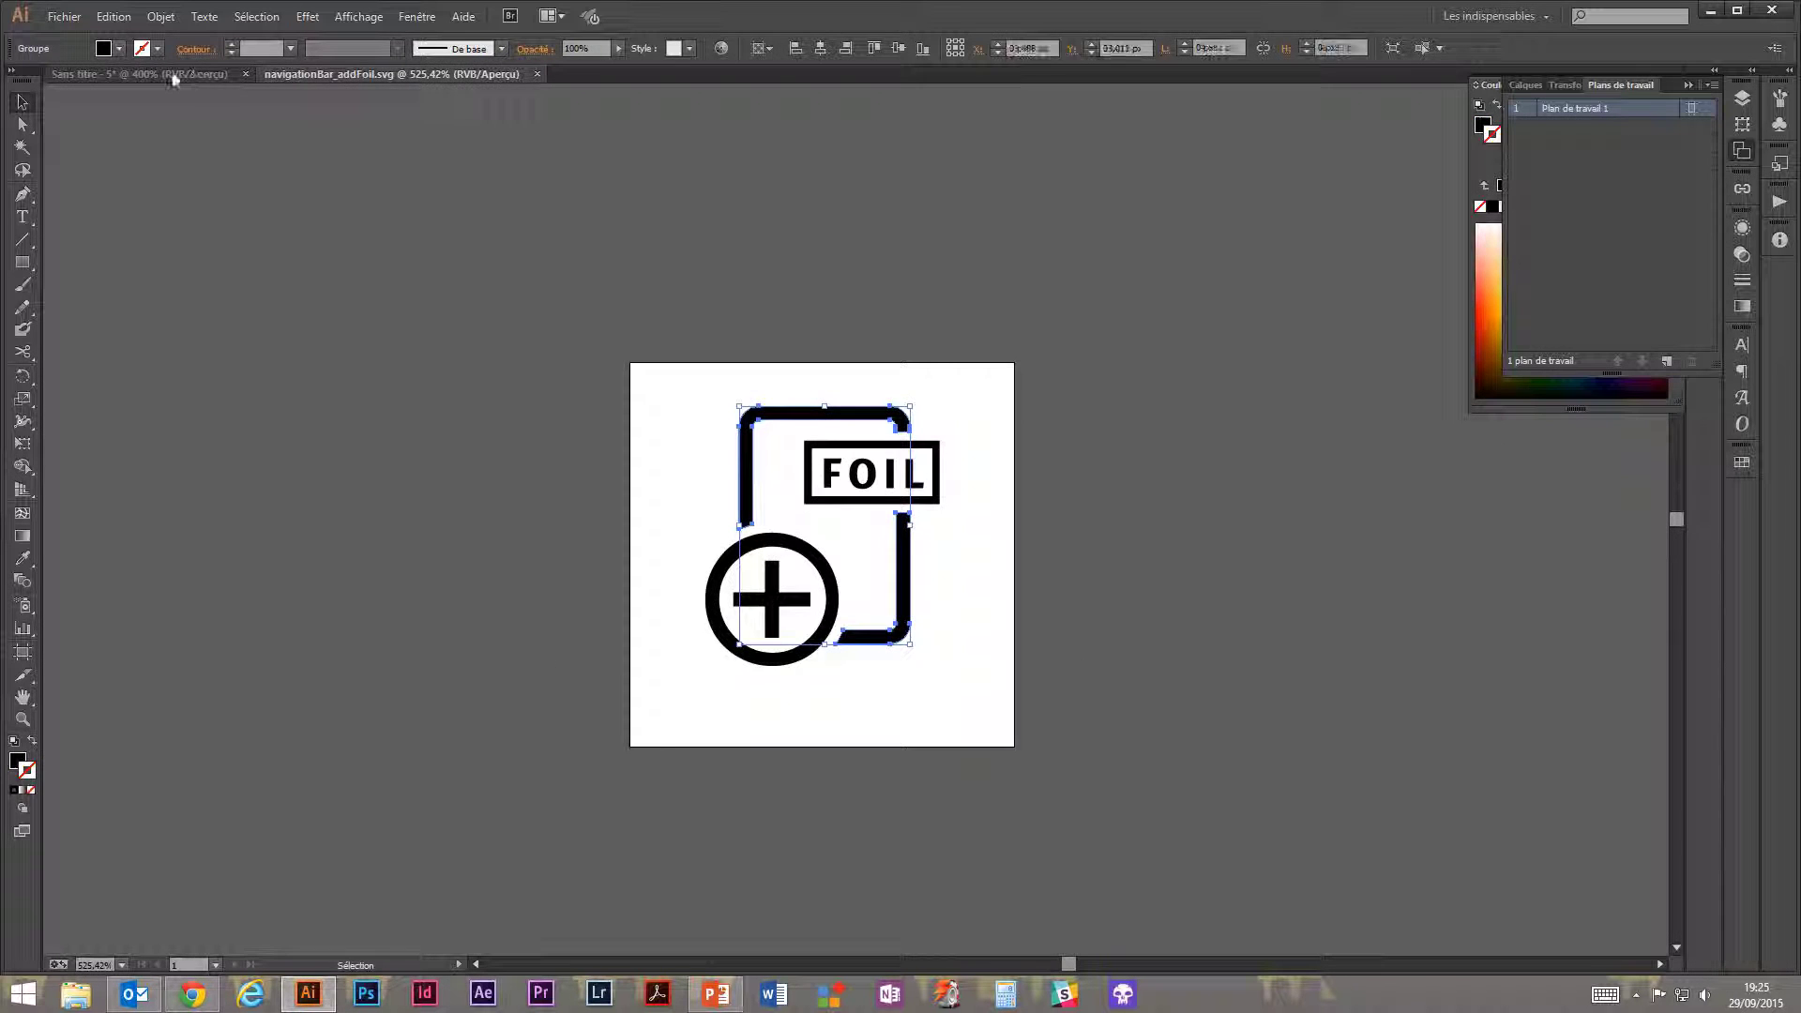
click(167, 72)
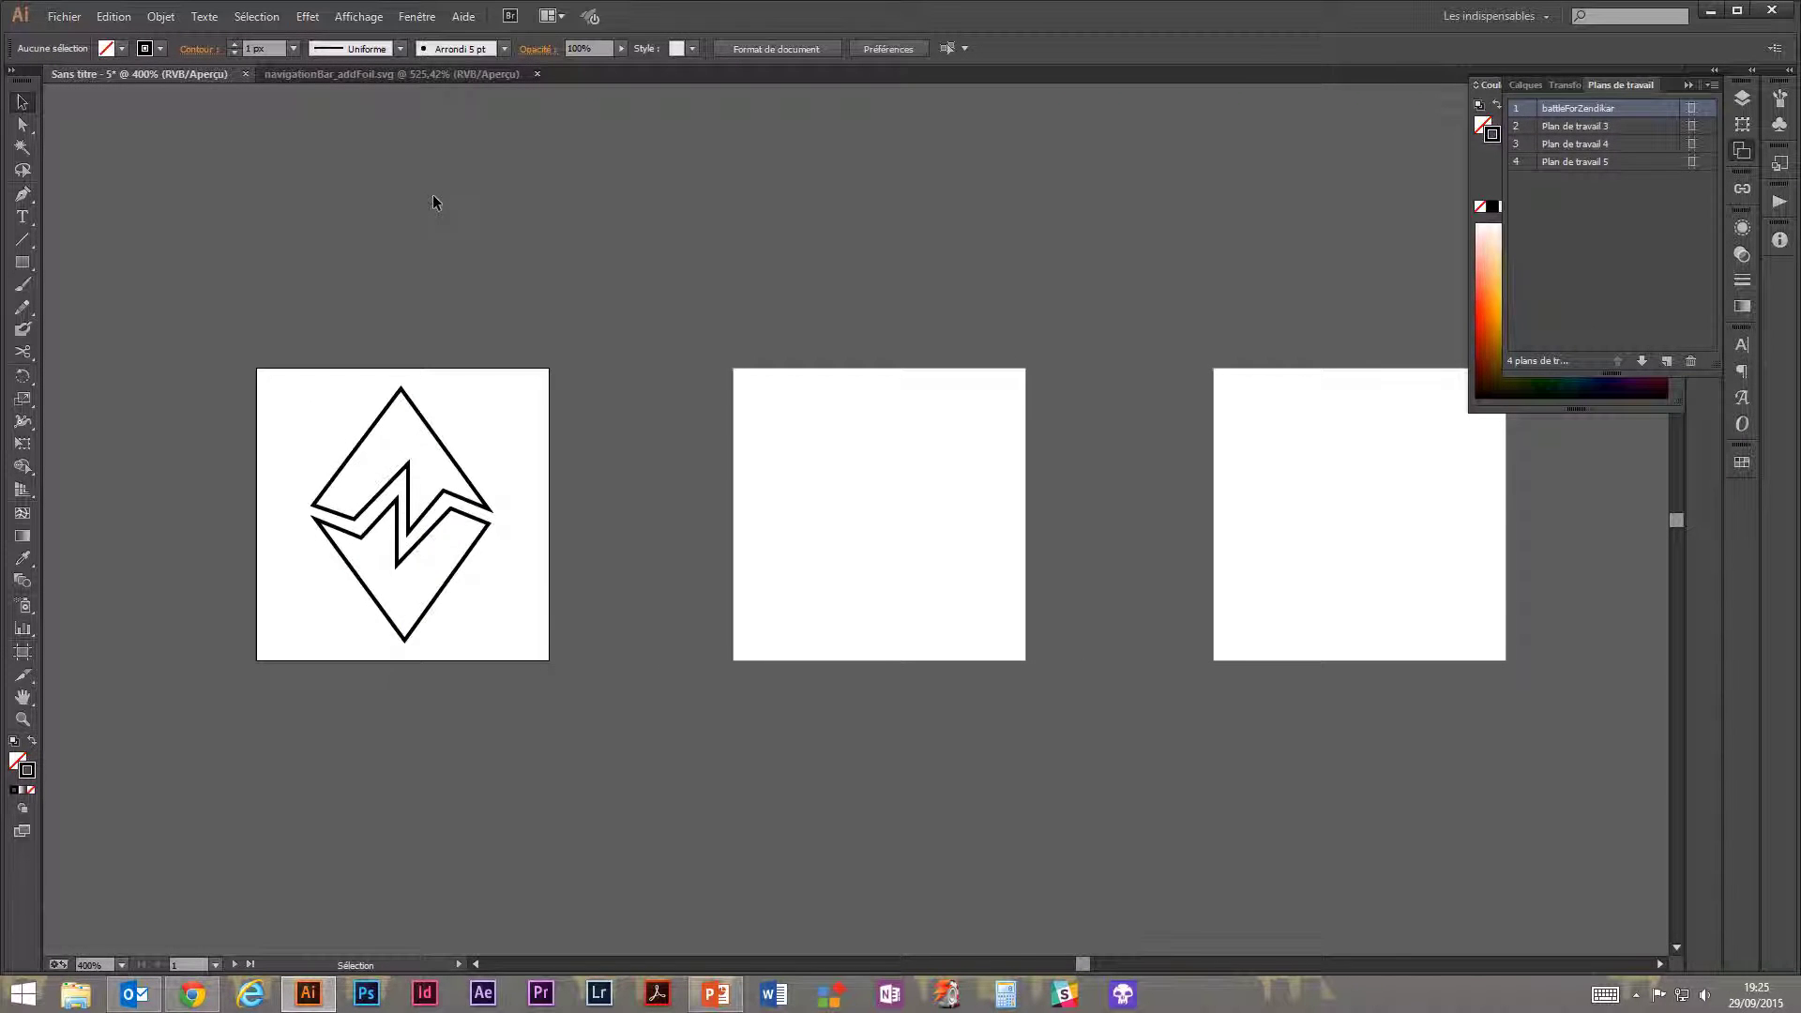
Select both paths of the diamond logo on the battleForZendikar artboard.
key(ctrl+a)
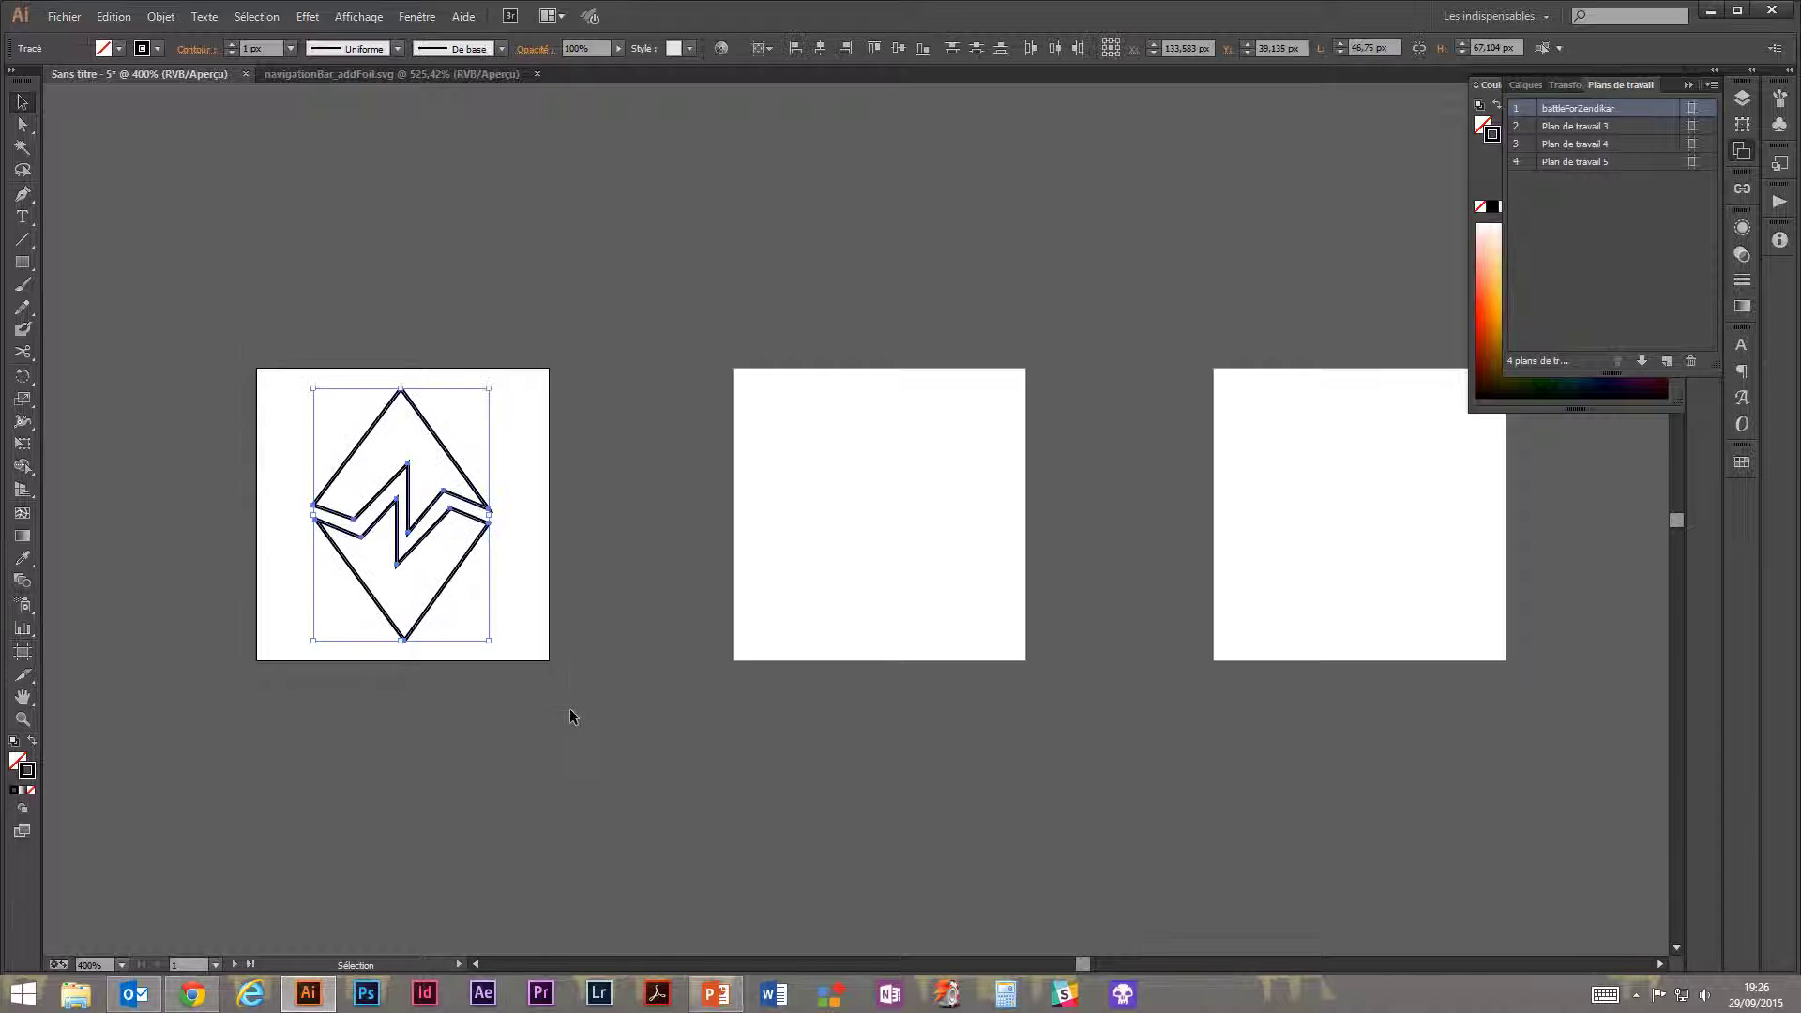
click(345, 314)
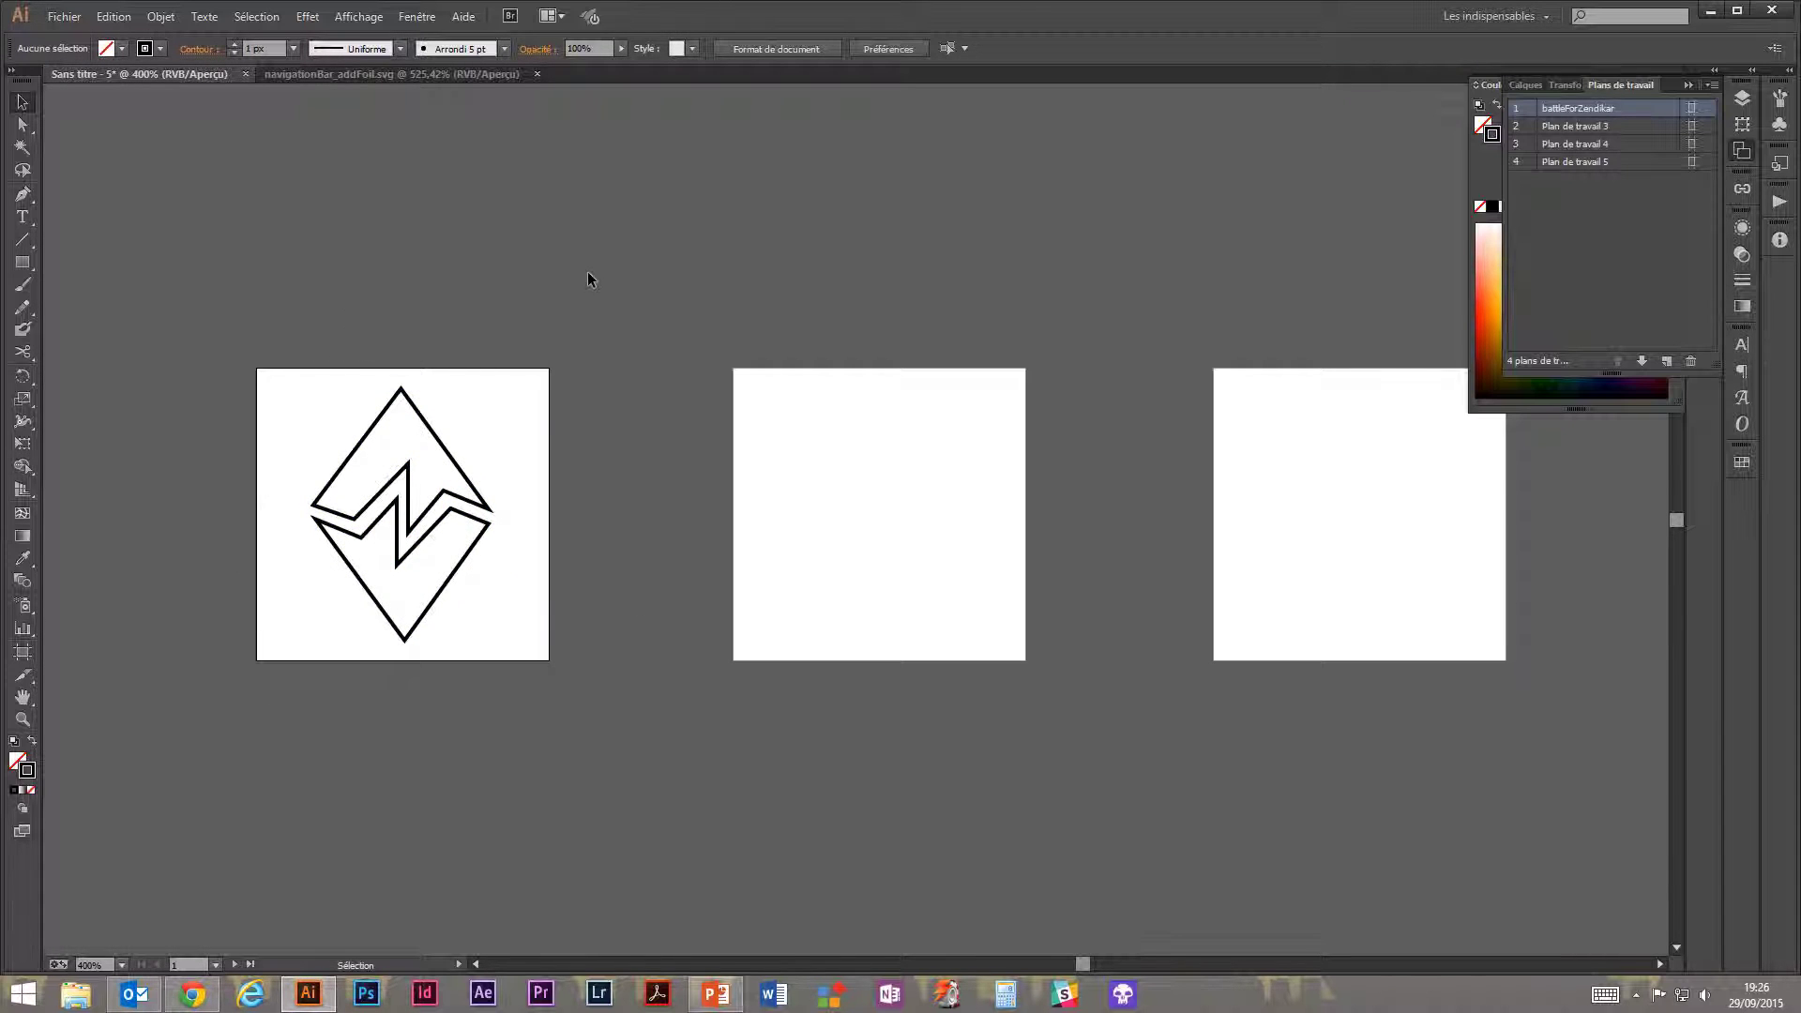
drag(247, 304, 554, 674)
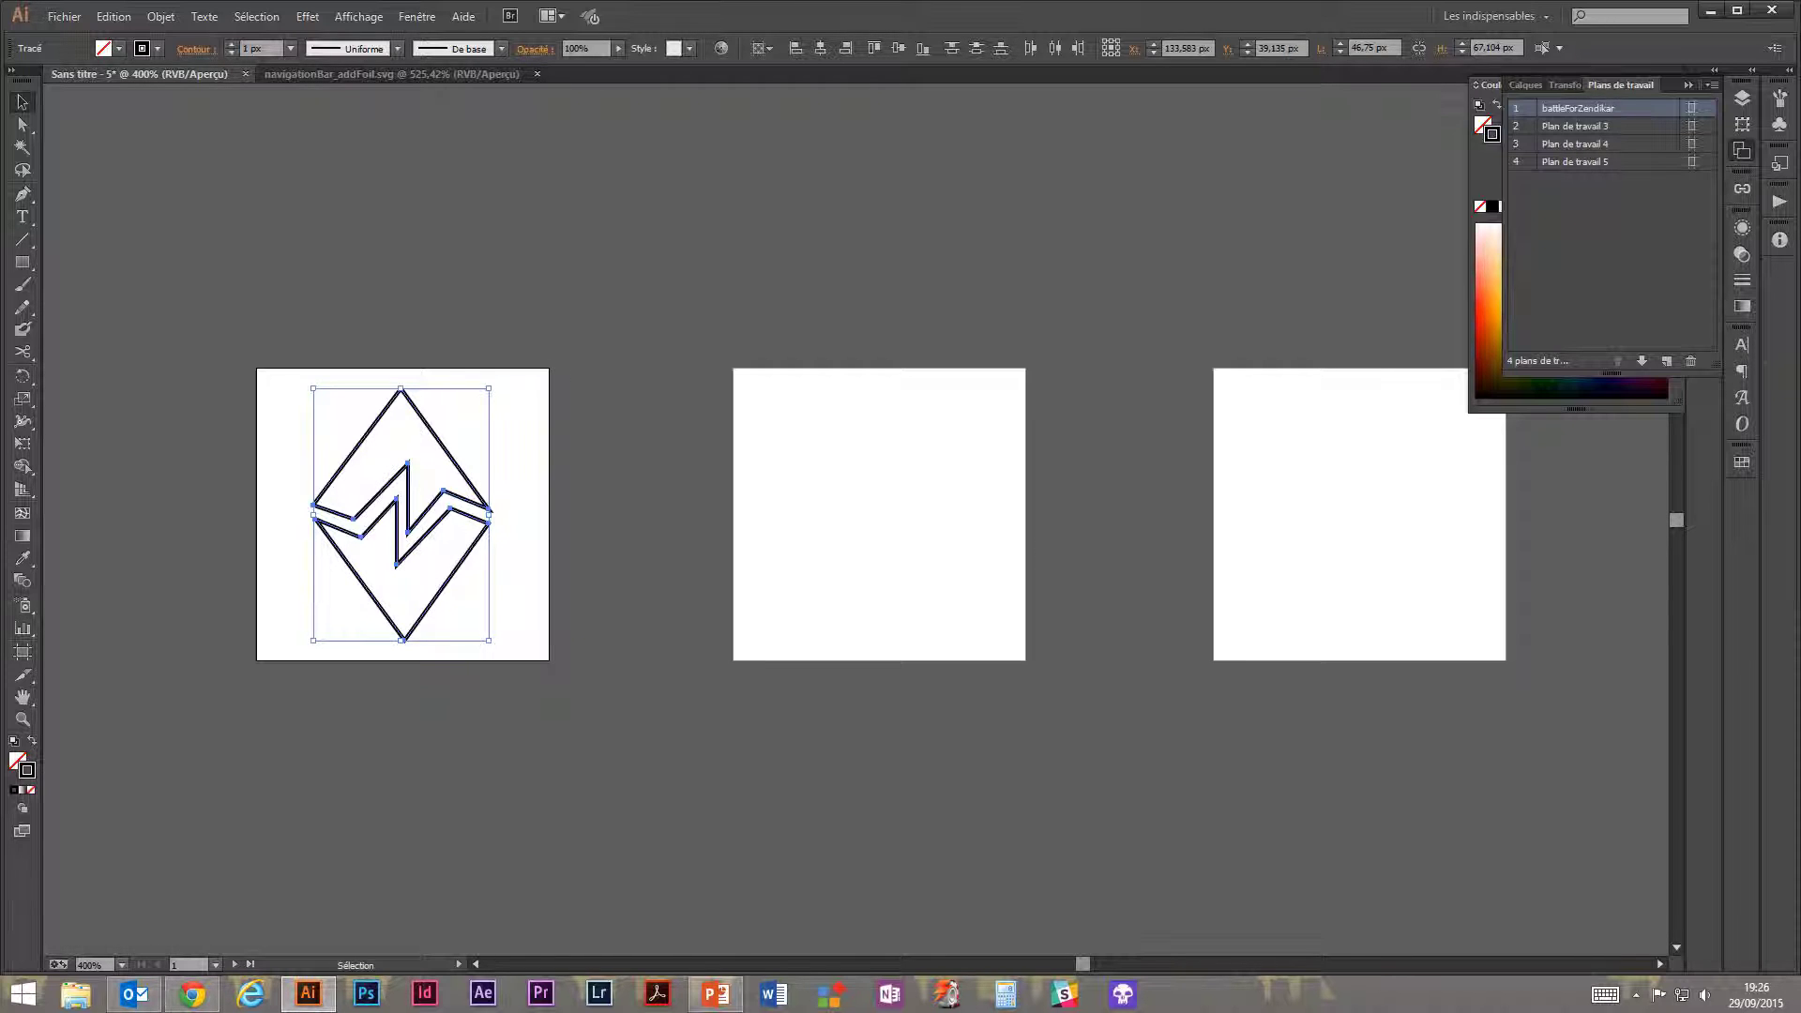
Switch to File Explorer and open the folder OneDrive > APPS > URZA GATHERER > TABLETTE > assets > collection.
key(alt+Tab)
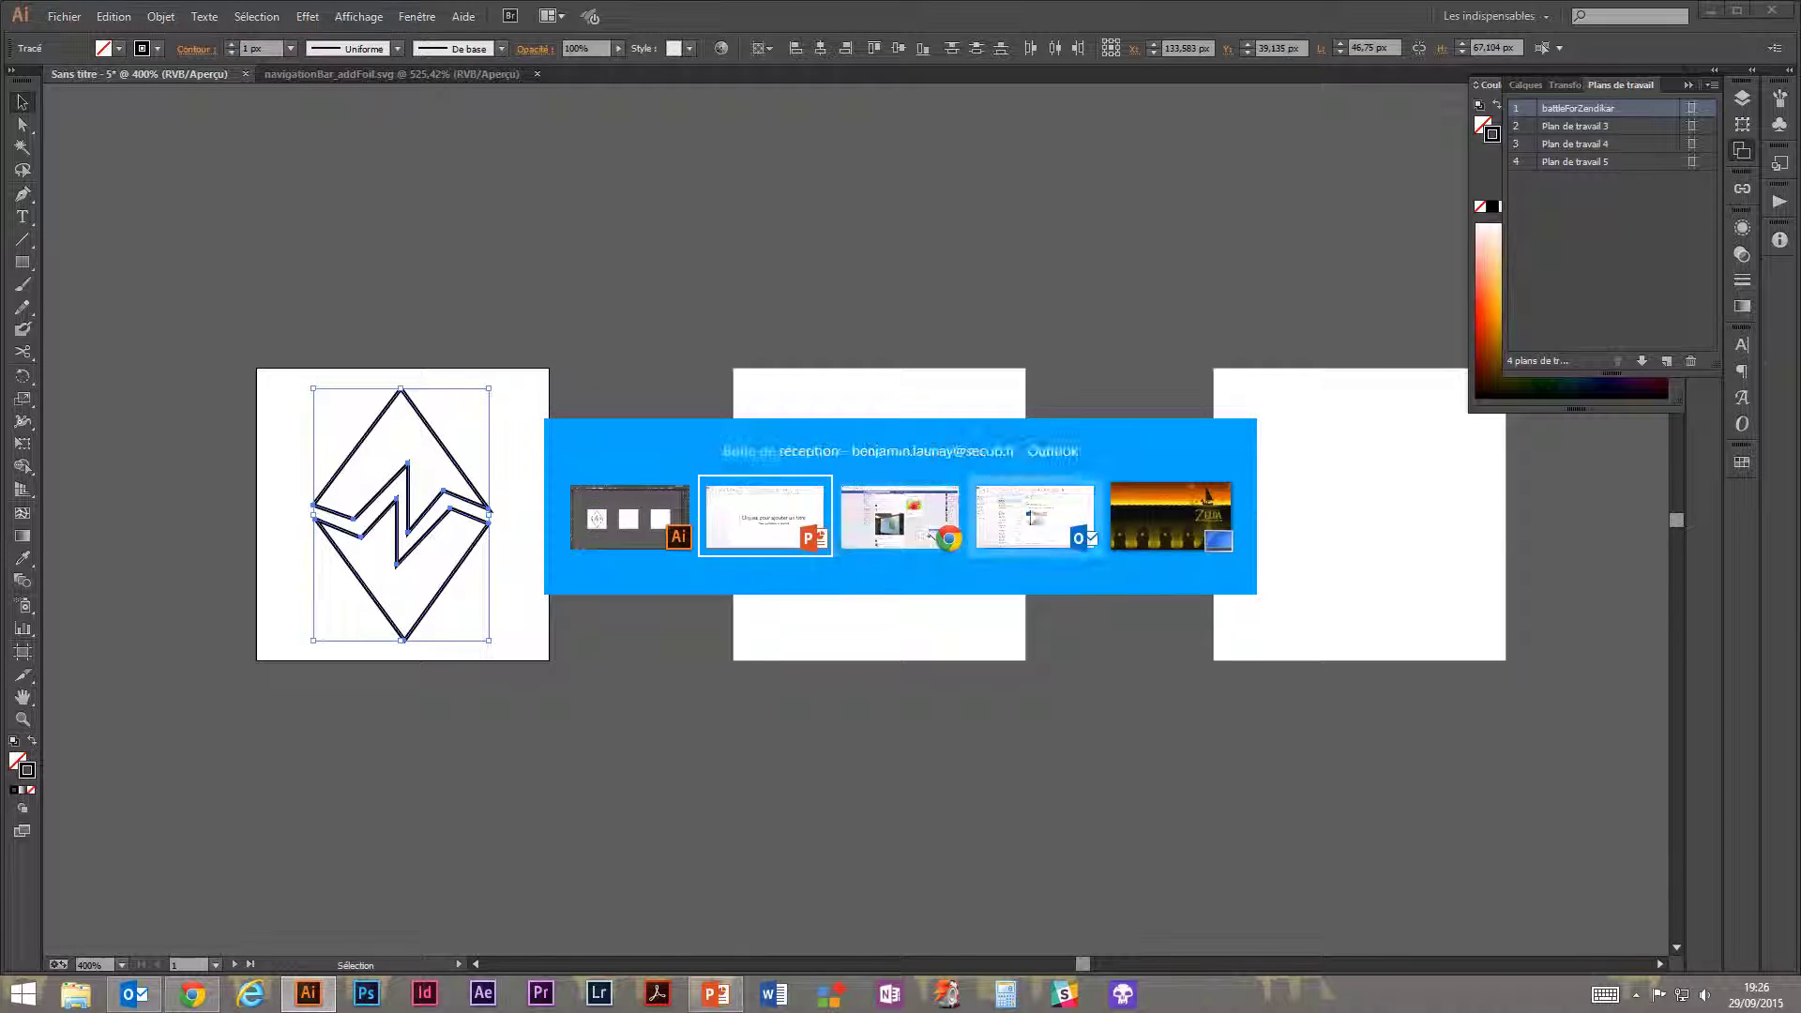
click(75, 995)
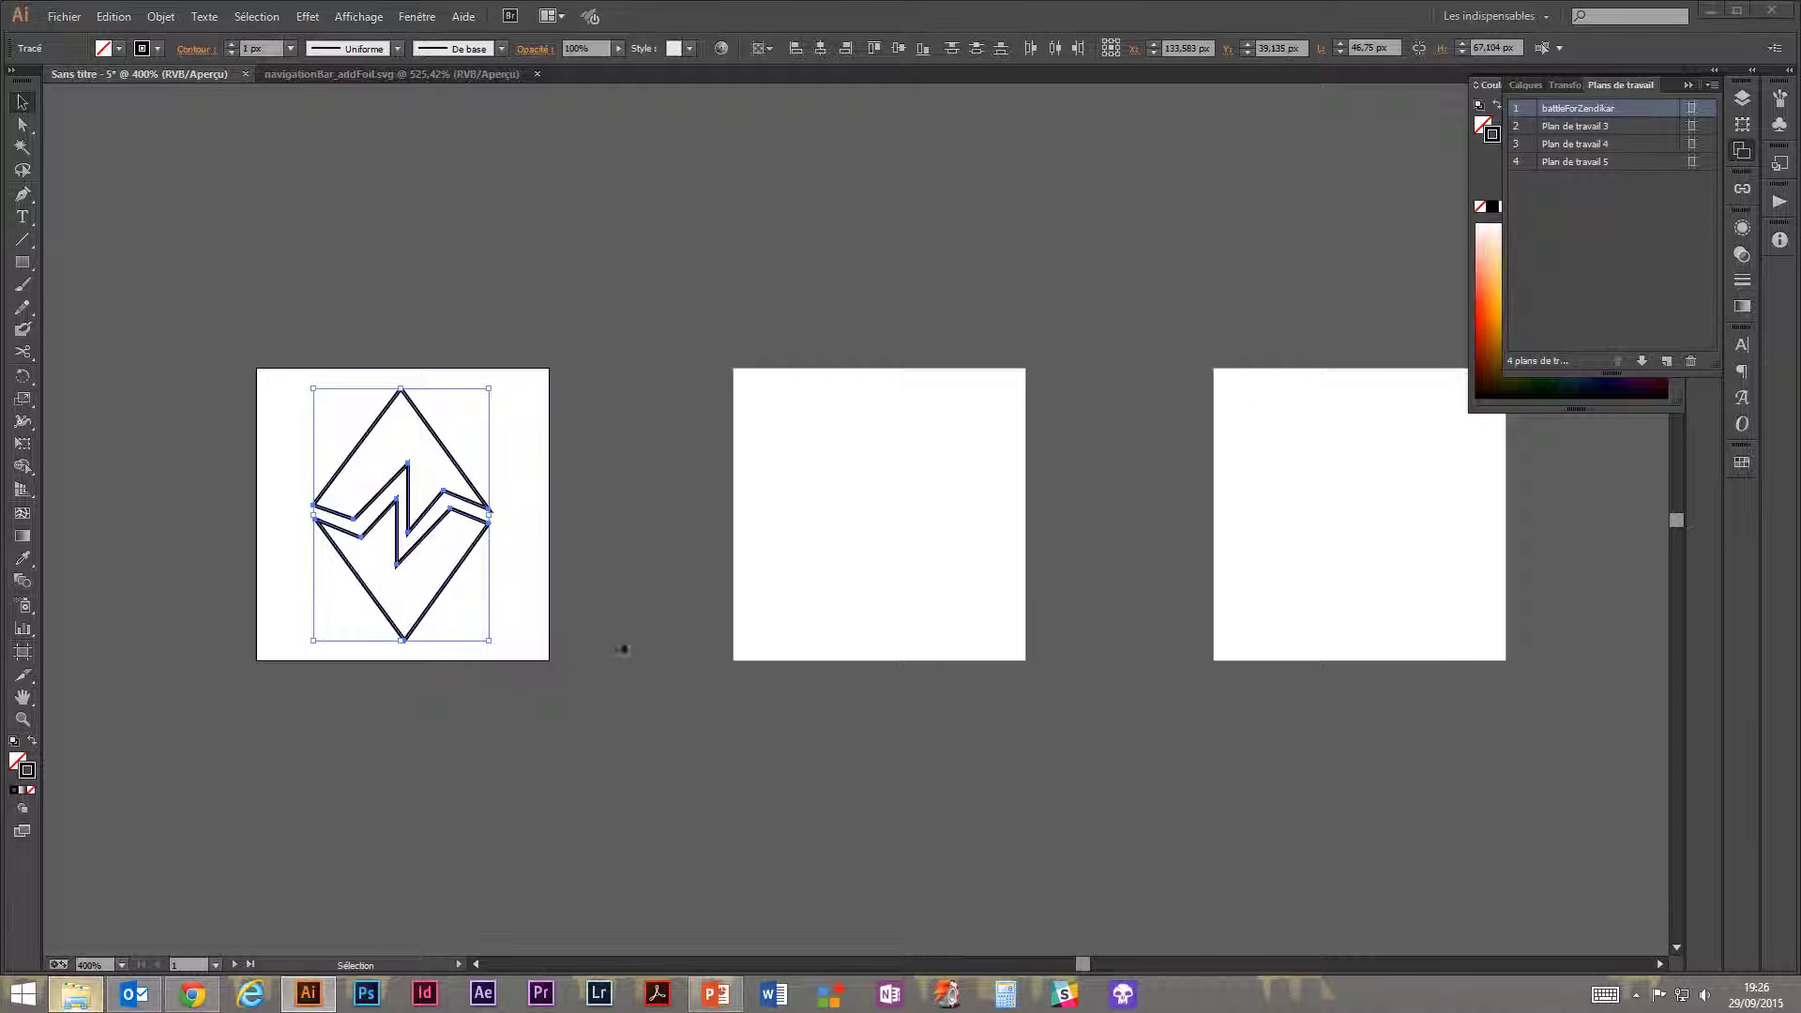
click(761, 292)
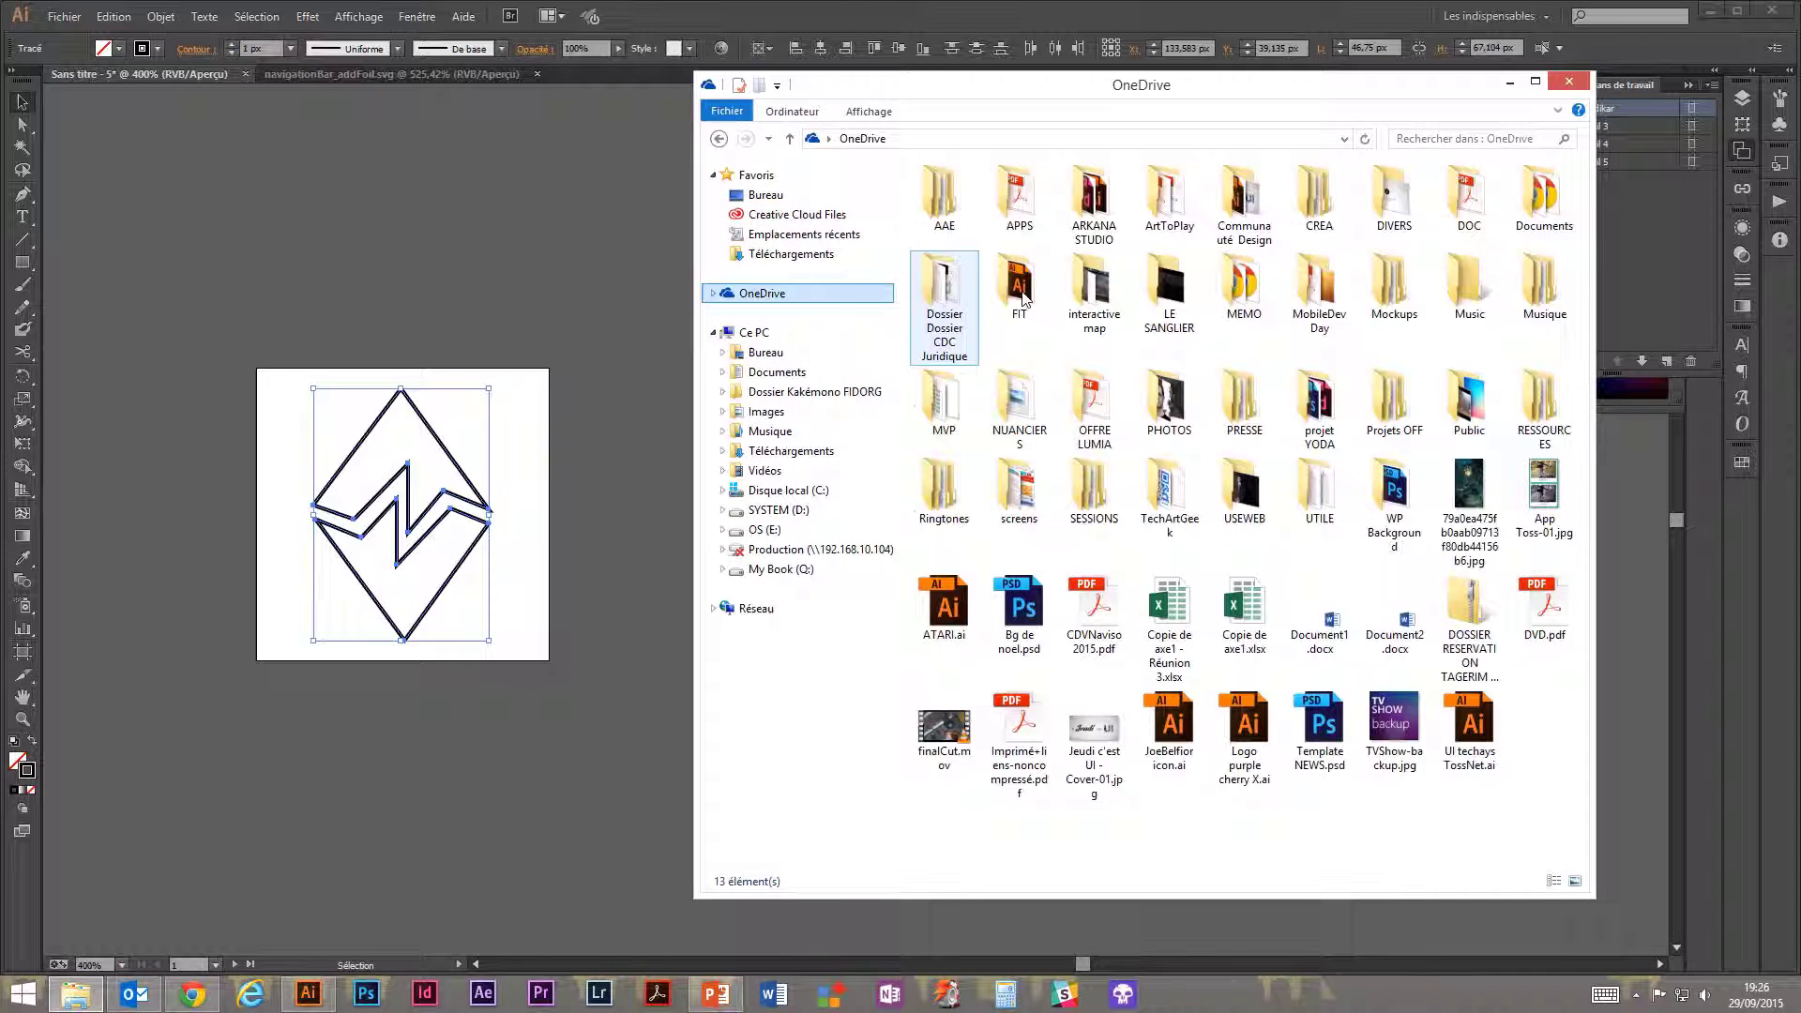
double_click(944, 197)
double_click(957, 680)
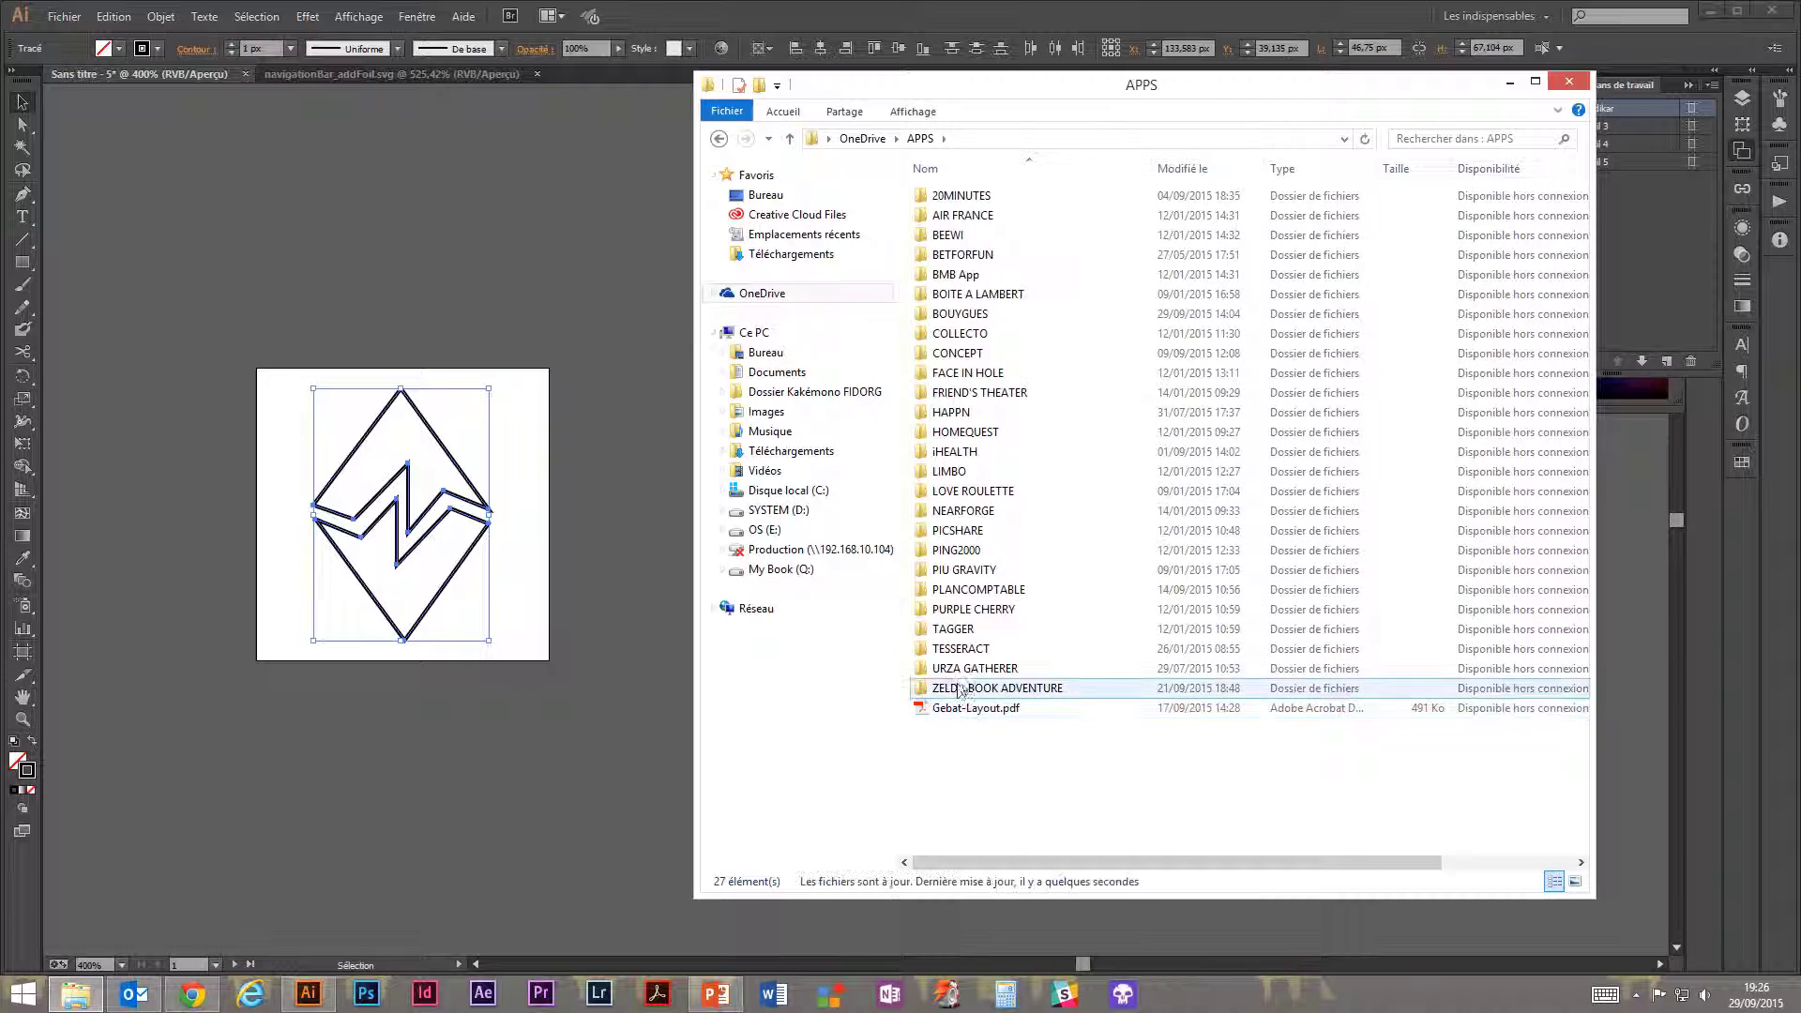
click(943, 223)
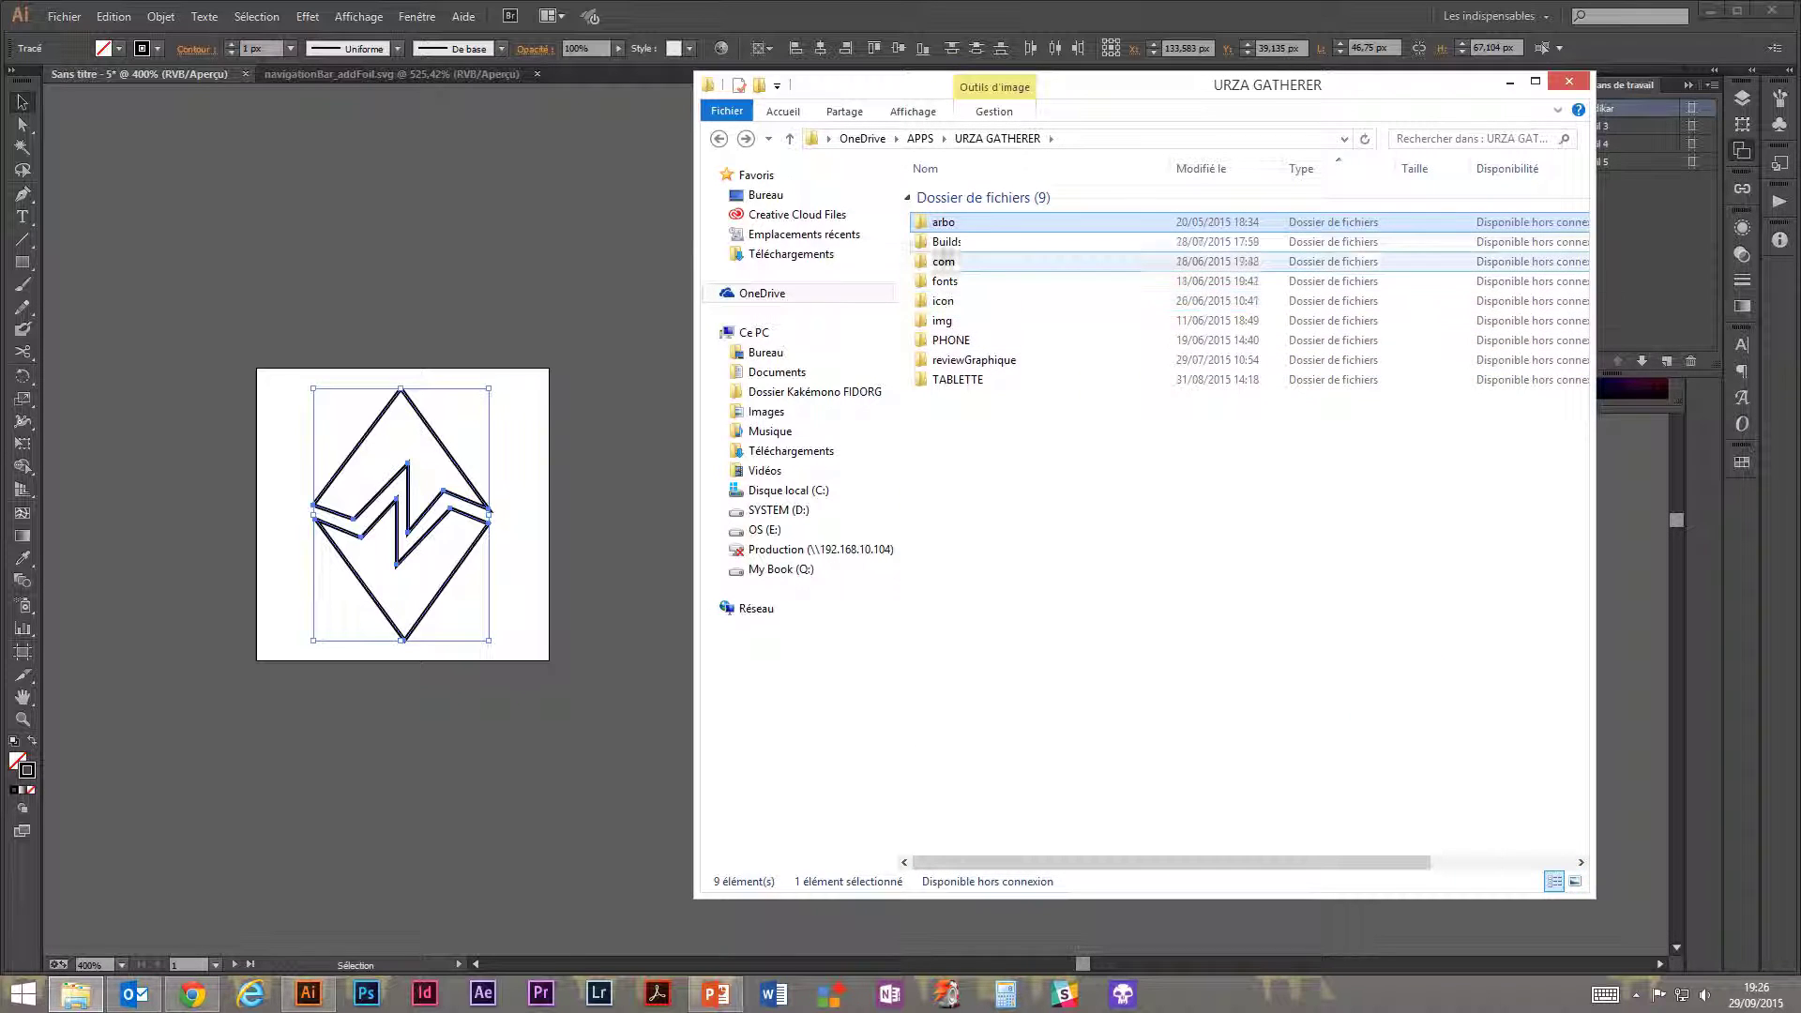
double_click(953, 379)
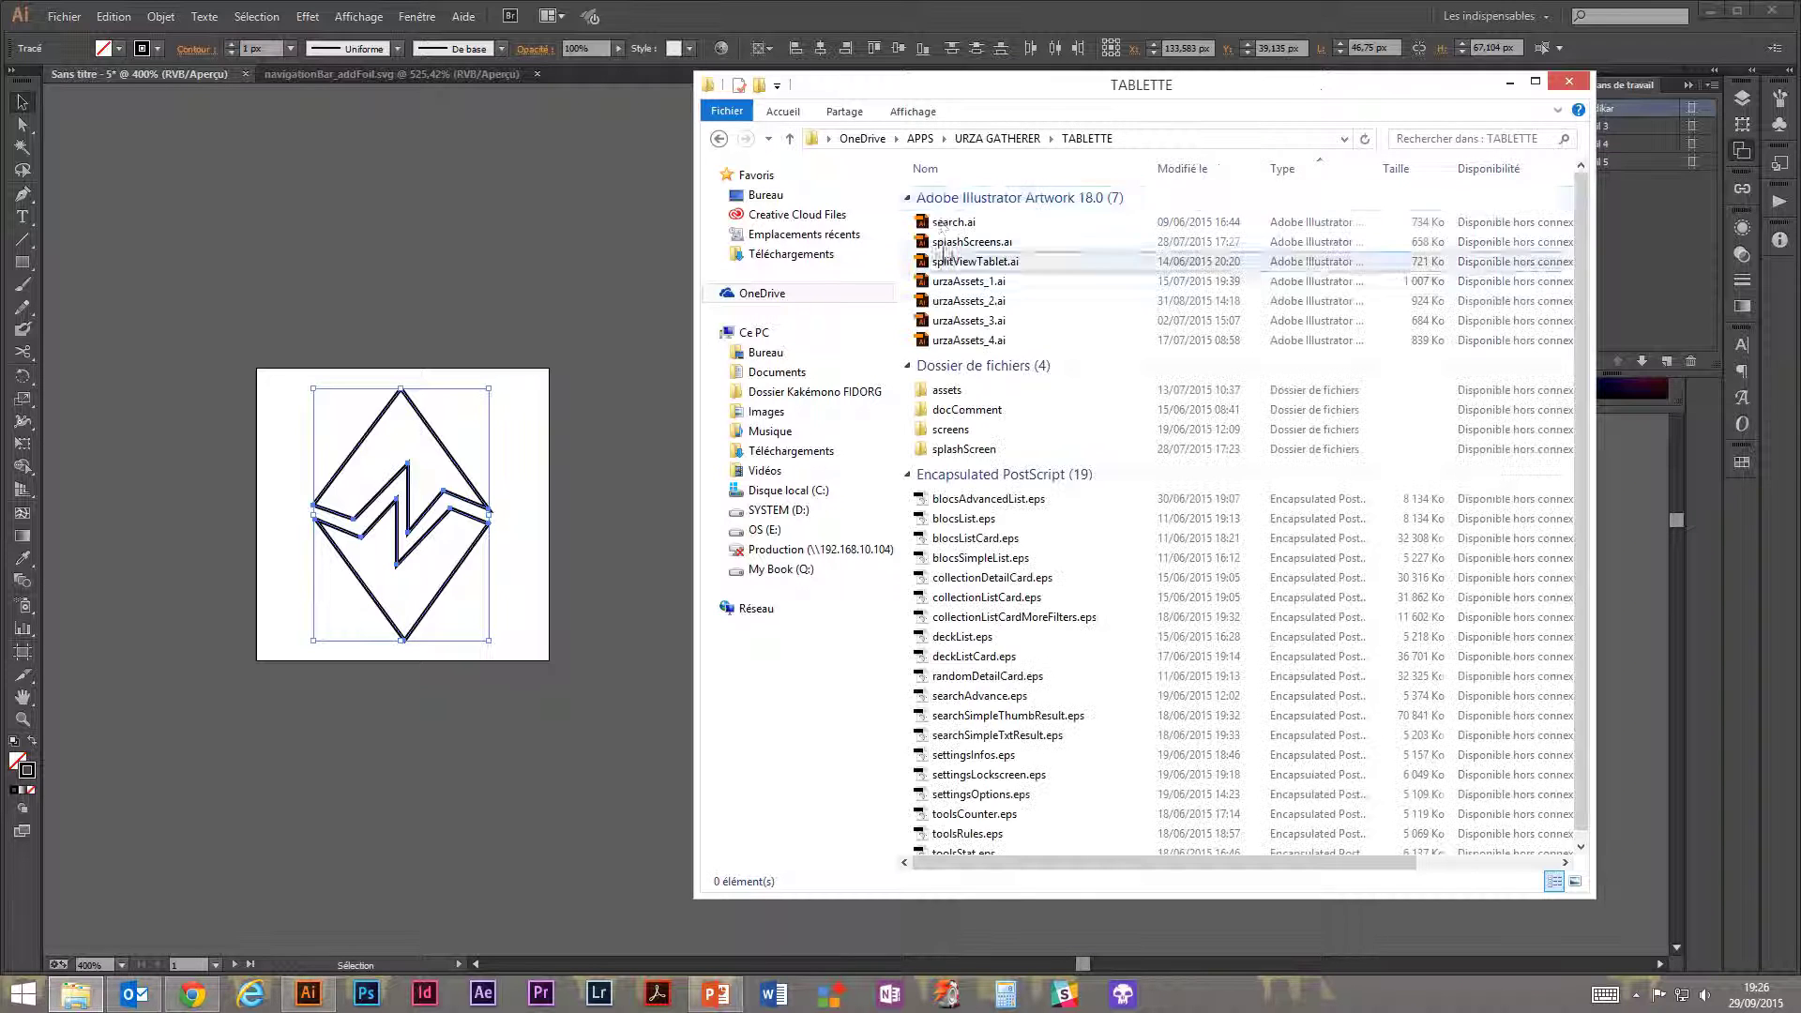
click(949, 392)
double_click(948, 394)
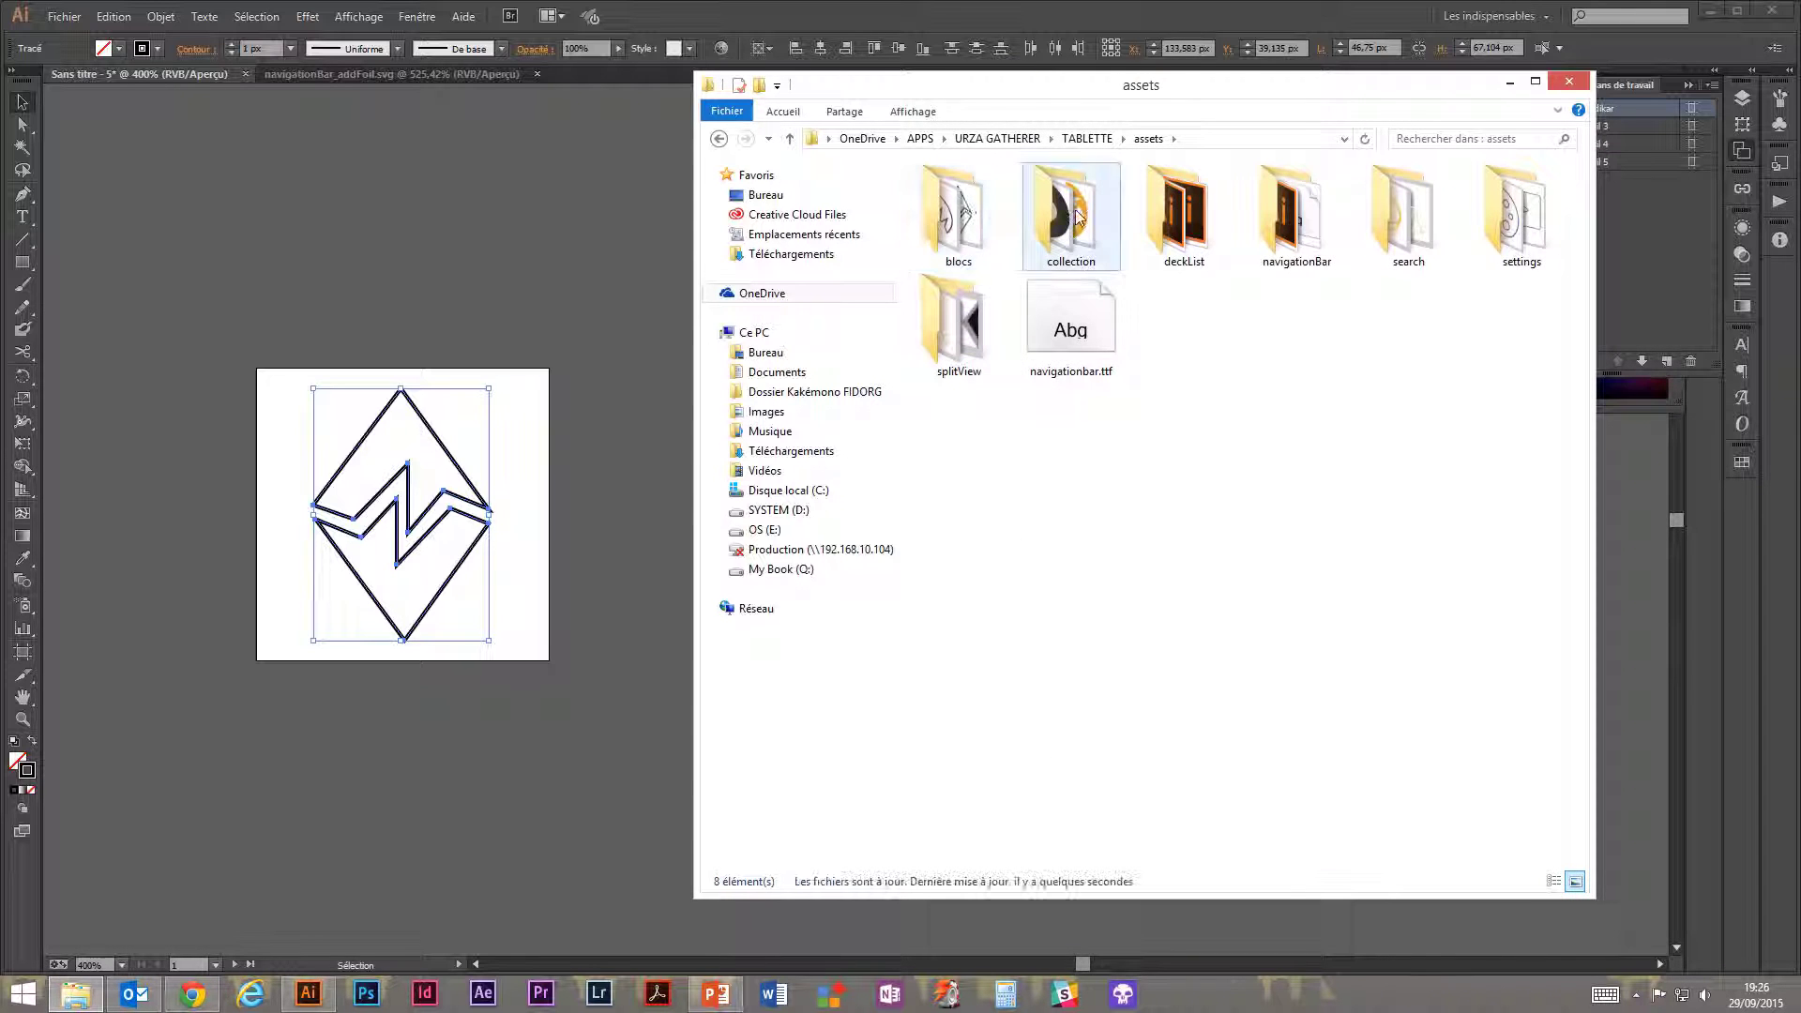
double_click(1070, 216)
Check the pixel dimensions of the urzaAssets icons in the collection folder, browse the remaining files, and switch back to Illustrator.
click(1043, 324)
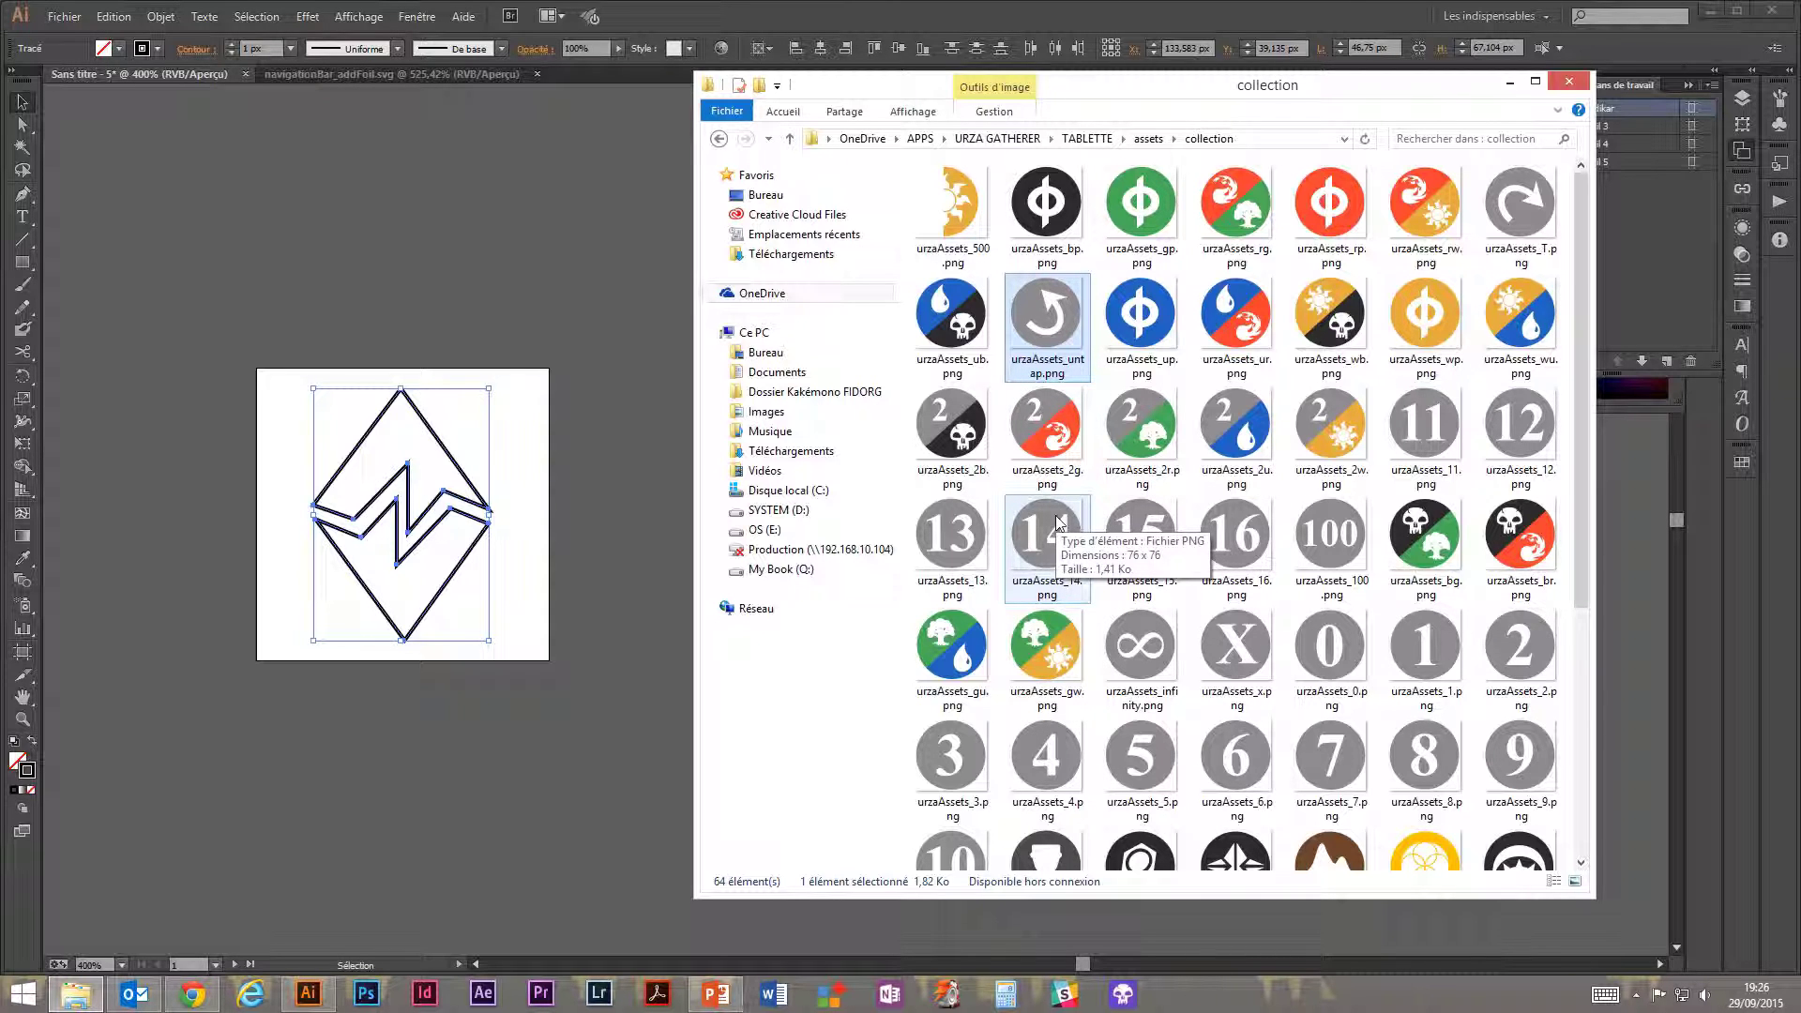
click(1040, 424)
scroll(1039, 424, down, 5)
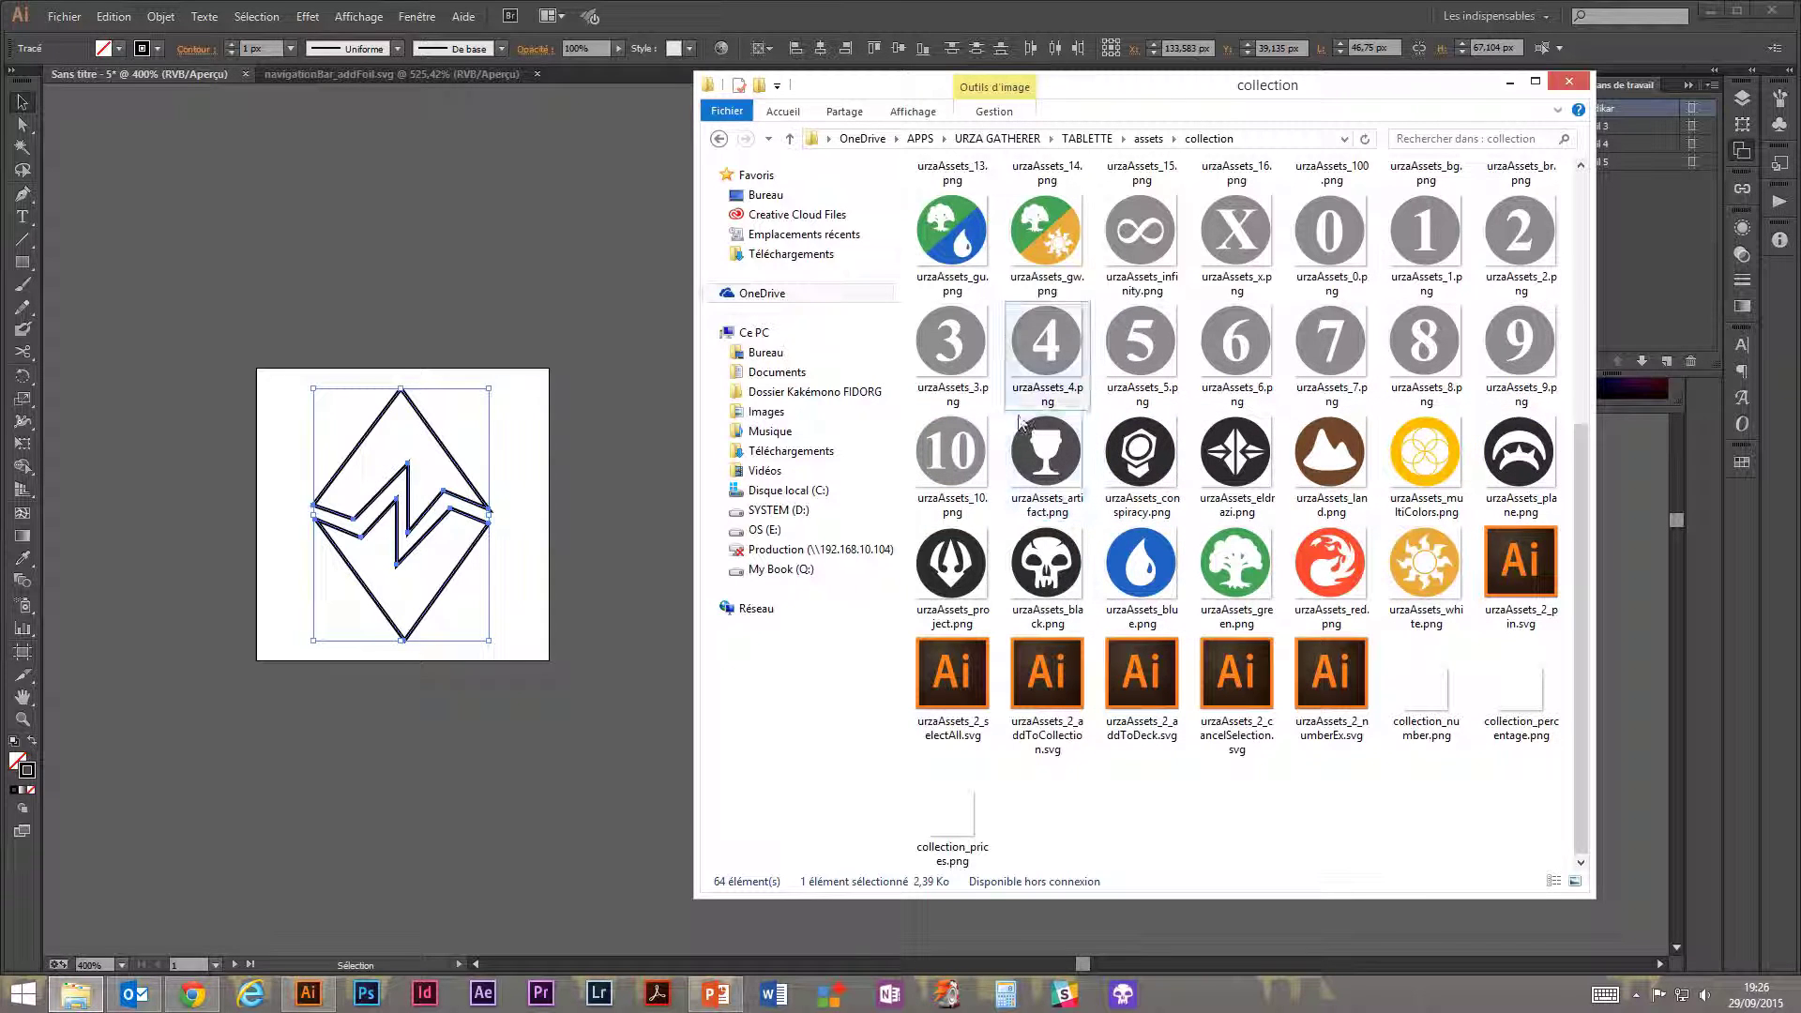
drag(1159, 91, 1247, 131)
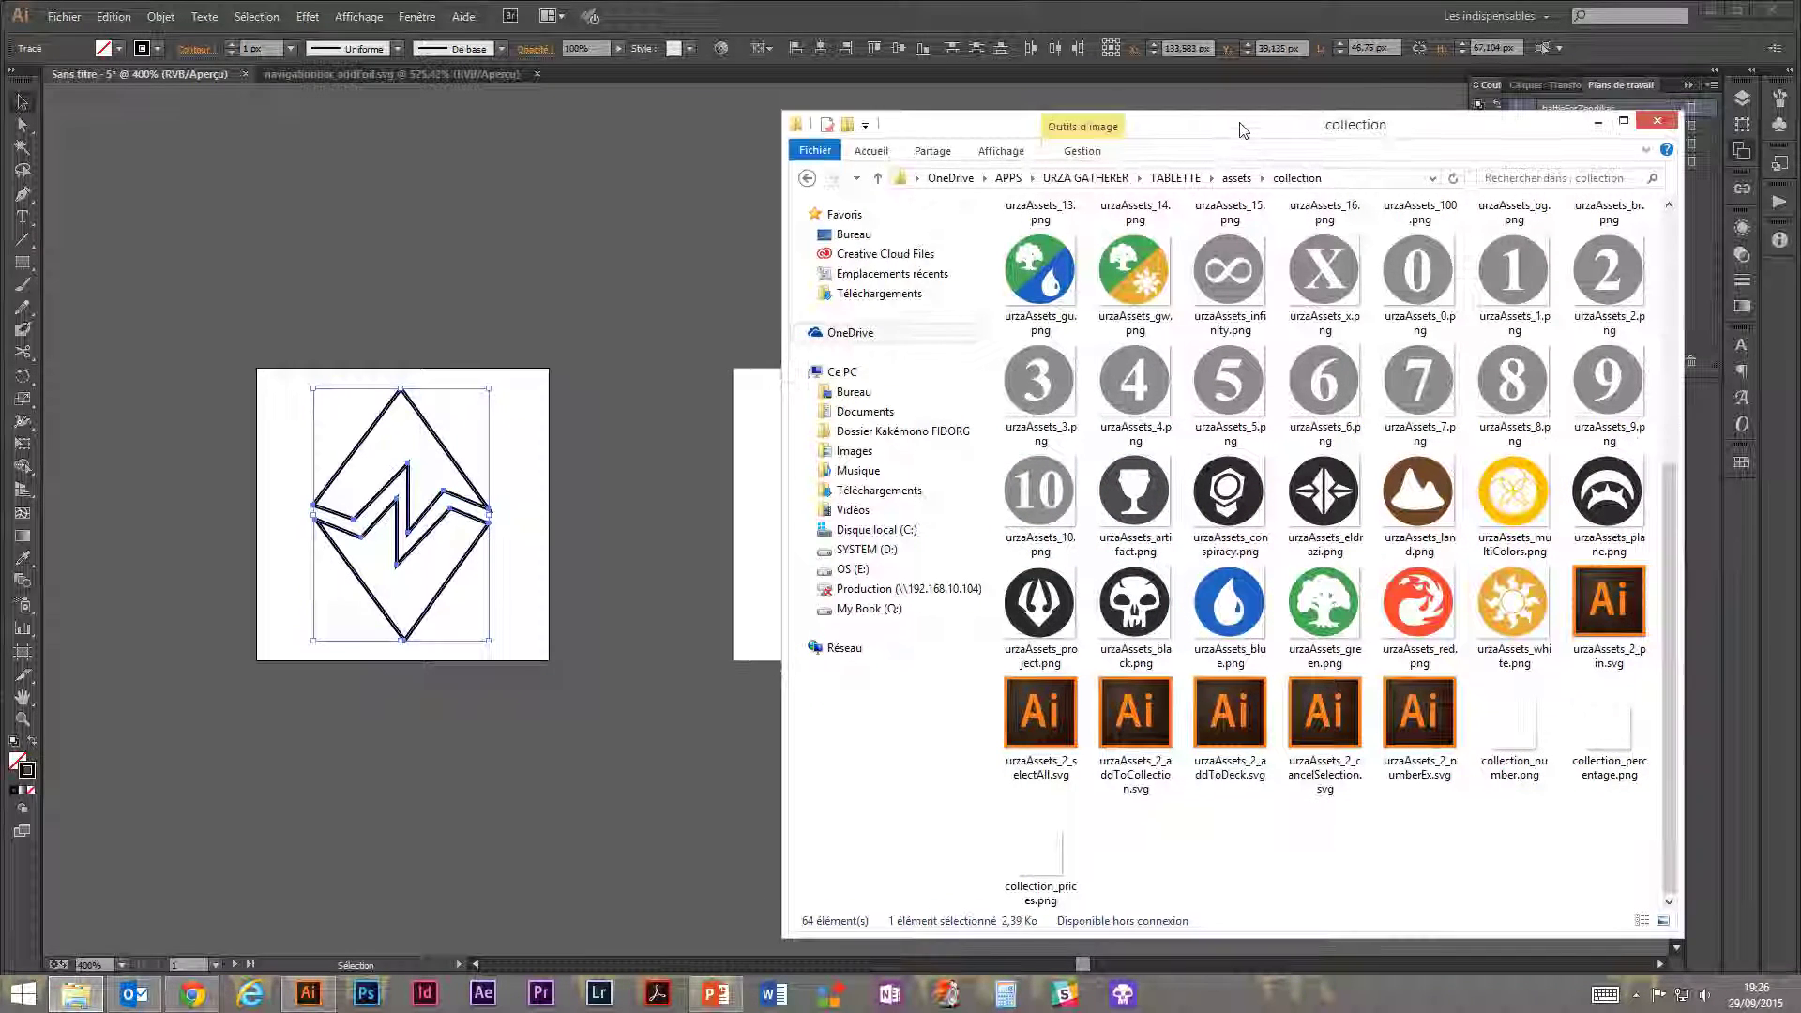
click(576, 179)
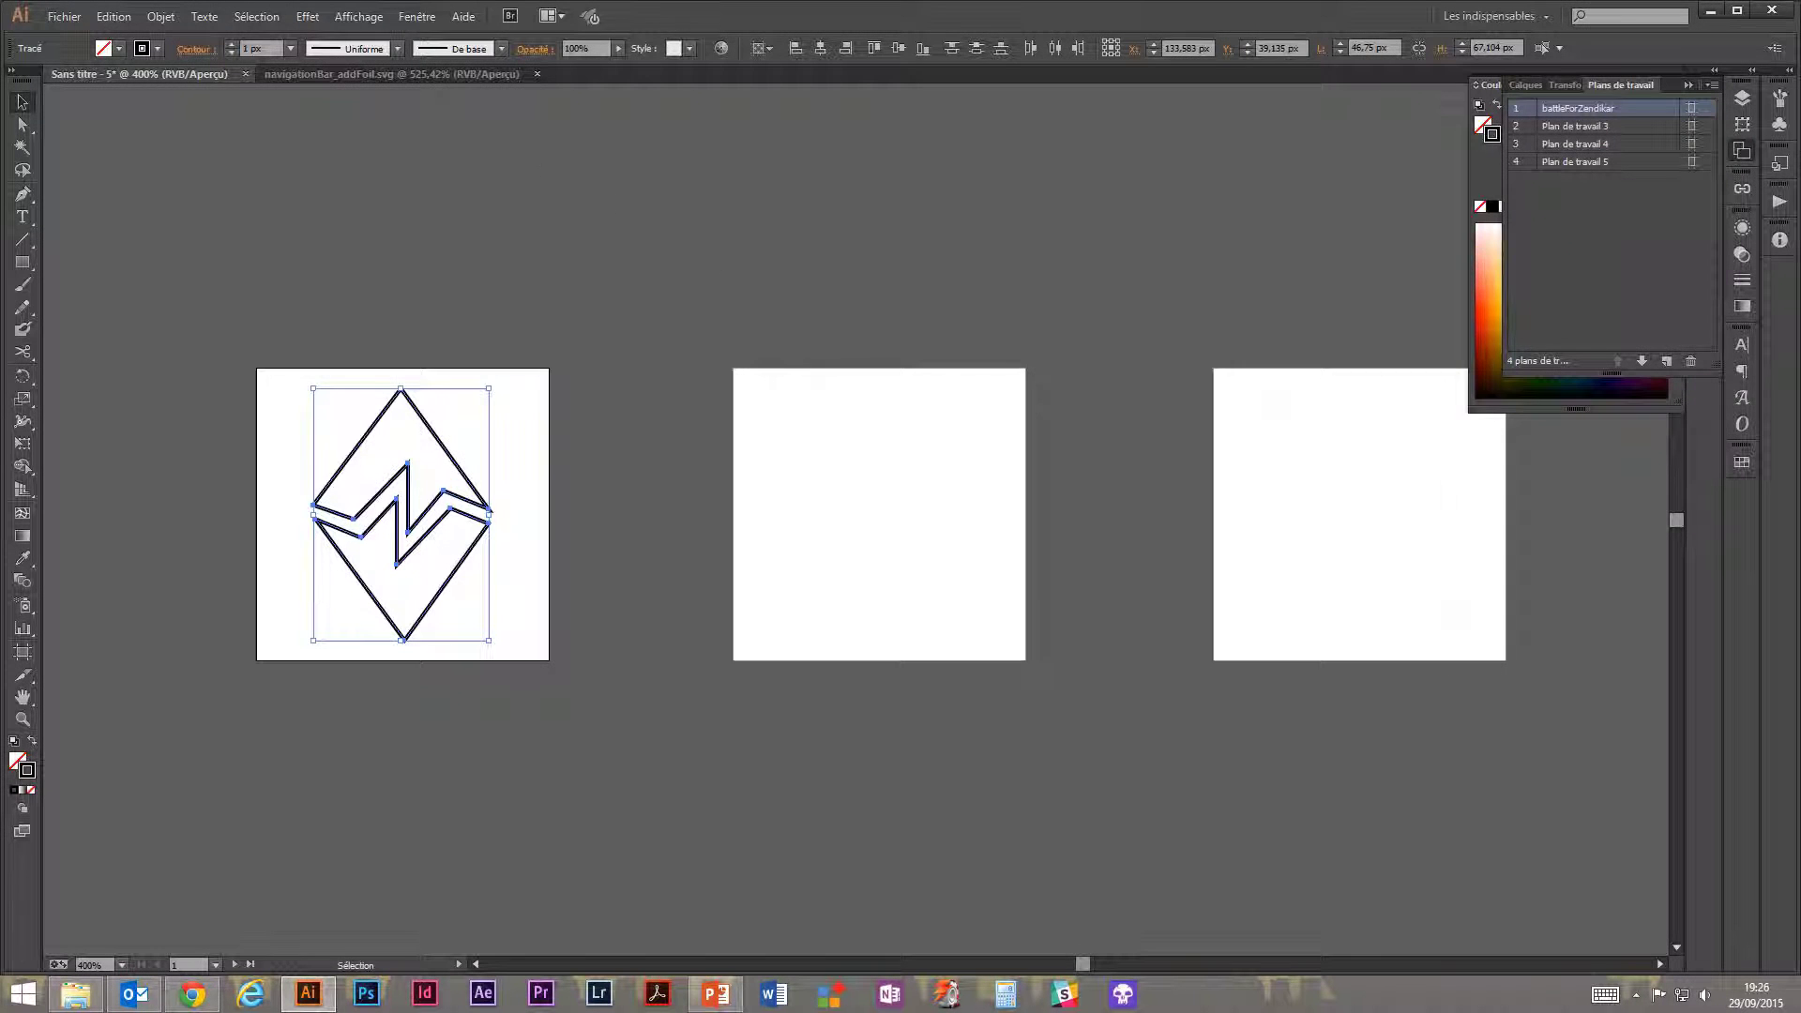
Start a new document and set both its width and height to 76 px.
key(a)
key(ctrl+n)
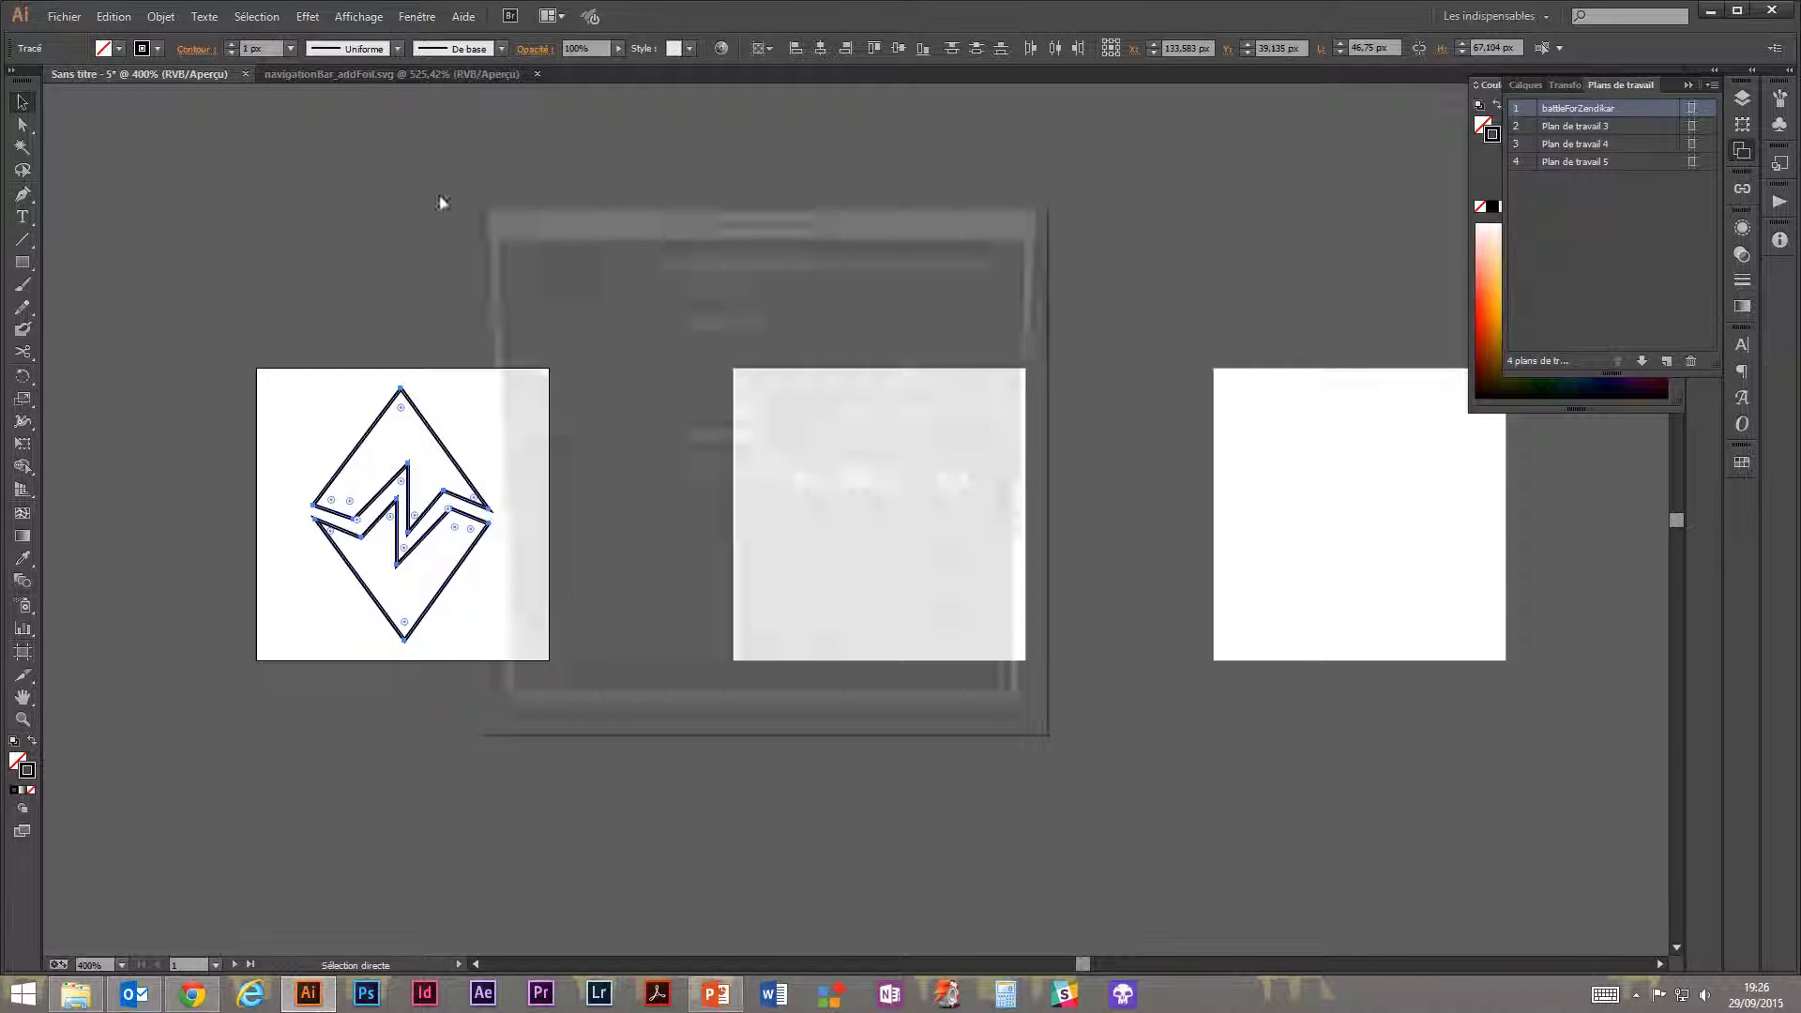
drag(746, 233, 802, 219)
drag(767, 399, 632, 405)
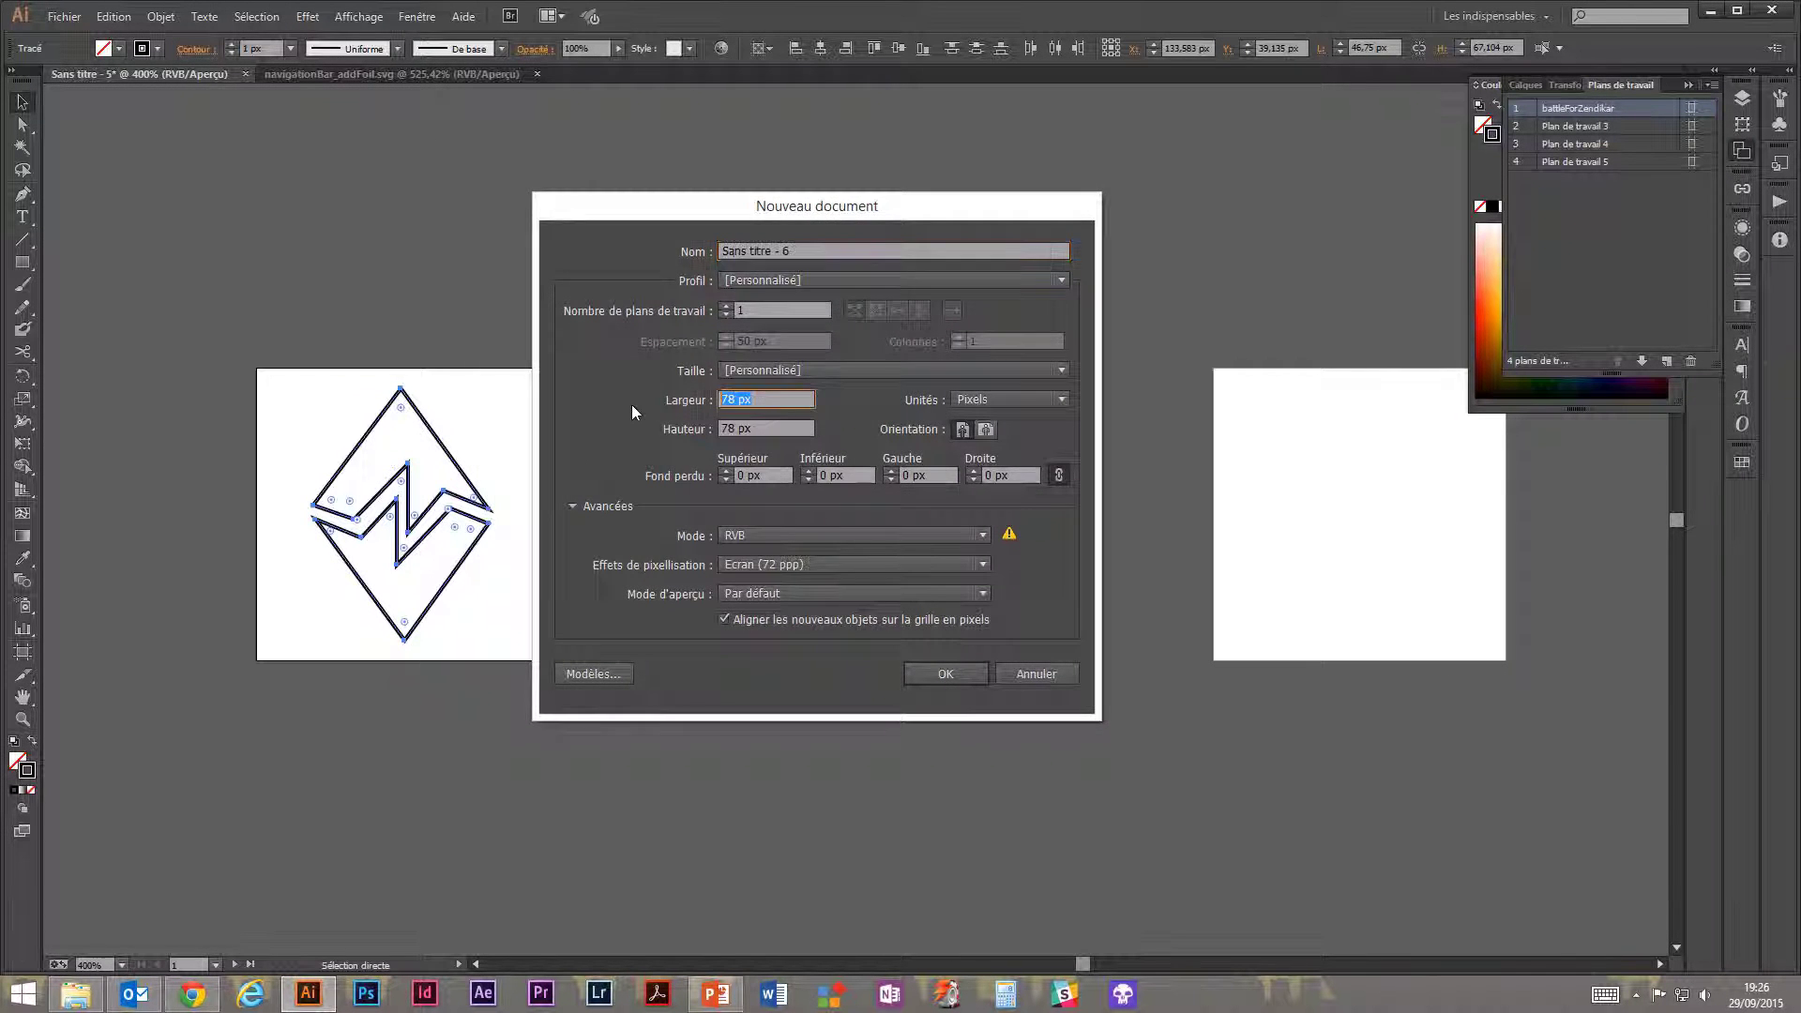
text(76)
key(Tab)
text(76)
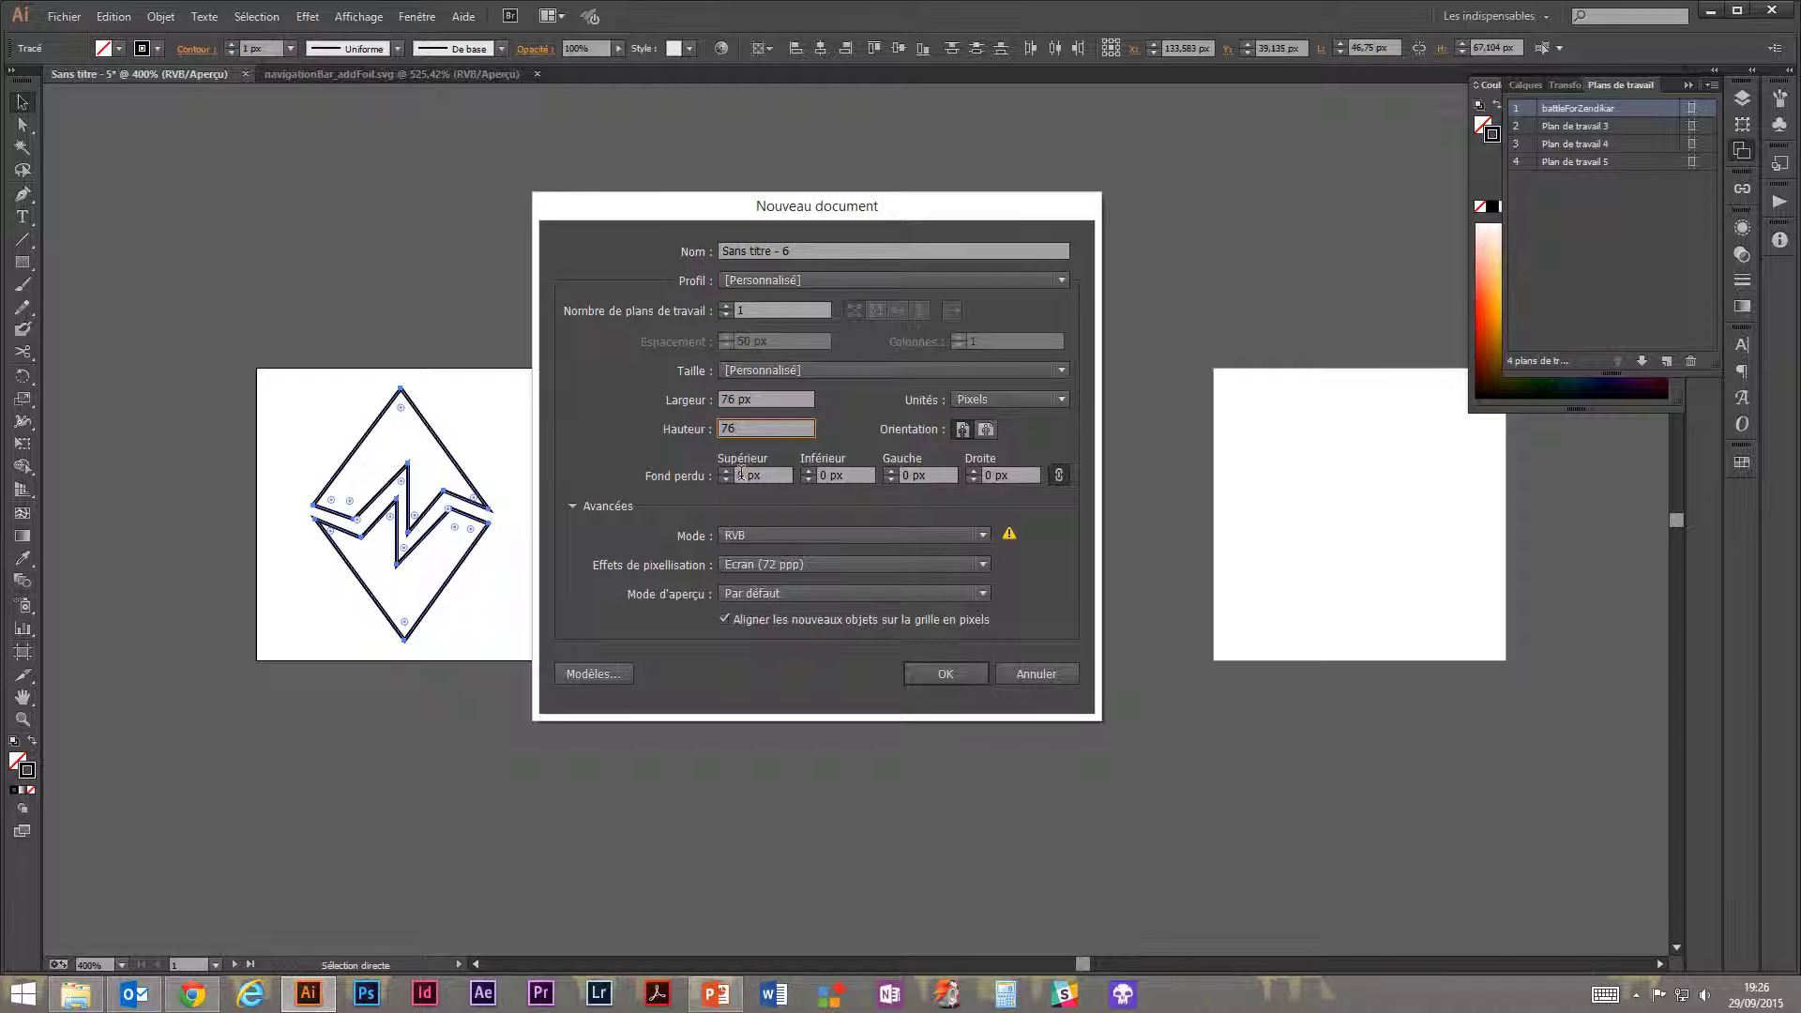
Set the raster effects to Ecran (72 ppp) and the preview mode to Par défaut, and create the new document.
drag(810, 251, 623, 296)
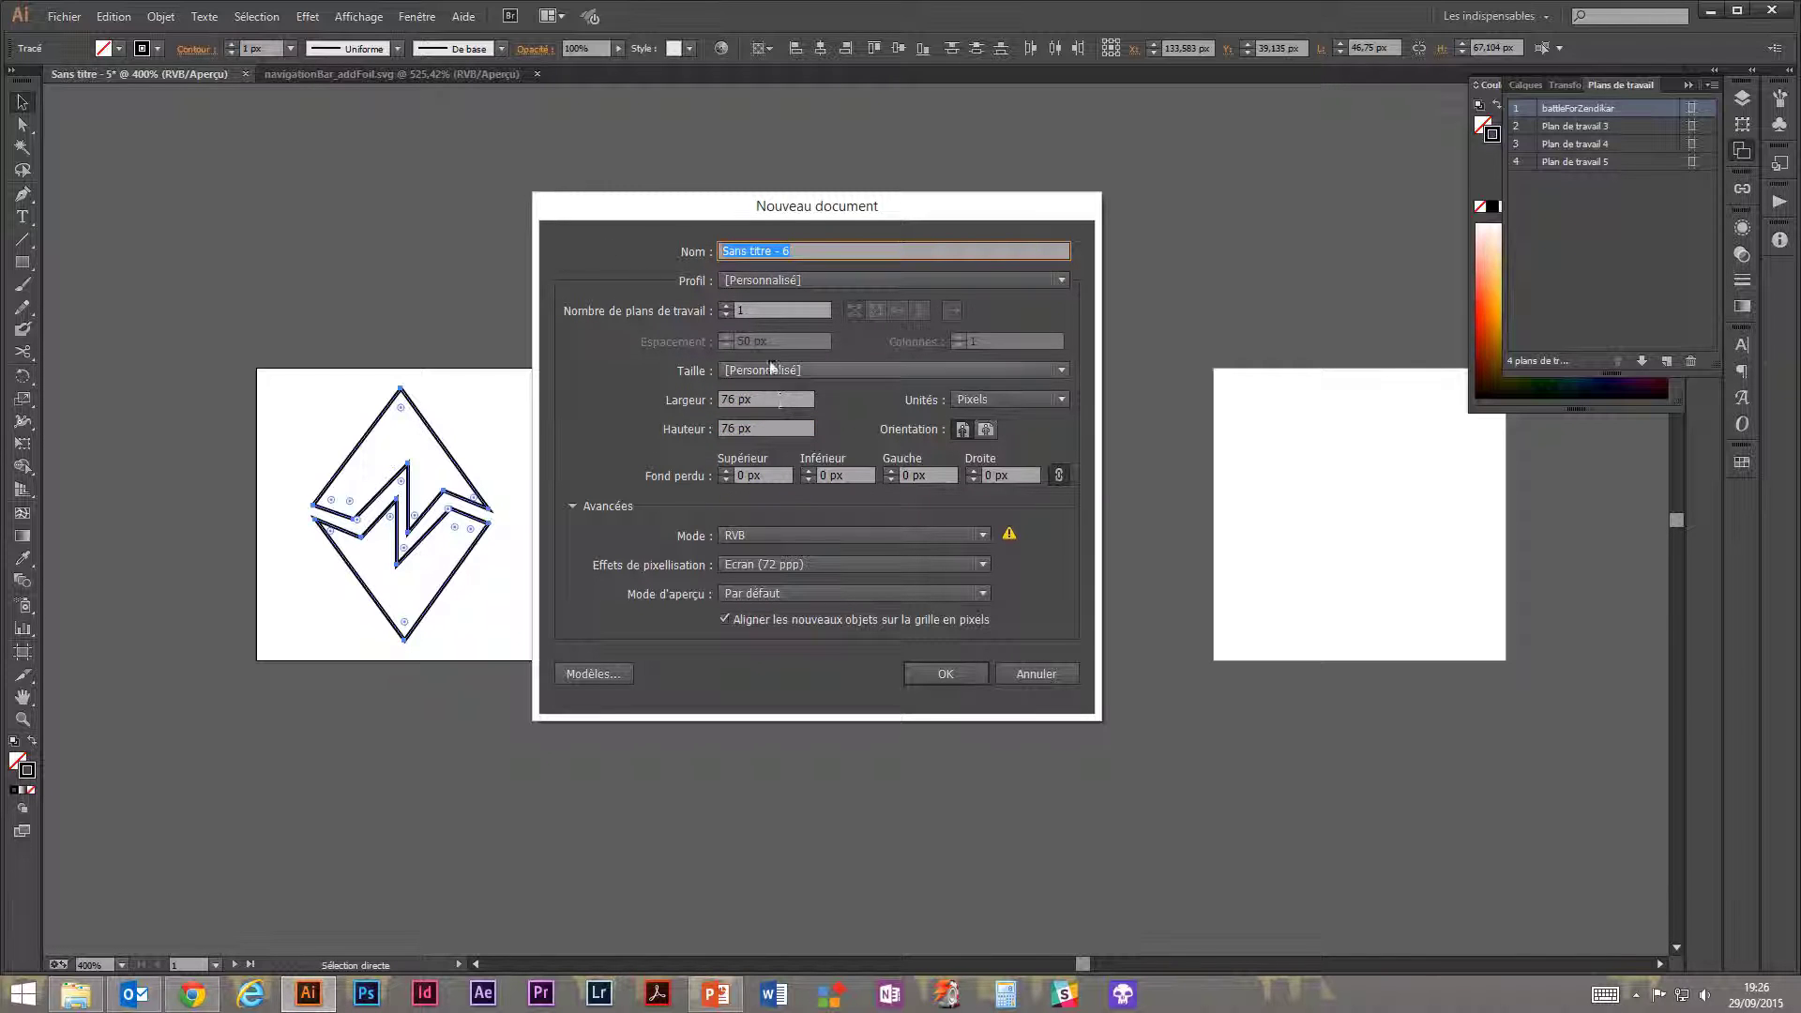
click(819, 565)
click(751, 627)
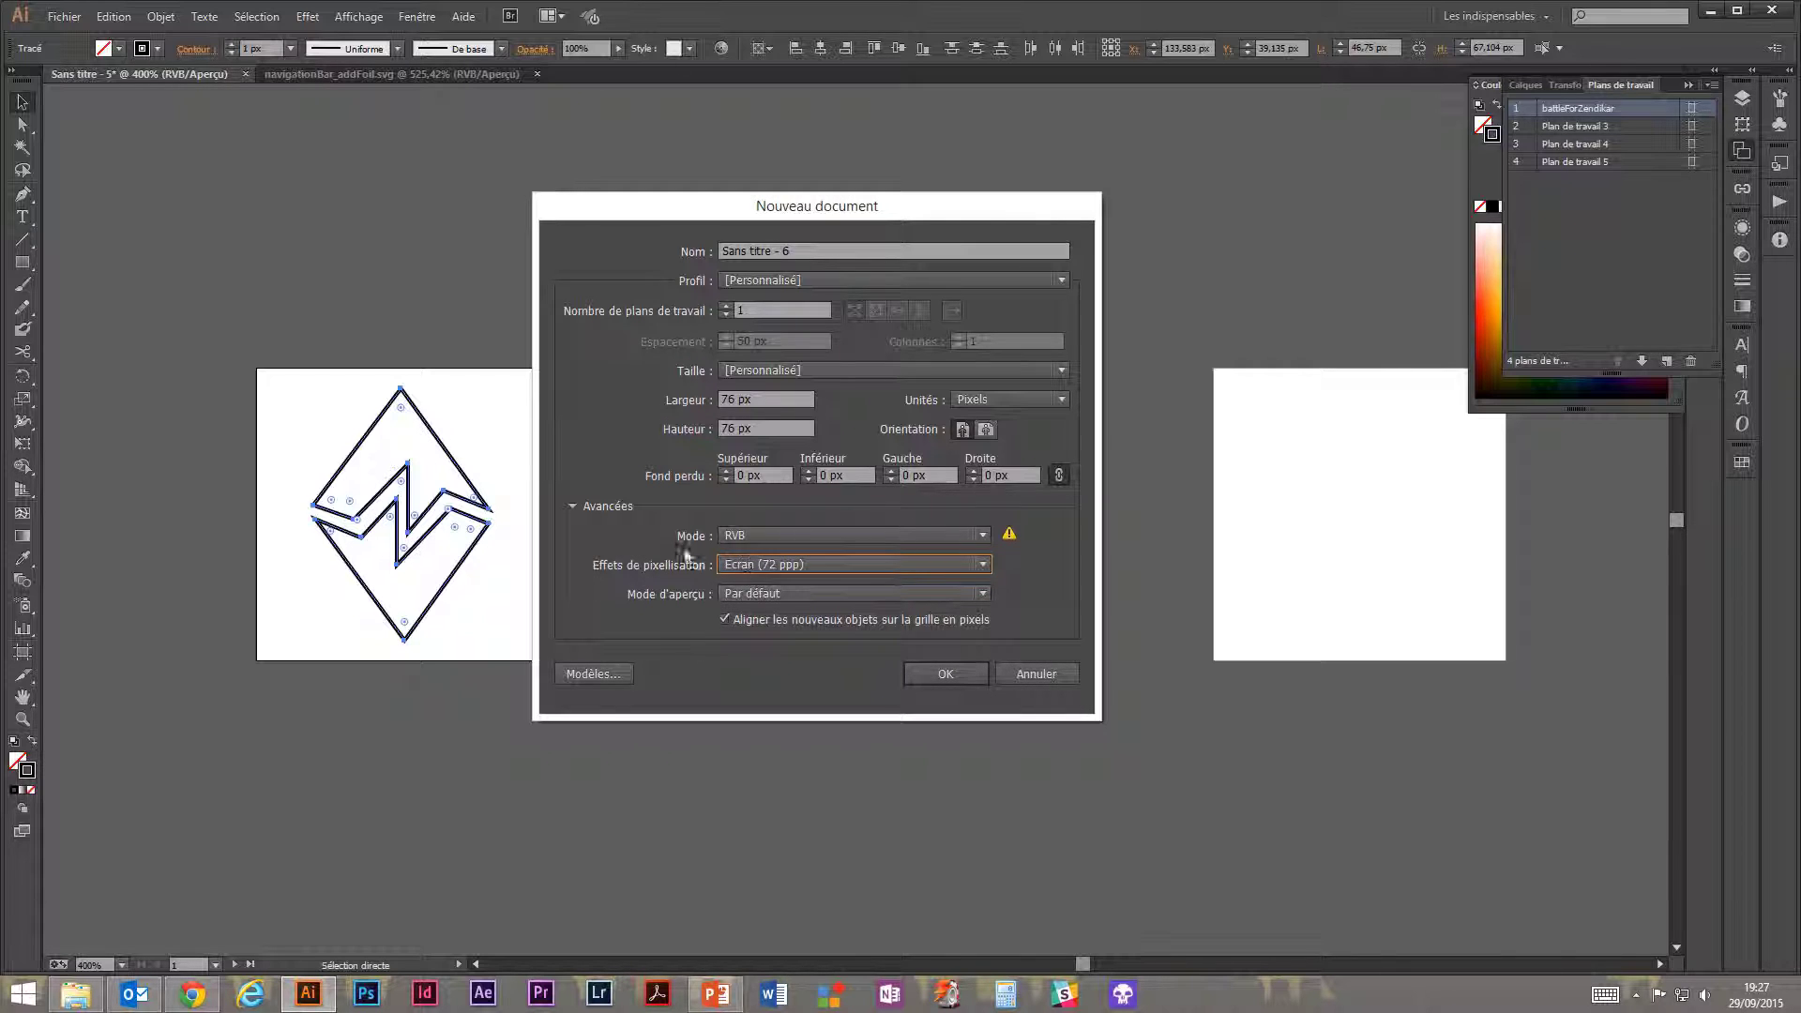
click(840, 593)
click(840, 594)
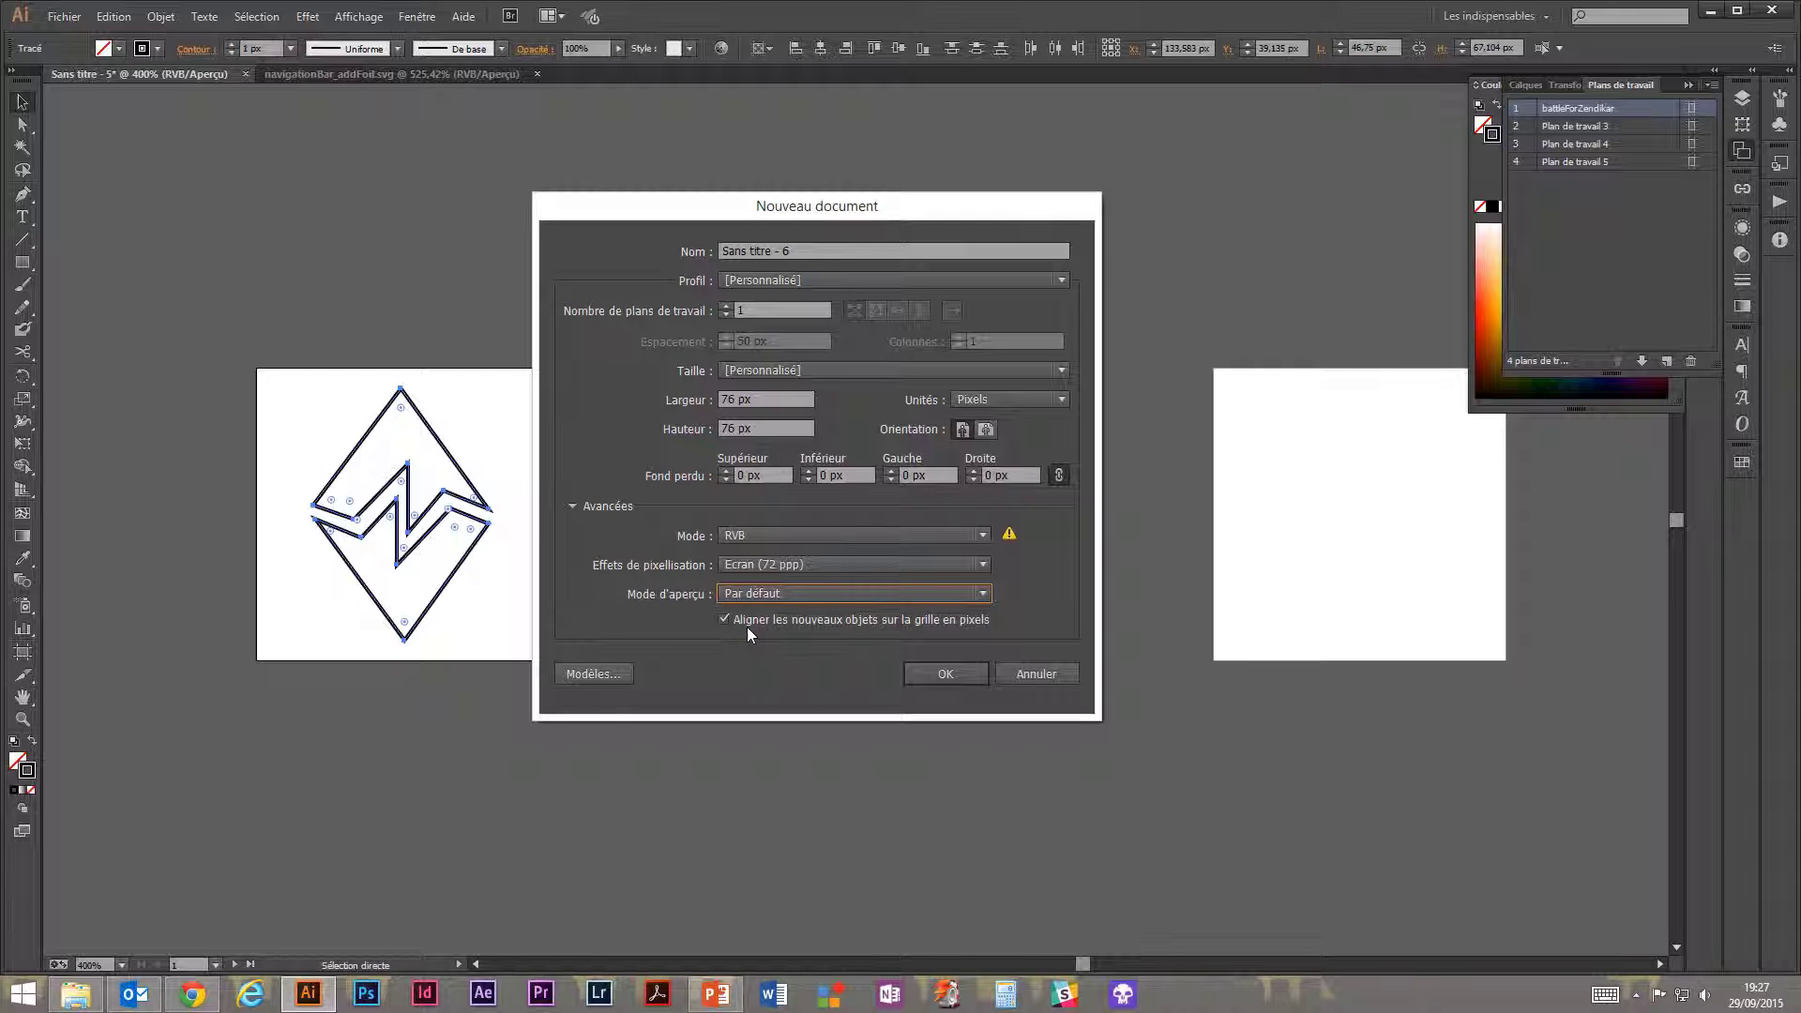
click(958, 675)
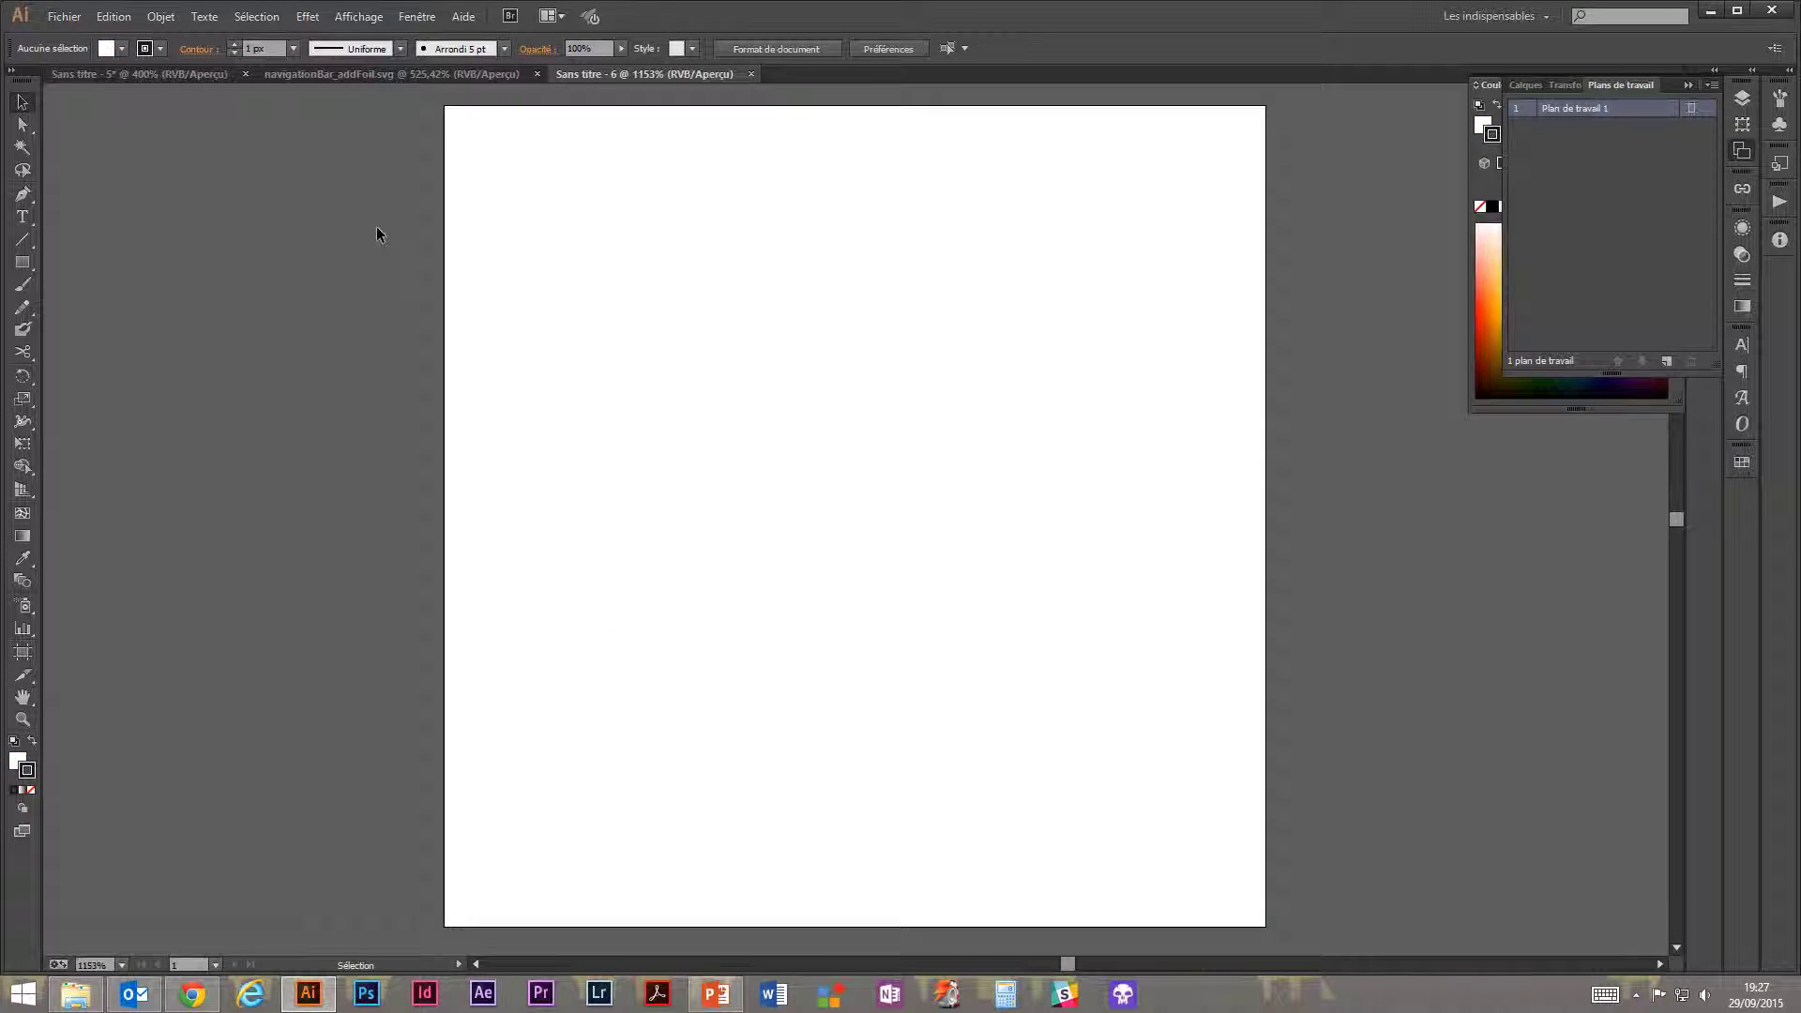
Show the new artboard's bounds with the Artboard tool and return to the Selection tool.
key(shift+o)
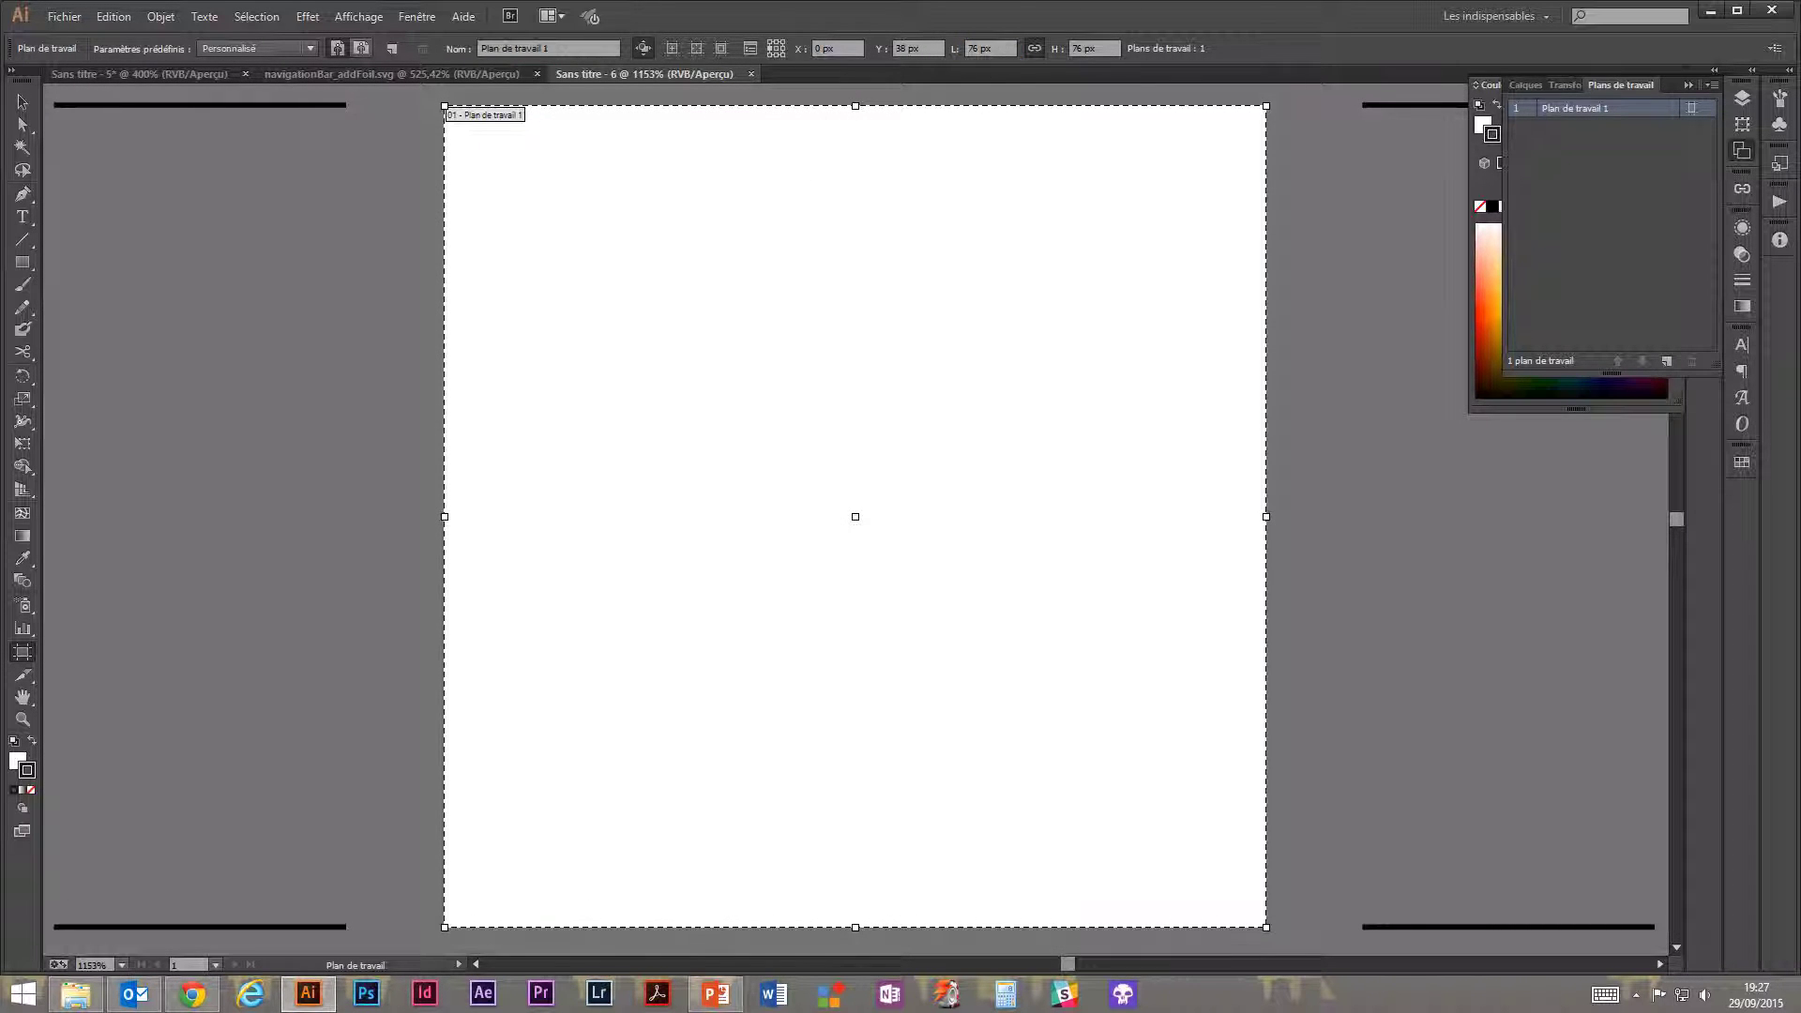
click(23, 102)
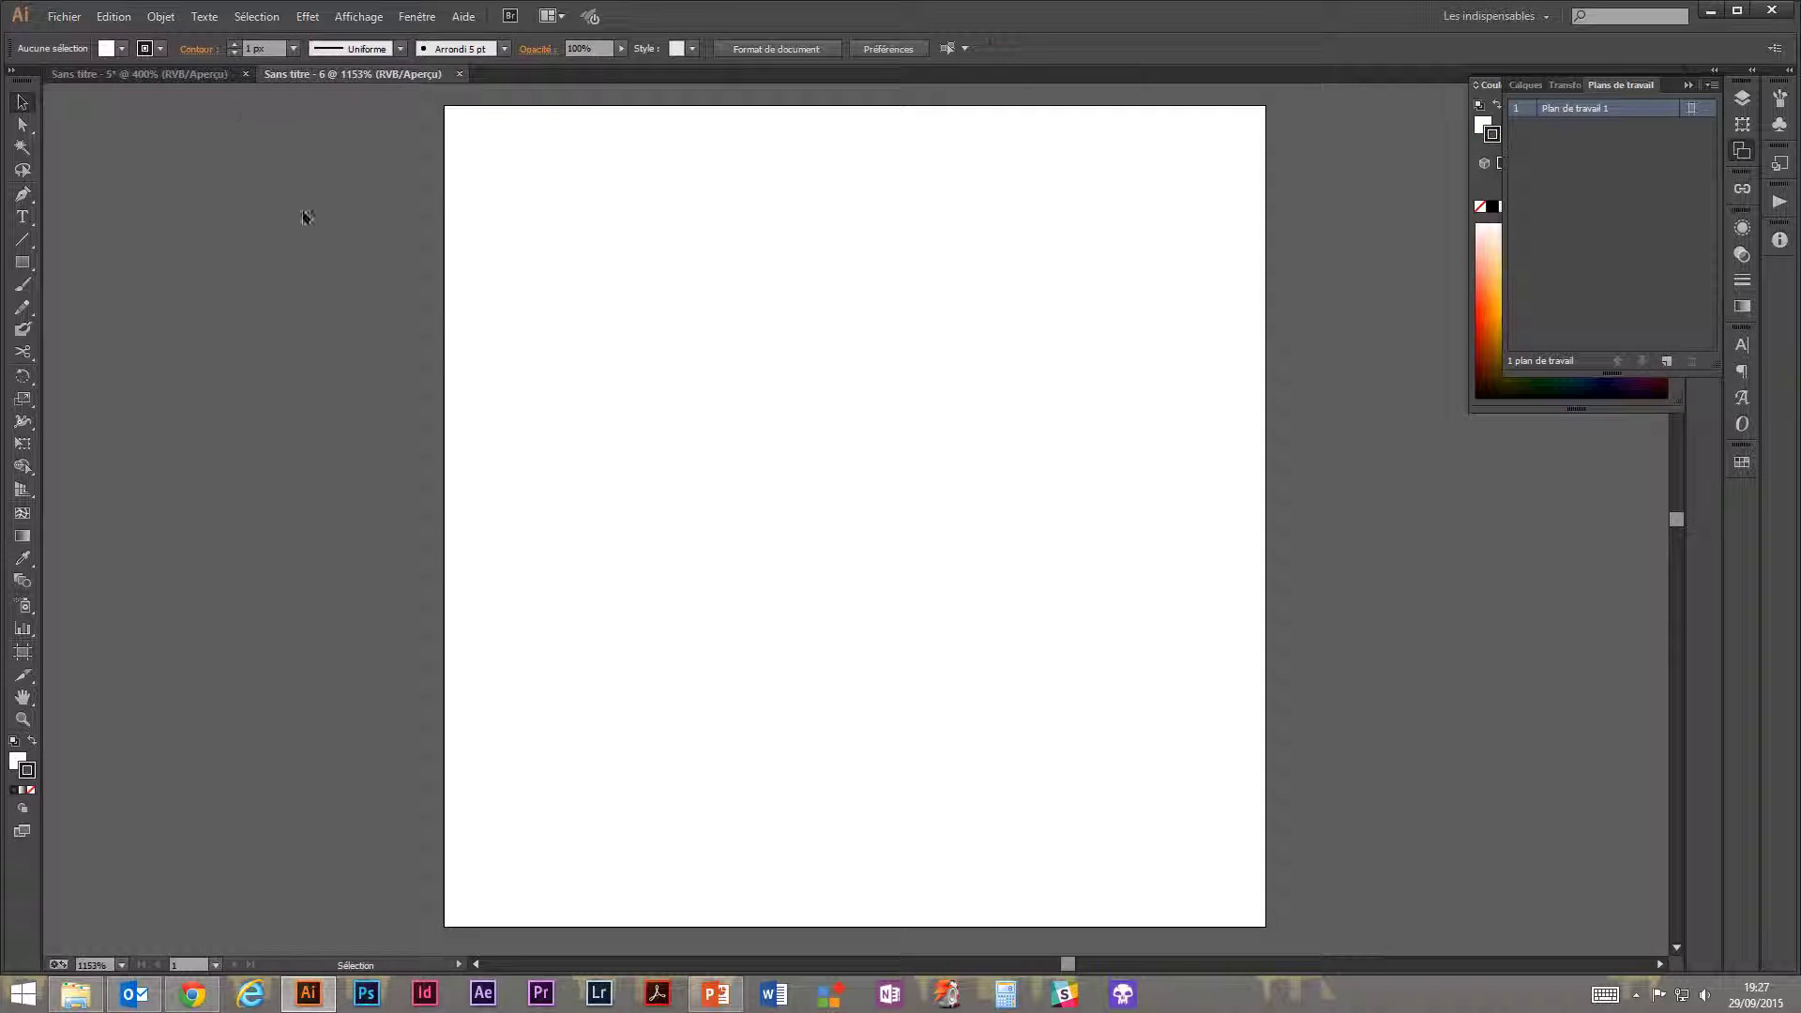
Copy the diamond logo's paths from the first document and paste them onto the 76 × 76 px artboard.
click(139, 74)
key(a)
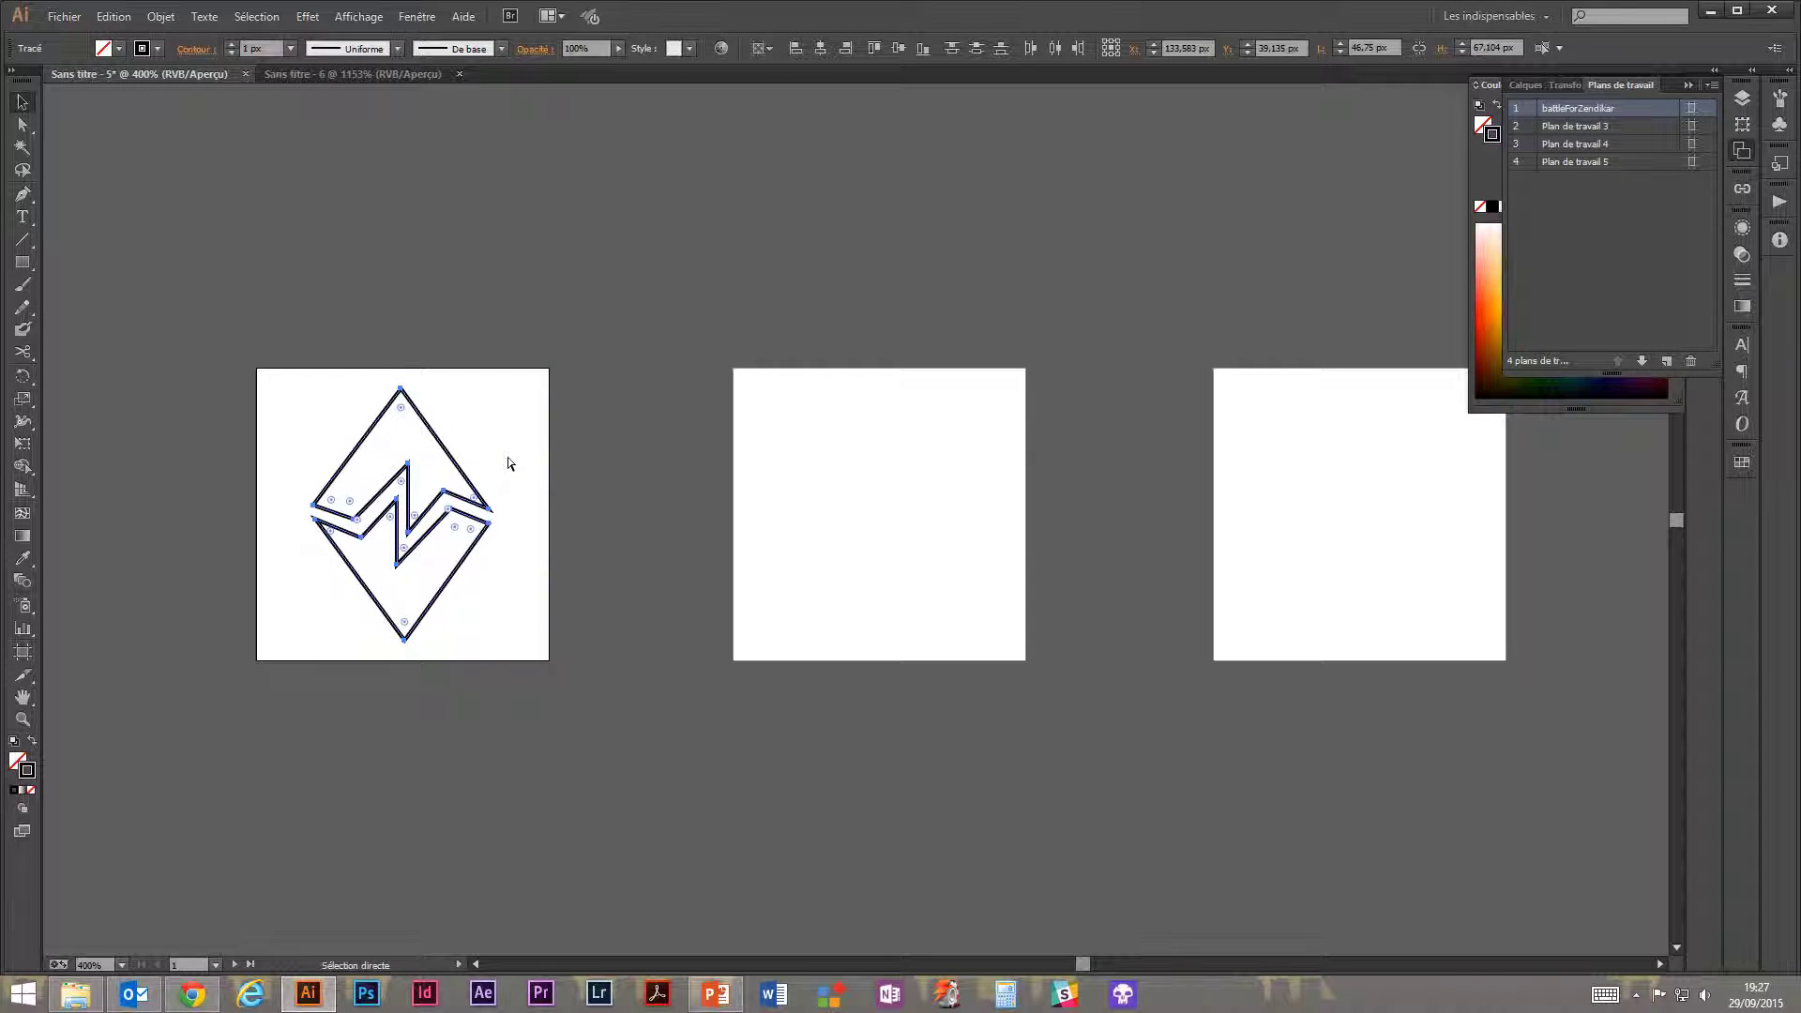
key(v)
key(ctrl+c)
click(362, 73)
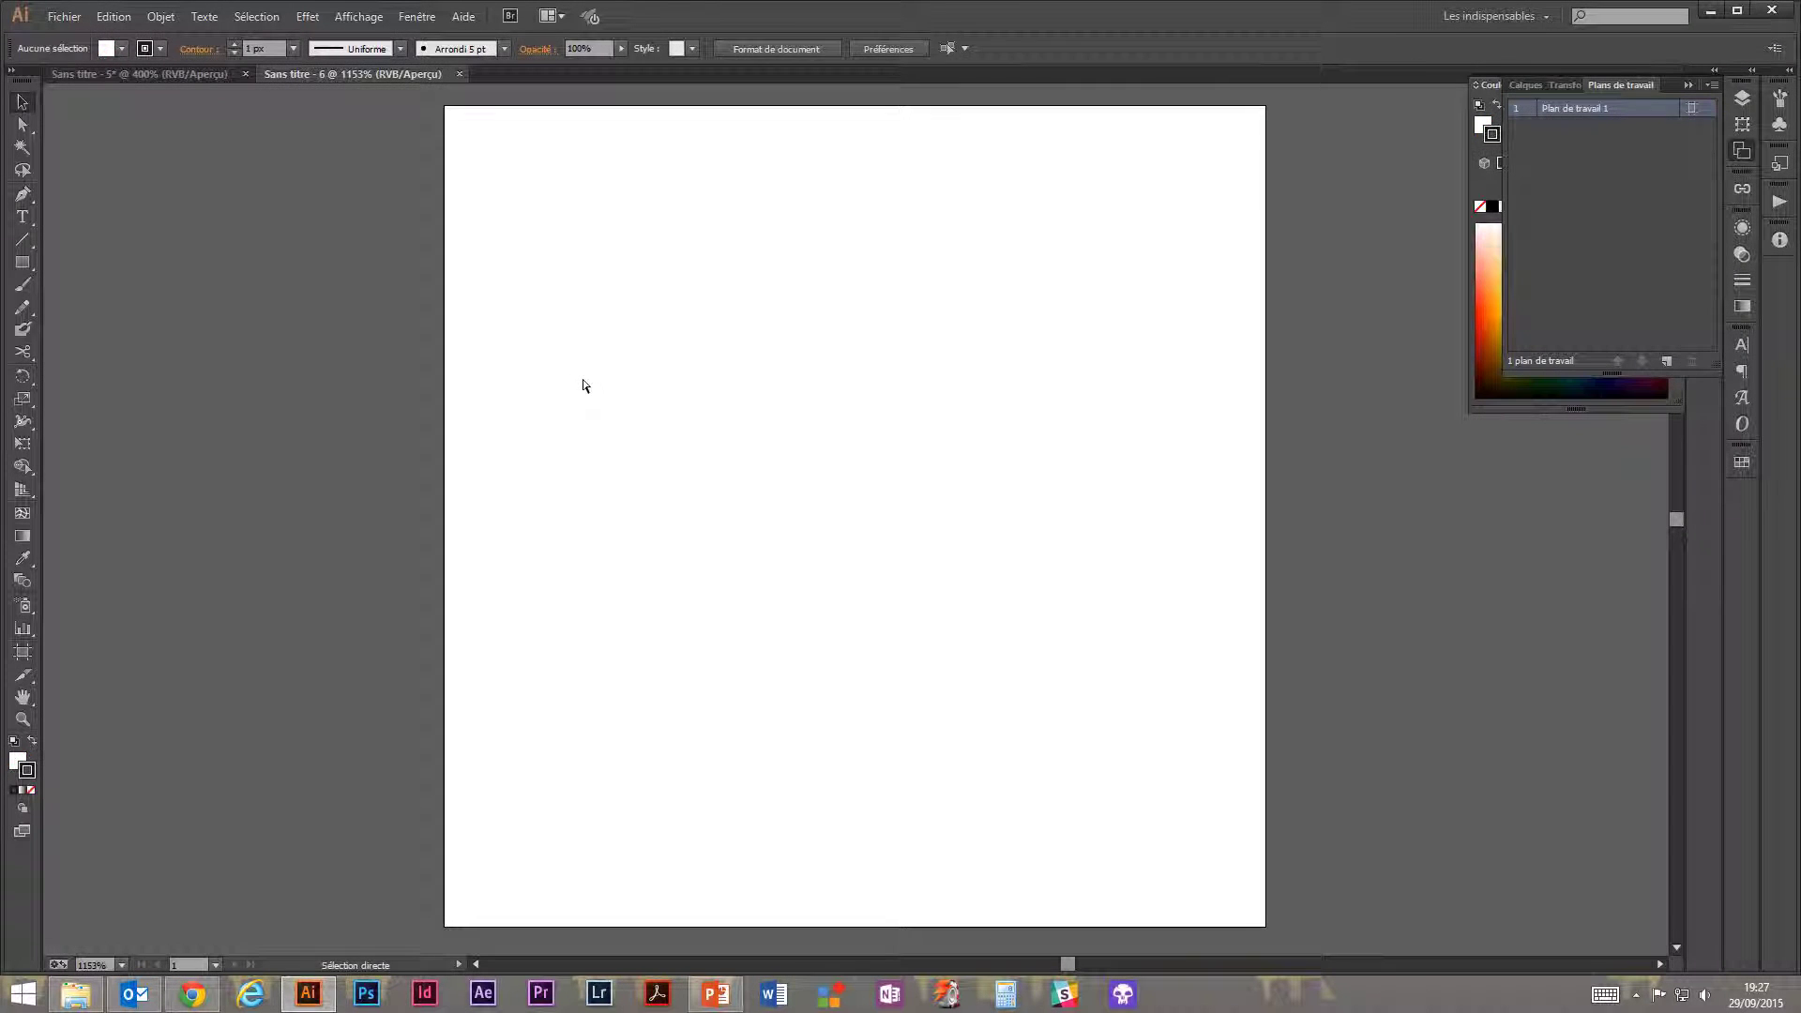
key(ctrl+v)
scroll(706, 479, down, 3)
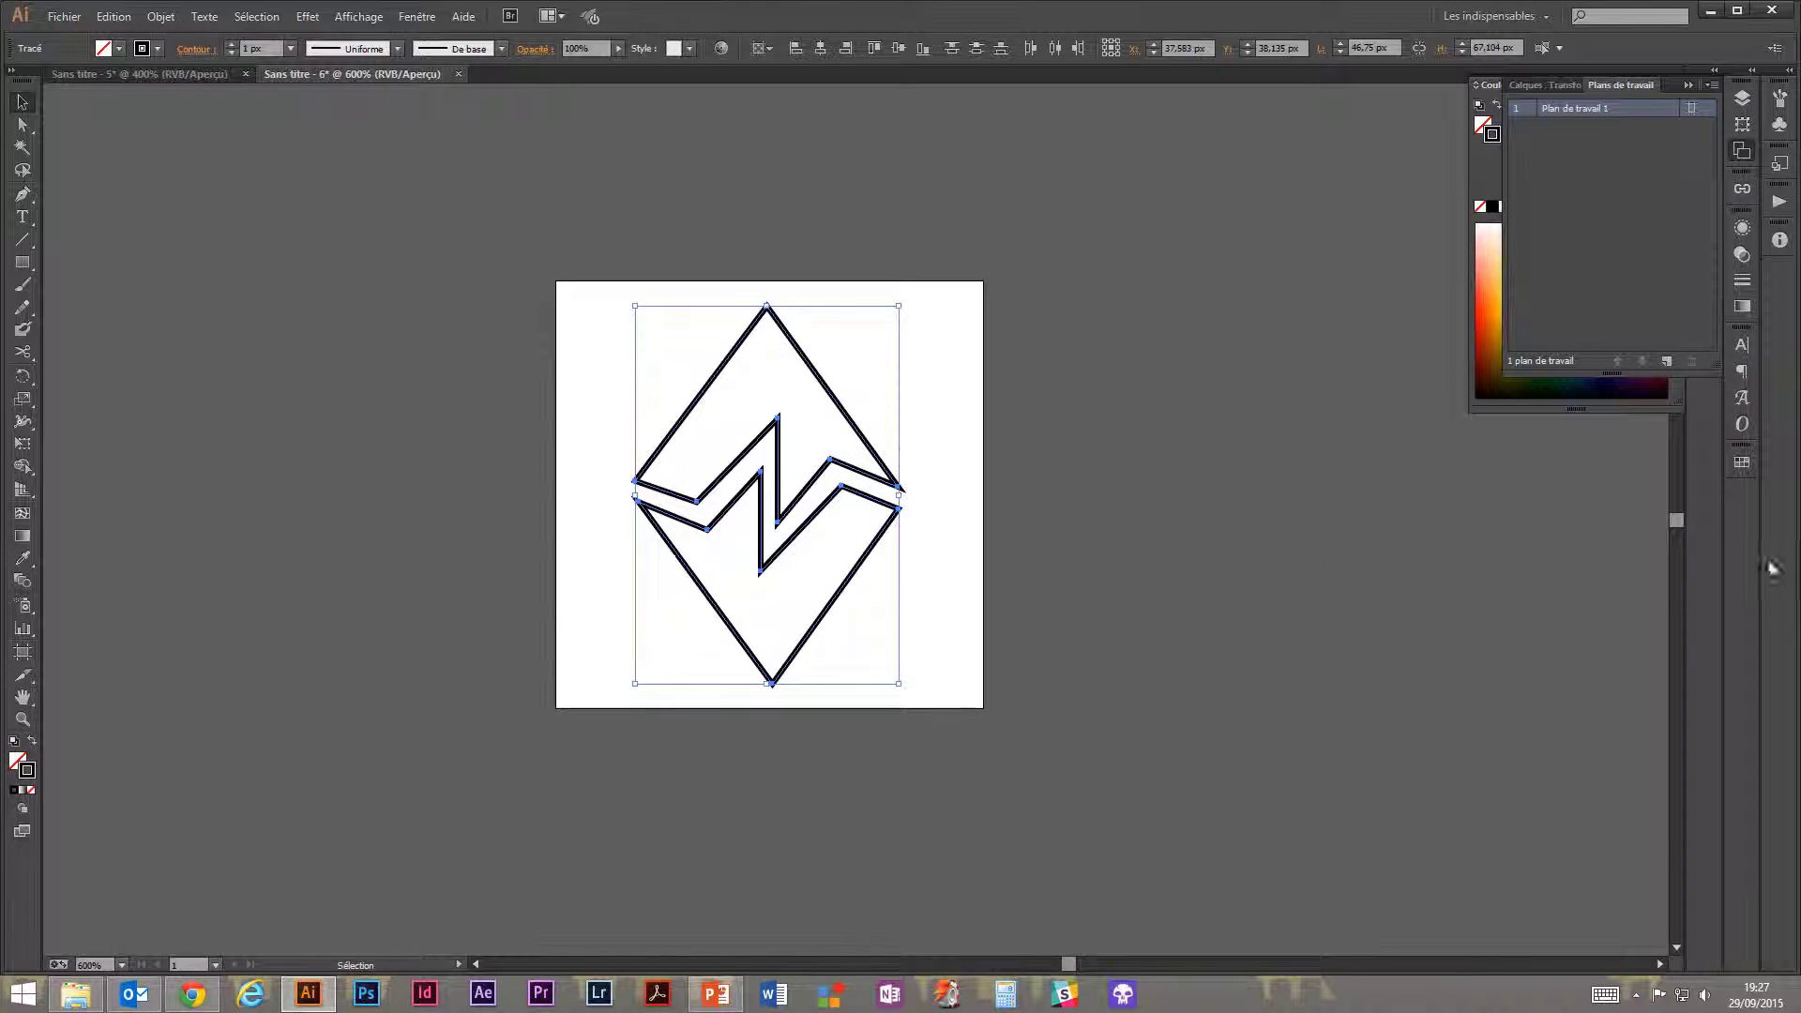
click(200, 167)
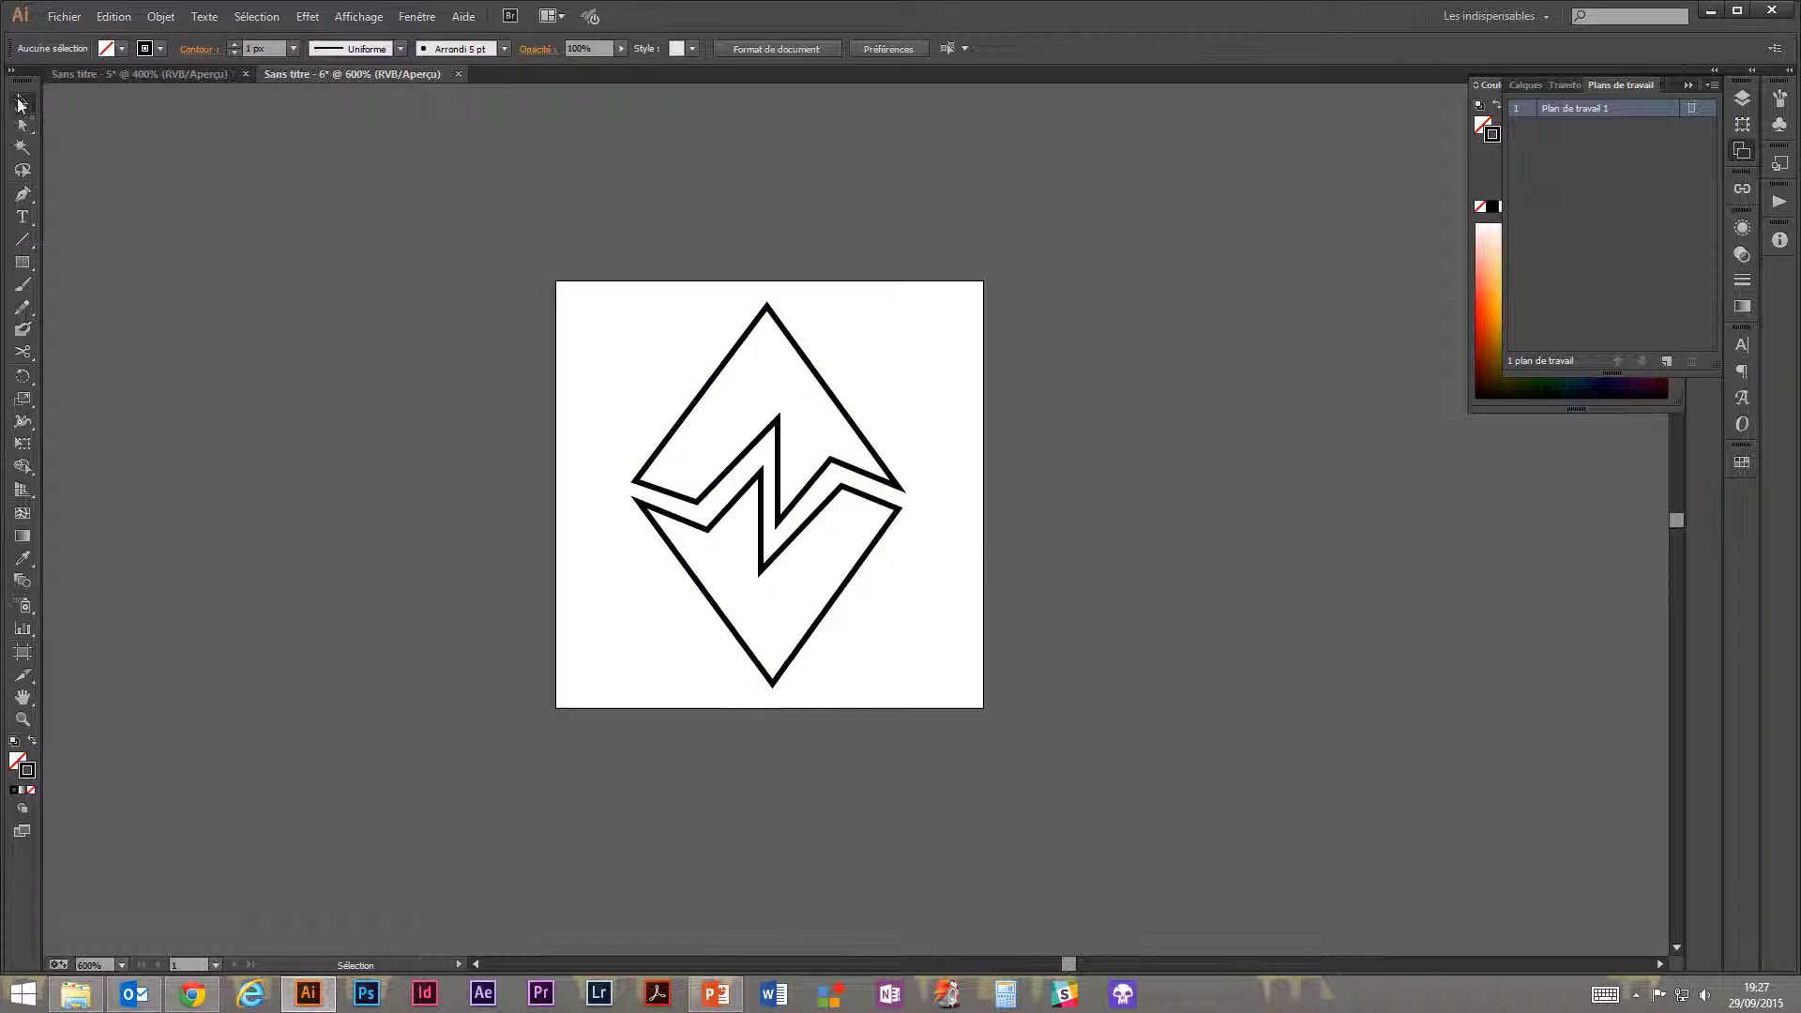
Look over the existing round urzaAssets icons in the collection folder as a style reference.
key(alt+Tab)
key(alt+Tab)
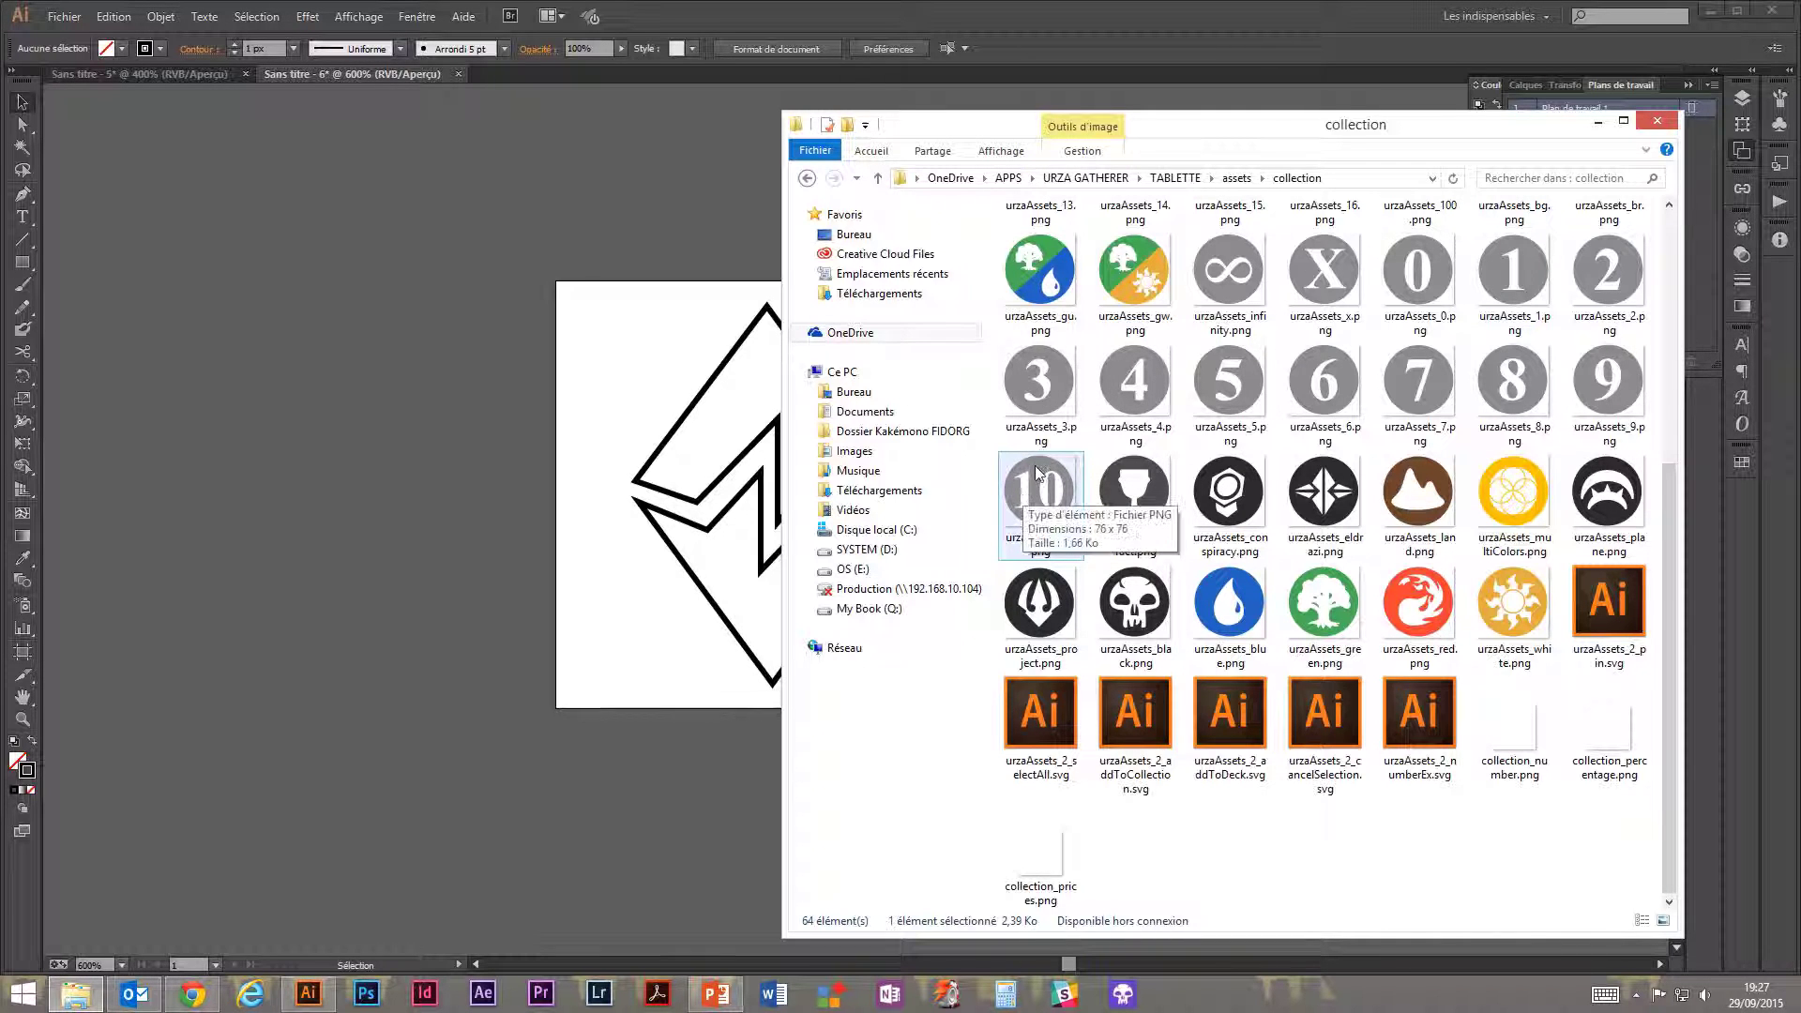
click(1016, 442)
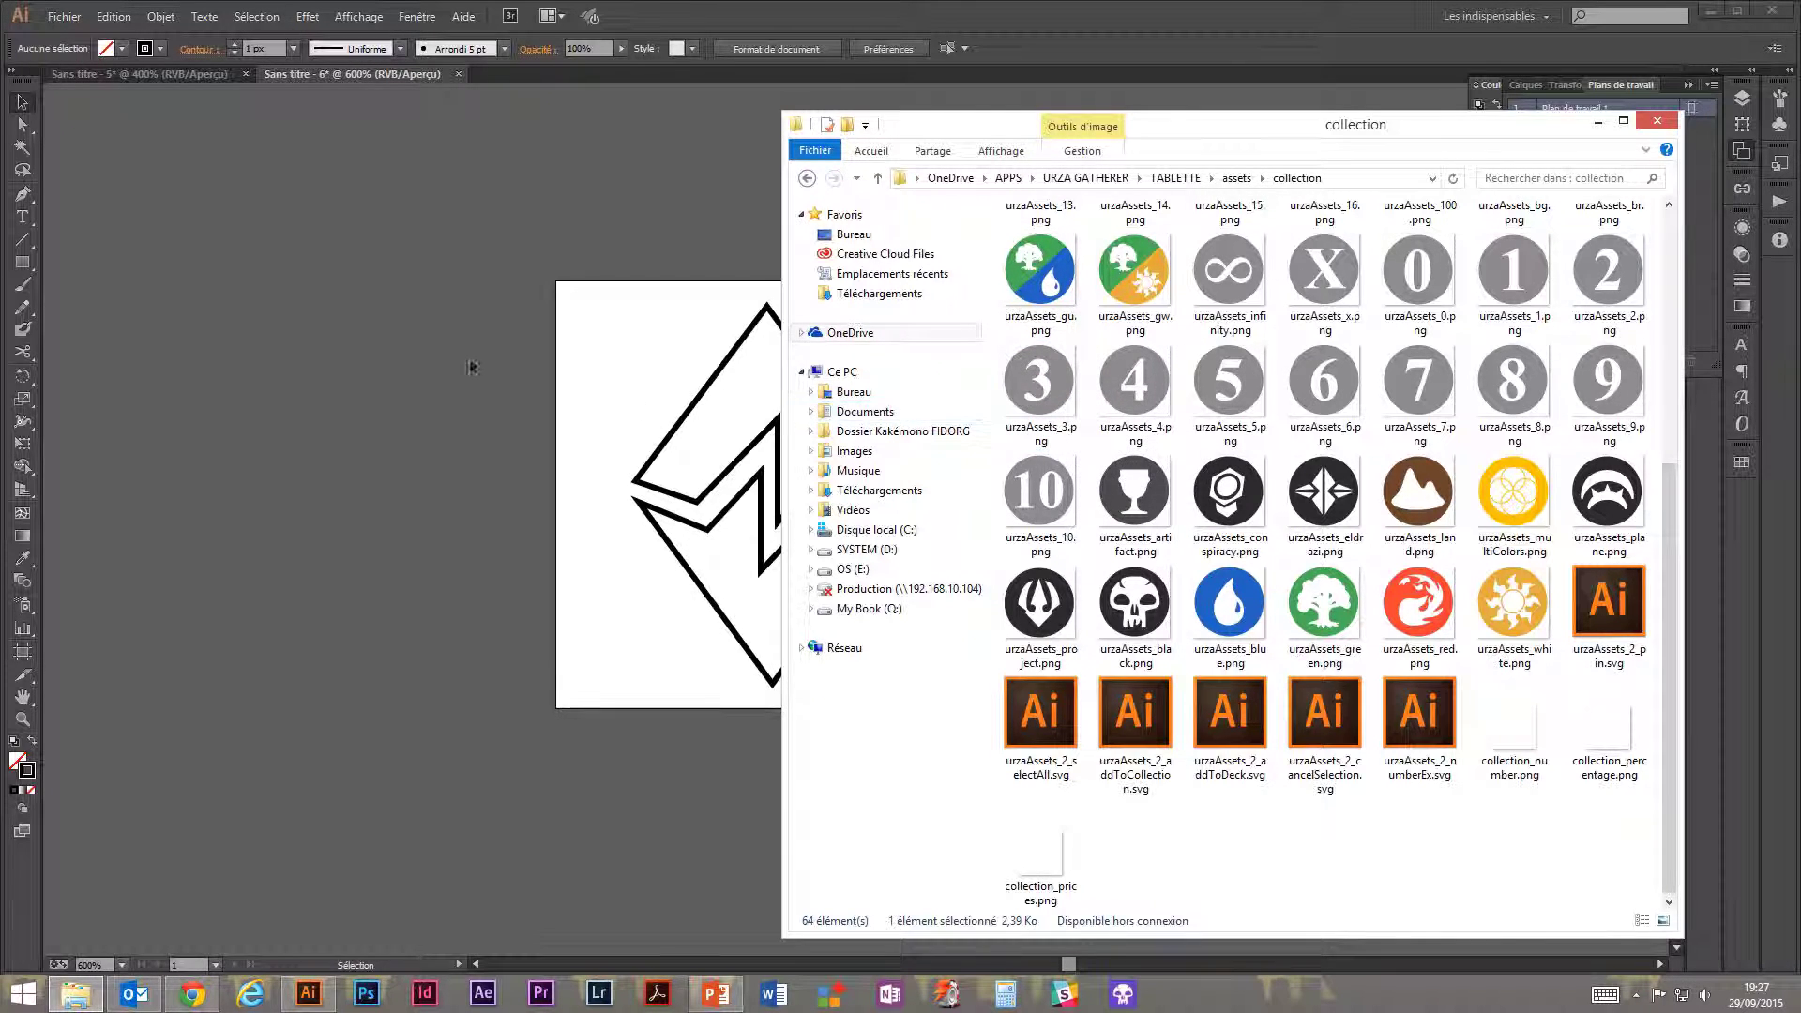
Draw a 76 × 76 px circle across the whole artboard with the Ellipse tool, filled black without a stroke.
click(22, 264)
click(23, 265)
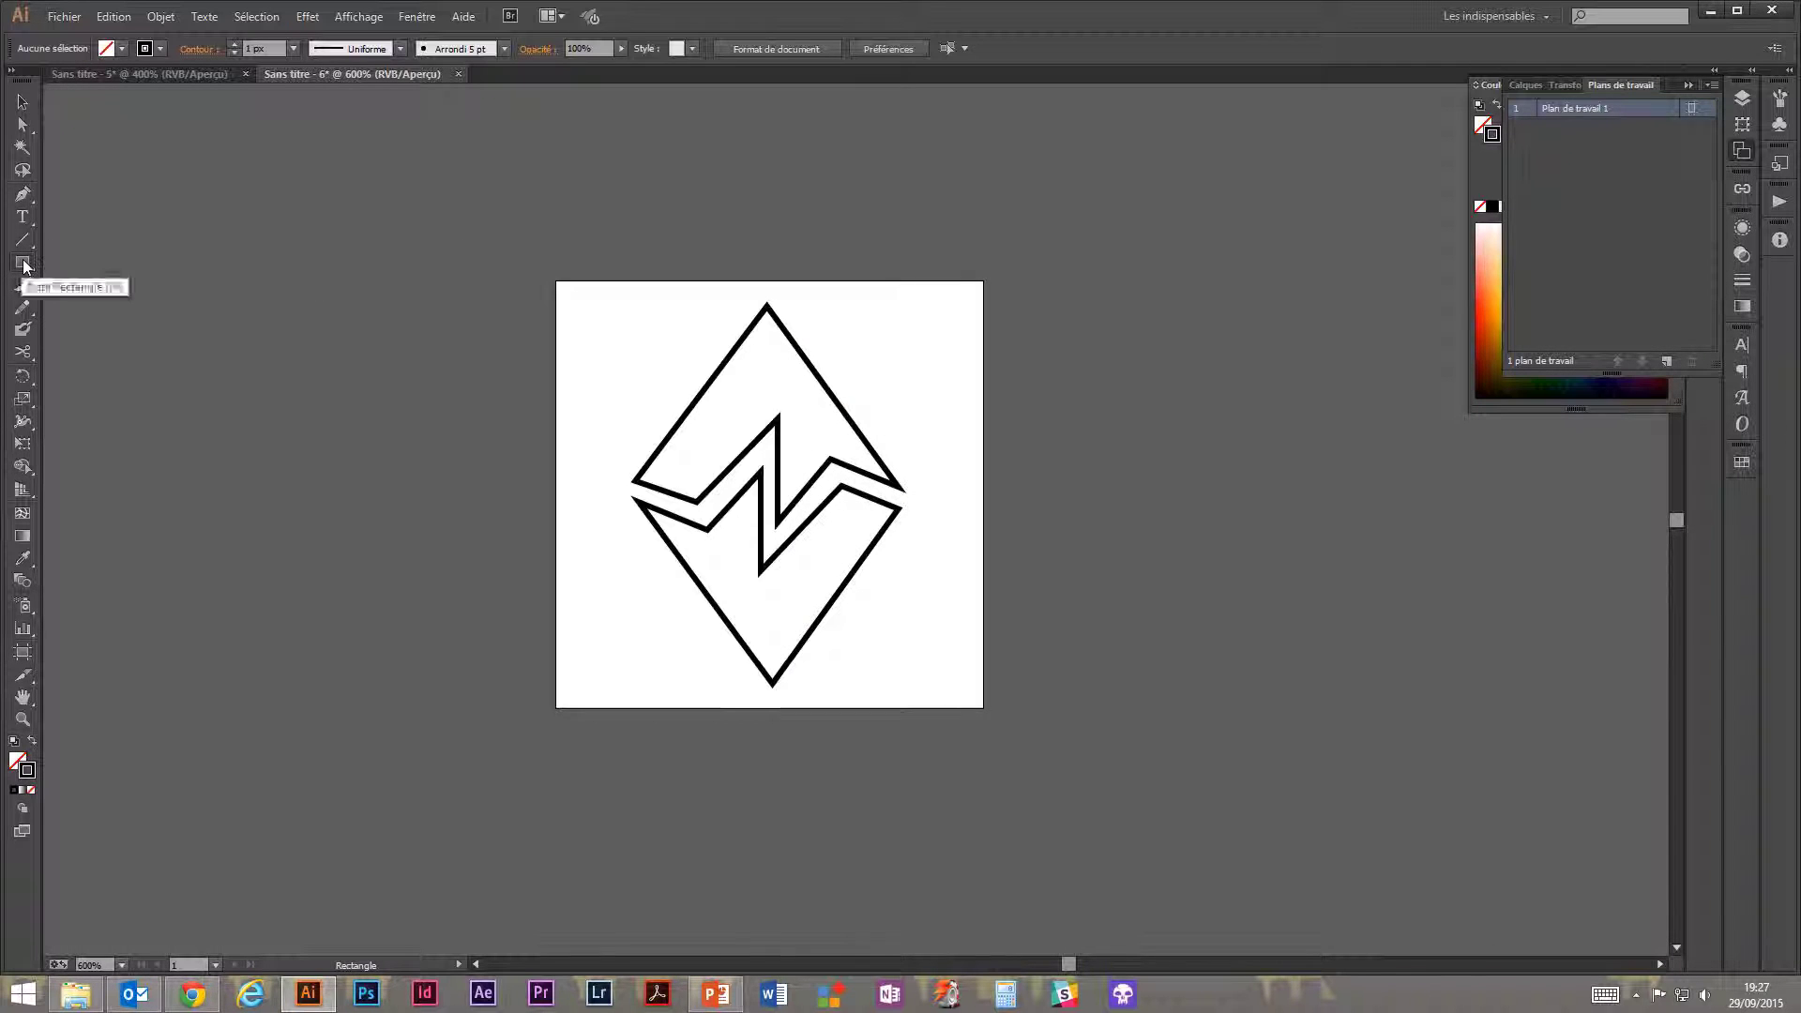
click(22, 265)
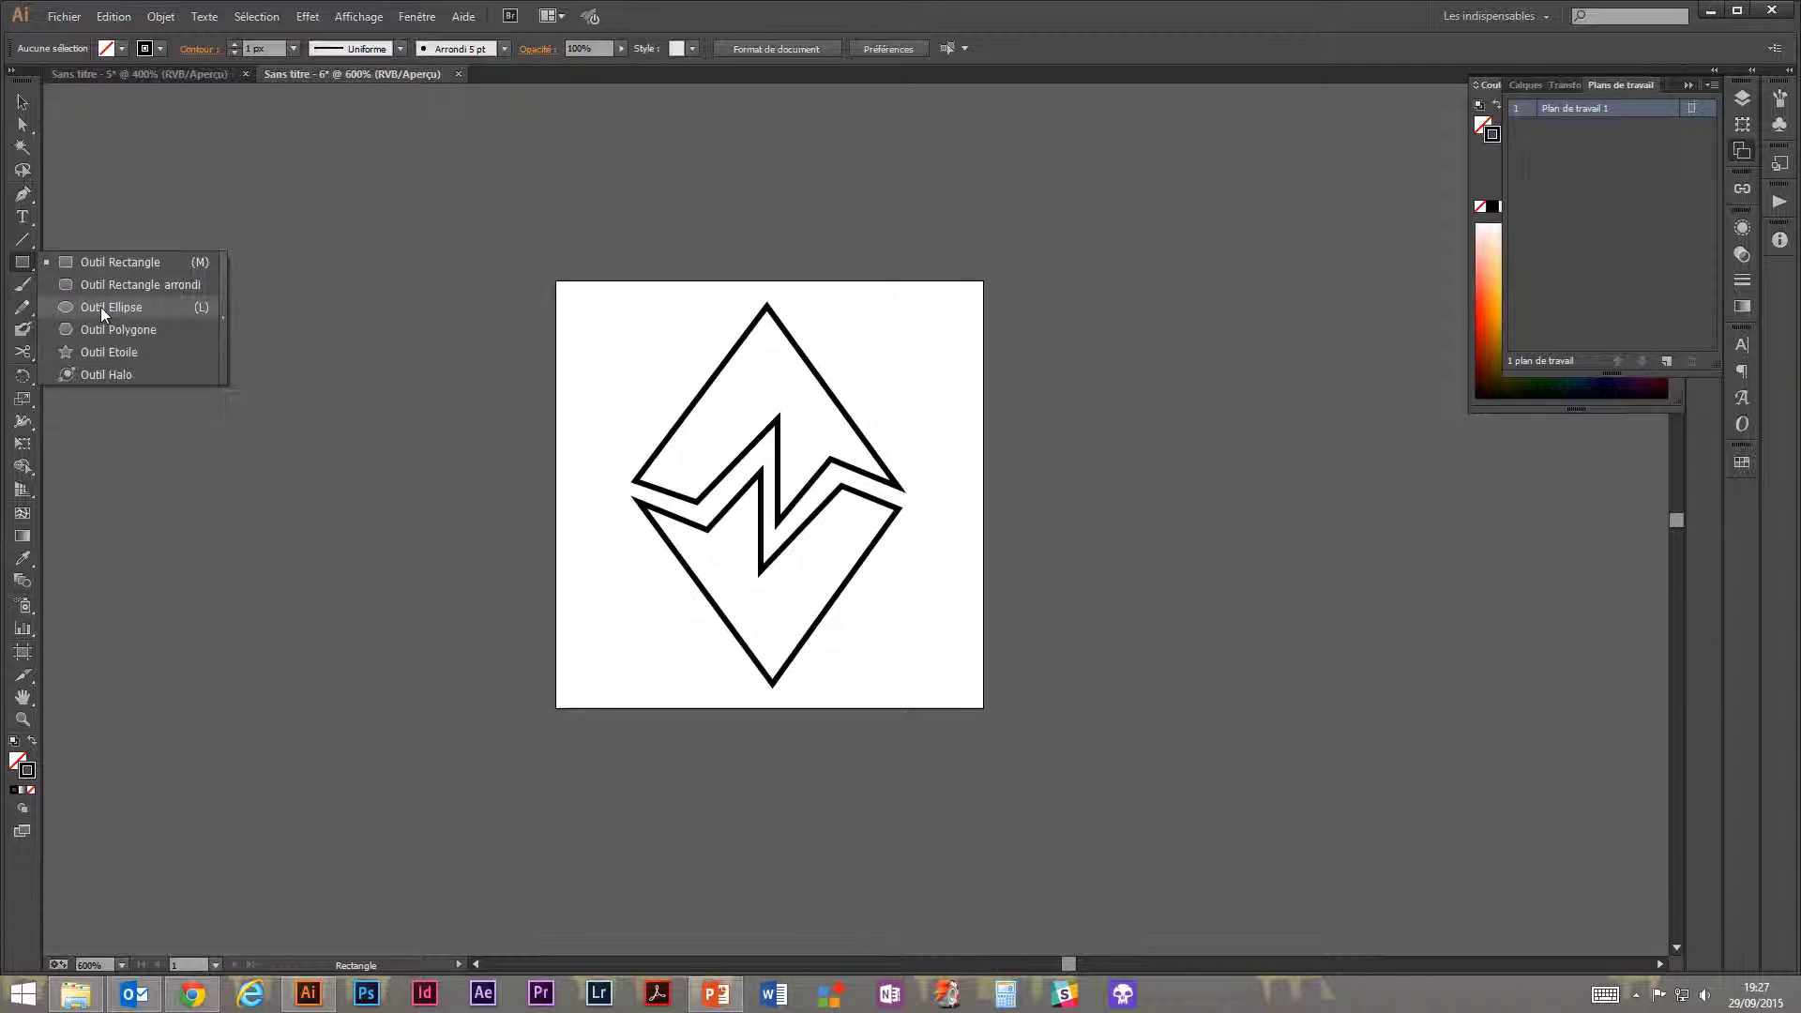
click(99, 307)
key(ctrl+plus)
key(ctrl+minus)
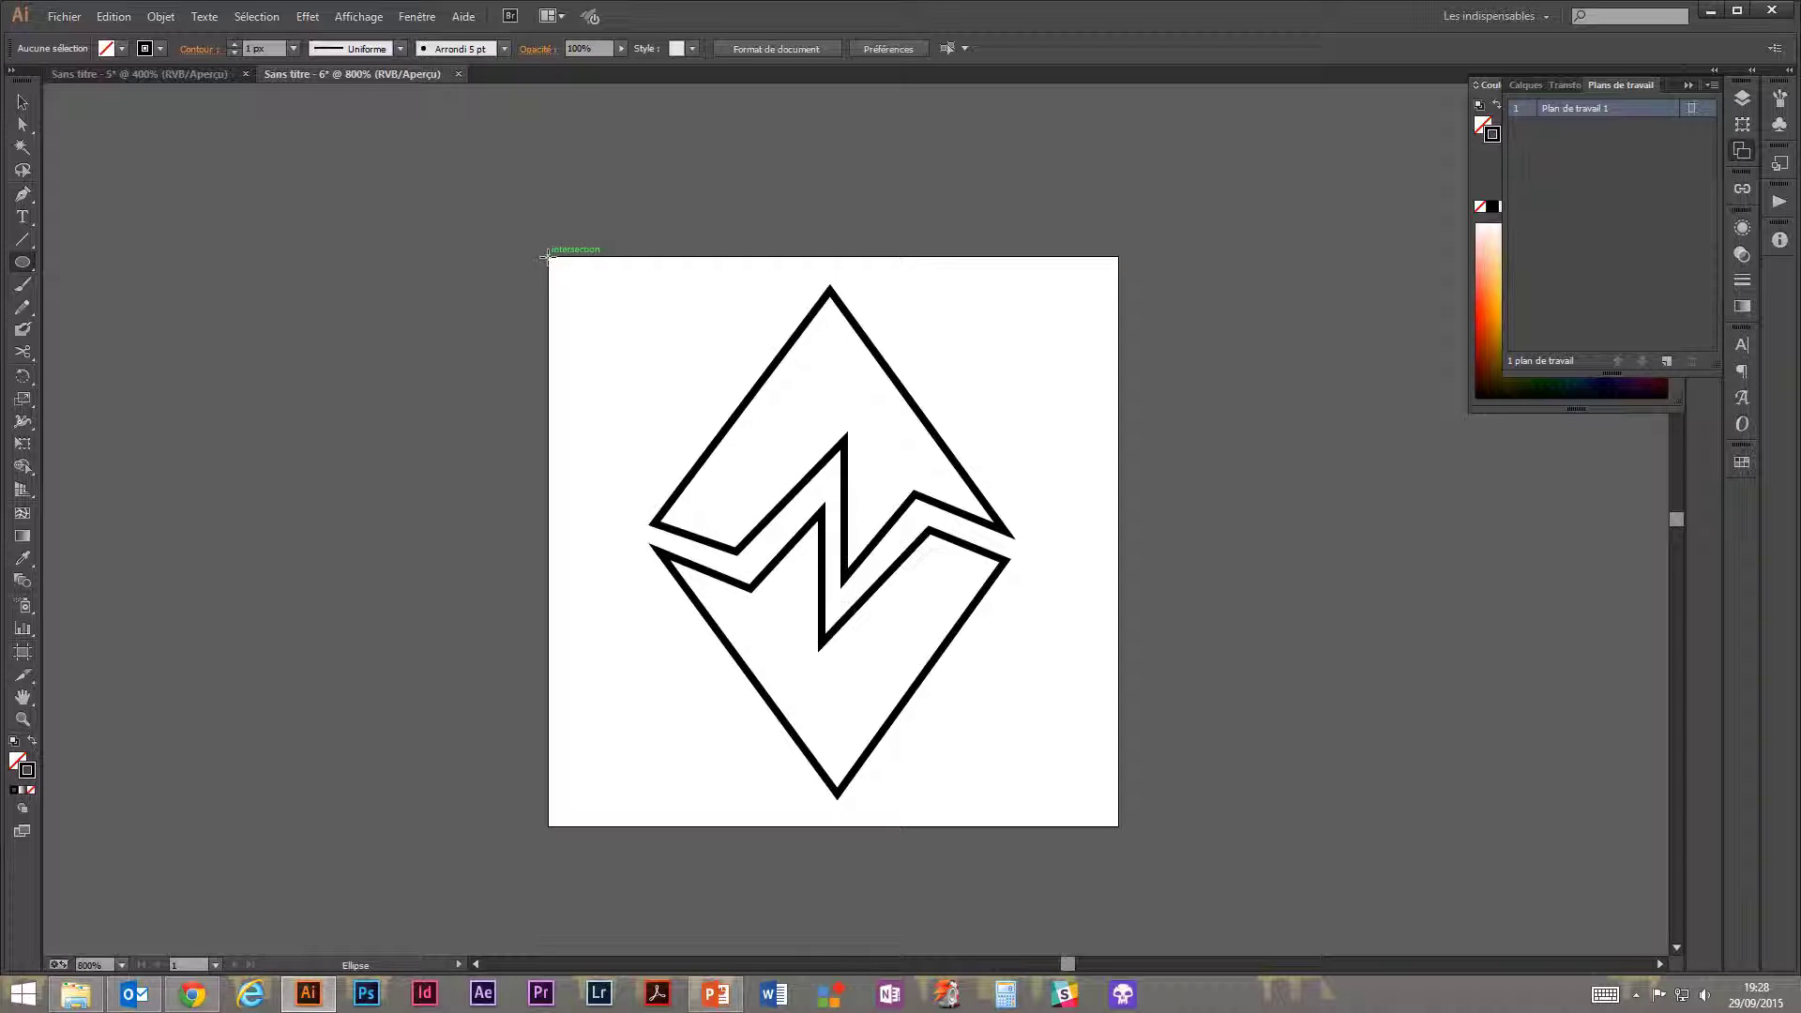
drag(548, 256, 1118, 826)
click(23, 103)
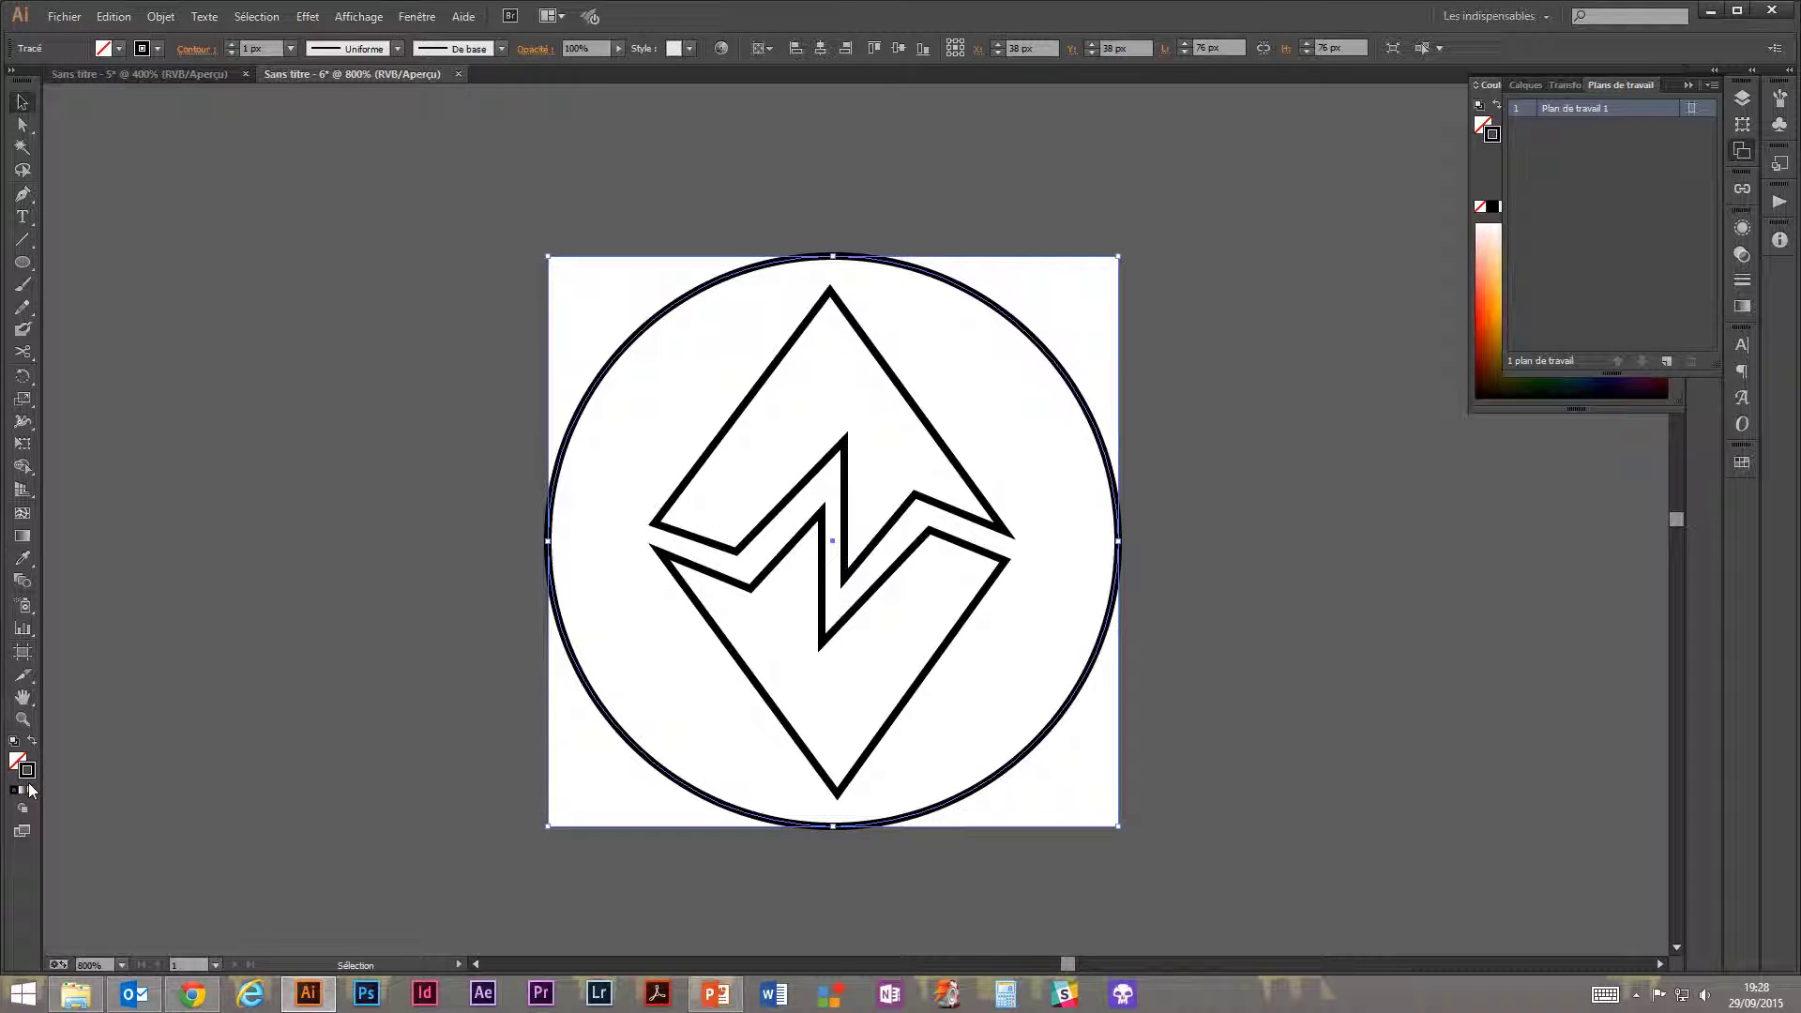
click(31, 742)
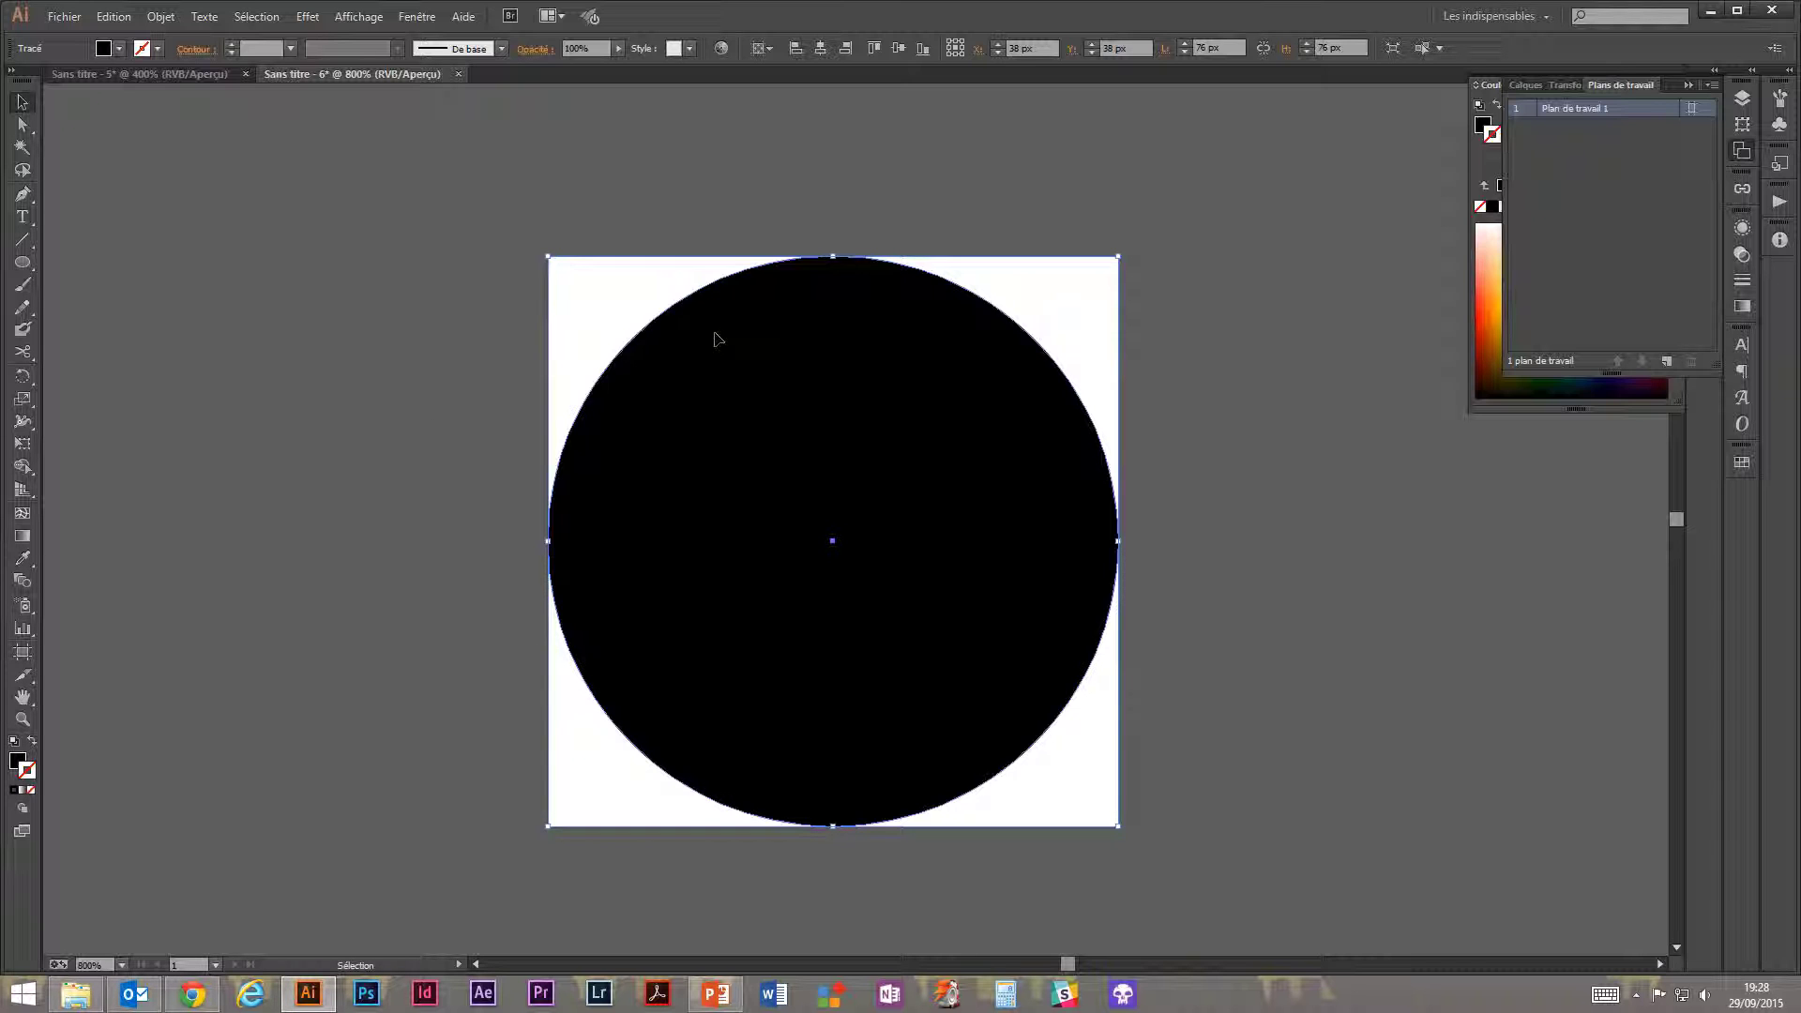
Arrange the black circle behind the diamond logo's paths.
click(458, 358)
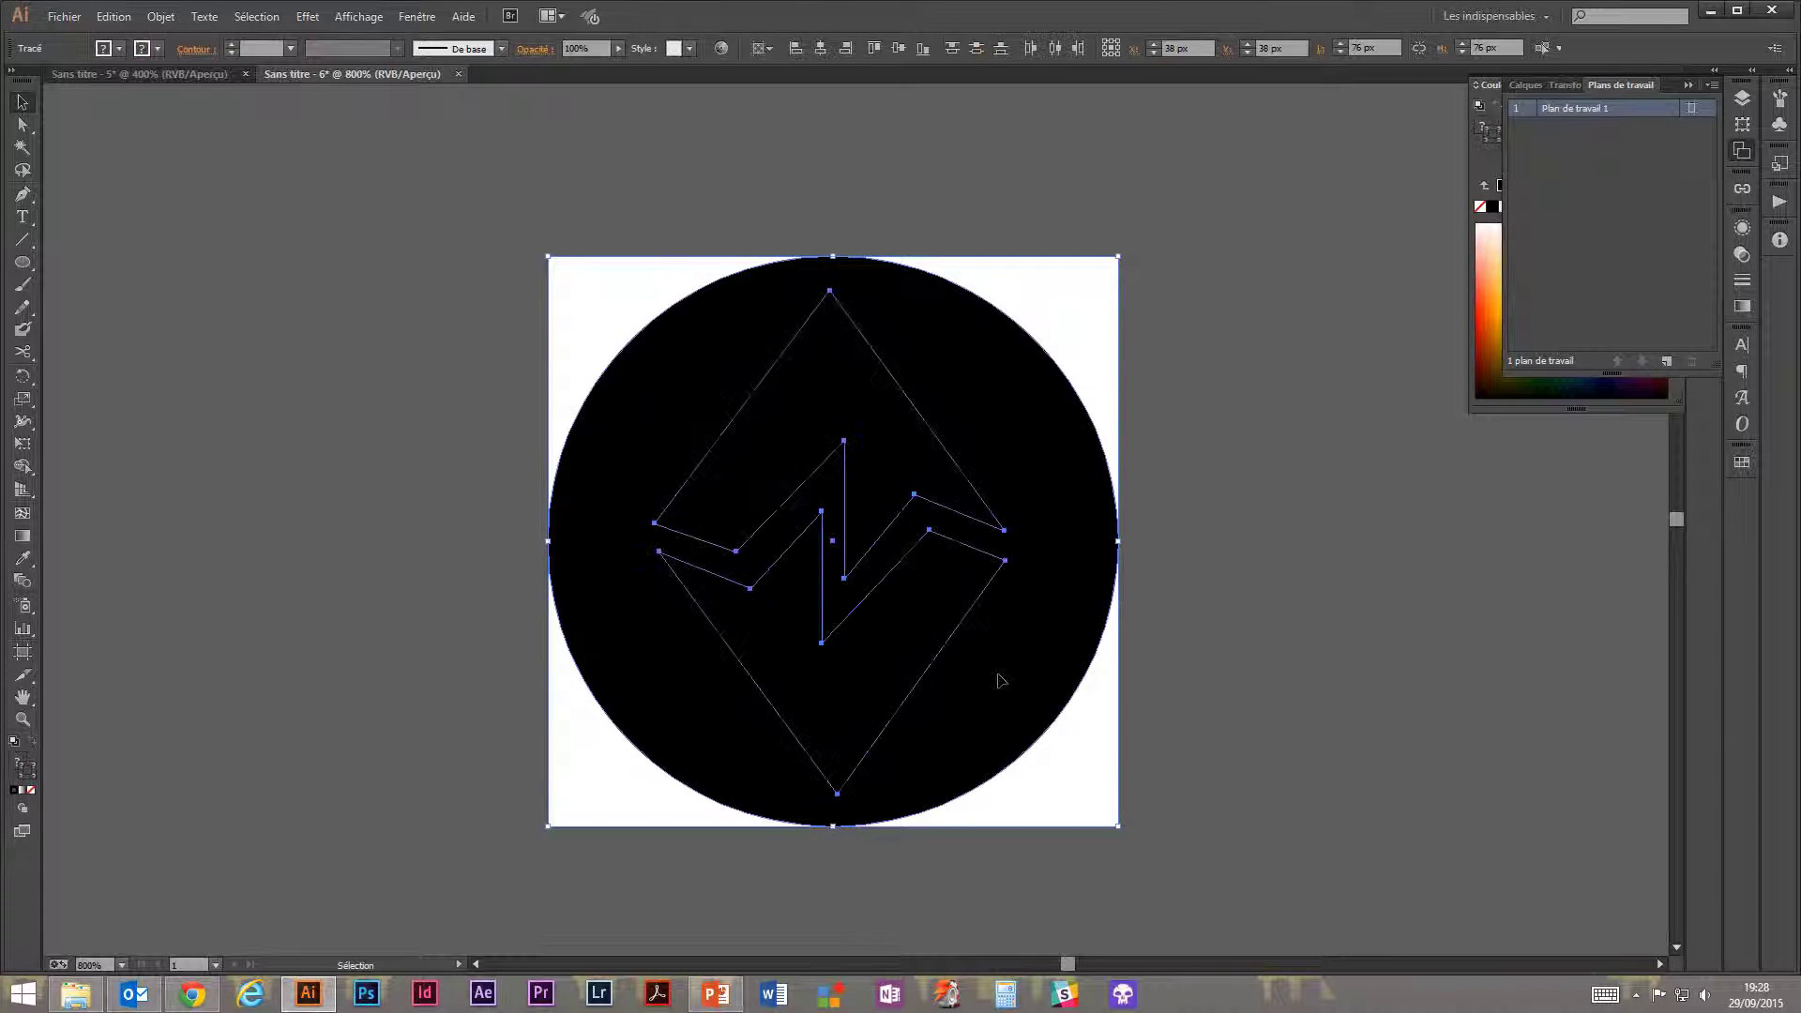
right_click(705, 334)
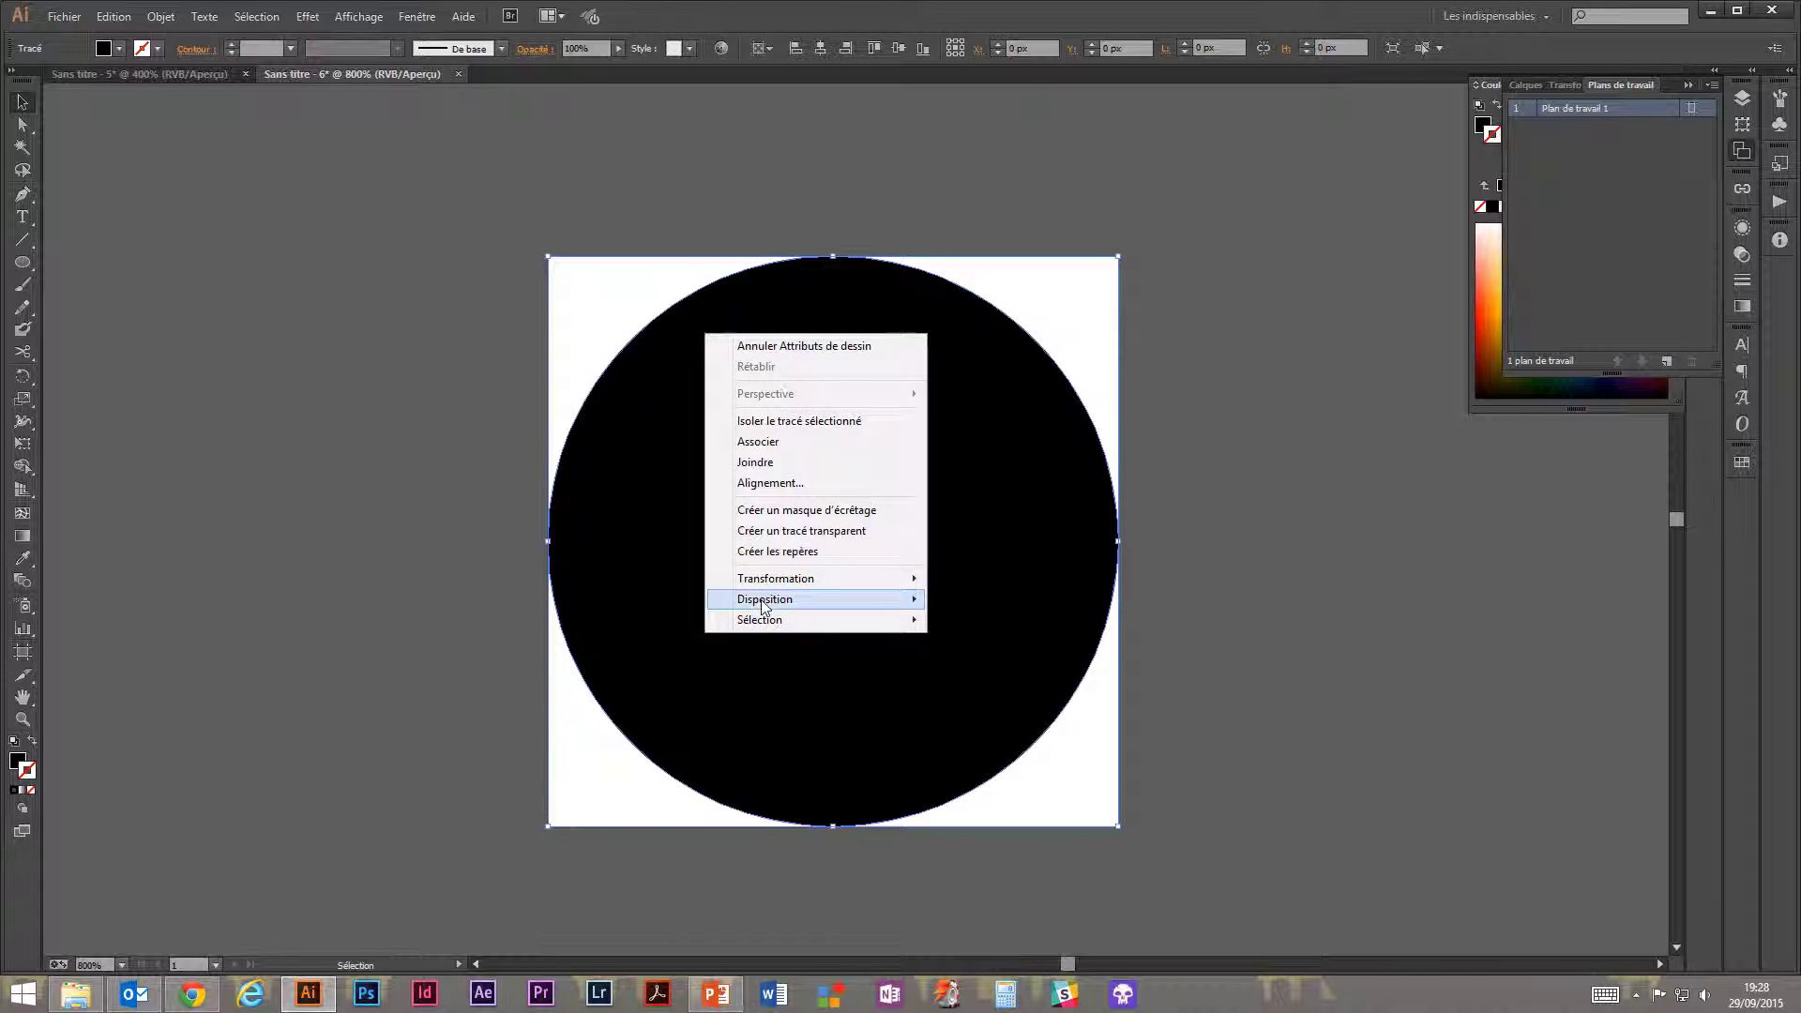
mouse_move(763, 605)
click(419, 666)
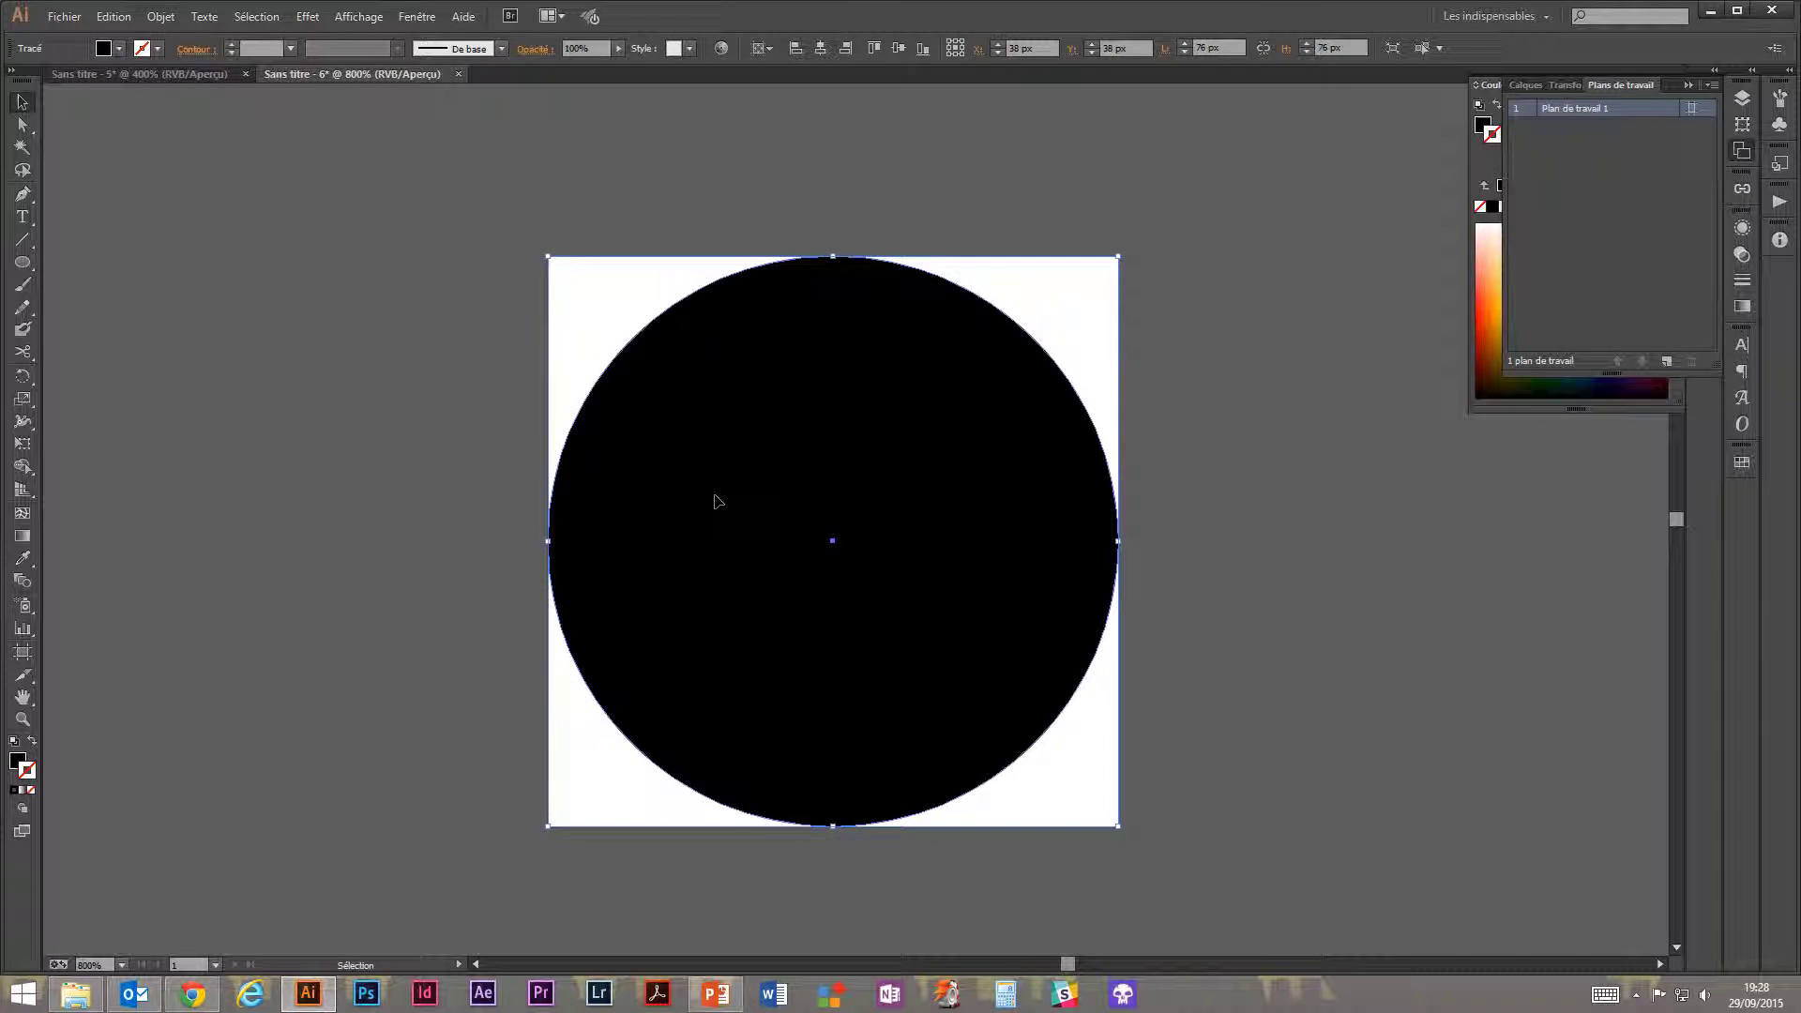
Select both diamond paths without the circle and set their stroke colour to near-white (f7f5f7).
drag(354, 311, 1075, 720)
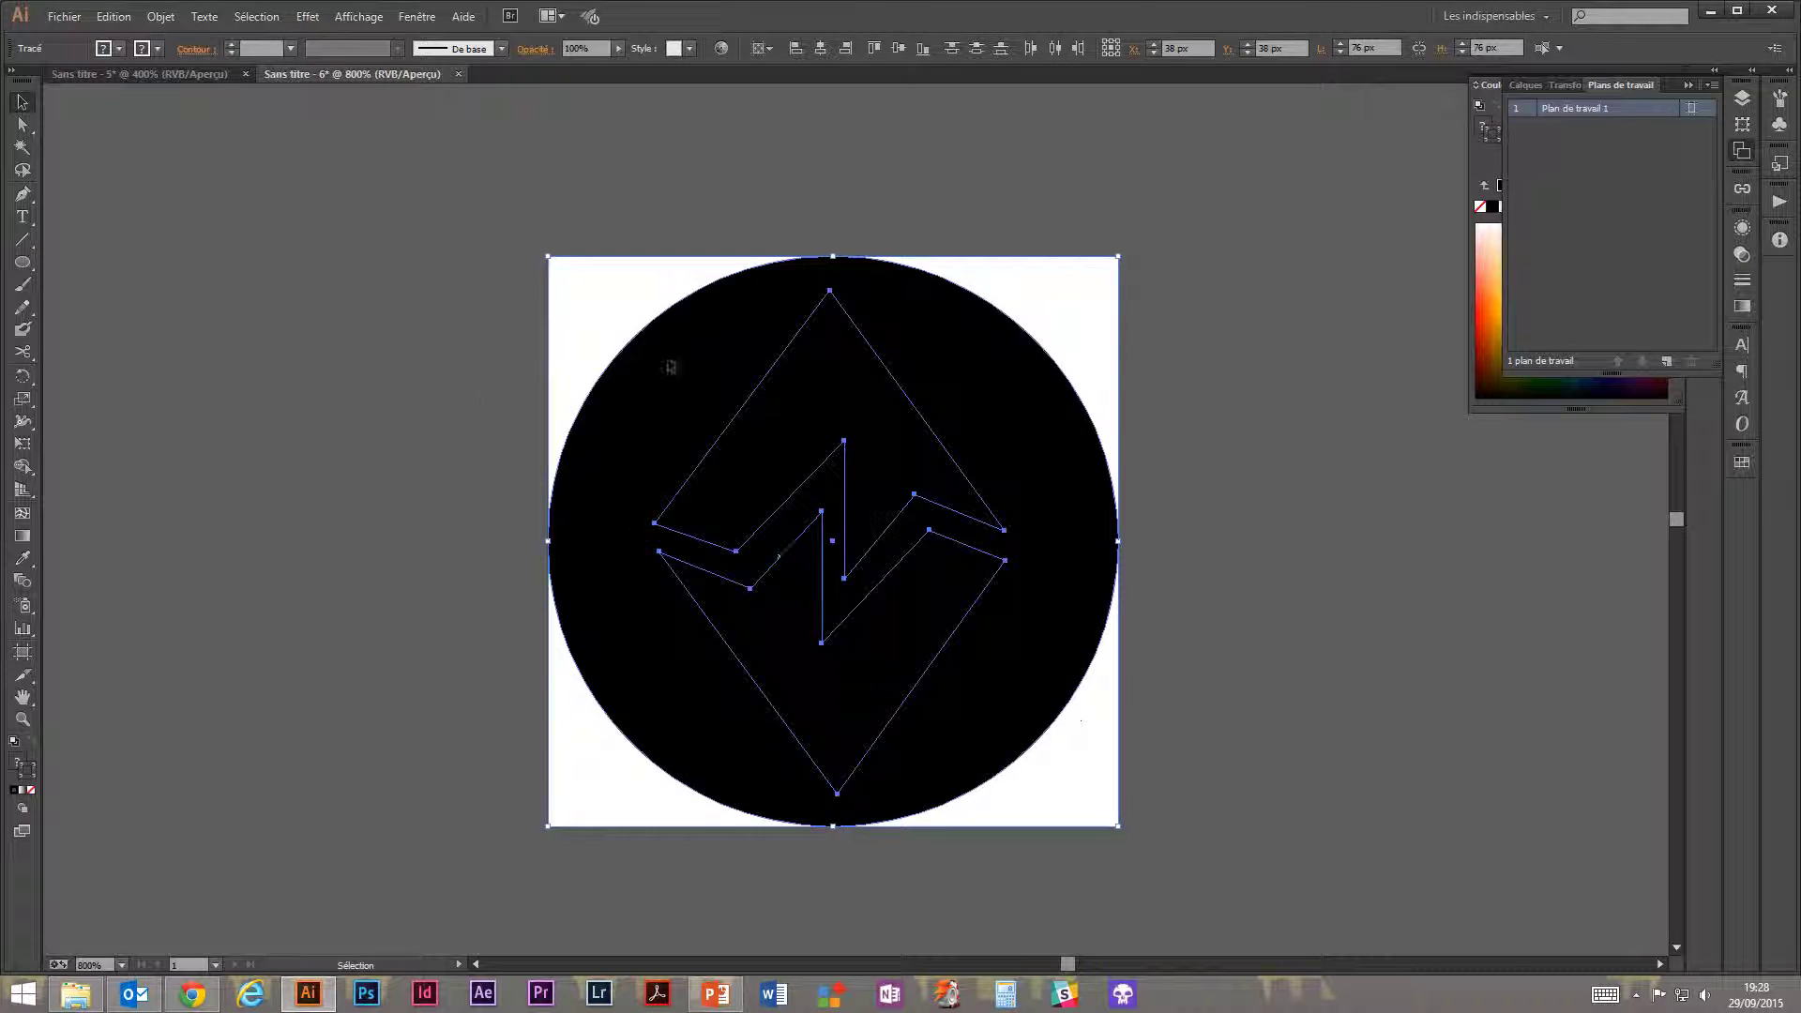
shift+click(670, 358)
double_click(27, 770)
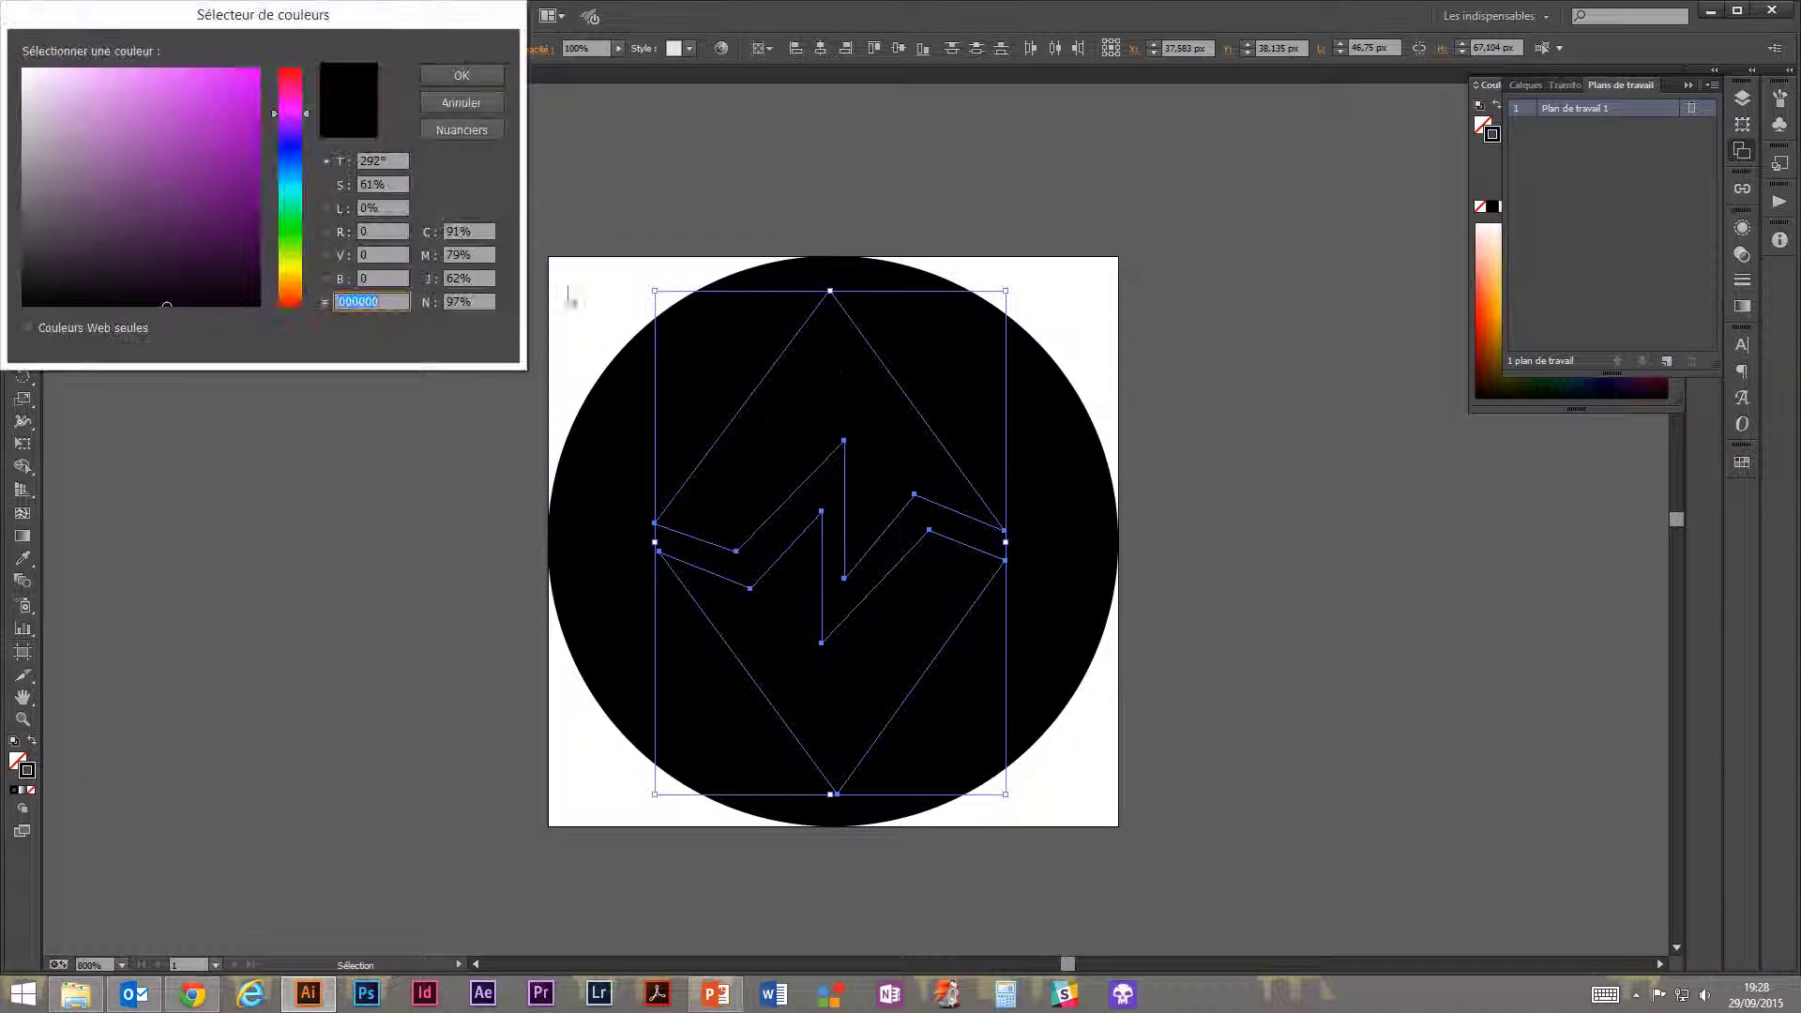
text(ffffff)
click(462, 75)
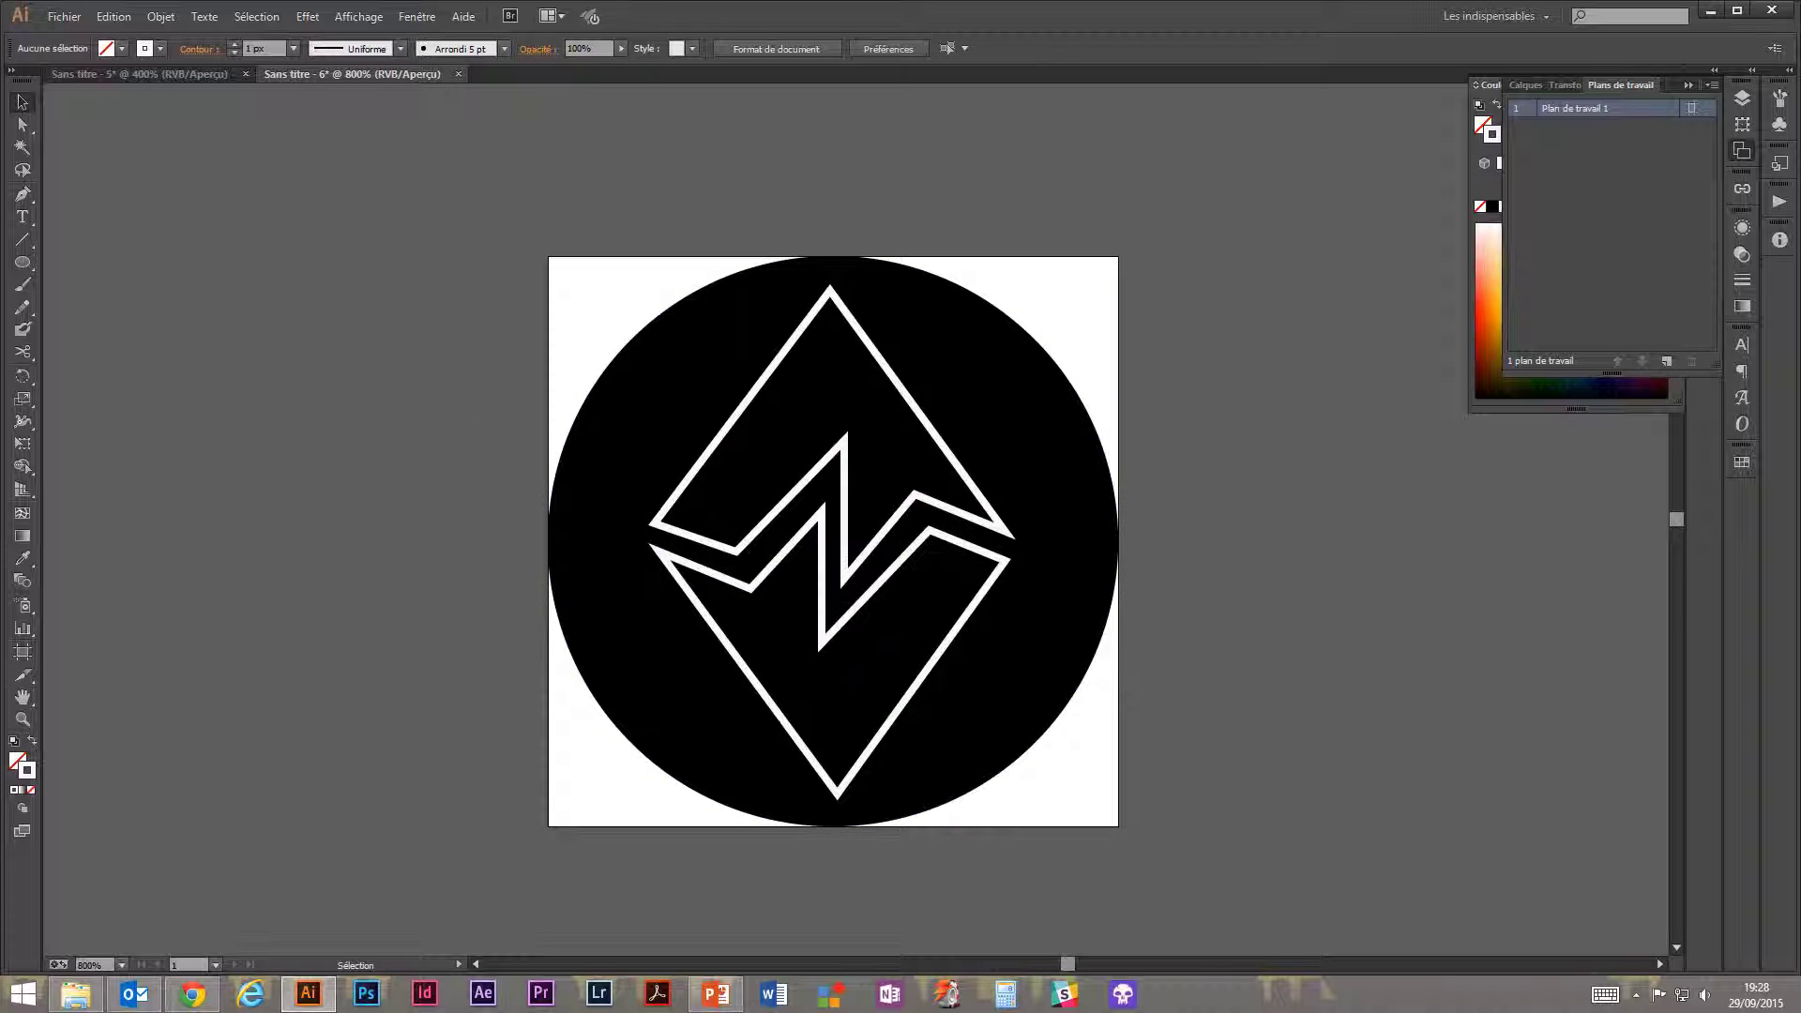
Check the icons in the collection folder again and move its window away from the artwork.
key(alt+Tab)
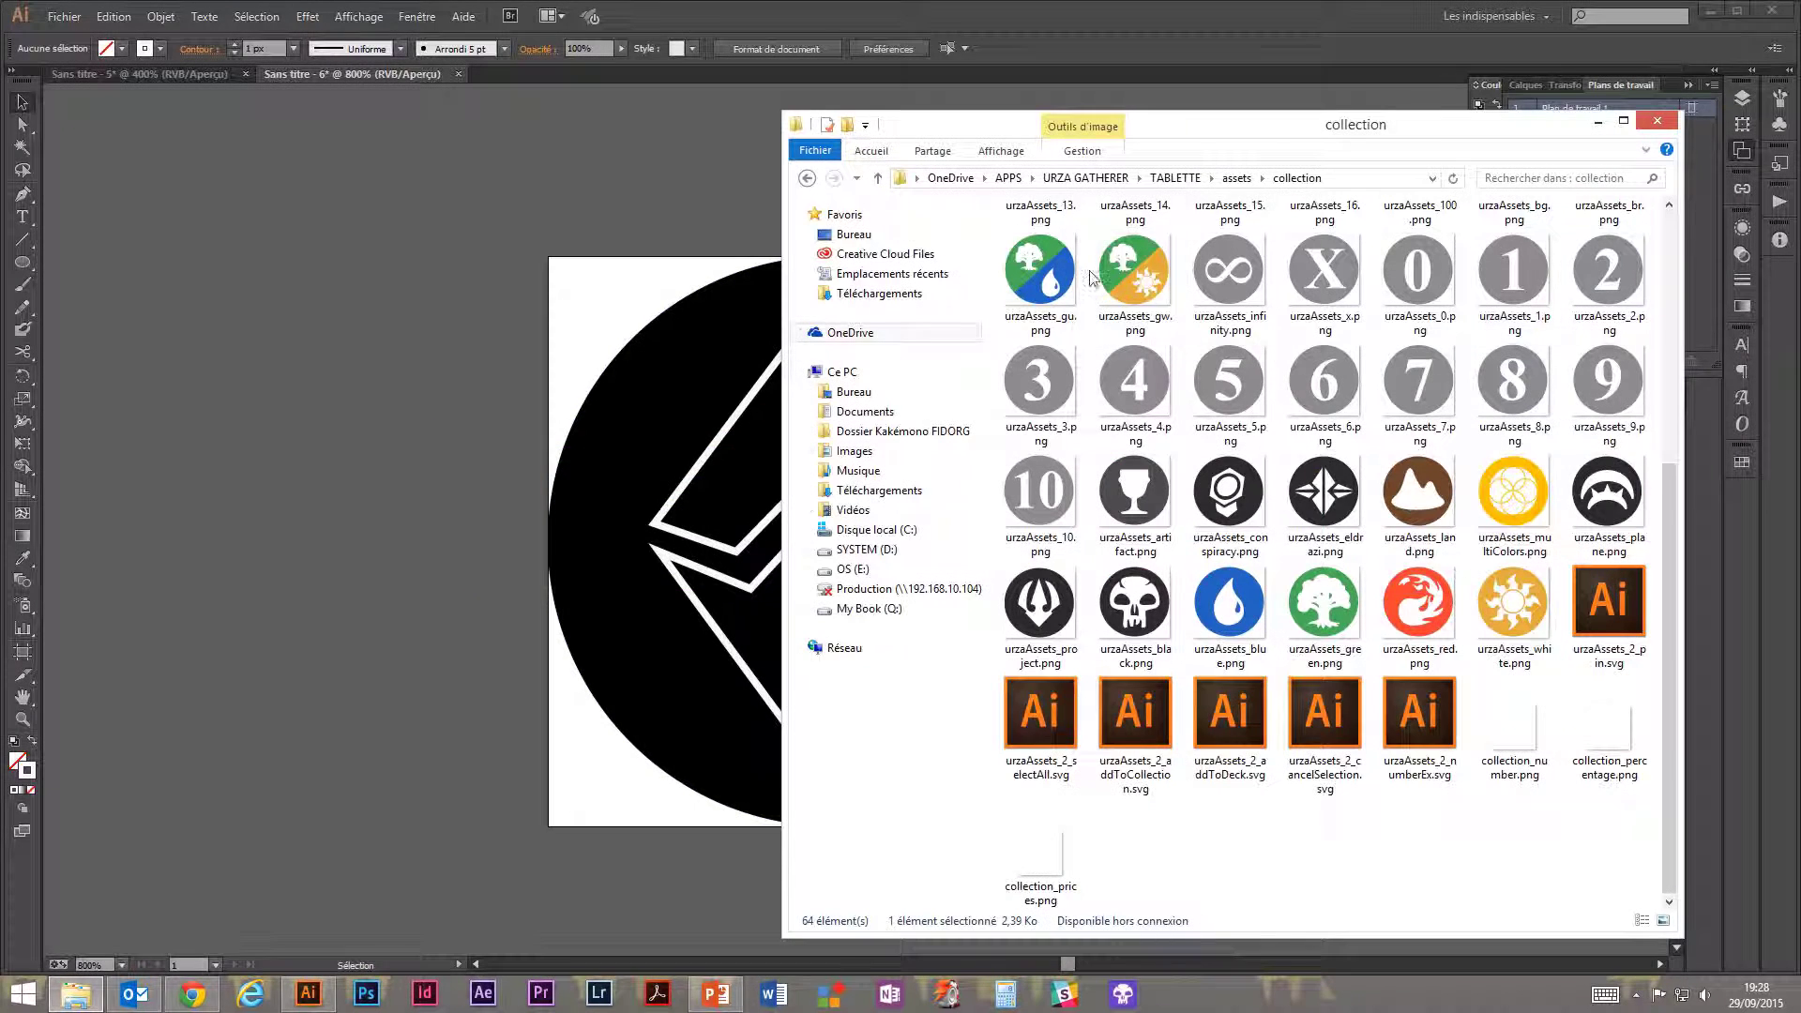
drag(1297, 126, 1800, 216)
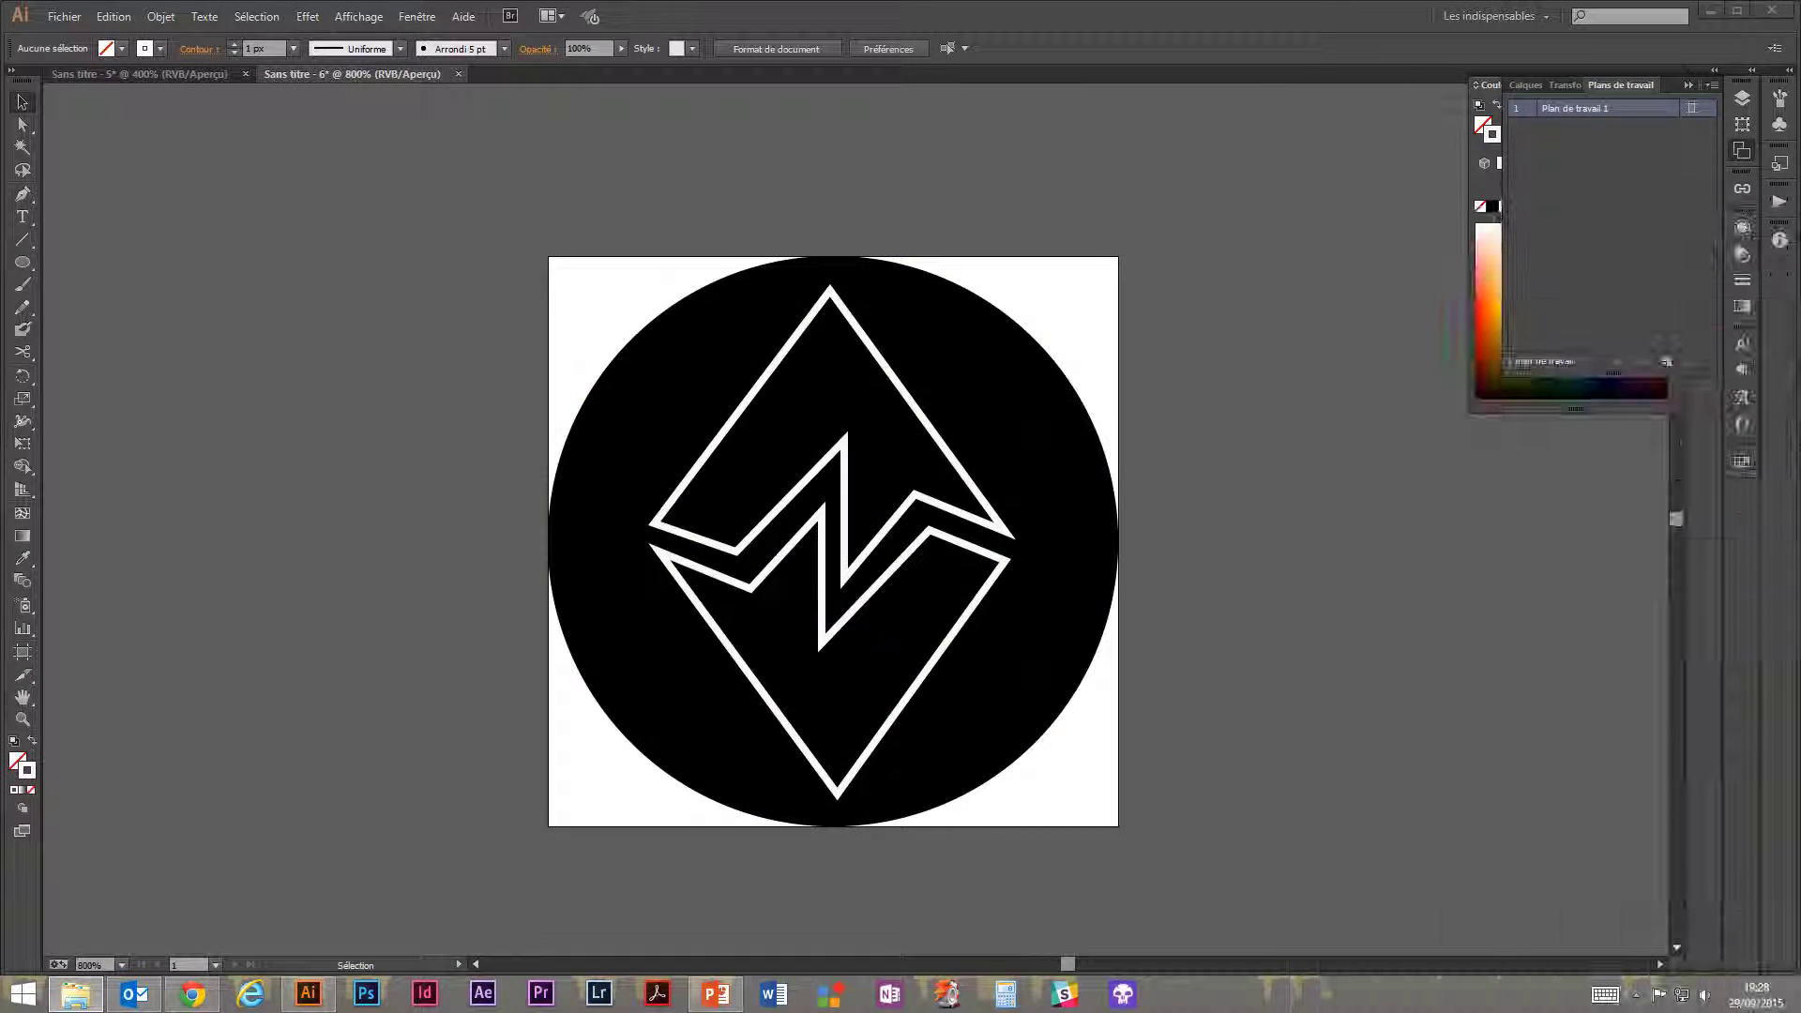
Swap the fill and stroke of both diamond halves and set their fill to ffffff.
click(787, 347)
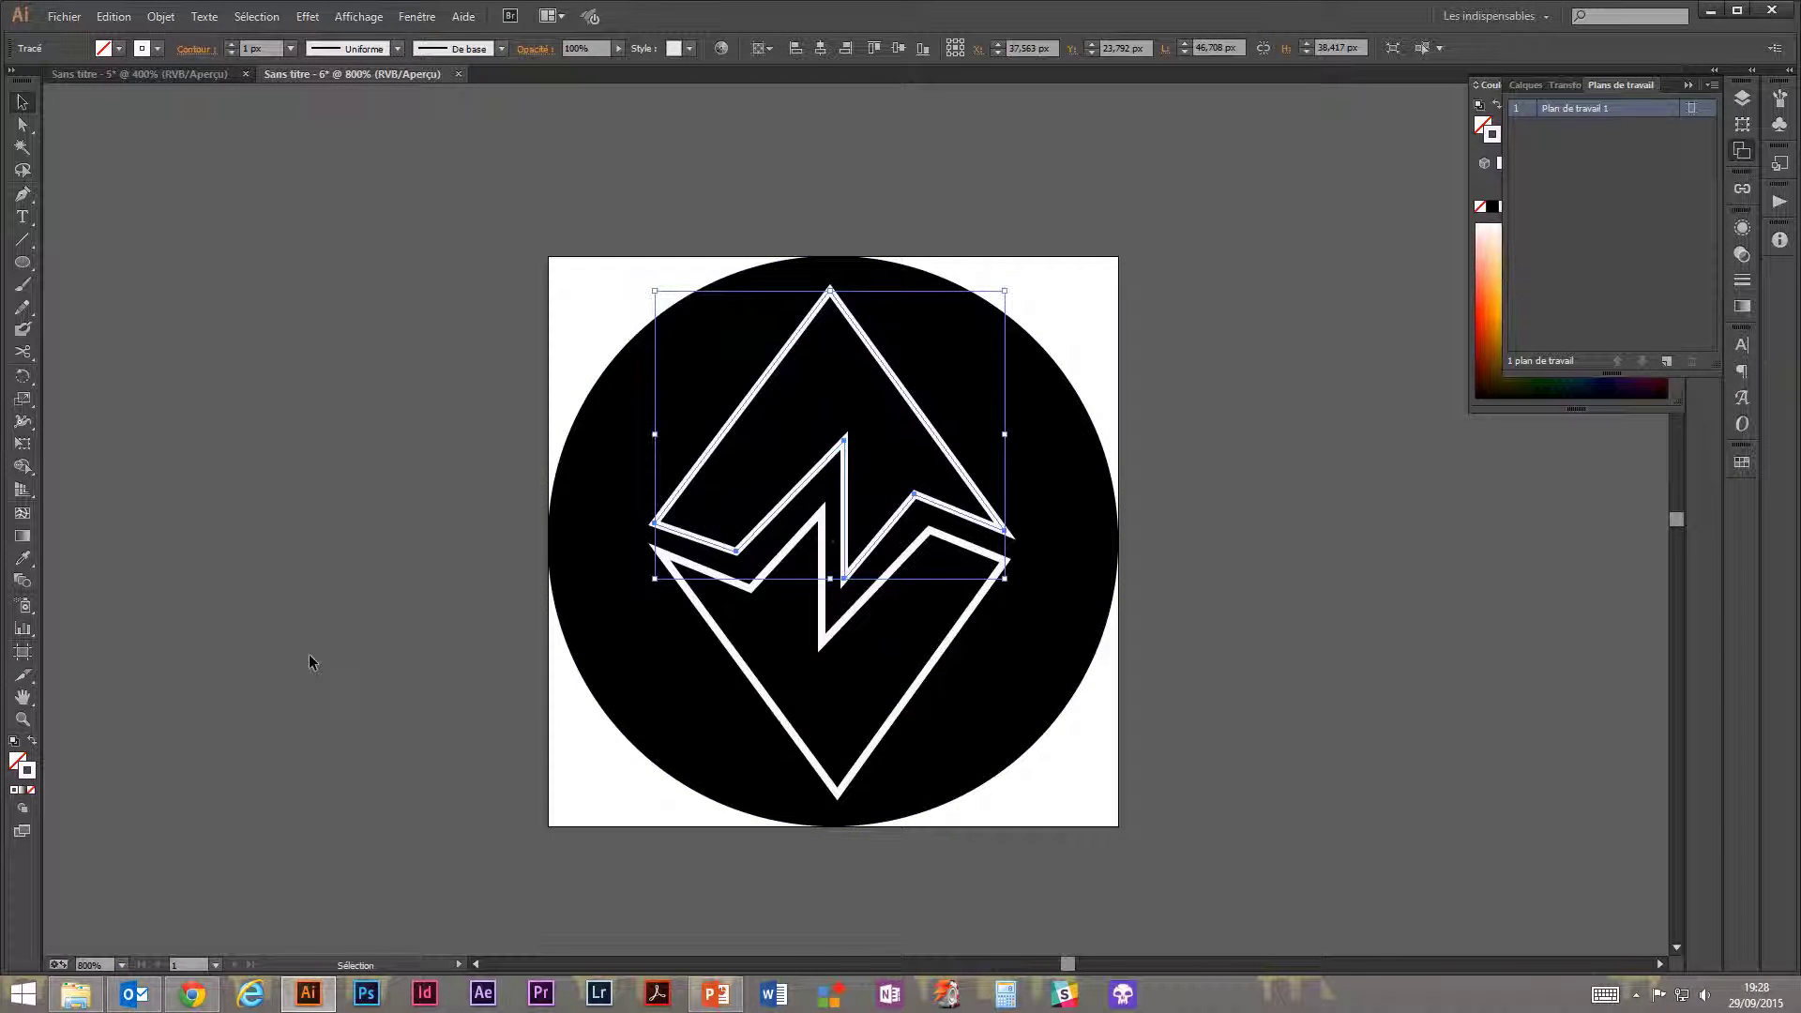
shift+click(761, 691)
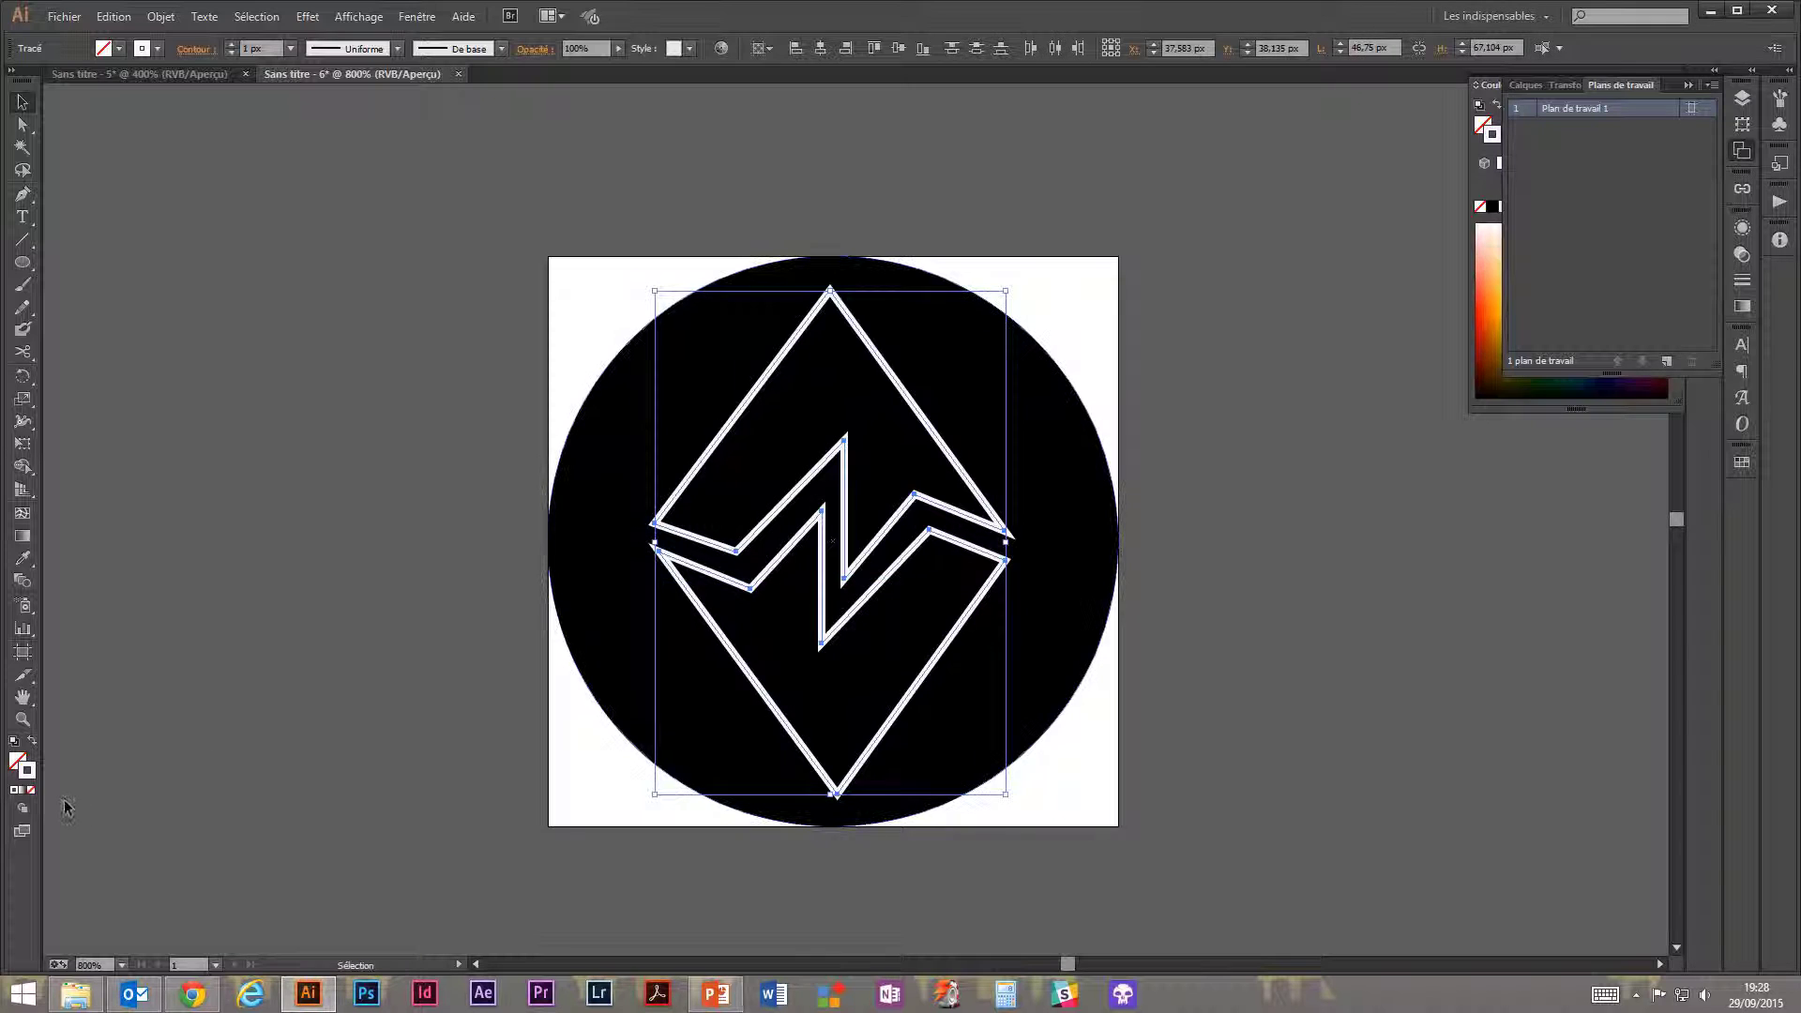
click(32, 741)
double_click(15, 761)
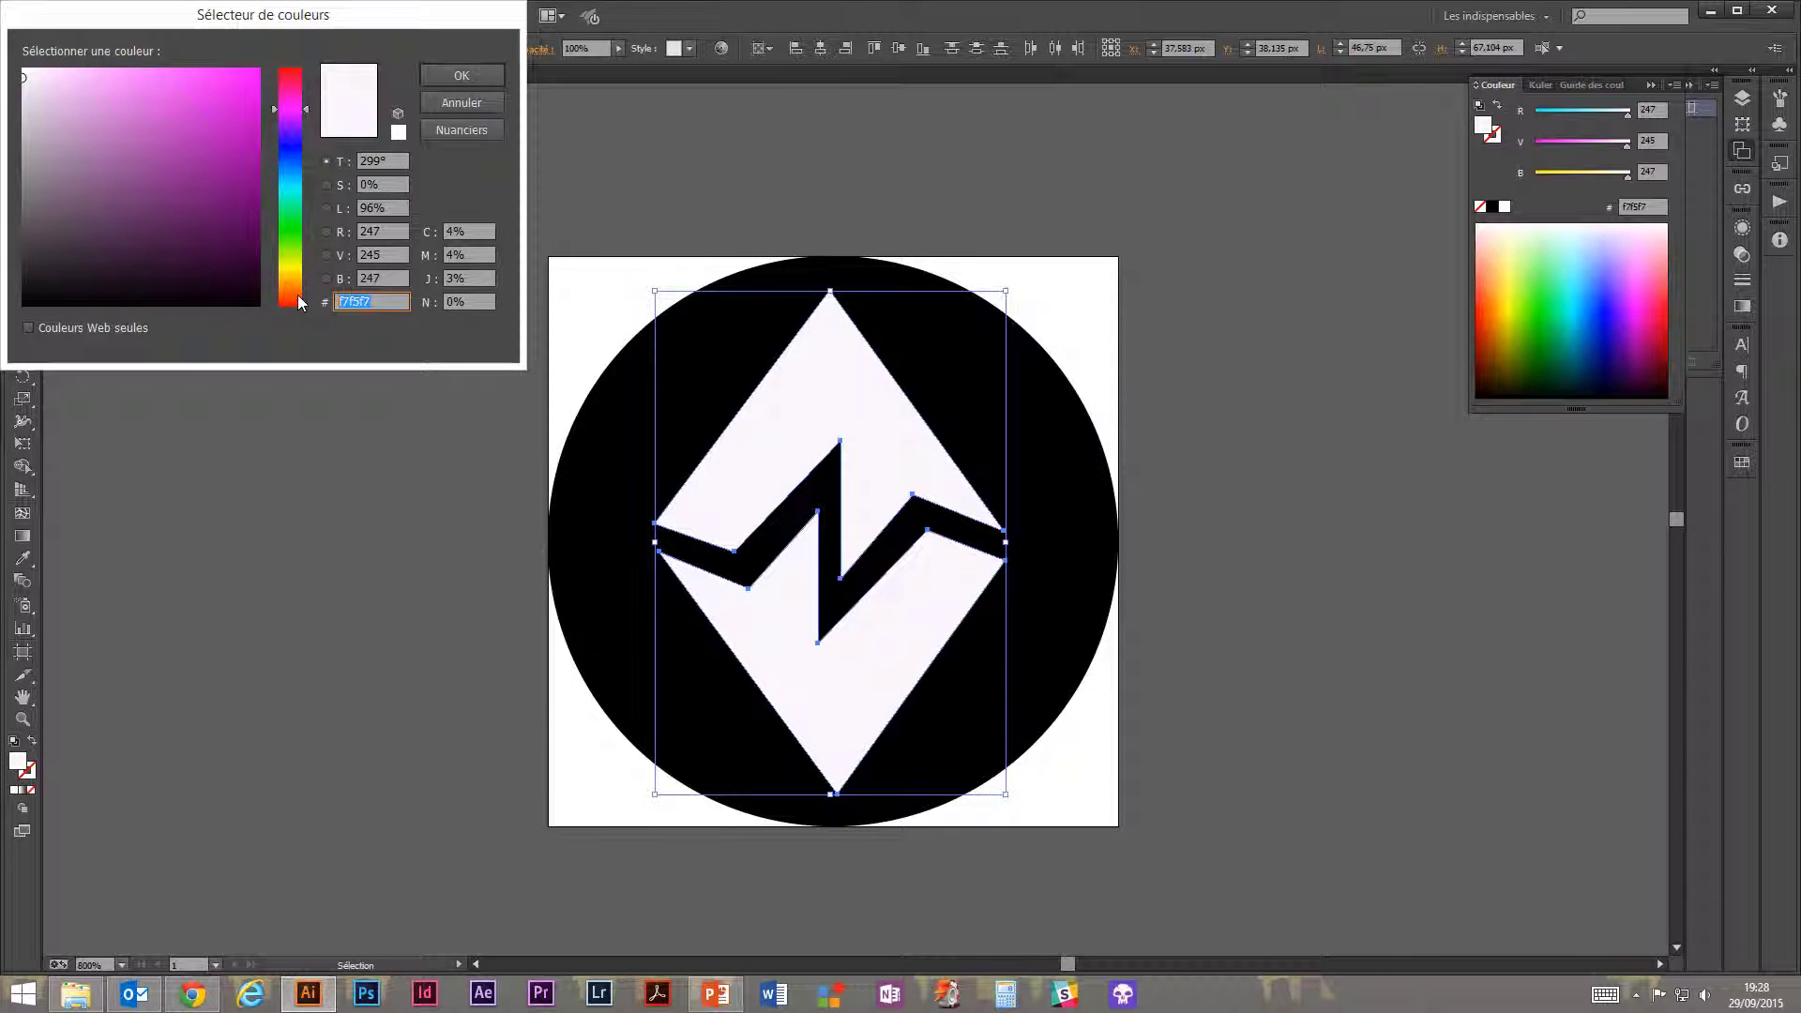
text(ffffff)
key(Return)
click(364, 525)
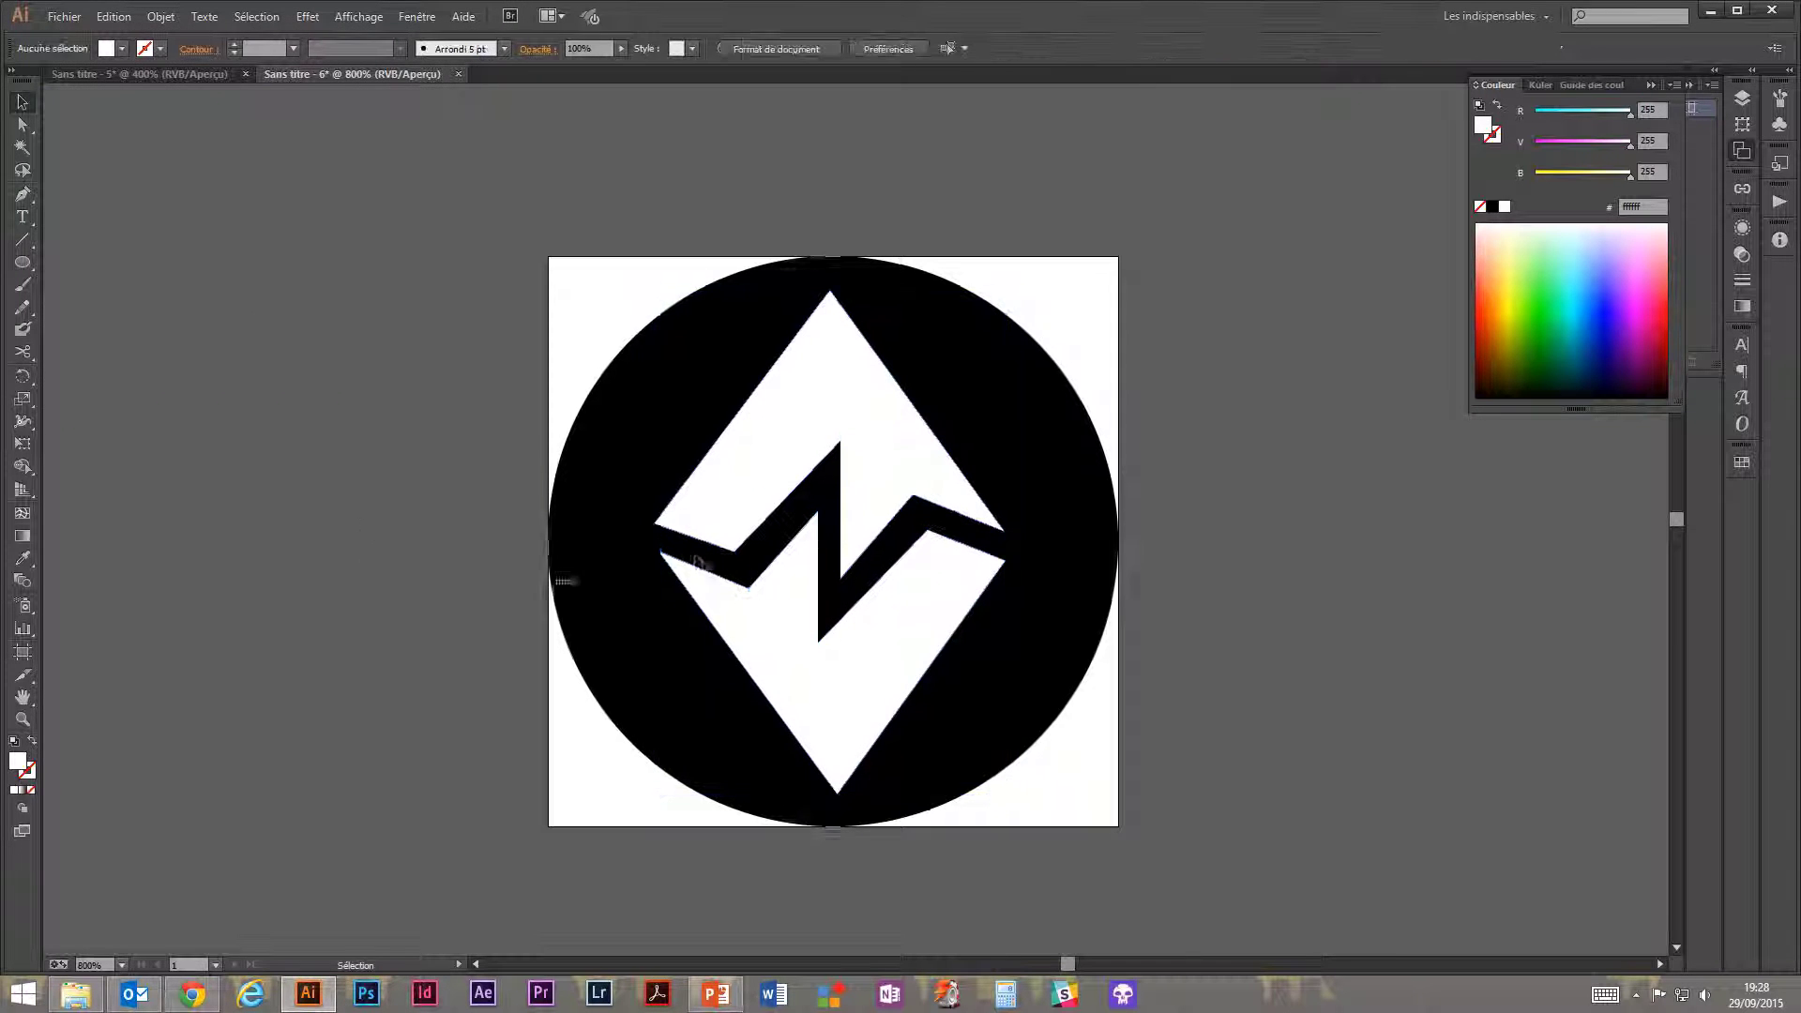
Select both diamond halves and scale them down around their centre to about 44 px wide.
click(790, 398)
shift+click(859, 656)
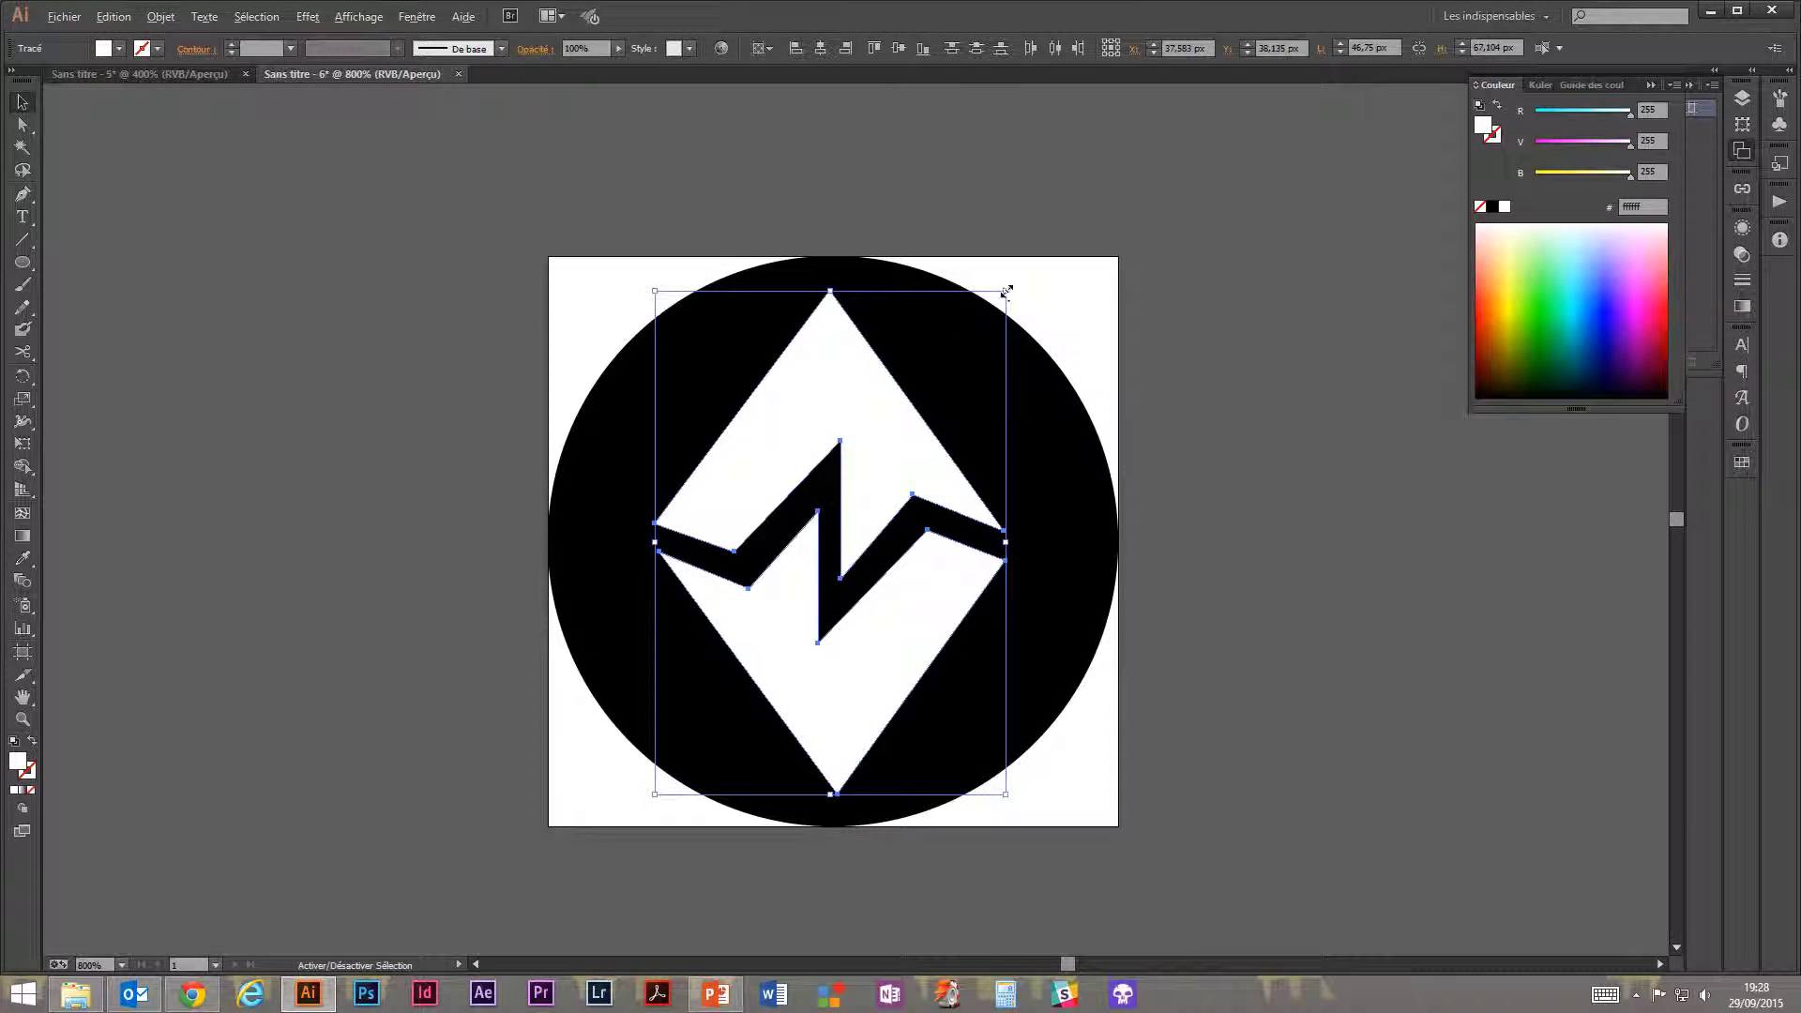
click(391, 422)
click(868, 418)
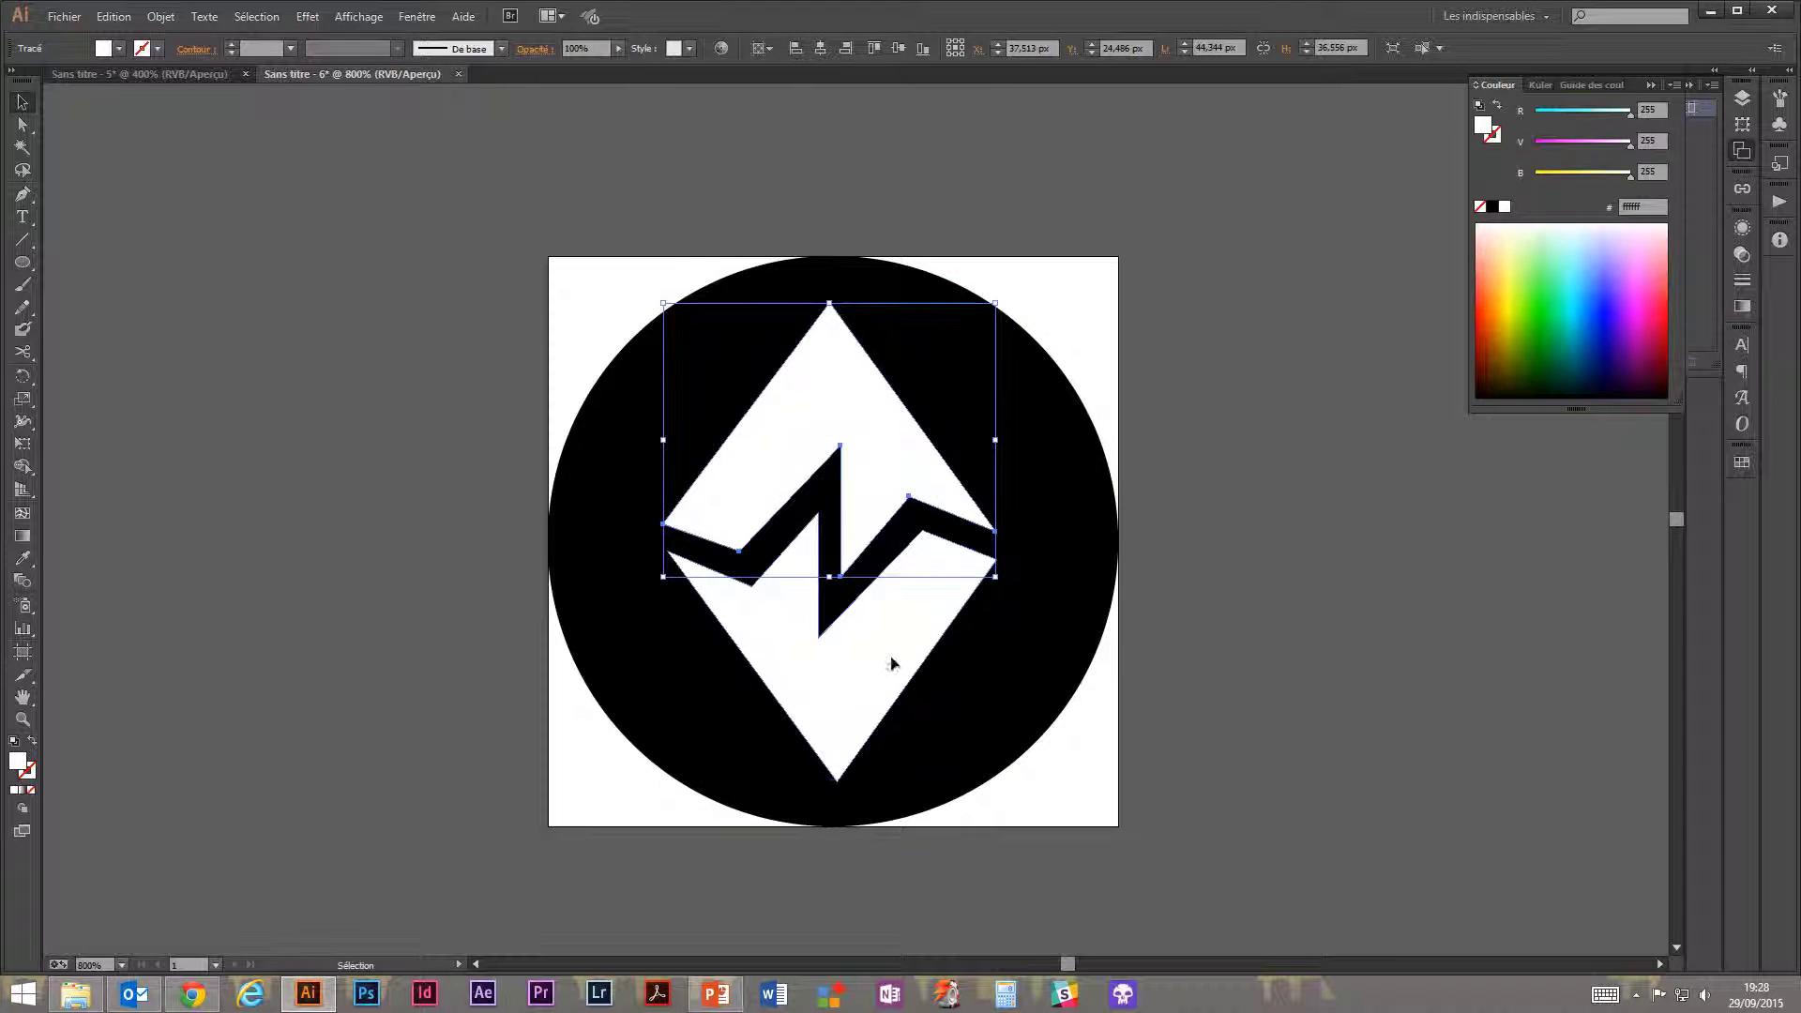
click(892, 664)
click(487, 601)
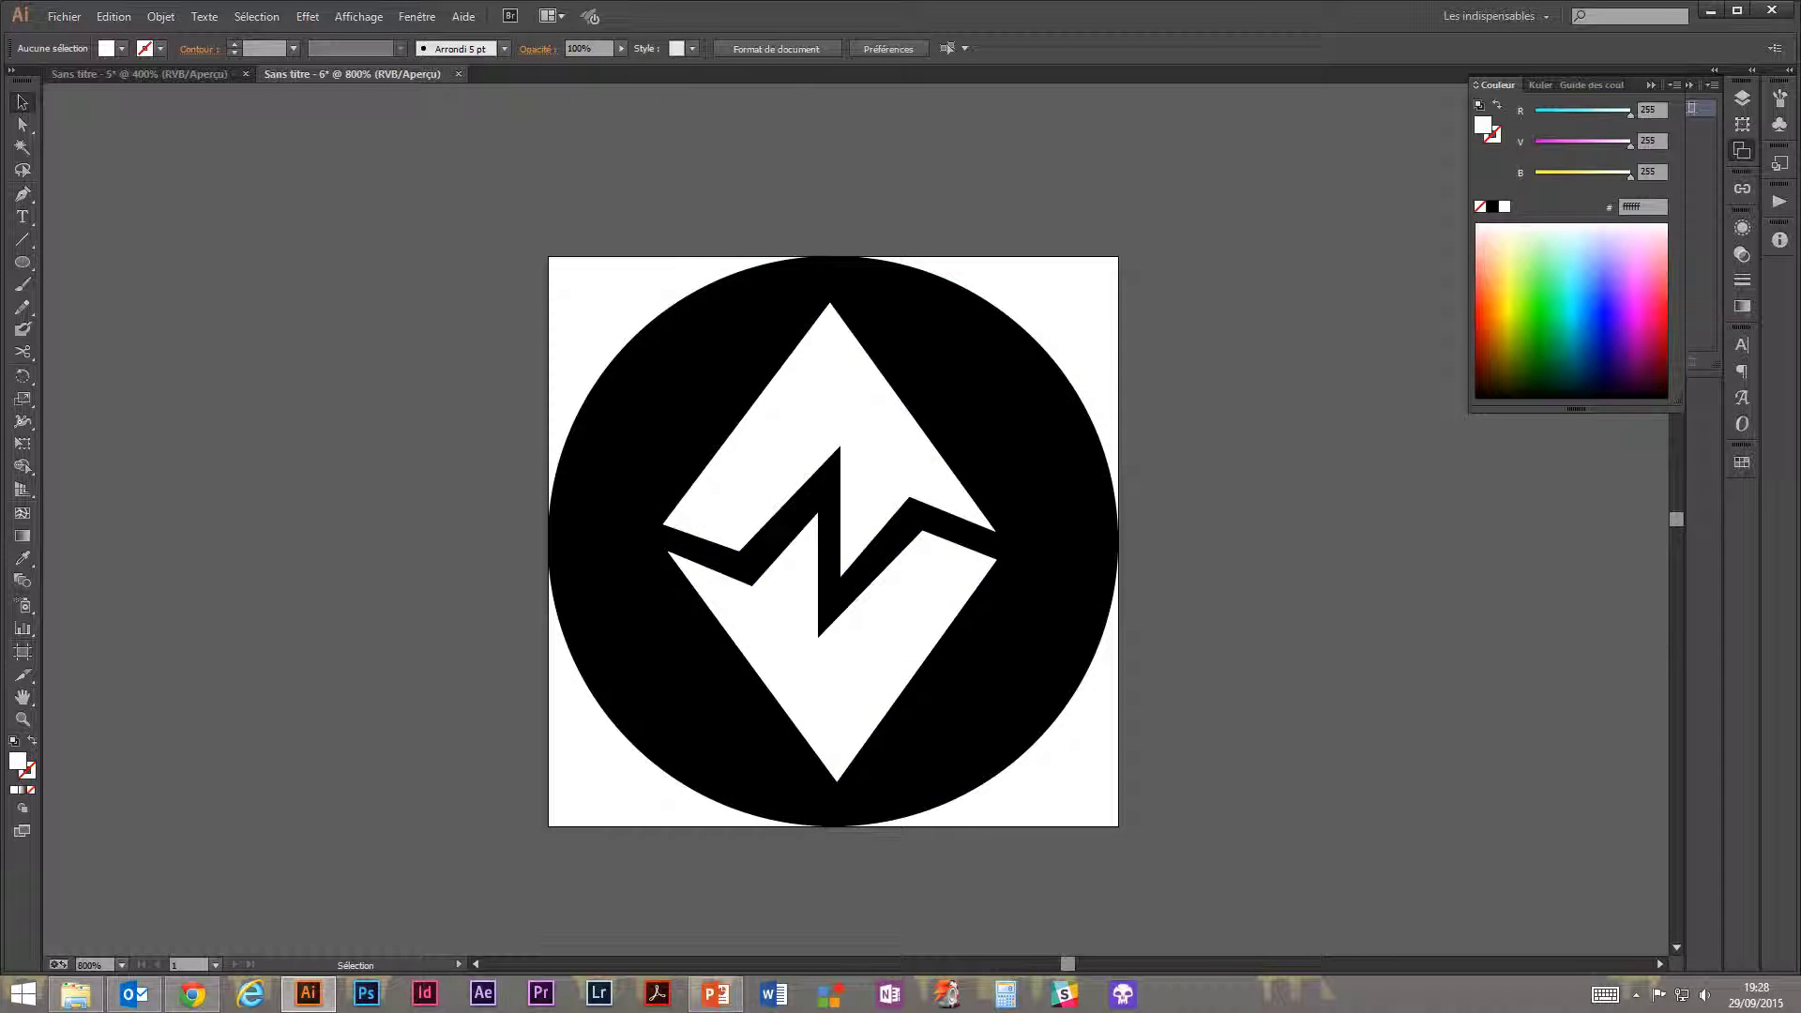
Place urzaAssets_conspiracy.png from the collection folder into the document and move it beside the artboard.
key(alt+Tab)
drag(1800, 376, 1254, 301)
click(1180, 436)
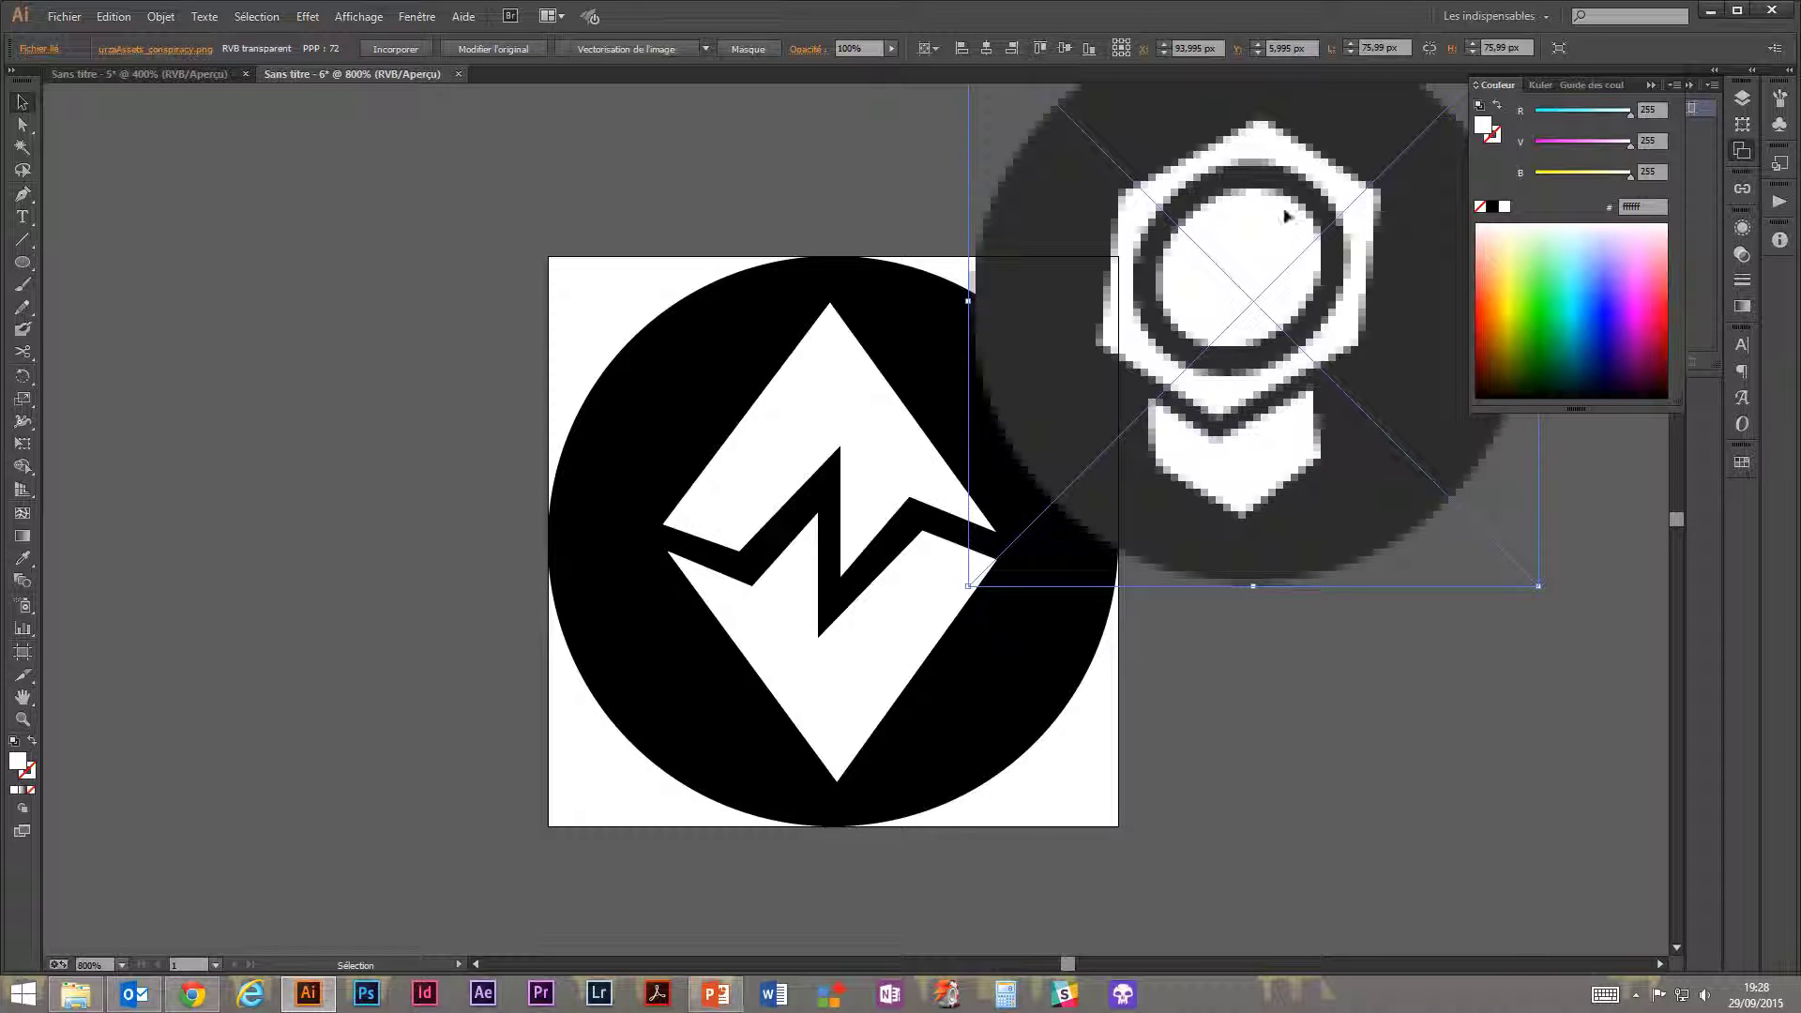
drag(1285, 216, 329, 353)
Fill the background circle with the dark grey 2c2c2c sampled from the placed conspiracy icon using the Eyedropper.
click(734, 347)
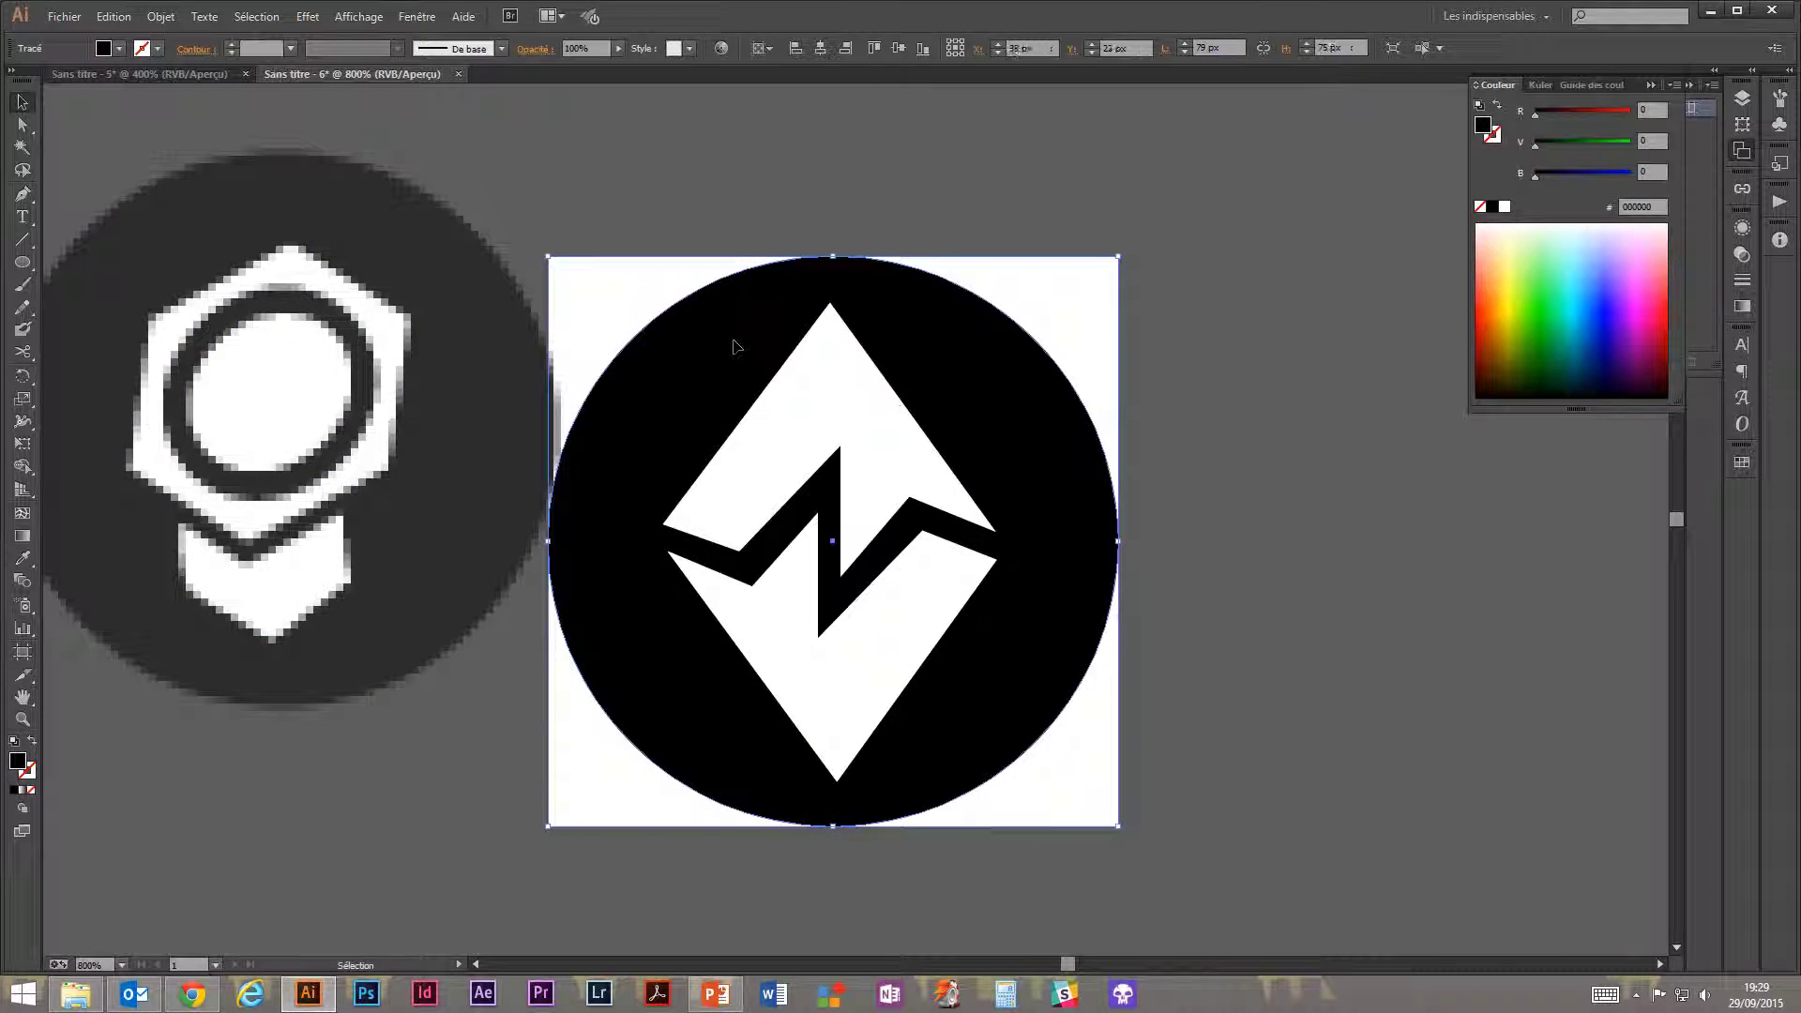
key(i)
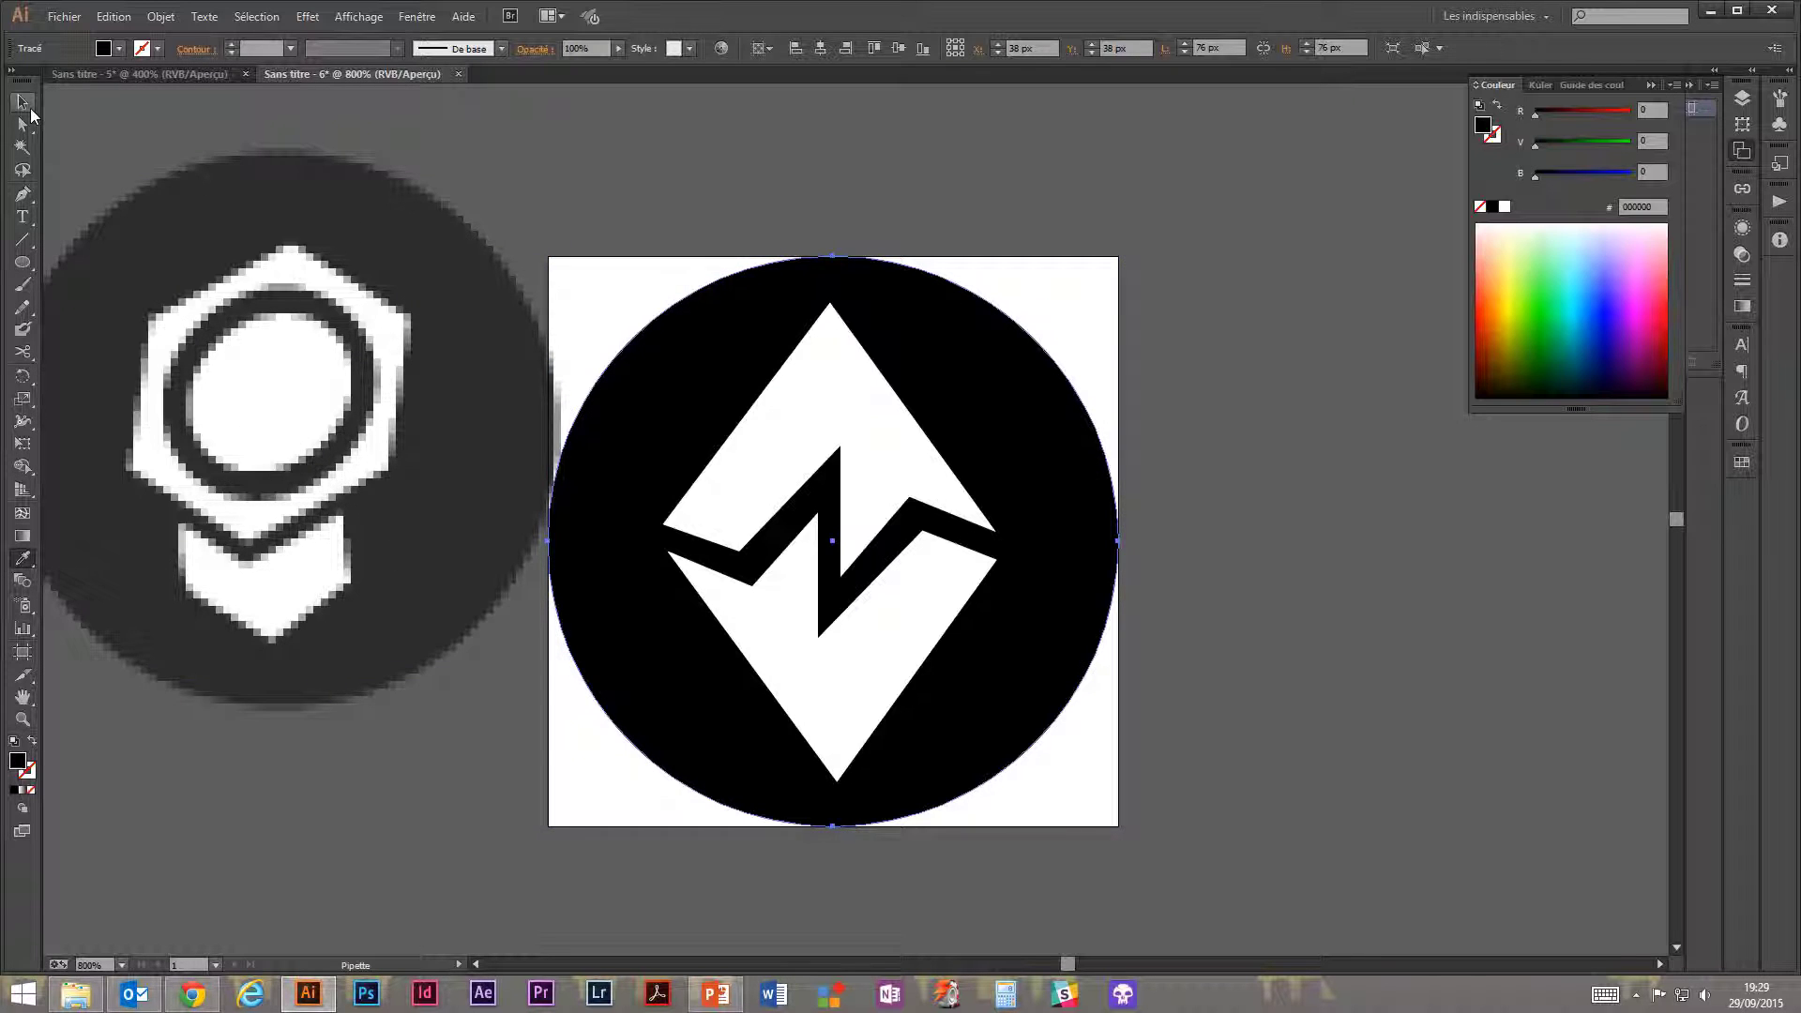
click(28, 107)
click(657, 178)
click(710, 366)
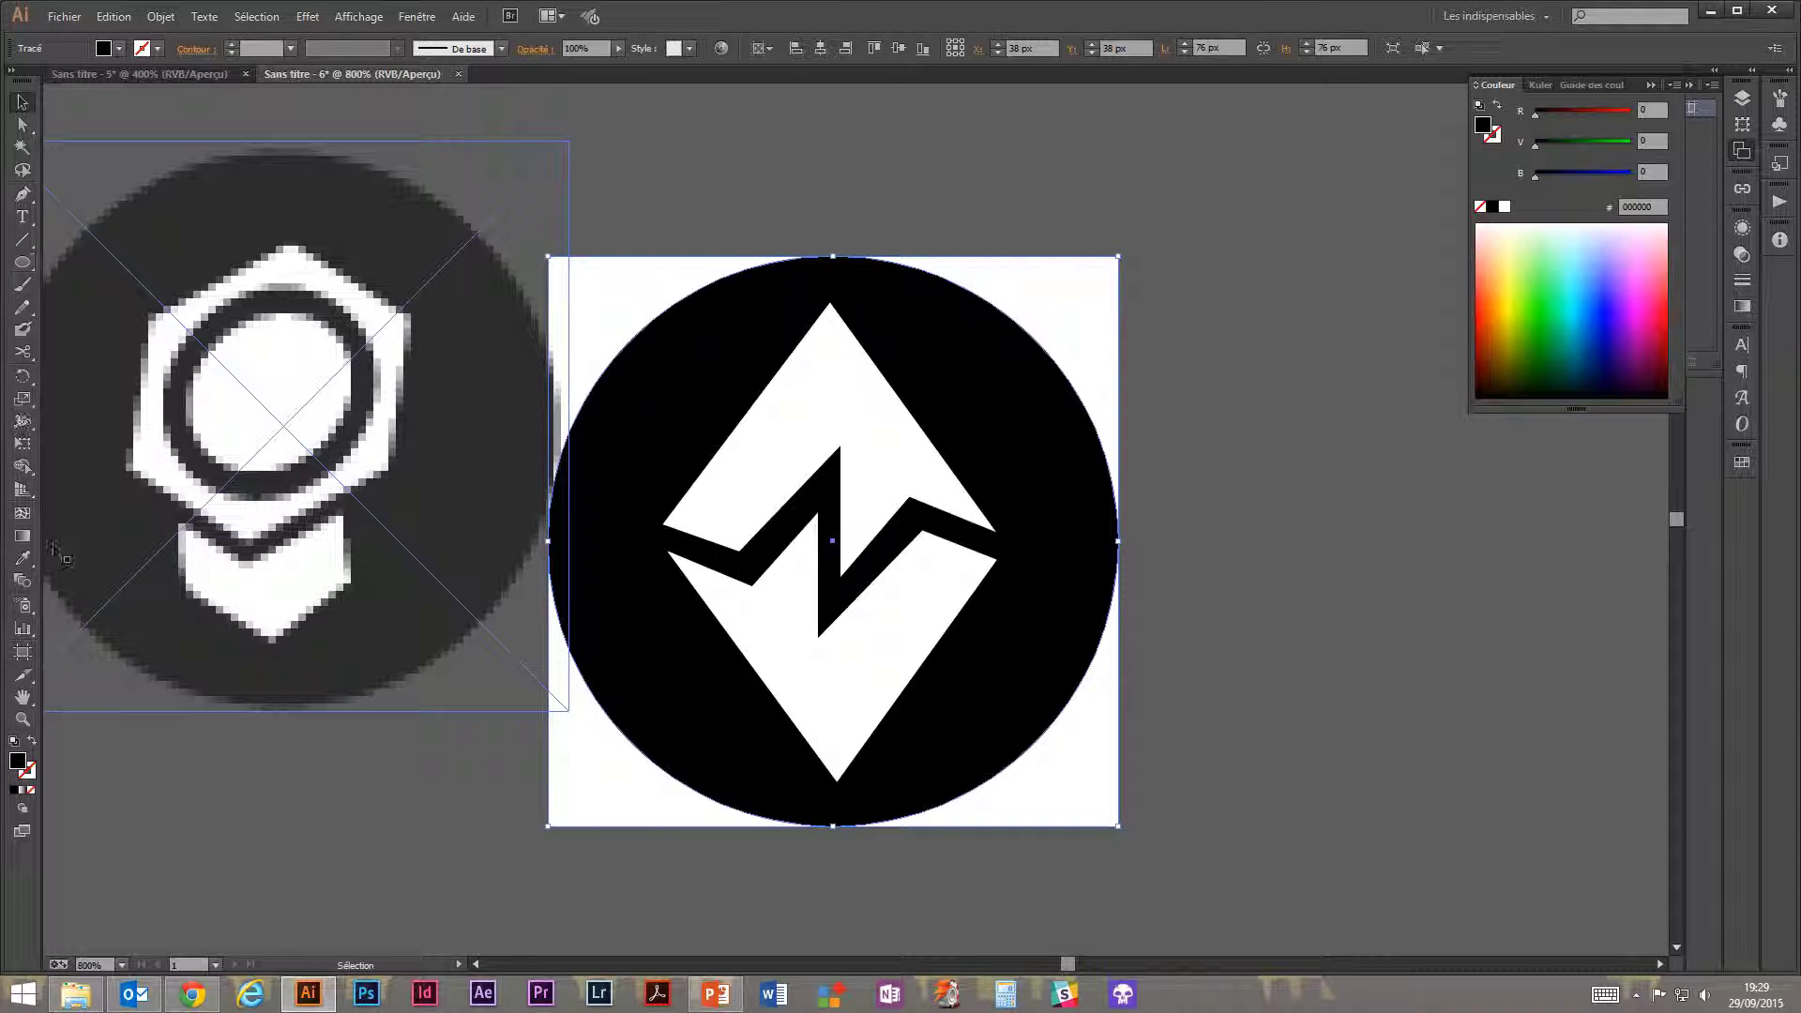
click(22, 557)
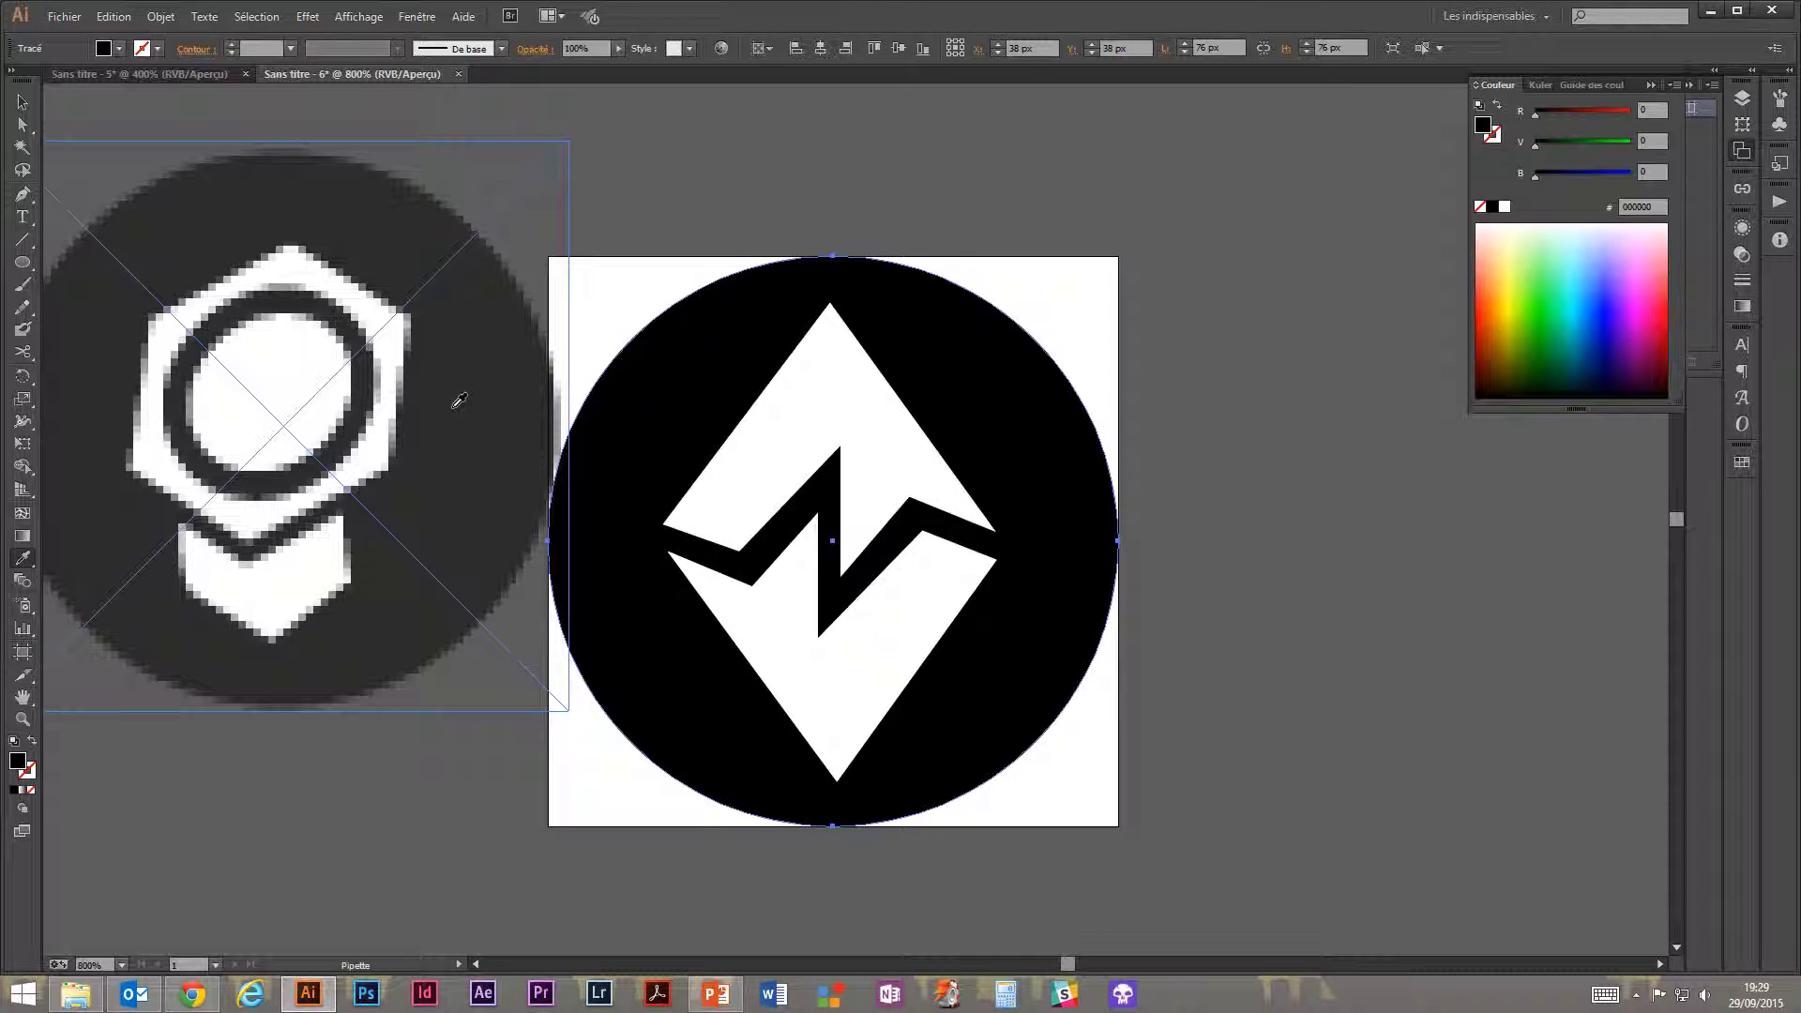
click(459, 400)
key(v)
key(ctrl+shift+a)
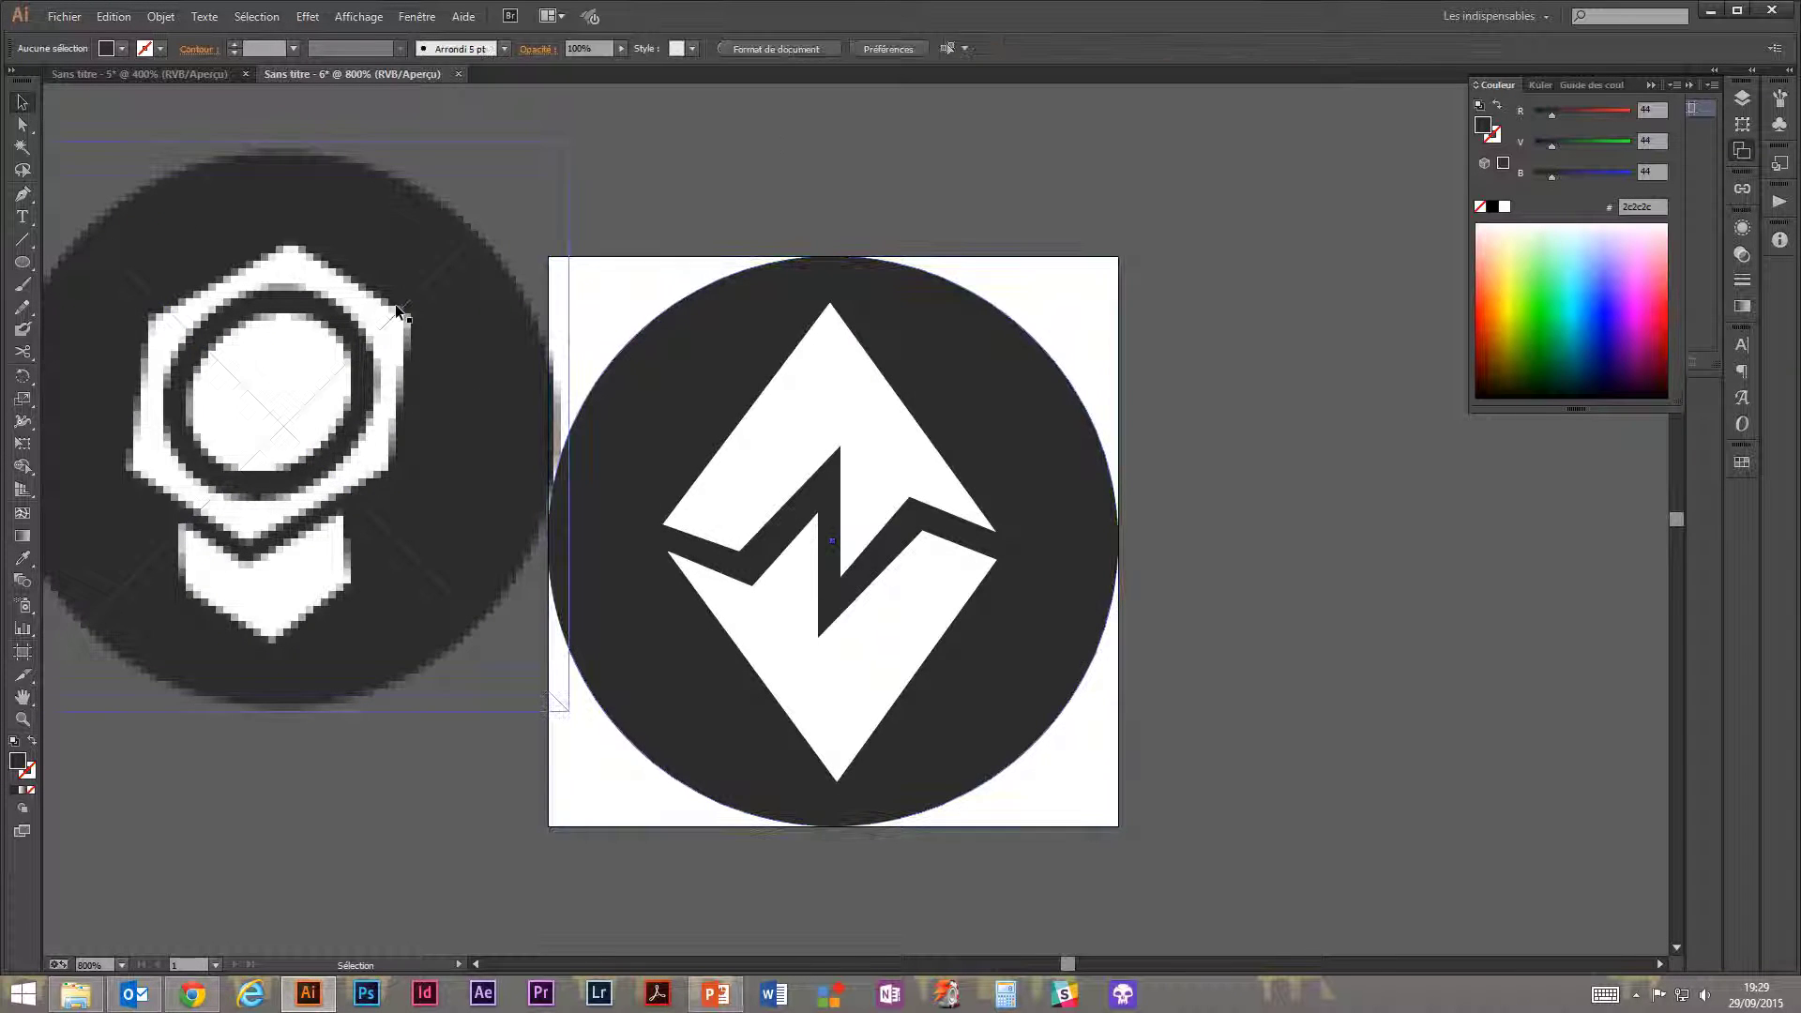
Delete the placed conspiracy reference icon beside the artboard.
click(399, 311)
key(Delete)
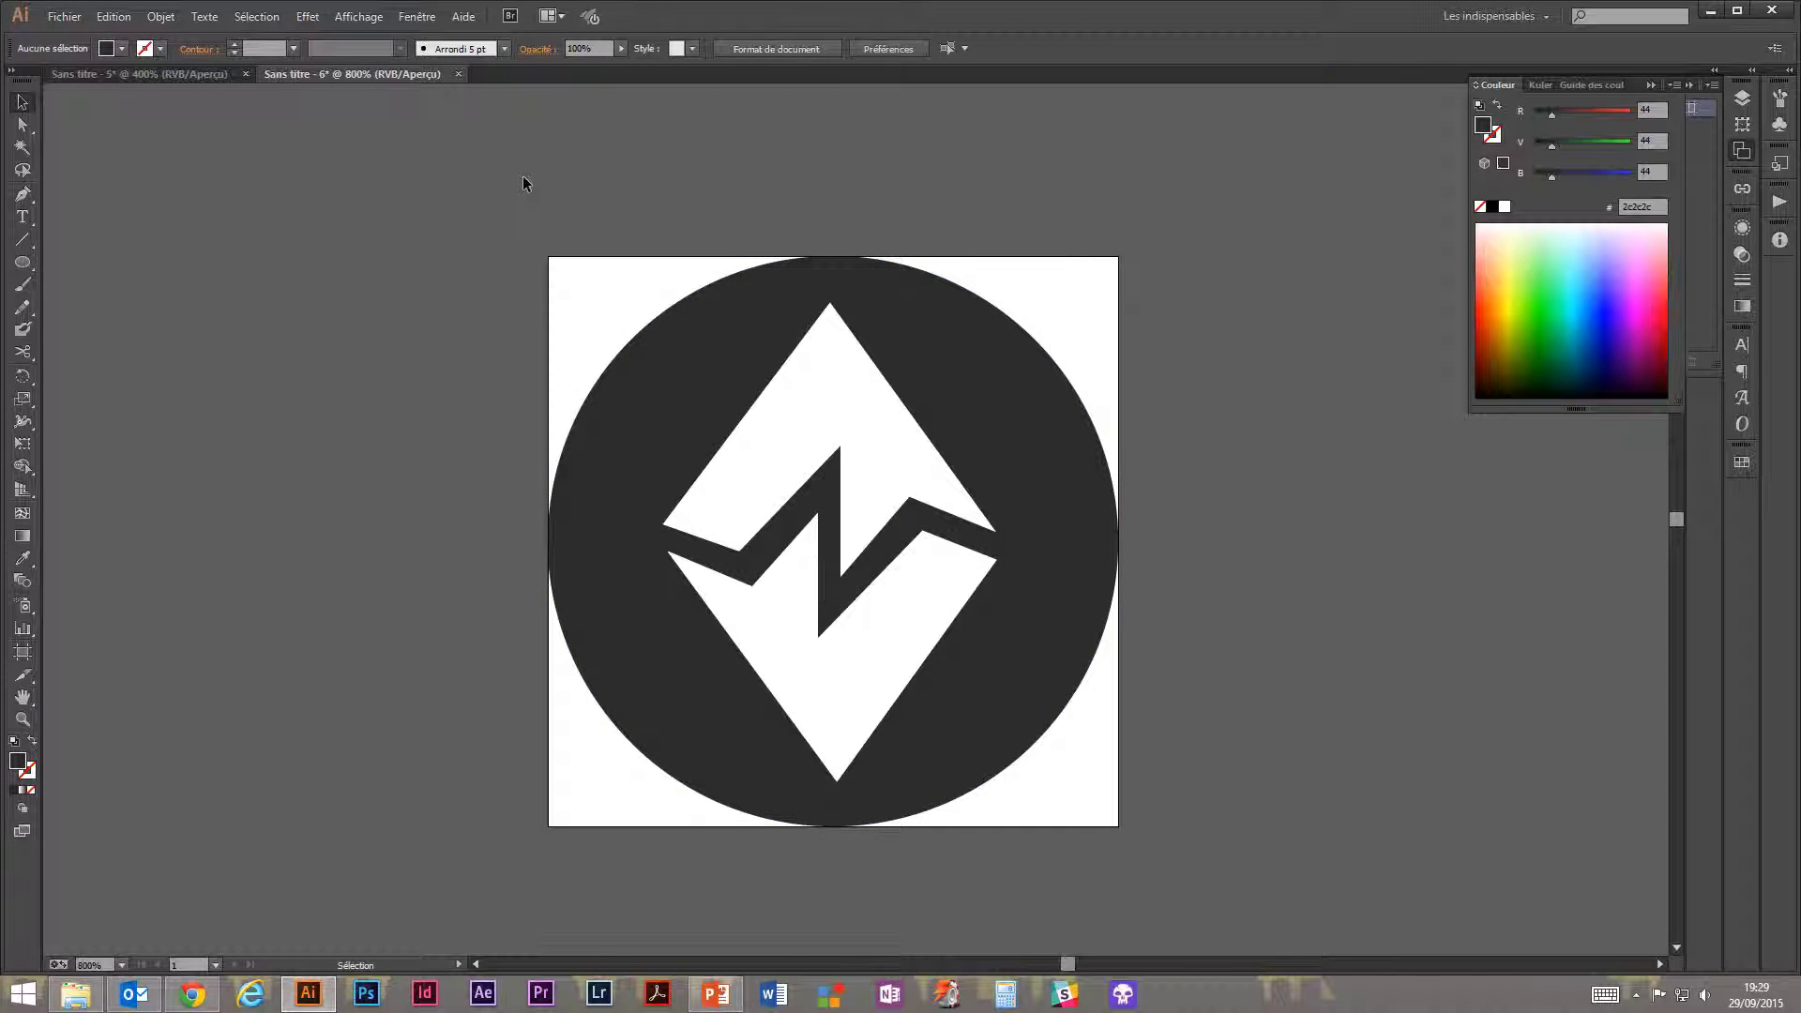
key(ctrl+minus)
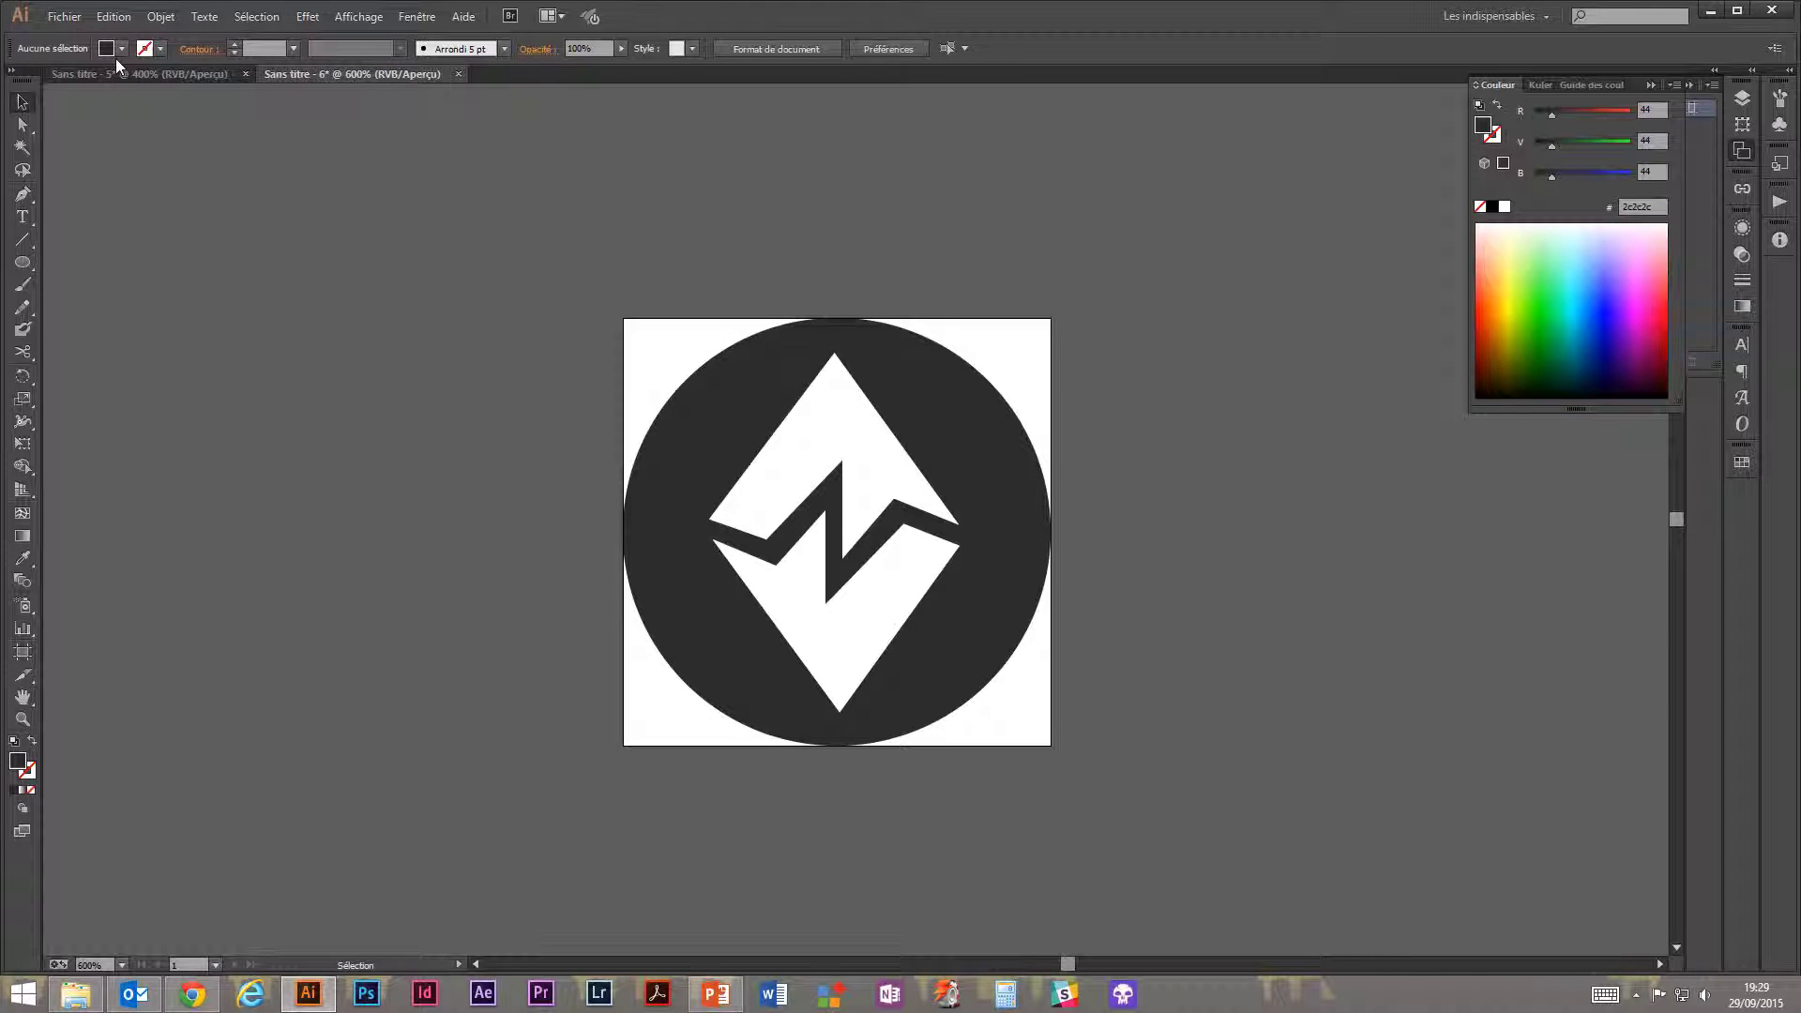
click(64, 17)
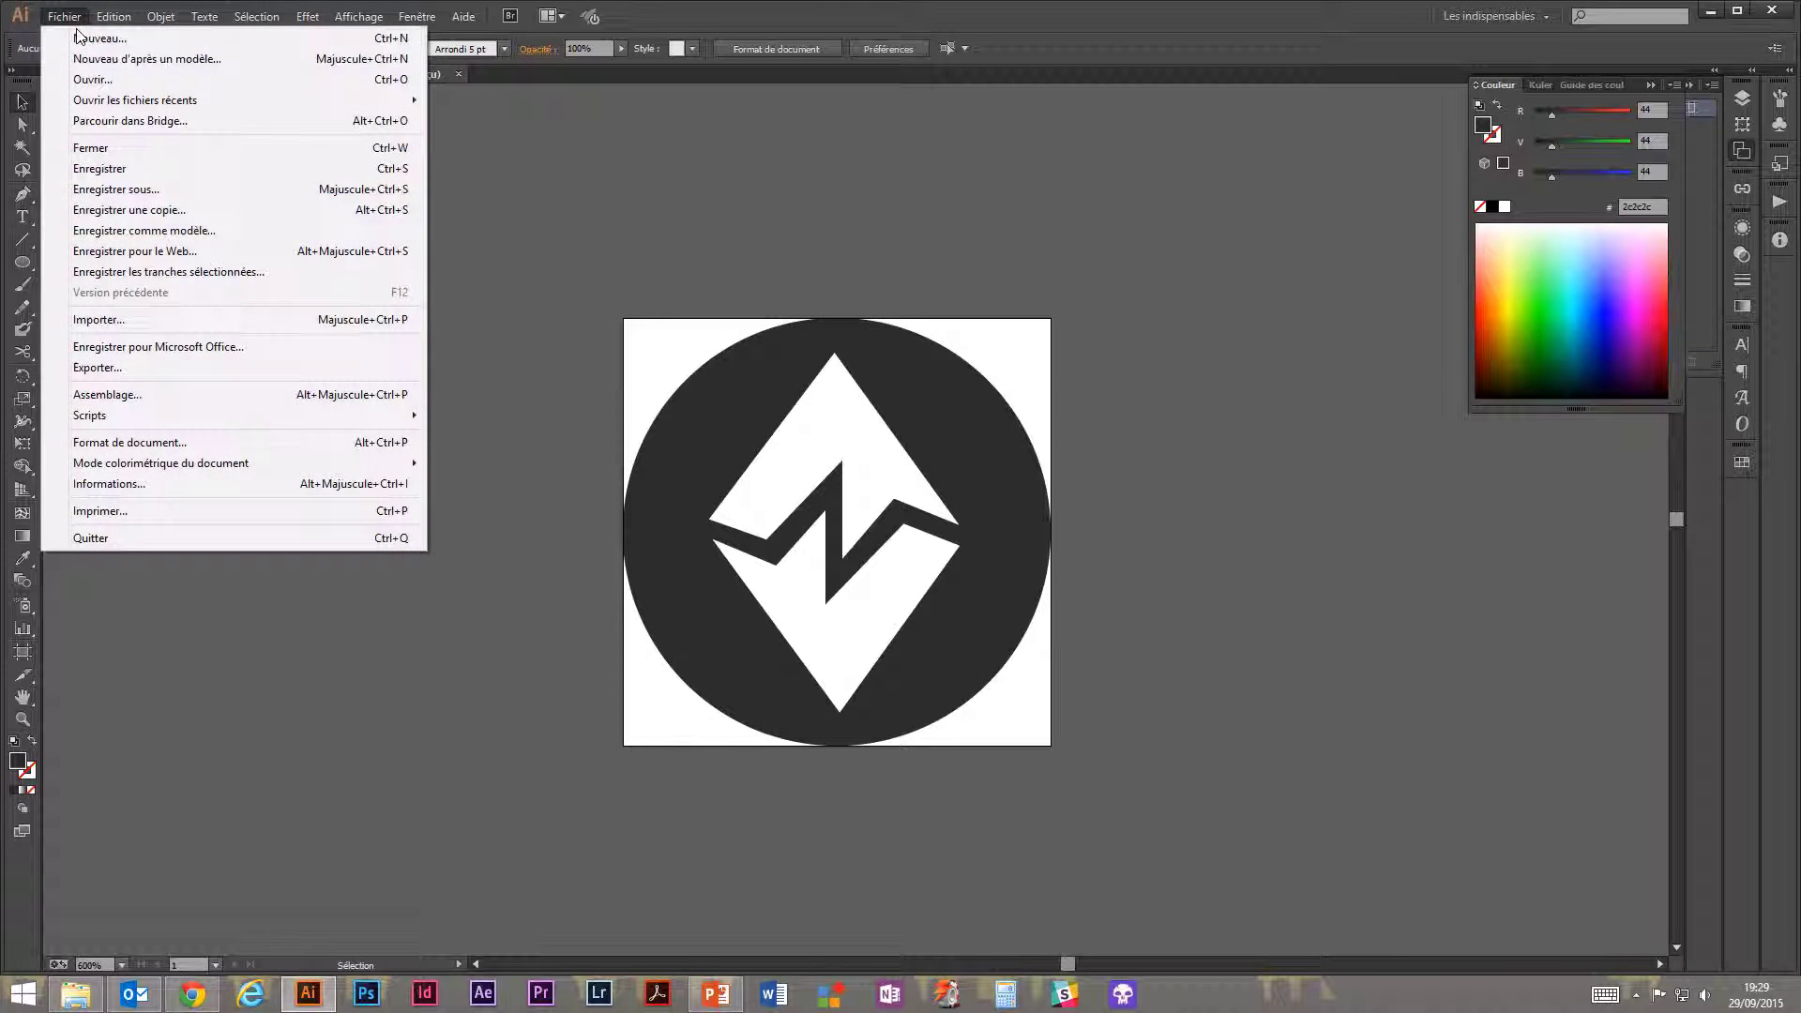
click(99, 368)
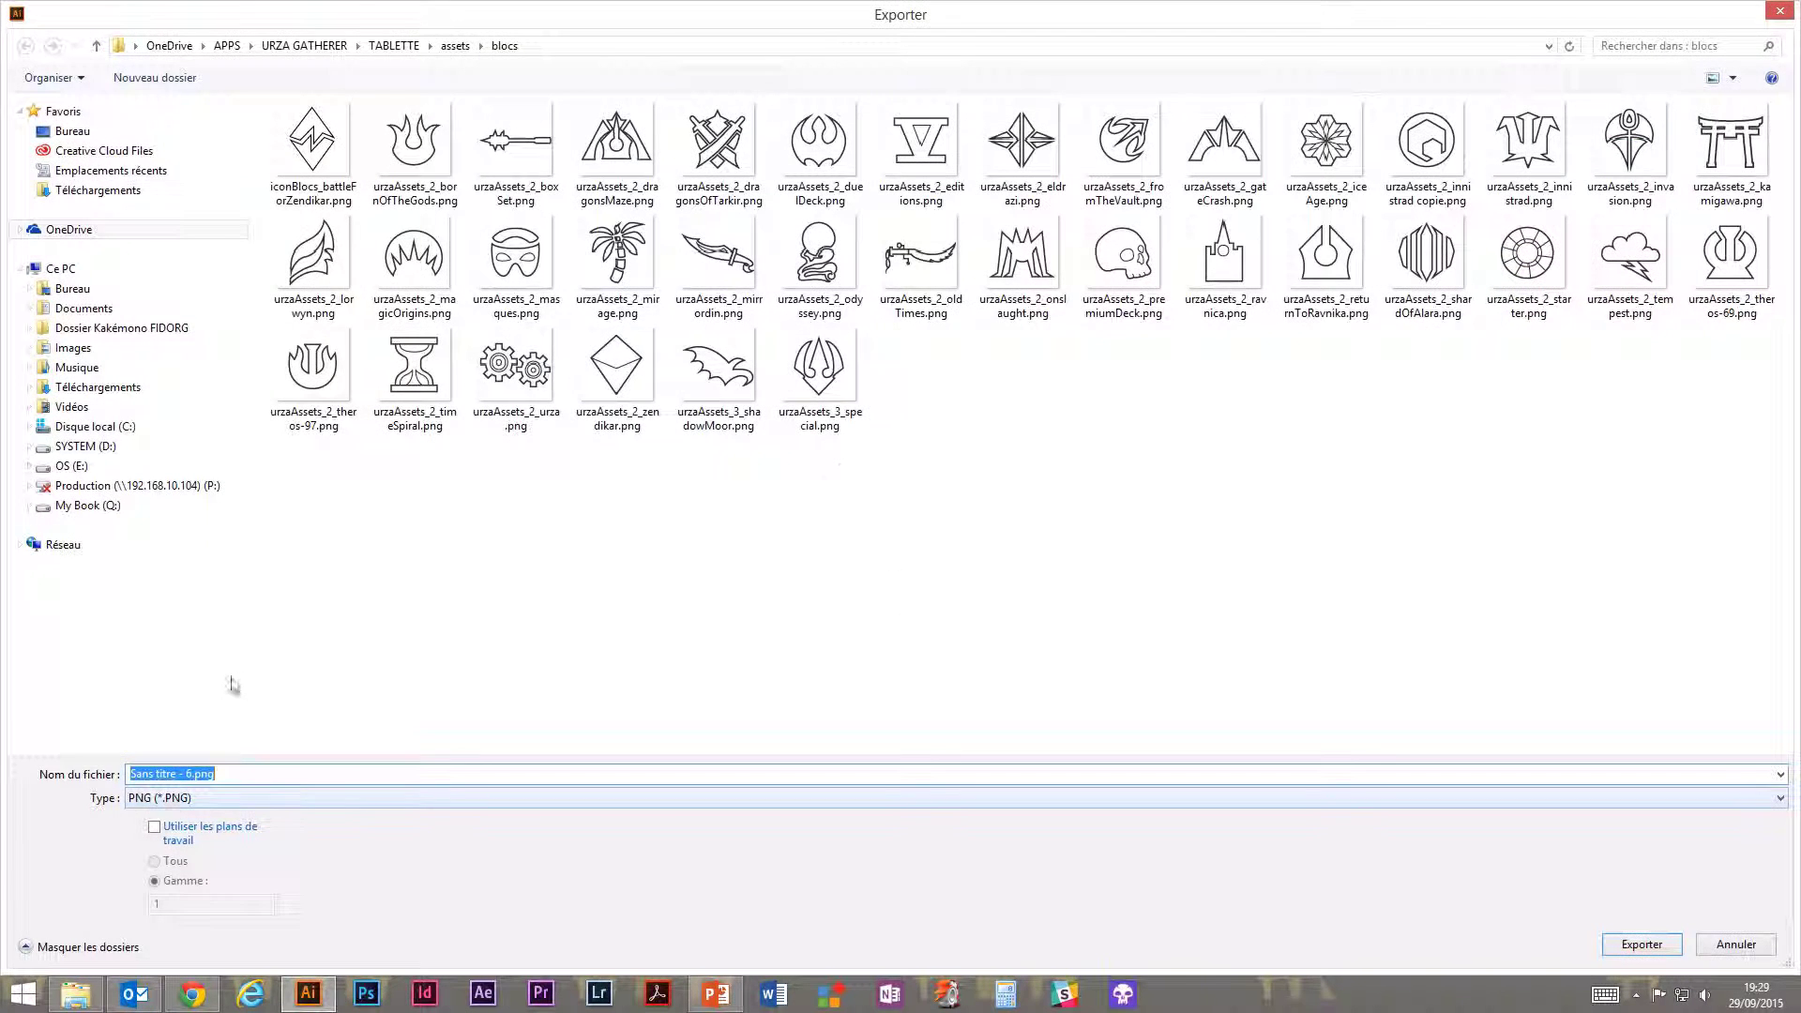
click(161, 843)
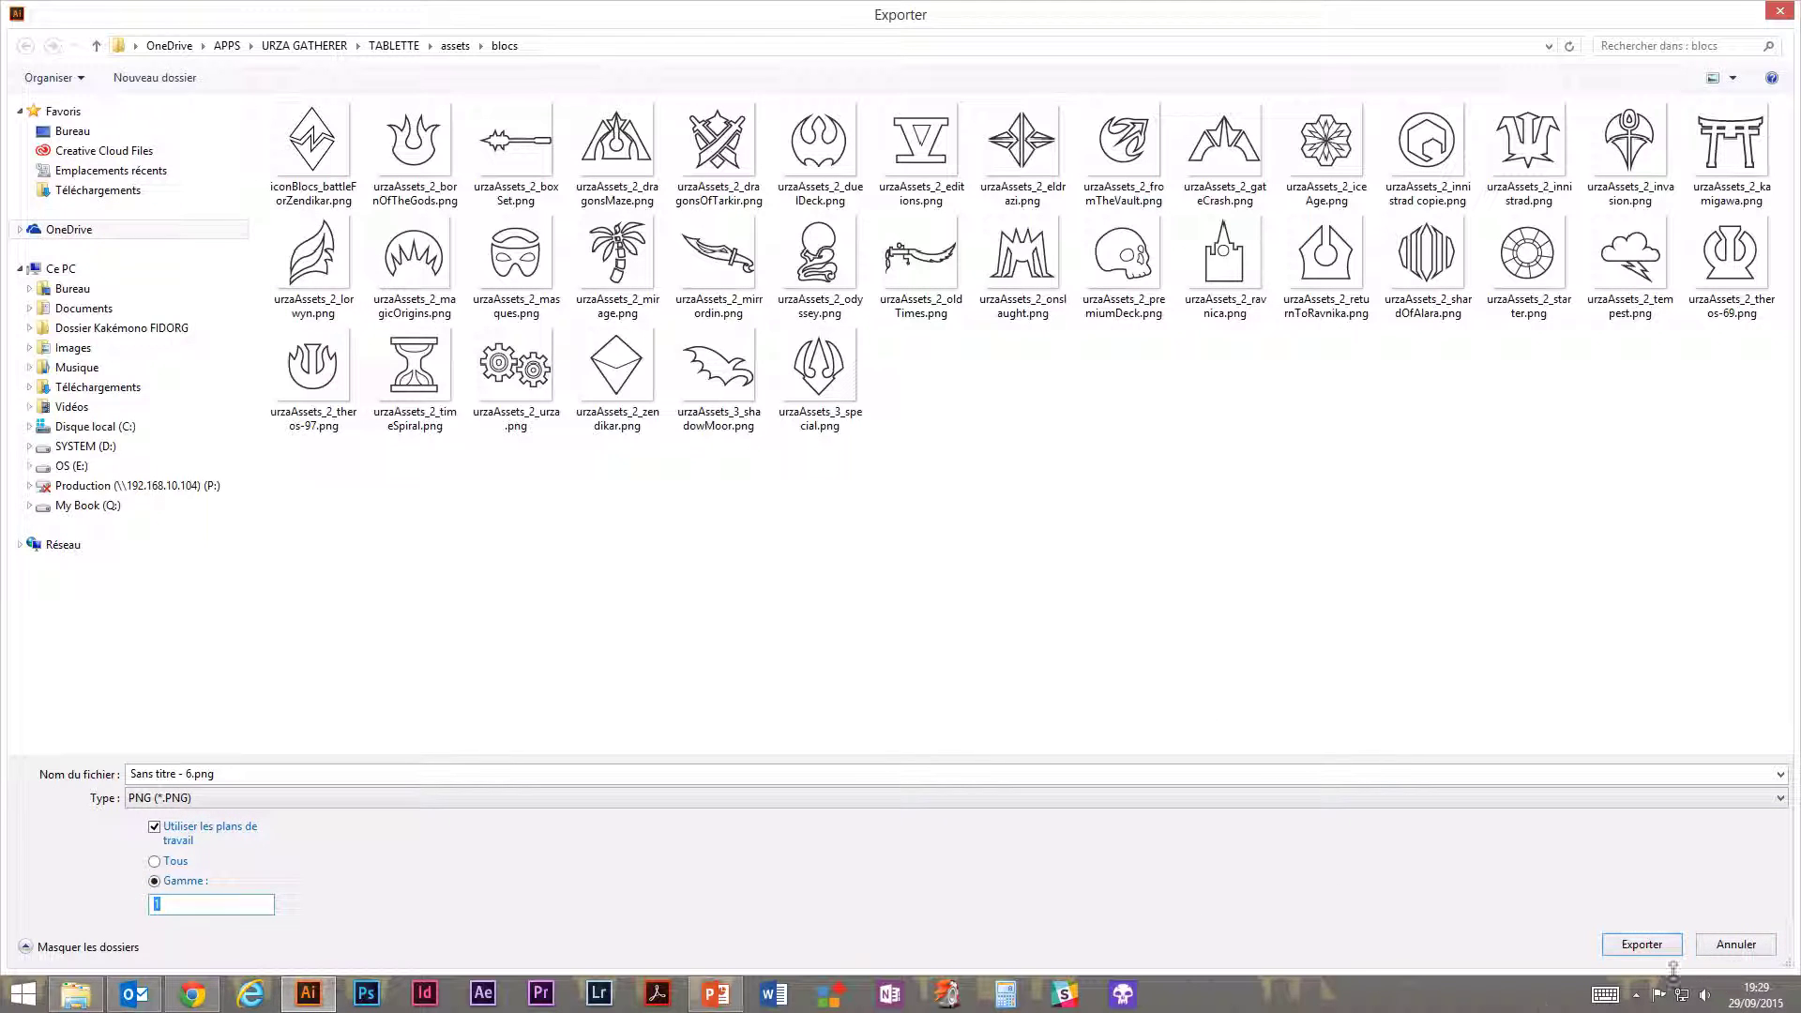
click(1736, 946)
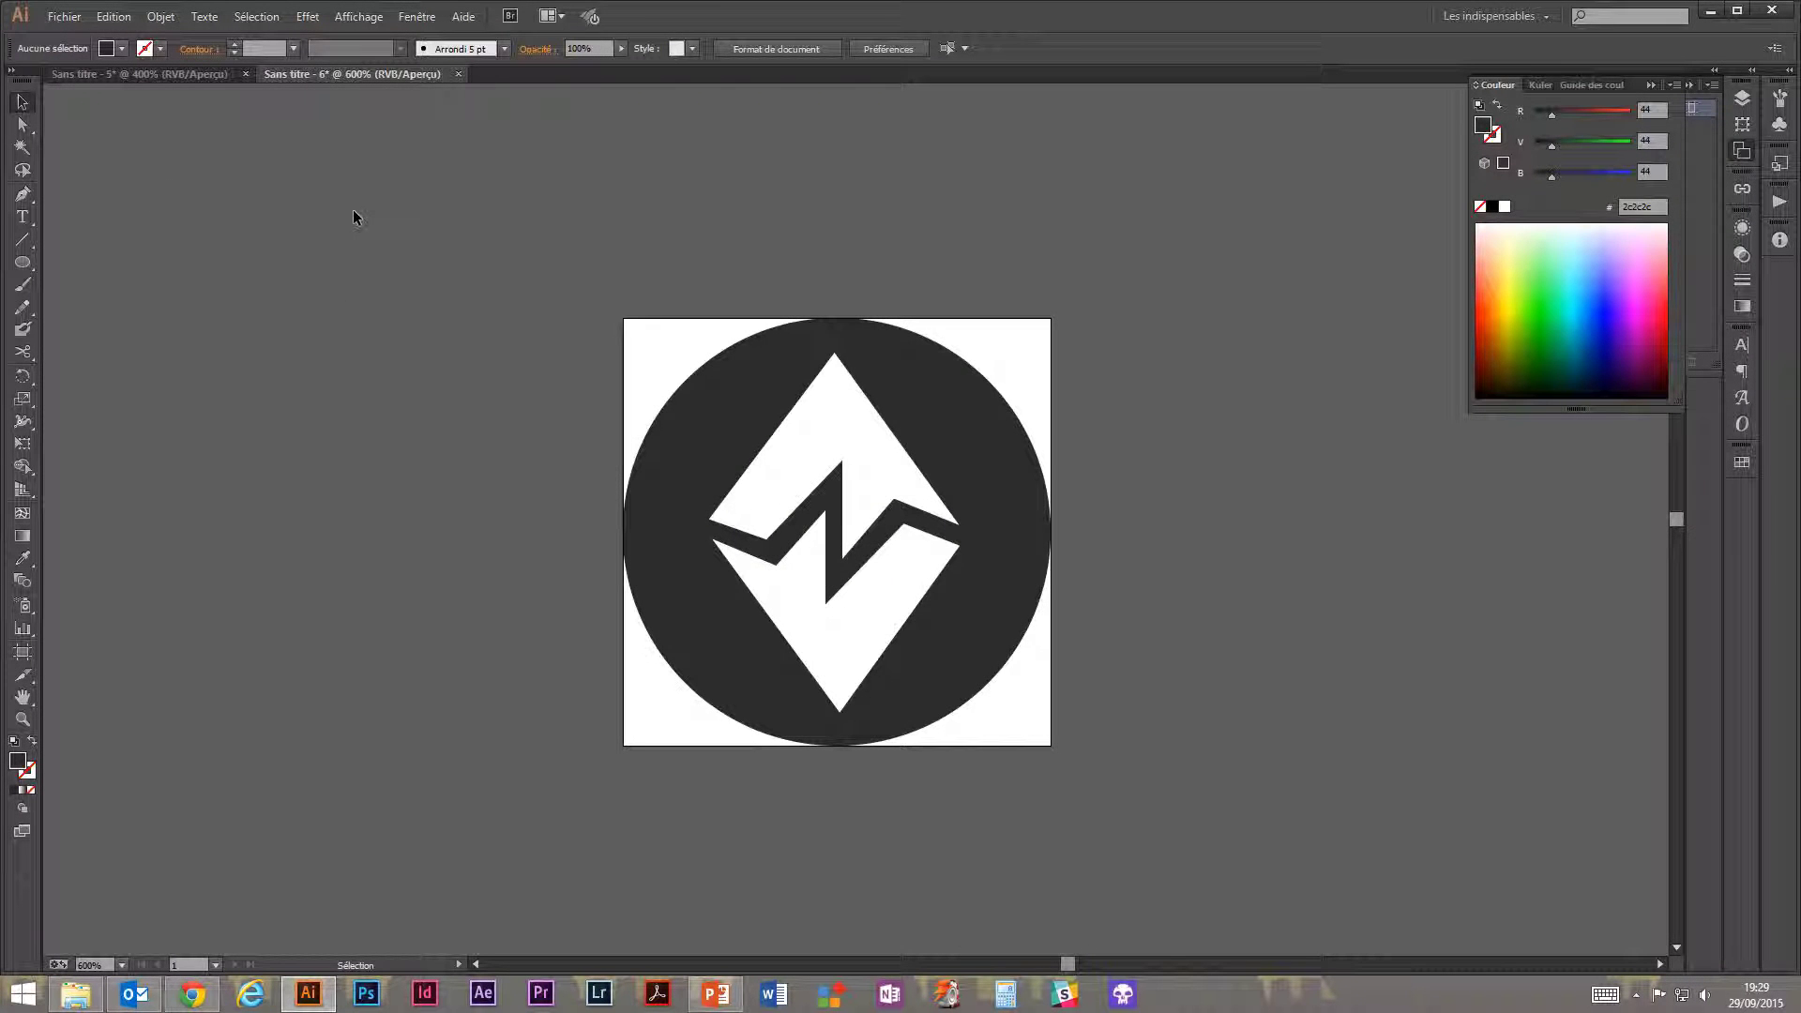
Switch to the Sans titre - 5 document and select its blank middle artboard with the Artboard tool.
click(210, 73)
click(94, 75)
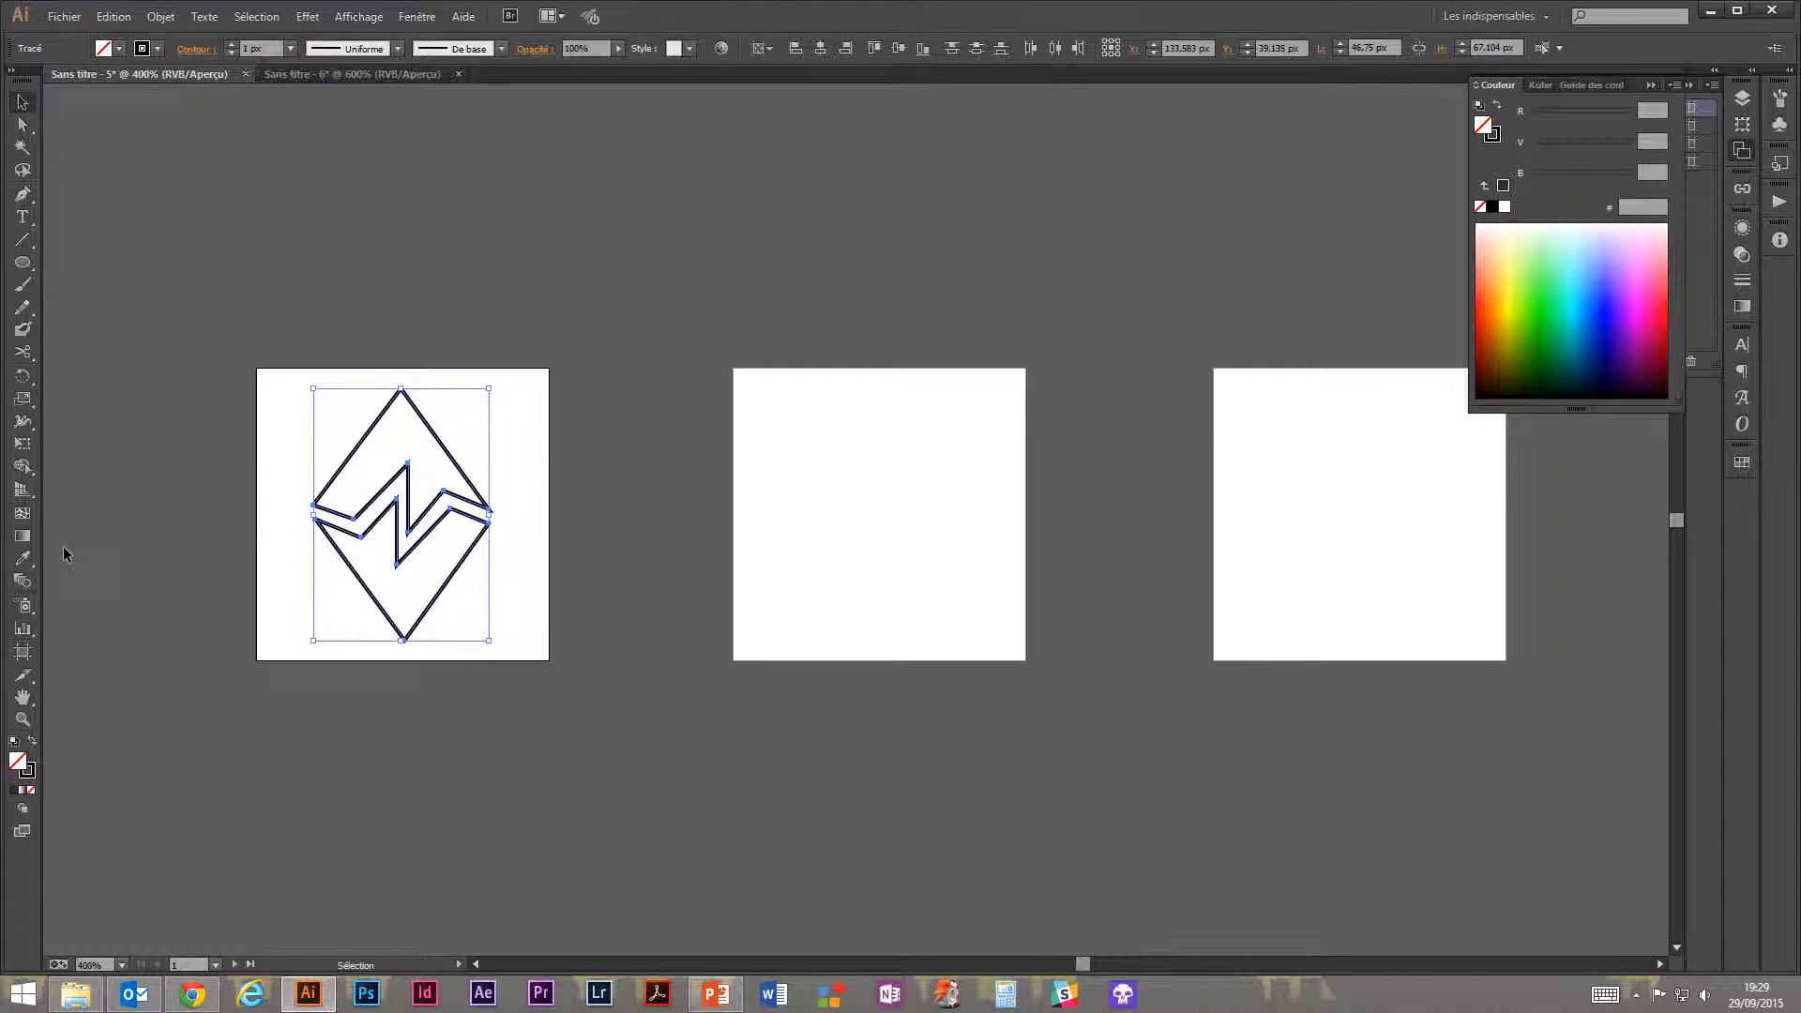
click(23, 652)
click(803, 507)
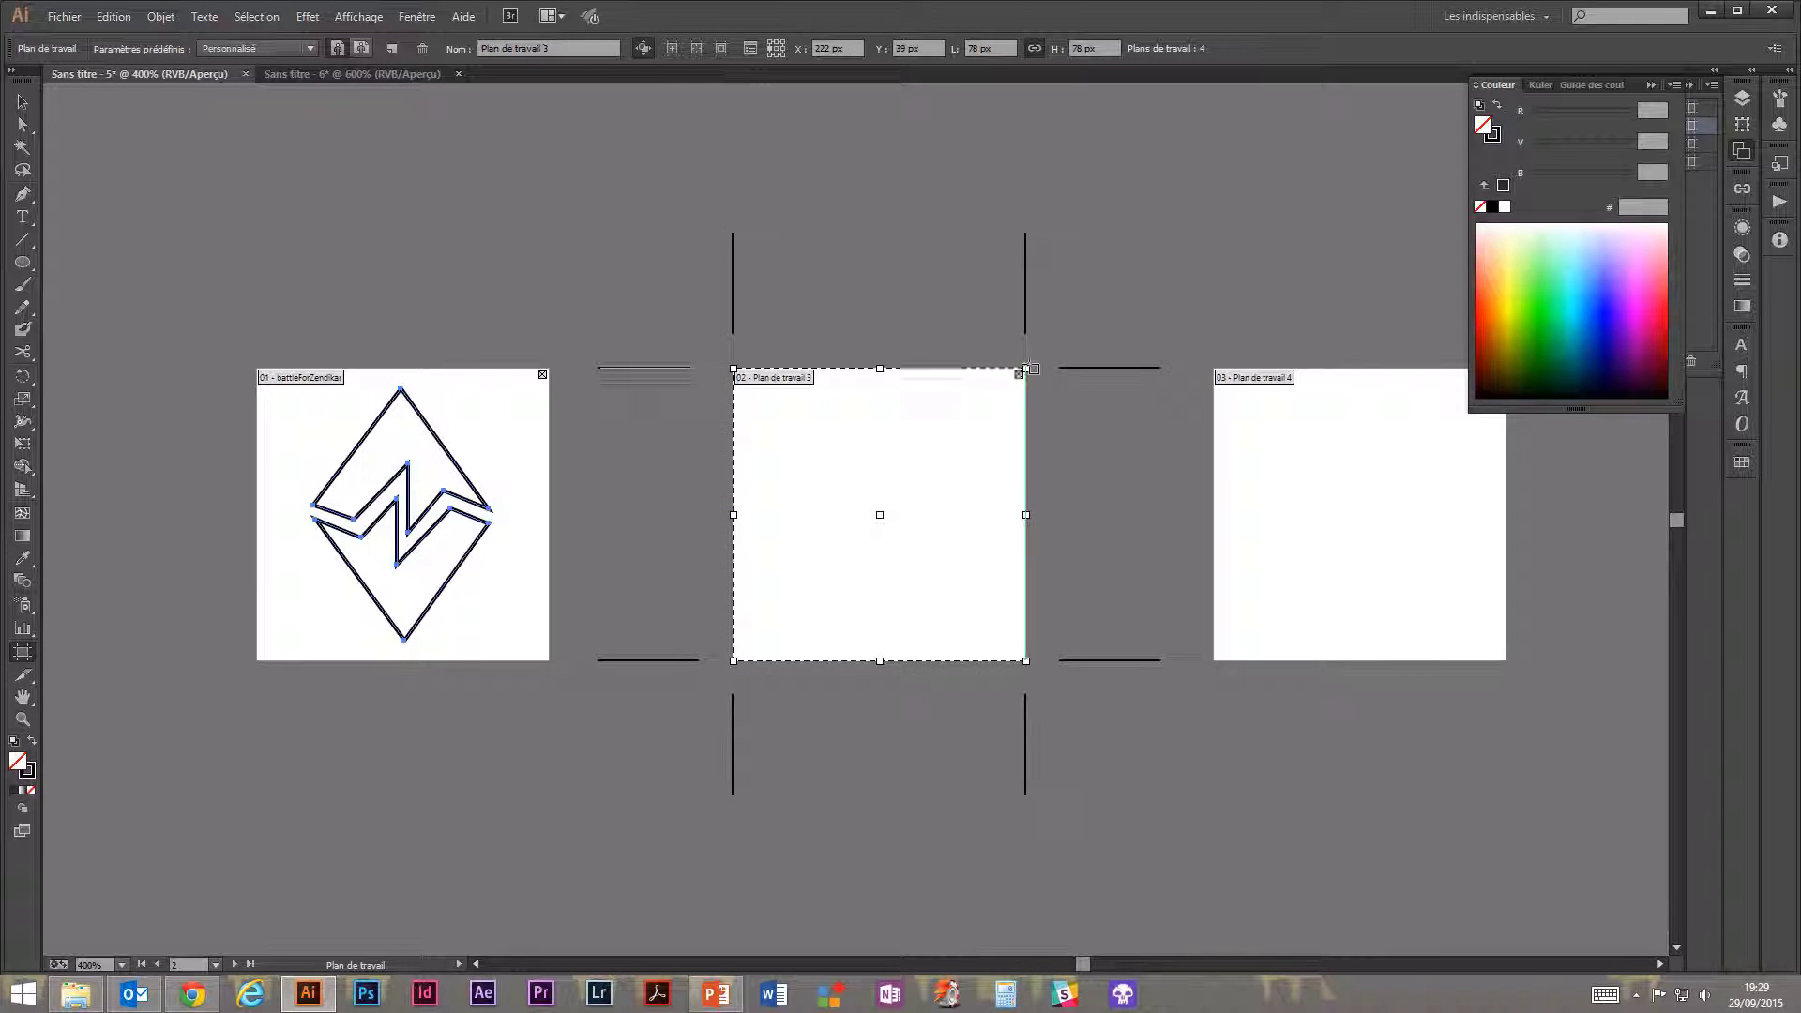
Enlarge the middle artboard to about 124 × 124 px and reposition it between the neighbouring artboards.
drag(1027, 369, 1198, 192)
drag(1009, 377, 895, 368)
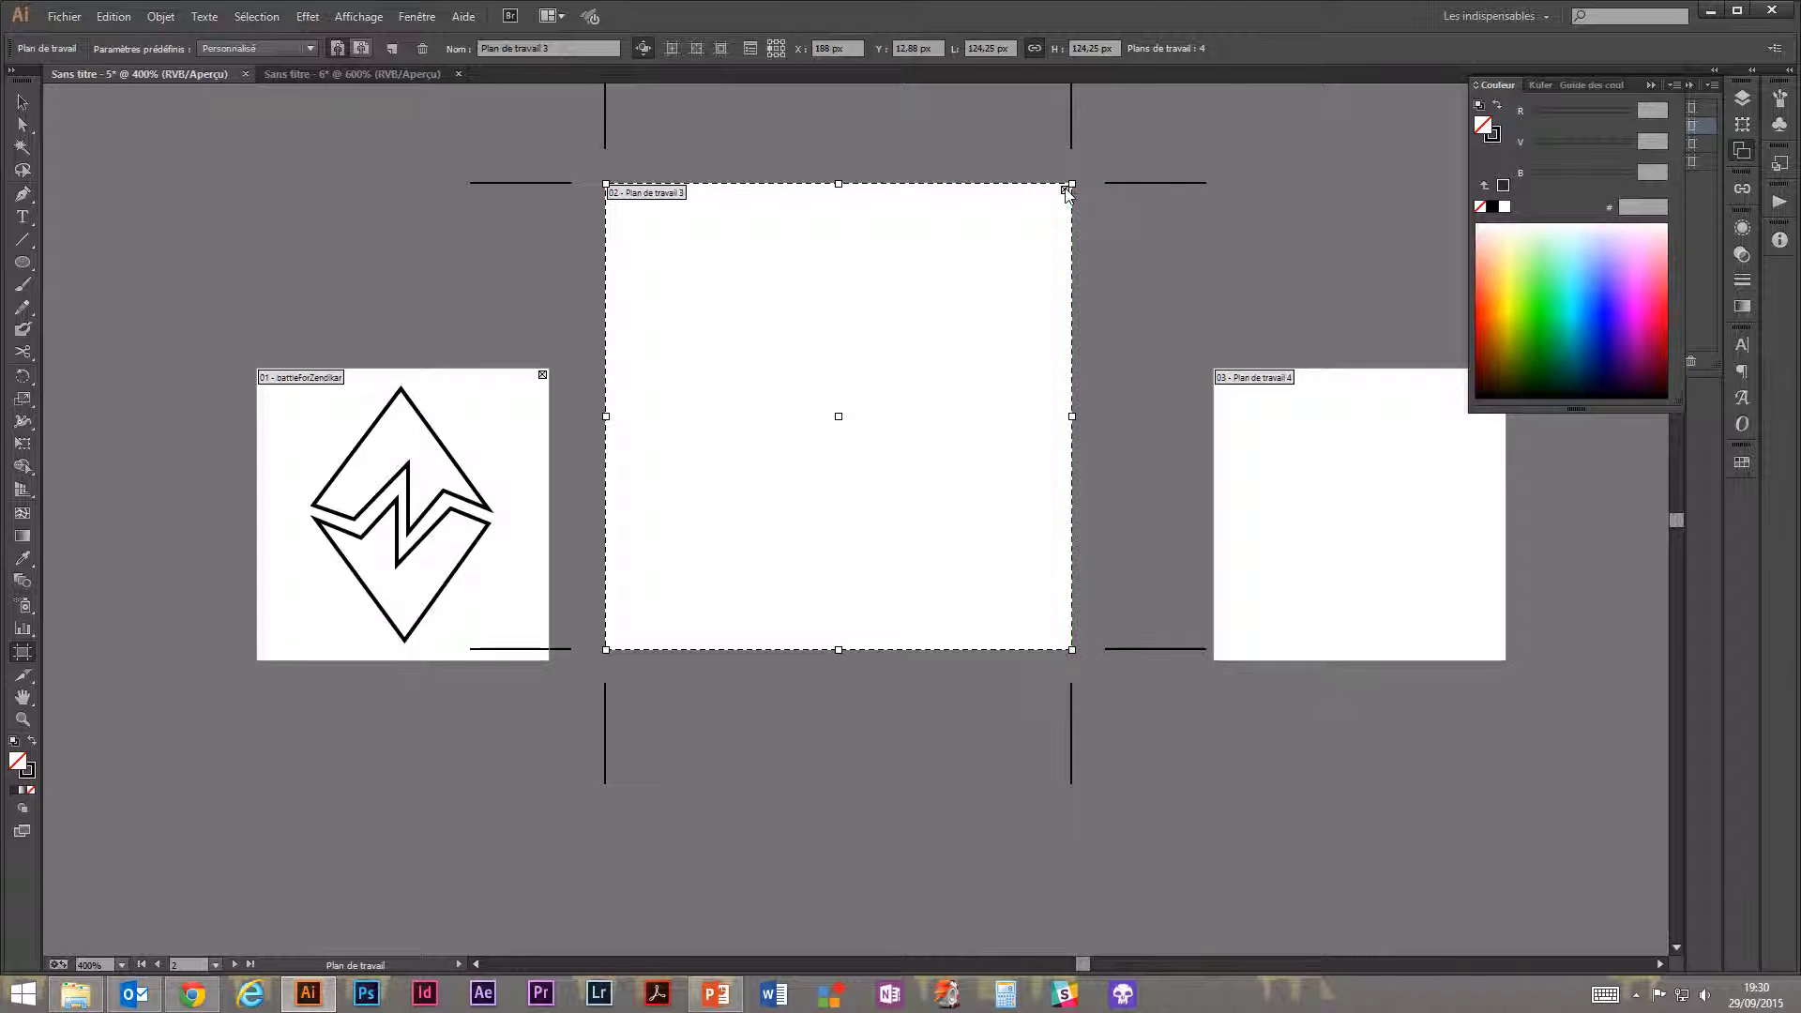
drag(853, 398, 892, 487)
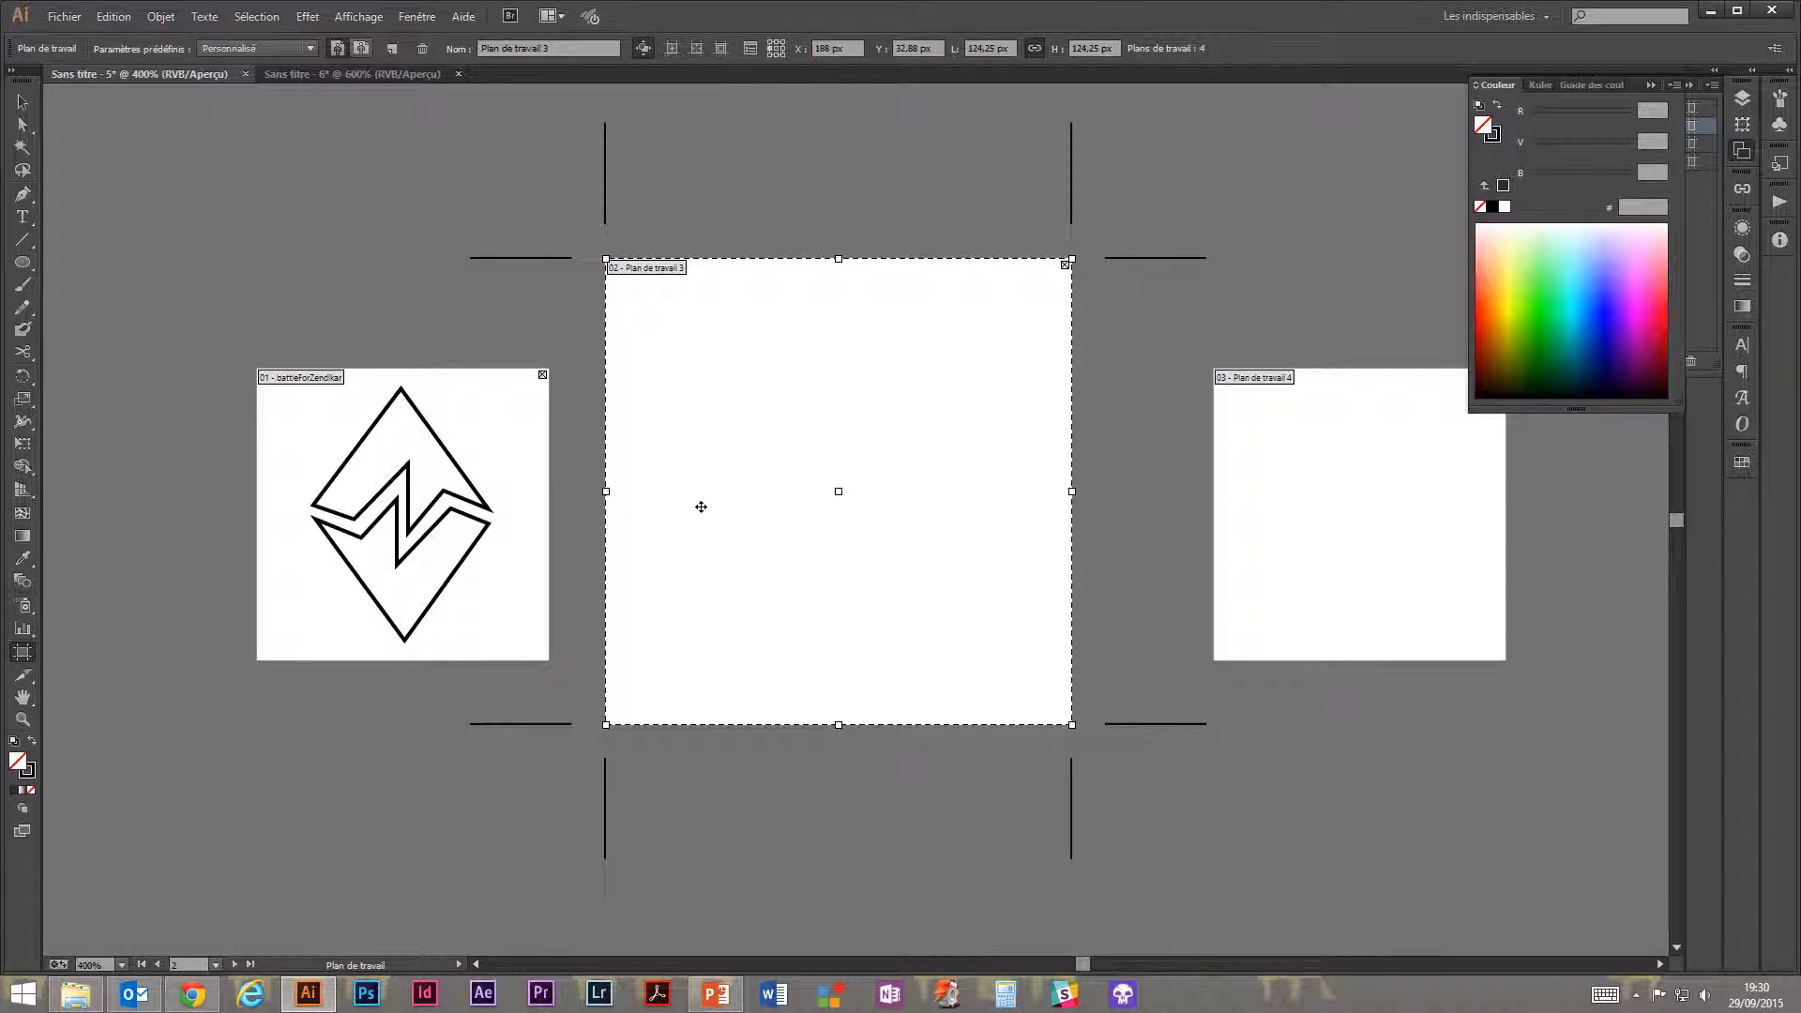
Delete the blank middle artboard and return to the Selection tool.
click(1066, 267)
click(24, 104)
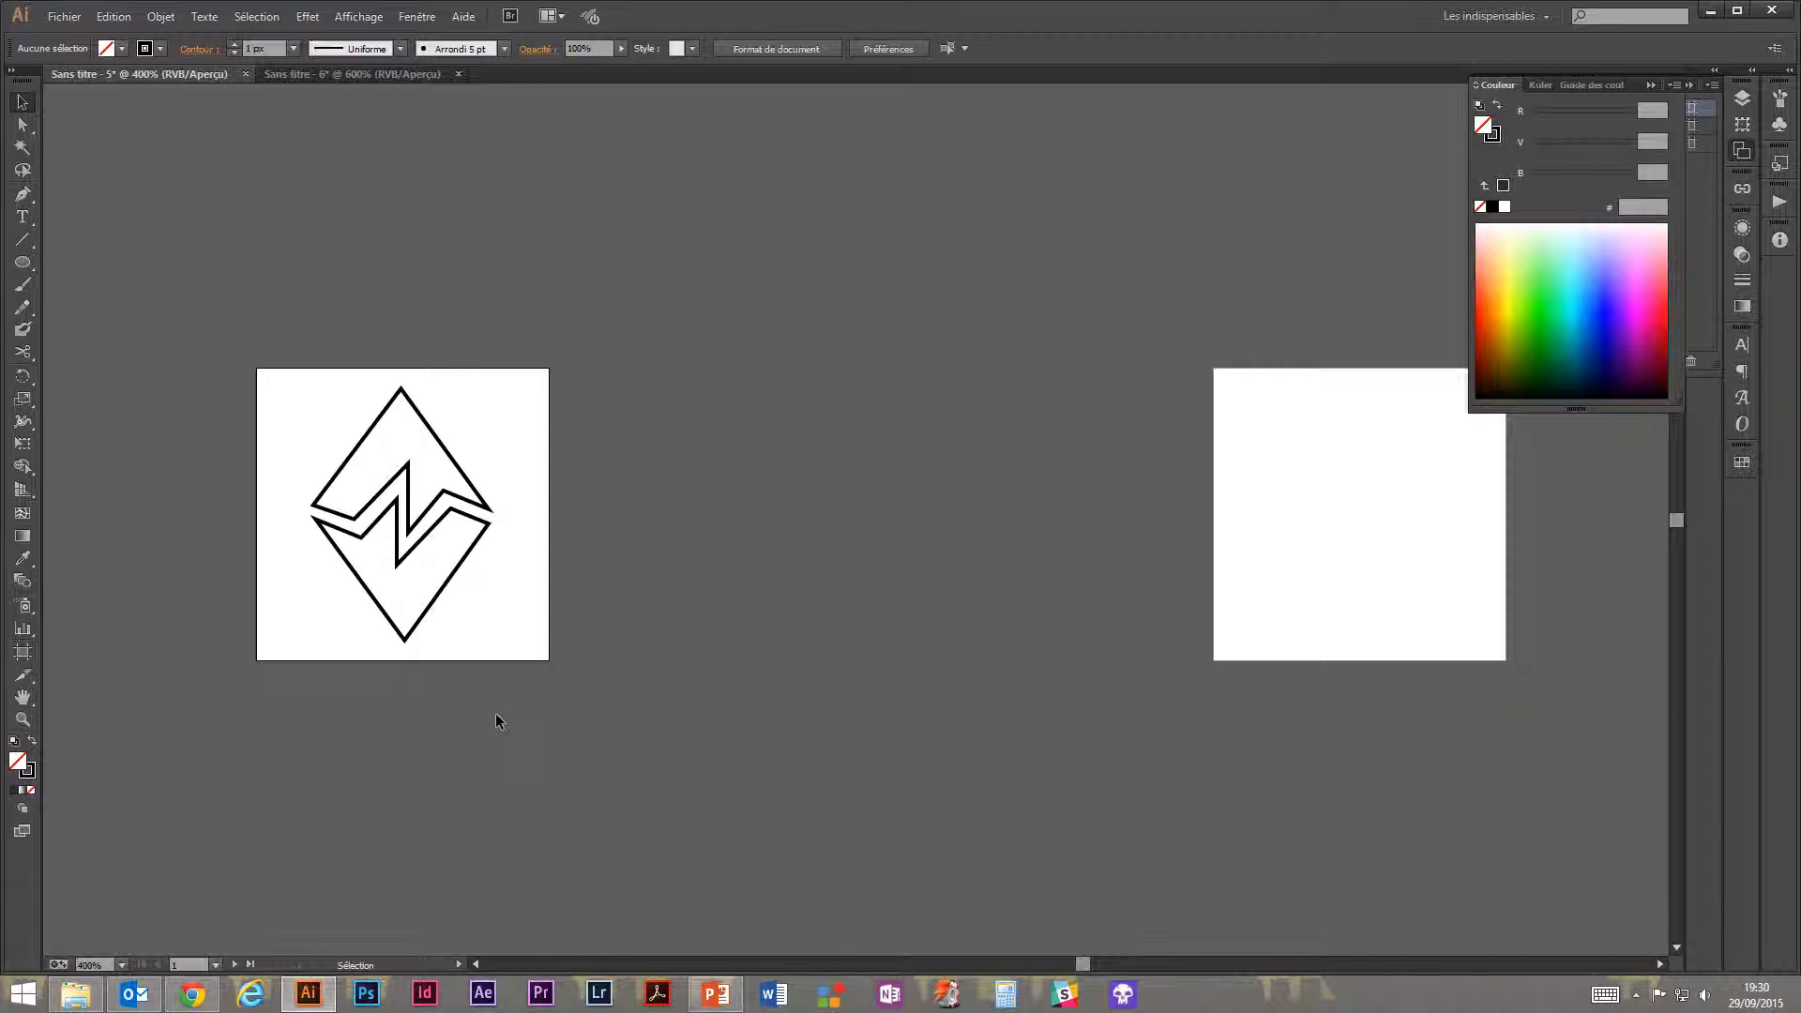
key(shift)
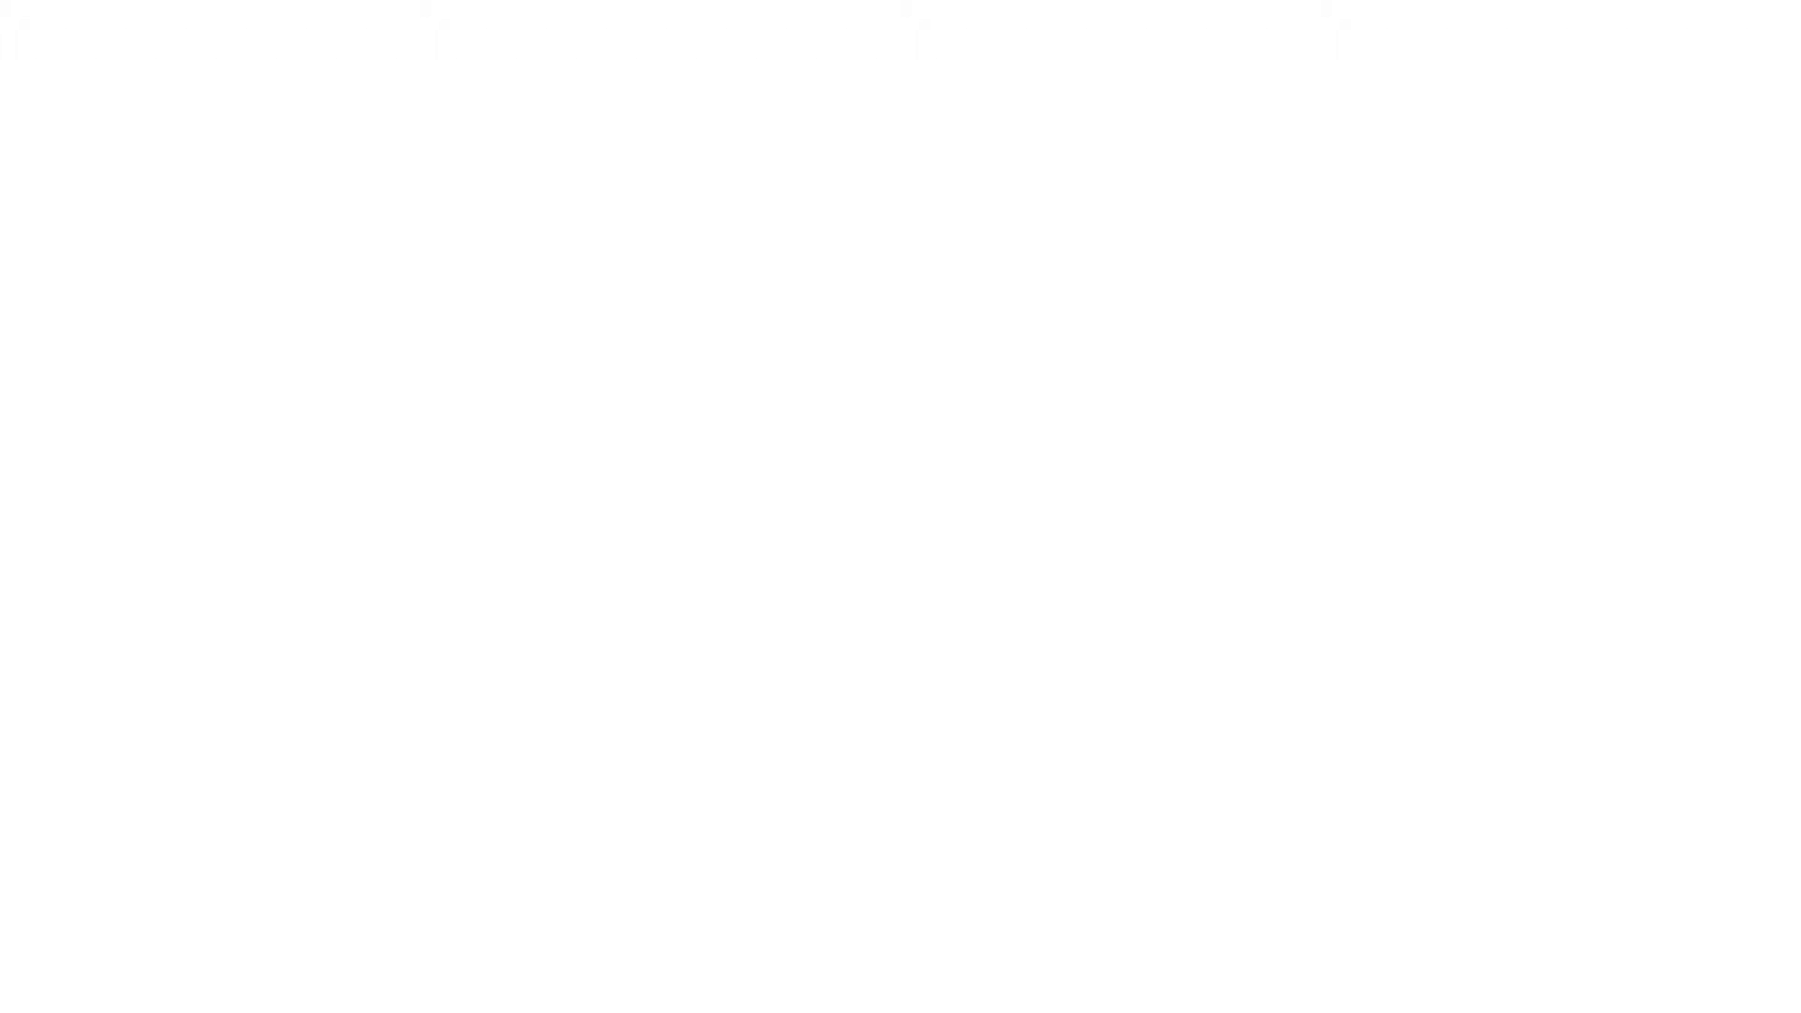